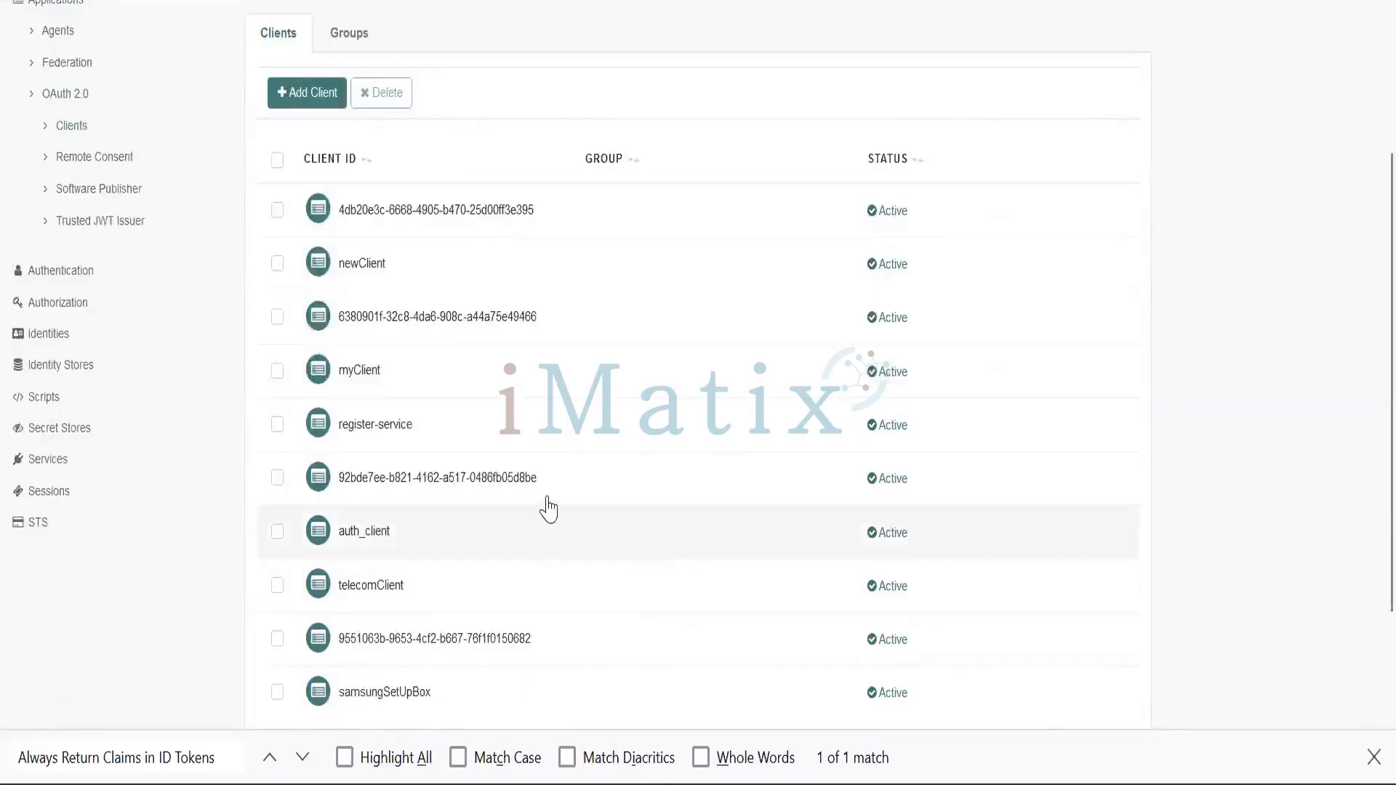
# Switch to Postman and open the body of the "Dynamic cleint registeration" request in the AM Collection.
pyautogui.hotkey('alt', 'Tab')
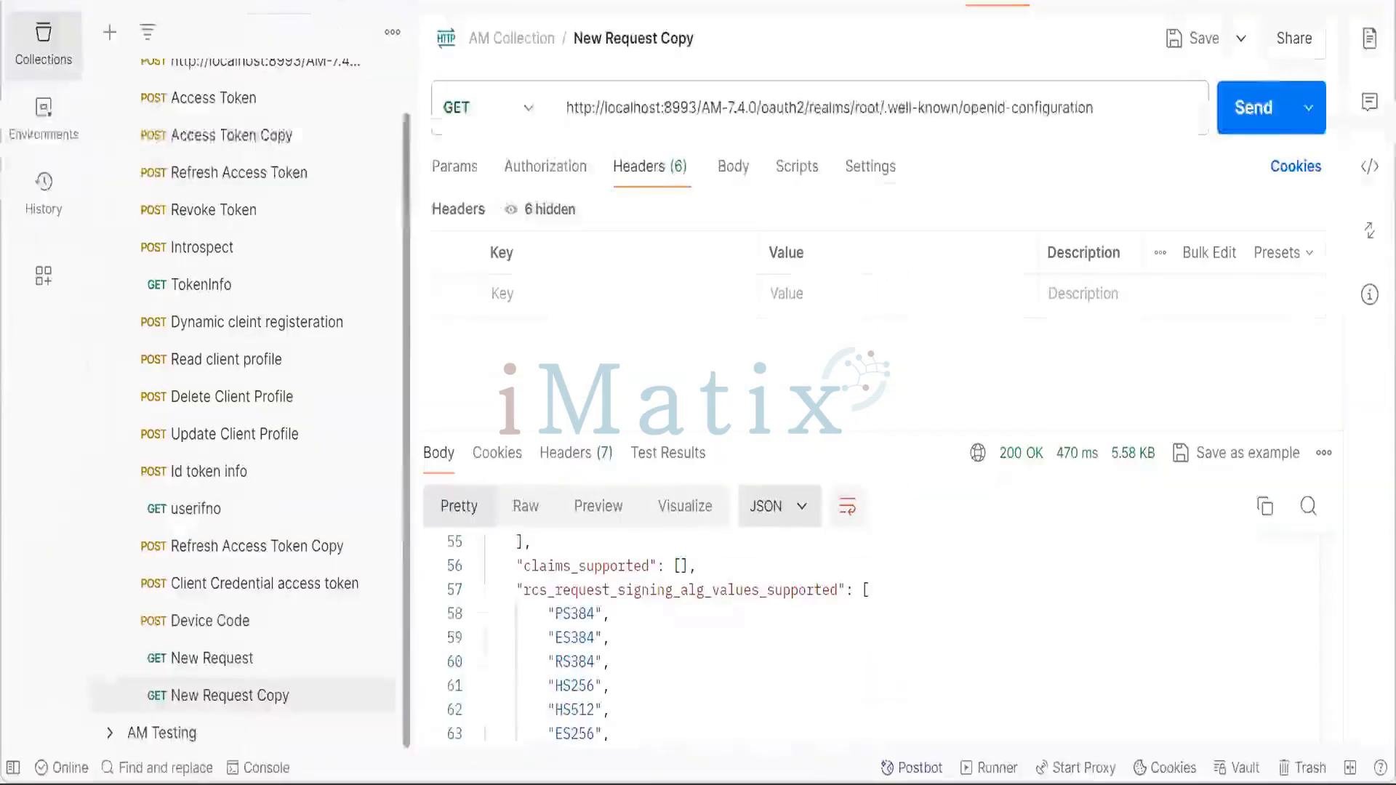
pyautogui.click(259, 326)
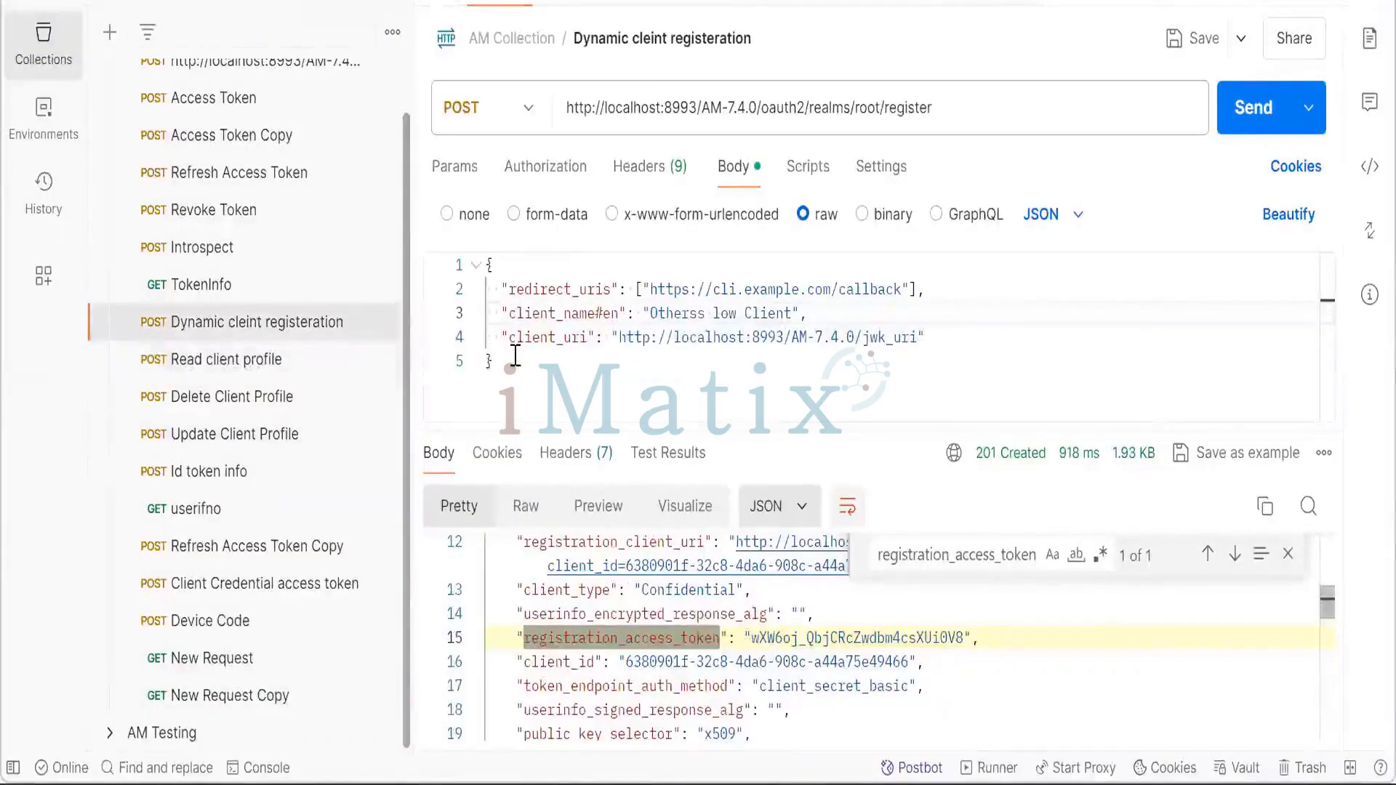
pyautogui.hotkey('ctrl', 'a')
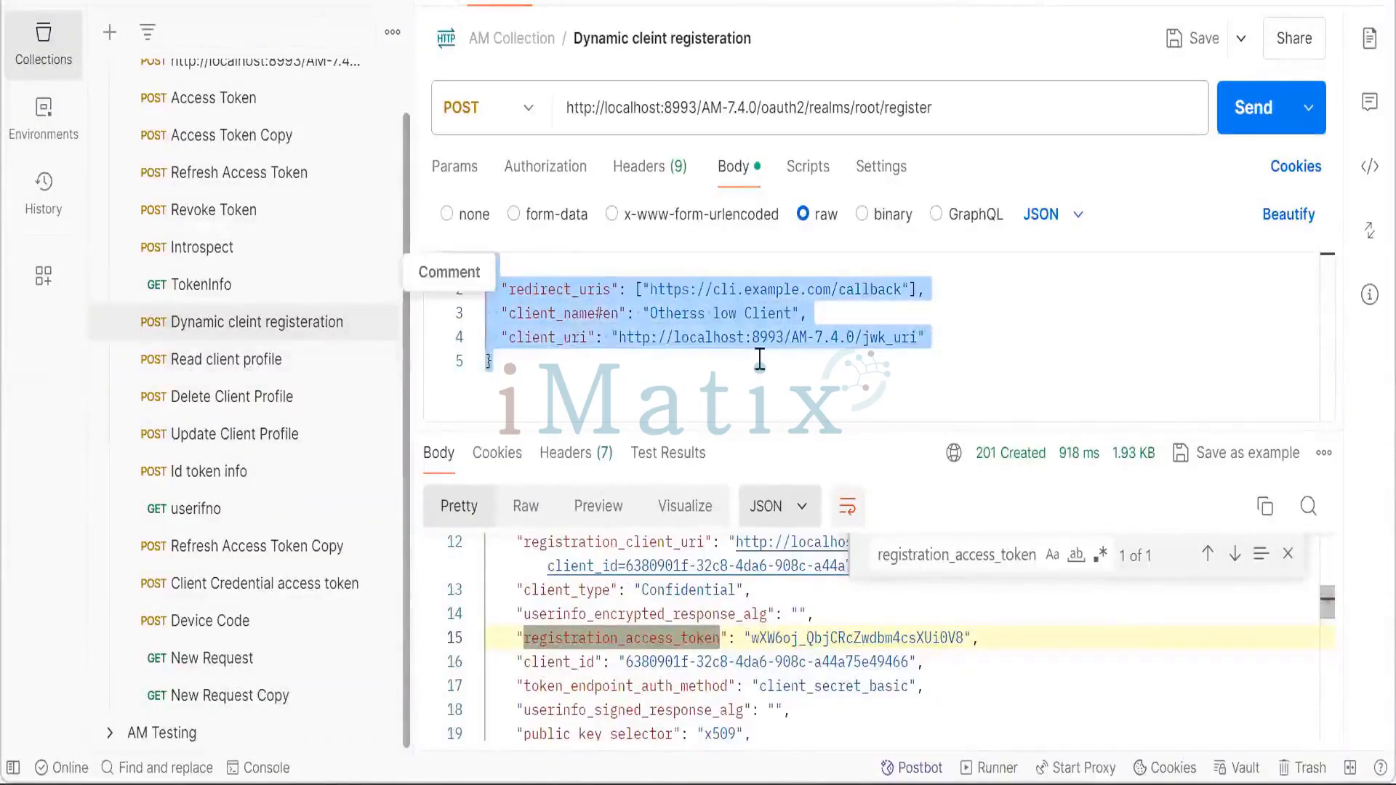
pyautogui.click(670, 380)
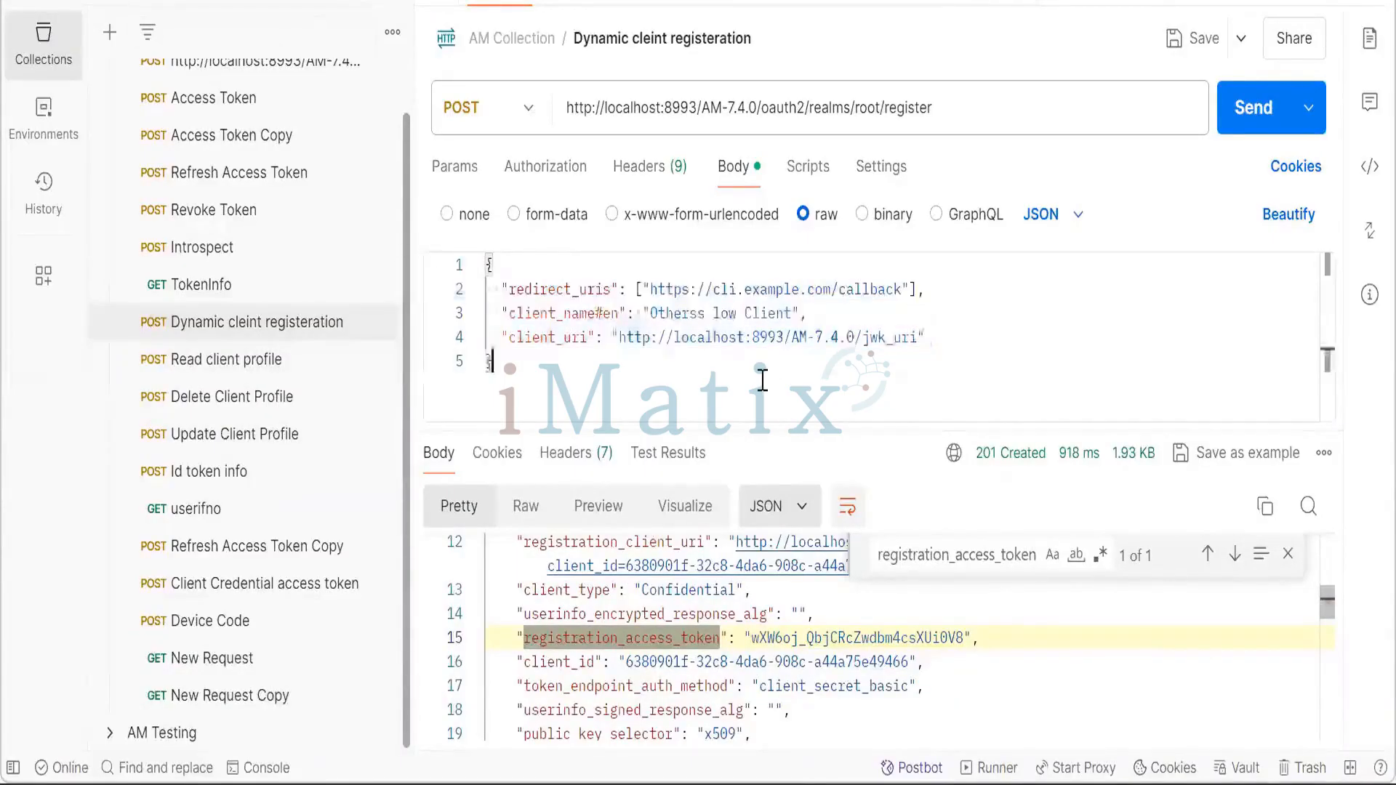
# Delete the words "Otherss low" in front of "Client" in the request body's client_name#en value.
pyautogui.click(706, 314)
pyautogui.hotkey('ctrl', 'shift', 'Left')
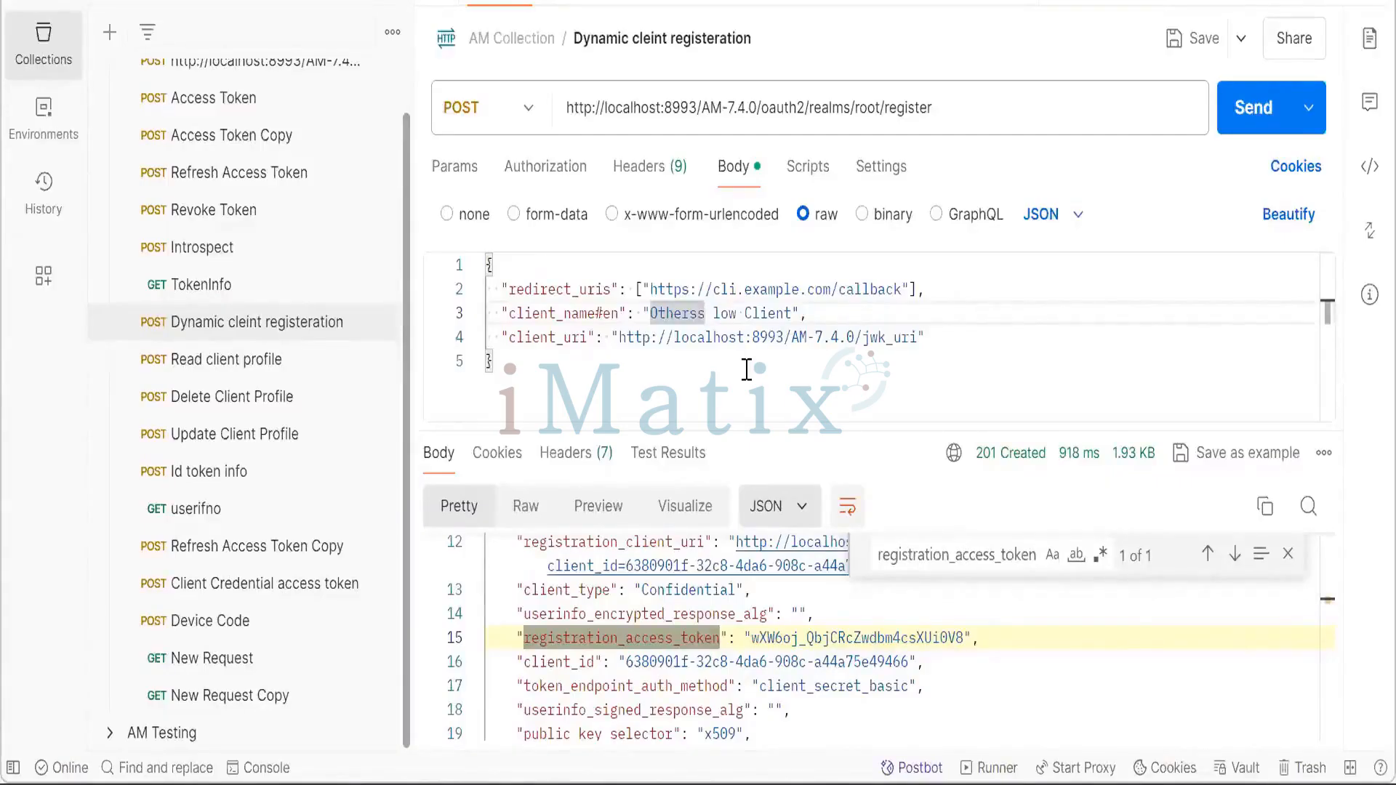
pyautogui.click(721, 316)
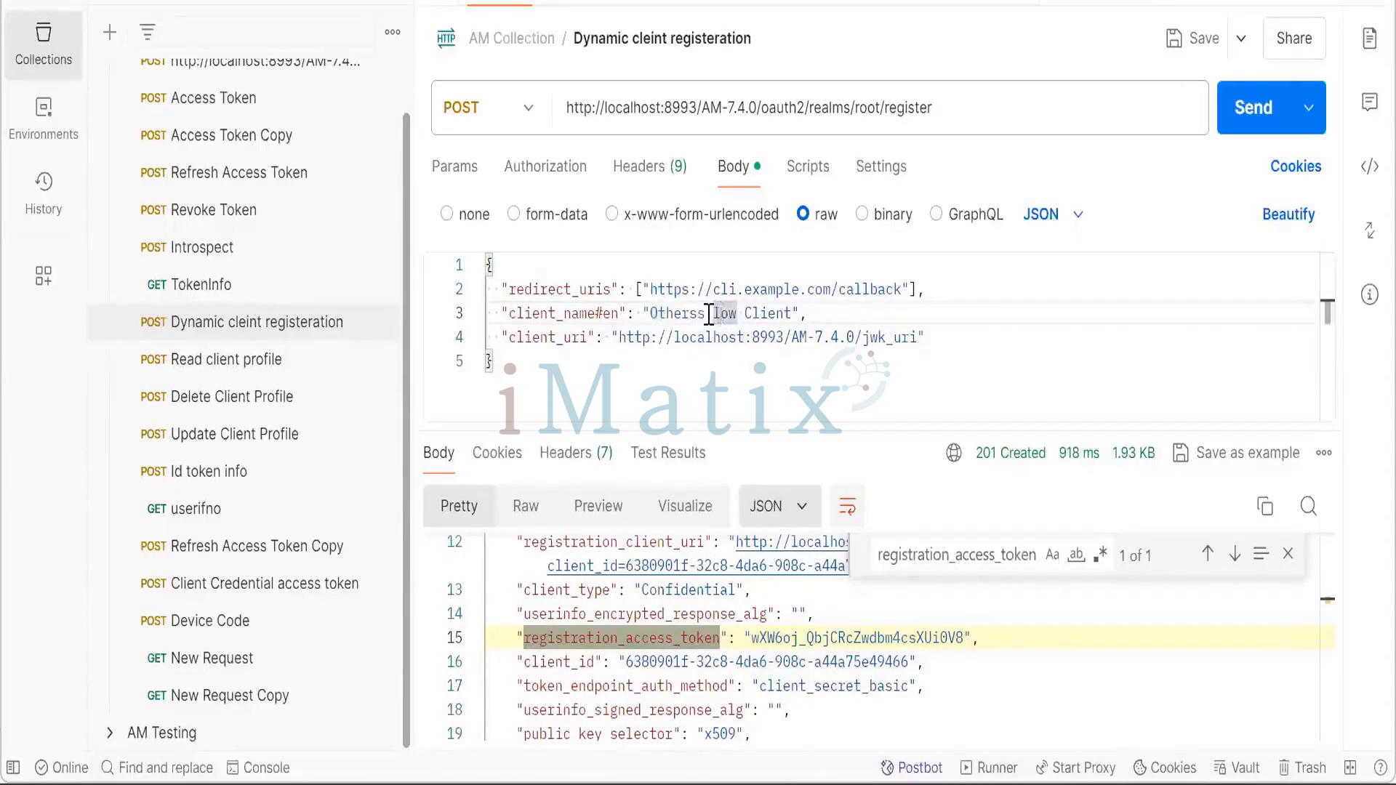
pyautogui.doubleClick(705, 314)
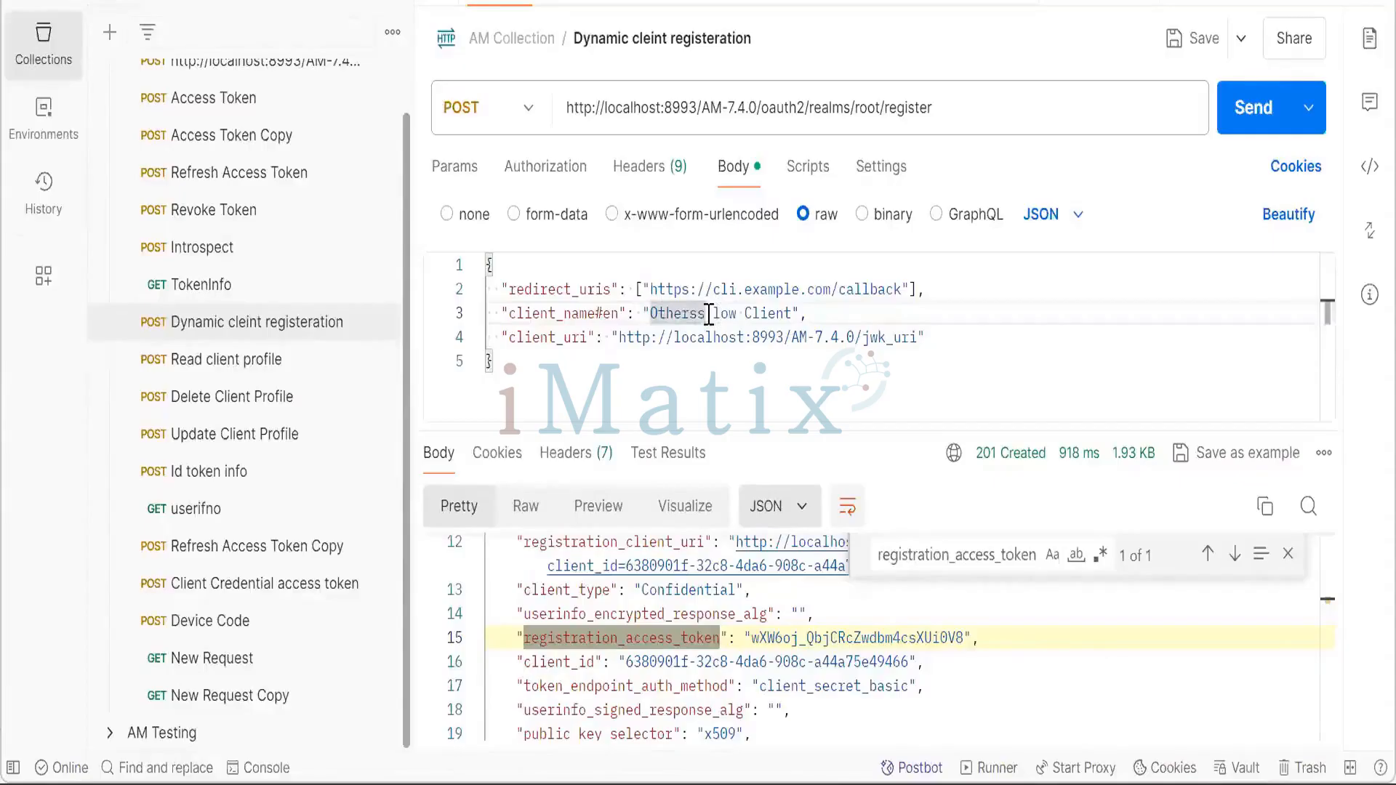
pyautogui.click(708, 315)
pyautogui.press('Delete')
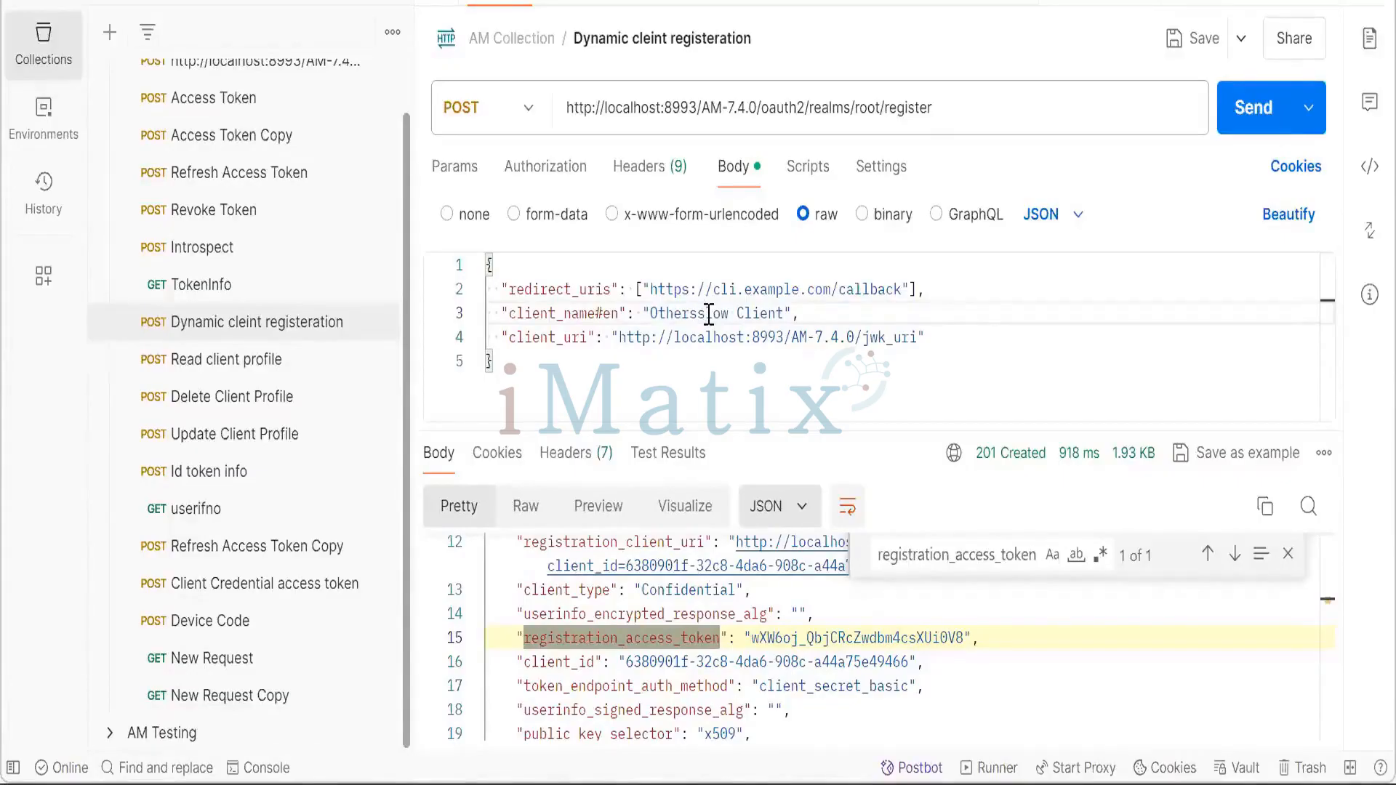
pyautogui.press('Delete')
pyautogui.press('Delete')
pyautogui.press('BackSpace')
pyautogui.press('BackSpace')
pyautogui.press('BackSpace')
pyautogui.press('BackSpace')
pyautogui.press('BackSpace')
pyautogui.press('BackSpace')
pyautogui.press('BackSpace')
pyautogui.write('BANK')
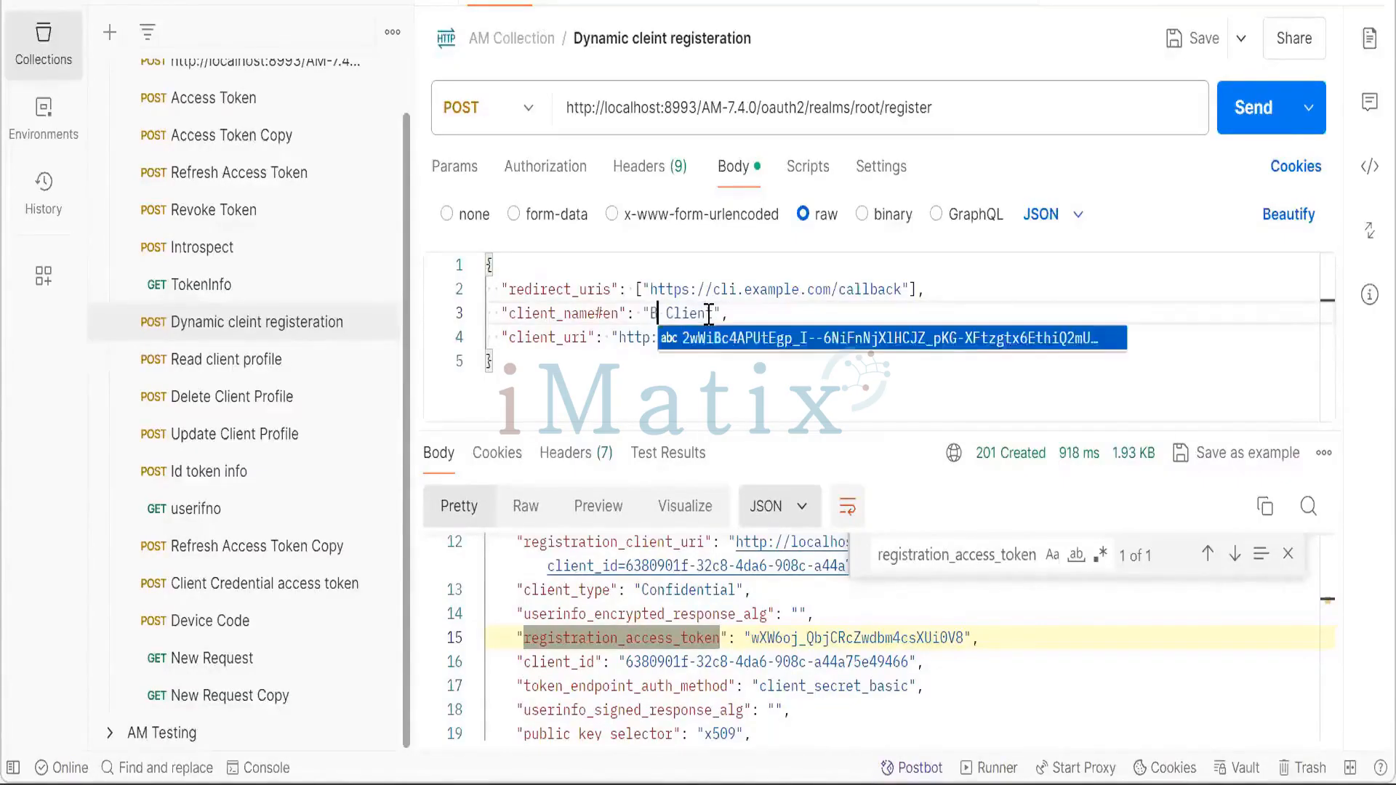
pyautogui.press('BackSpace')
pyautogui.press('BackSpace')
pyautogui.press('BackSpace')
pyautogui.press('BackSpace')
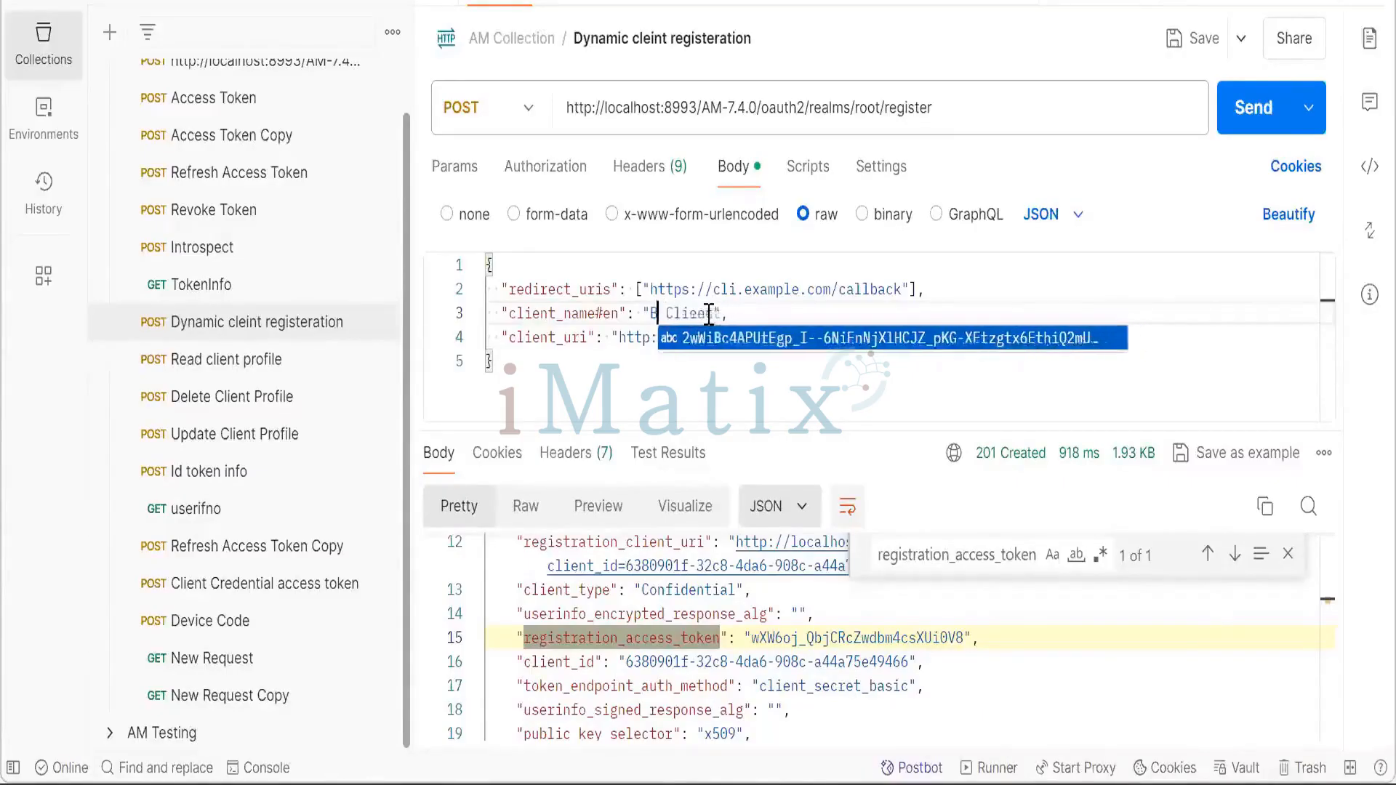
# Complete the client_name#en value so that it reads "bankClient" without a space.
pyautogui.write('bank')
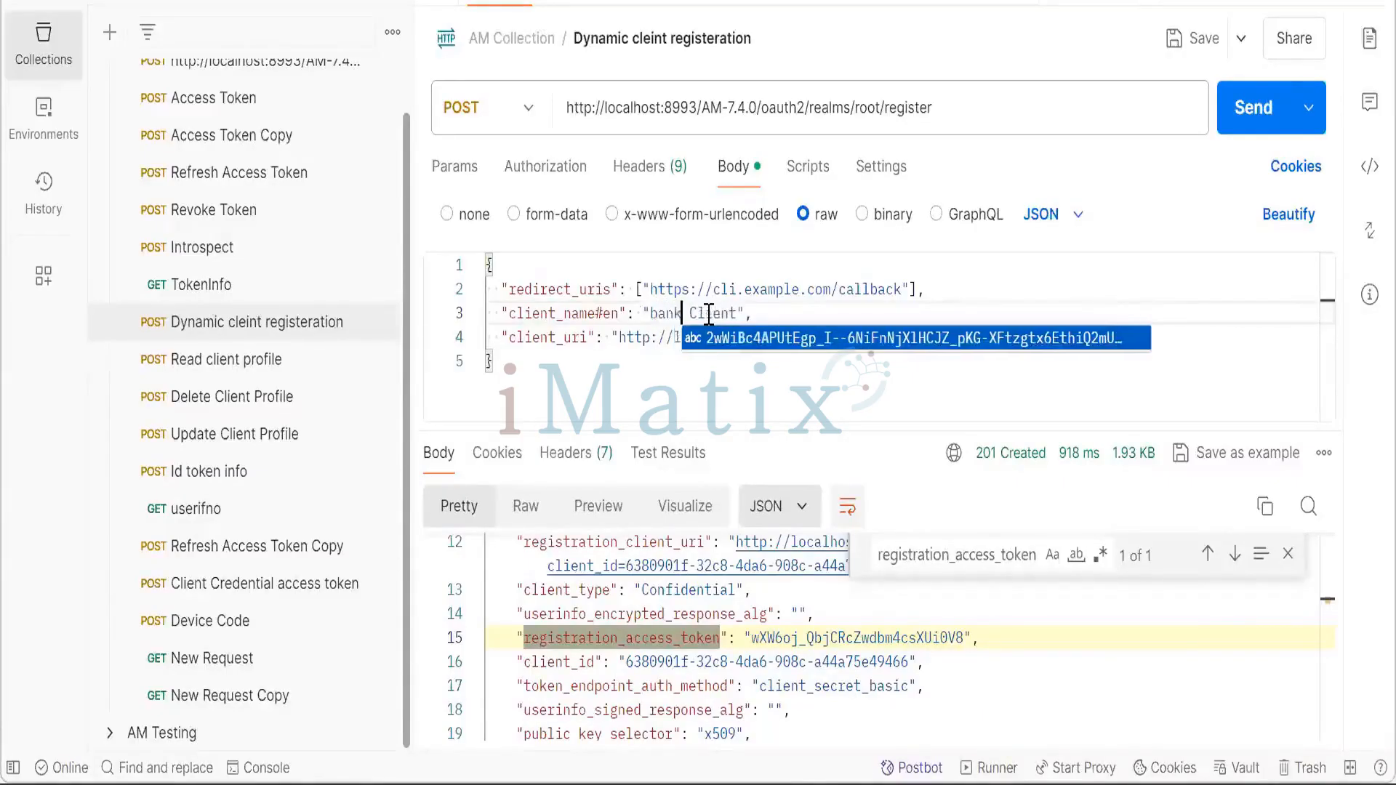
pyautogui.press('Delete')
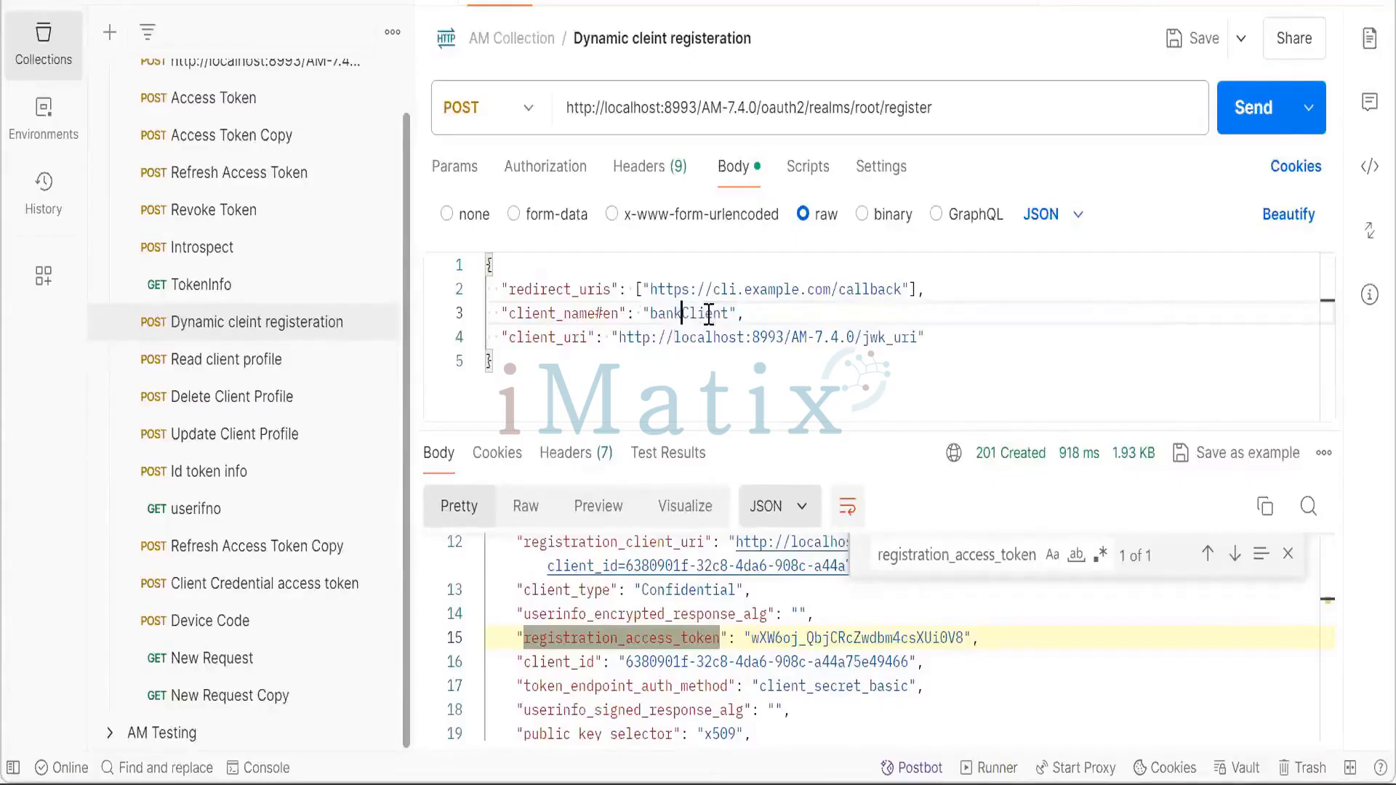
pyautogui.click(904, 366)
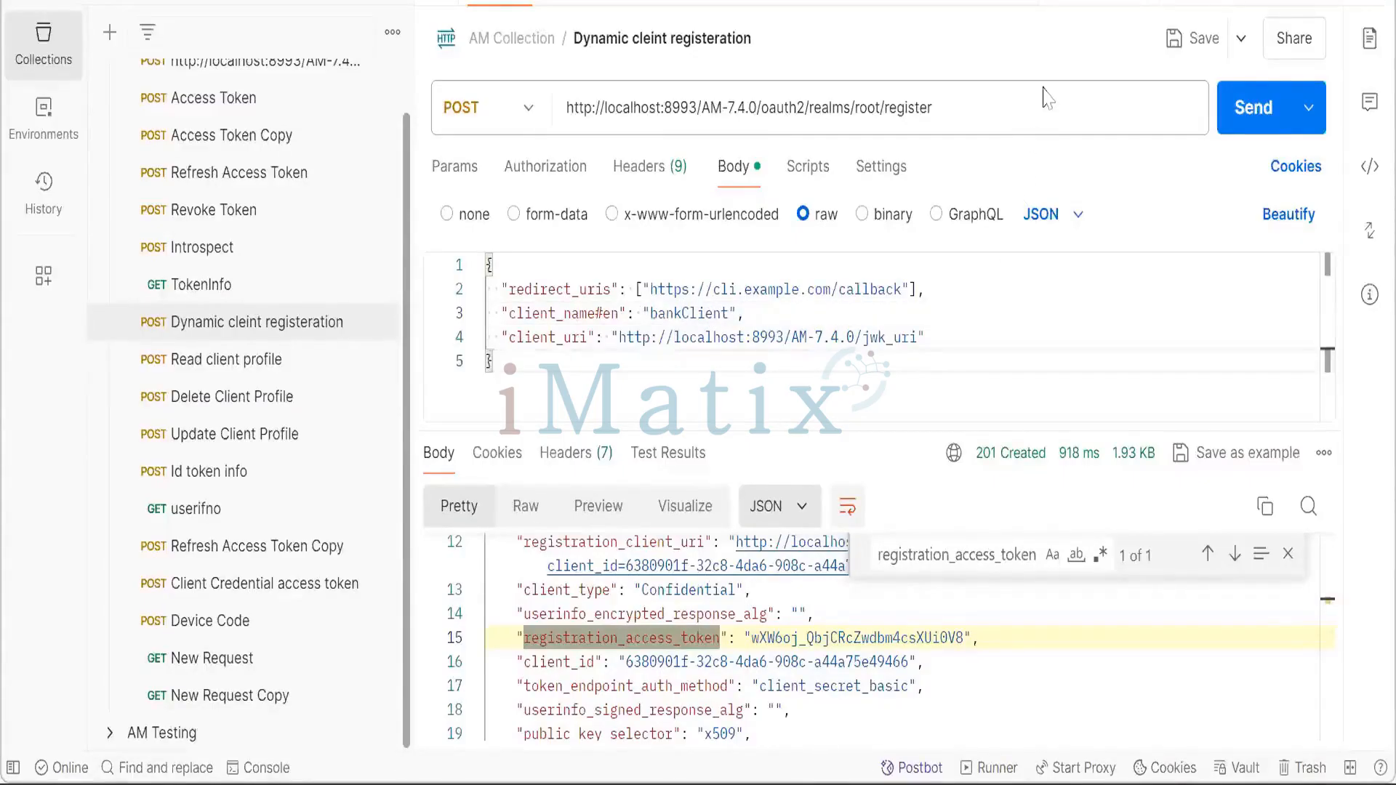
# Send the POST request to the register endpoint and close the search box in its response.
pyautogui.click(1030, 106)
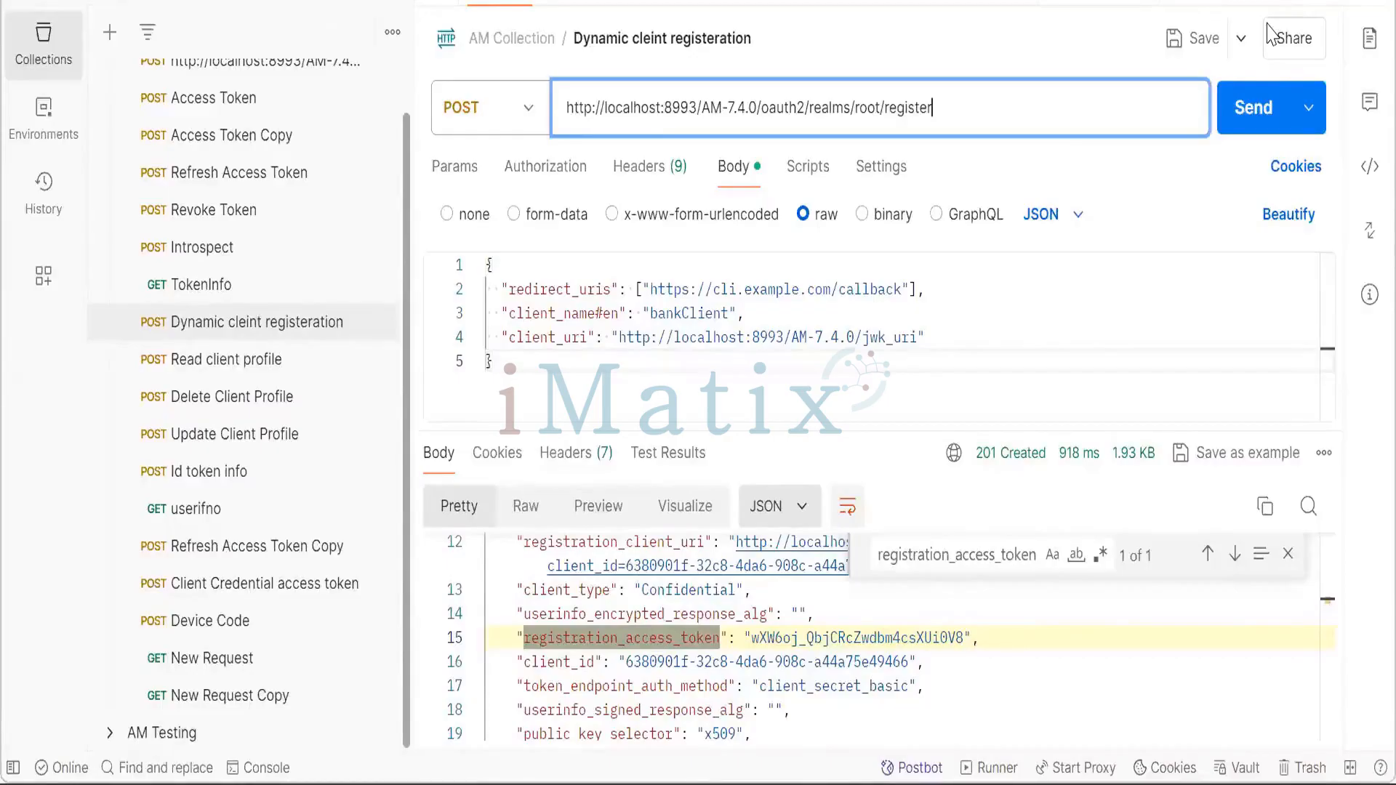
pyautogui.click(1257, 109)
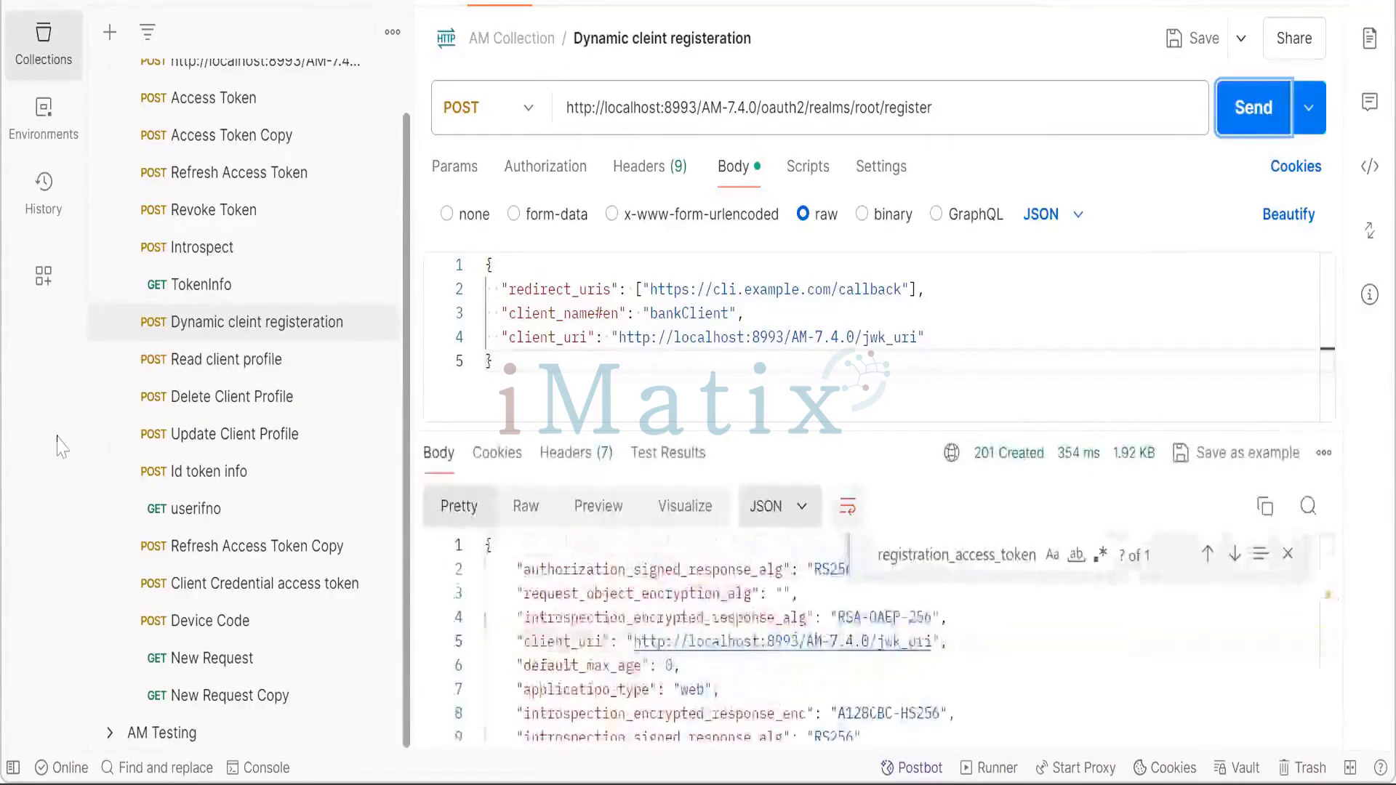
pyautogui.click(1288, 554)
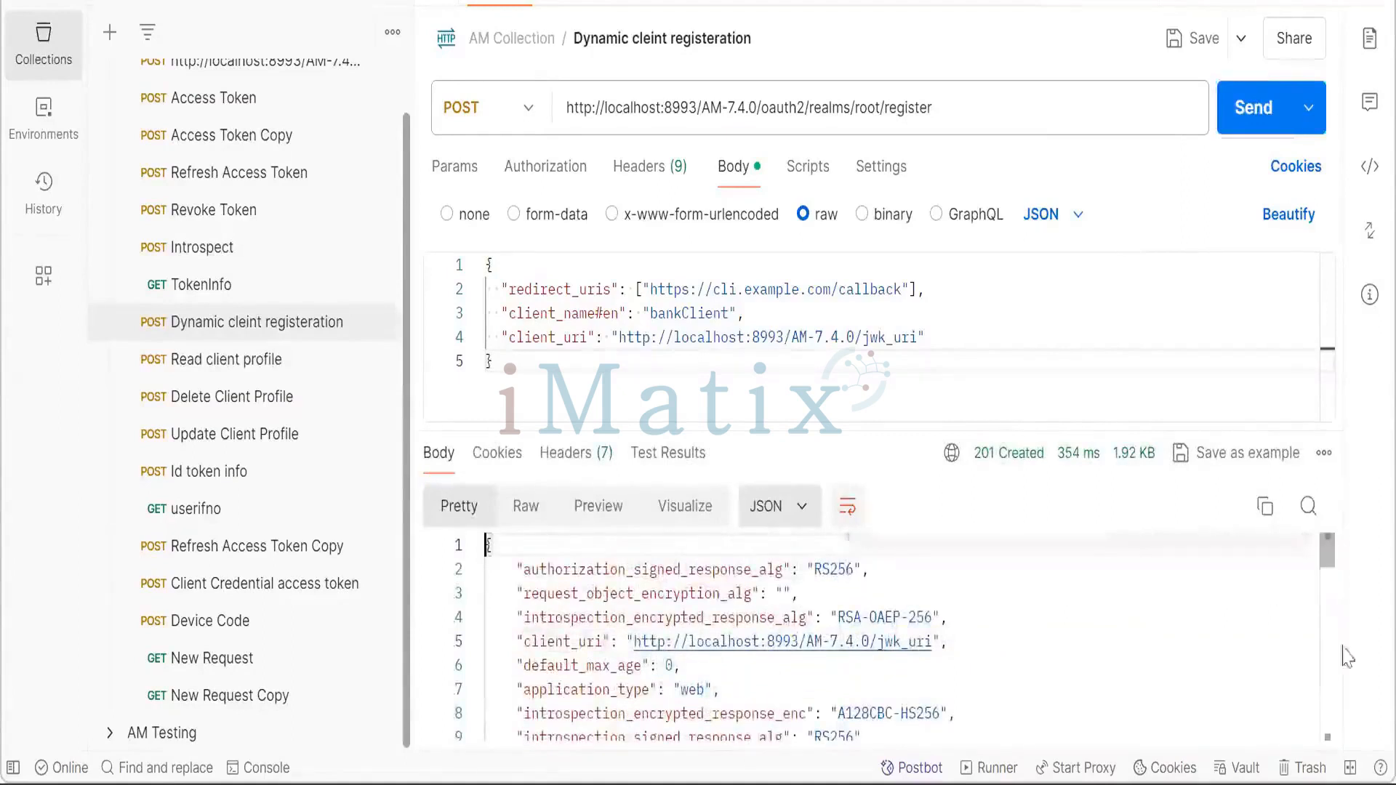
# Review the registration response and copy its entire JSON body.
pyautogui.scroll(-4, 673, 656)
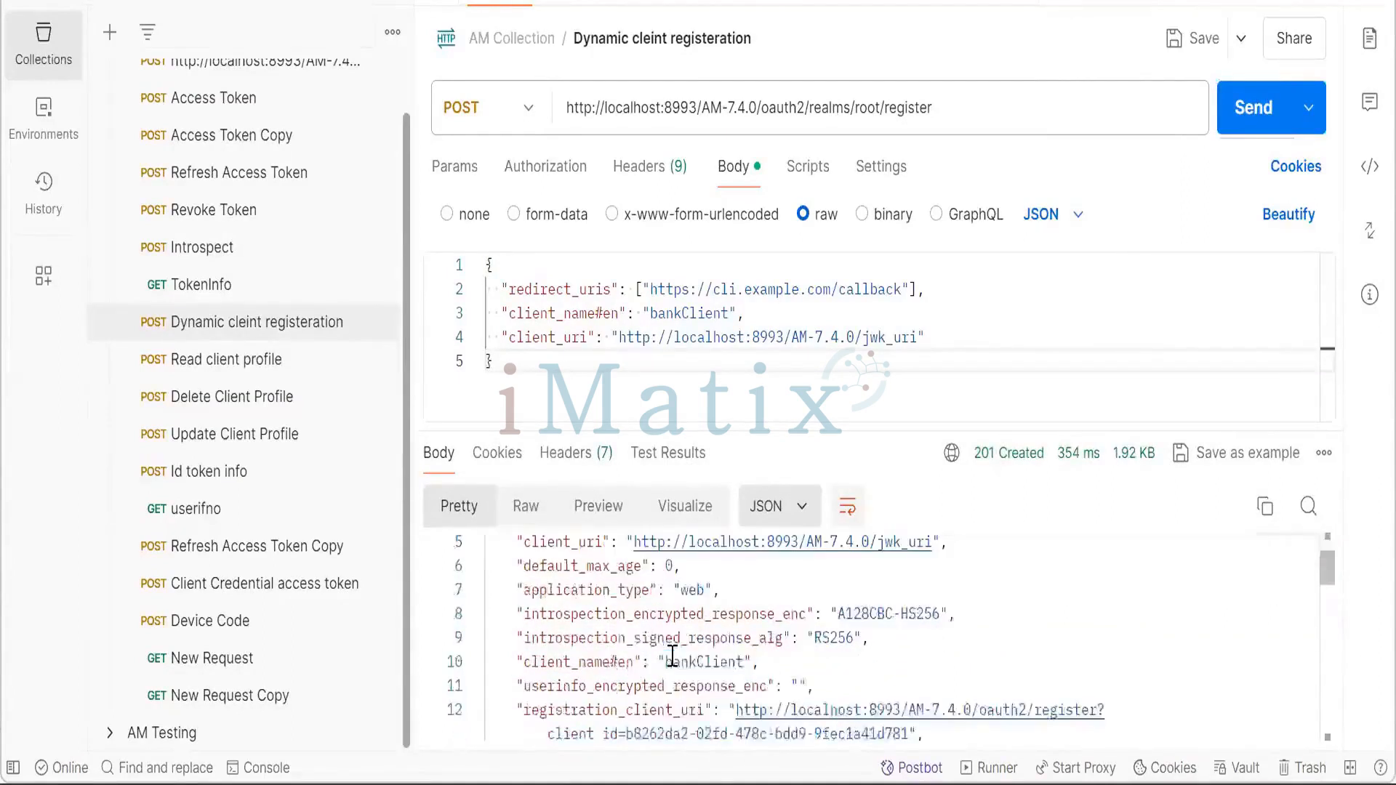
pyautogui.scroll(-4, 673, 657)
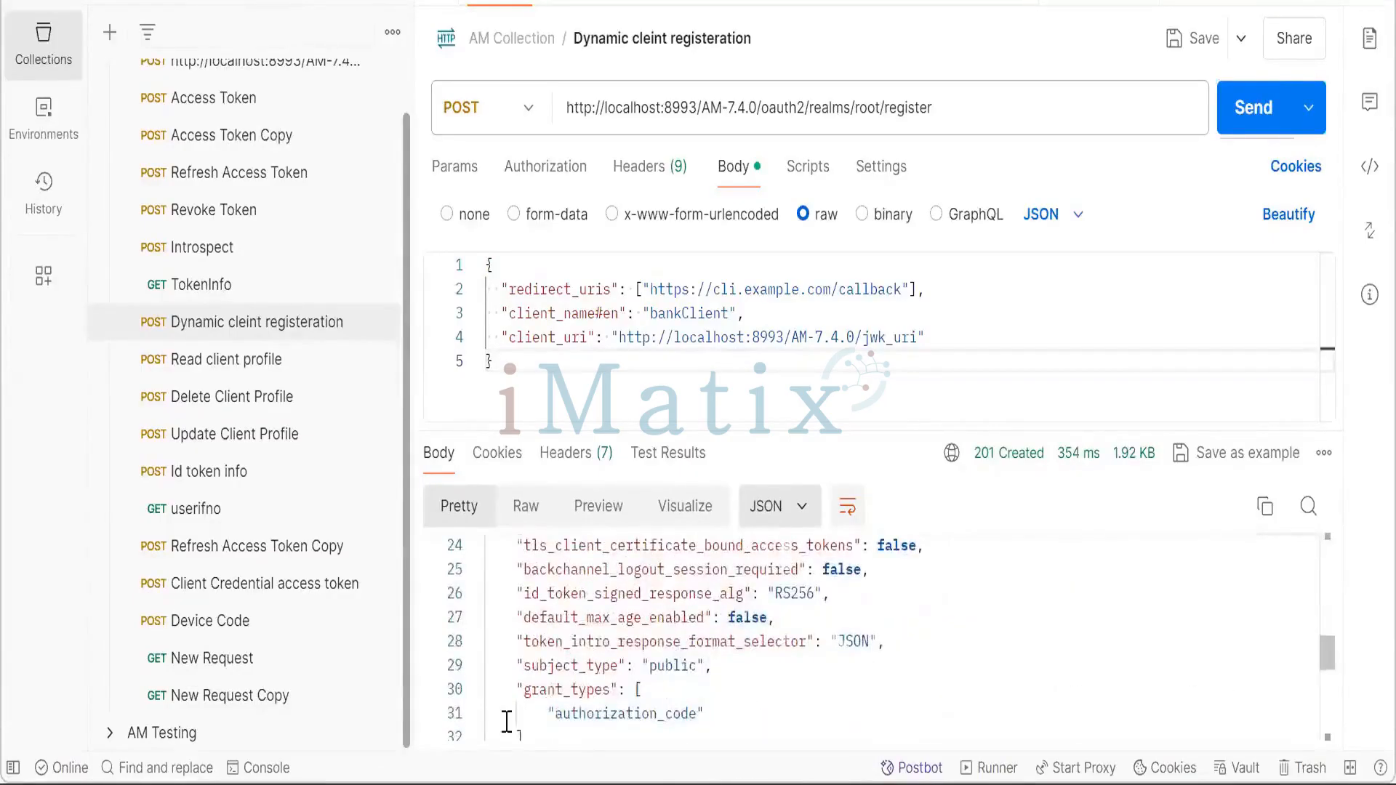
pyautogui.scroll(-4, 506, 720)
pyautogui.moveTo(492, 725); pyautogui.dragTo(431, 426)
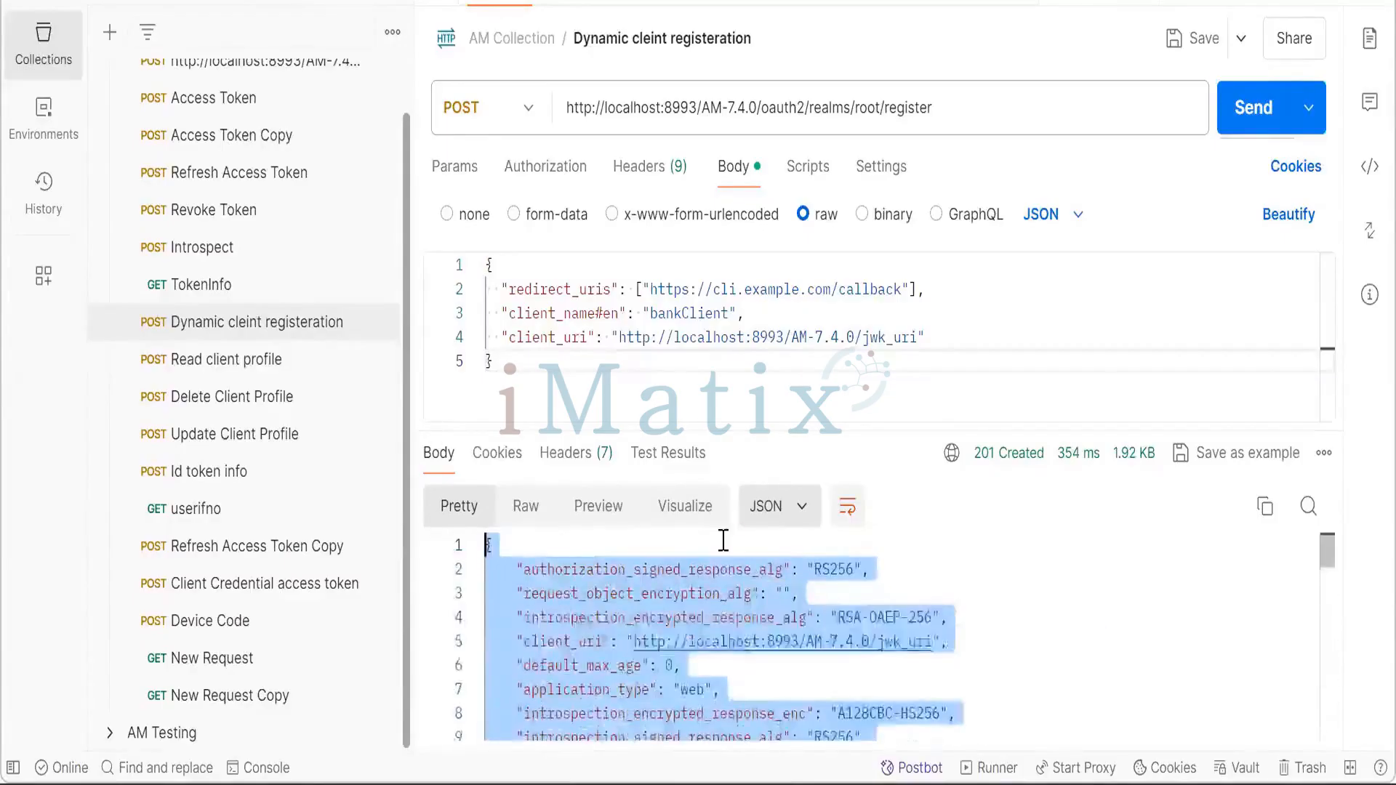
# Switch to the text editor, open the notes with the client registration JSON, and add a separator line of equals signs at the end.
pyautogui.click(788, 783)
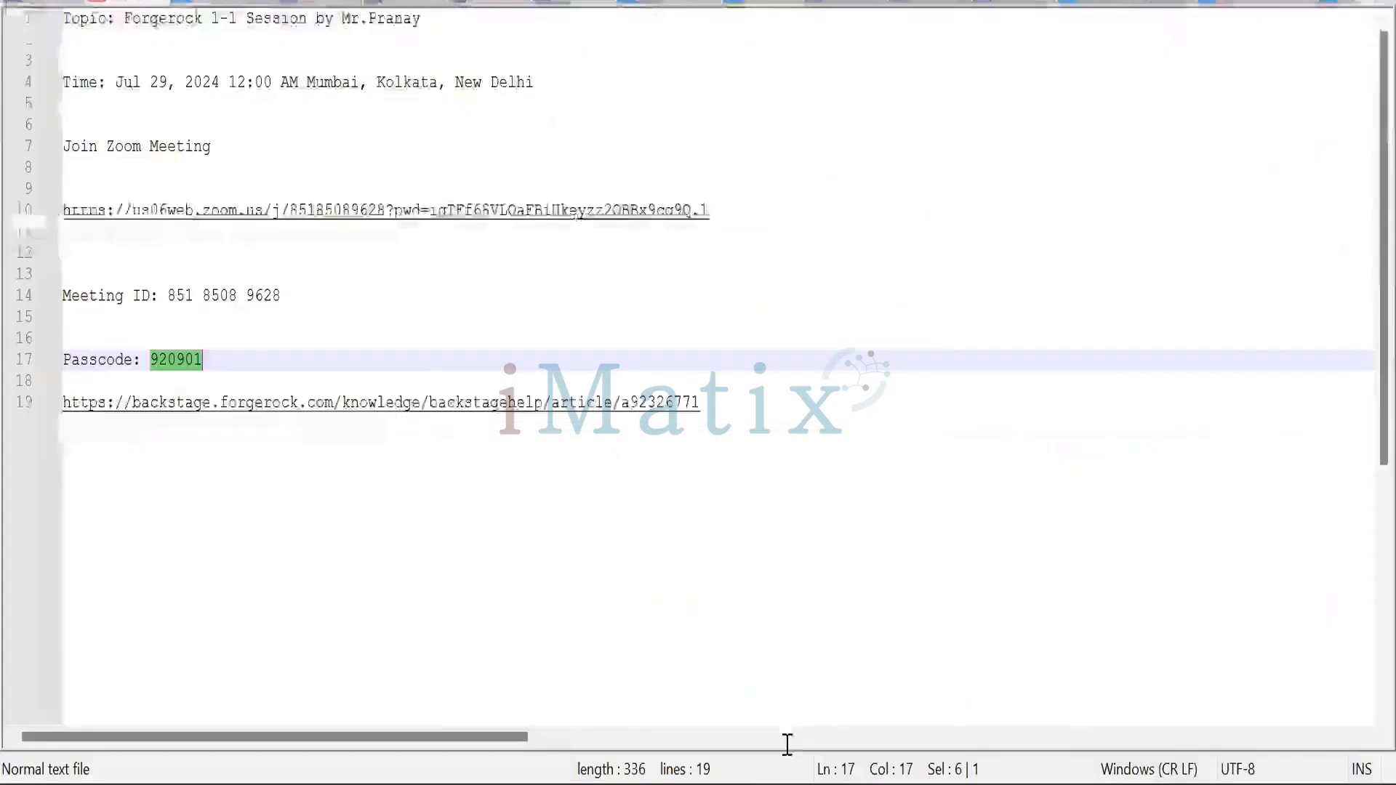
pyautogui.click(320, 3)
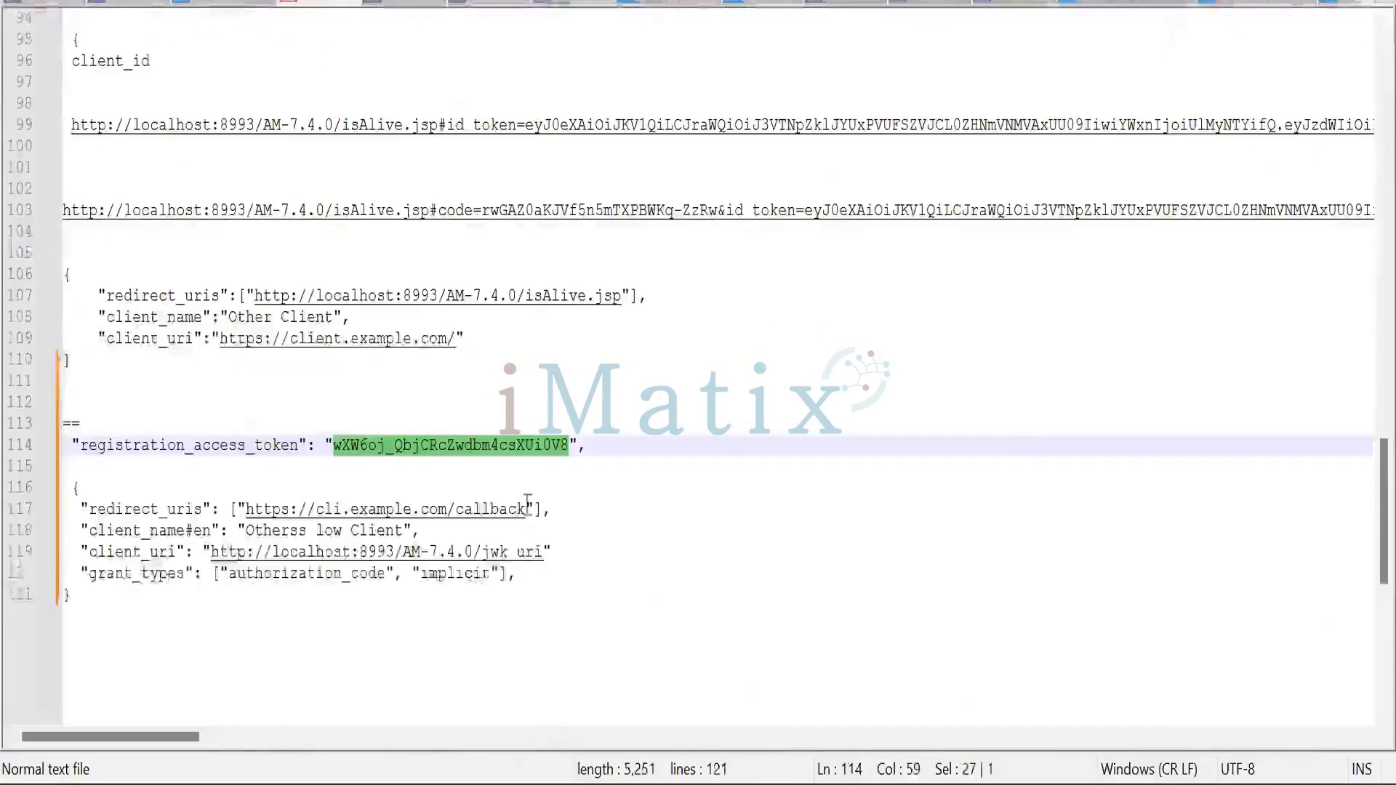
pyautogui.click(403, 480)
pyautogui.press('Return')
pyautogui.press('Return')
pyautogui.press('Return')
pyautogui.write('================================')
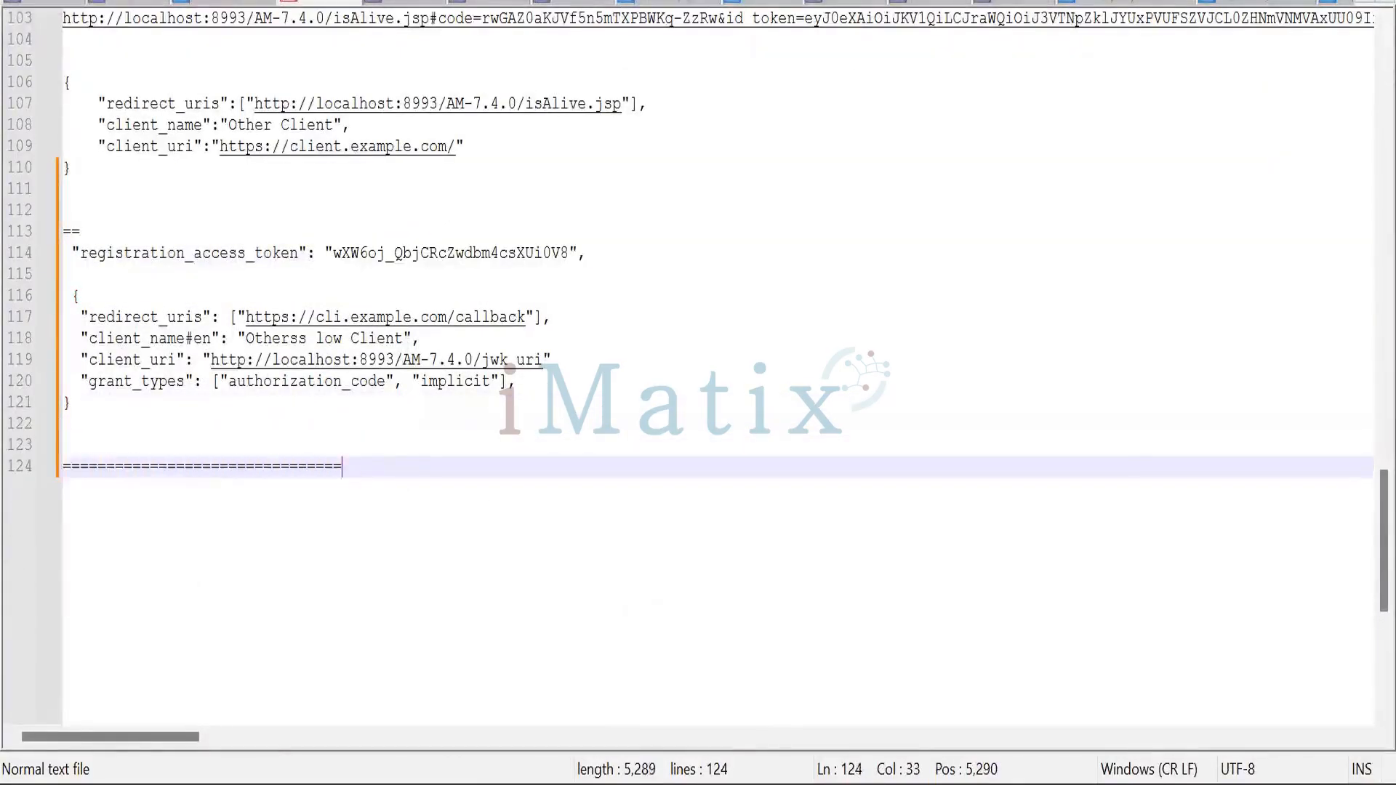
# Paste the registration response, including its client secret and registration access token, below the separator and close it with another line of equals signs.
pyautogui.press('Return')
pyautogui.hotkey('ctrl', 'v')
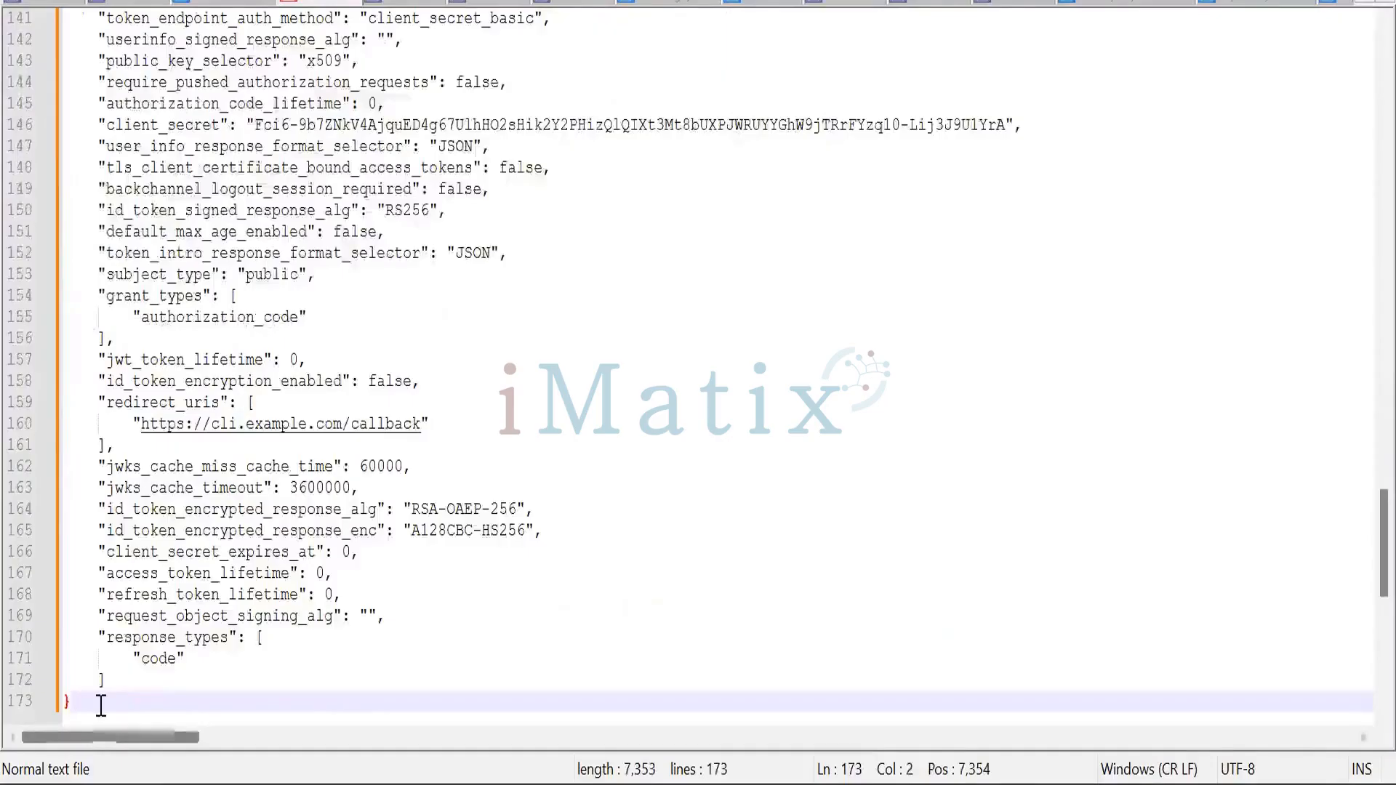
pyautogui.press('Return')
pyautogui.press('Return')
pyautogui.write('======================')
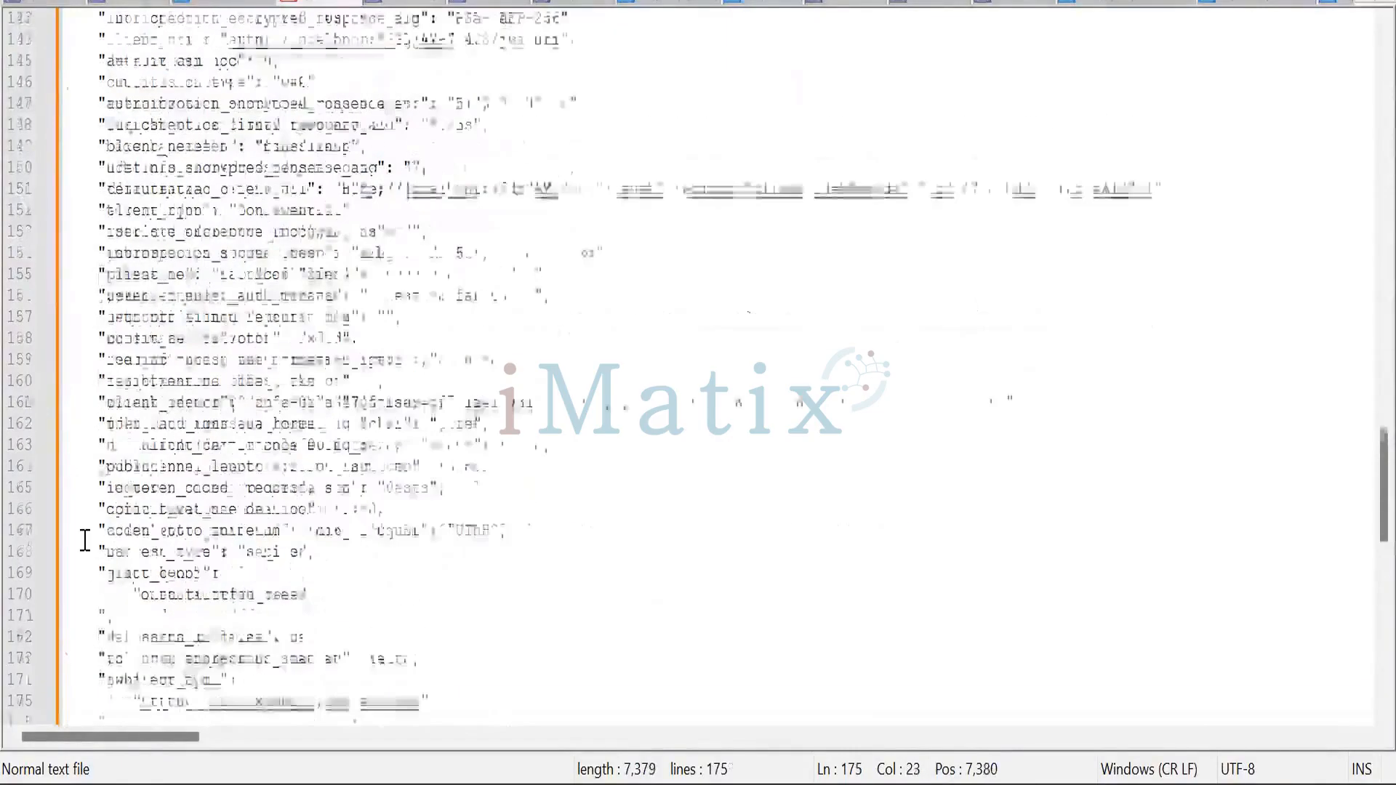
pyautogui.scroll(9, 85, 541)
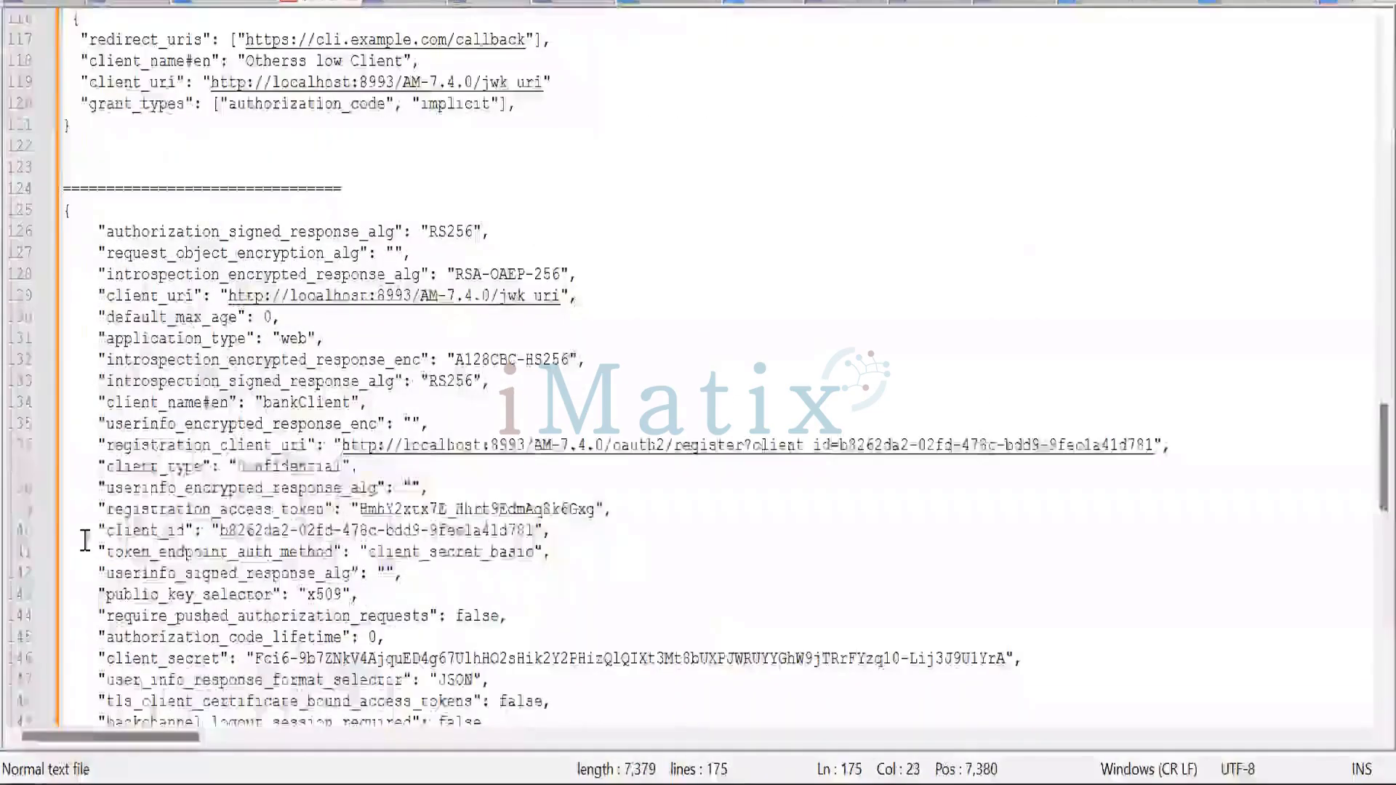
# Switch back to Postman, search the response for "clientid", and select the client ID value inside registration_client_uri.
pyautogui.hotkey('alt', 'Tab')
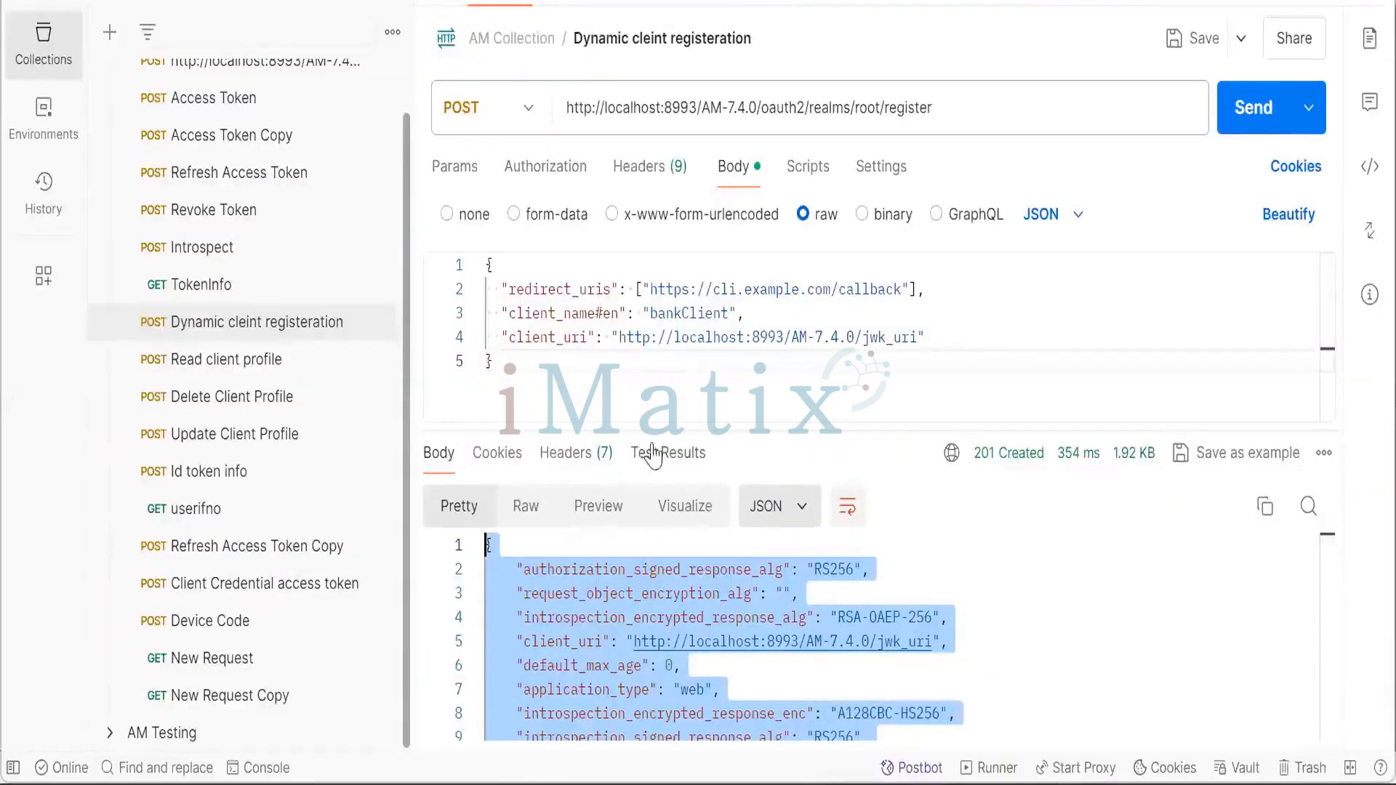
pyautogui.click(874, 672)
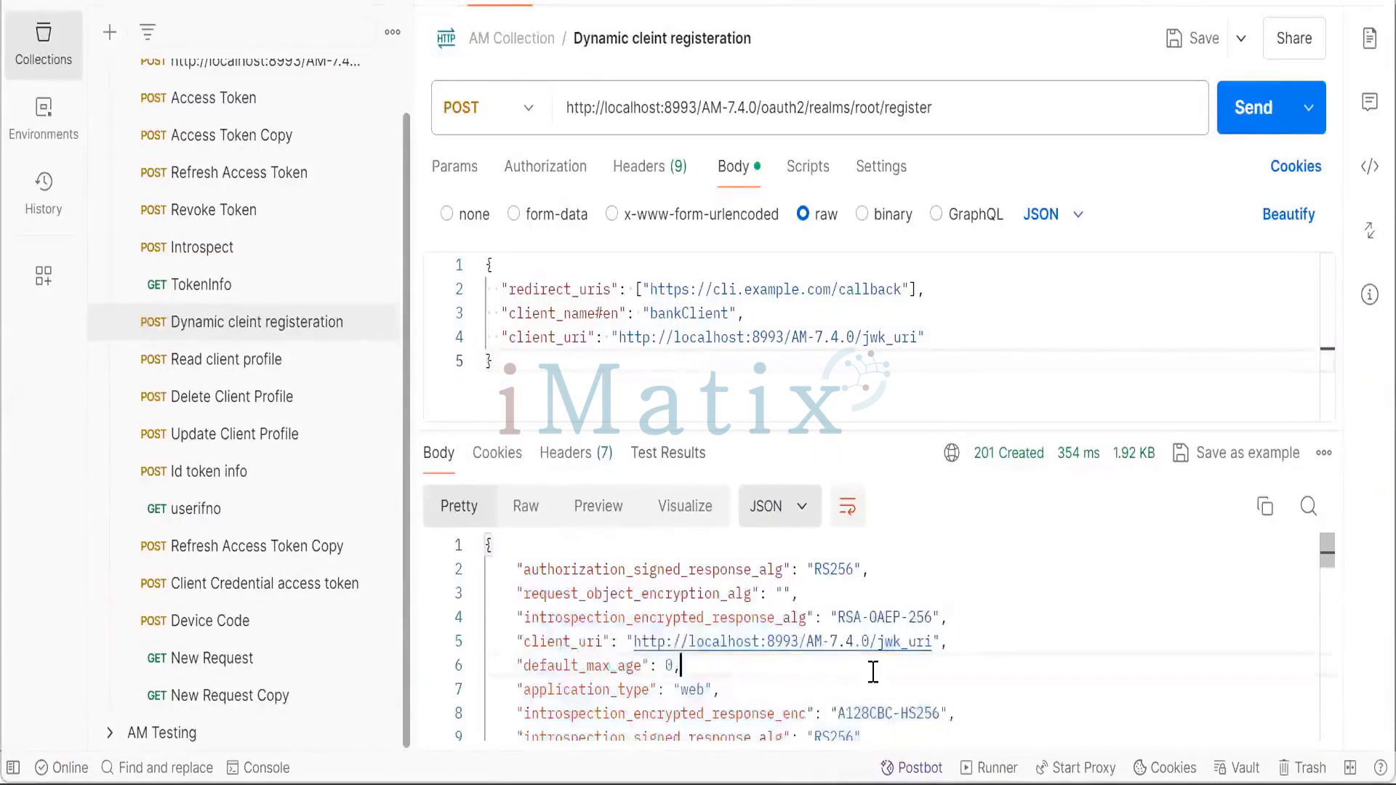
pyautogui.hotkey('ctrl', 'f')
pyautogui.write('clien')
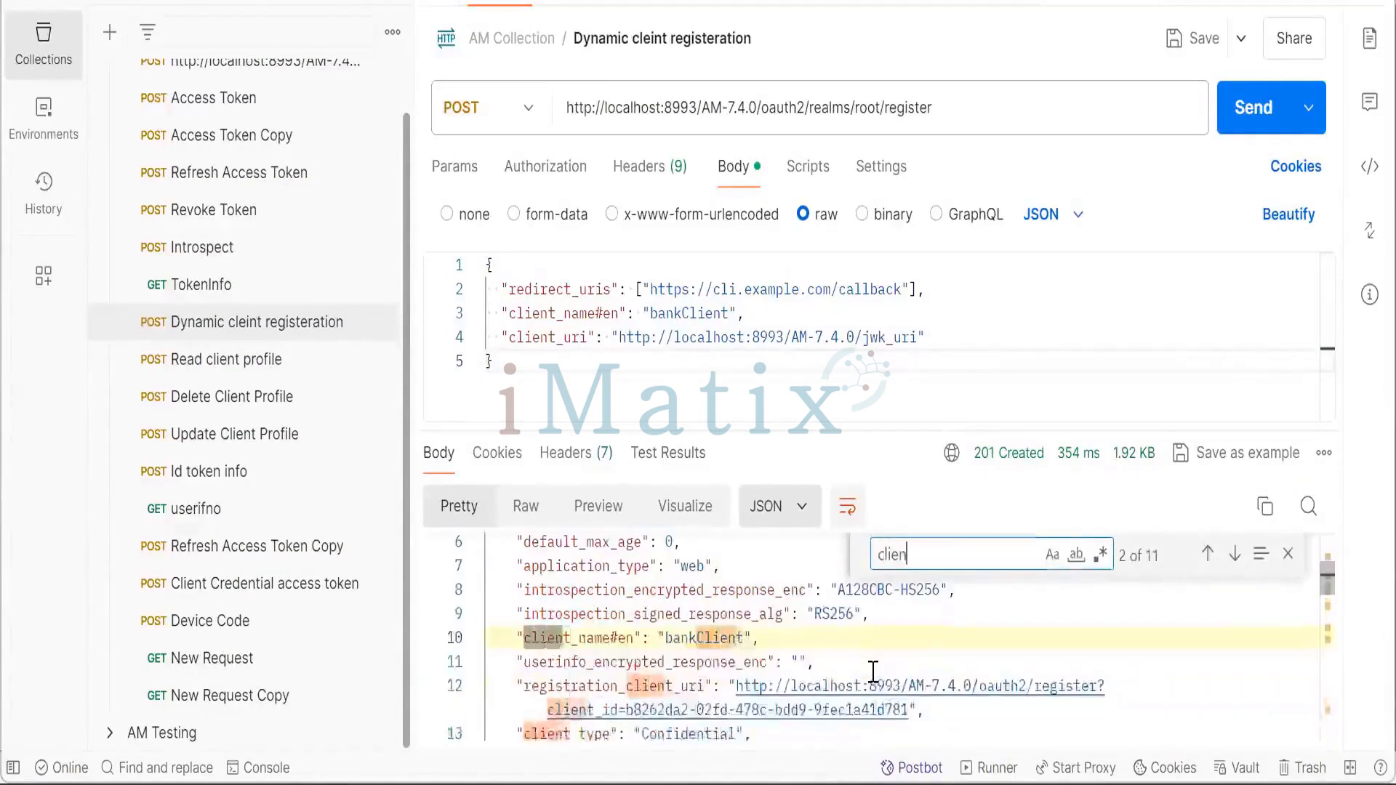
pyautogui.write('tid')
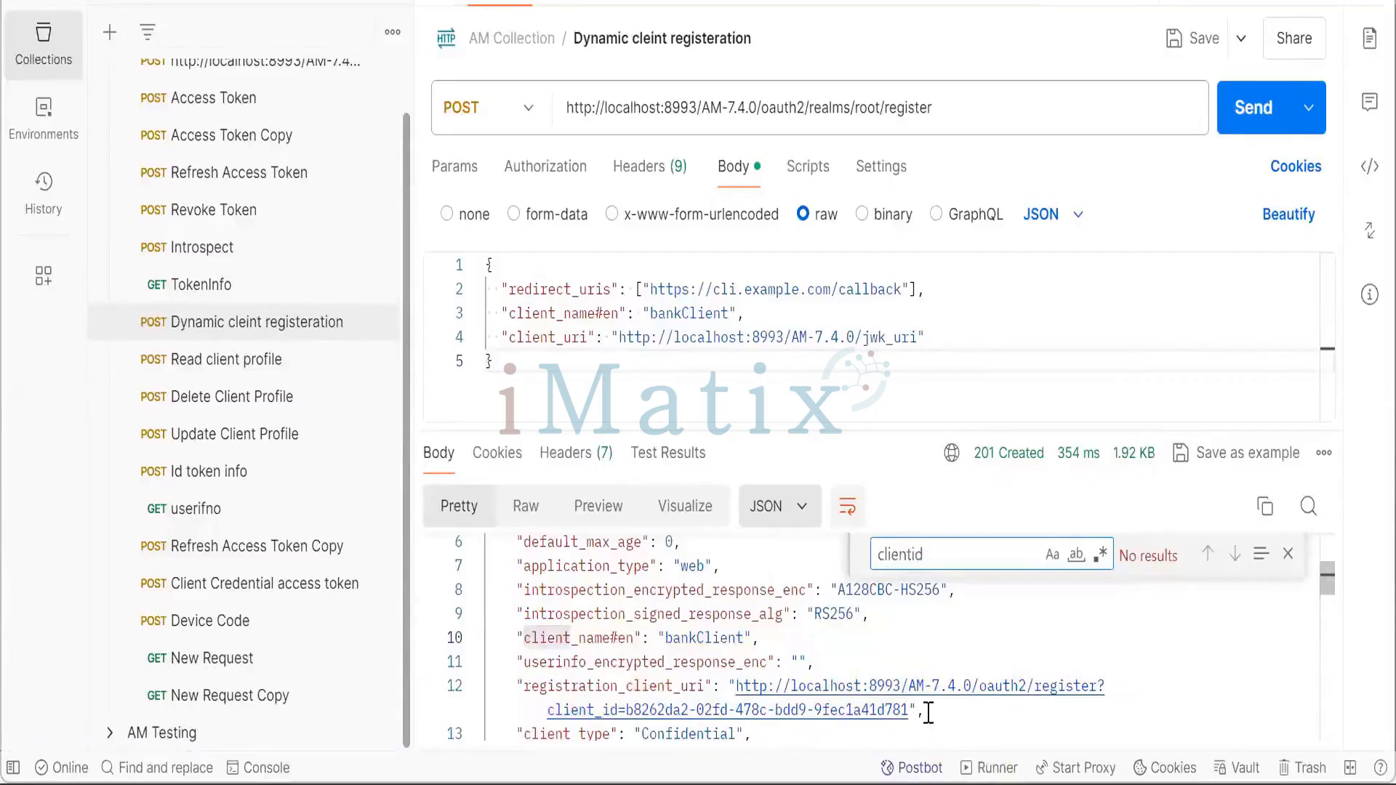
pyautogui.moveTo(911, 708); pyautogui.dragTo(625, 709)
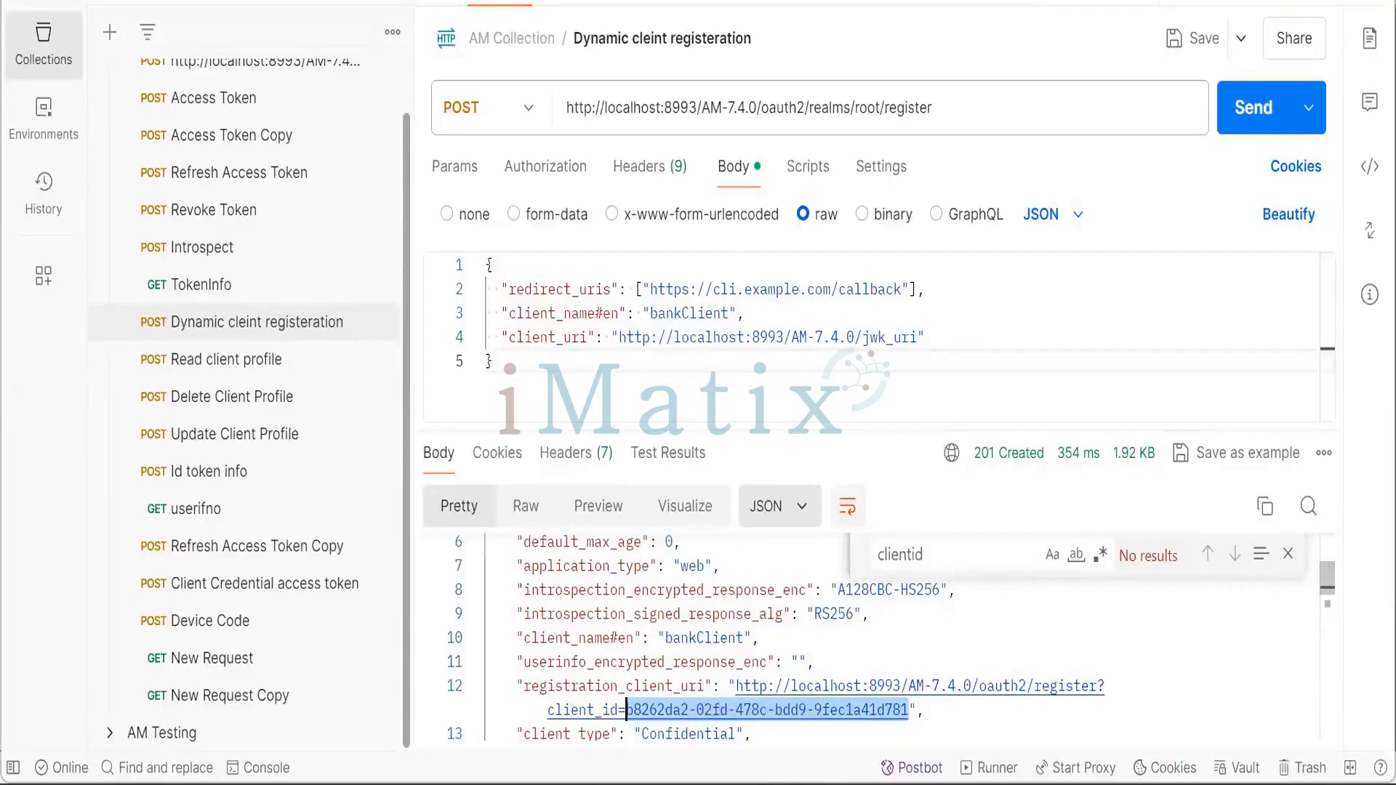
# Switch to the ForgeRock Access Management console, reload the OAuth 2.0 Clients list, and search the page for the pasted "response_types" snippet.
pyautogui.moveTo(818, 784)
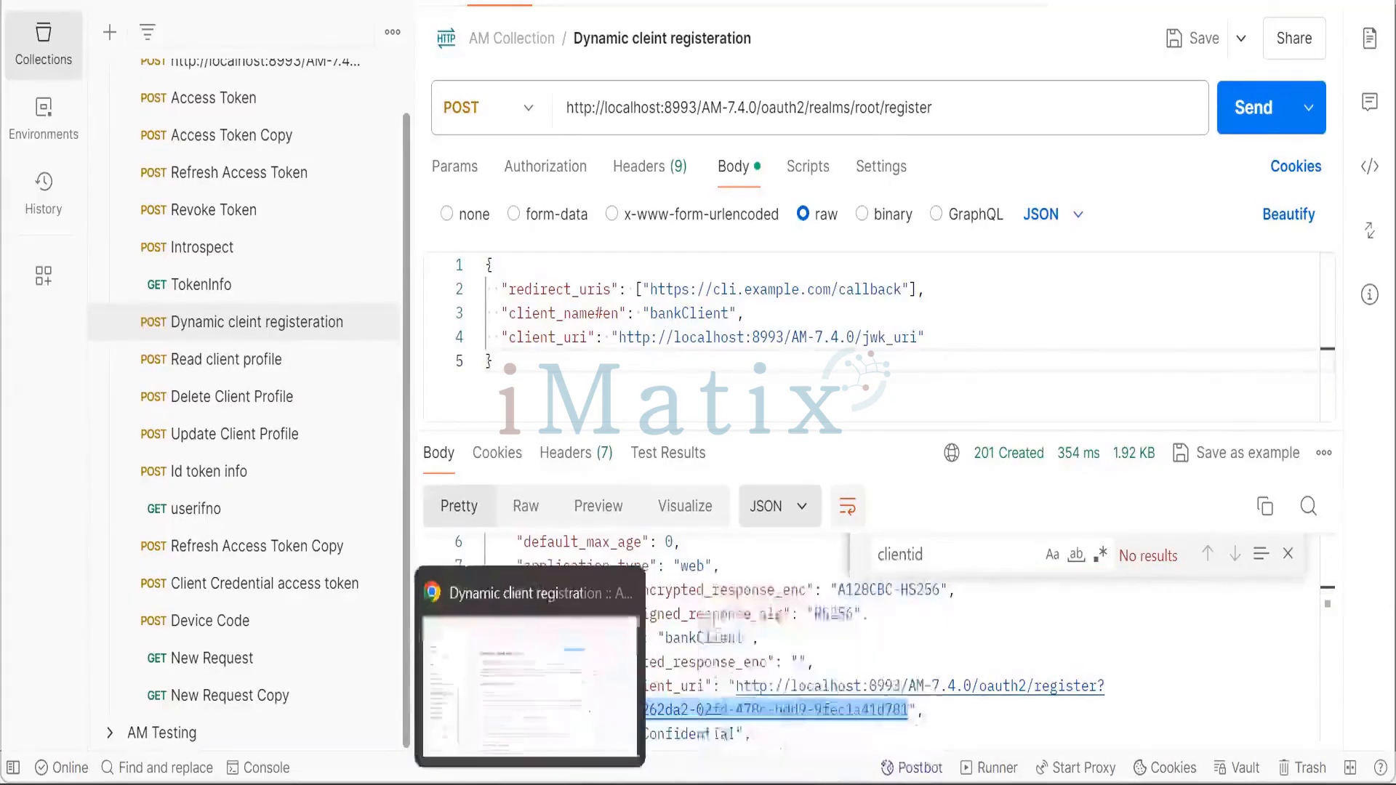
pyautogui.moveTo(625, 784)
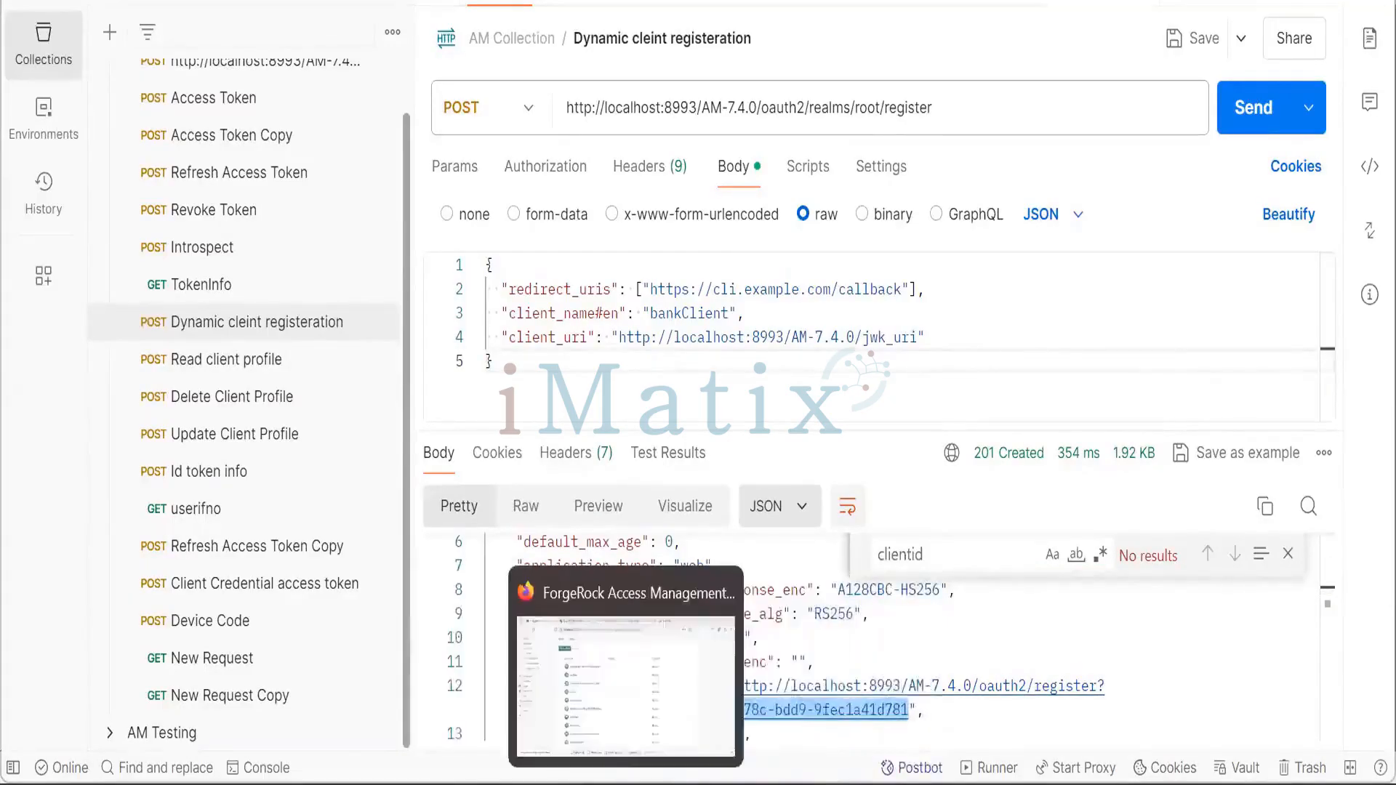
pyautogui.click(611, 747)
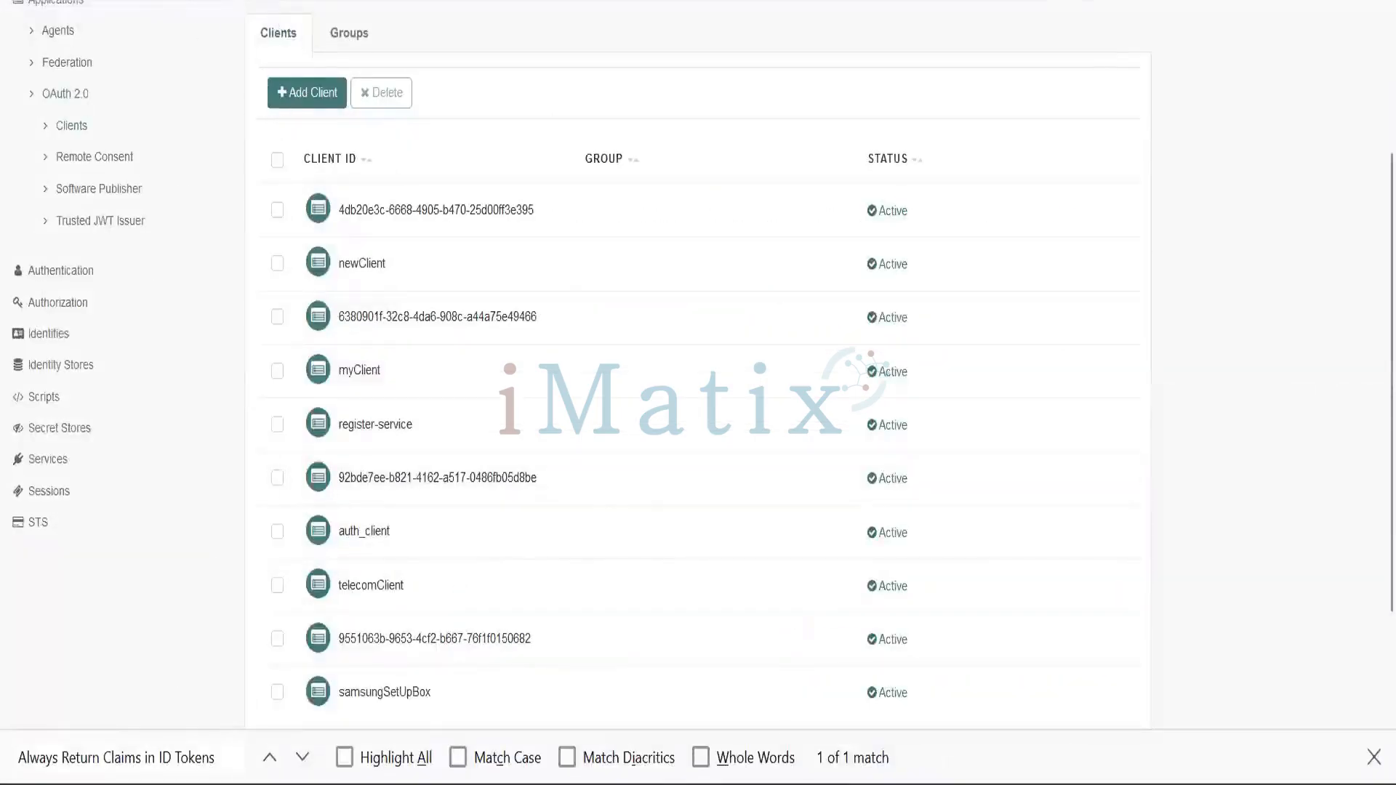
pyautogui.press('F5')
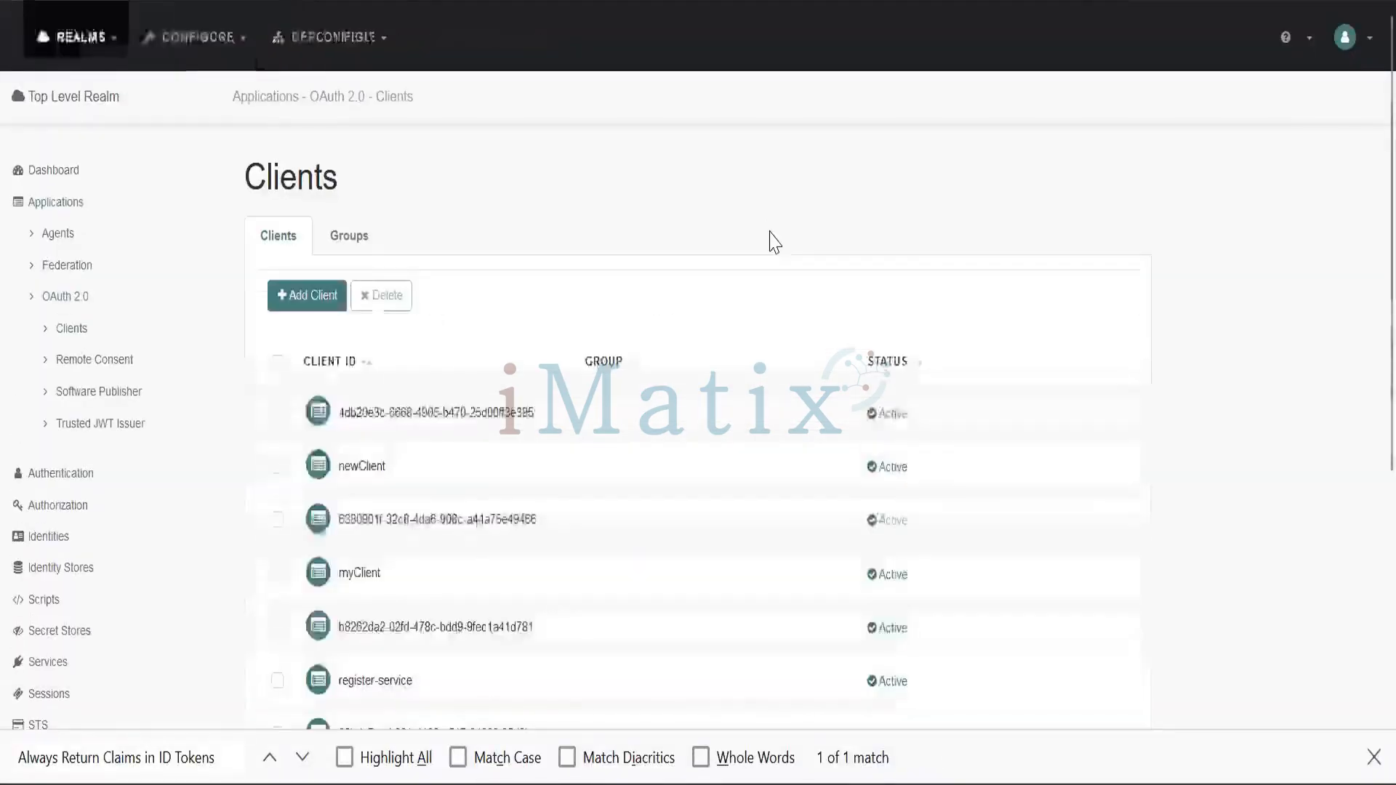
pyautogui.hotkey('ctrl', 'f')
pyautogui.write('"response_types": [        "code"    ] }')
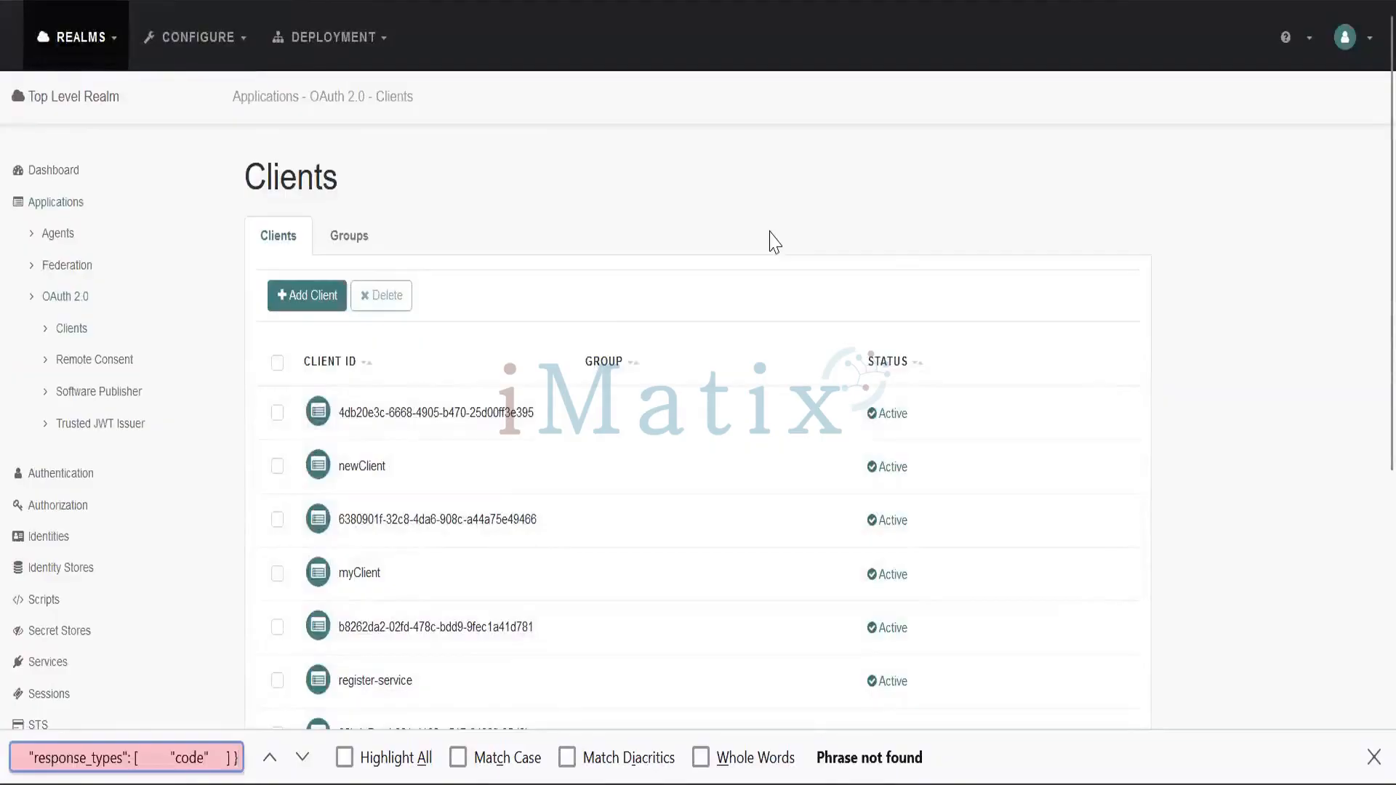
# Copy the client ID selected in the Postman response and search for it in the AM console's OAuth 2.0 Clients list.
pyautogui.scroll(-2, 775, 242)
pyautogui.hotkey('alt', 'Tab')
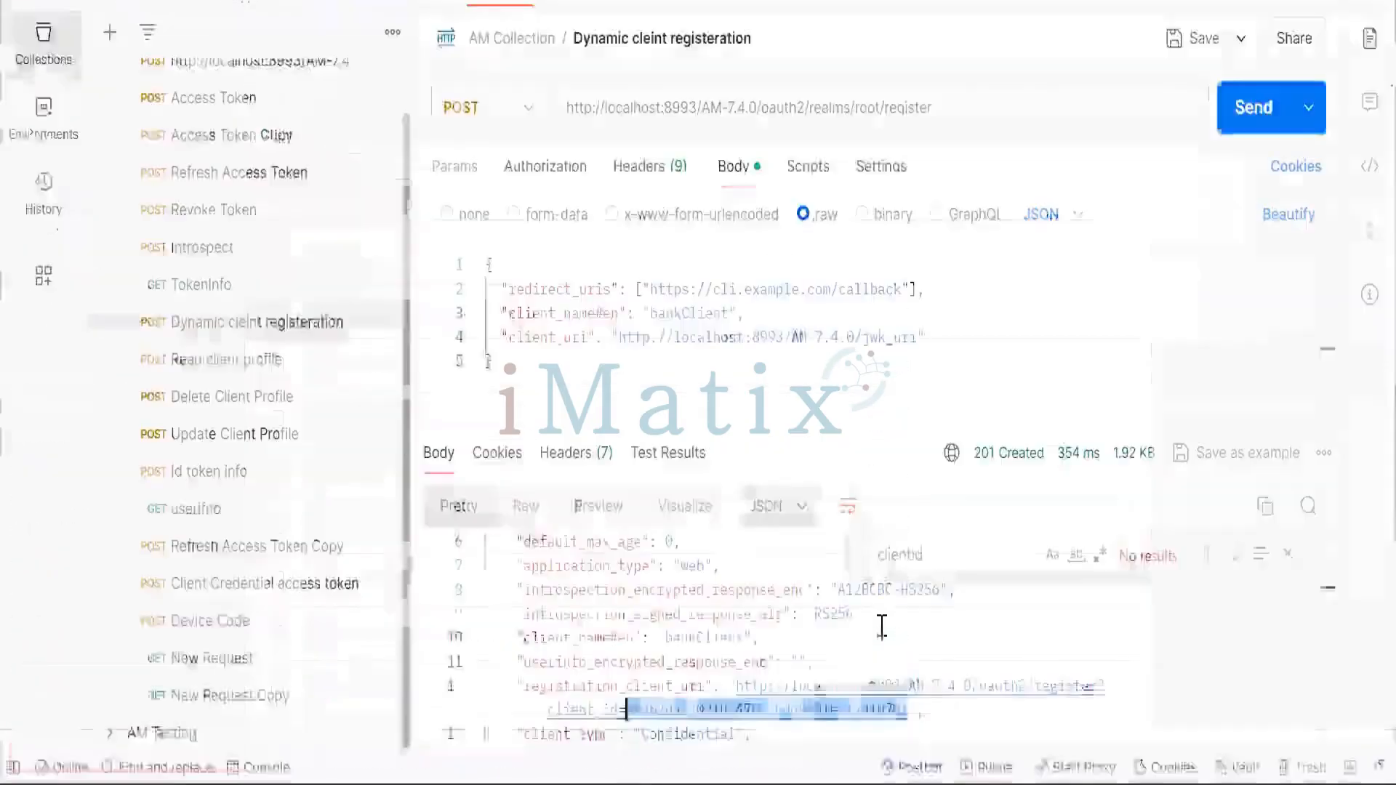
pyautogui.hotkey('ctrl', 'c')
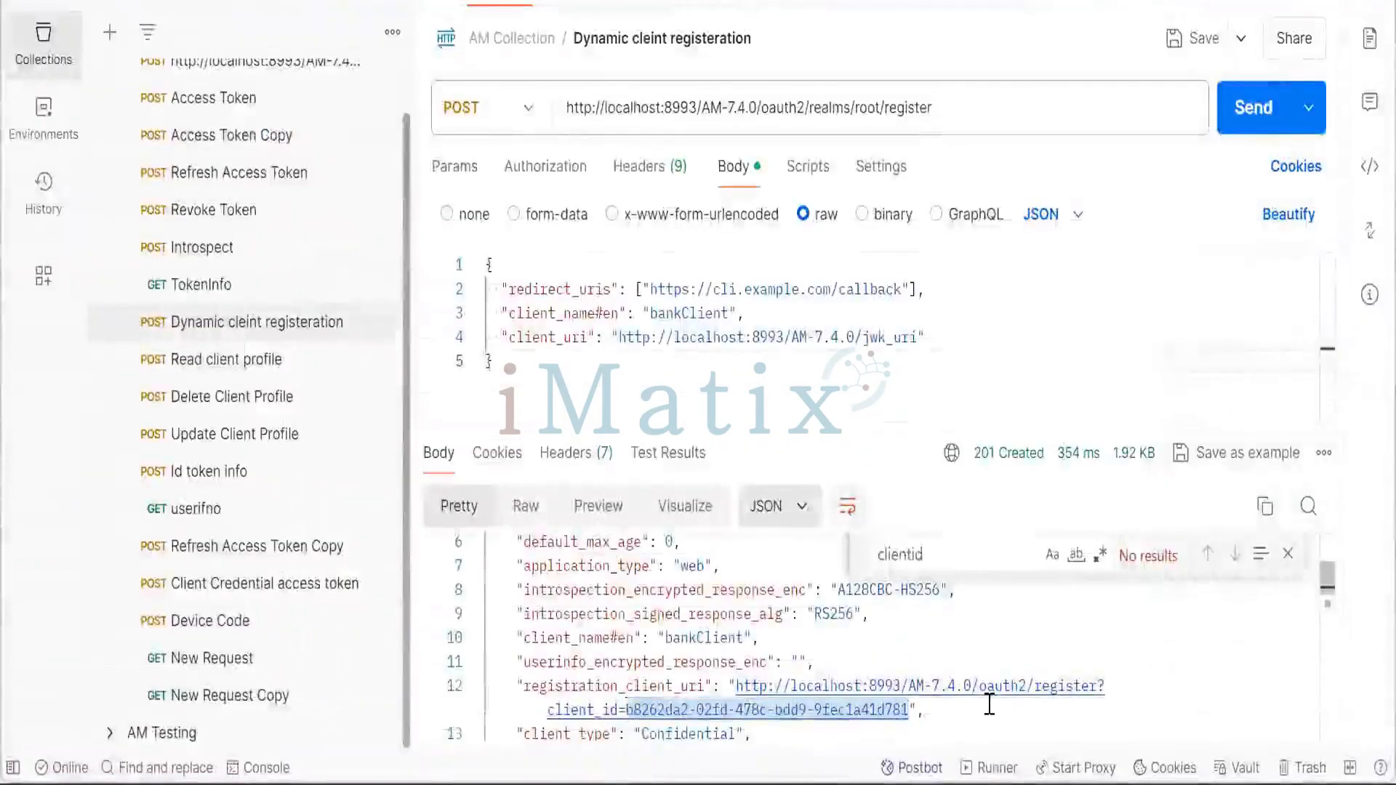
pyautogui.hotkey('alt', 'Tab')
pyautogui.hotkey('ctrl', 'f')
pyautogui.hotkey('ctrl', 'v')
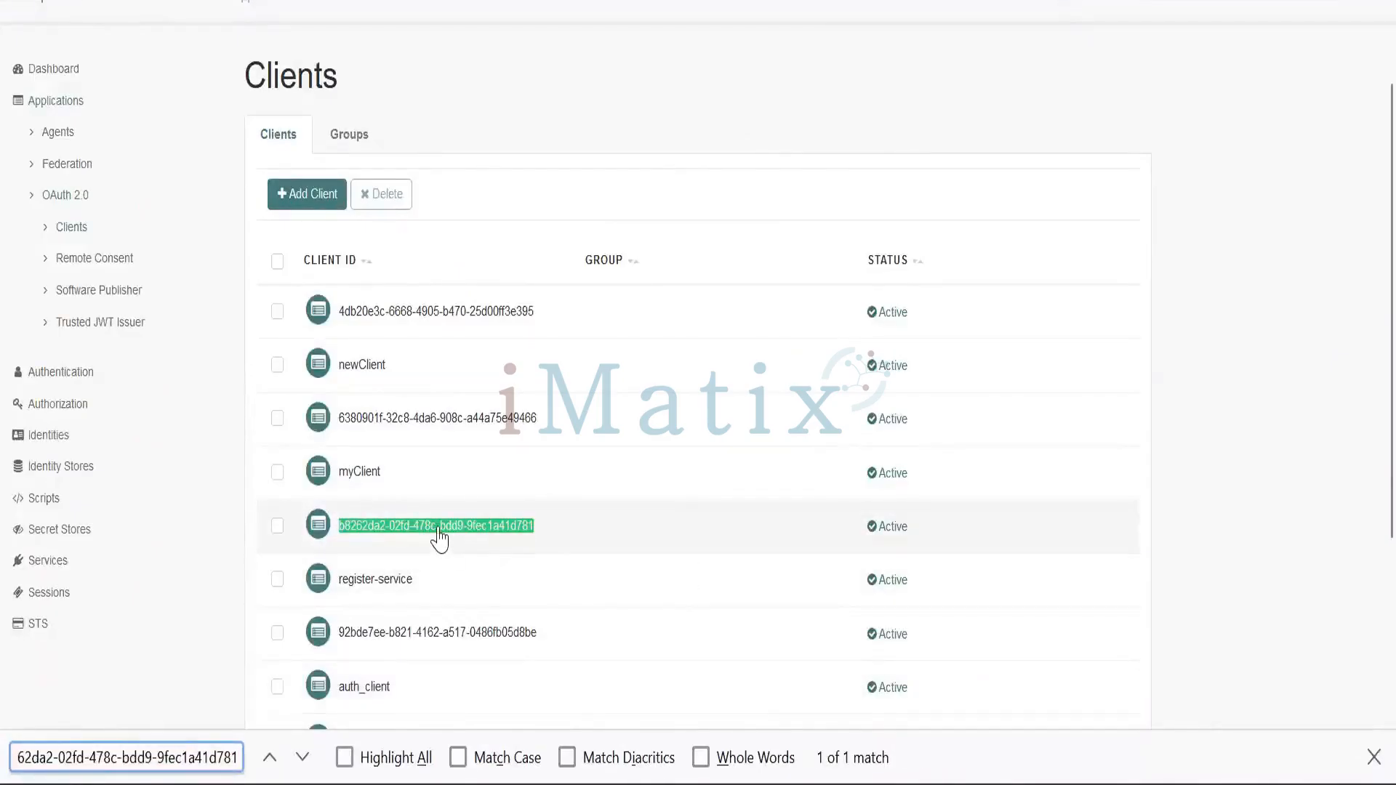
# Open the matching OAuth 2.0 client and review its core settings, including the redirection URI and client name.
pyautogui.click(565, 547)
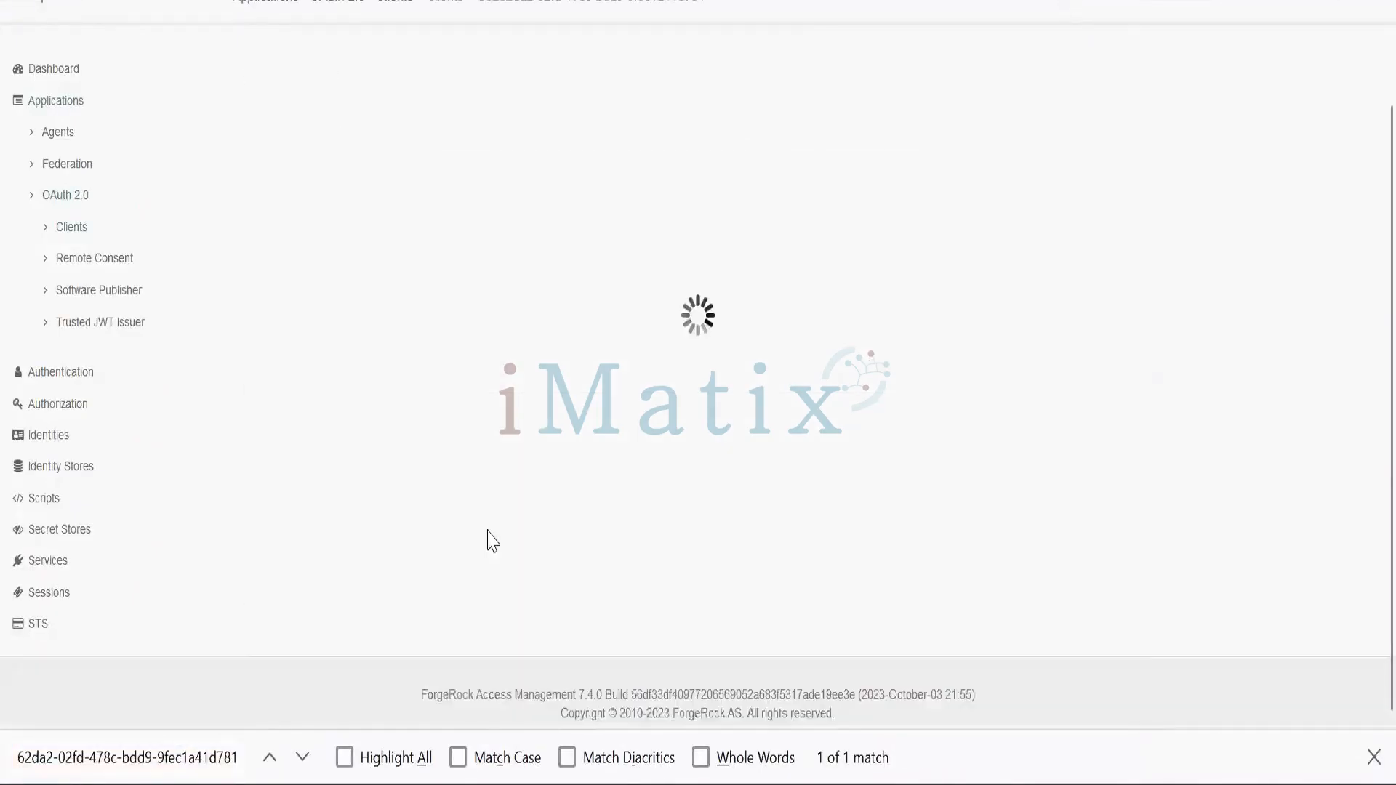
pyautogui.scroll(-3, 376, 399)
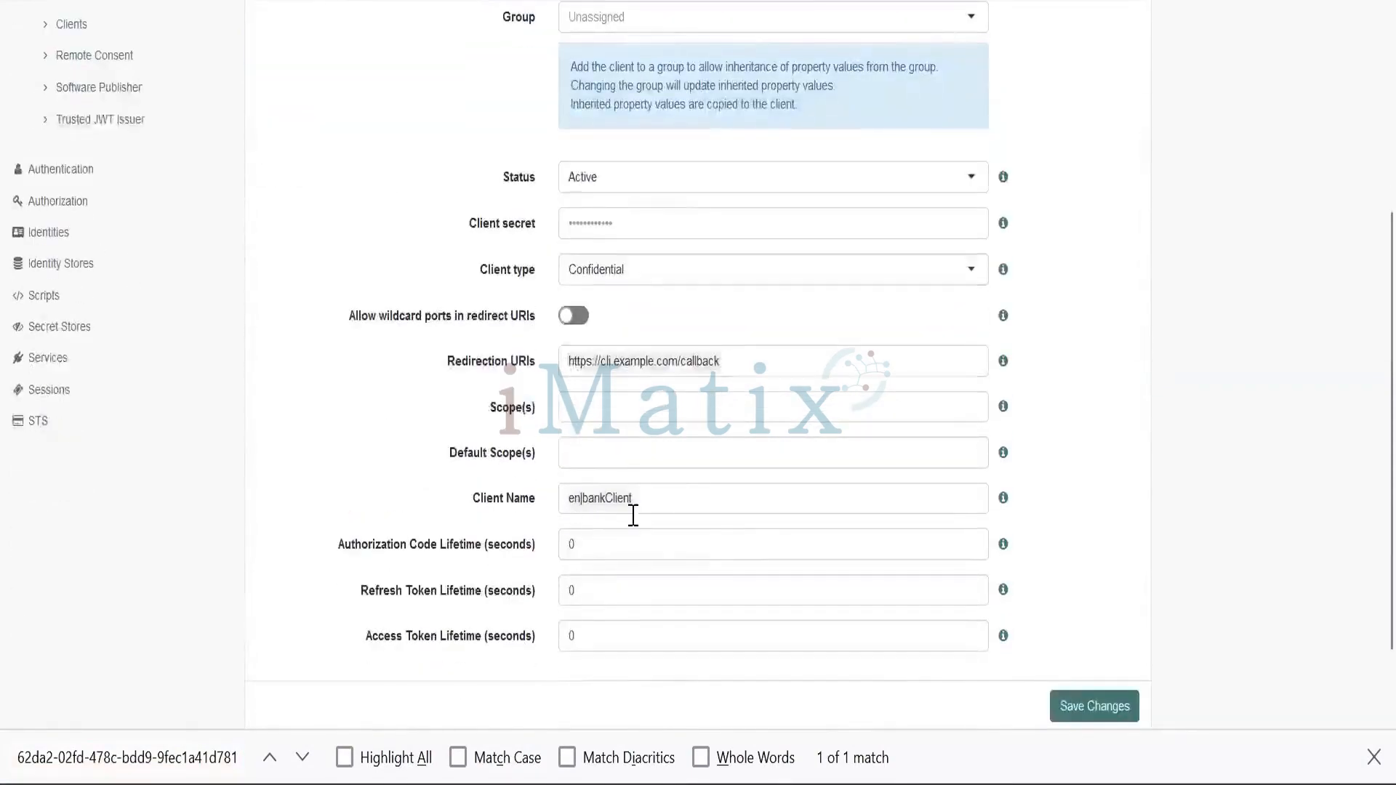
pyautogui.scroll(5, 357, 455)
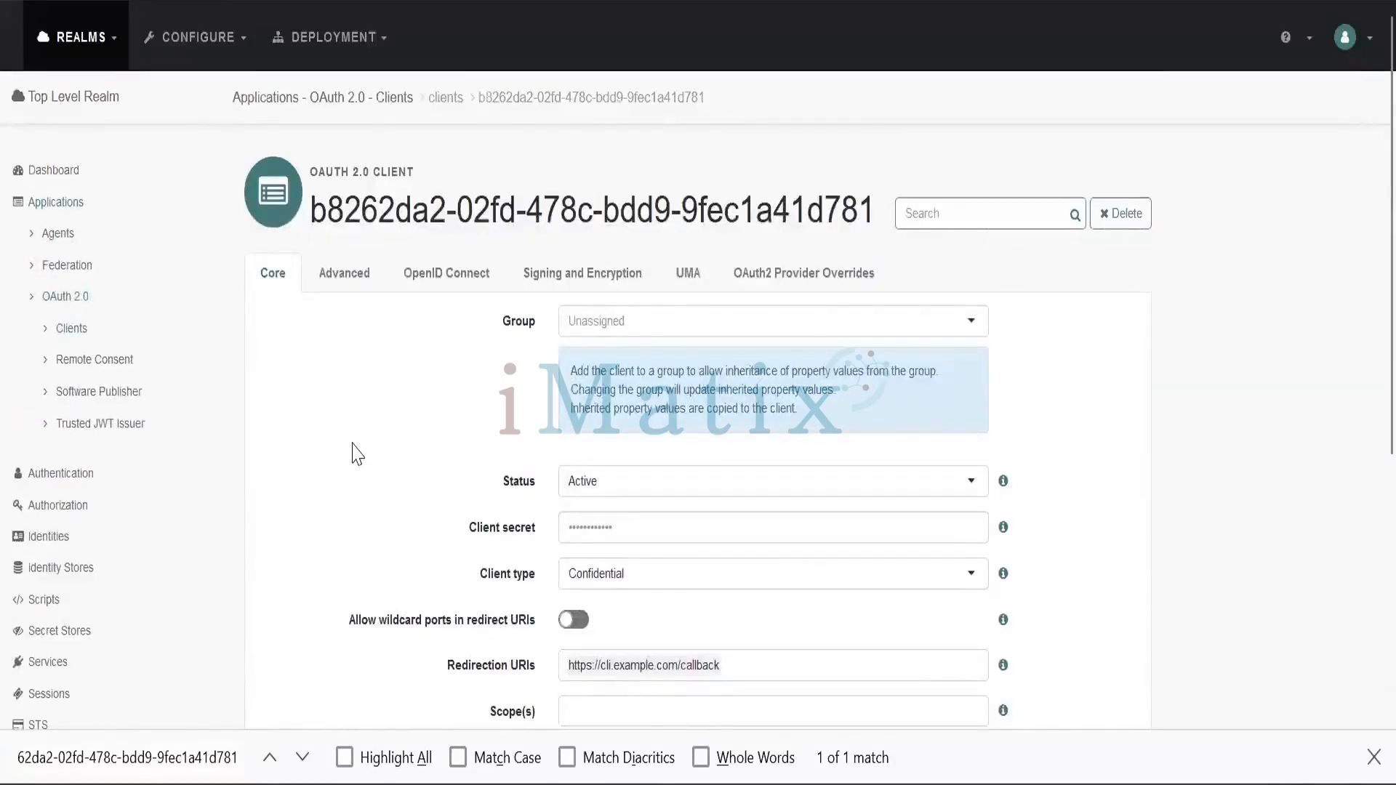
# Switch to Postman and select the entire JSON request body of the dynamic client registration.
pyautogui.hotkey('alt', 'Tab')
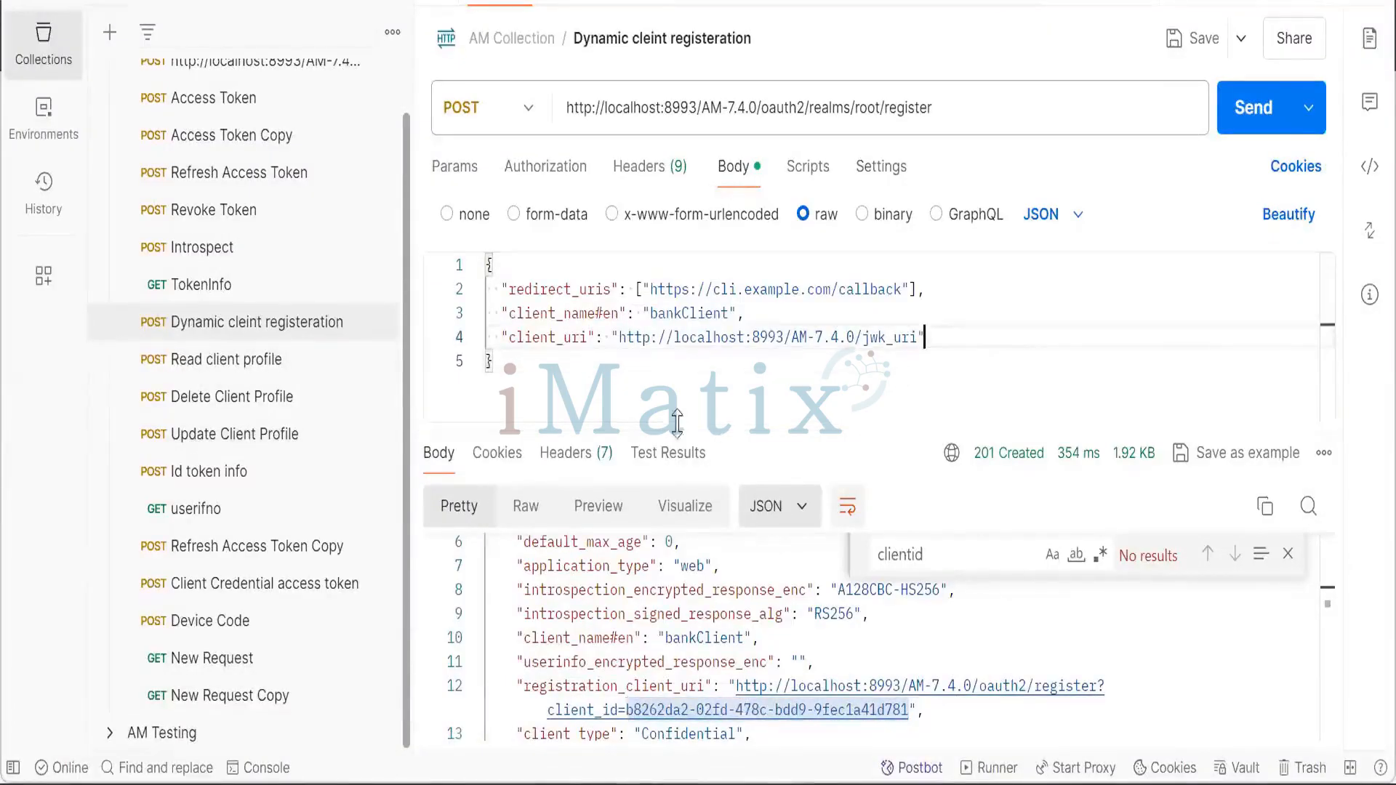
pyautogui.moveTo(515, 356); pyautogui.dragTo(474, 265)
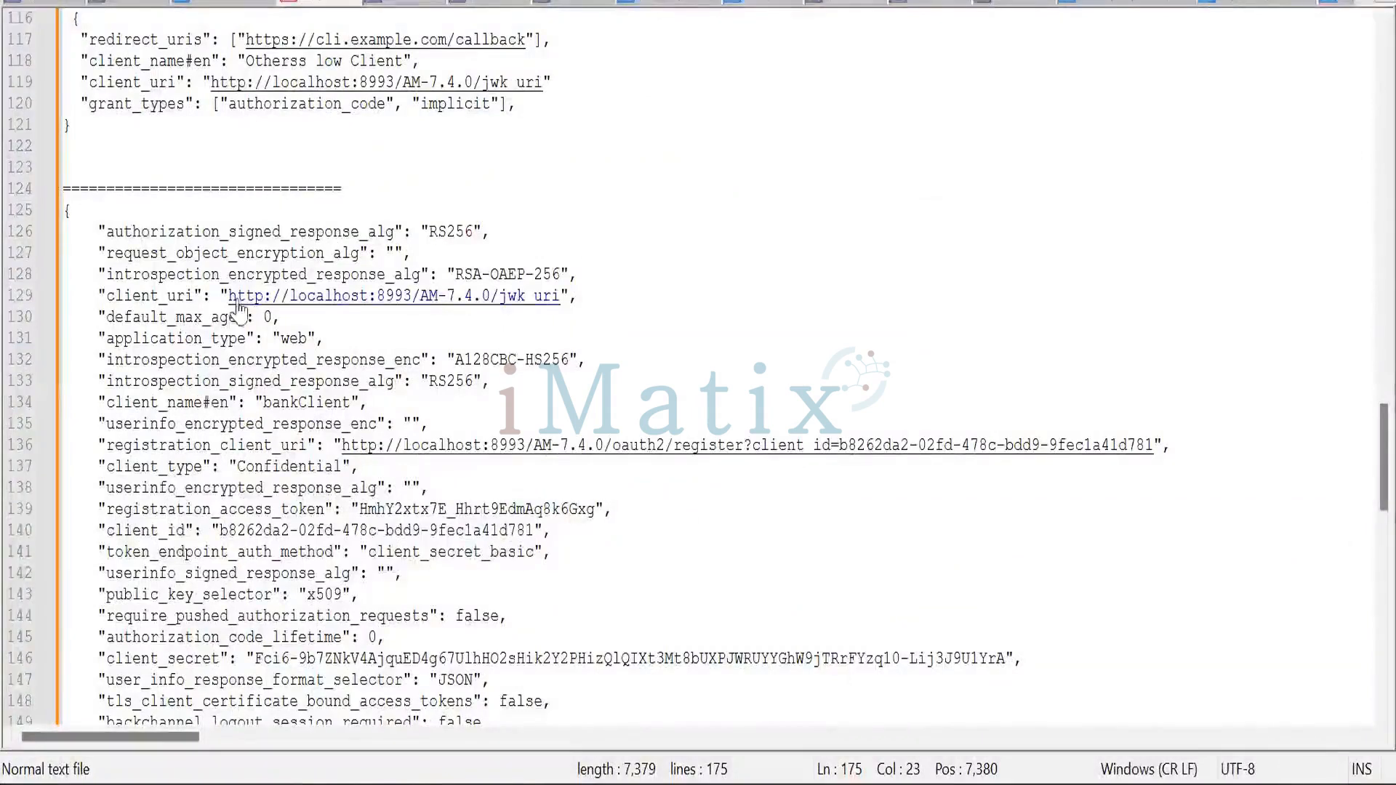
# Examine the saved registration response in the text editor and select the registration_access_token line.
pyautogui.scroll(-2, 244, 439)
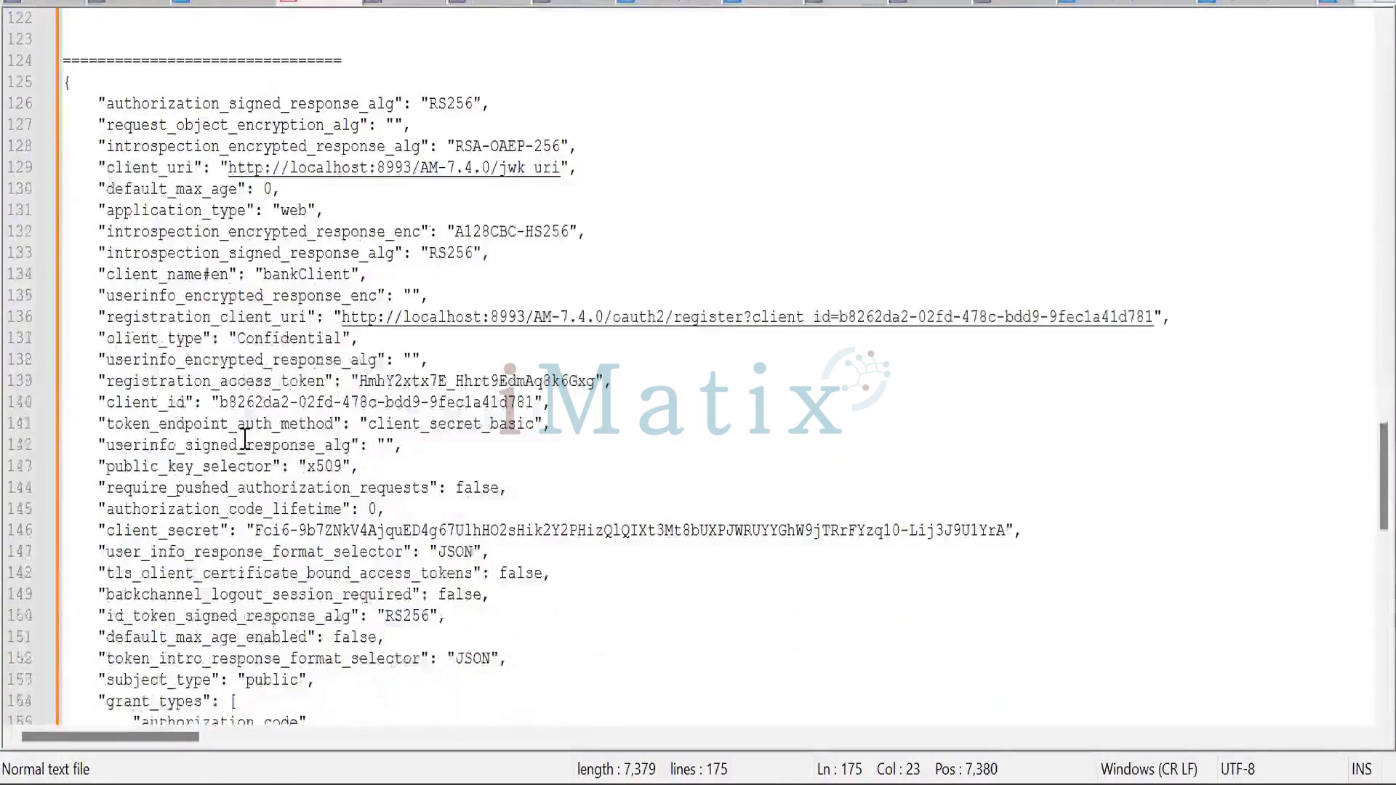
pyautogui.scroll(-2, 175, 544)
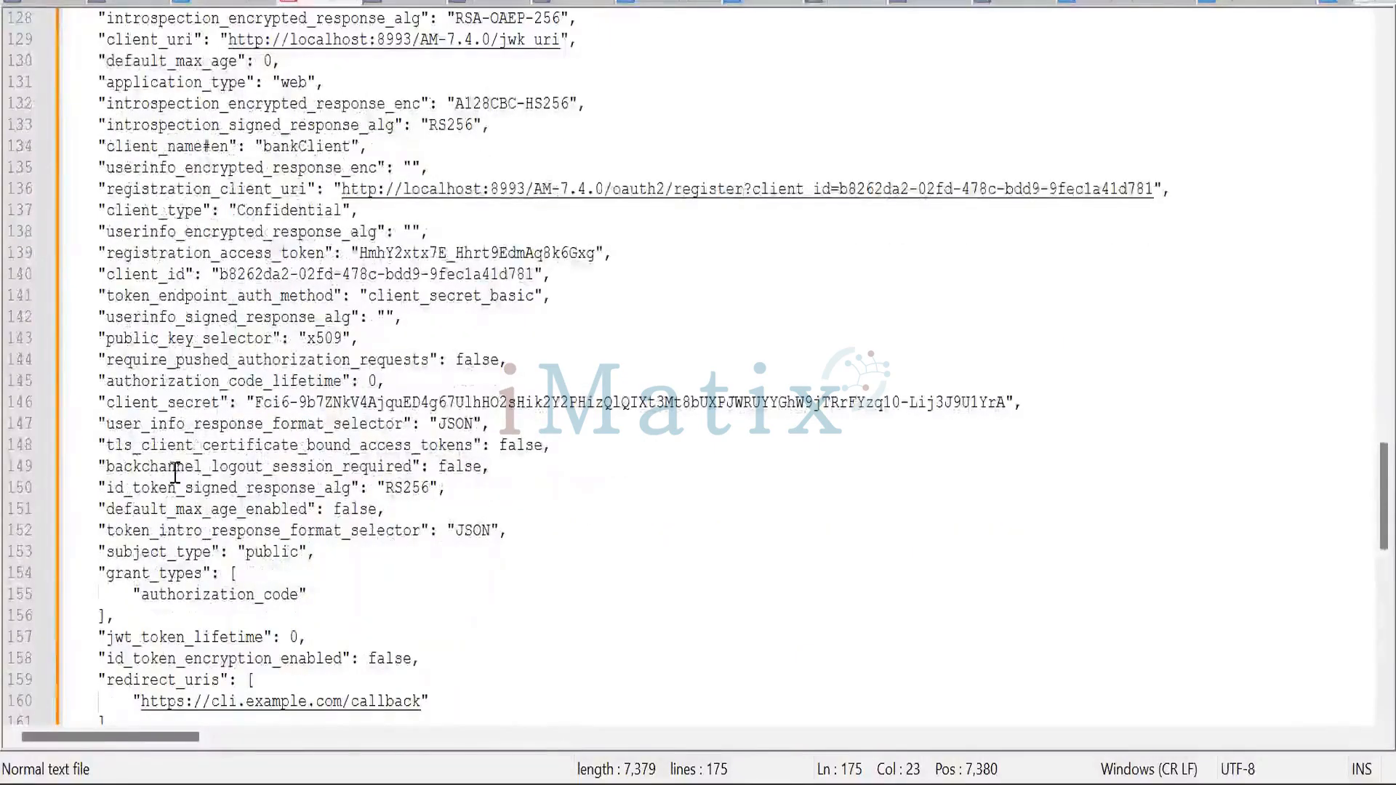
pyautogui.scroll(2, 311, 447)
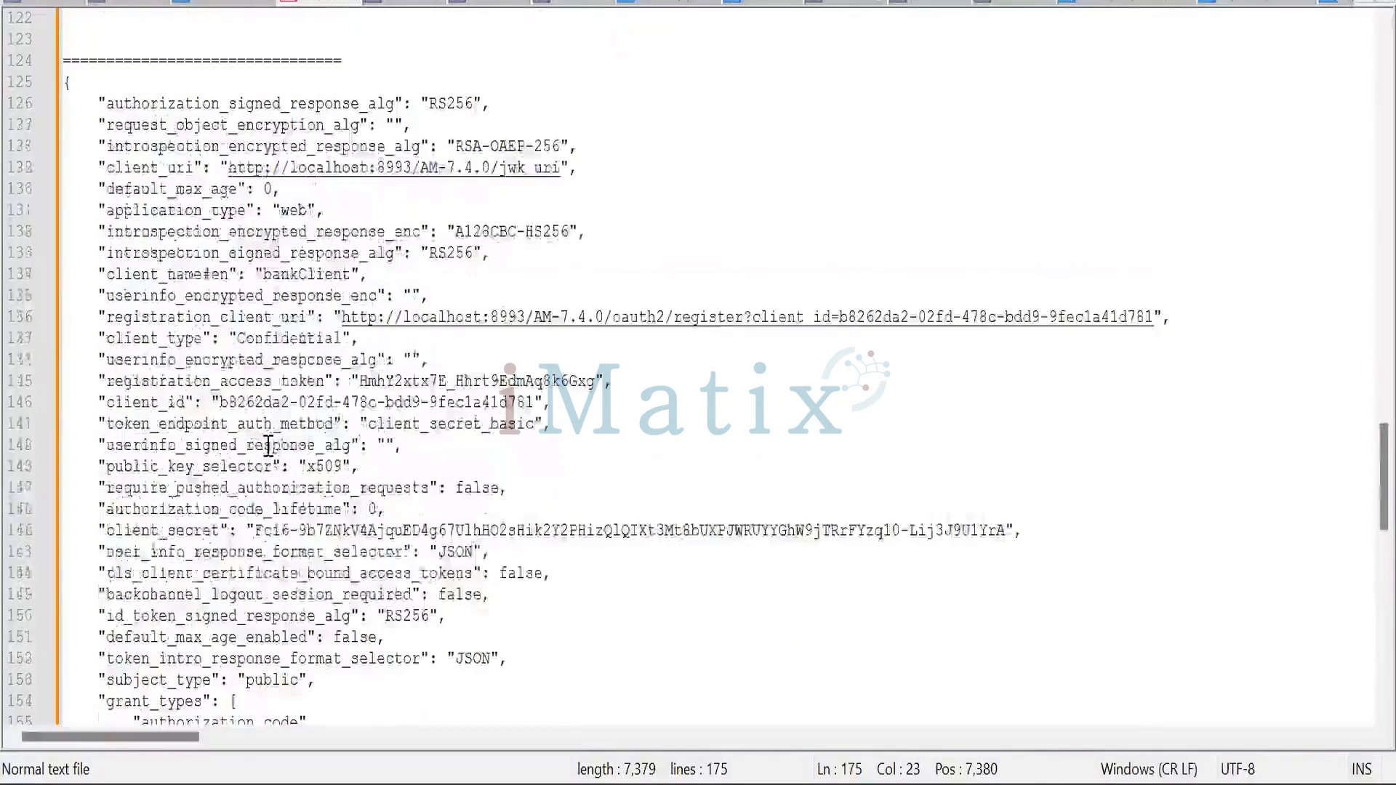
pyautogui.doubleClick(190, 381)
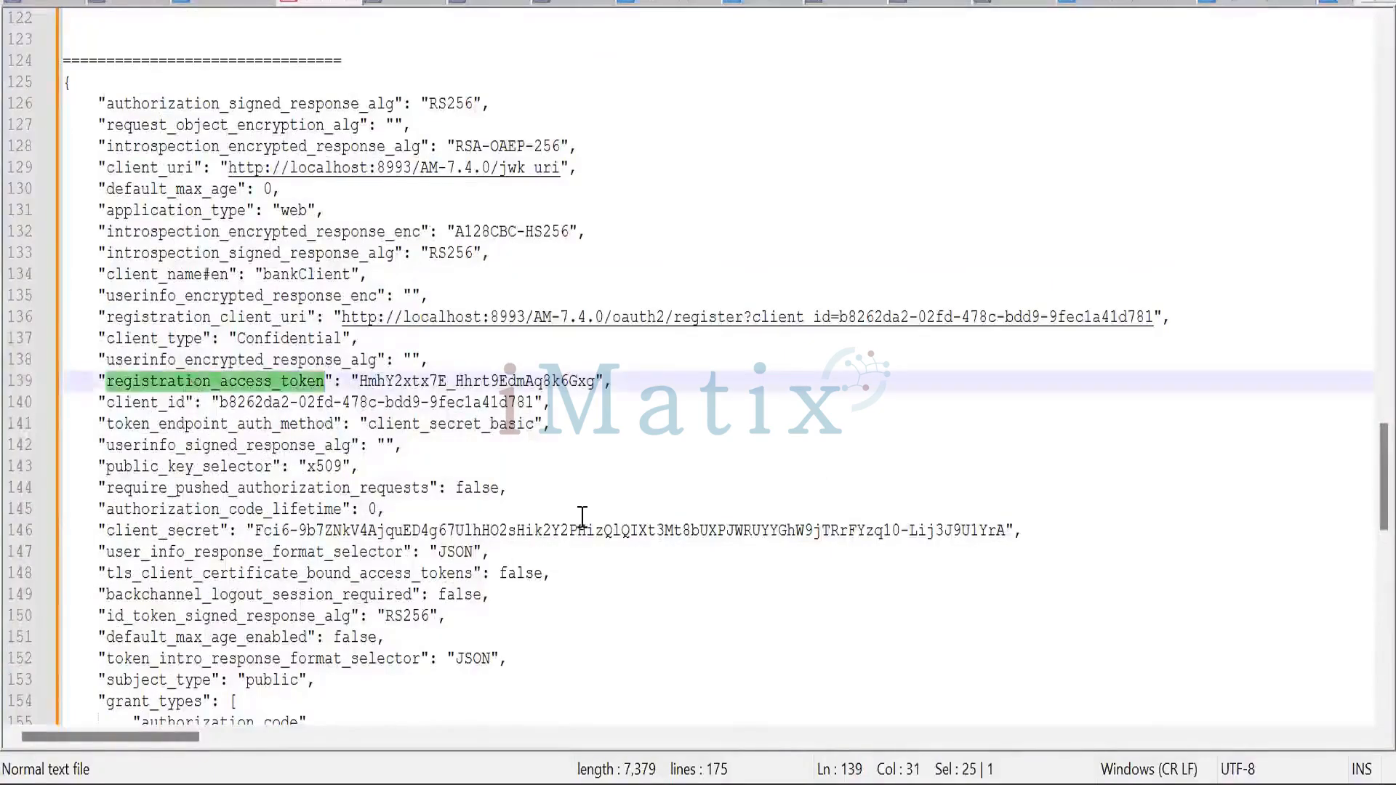
pyautogui.moveTo(613, 381); pyautogui.dragTo(88, 385)
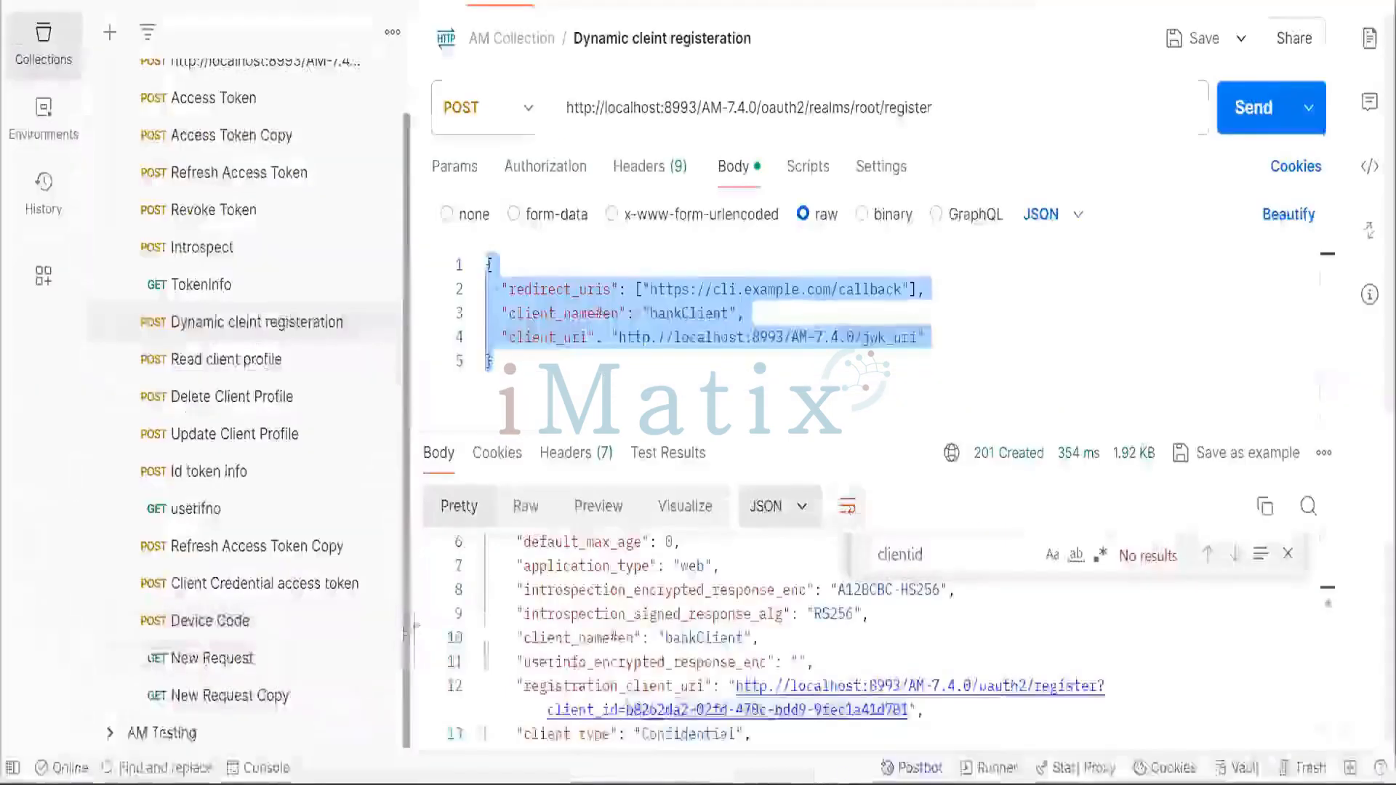
# Duplicate the openId_IdToken request in Postman's AMCollection.
pyautogui.click(403, 618)
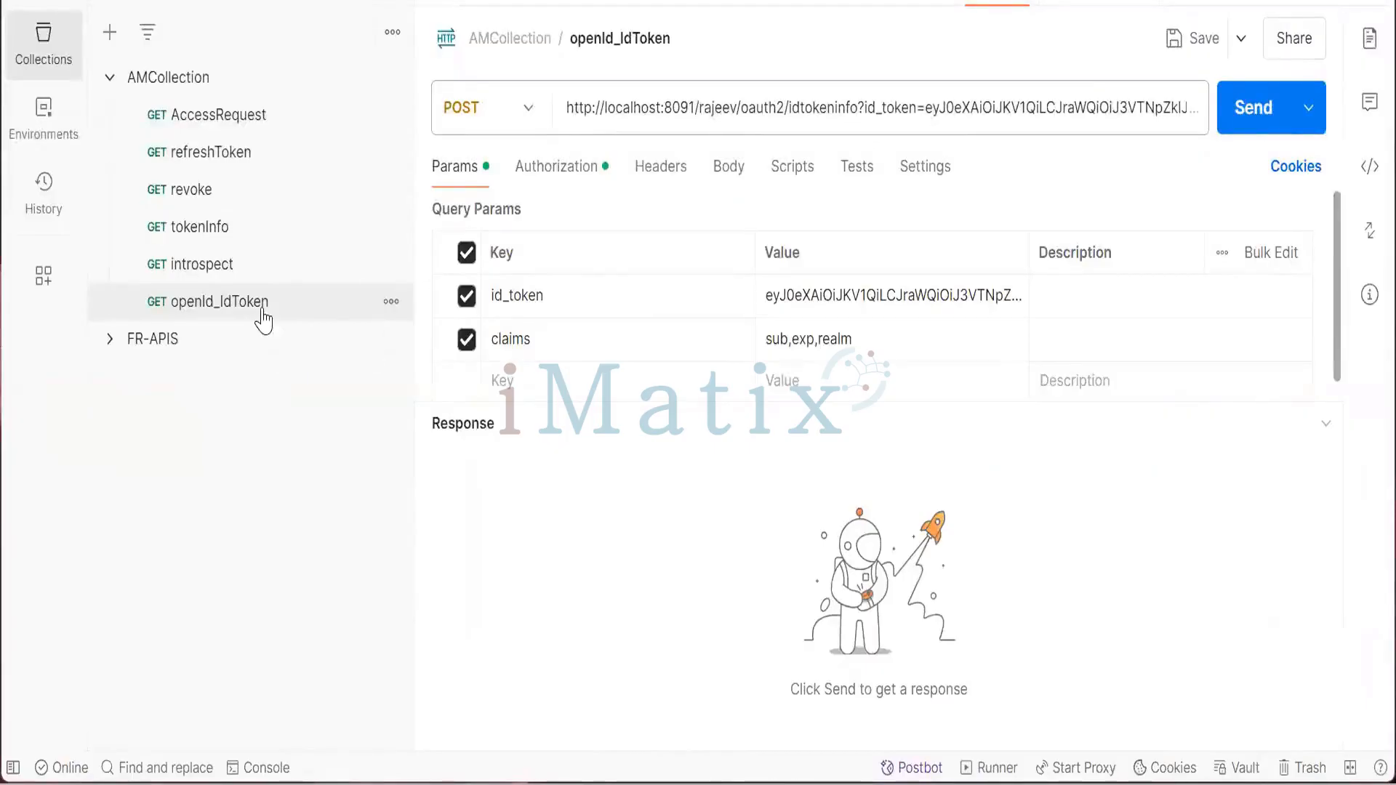
pyautogui.click(263, 312)
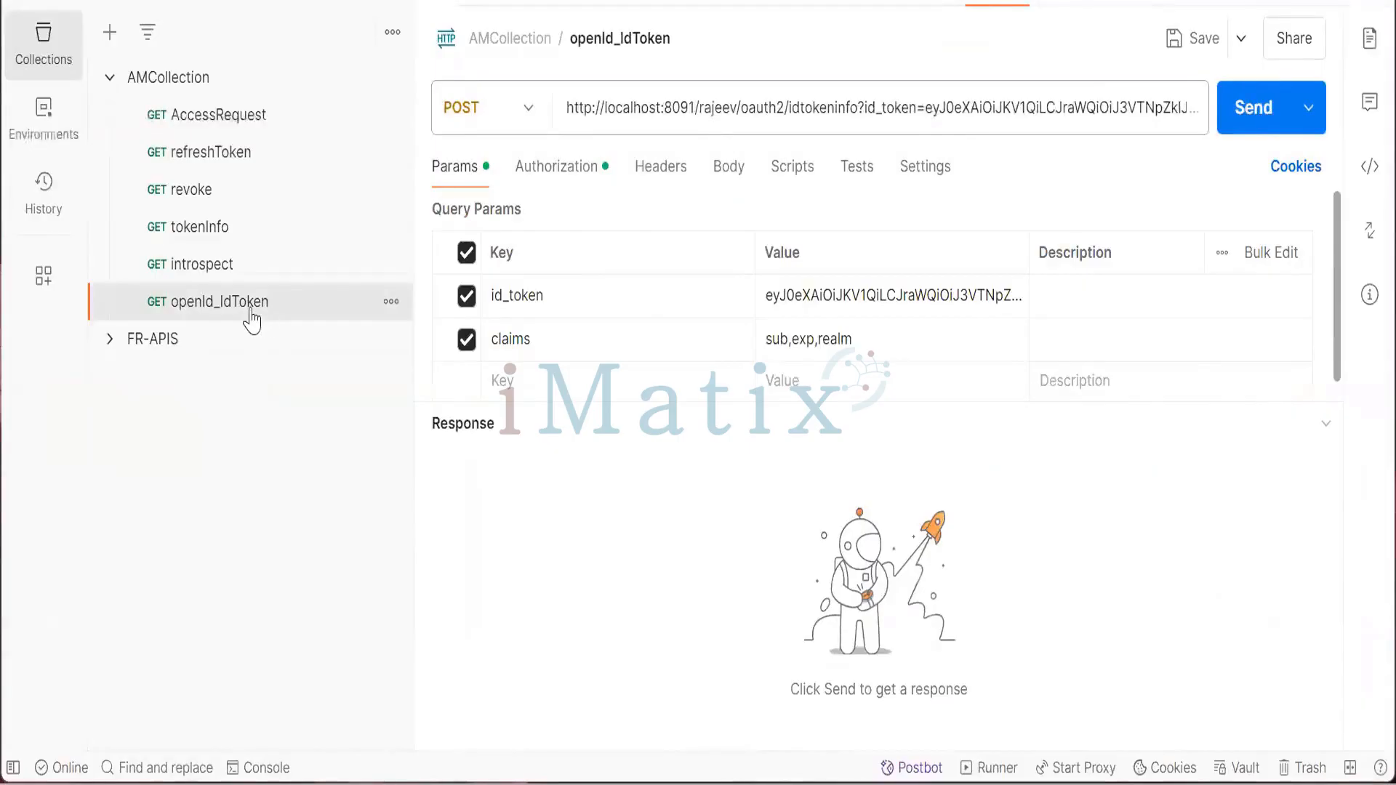
pyautogui.rightClick(259, 316)
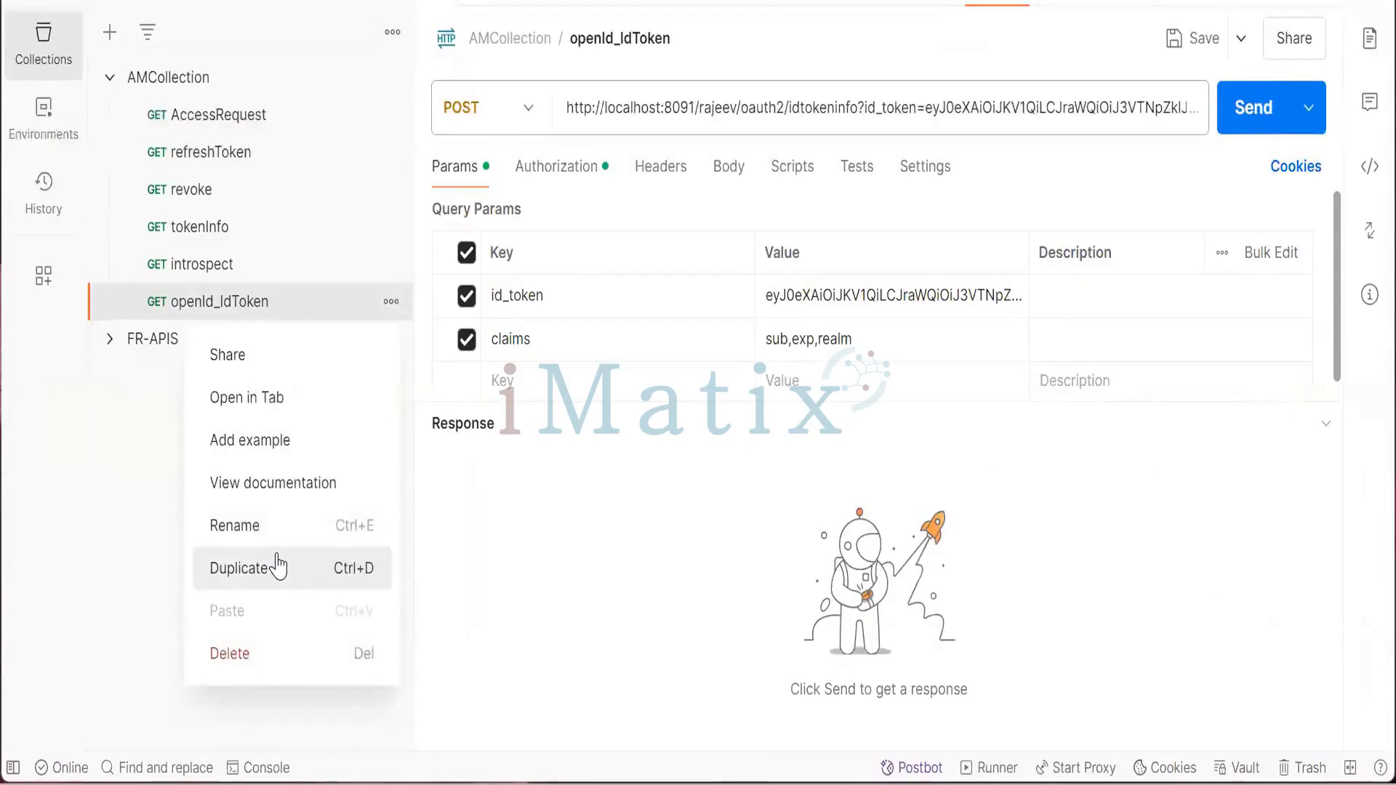
pyautogui.click(277, 567)
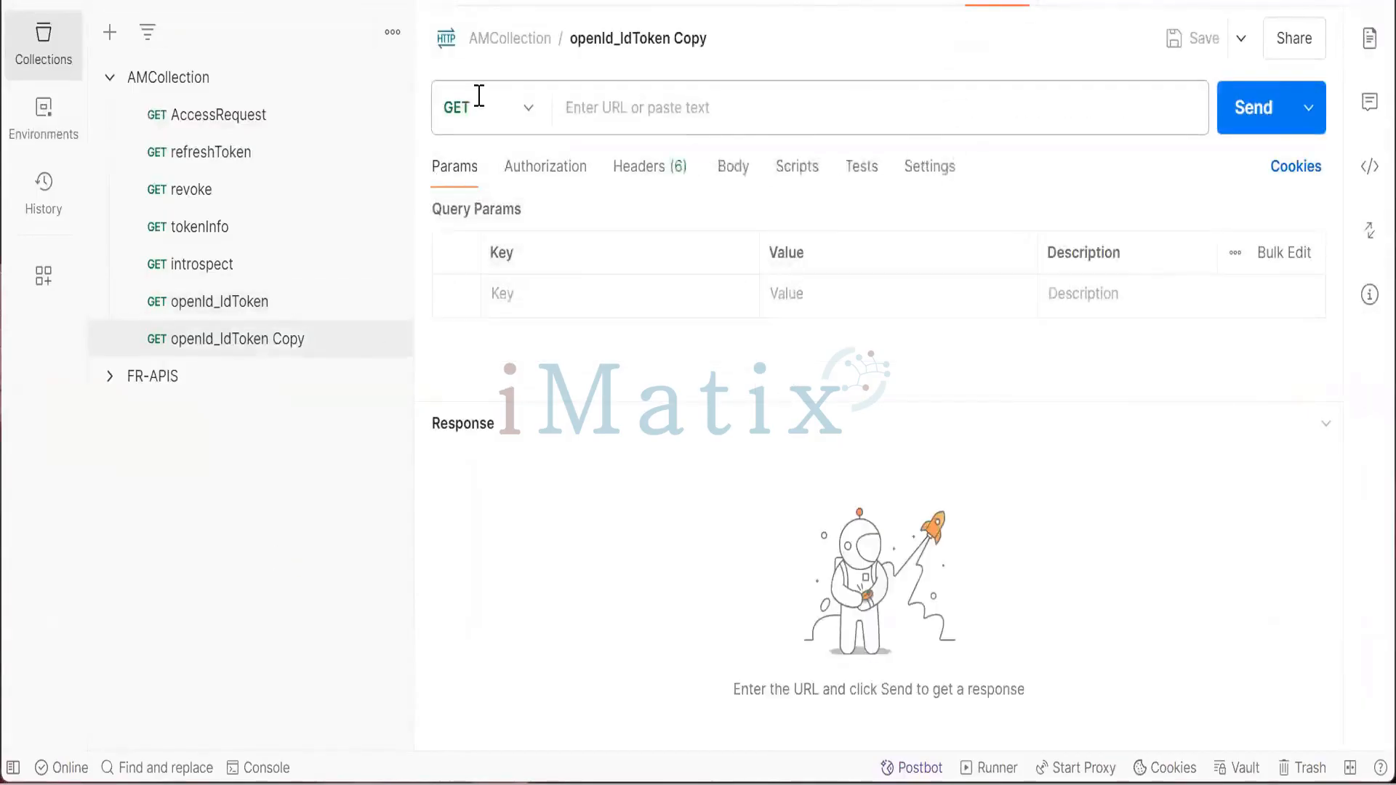
# Rename the duplicated request as dynamicClientReg.
pyautogui.click(645, 40)
pyautogui.press('BackSpace')
pyautogui.write('D')
pyautogui.press('BackSpace')
pyautogui.write('dynam')
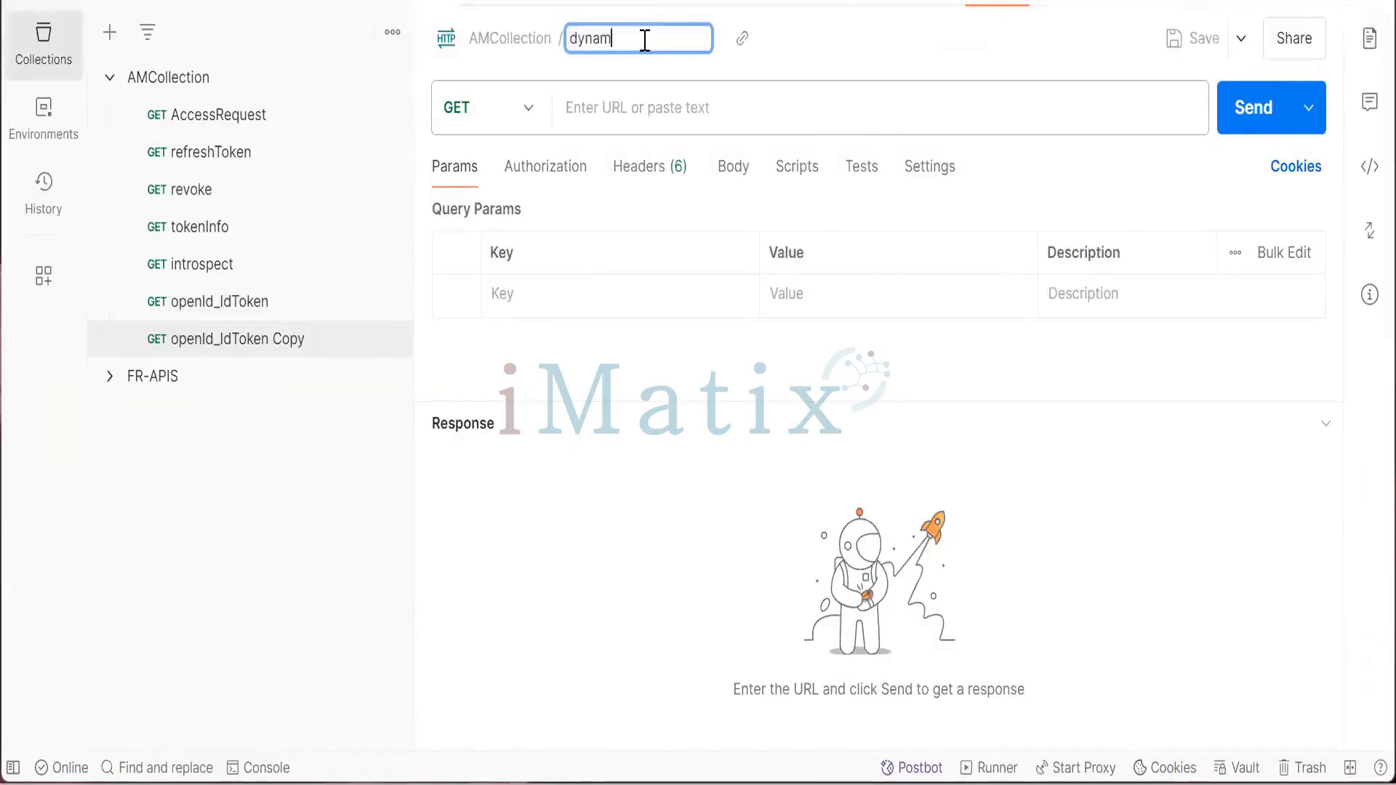
pyautogui.write('icClientReg')
pyautogui.press('Return')
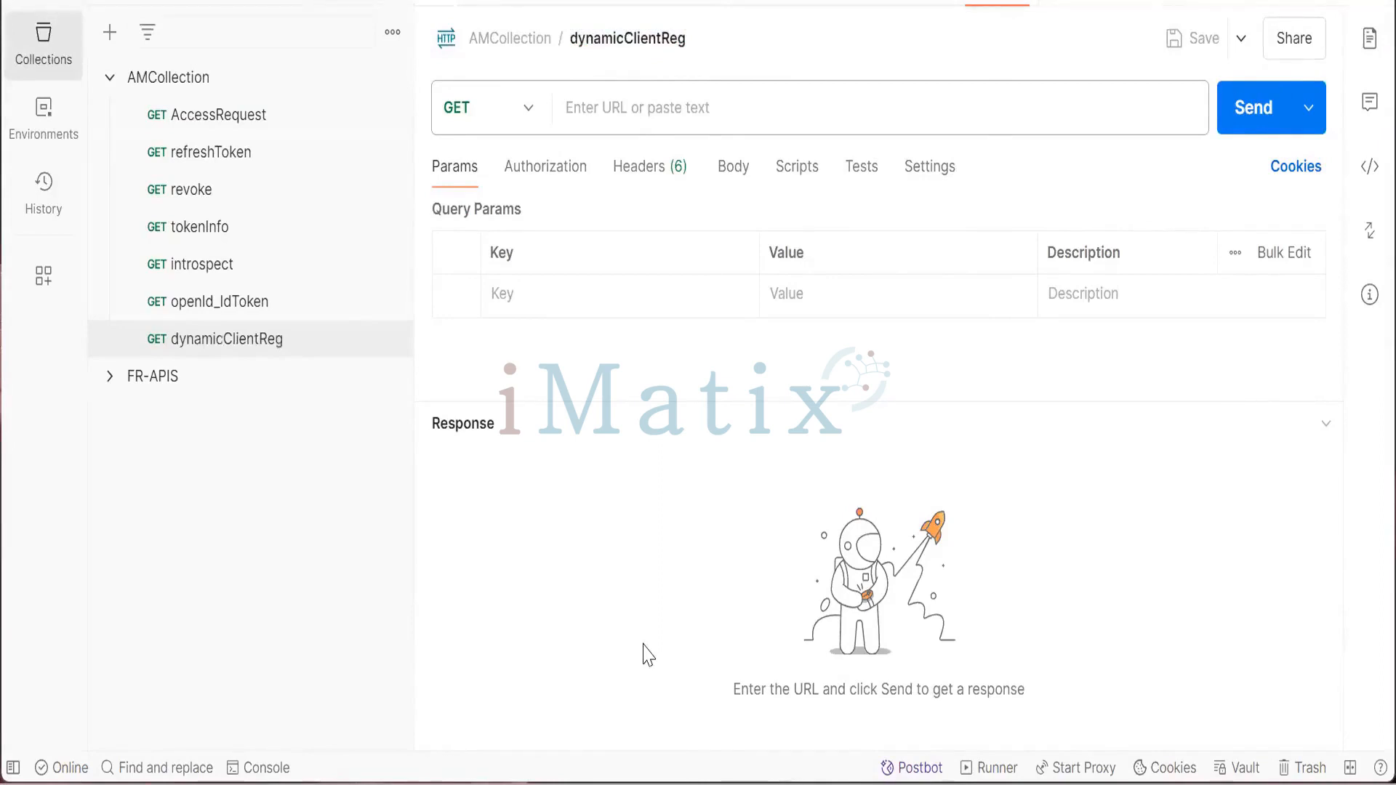
pyautogui.hotkey('alt', 'Tab')
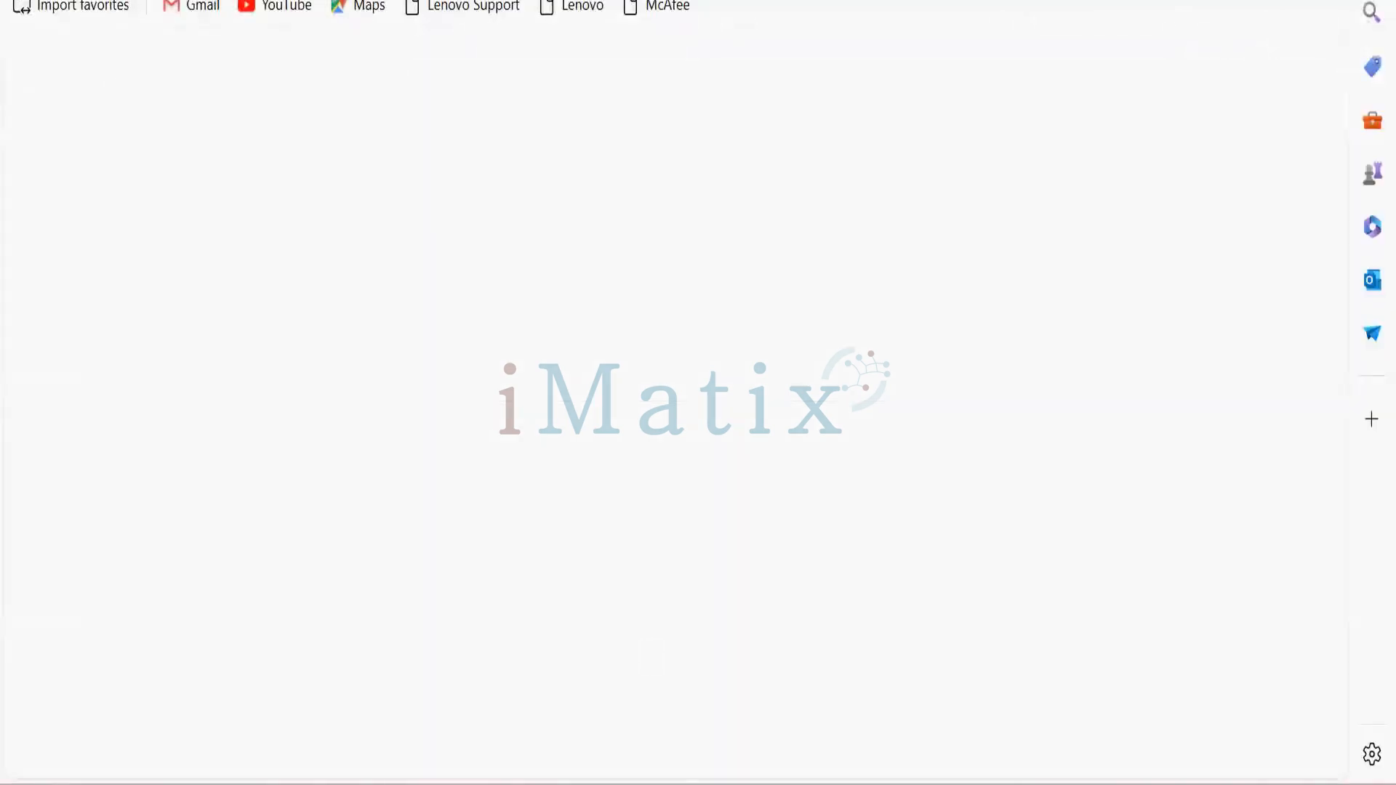
pyautogui.click(291, 2)
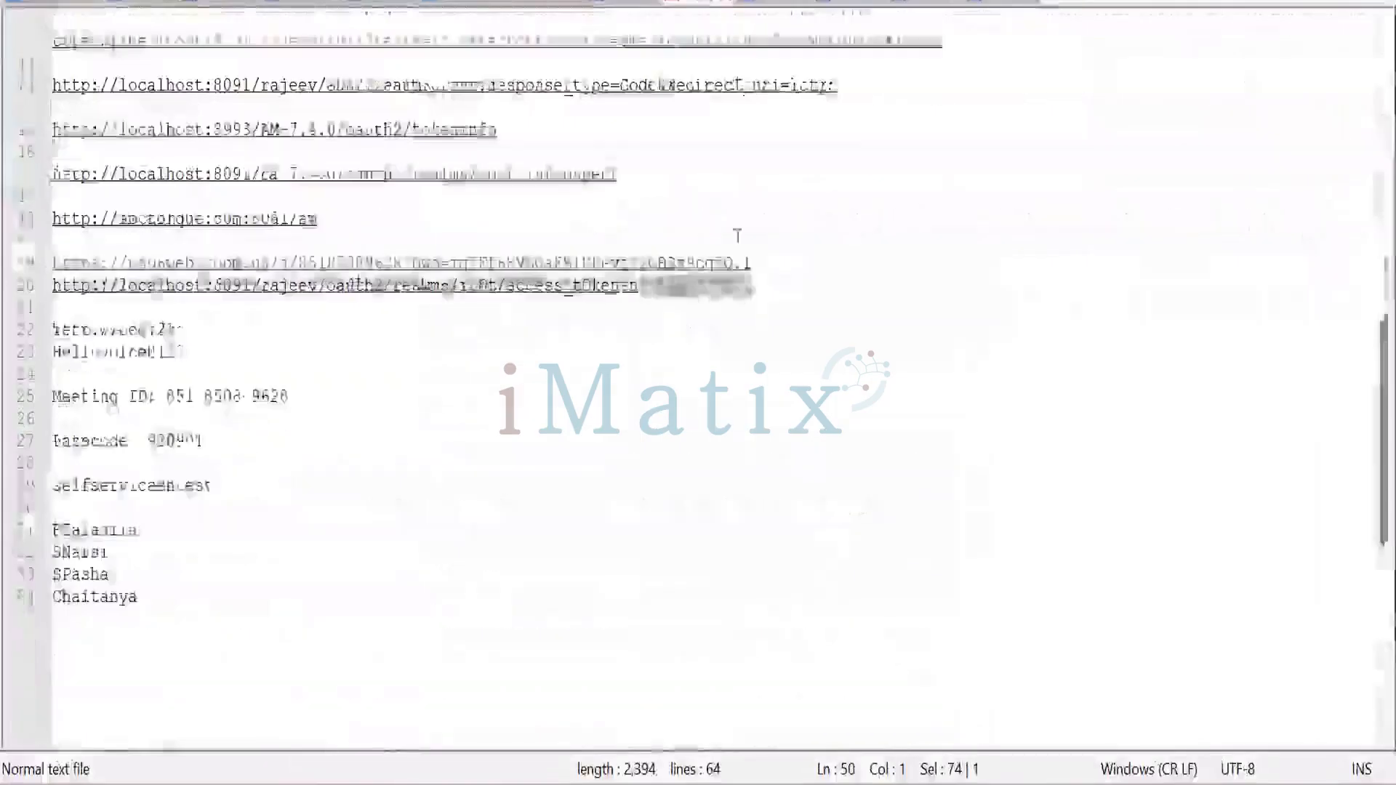
pyautogui.scroll(1, 640, 226)
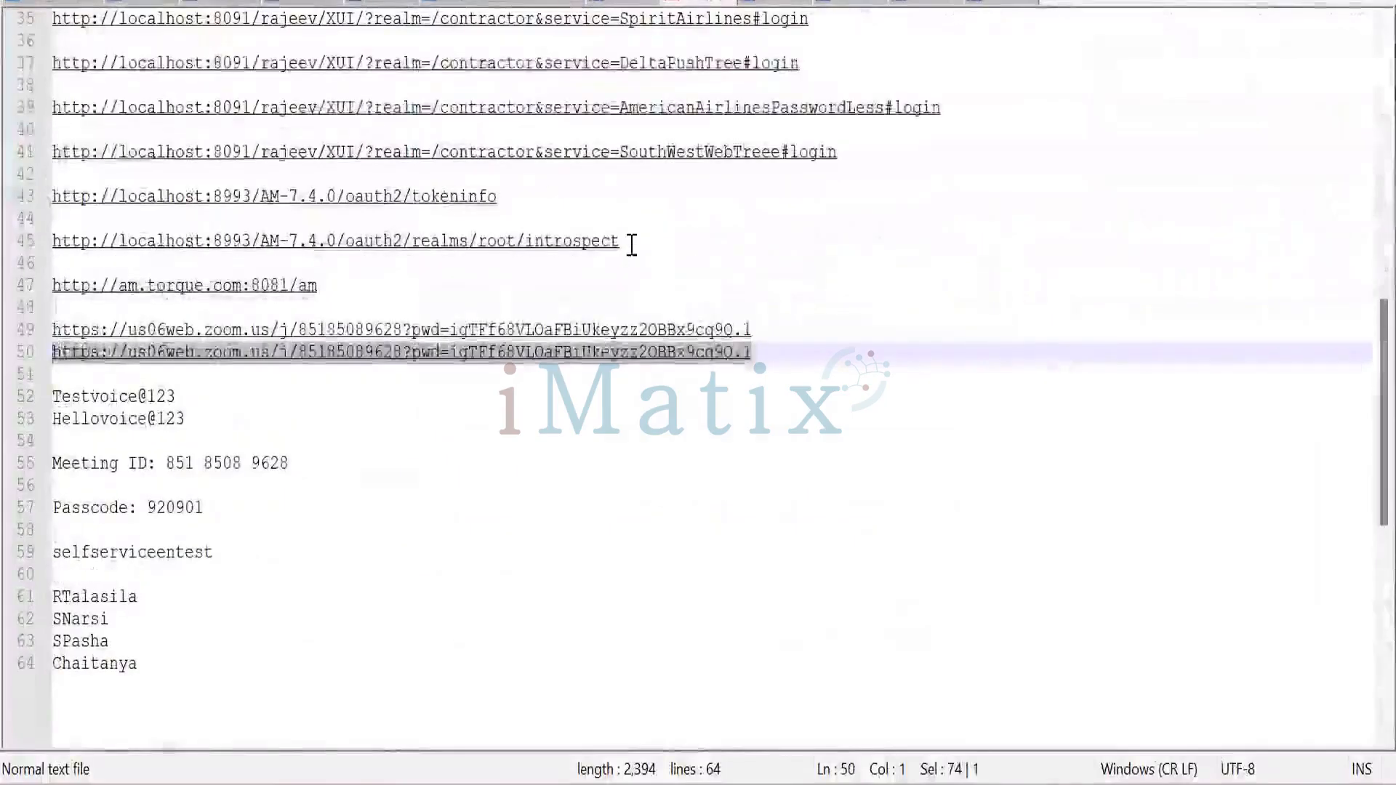
pyautogui.click(630, 242)
pyautogui.press('Return')
pyautogui.press('Return')
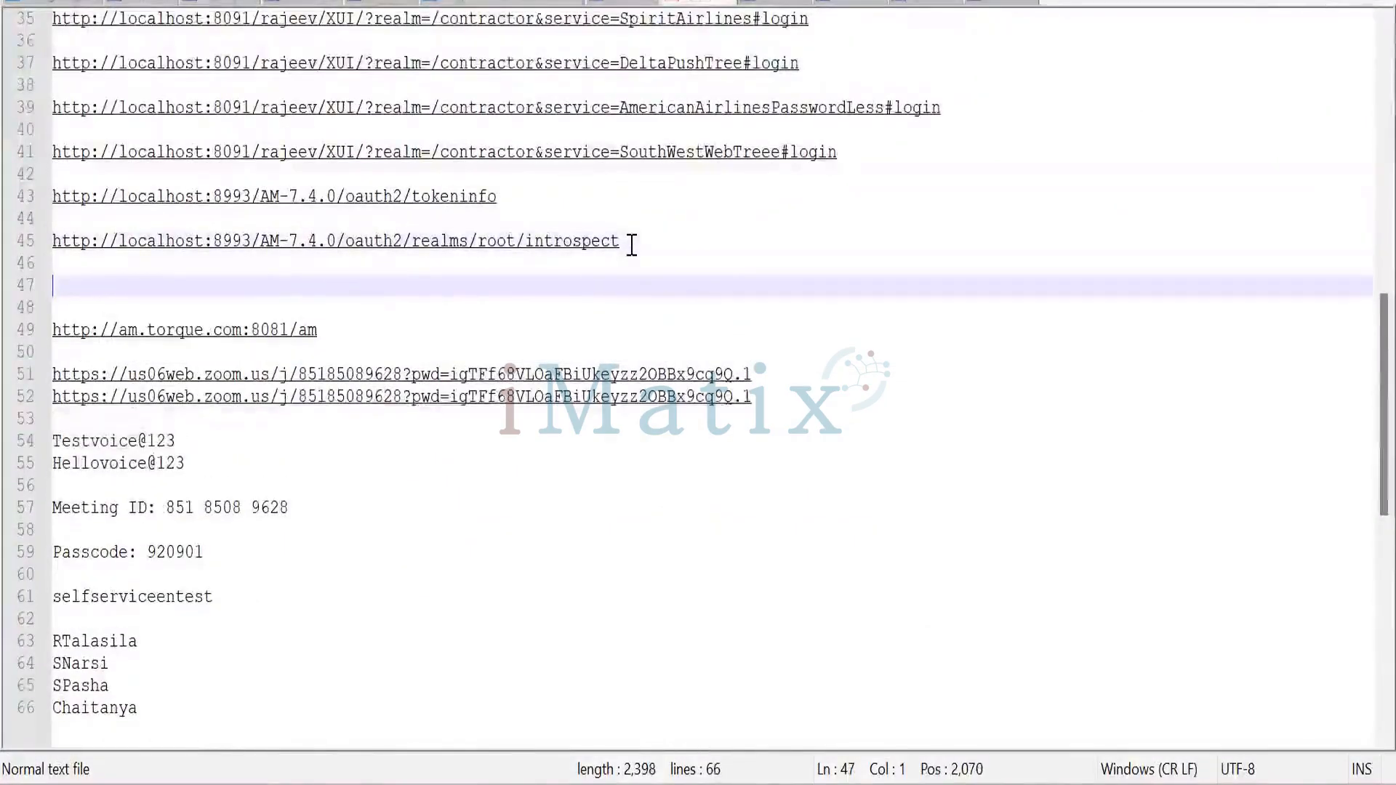
pyautogui.write('http://localhost:8993/AM-7.4.0/oauth2/realms/root/register')
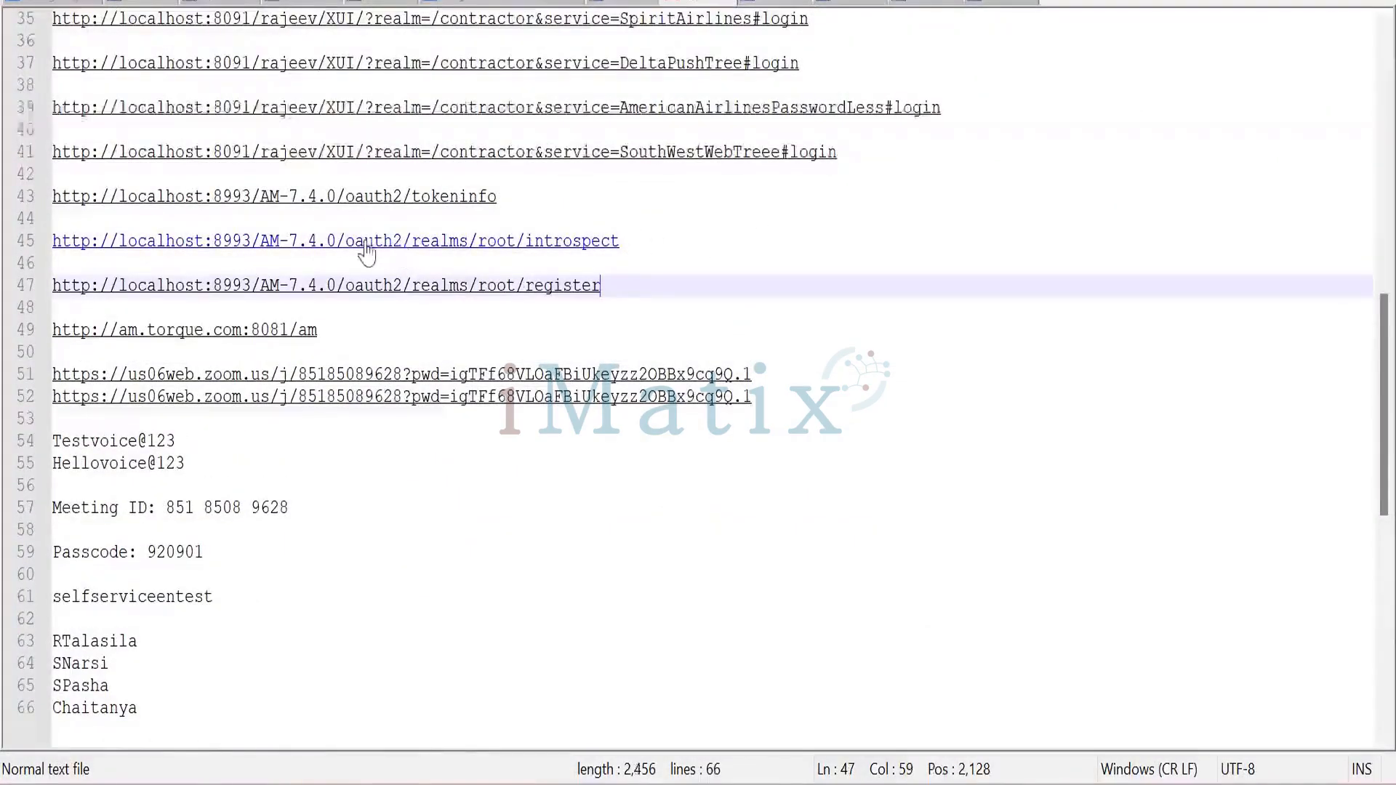
# Compare the base URL portion of the introspect and register endpoints by selecting it in each line.
pyautogui.moveTo(345, 245); pyautogui.dragTo(37, 256)
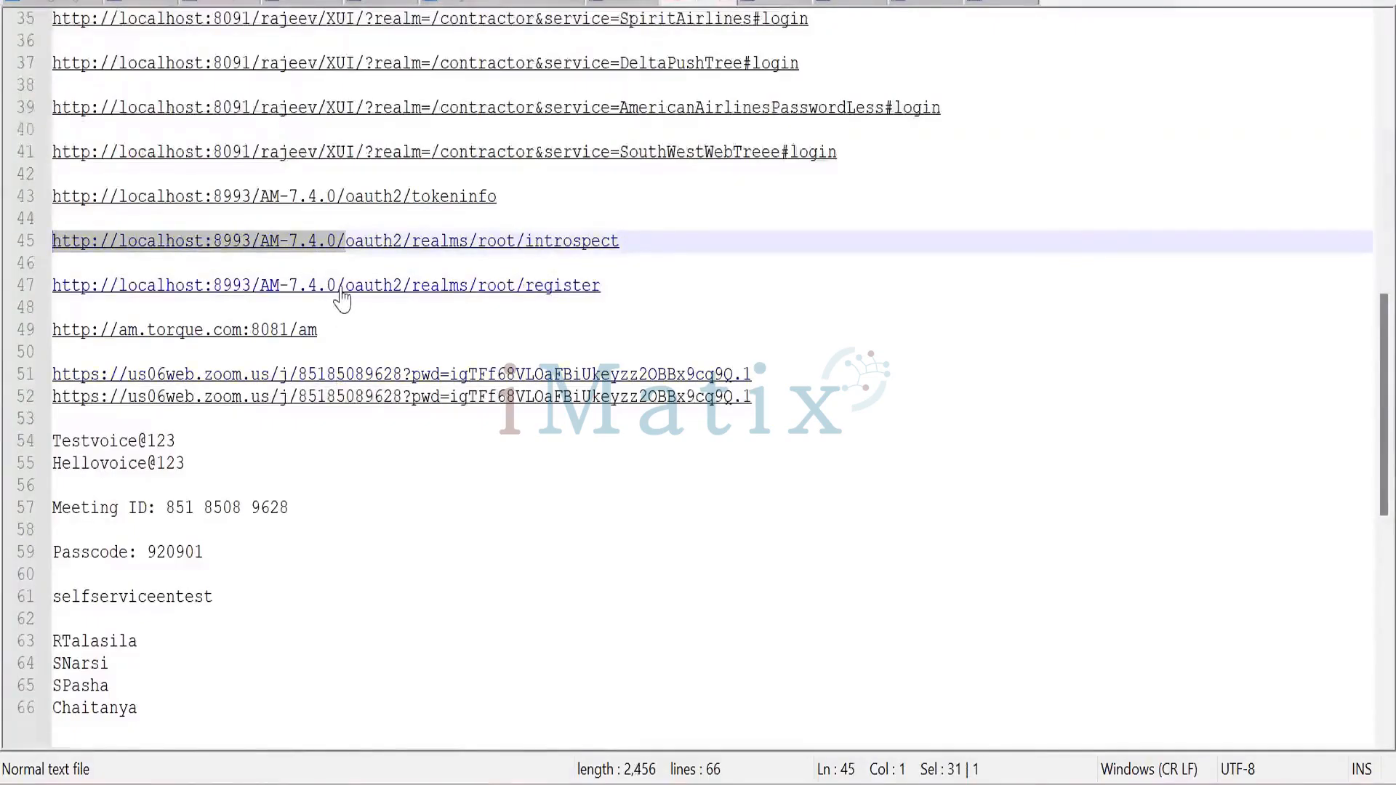
pyautogui.moveTo(342, 291); pyautogui.dragTo(56, 290)
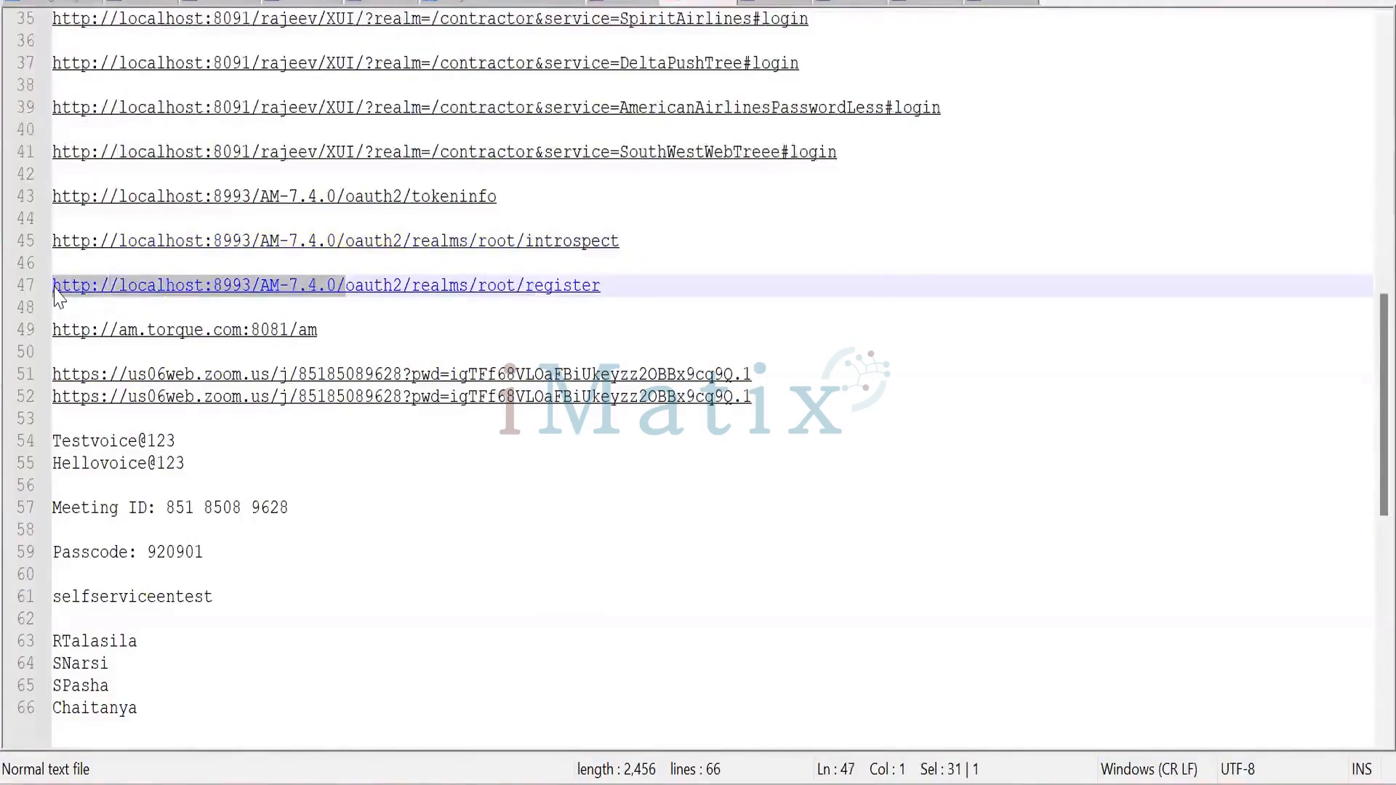
pyautogui.press('Right')
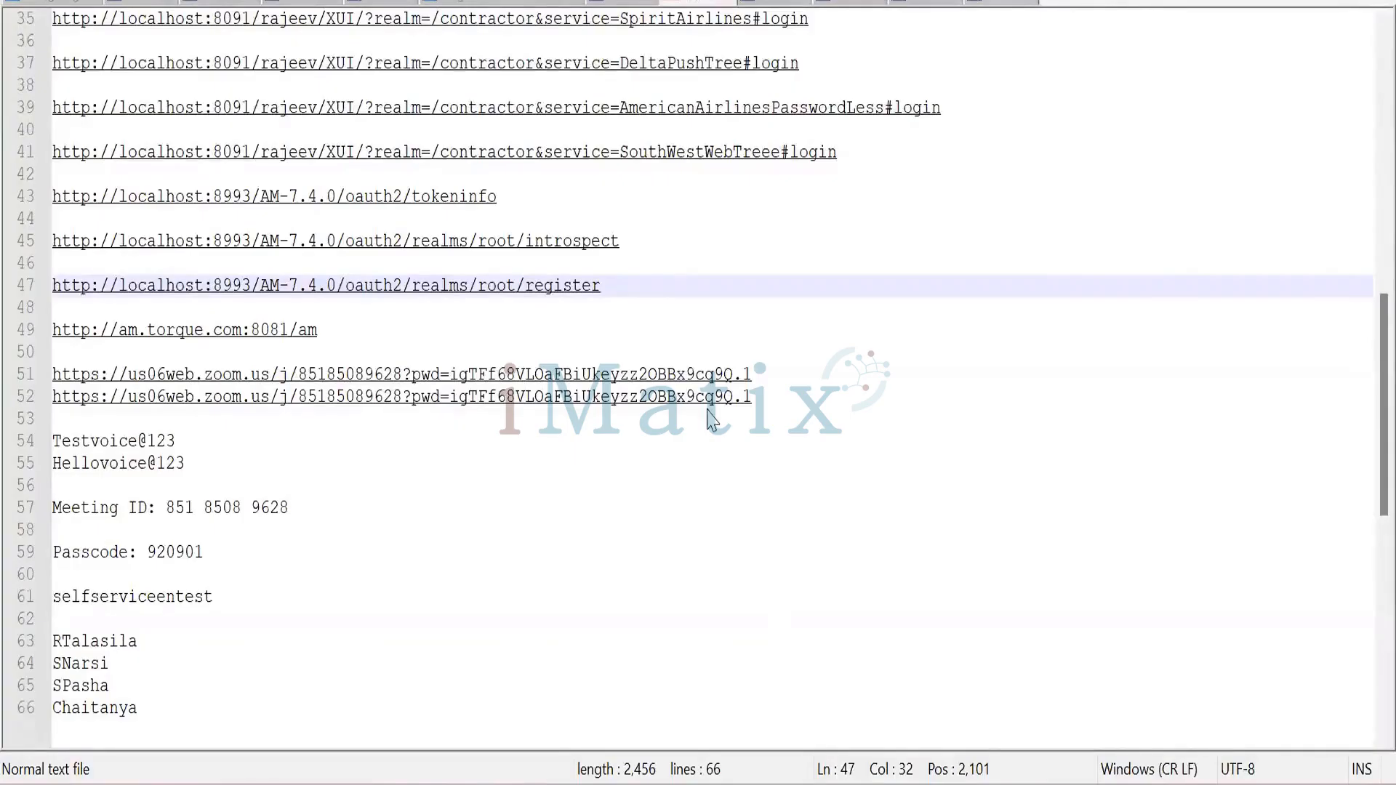
pyautogui.click(1041, 402)
pyautogui.scroll(1, 1040, 402)
pyautogui.scroll(3, 1045, 412)
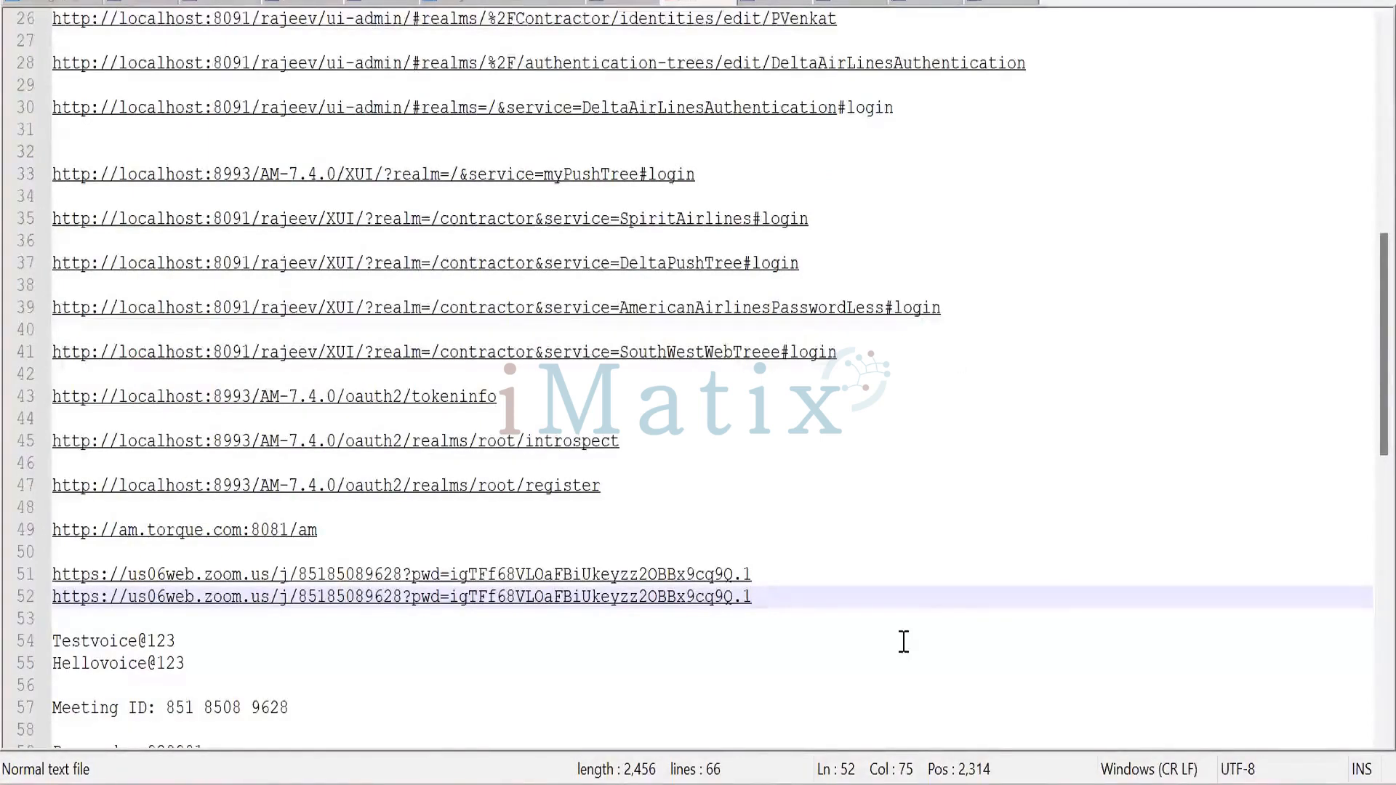
pyautogui.moveTo(812, 784)
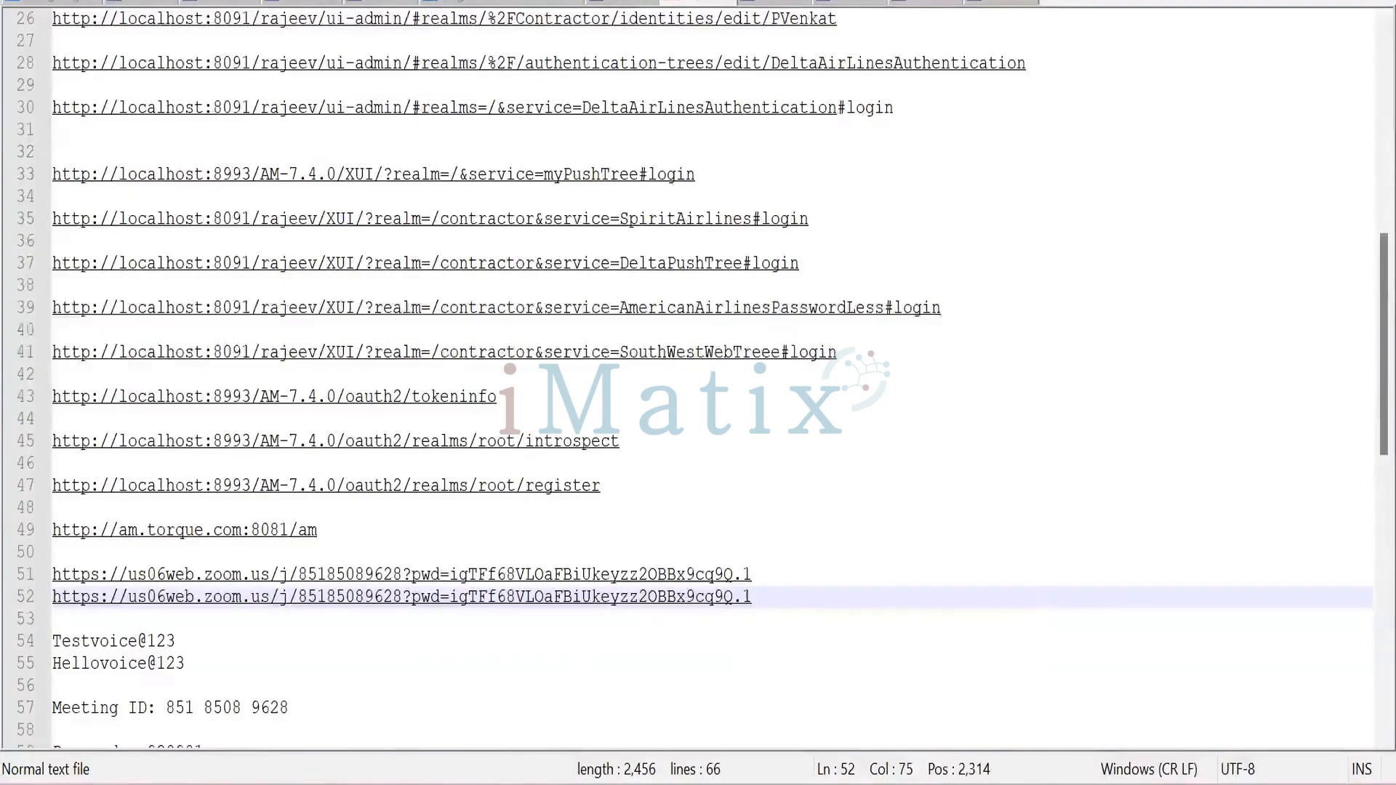
pyautogui.click(992, 3)
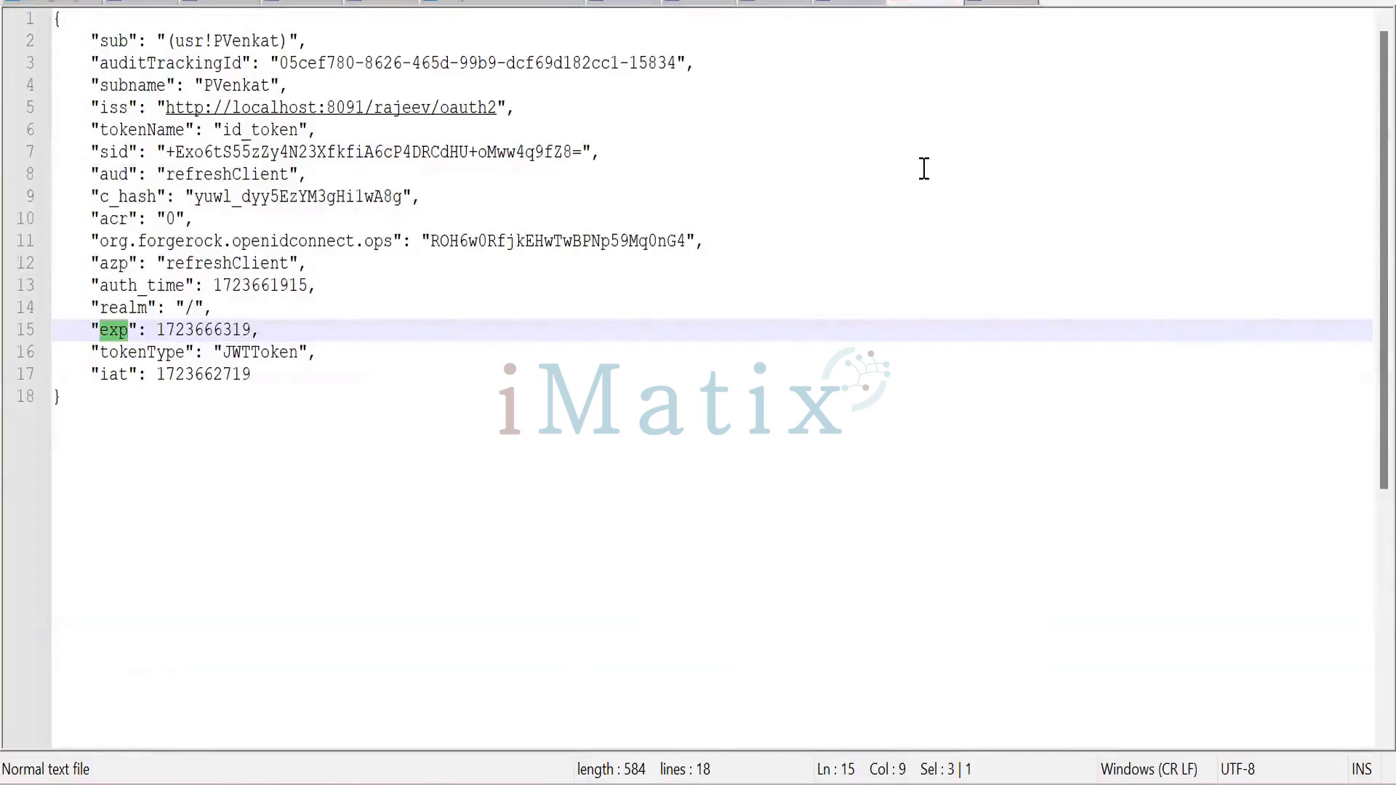
pyautogui.click(987, 137)
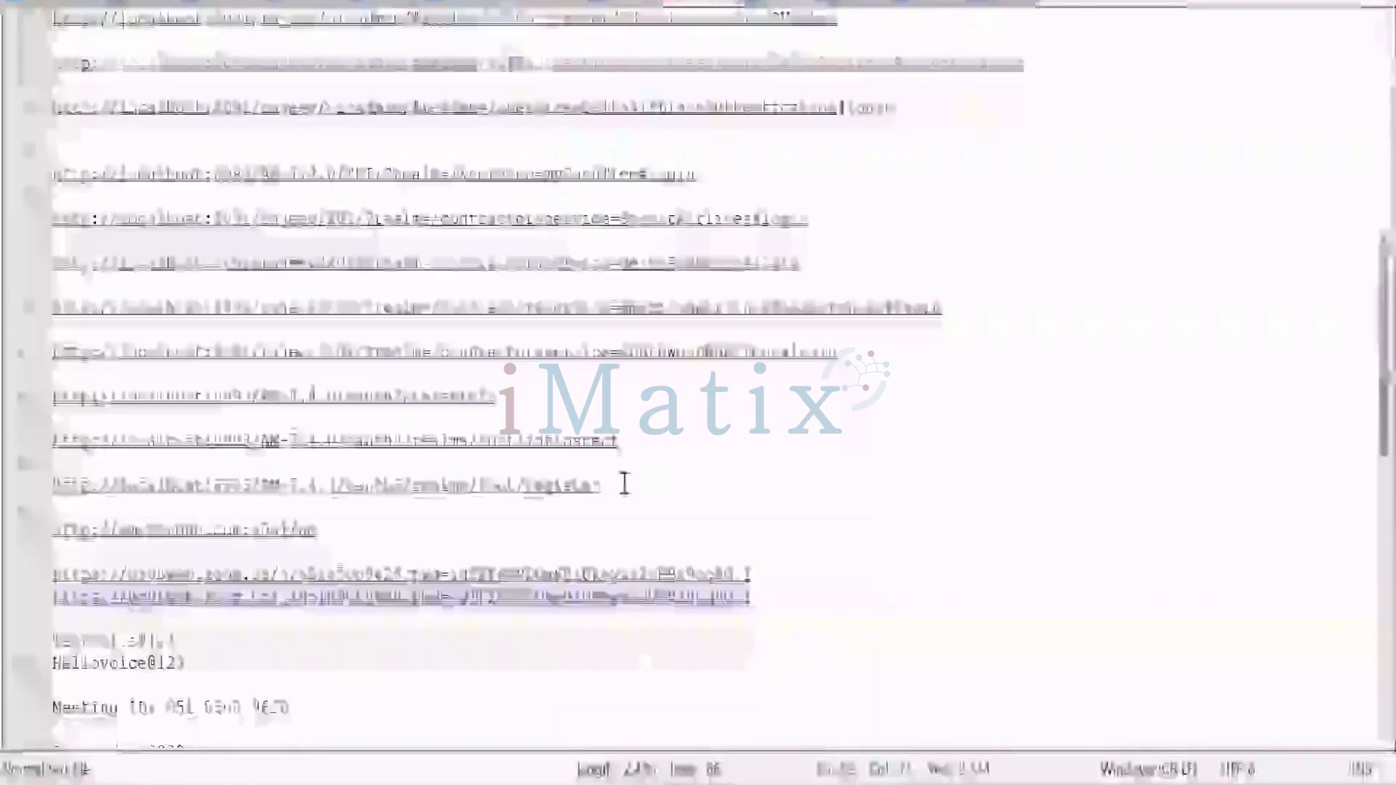
# Paste the JSON body with redirect_uris, client_name#en "bankClient" and client_uri below the register URL, and switch back to Postman.
pyautogui.click(625, 483)
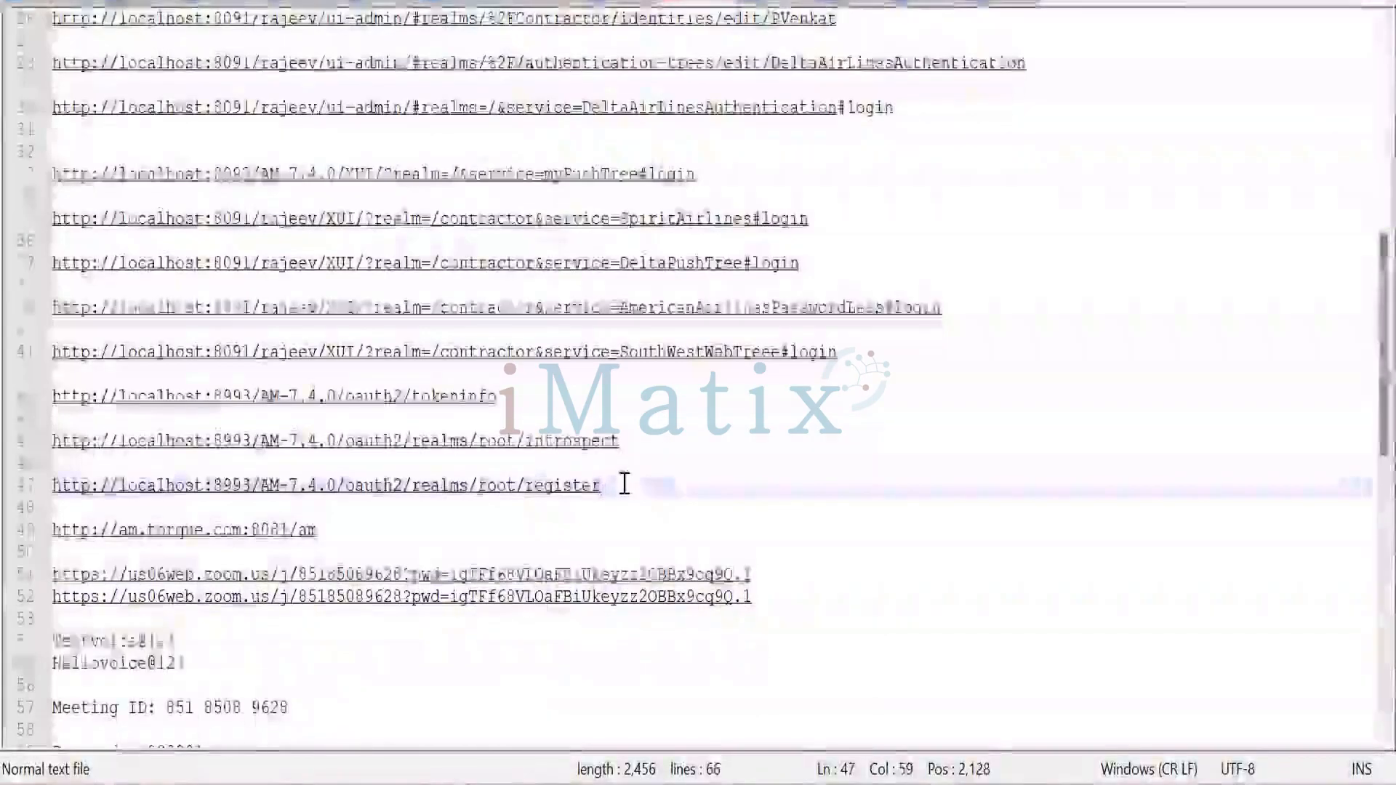
pyautogui.press('Return')
pyautogui.press('Return')
pyautogui.write('{   "redirect_uris": ["https://cli.example.com/callback"],   "client_name#en": "bankClient",   "client_uri": "http://localhost:8993/AM-7.4.0/jwk_uri" }')
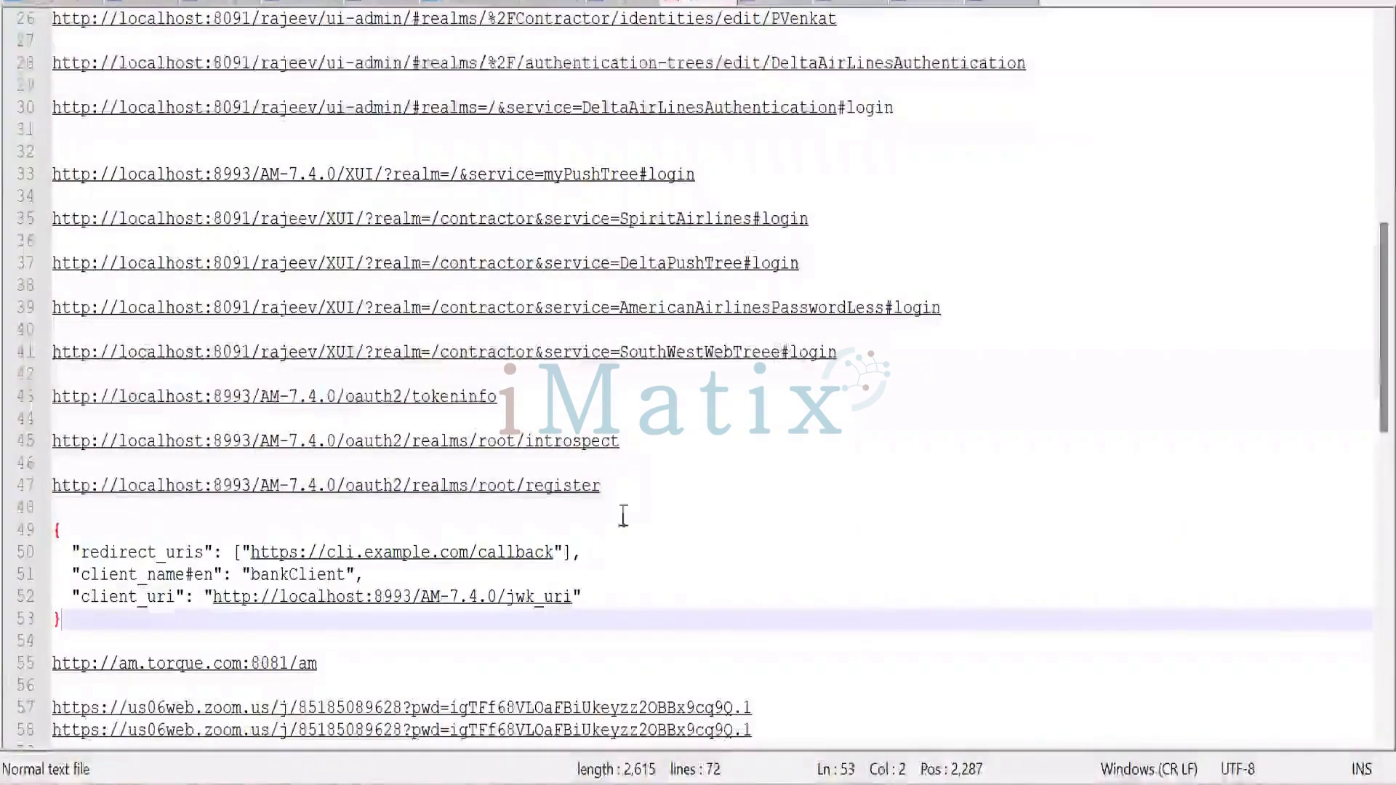
pyautogui.scroll(-1, 630, 549)
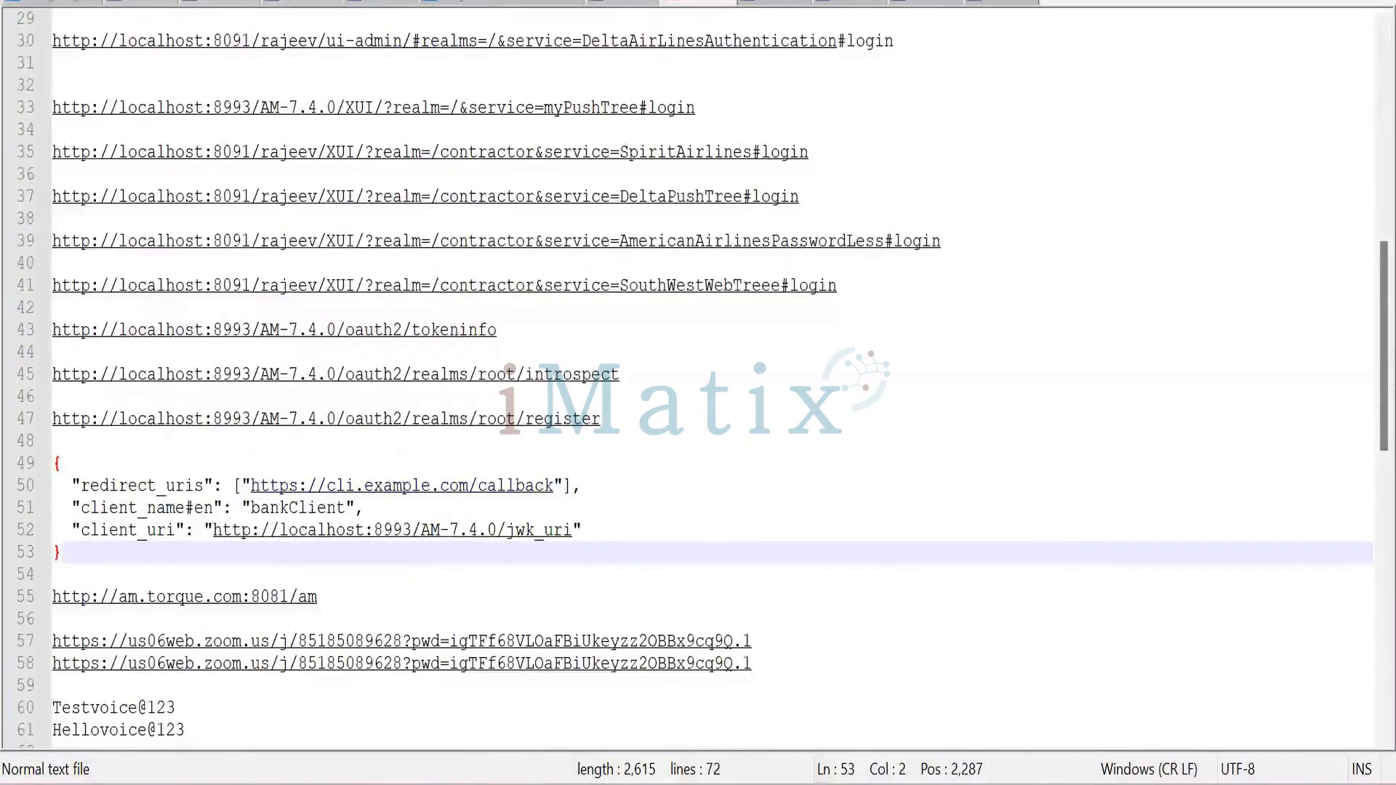
pyautogui.click(778, 784)
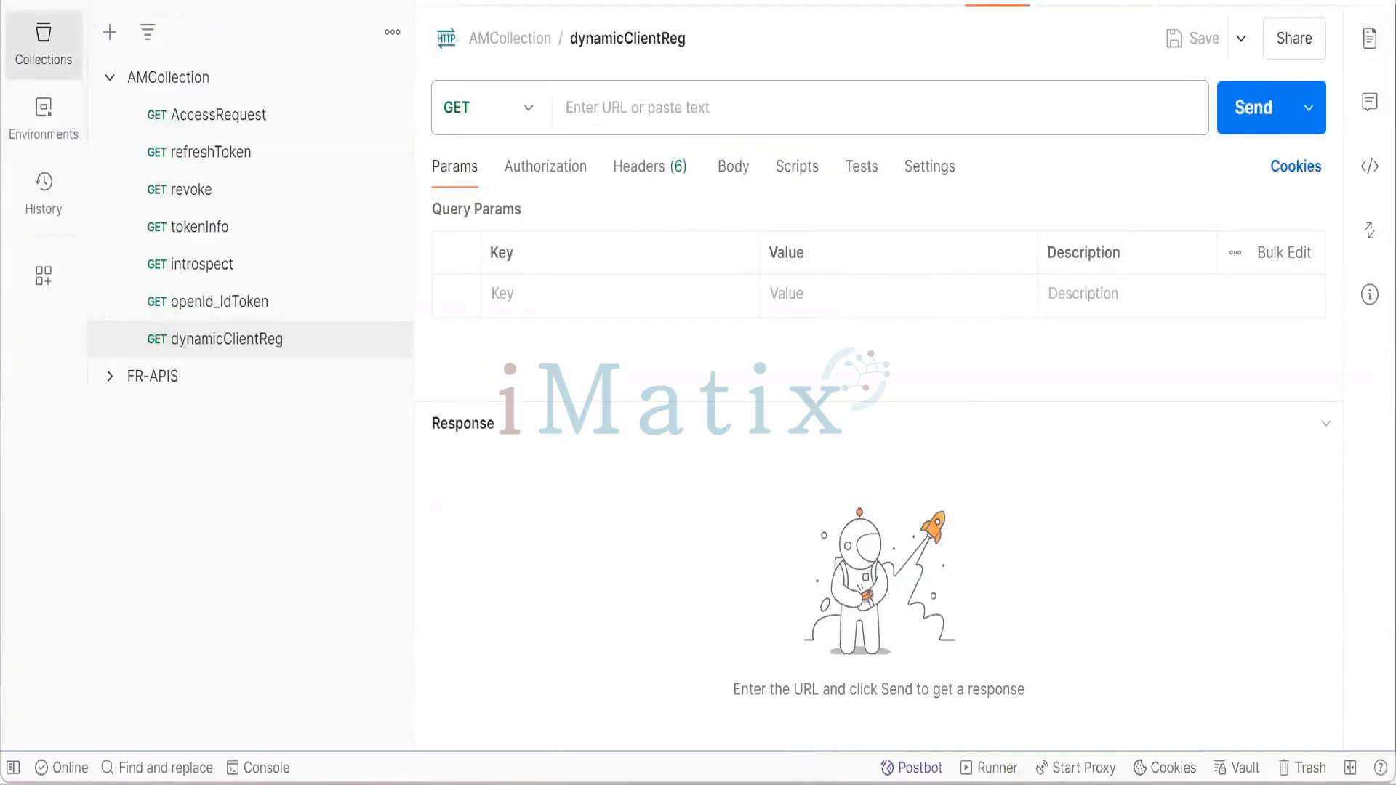
# Switch to the text editor and replace the register URL's base, through oauth2, with the localhost:8091 base copied from the authorize URL.
pyautogui.hotkey('alt', 'Tab')
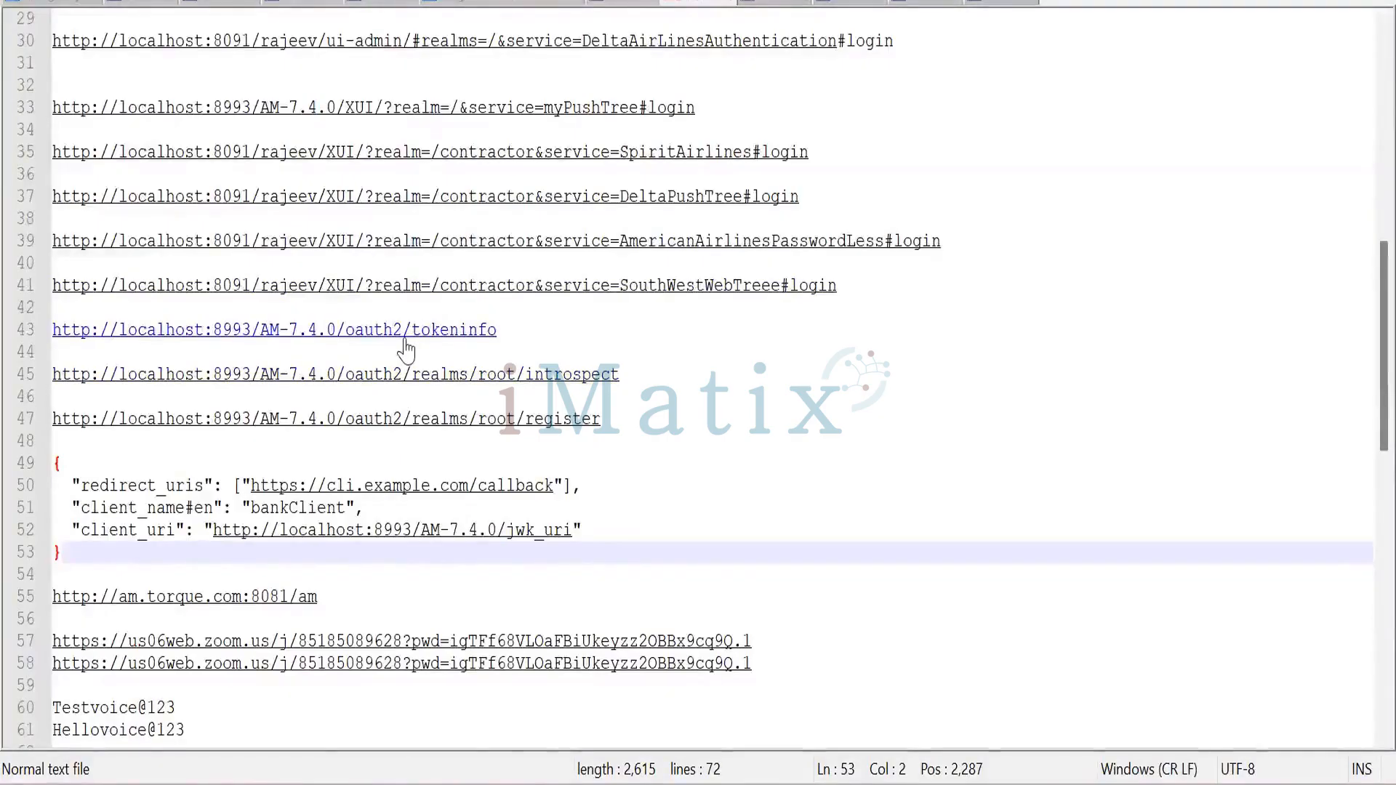
pyautogui.scroll(4, 406, 352)
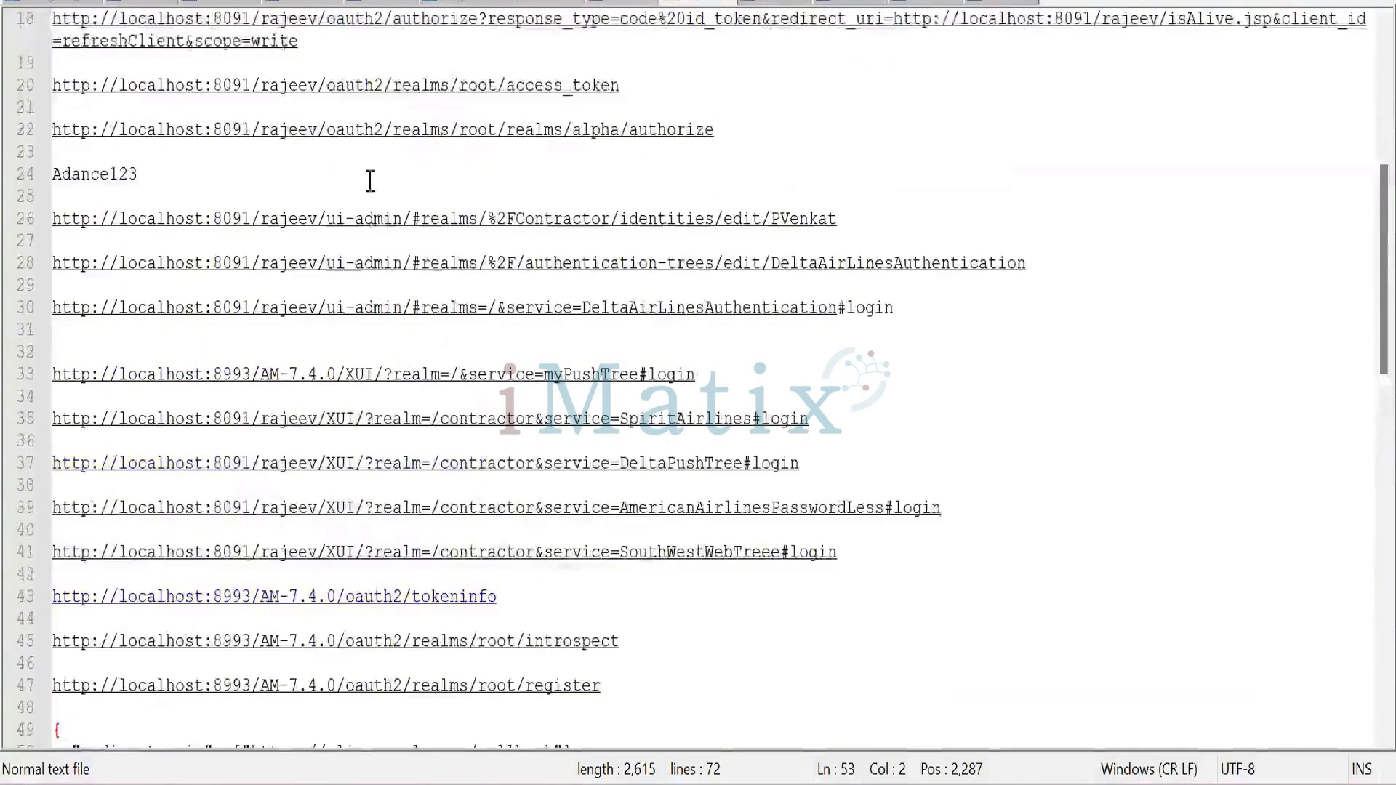
pyautogui.moveTo(384, 131); pyautogui.dragTo(52, 131)
pyautogui.hotkey('ctrl', 'c')
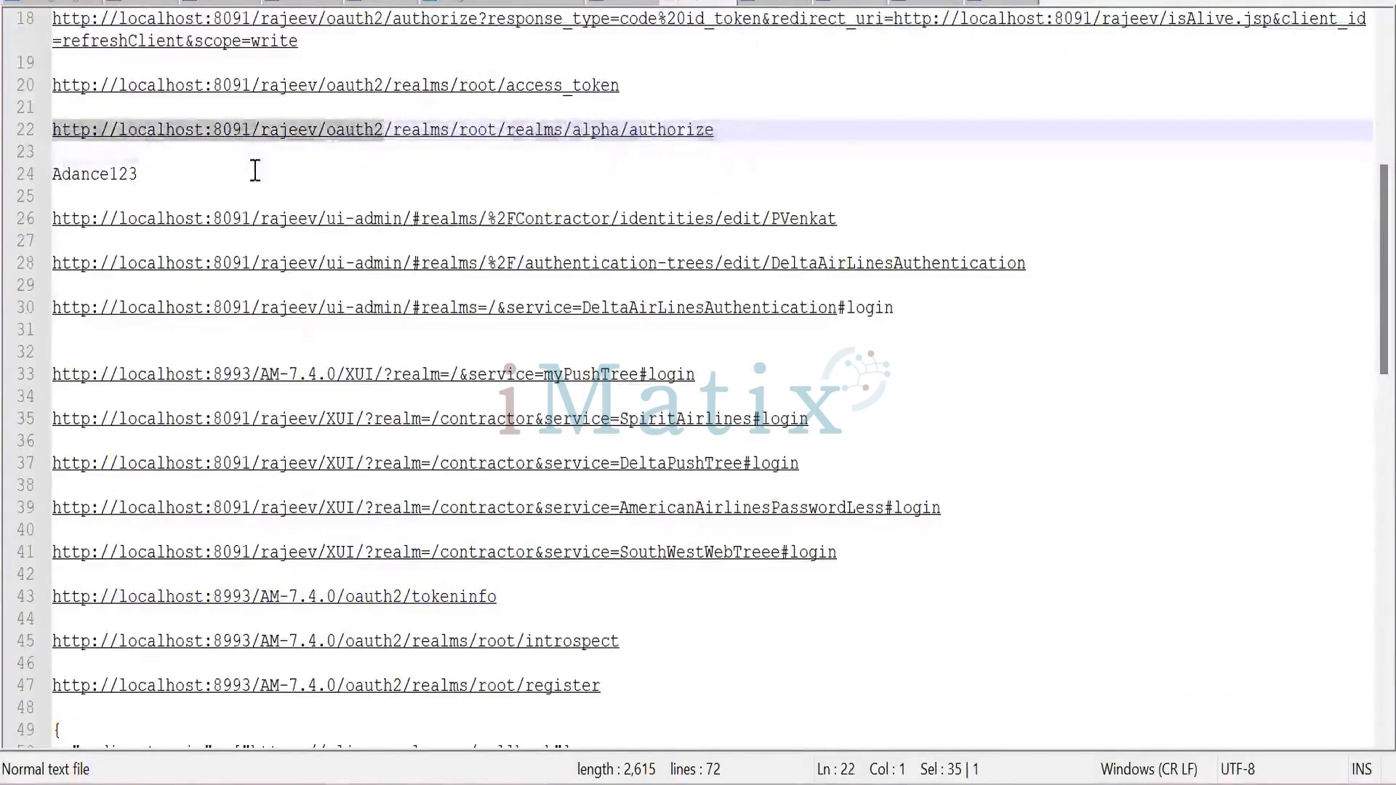
pyautogui.scroll(-10, 851, 371)
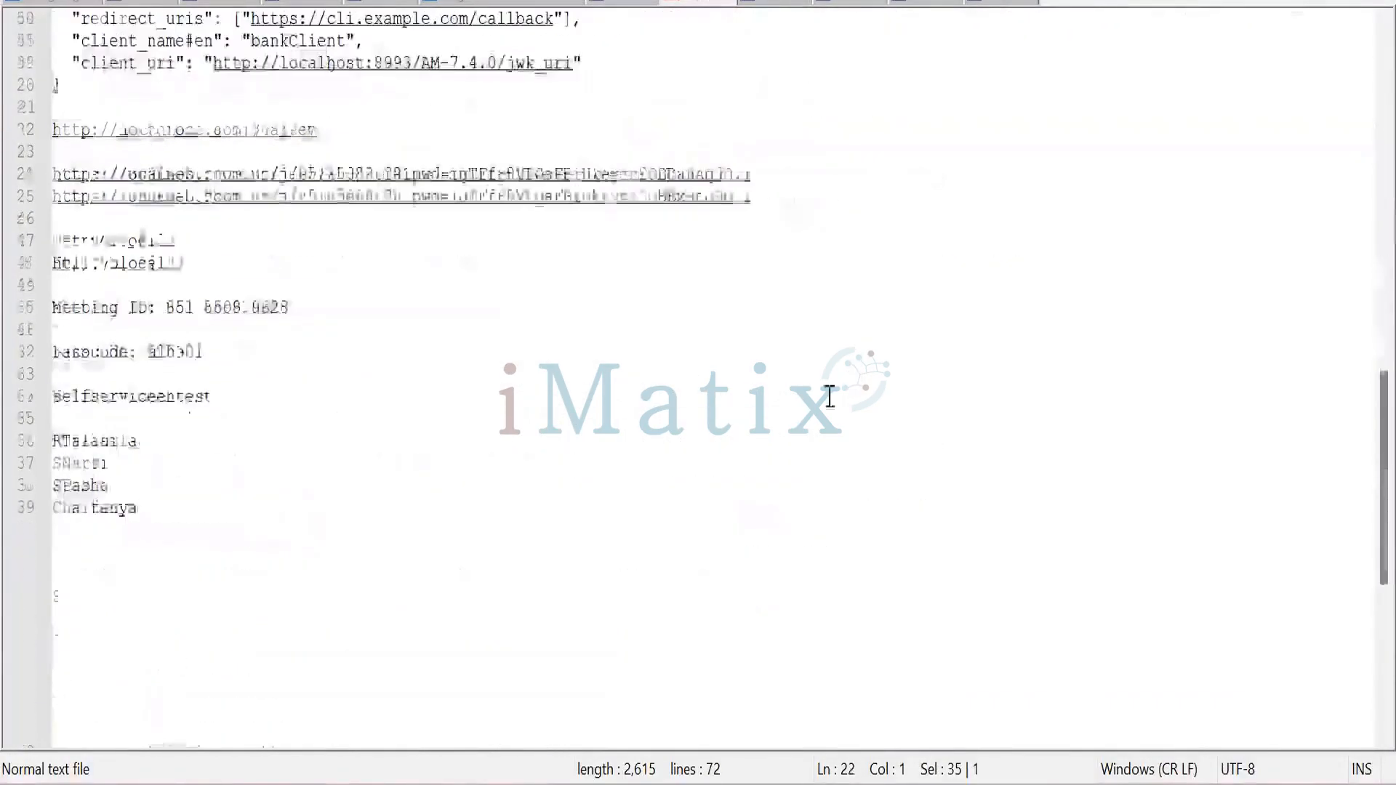
pyautogui.scroll(2, 800, 403)
pyautogui.scroll(3, 758, 412)
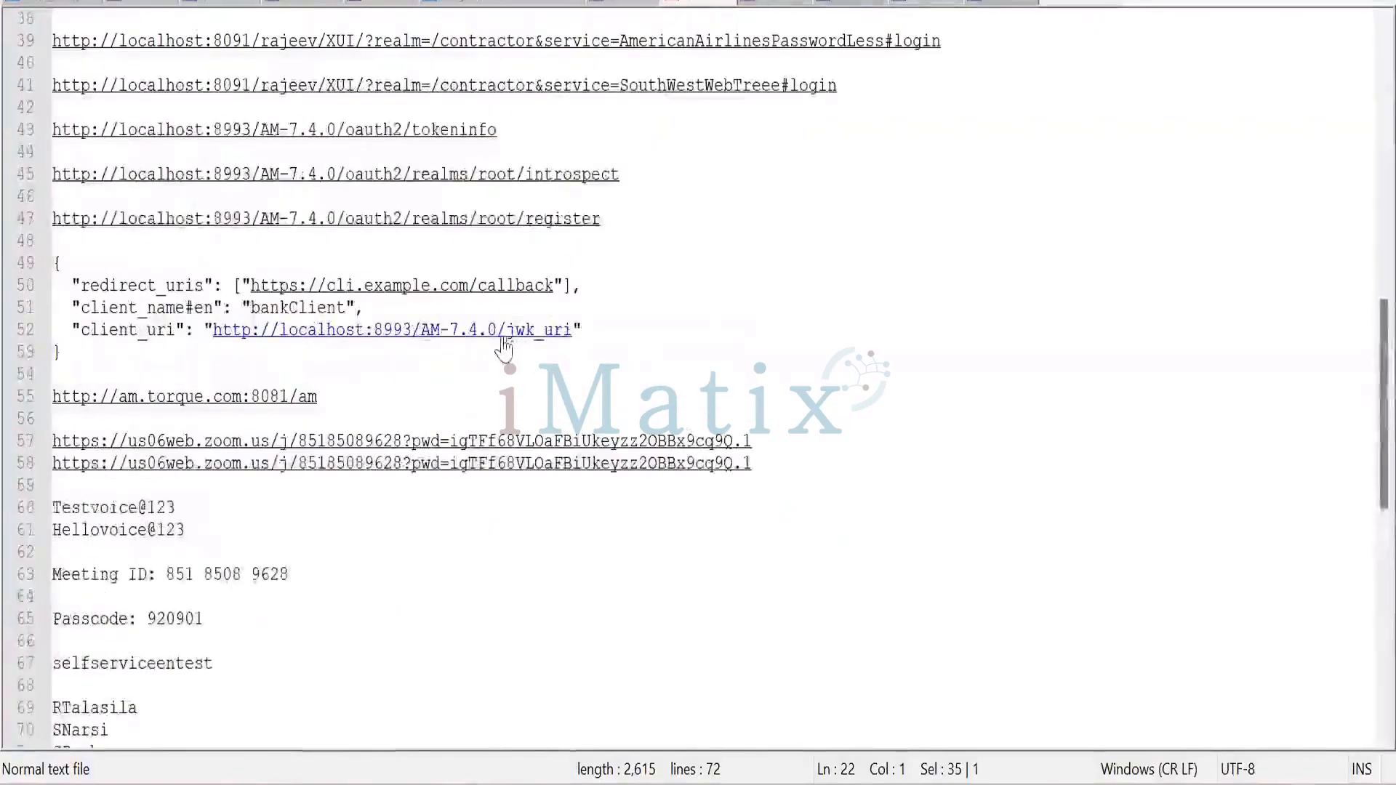
pyautogui.moveTo(402, 285); pyautogui.dragTo(52, 288)
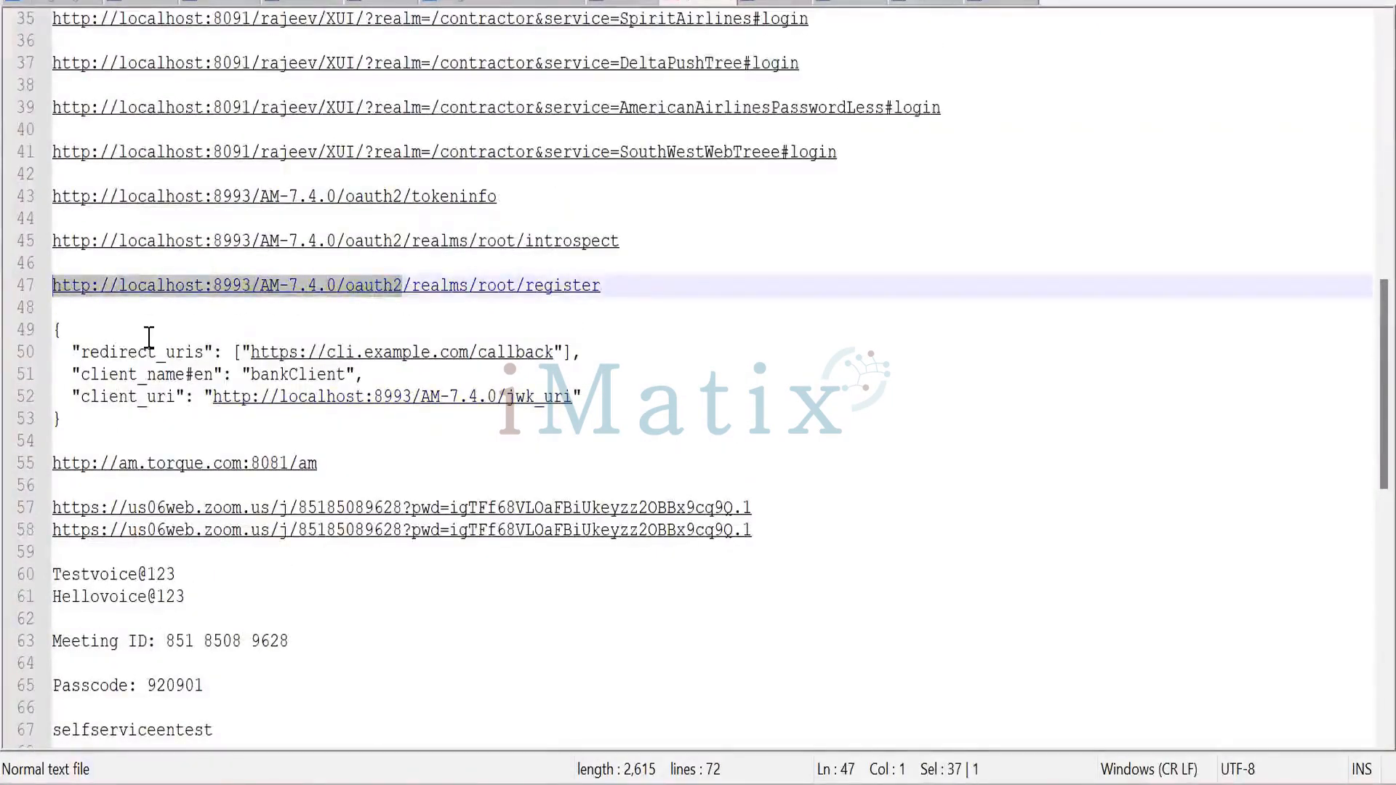
pyautogui.hotkey('ctrl', 'v')
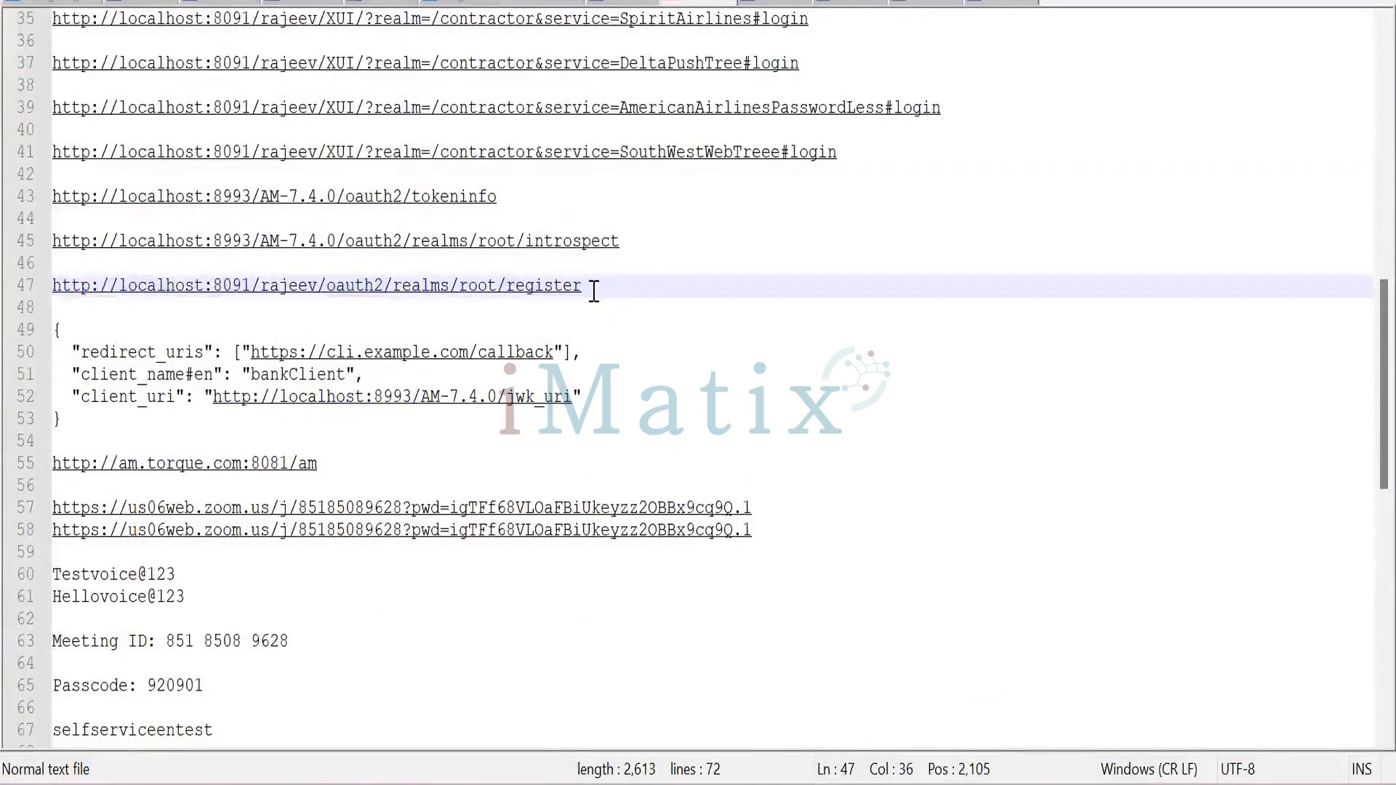
# Copy the full localhost:8091 register URL and paste it as the dynamicClientReg request URL in Postman.
pyautogui.moveTo(586, 288); pyautogui.dragTo(109, 288)
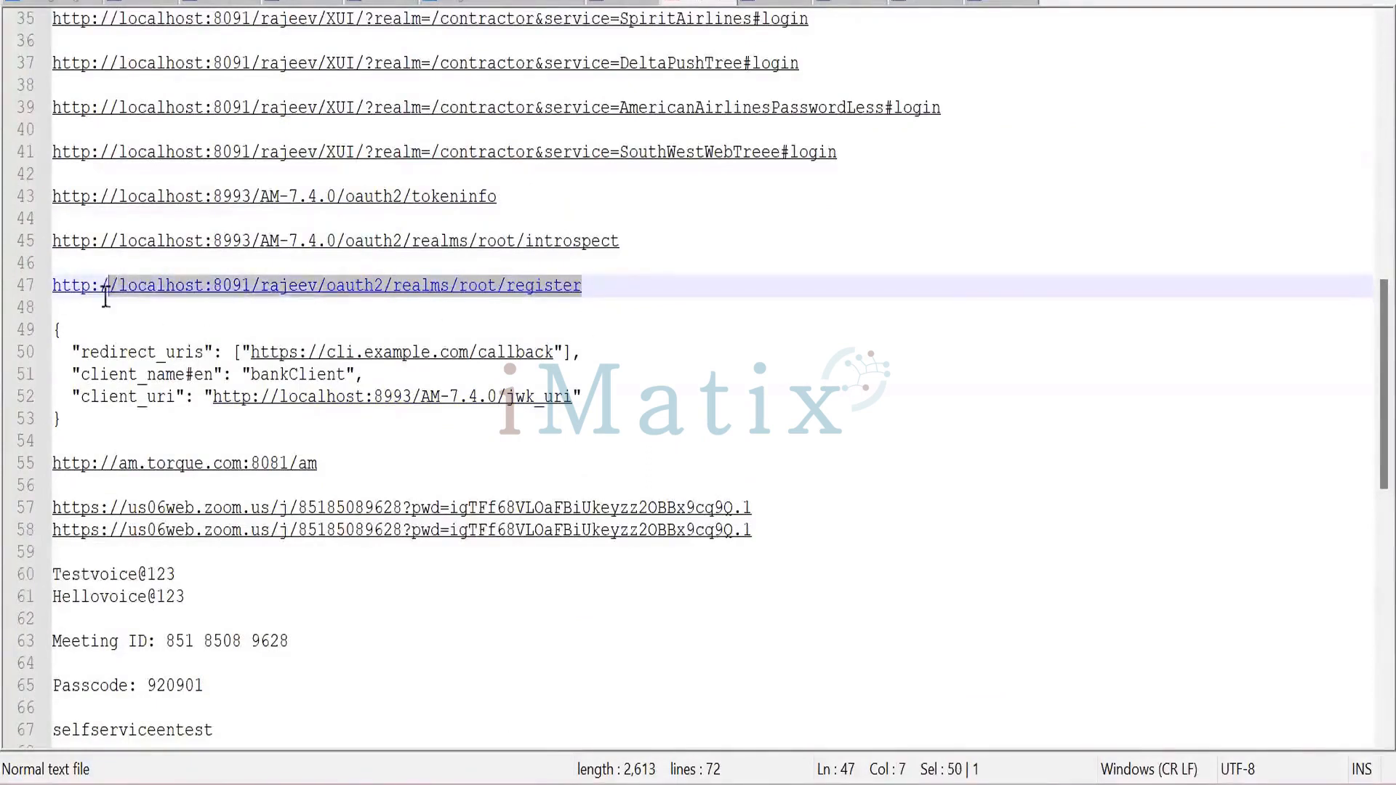
pyautogui.hotkey('shift', 'Left')
pyautogui.hotkey('shift', 'Left')
pyautogui.hotkey('shift', 'Left')
pyautogui.hotkey('shift', 'Left')
pyautogui.hotkey('shift', 'Left')
pyautogui.hotkey('shift', 'Left')
pyautogui.hotkey('ctrl', 'c')
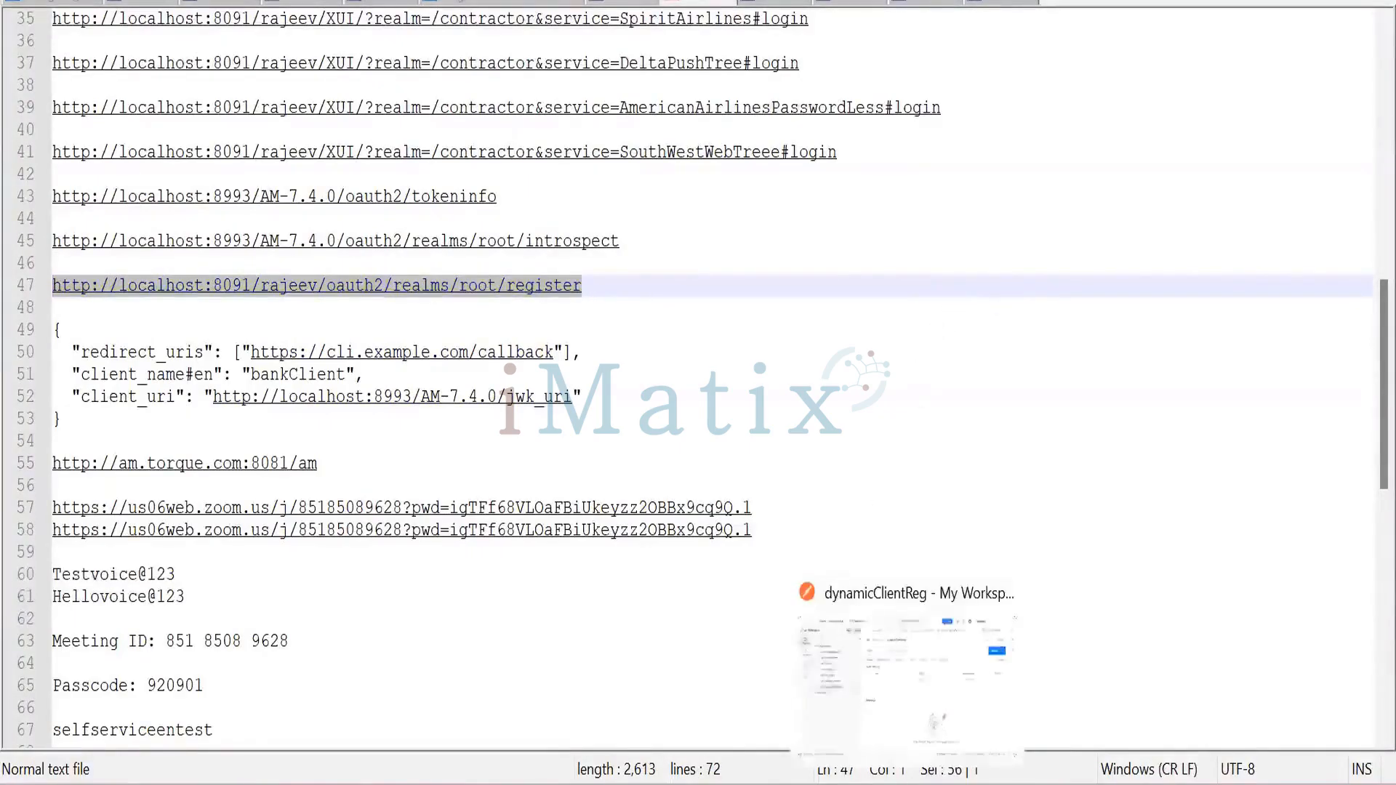
pyautogui.click(907, 781)
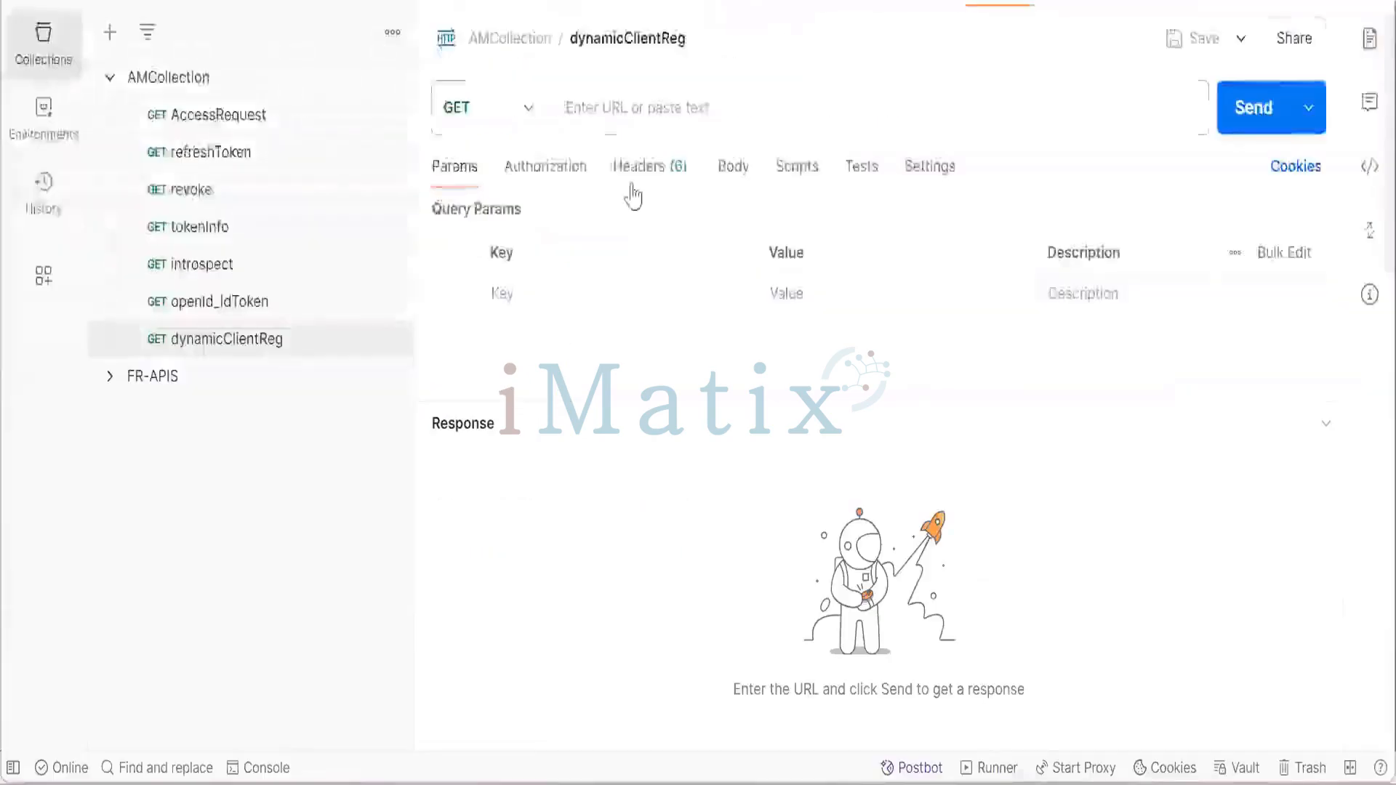
pyautogui.click(608, 109)
pyautogui.hotkey('ctrl', 'v')
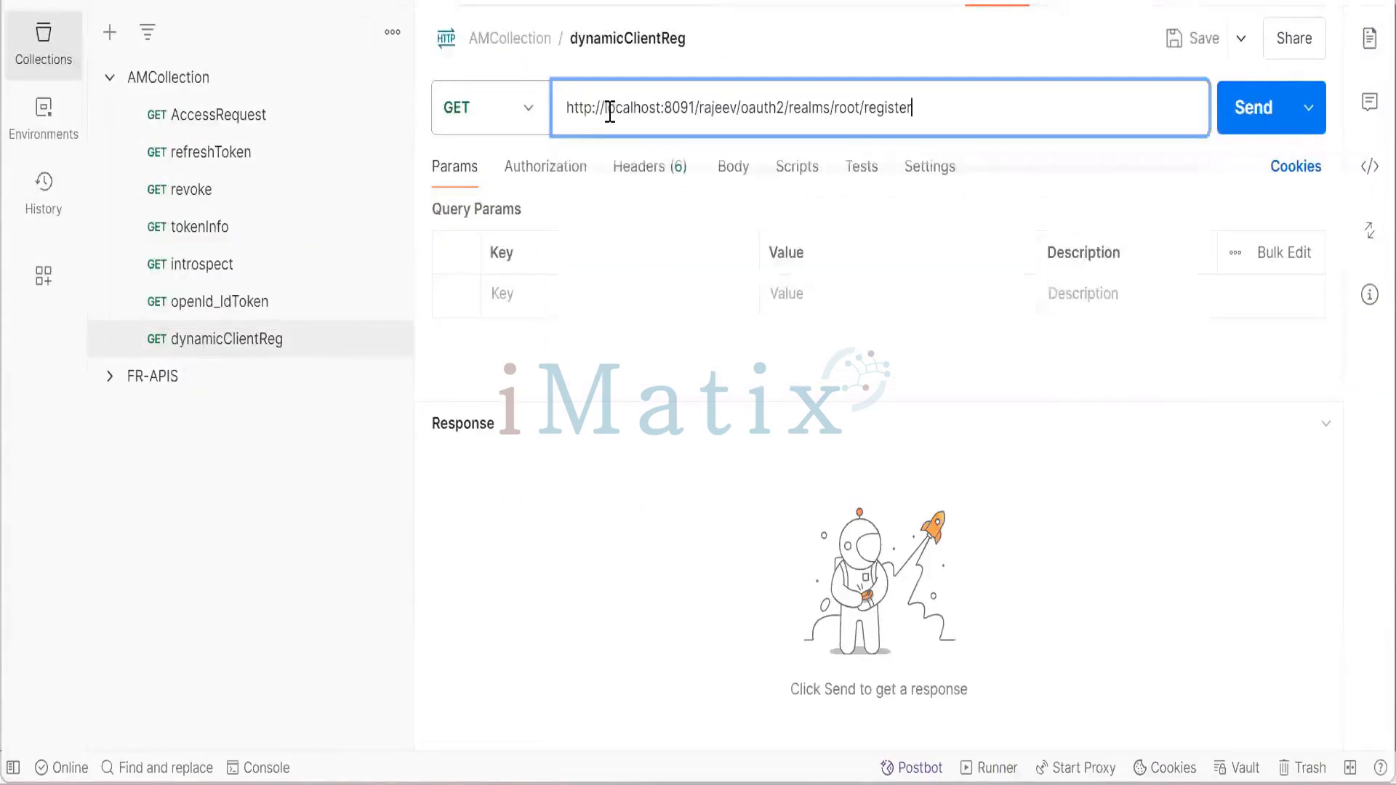
pyautogui.click(803, 447)
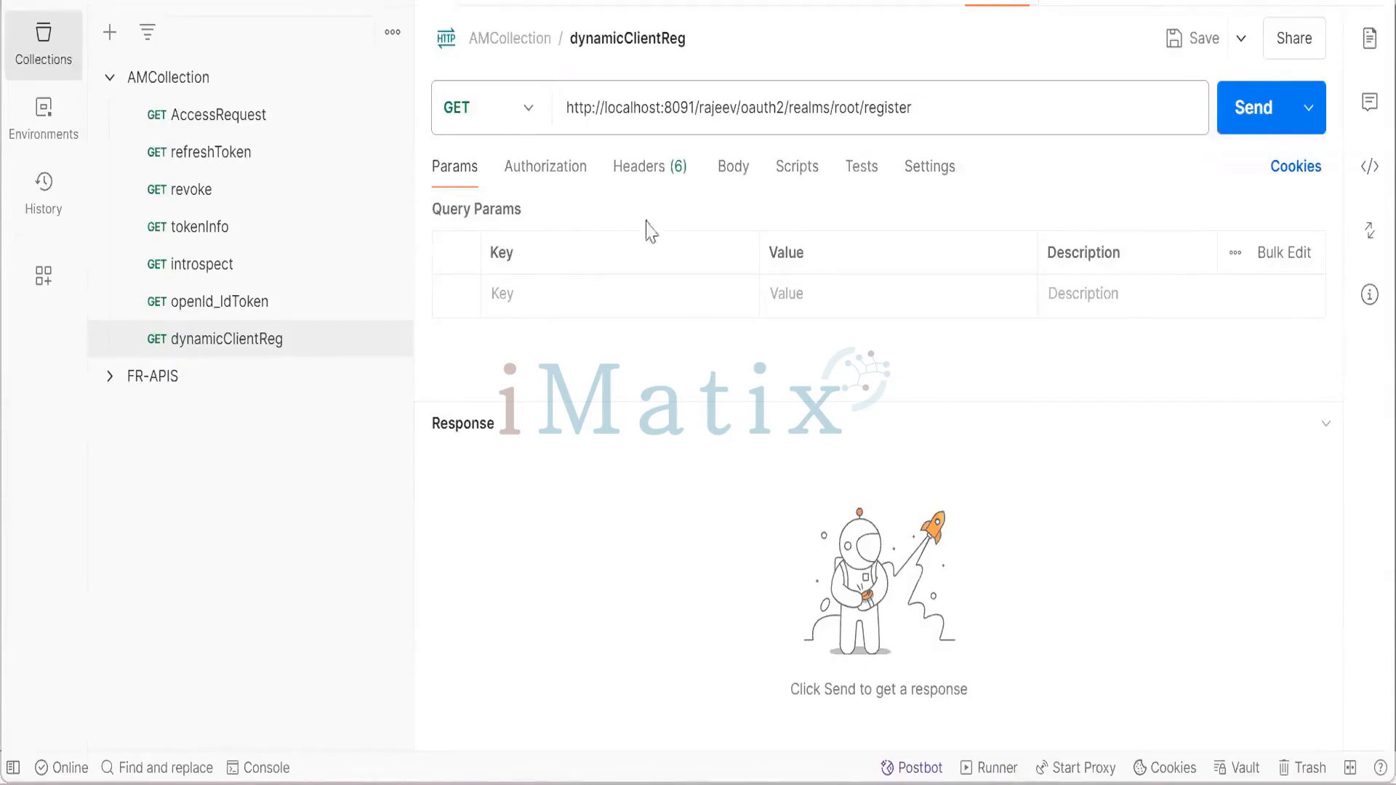
# Set the request body to raw JSON and paste in the redirect_uris, client_name#en and client_uri block copied from the text editor.
pyautogui.click(733, 178)
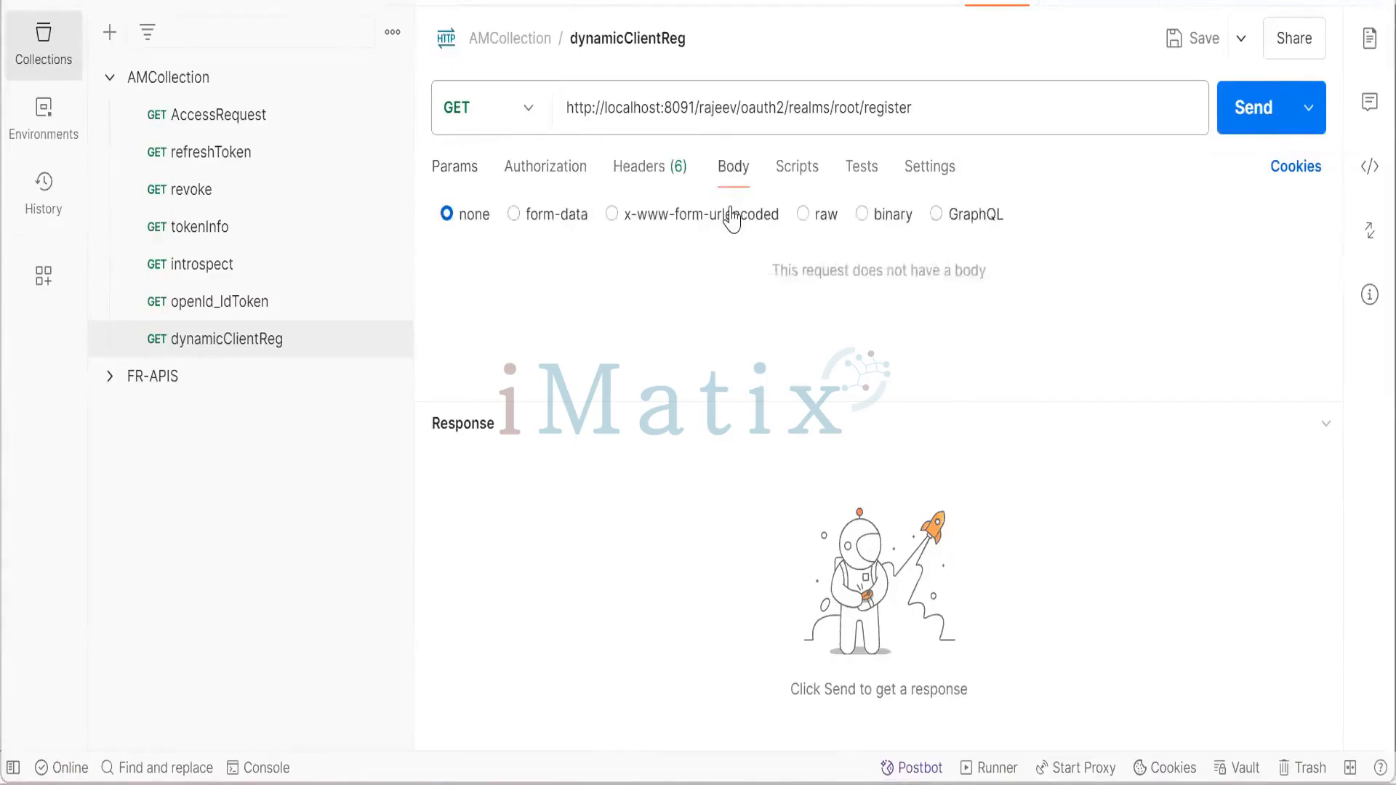
pyautogui.click(803, 215)
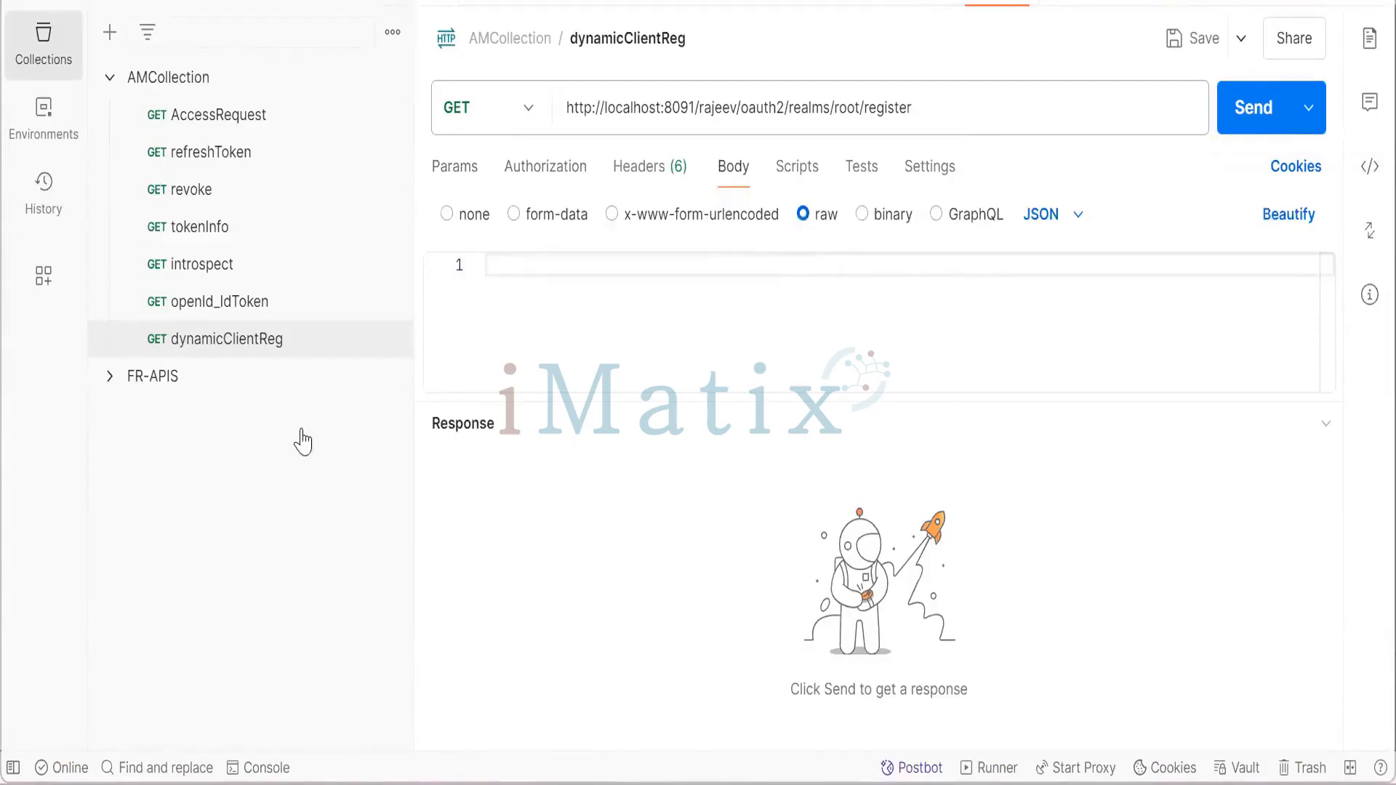
pyautogui.hotkey('alt', 'Tab')
pyautogui.moveTo(63, 419); pyautogui.dragTo(54, 332)
pyautogui.hotkey('ctrl', 'c')
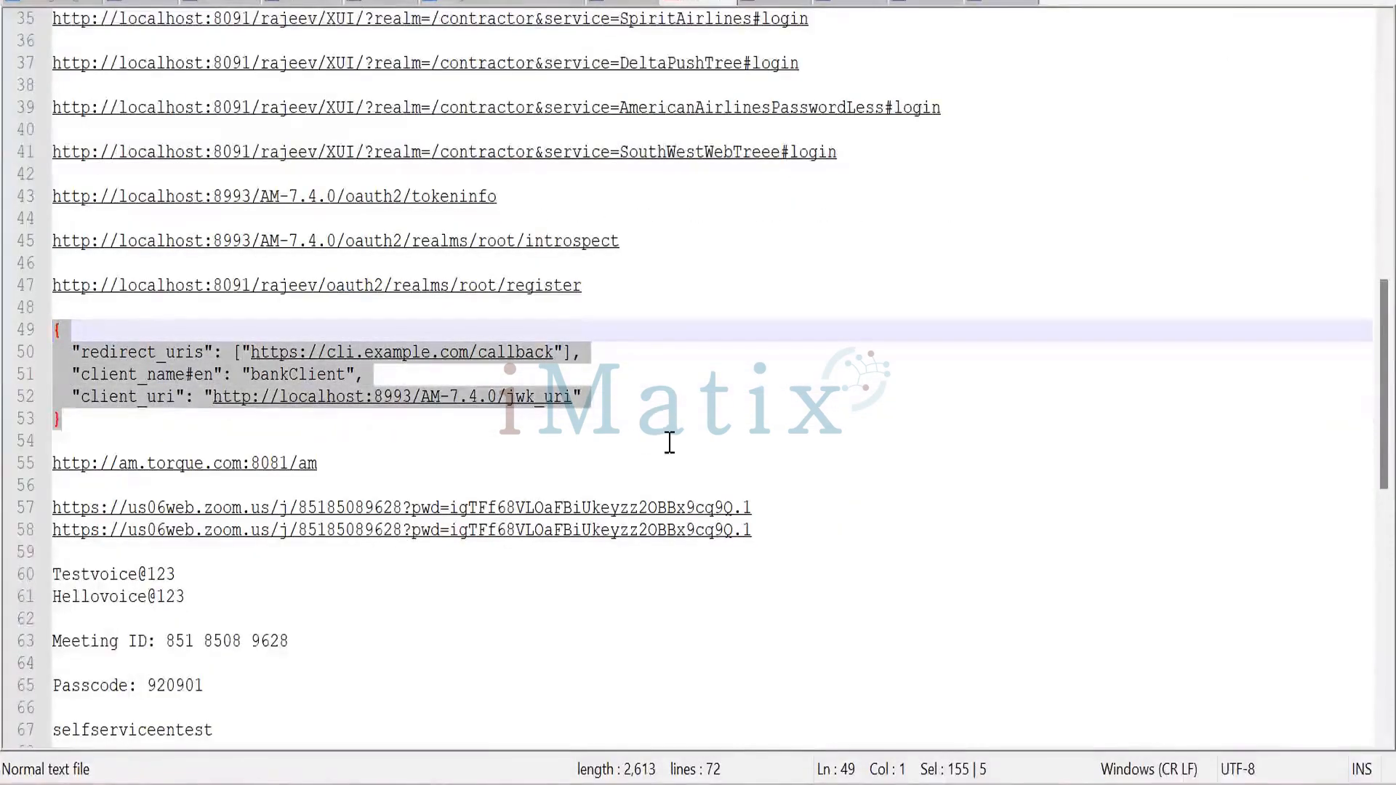
pyautogui.hotkey('alt', 'Tab')
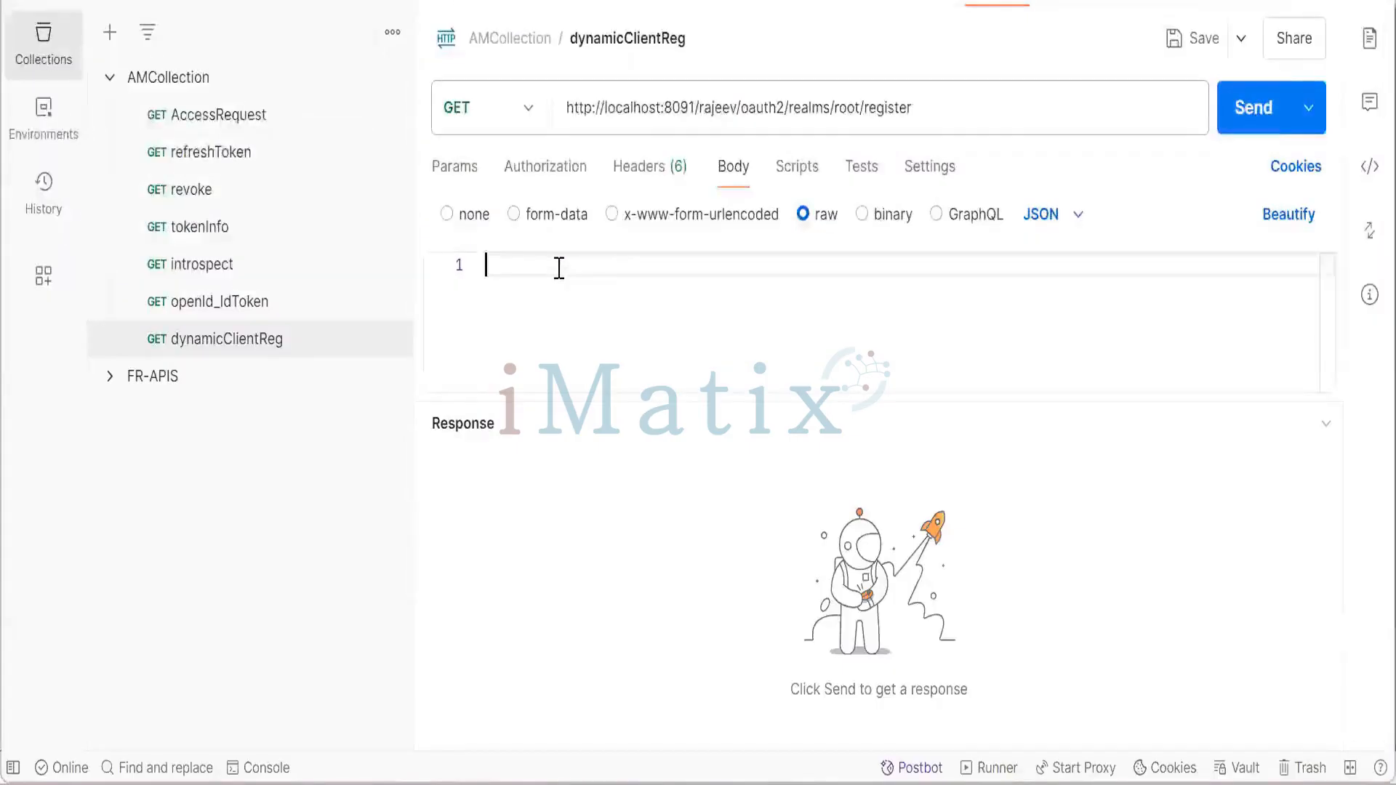
pyautogui.click(559, 268)
pyautogui.hotkey('ctrl', 'v')
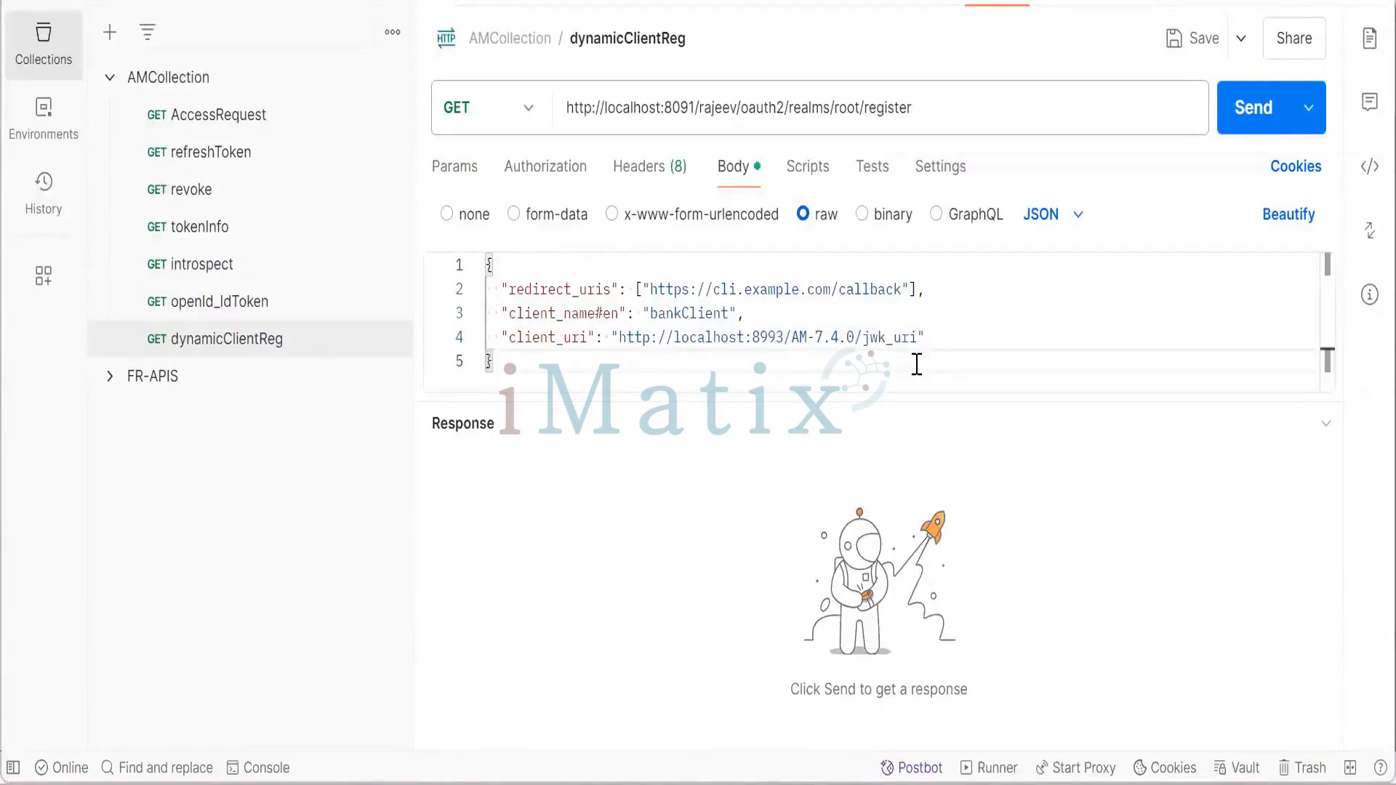
# Change the dynamicClientReg request method to POST and save the request.
pyautogui.click(525, 110)
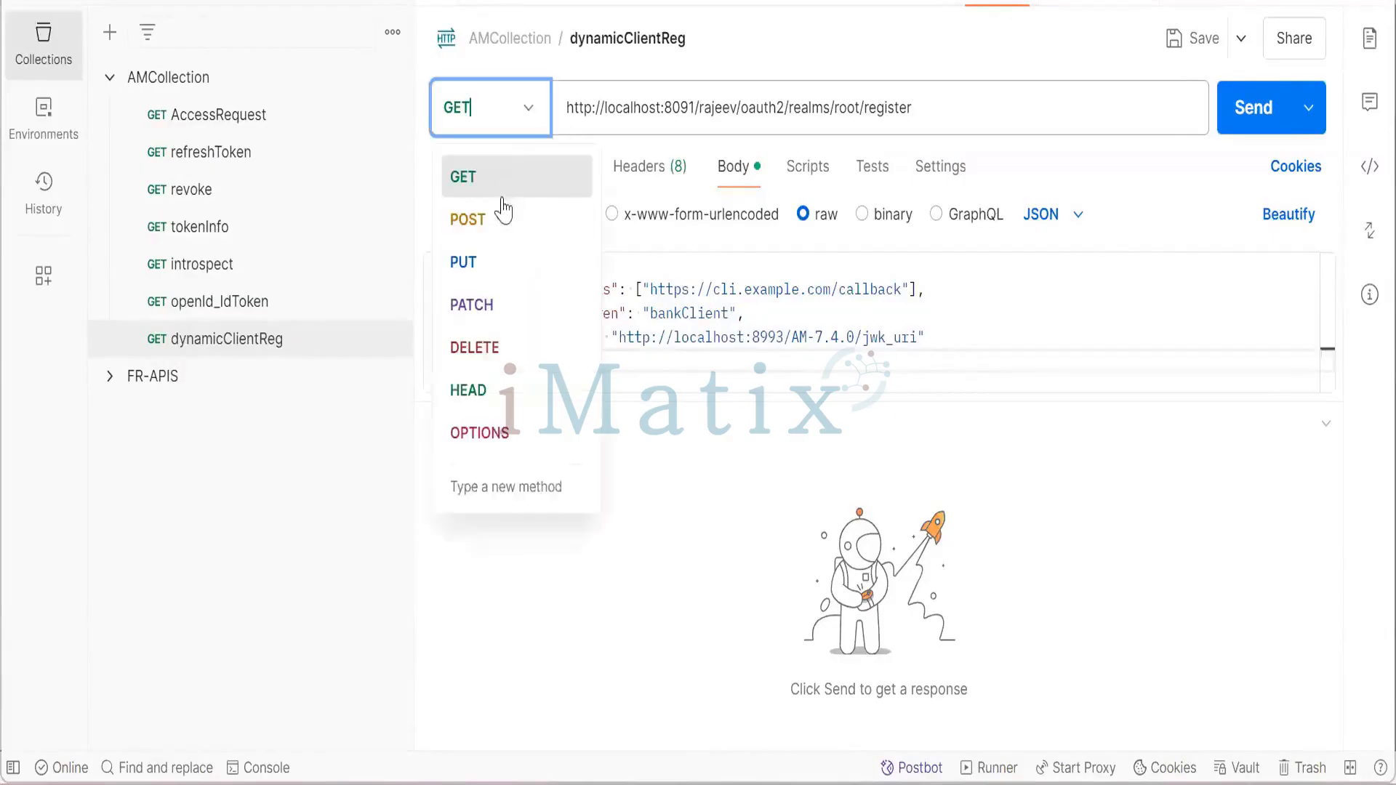
pyautogui.click(480, 220)
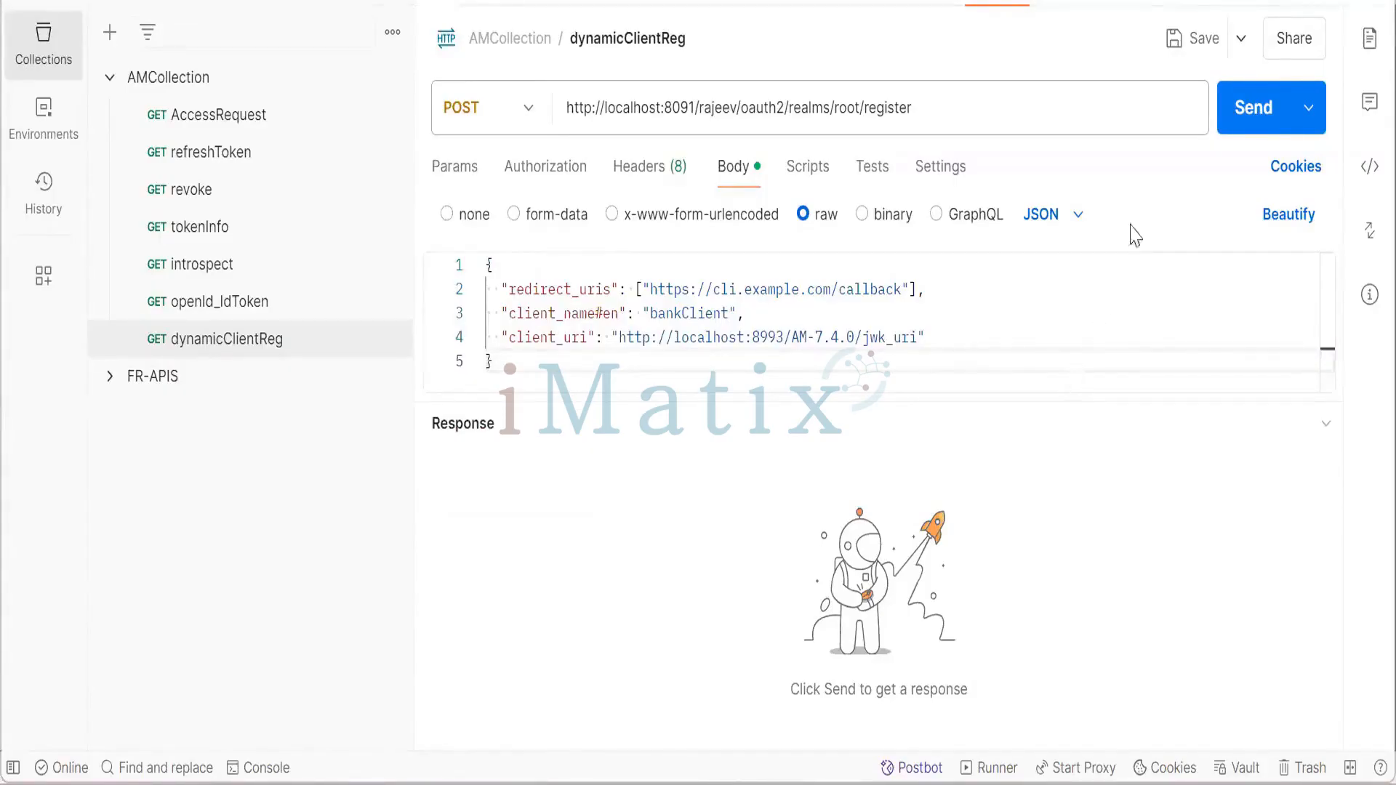
pyautogui.click(1198, 46)
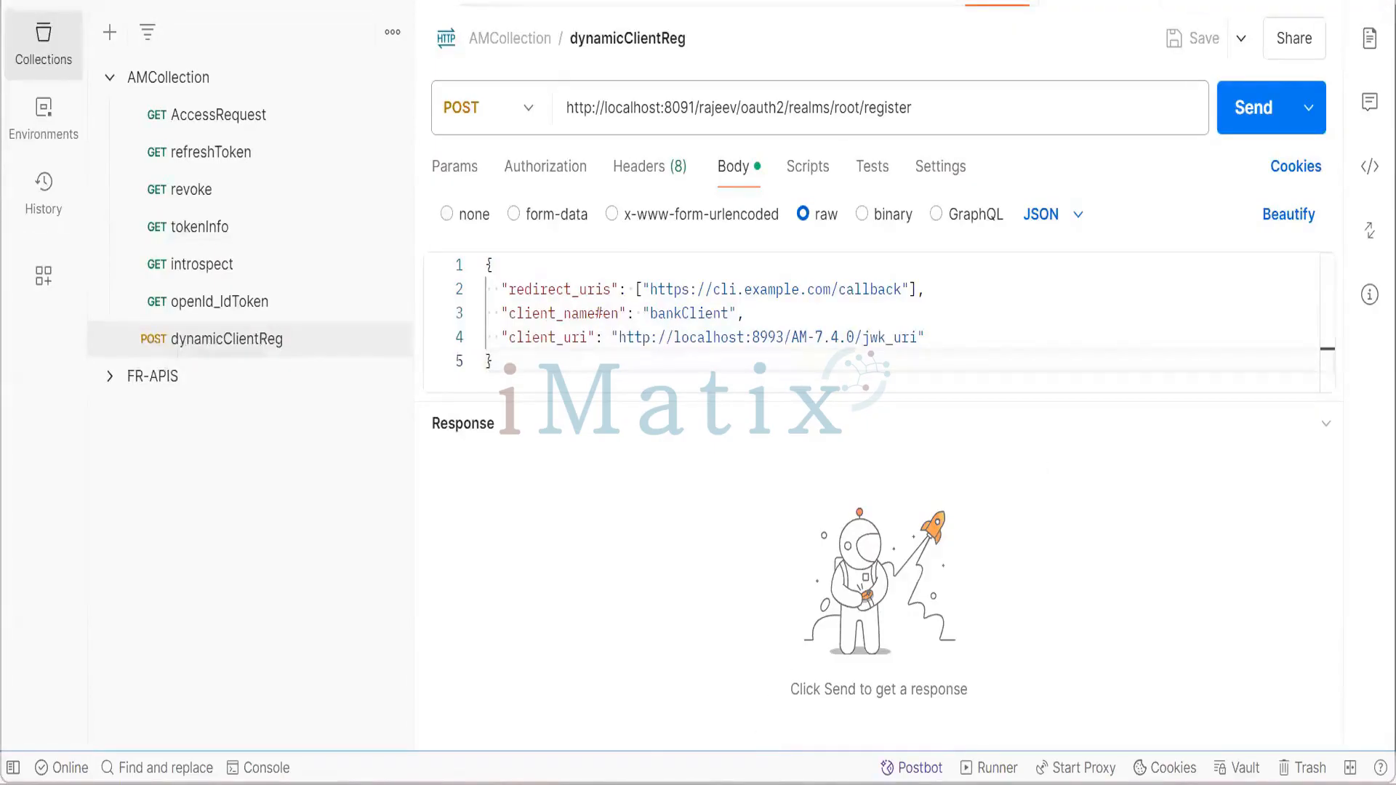
# Switch to the AM console, enable Allow Open Dynamic Client Registration in the realm's OAuth2 Provider service, and save the changes.
pyautogui.hotkey('alt', 'Tab')
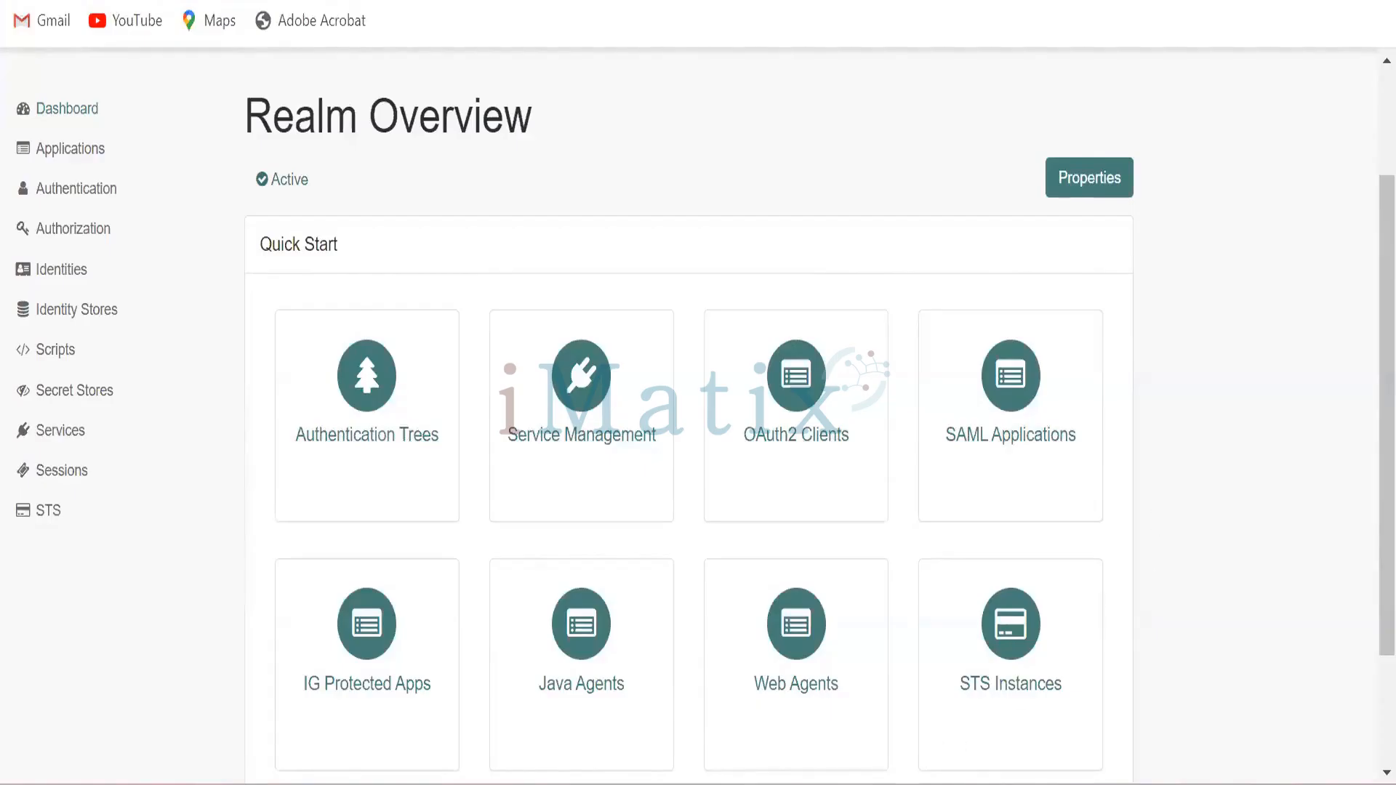
pyautogui.moveTo(859, 784)
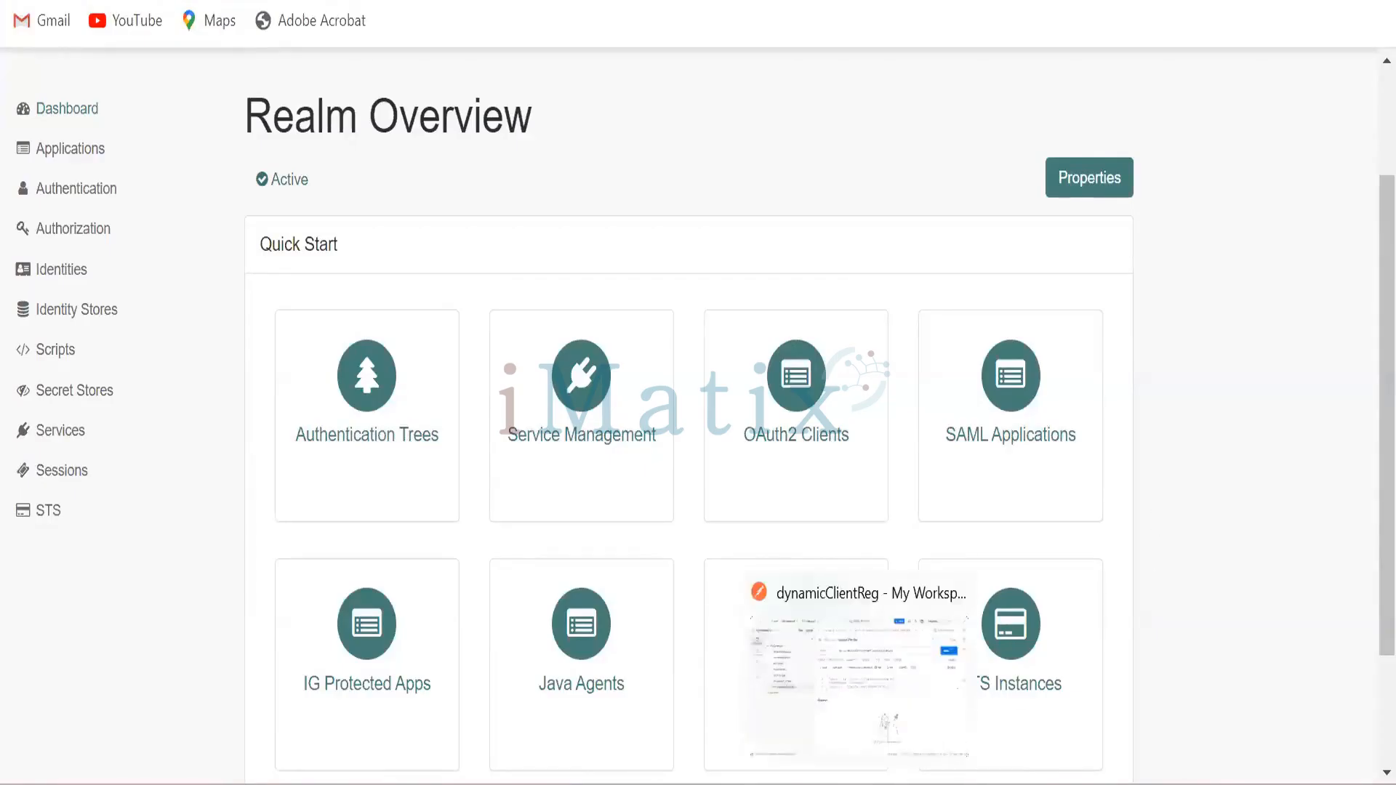
pyautogui.click(75, 437)
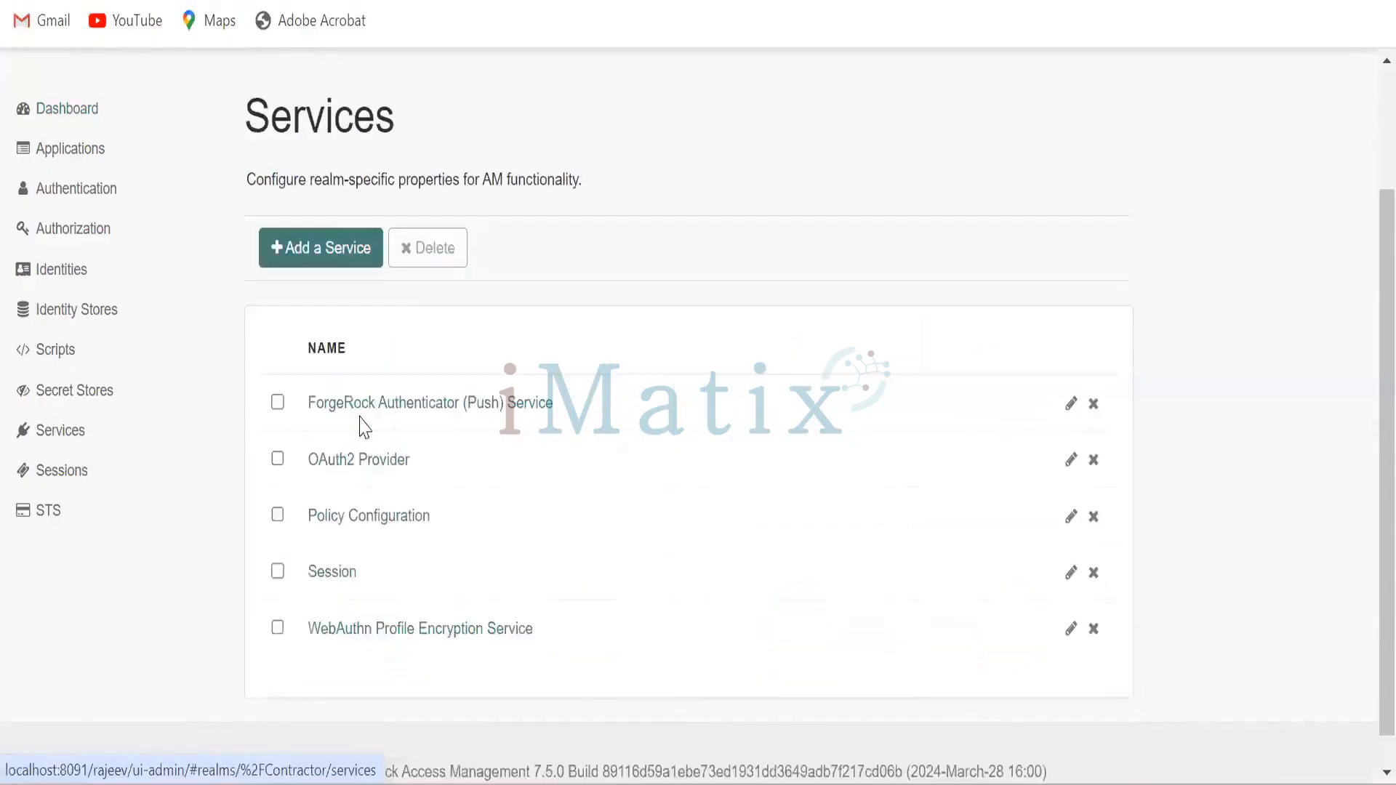
pyautogui.click(369, 461)
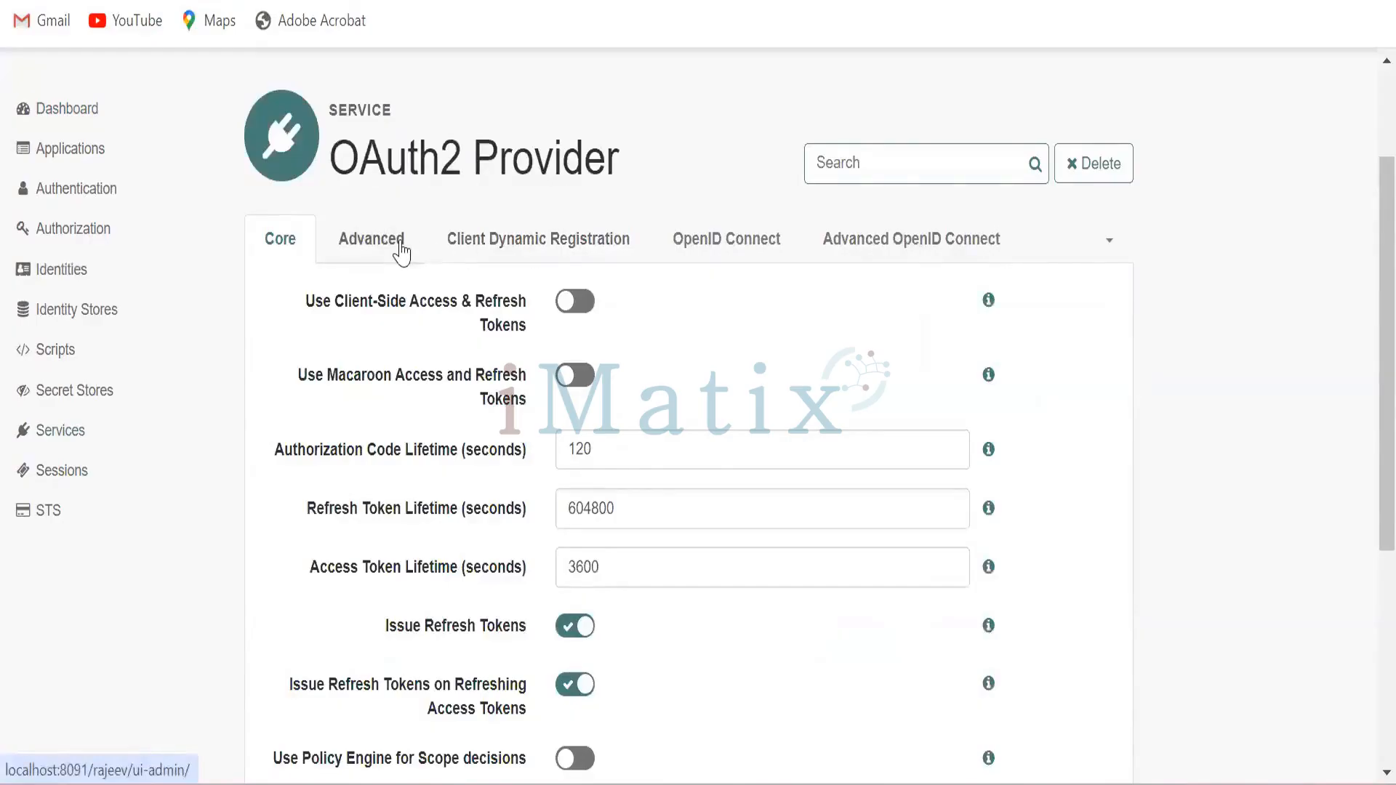
pyautogui.click(514, 248)
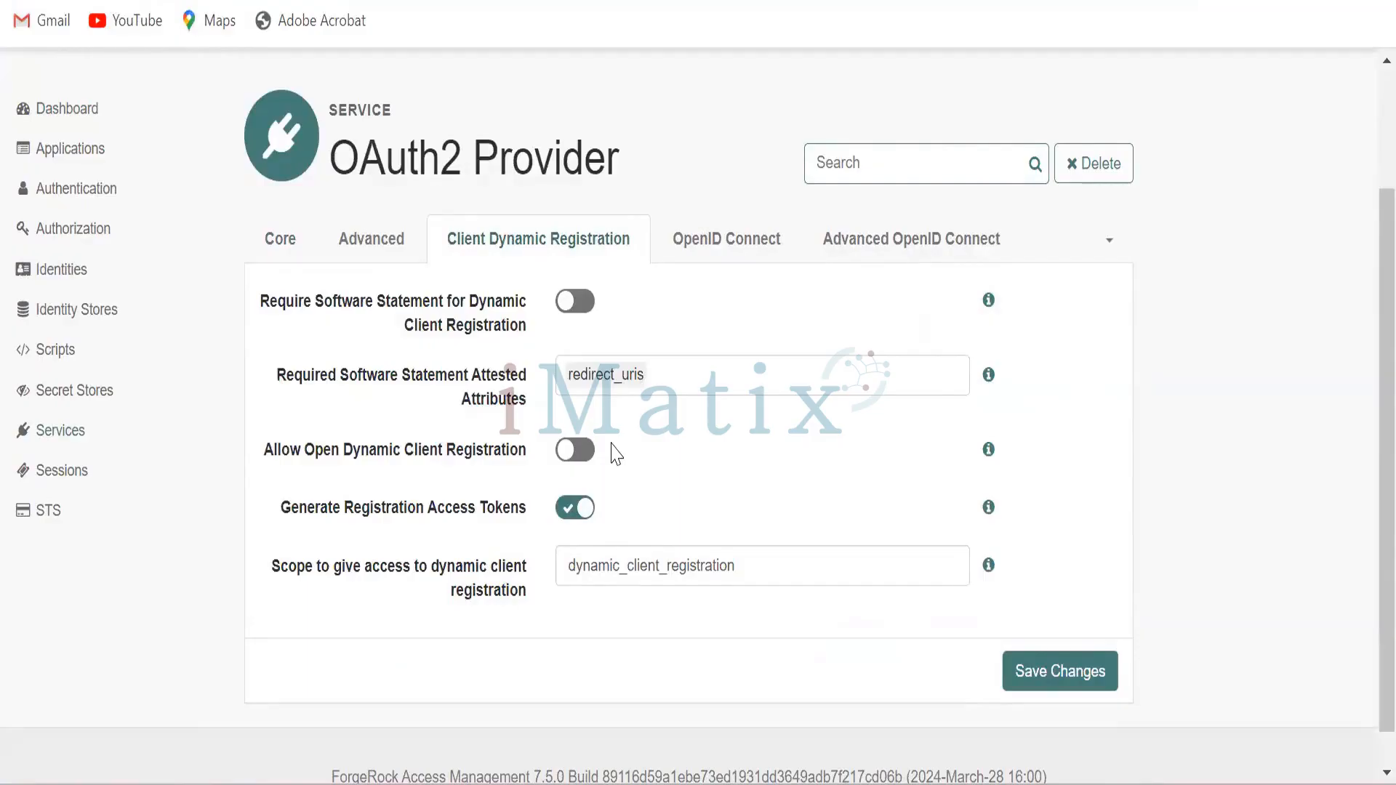
pyautogui.click(575, 450)
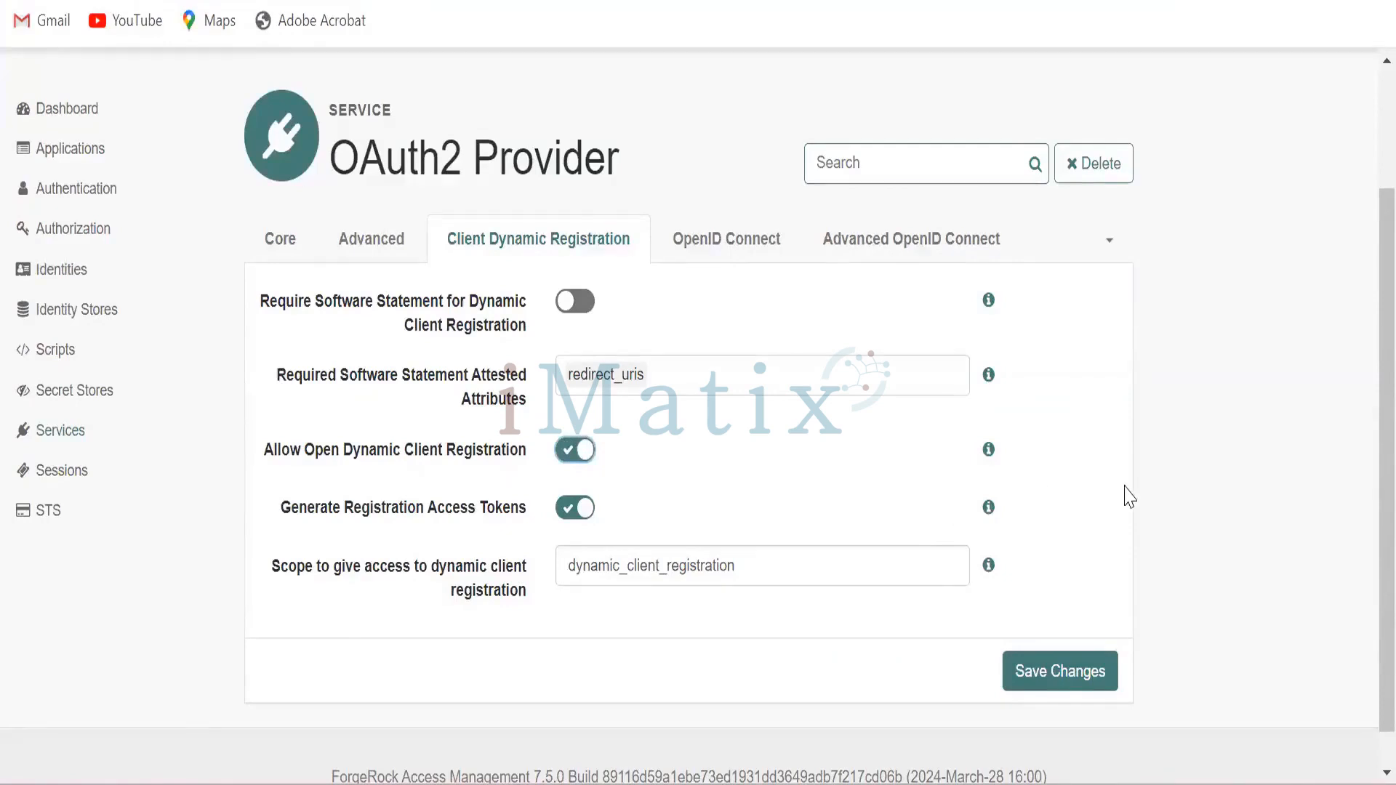
pyautogui.click(1039, 694)
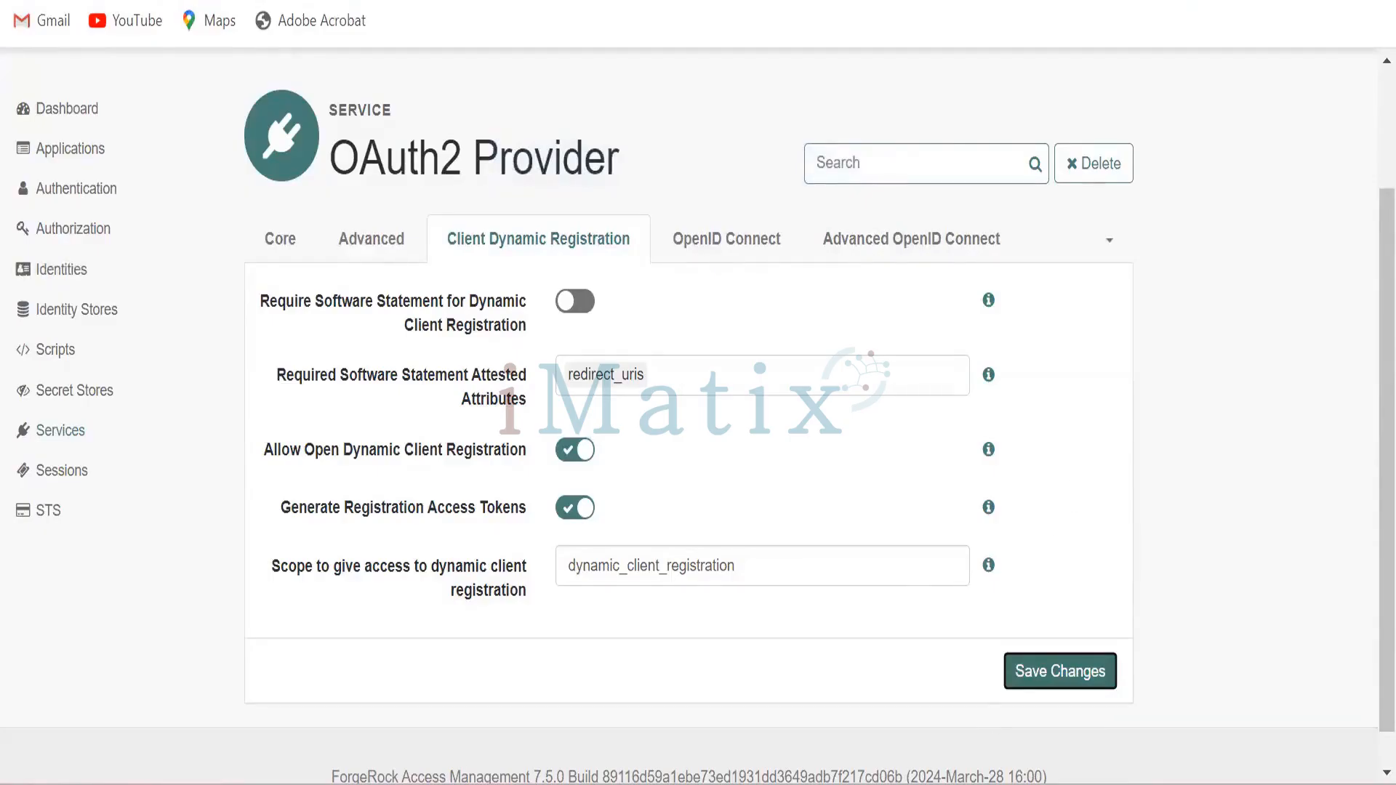
# Switch back to Postman and send the dynamicClientReg request.
pyautogui.hotkey('alt', 'Tab')
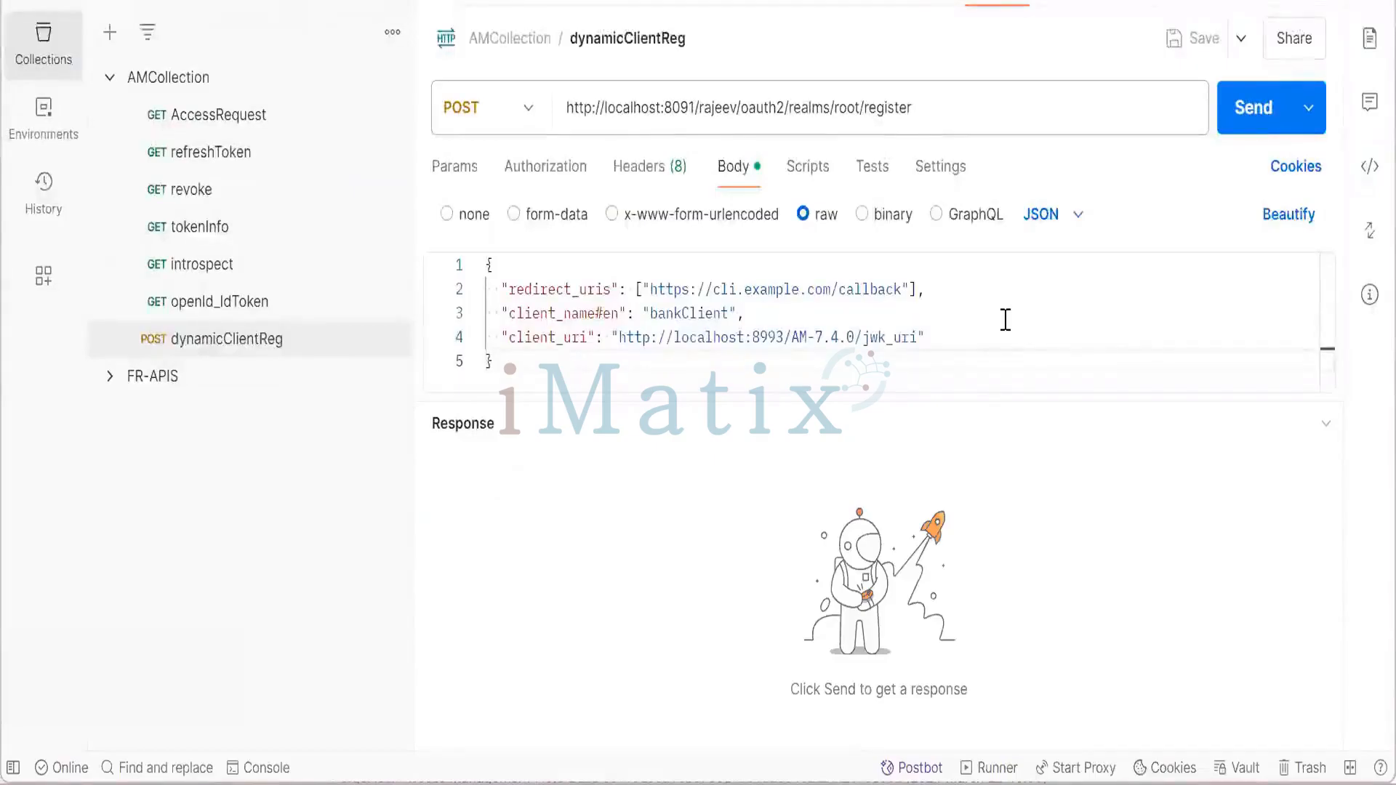
pyautogui.click(1241, 116)
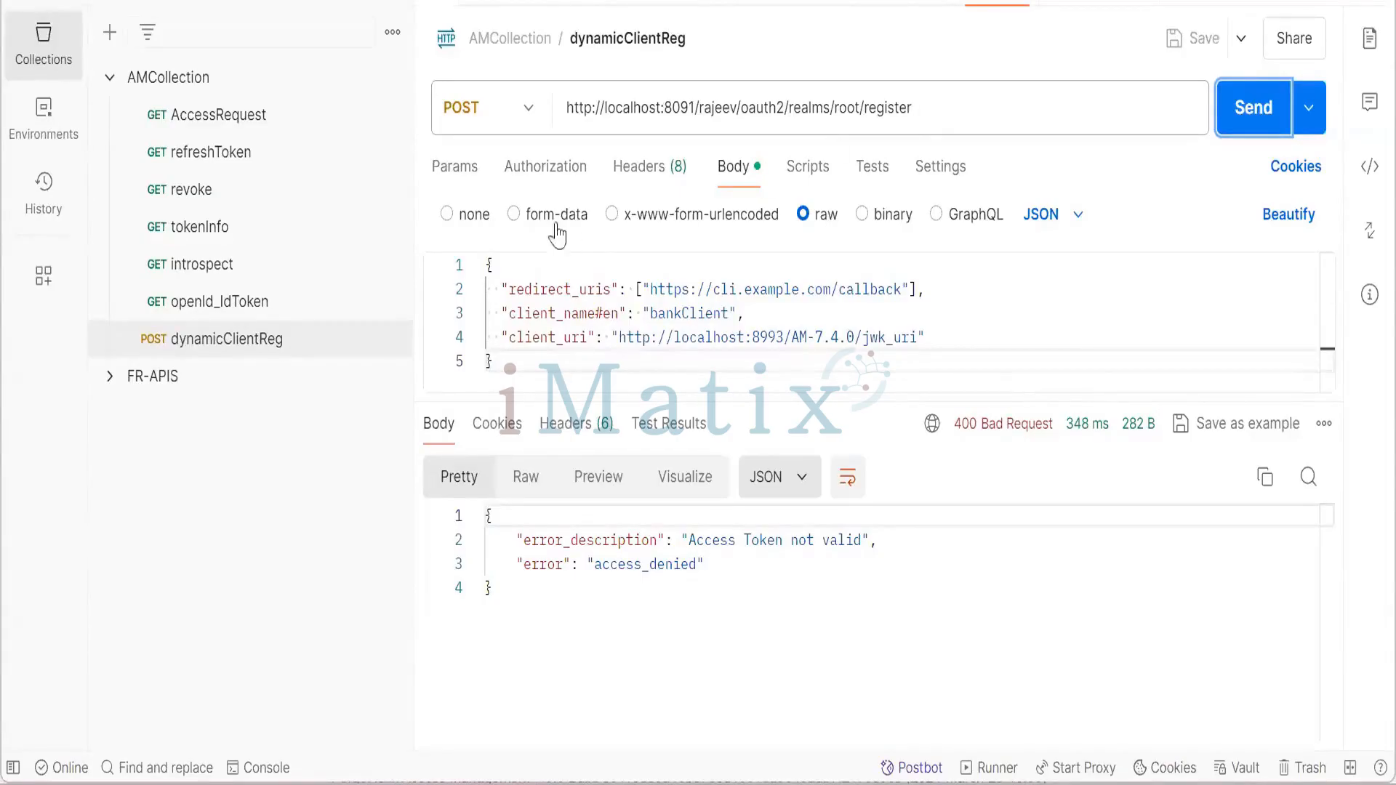
# Add a Content-Type header with the value application/json to the dynamicClientReg request and send it again.
pyautogui.click(643, 178)
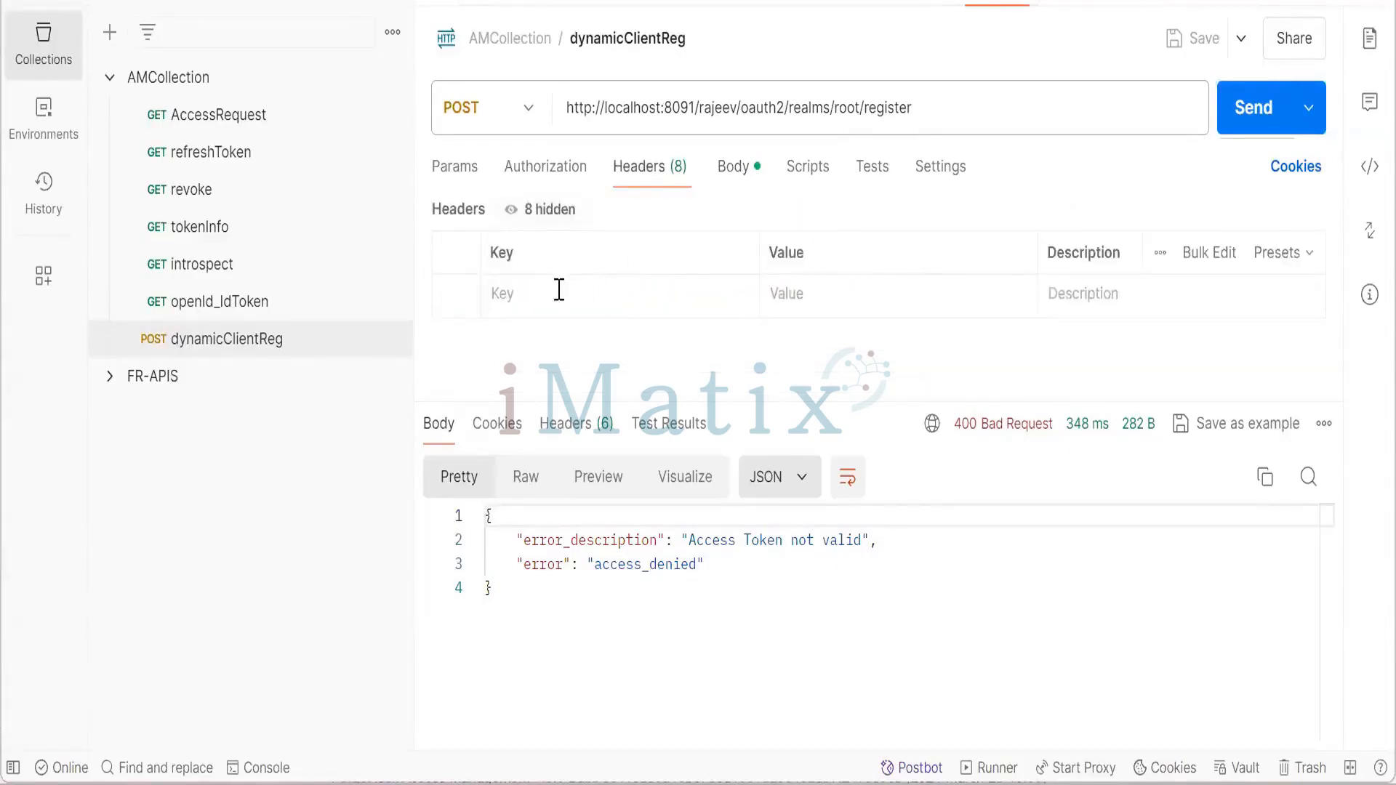
pyautogui.click(559, 290)
pyautogui.write('con')
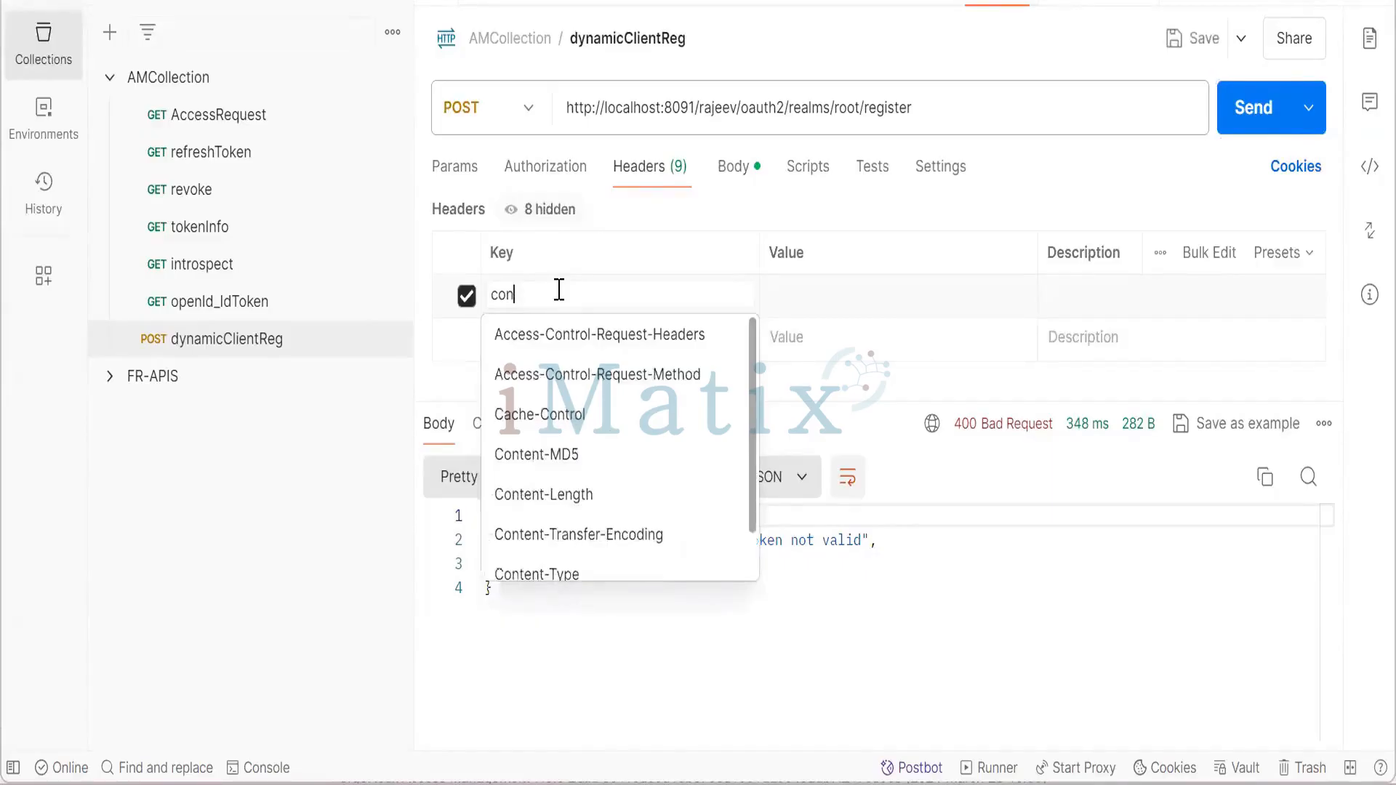
pyautogui.write('te')
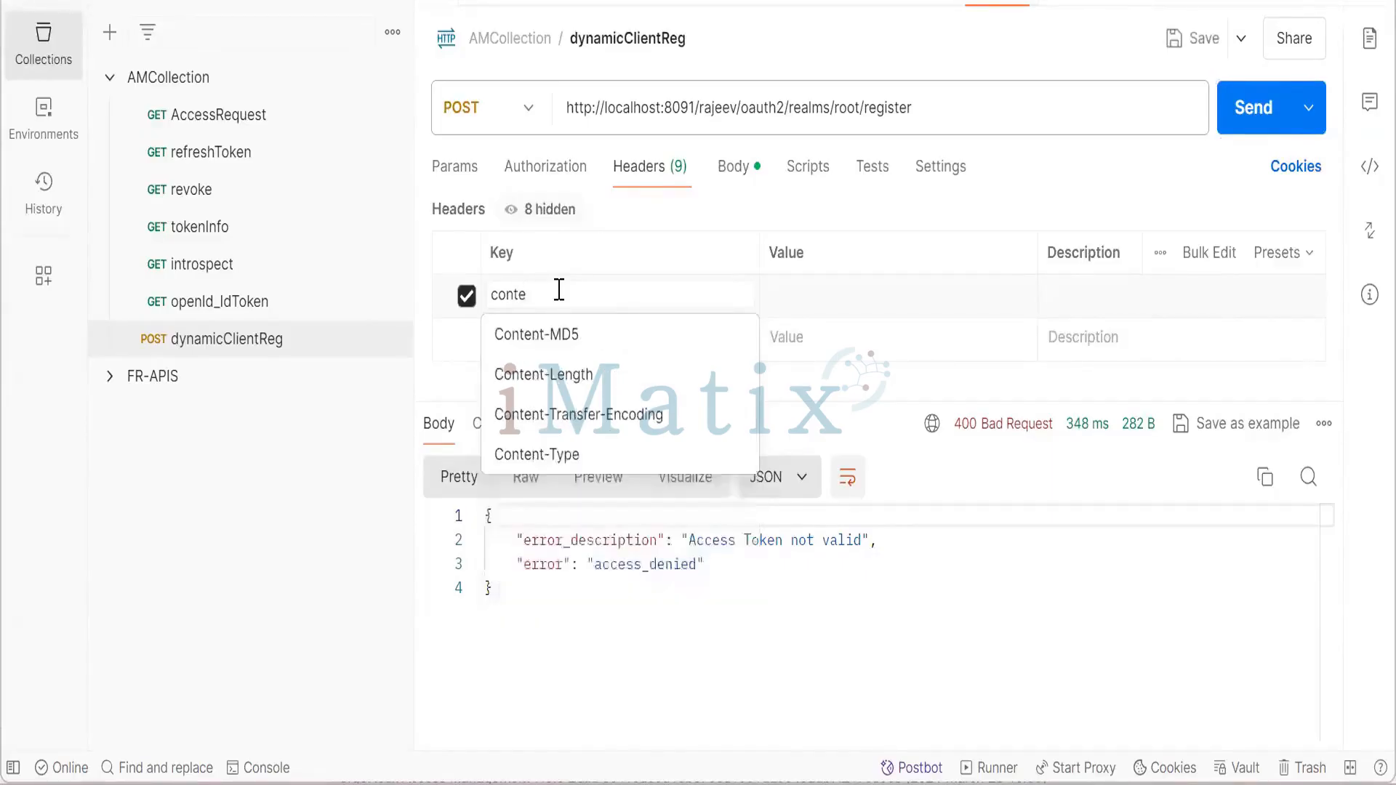
pyautogui.click(574, 454)
pyautogui.click(783, 307)
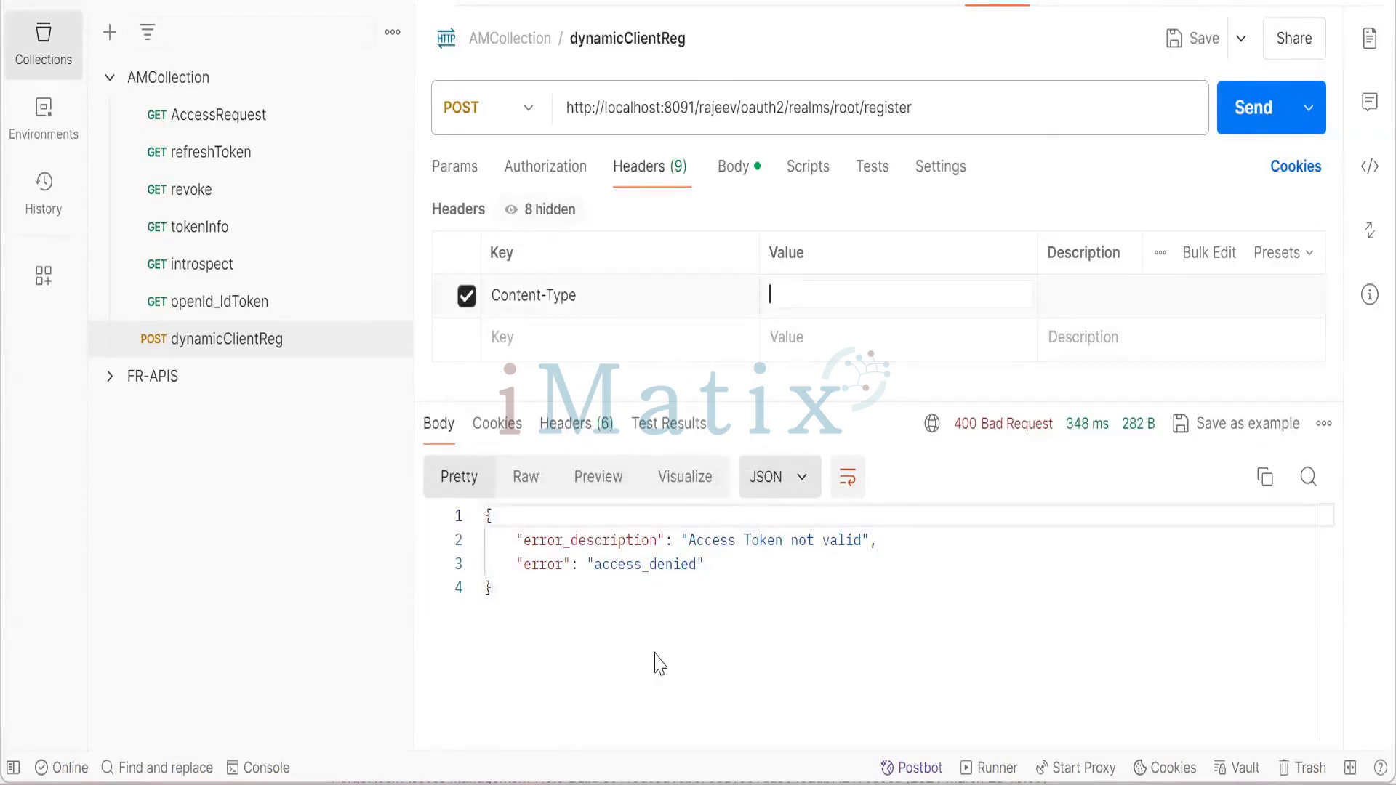
pyautogui.click(673, 382)
pyautogui.click(795, 298)
pyautogui.write('application/json')
pyautogui.click(847, 361)
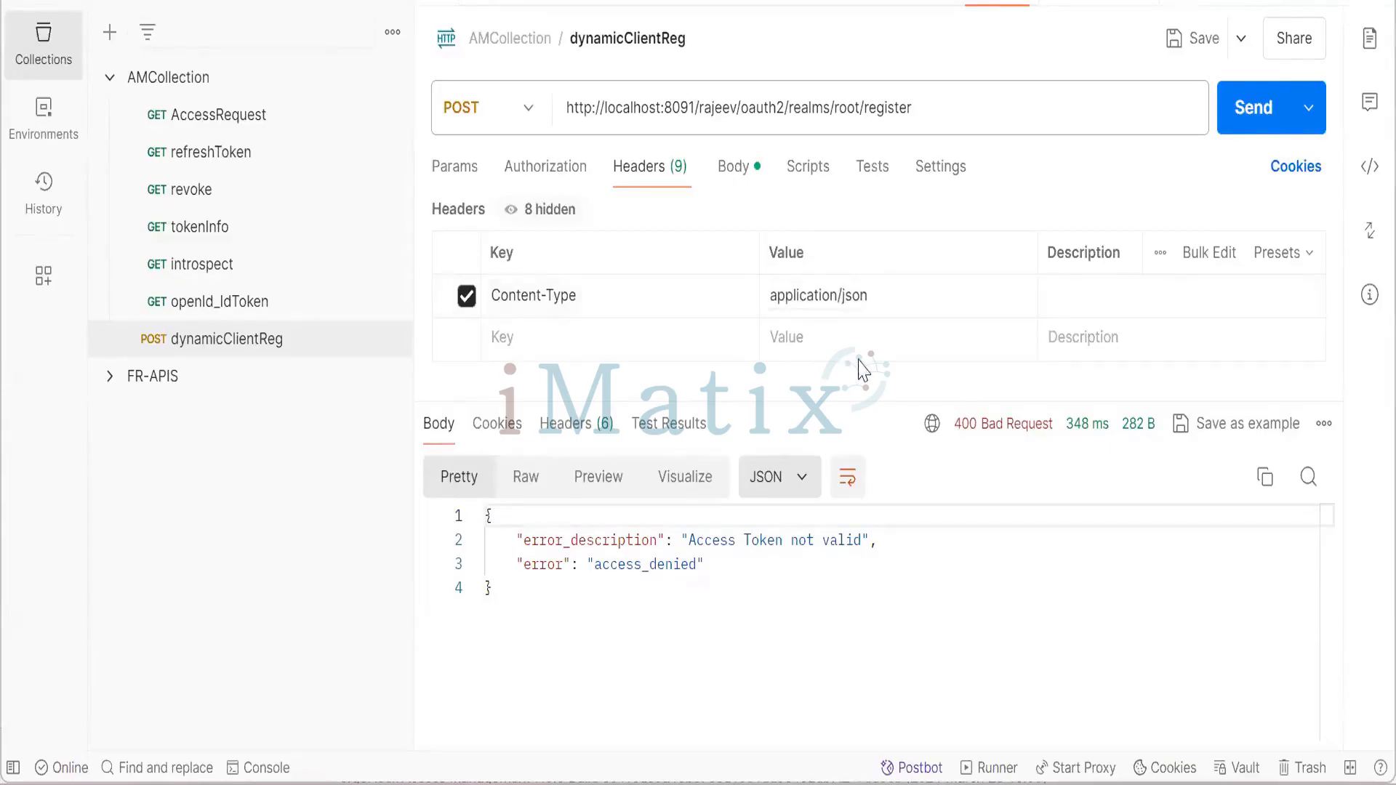
pyautogui.click(1245, 115)
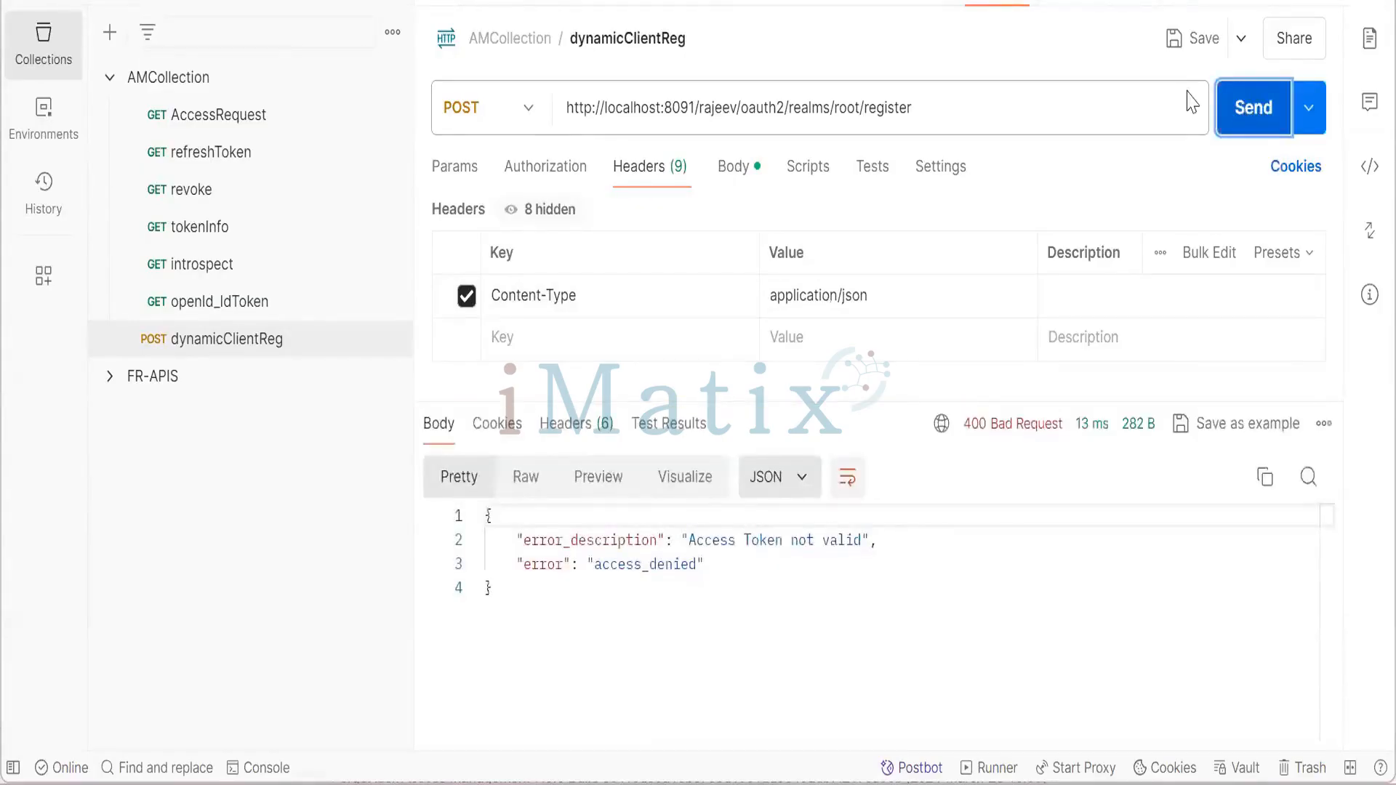
# Resend the dynamicClientReg request and check its authorization, query parameters and JSON body.
pyautogui.click(1237, 115)
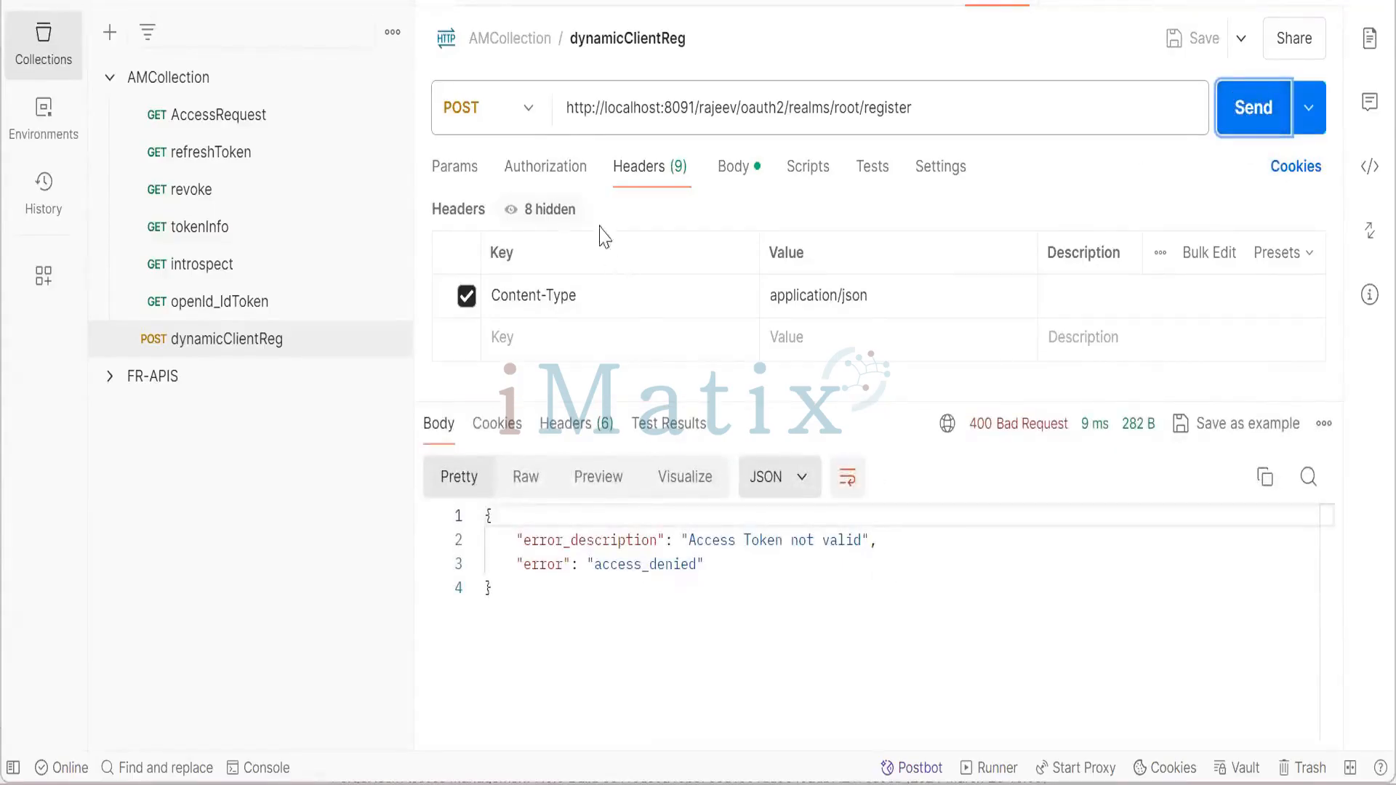
pyautogui.click(554, 182)
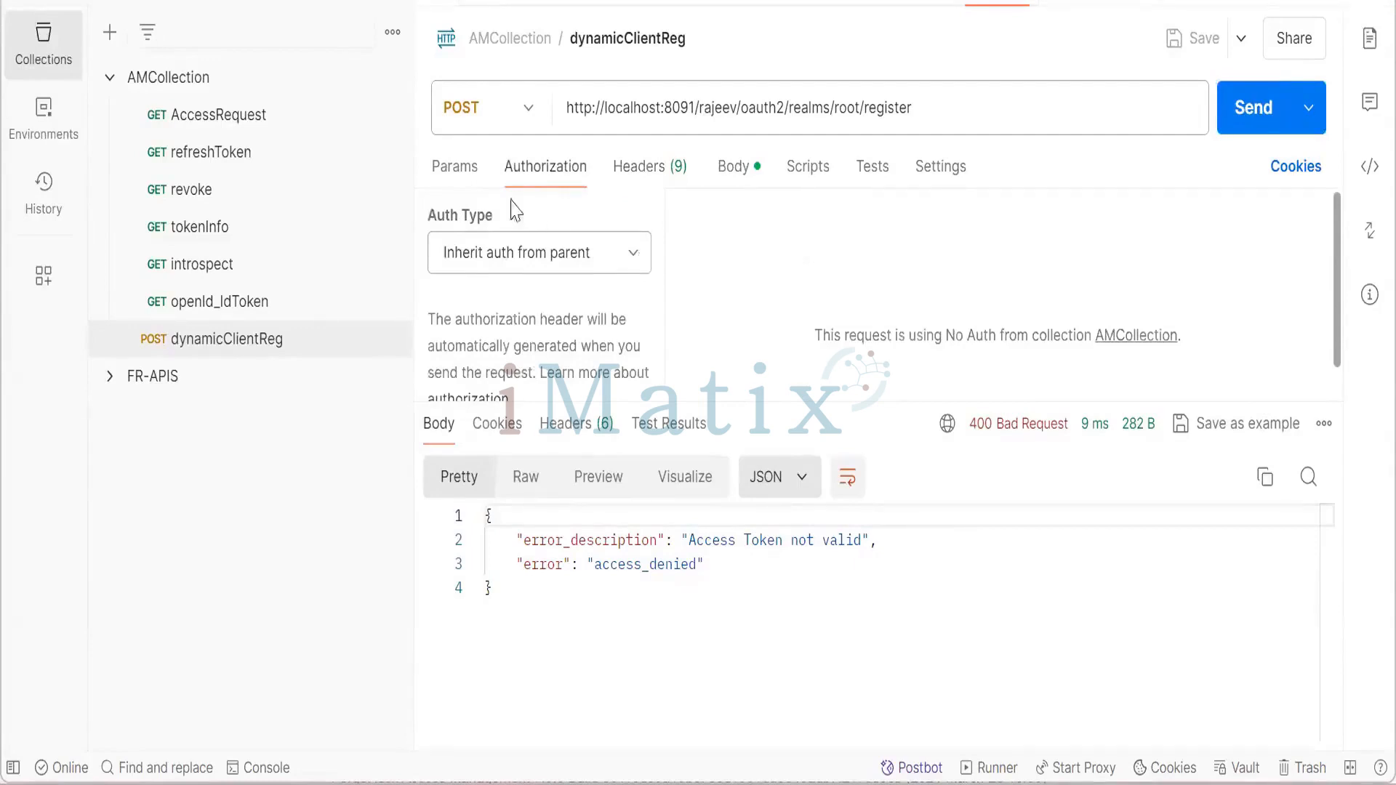
pyautogui.click(461, 179)
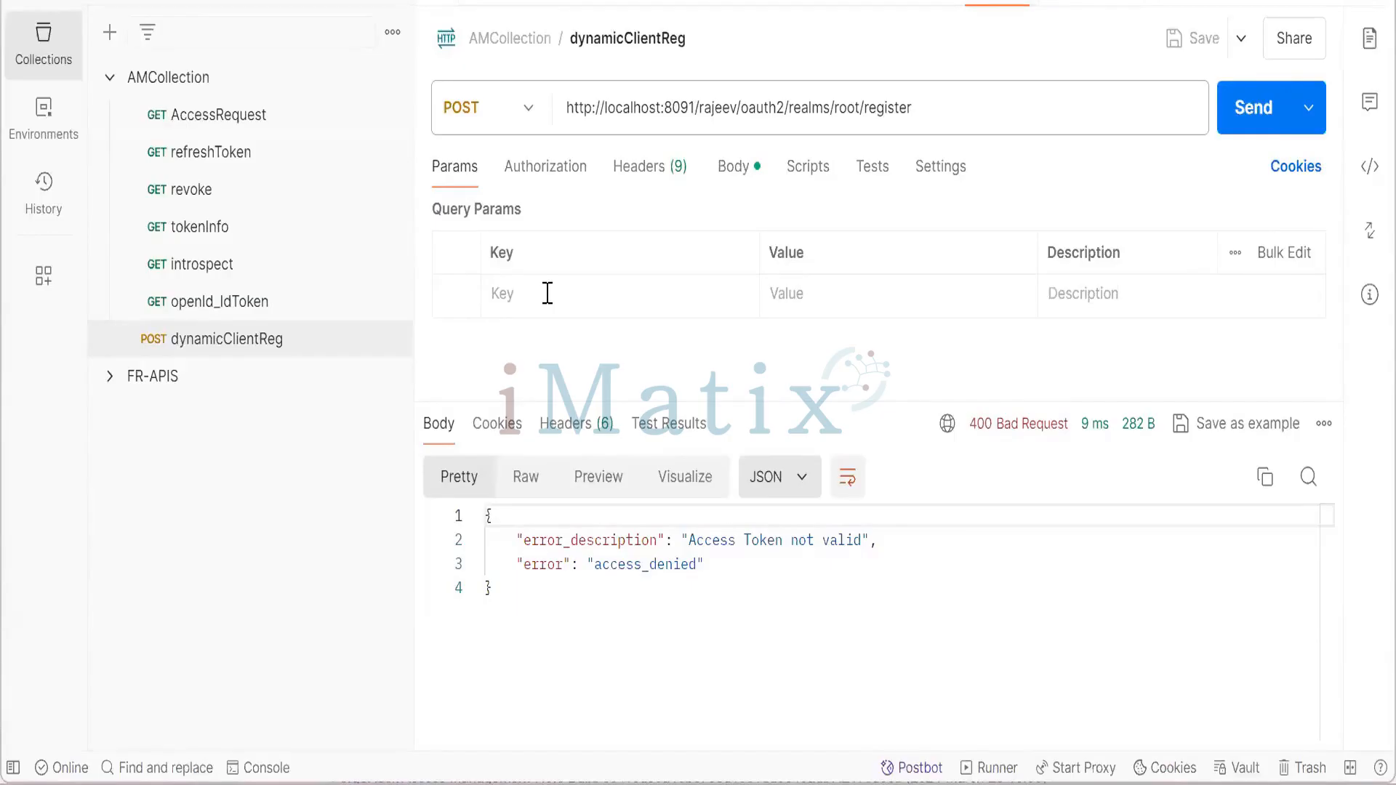
pyautogui.click(736, 175)
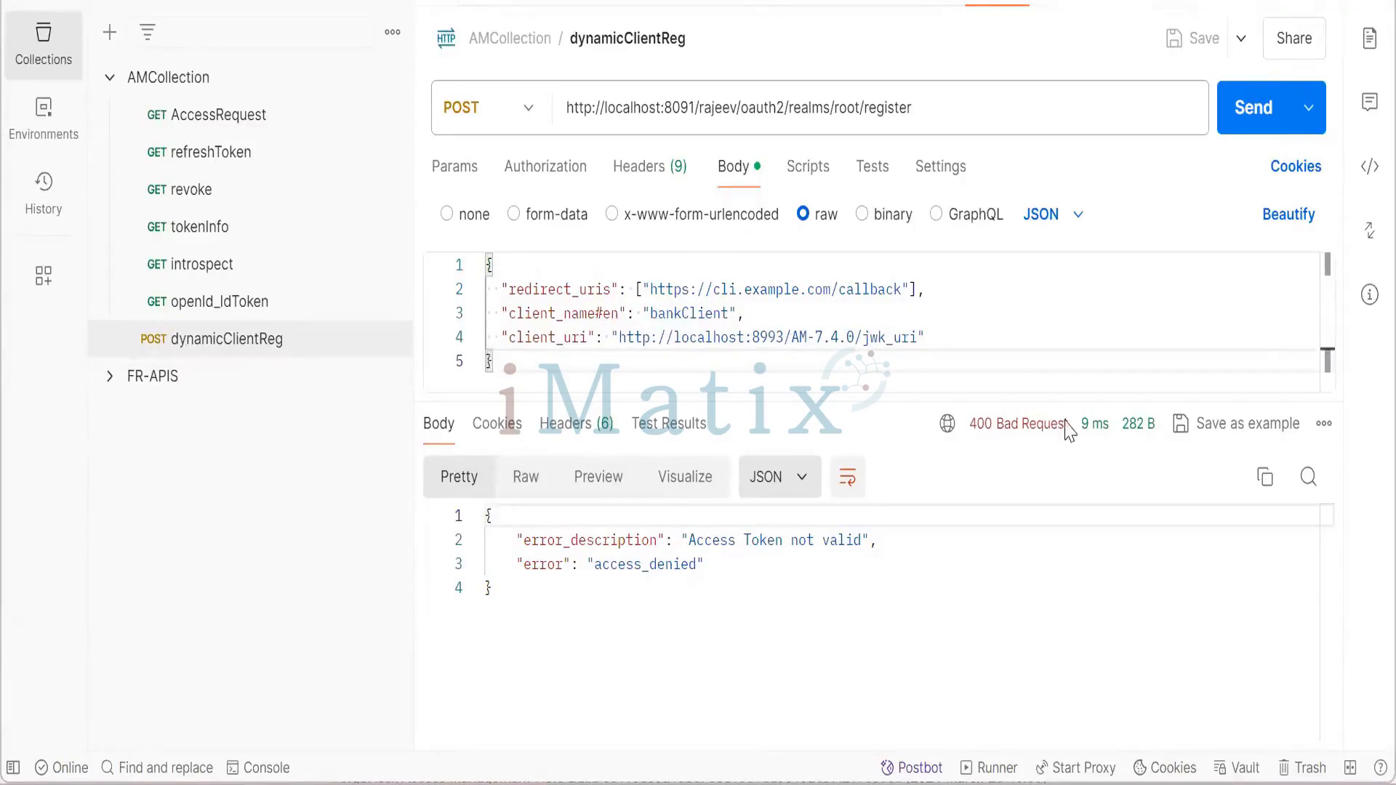
# Switch to the AM console, disable Allow Open Dynamic Client Registration in the open OAuth2 Provider service, and save the changes.
pyautogui.hotkey('alt', 'Tab')
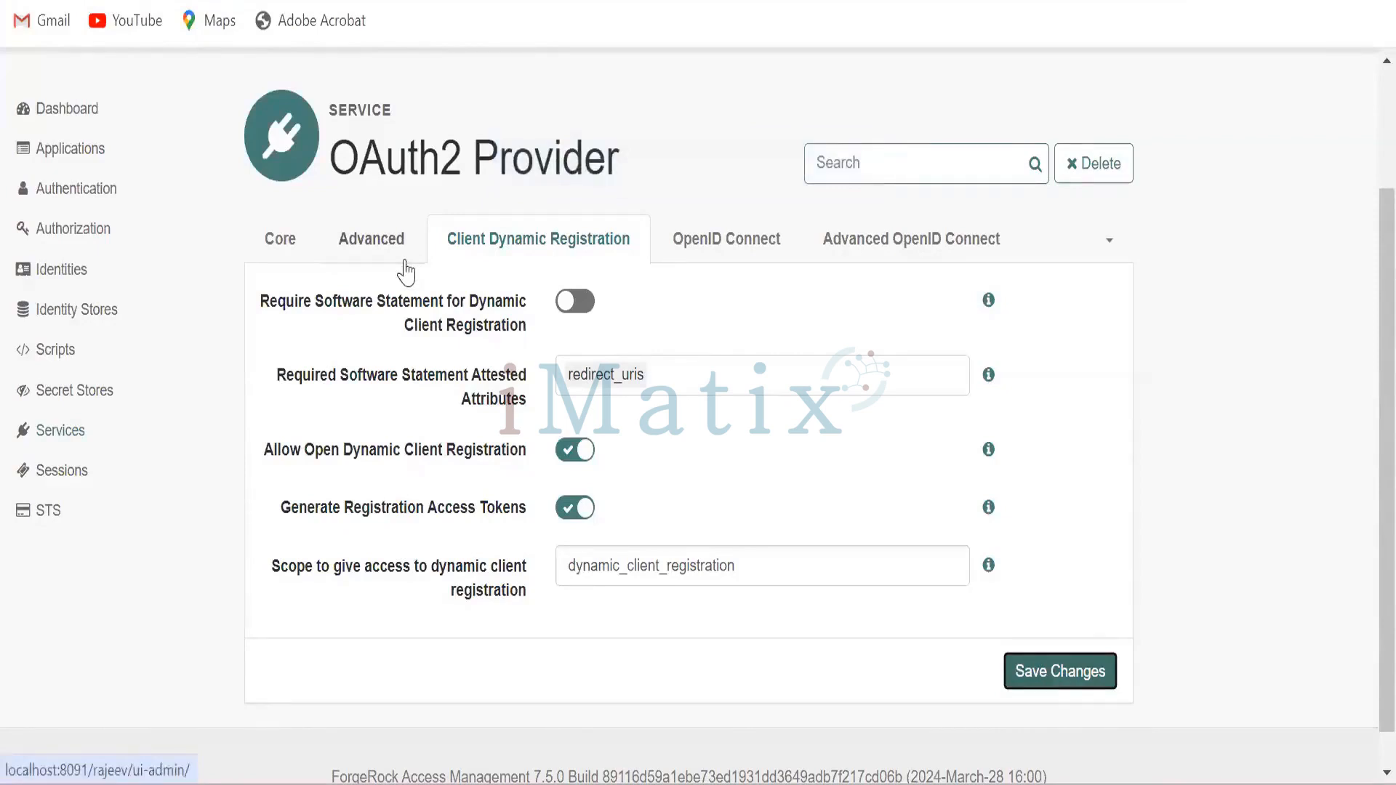
pyautogui.click(569, 451)
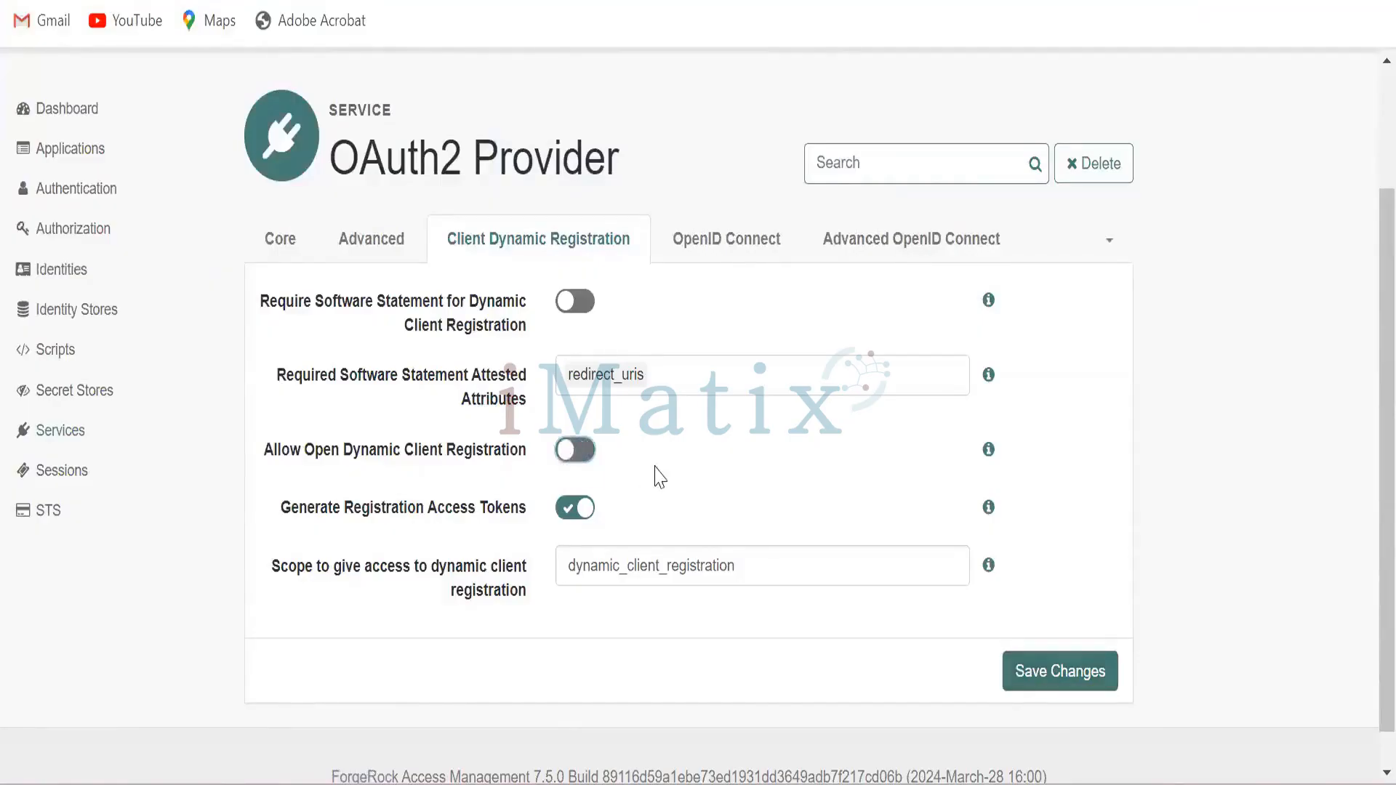
pyautogui.click(1032, 677)
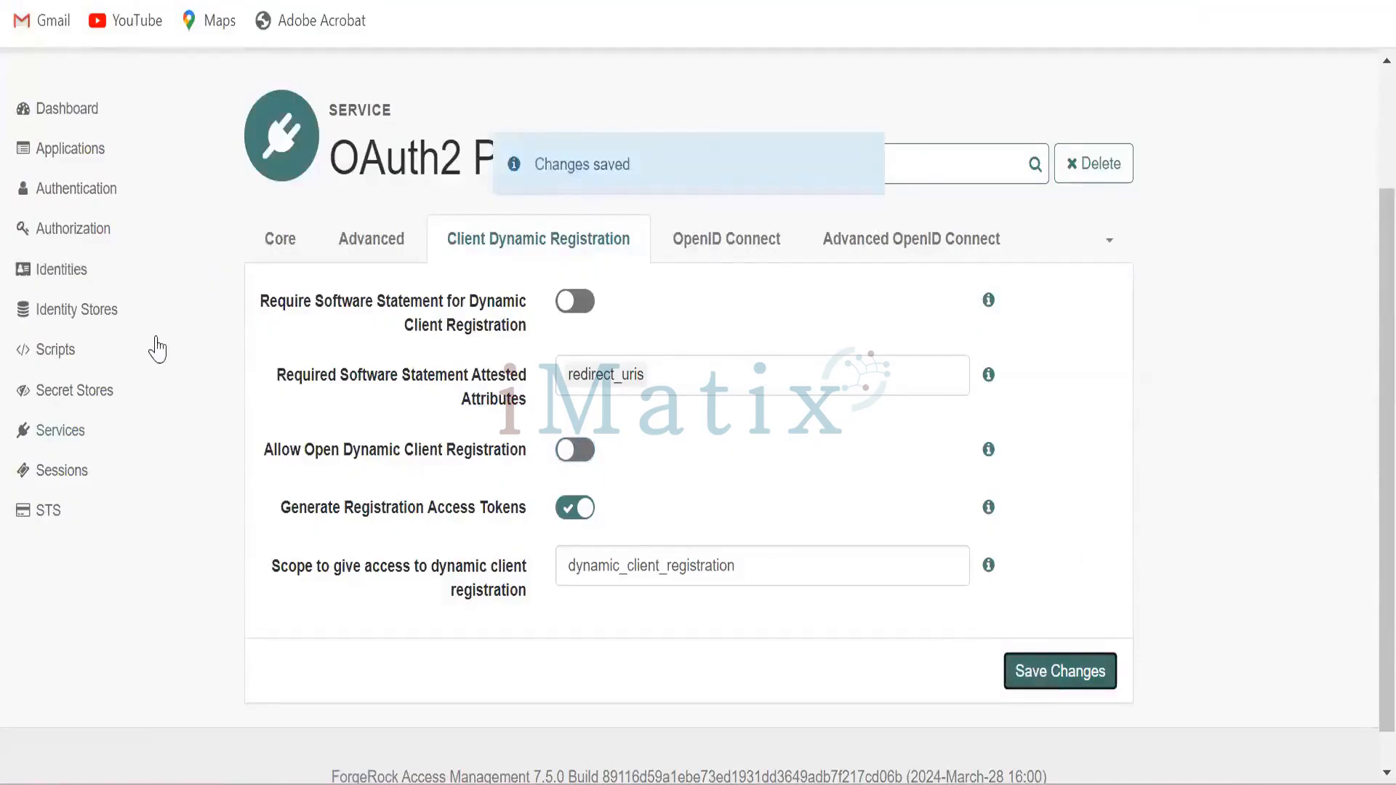
# In the Top Level Realm's OAuth2 Provider service, enable Allow Open Dynamic Client Registration and save the changes.
pyautogui.scroll(3, 163, 331)
pyautogui.click(255, 102)
pyautogui.click(280, 163)
pyautogui.click(274, 574)
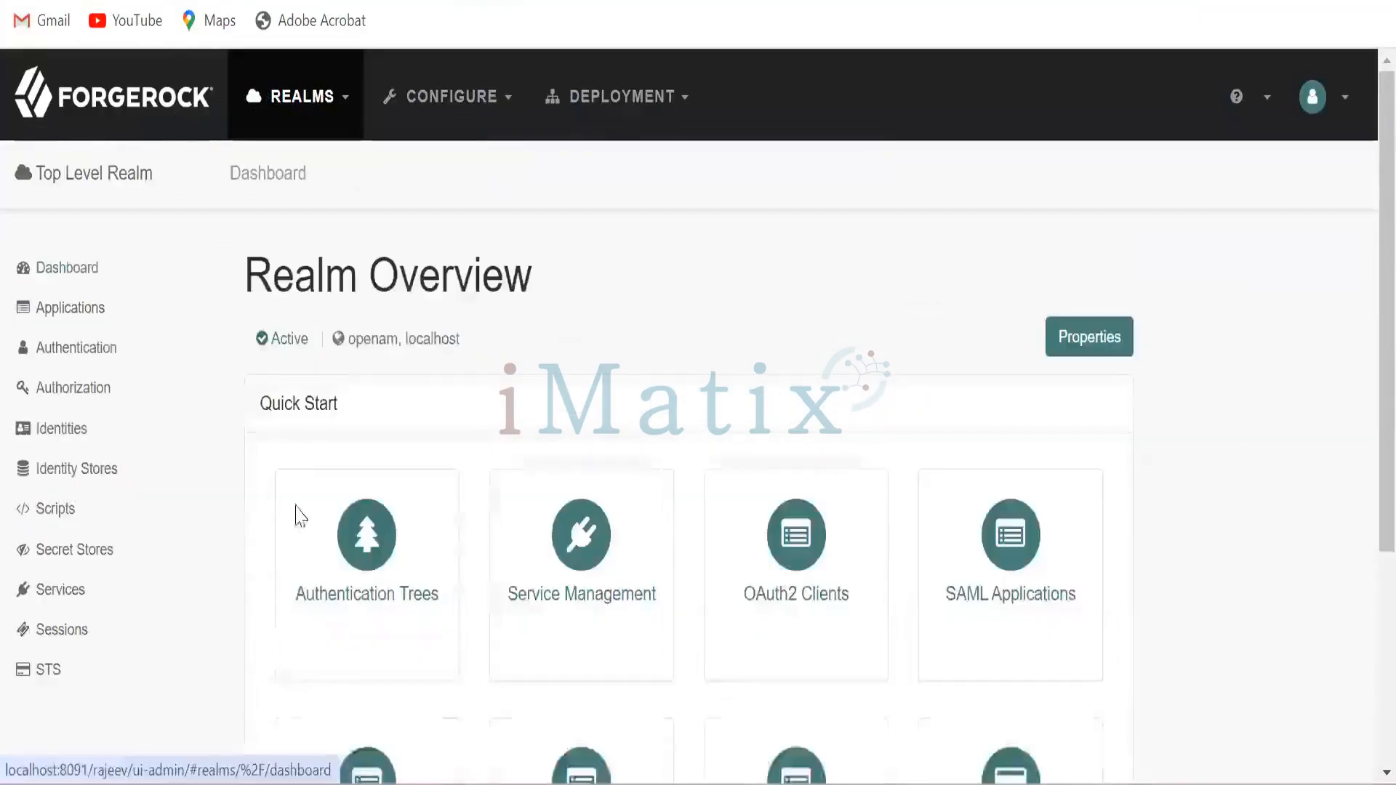
pyautogui.click(81, 598)
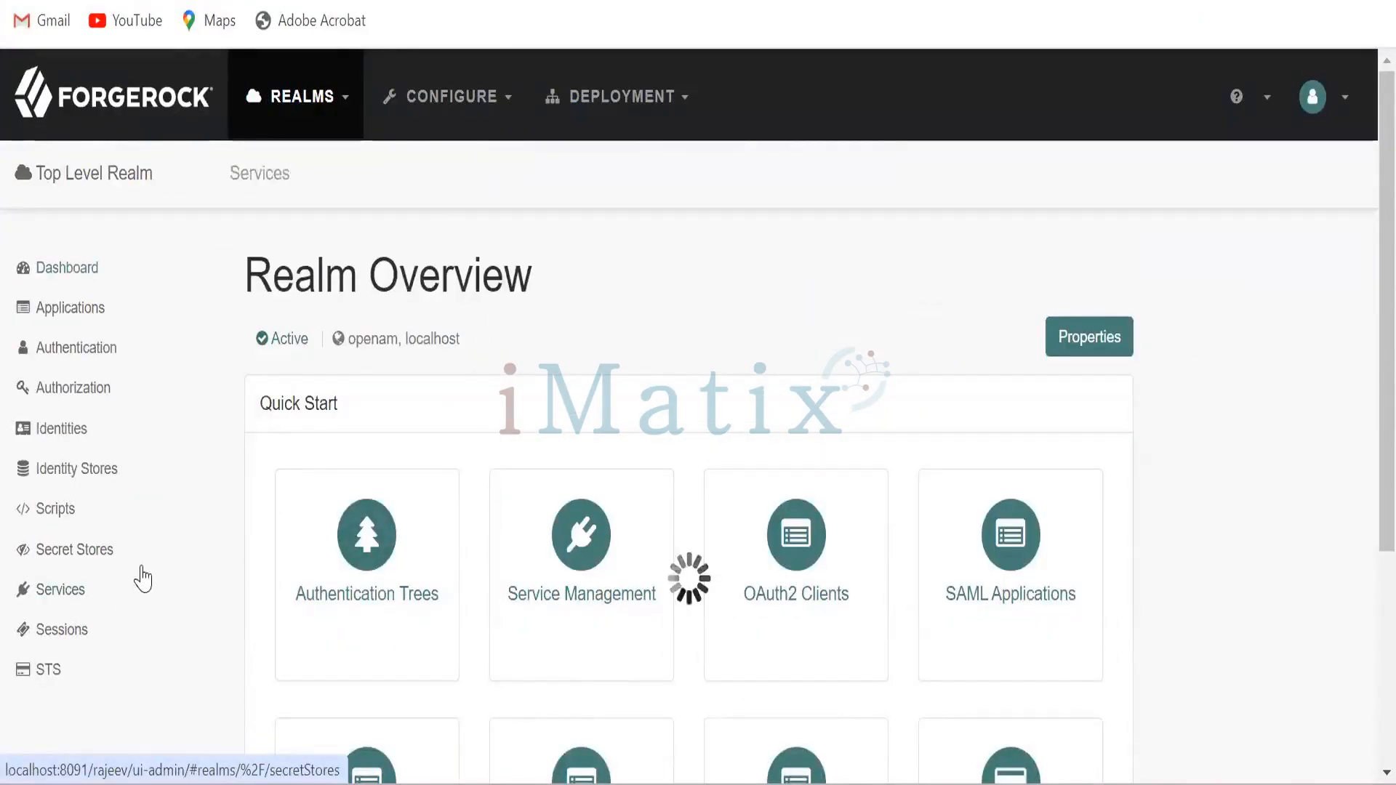
pyautogui.scroll(-4, 331, 580)
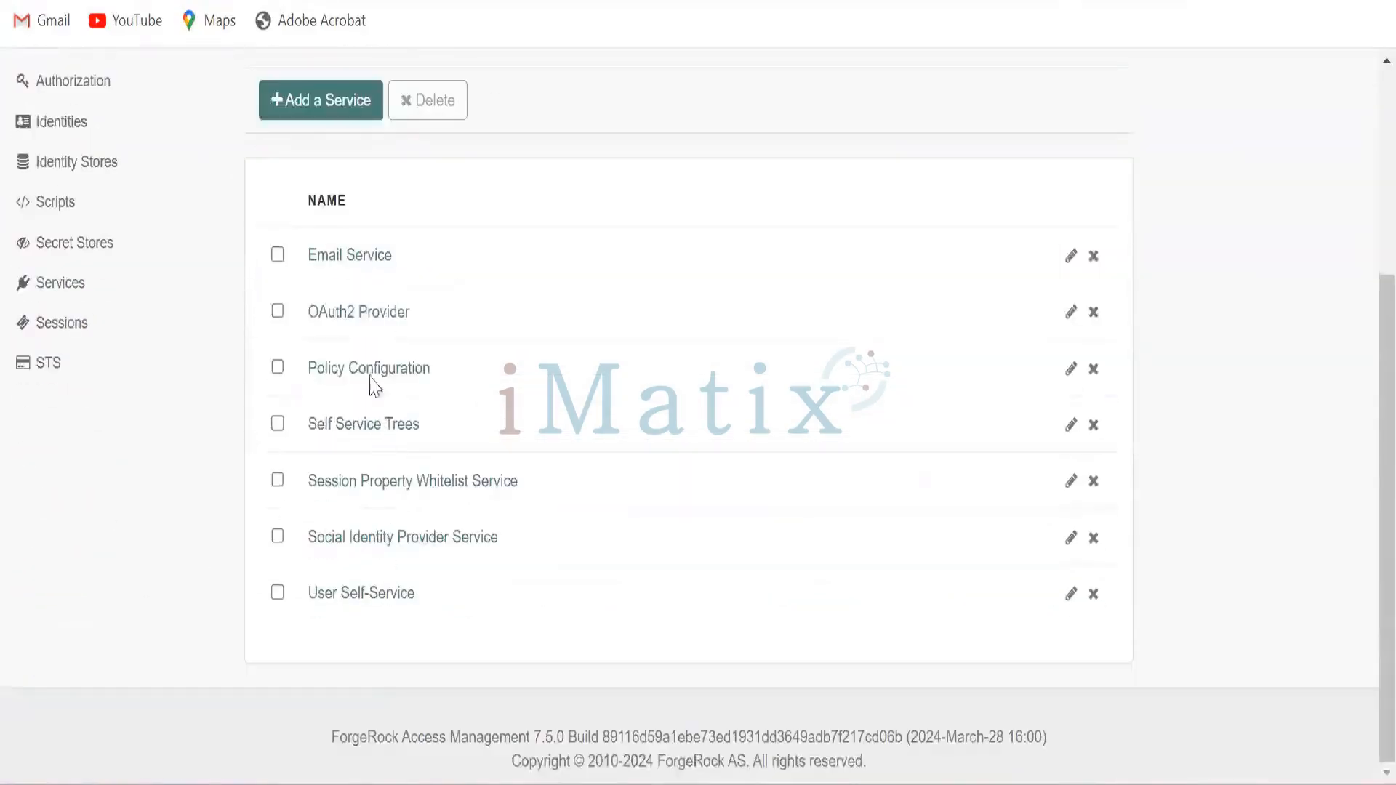
pyautogui.click(366, 320)
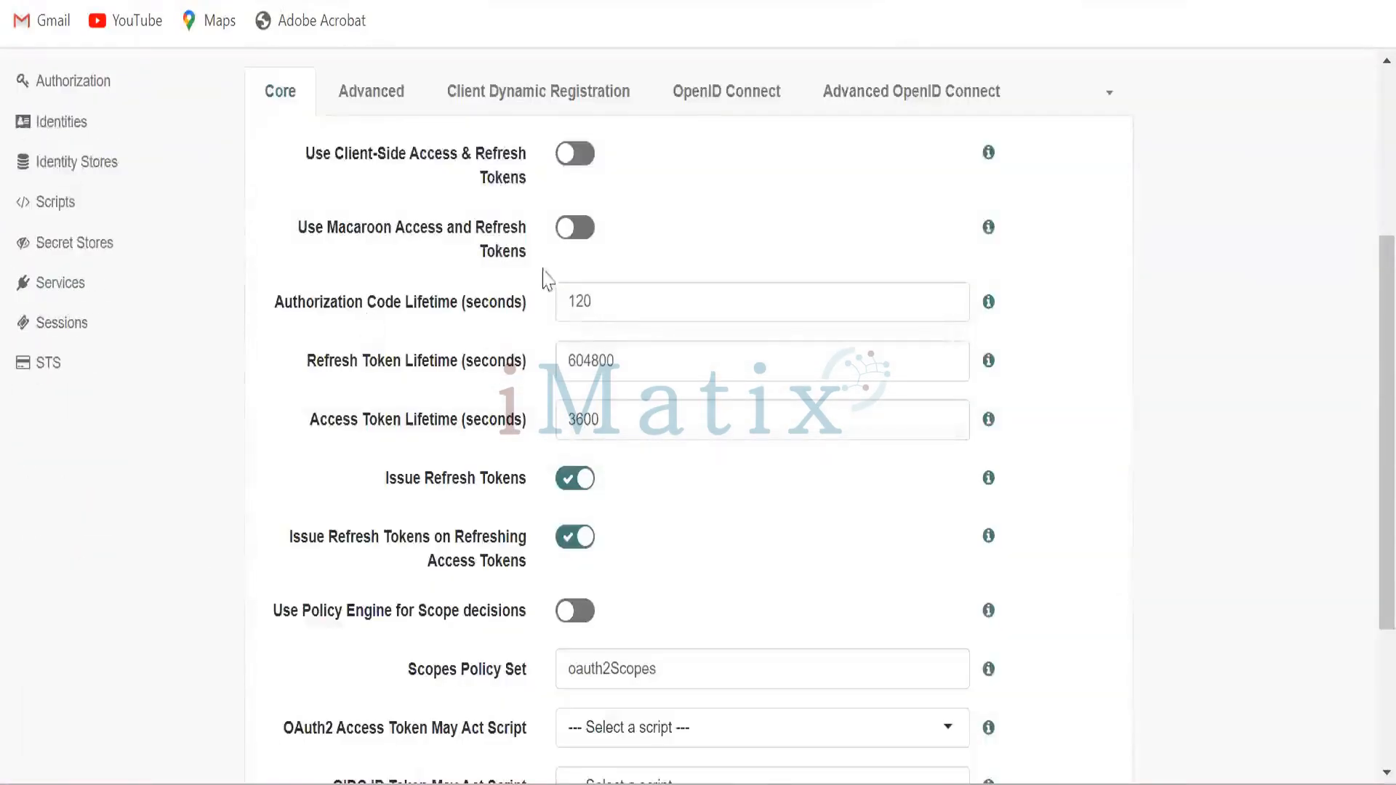
pyautogui.click(530, 93)
pyautogui.click(574, 409)
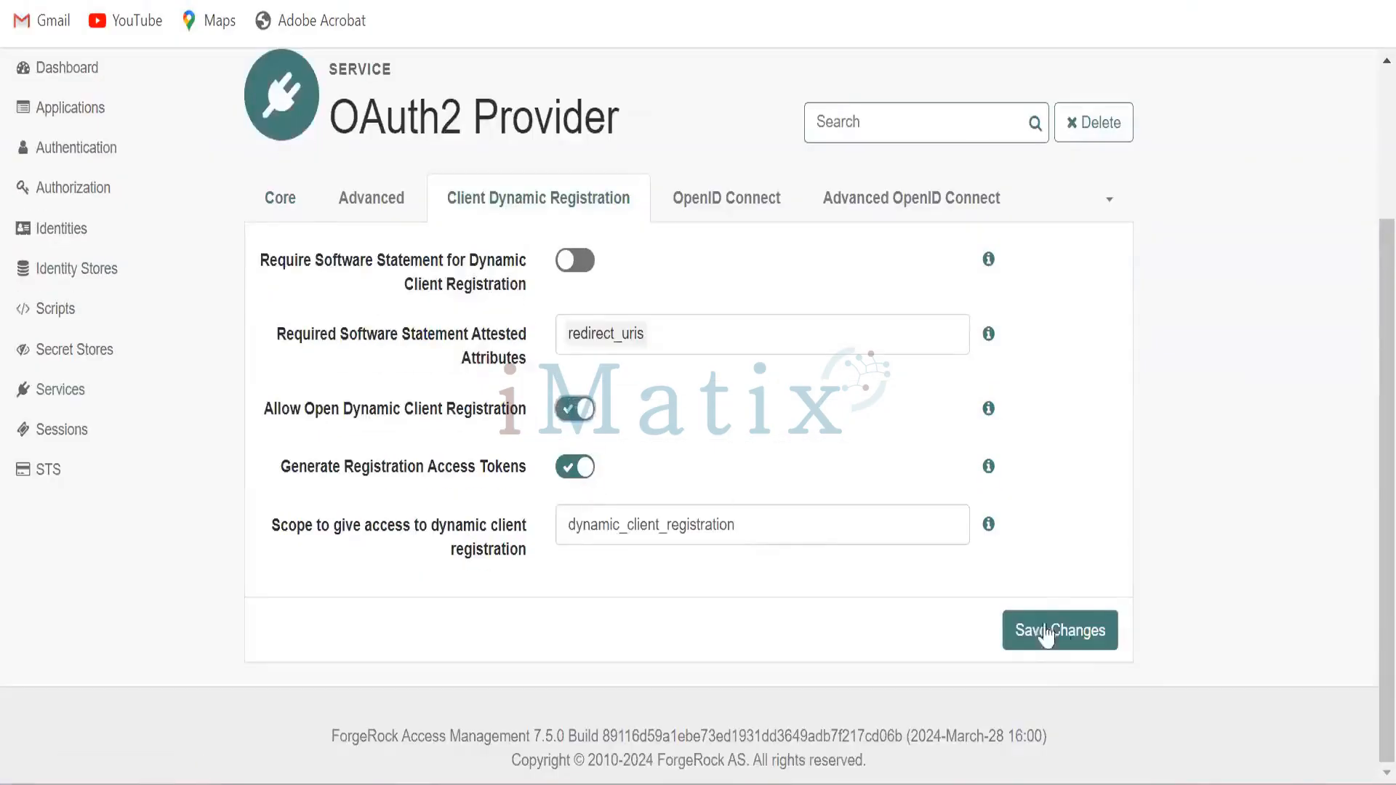
pyautogui.click(1085, 637)
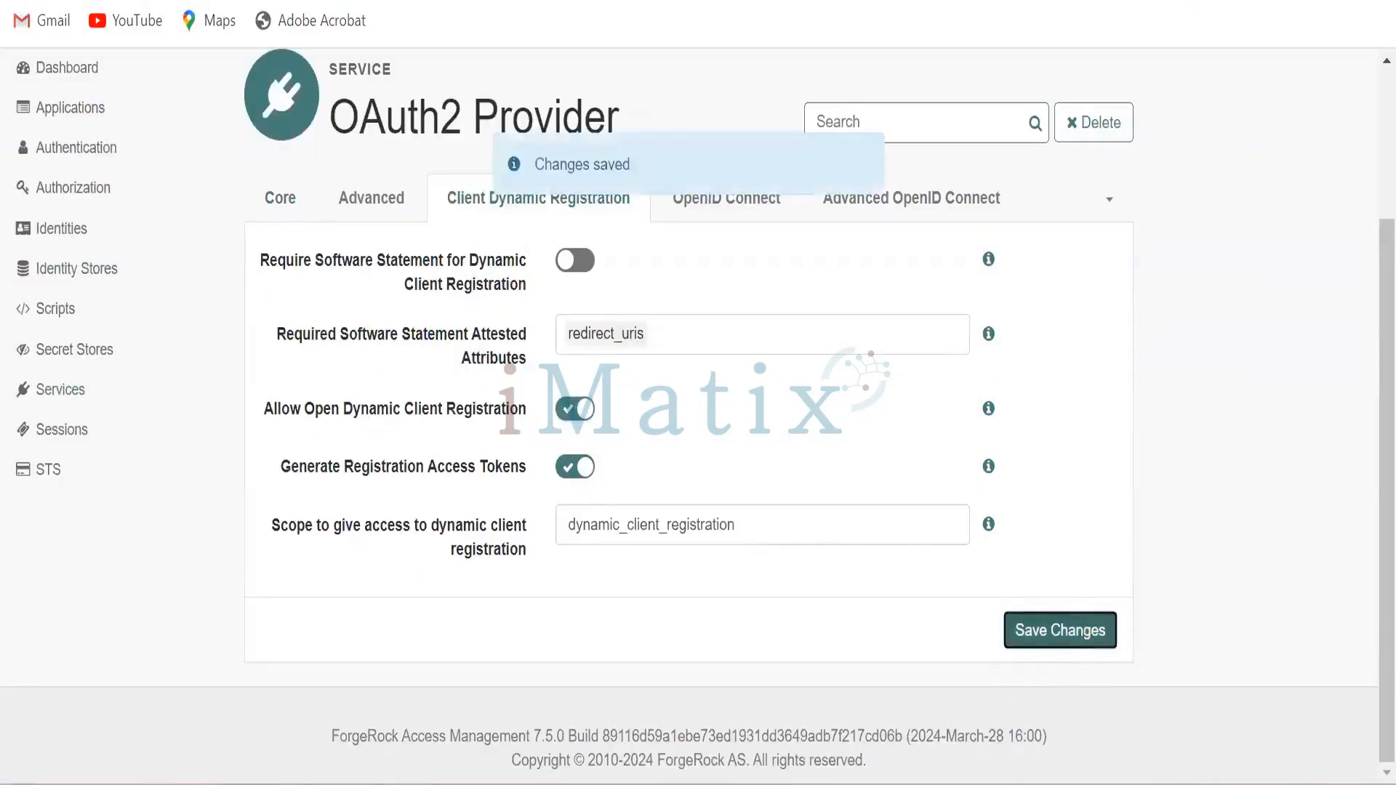
# Switch to Postman, send the dynamicClientReg request again and look through the start of its response.
pyautogui.click(861, 784)
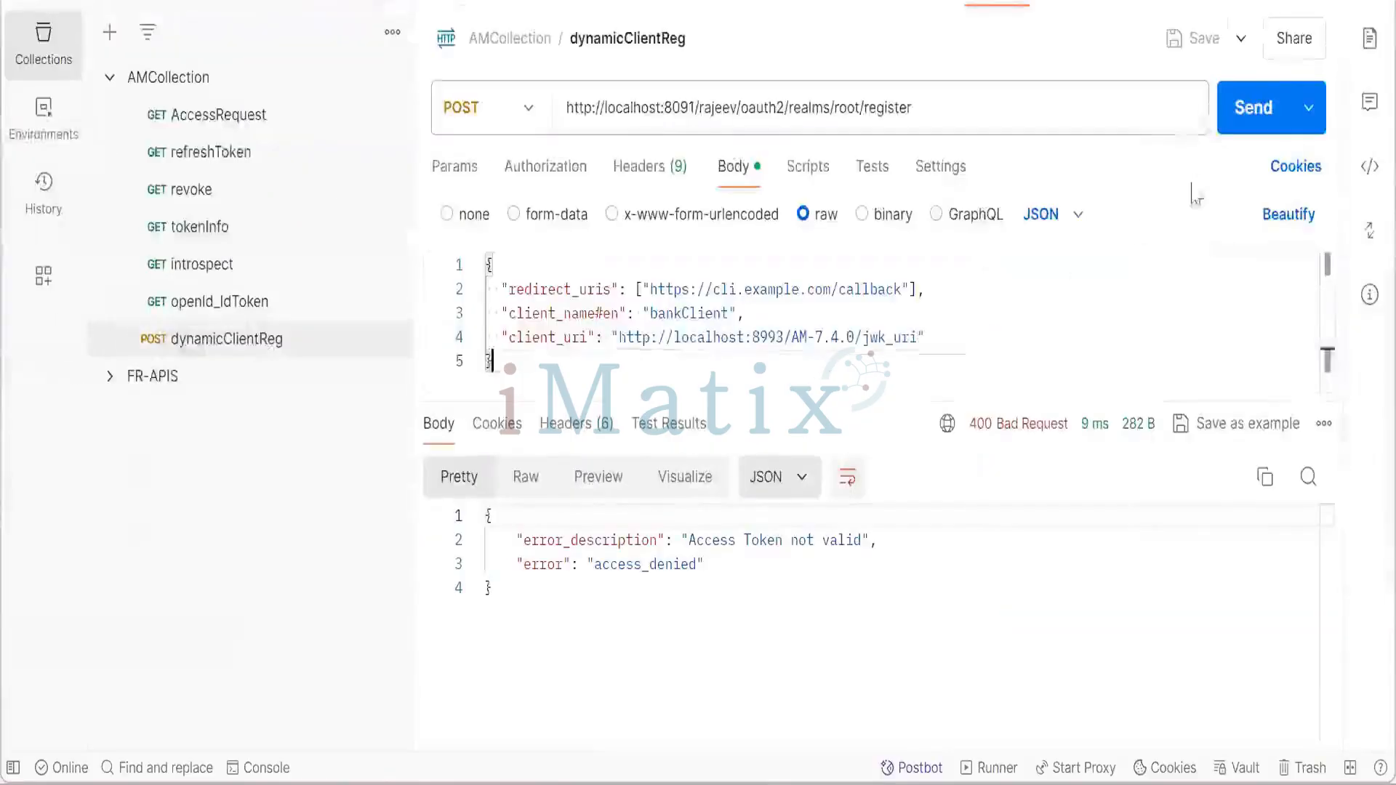
pyautogui.click(1256, 106)
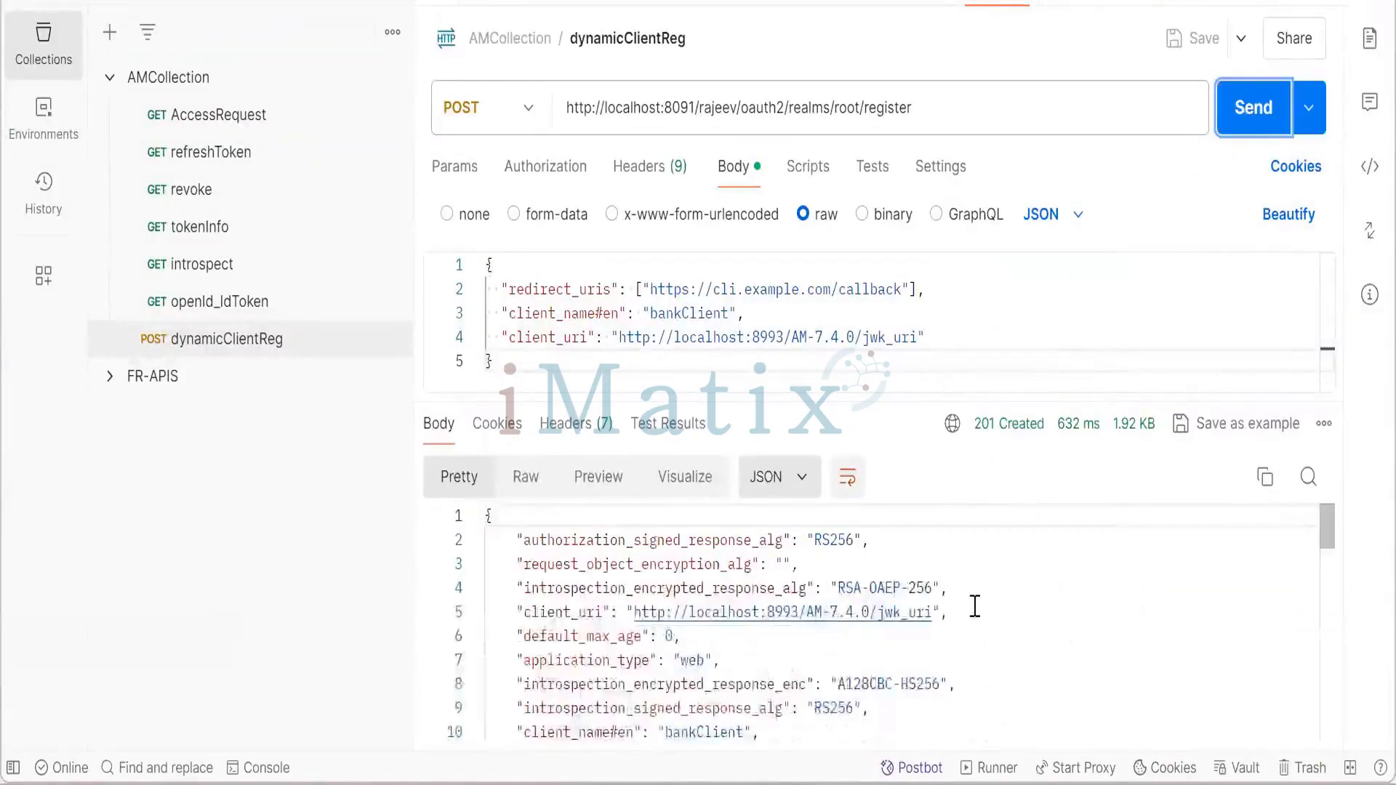
pyautogui.scroll(-2, 979, 618)
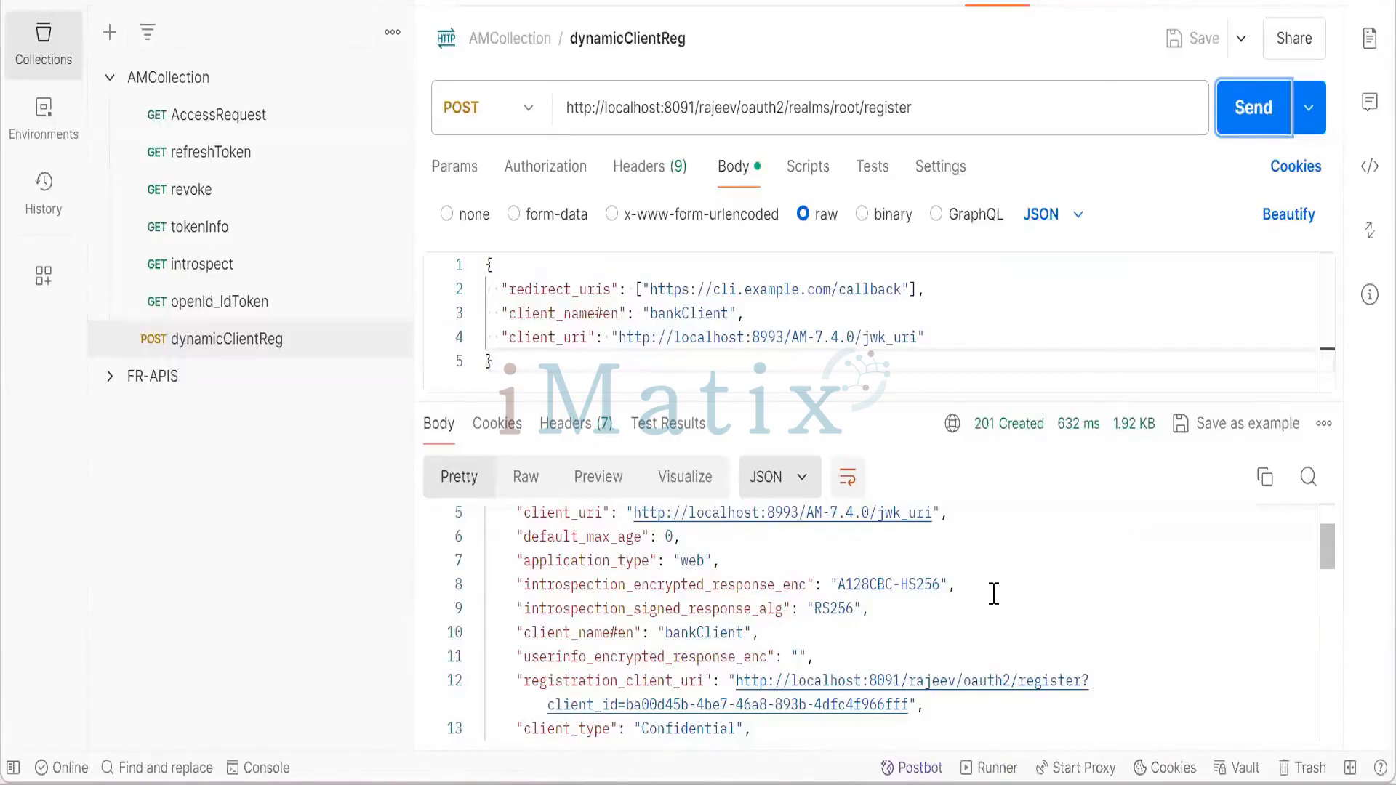
# Copy the entire JSON response, including the client secret and registration access token, into an empty document in the text editor.
pyautogui.click(993, 594)
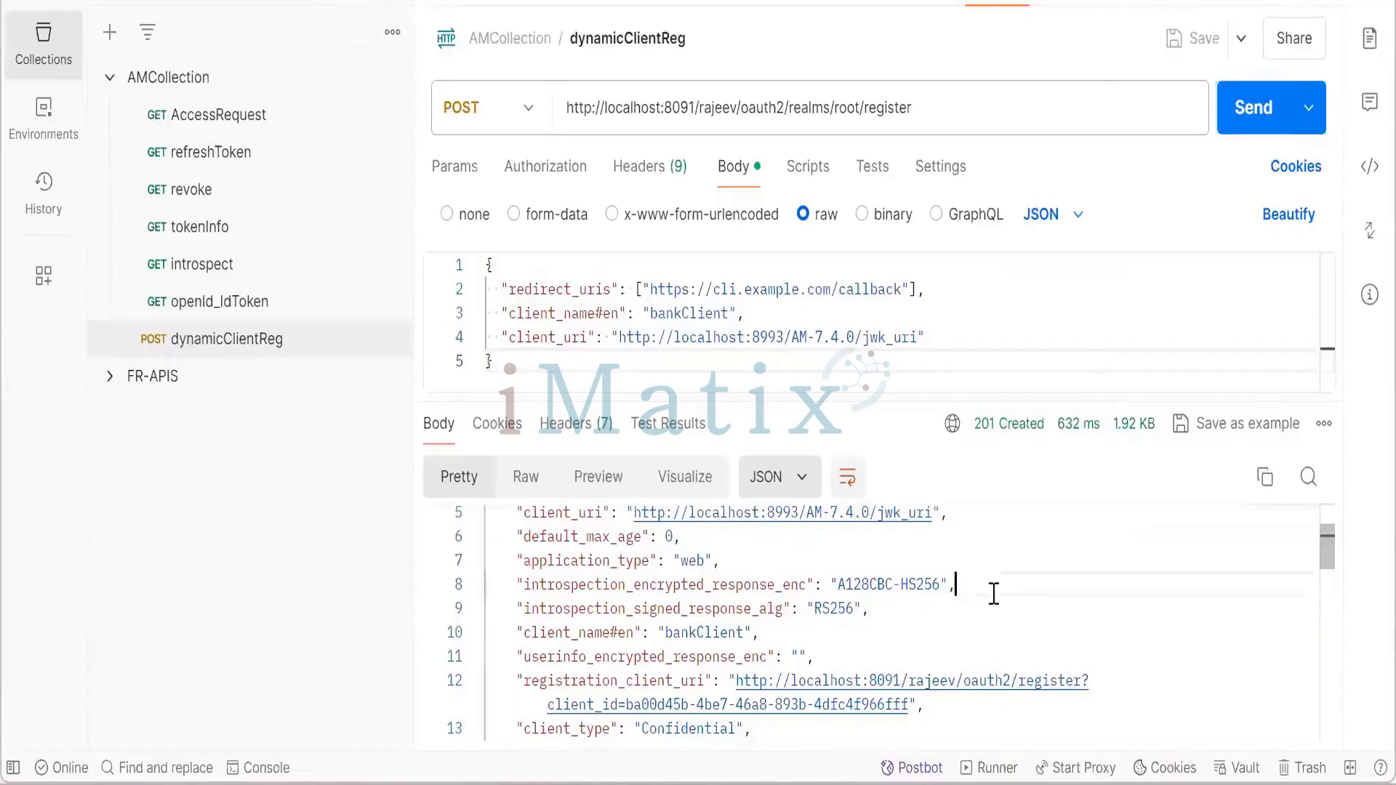
pyautogui.hotkey('ctrl', 'a')
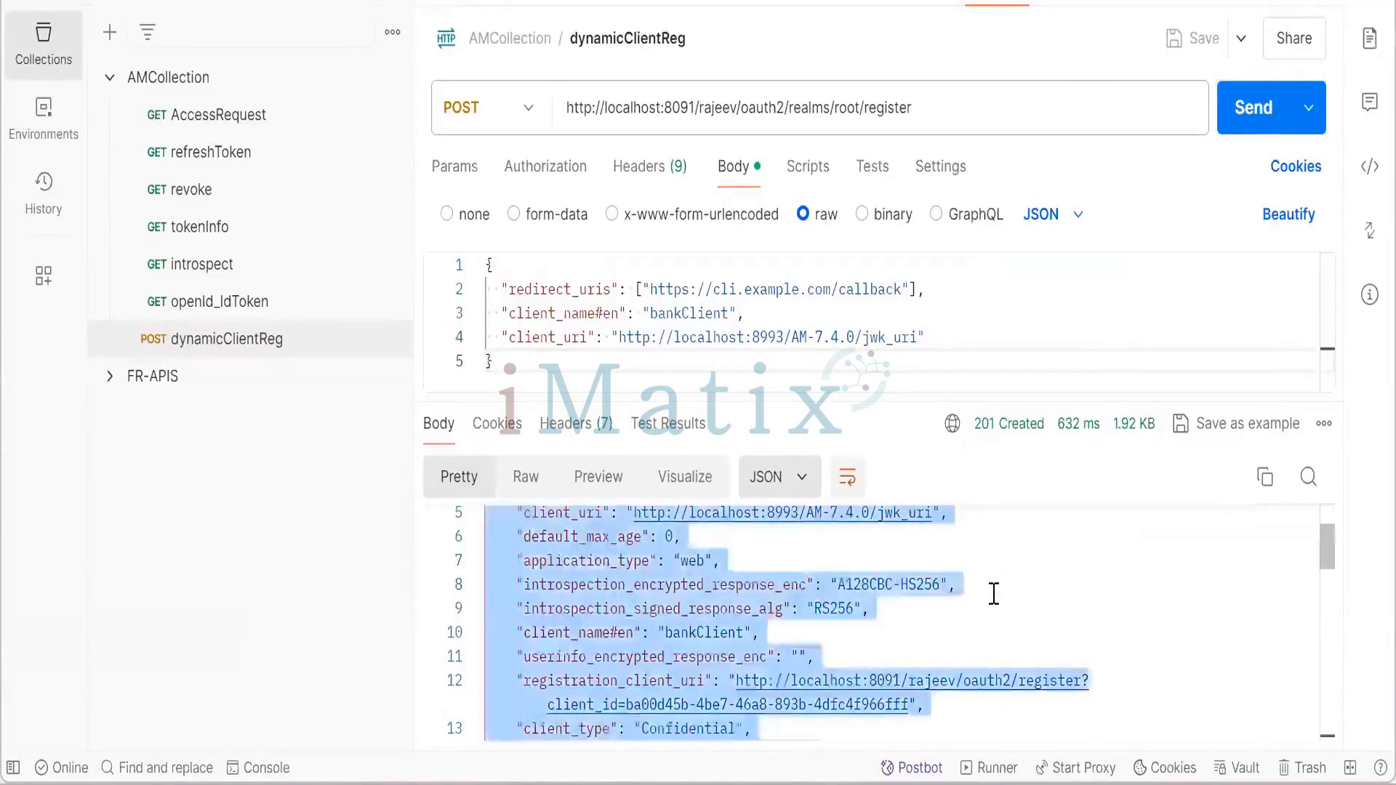
pyautogui.click(781, 740)
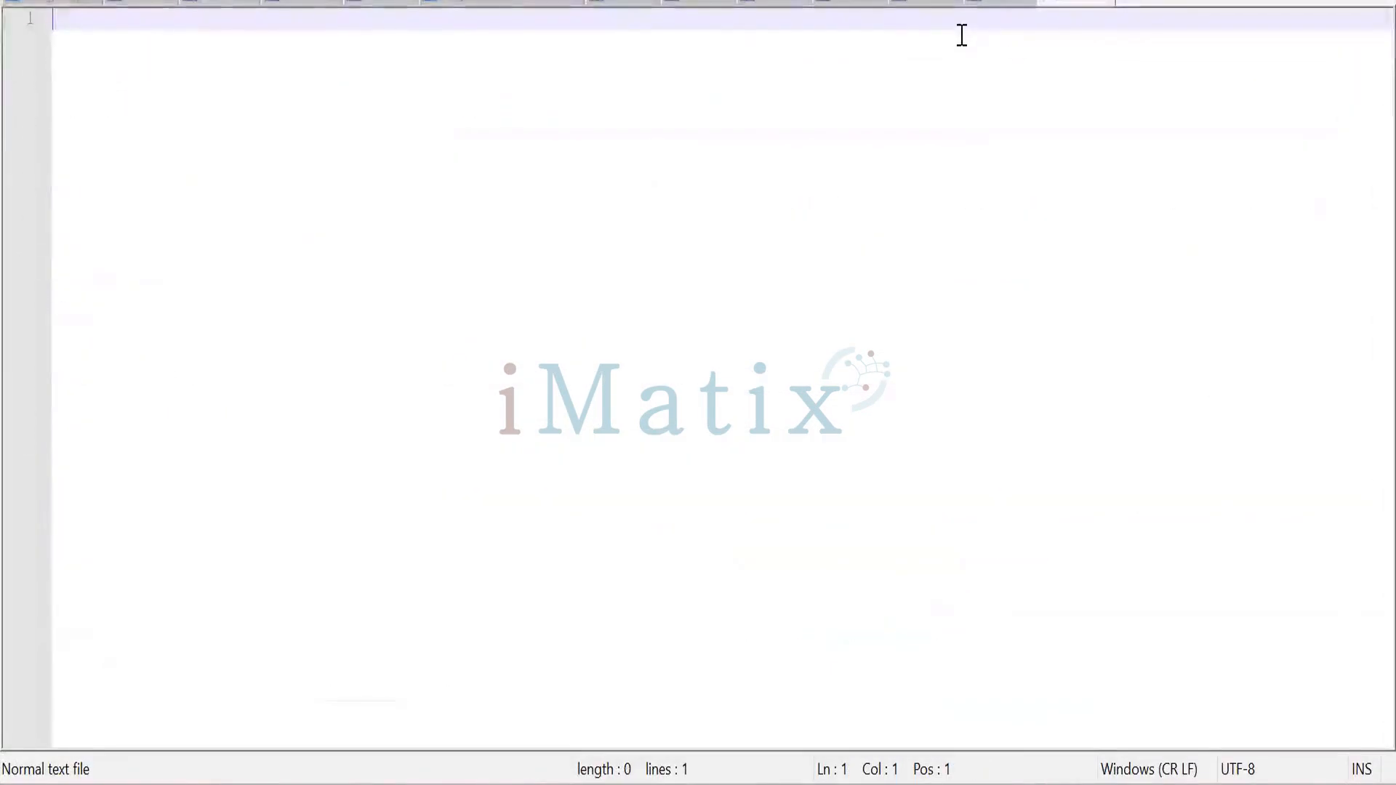
pyautogui.hotkey('ctrl', 'v')
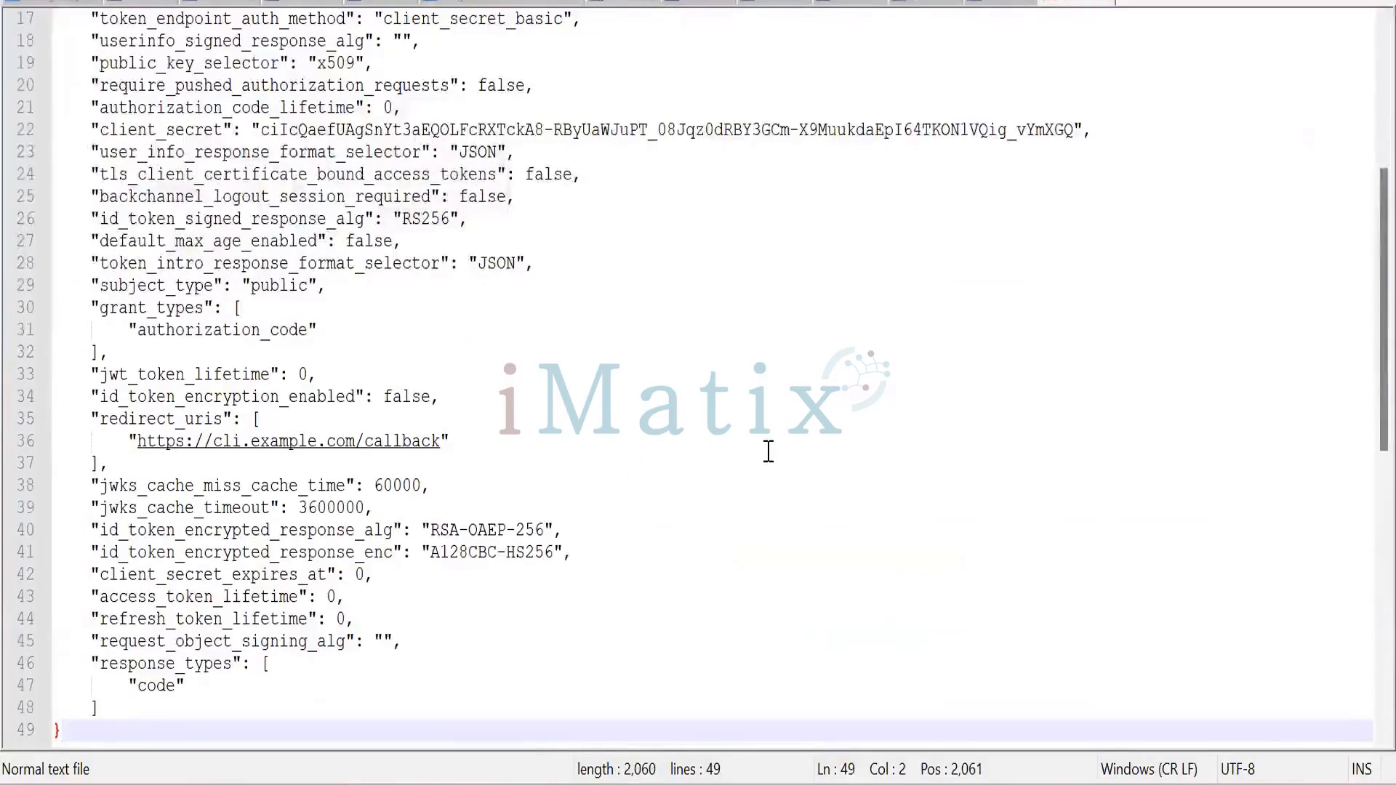
# Read through the pasted registration response, then switch to Postman and check the redirect URI in the request body.
pyautogui.scroll(4, 764, 444)
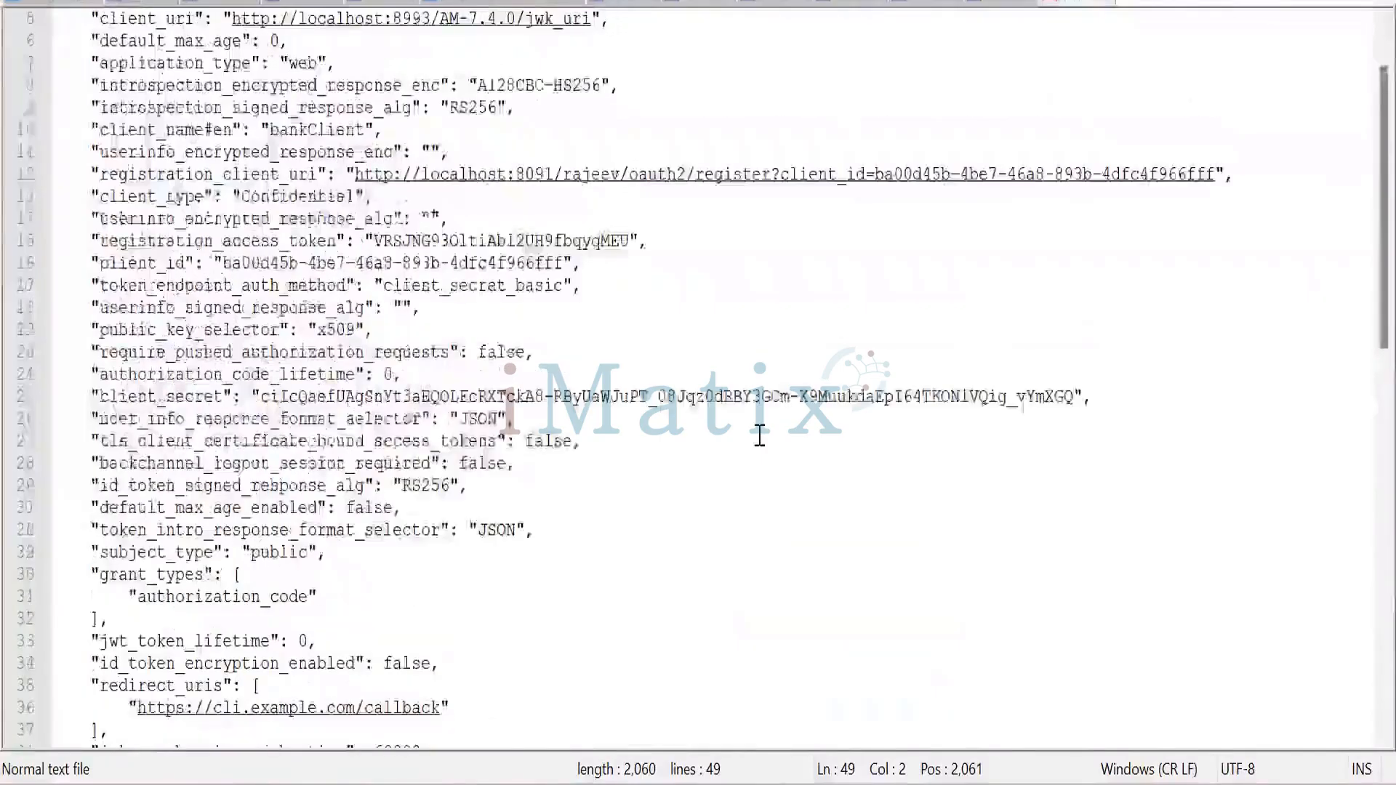
pyautogui.scroll(1, 759, 435)
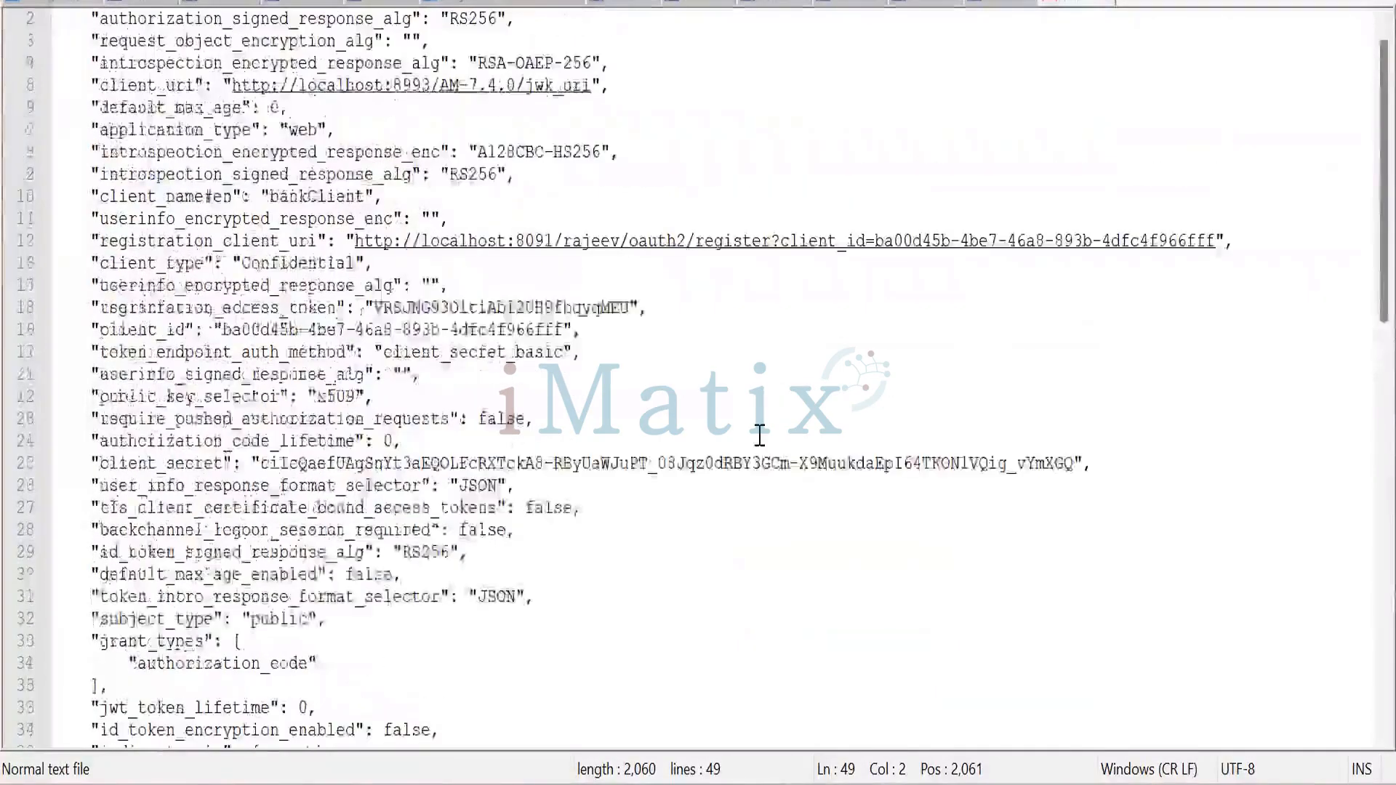
pyautogui.scroll(1, 759, 435)
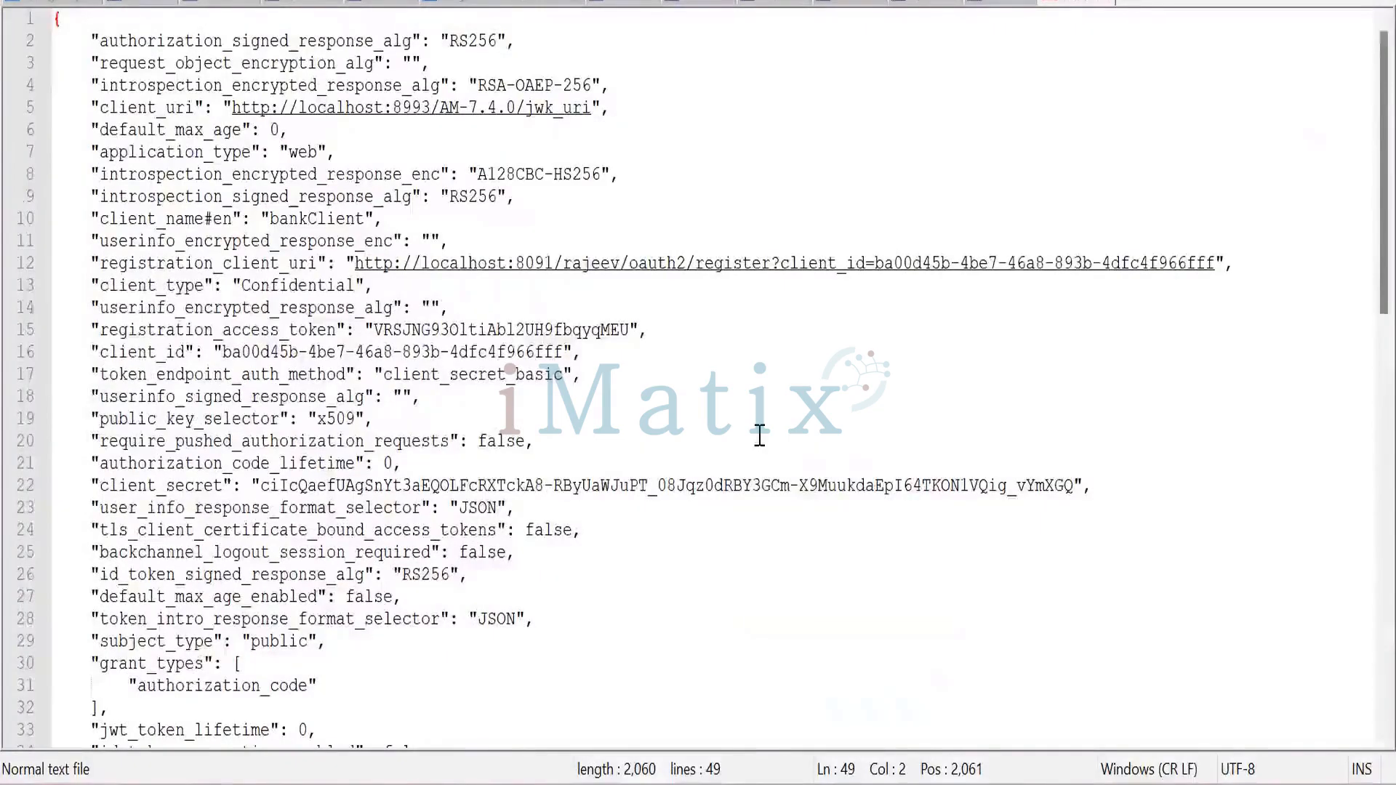
pyautogui.scroll(-6, 760, 435)
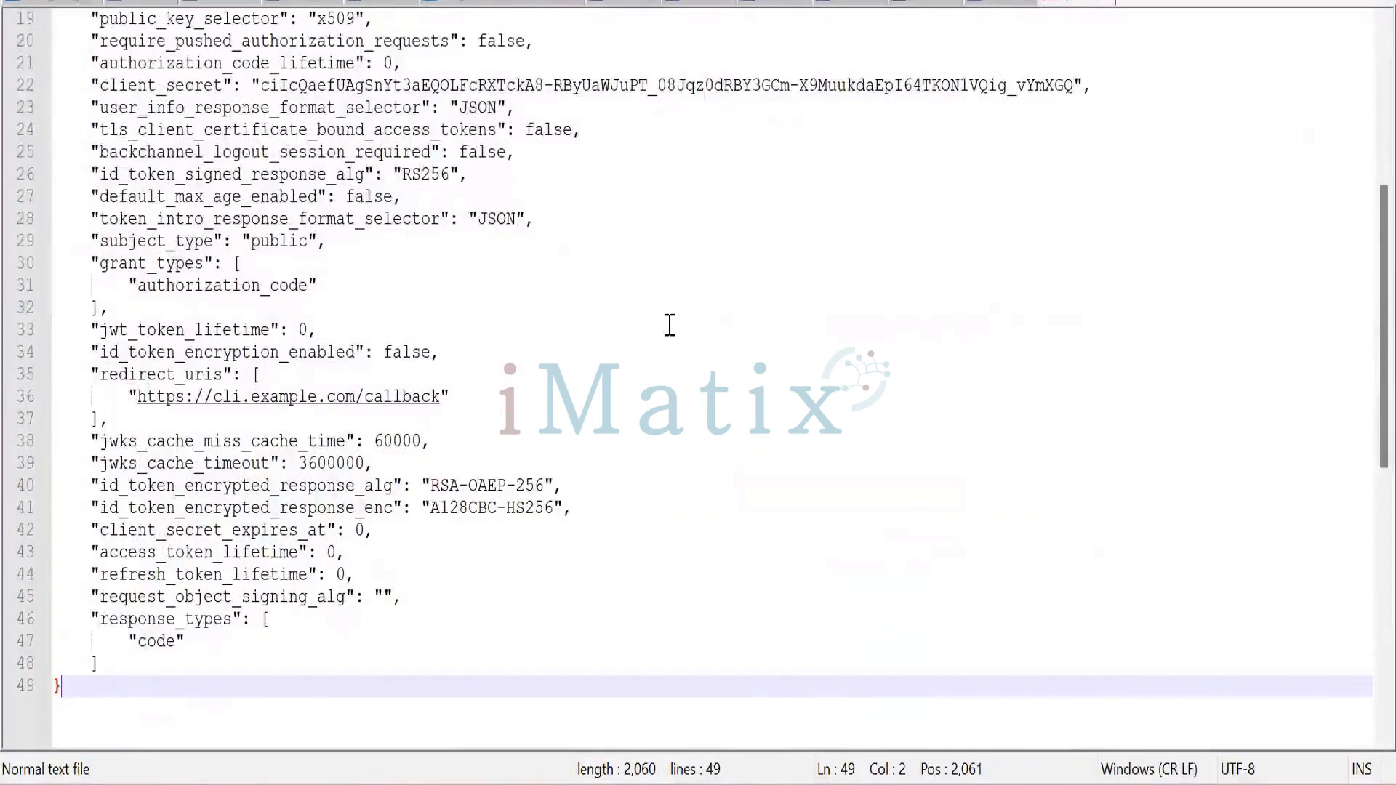
pyautogui.hotkey('alt', 'Tab')
pyautogui.moveTo(642, 289); pyautogui.dragTo(901, 285)
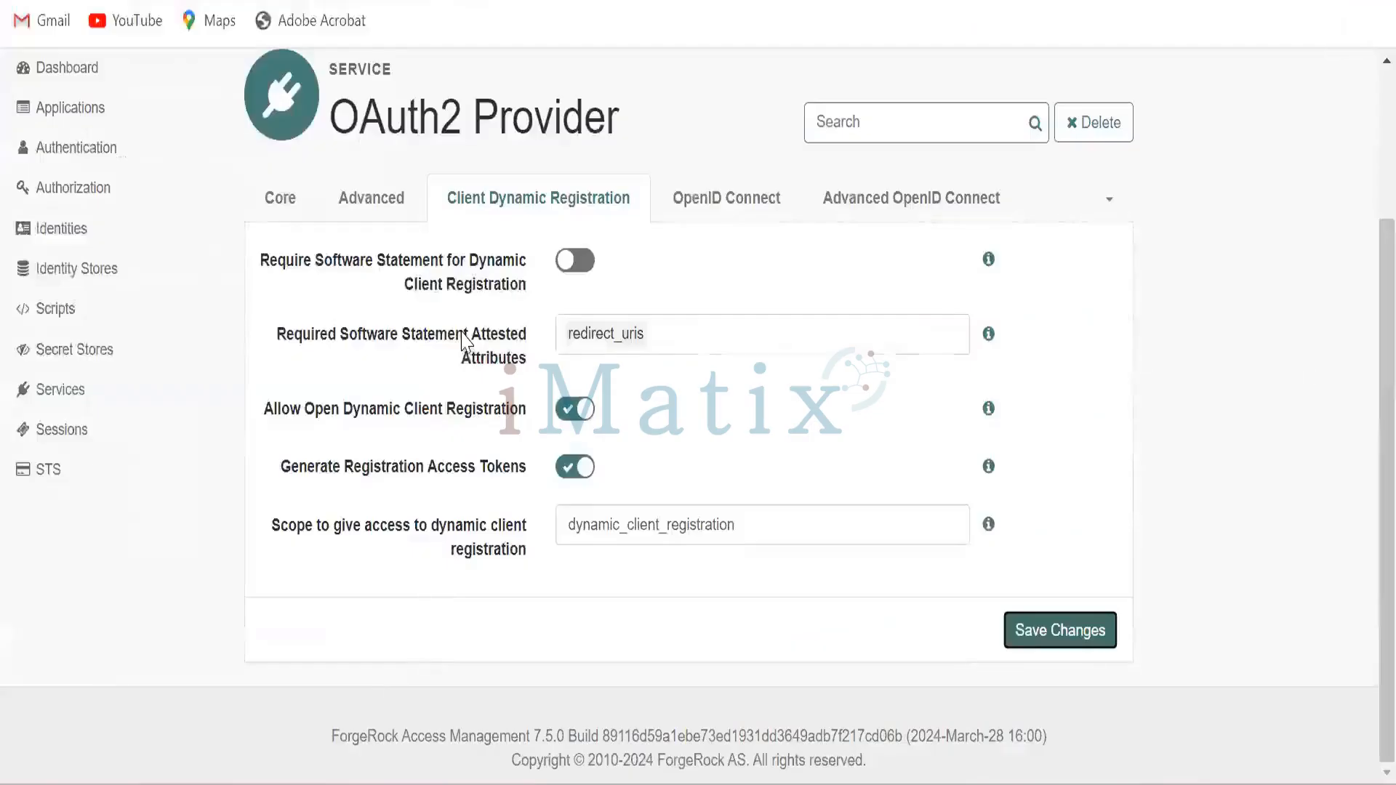
# In the AM console, open the newly registered client with the generated ID from the Top Level Realm's OAuth 2.0 clients.
pyautogui.click(83, 119)
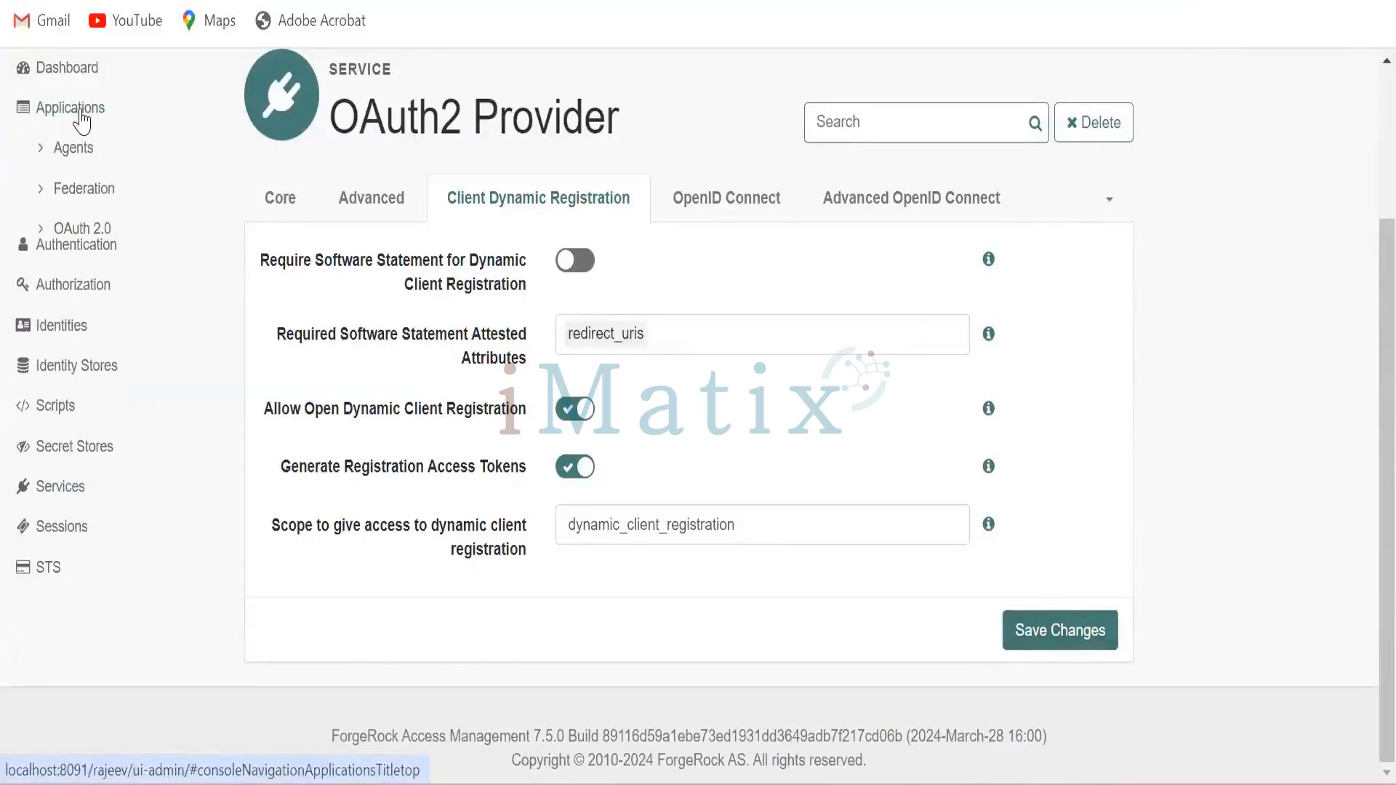
pyautogui.click(77, 230)
pyautogui.click(93, 272)
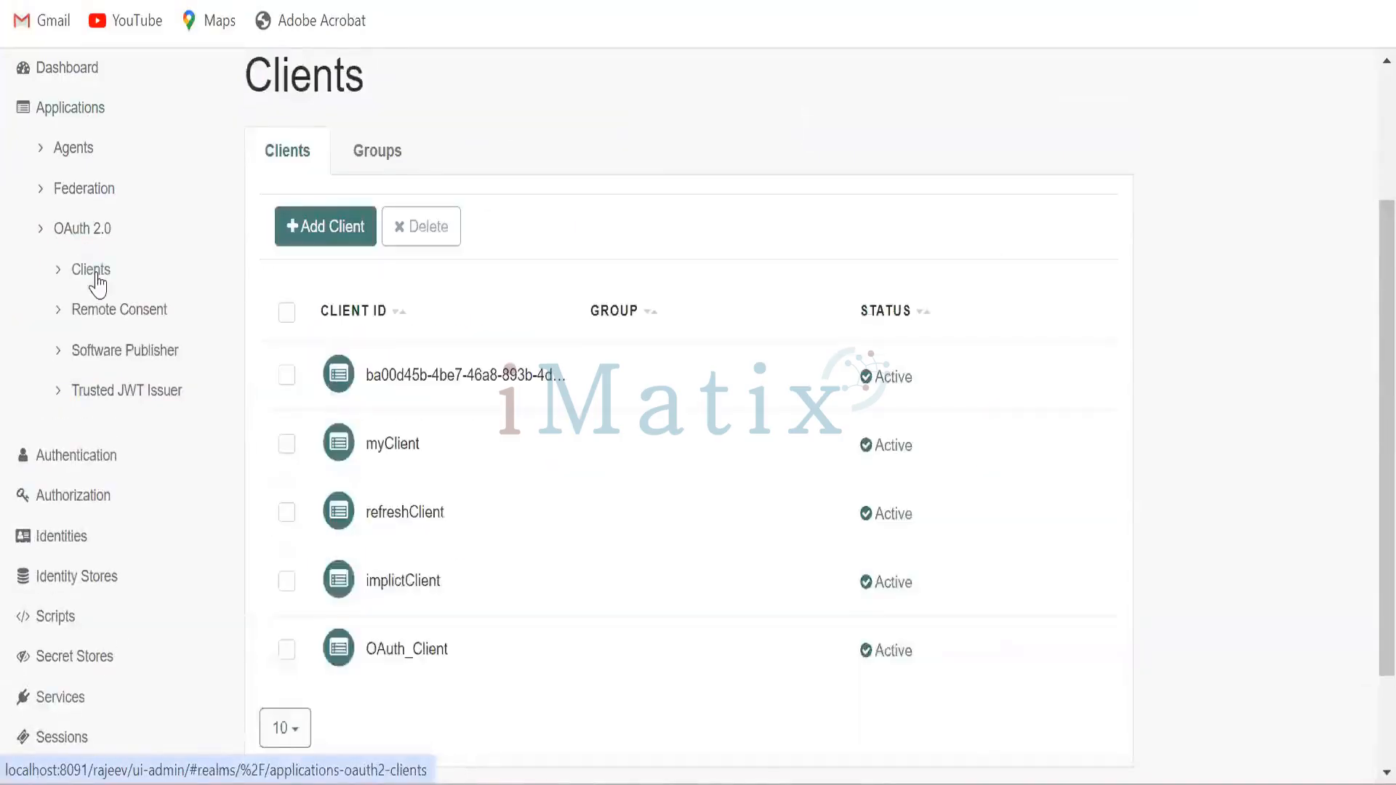
pyautogui.click(438, 383)
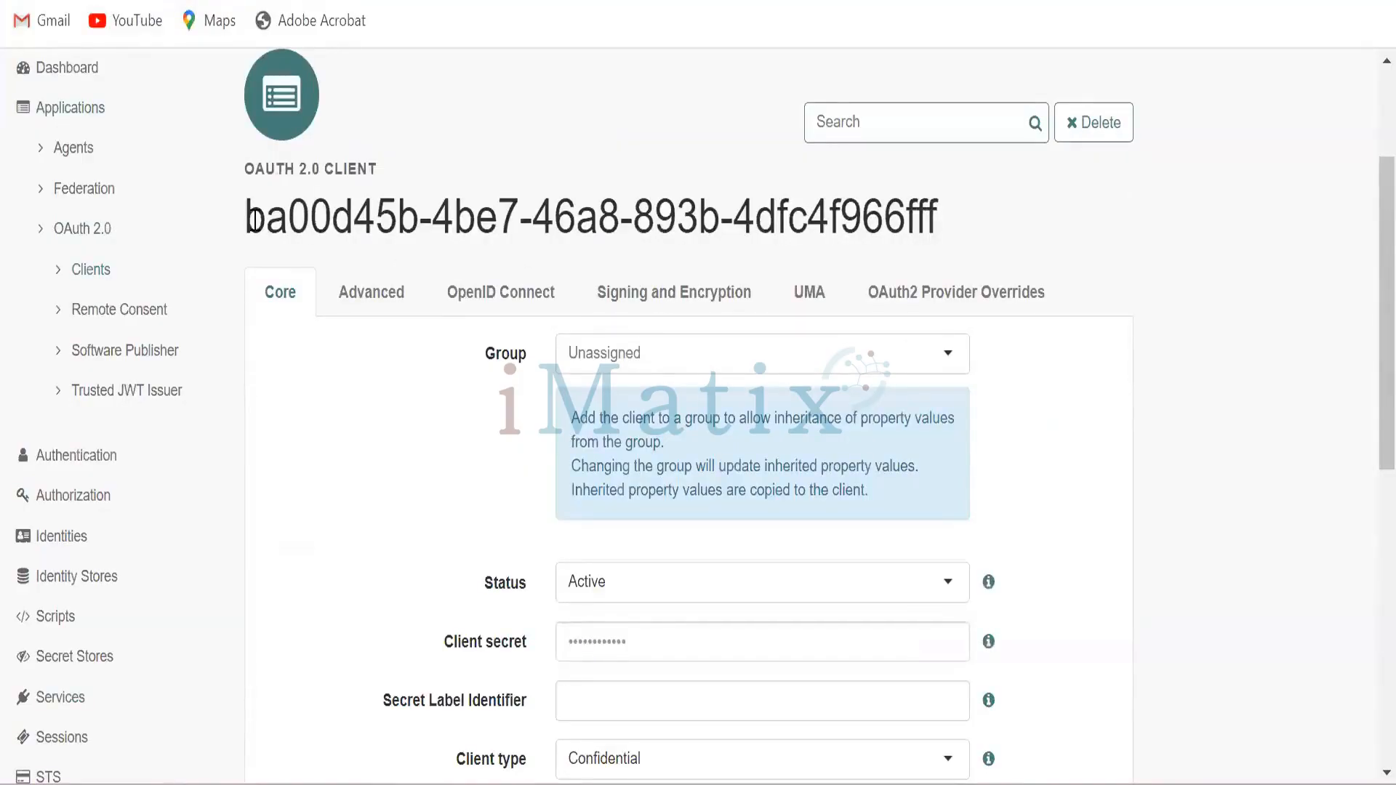
# Examine the registered client's ID and its core settings, including redirection URIs, client name and token lifetimes.
pyautogui.moveTo(247, 218); pyautogui.dragTo(937, 221)
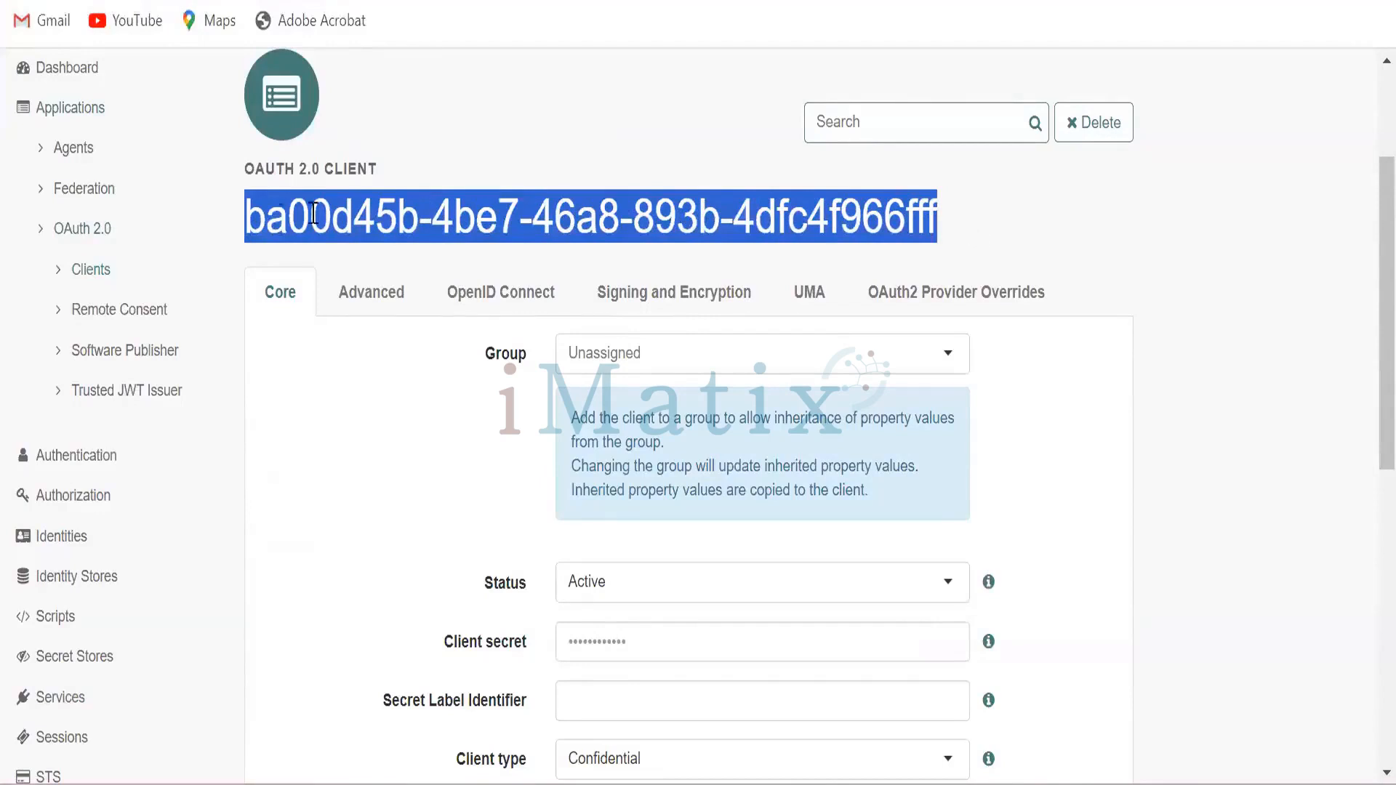
pyautogui.click(251, 218)
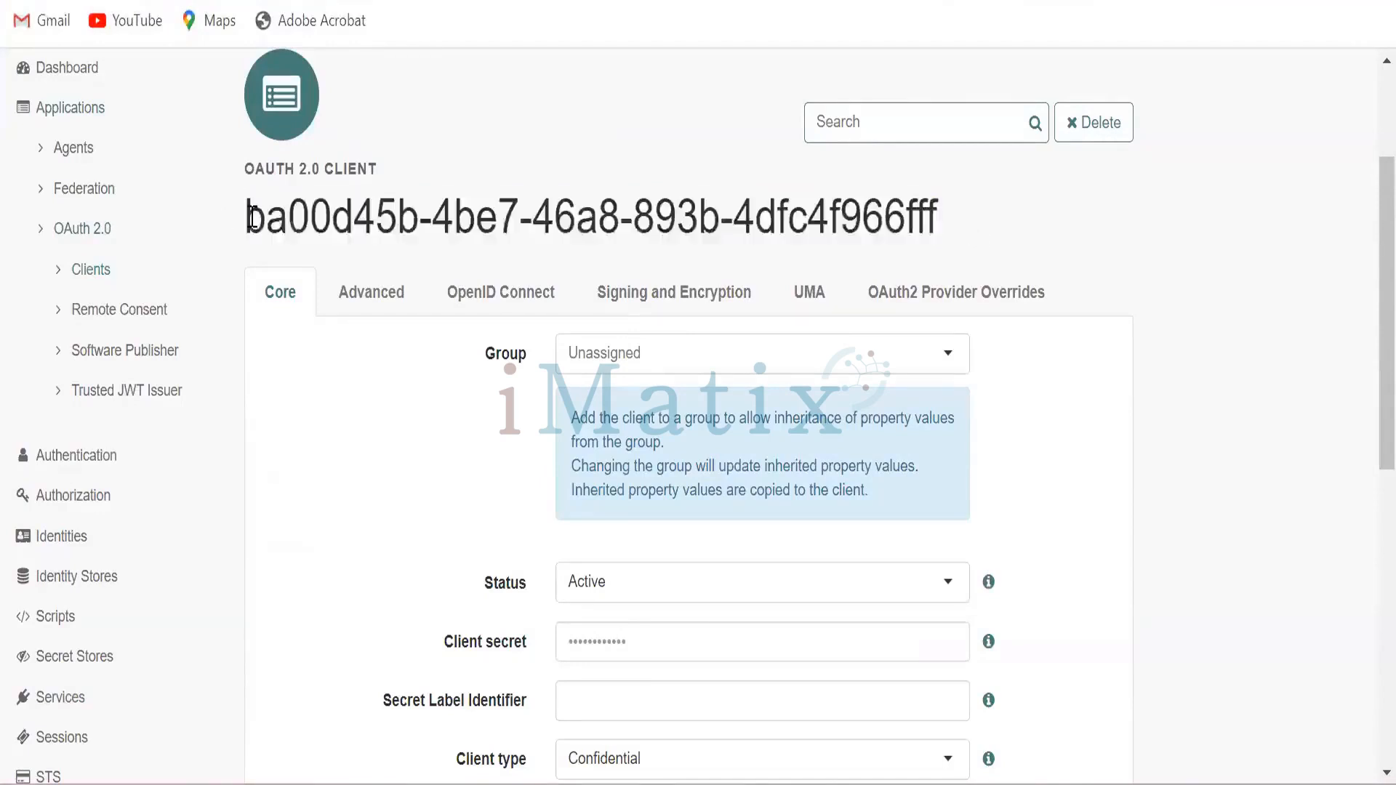
pyautogui.moveTo(251, 218); pyautogui.dragTo(941, 226)
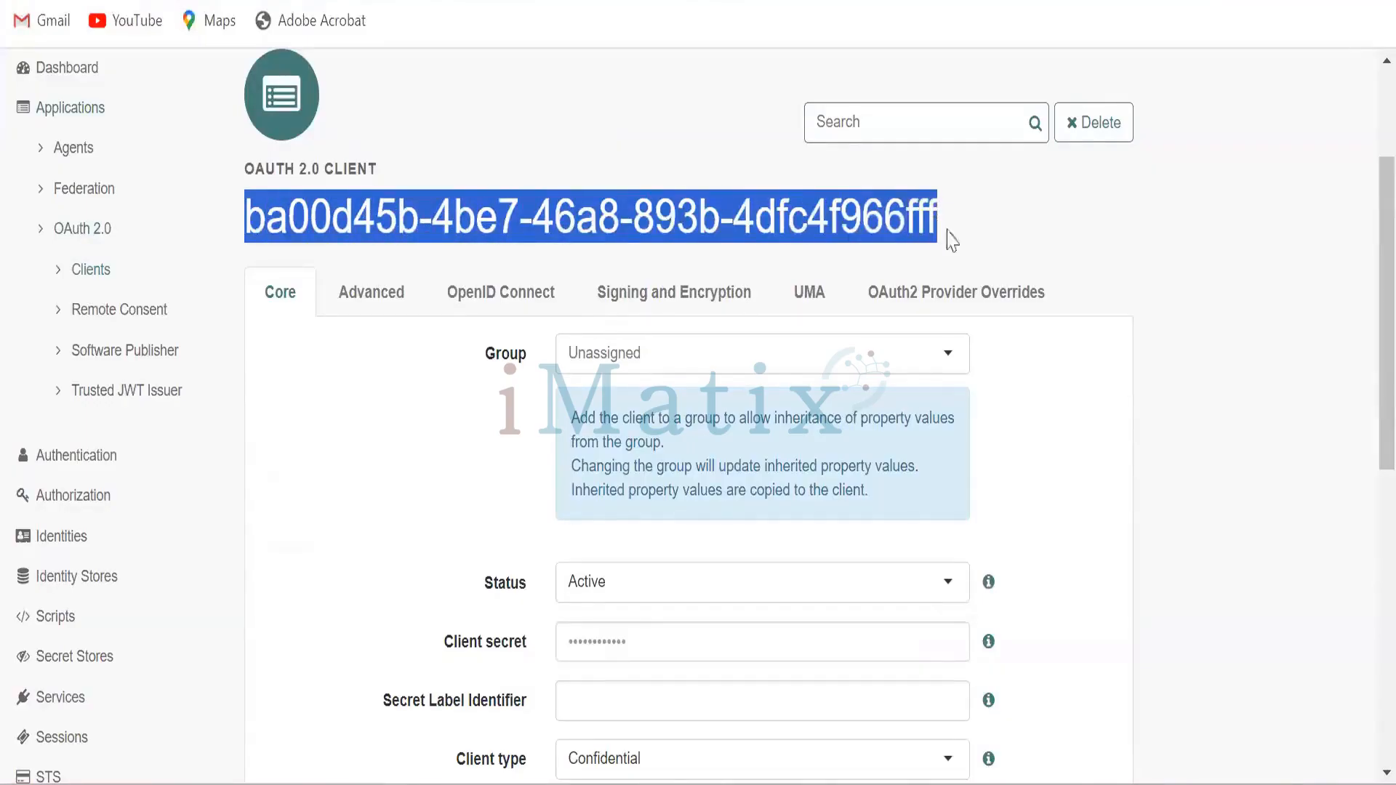
pyautogui.click(1020, 232)
pyautogui.moveTo(945, 222); pyautogui.dragTo(229, 218)
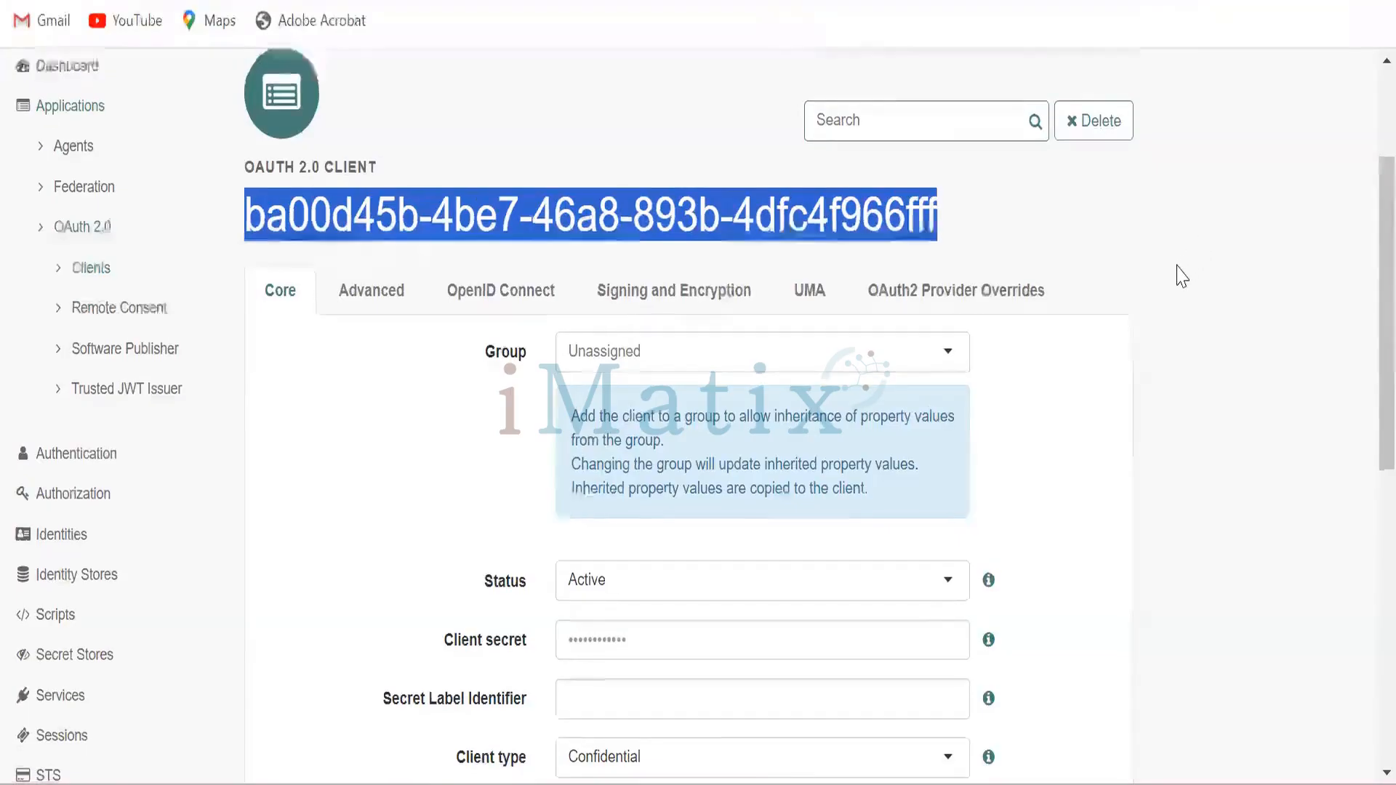
pyautogui.scroll(-1, 1183, 277)
pyautogui.scroll(-8, 1182, 276)
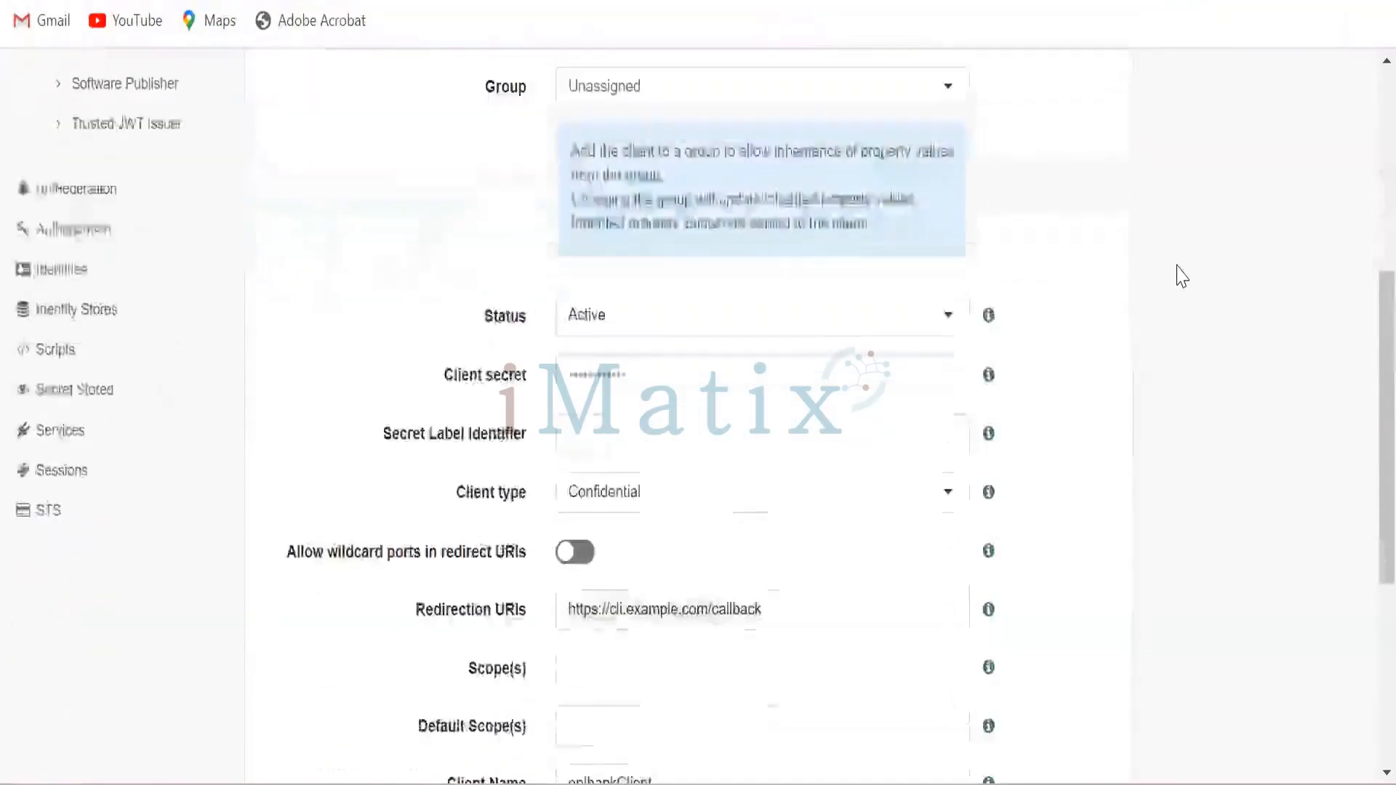
pyautogui.scroll(-1, 1181, 277)
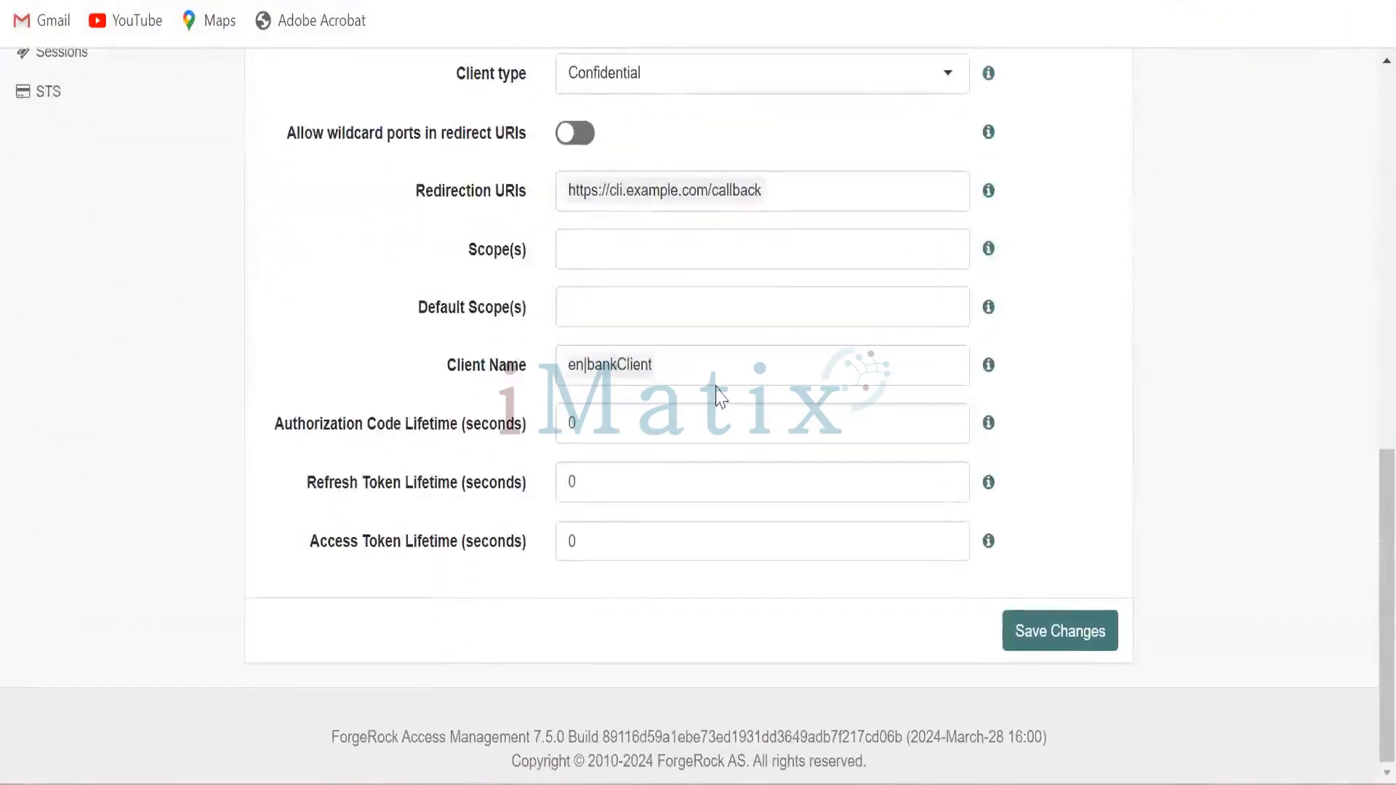
pyautogui.scroll(9, 738, 343)
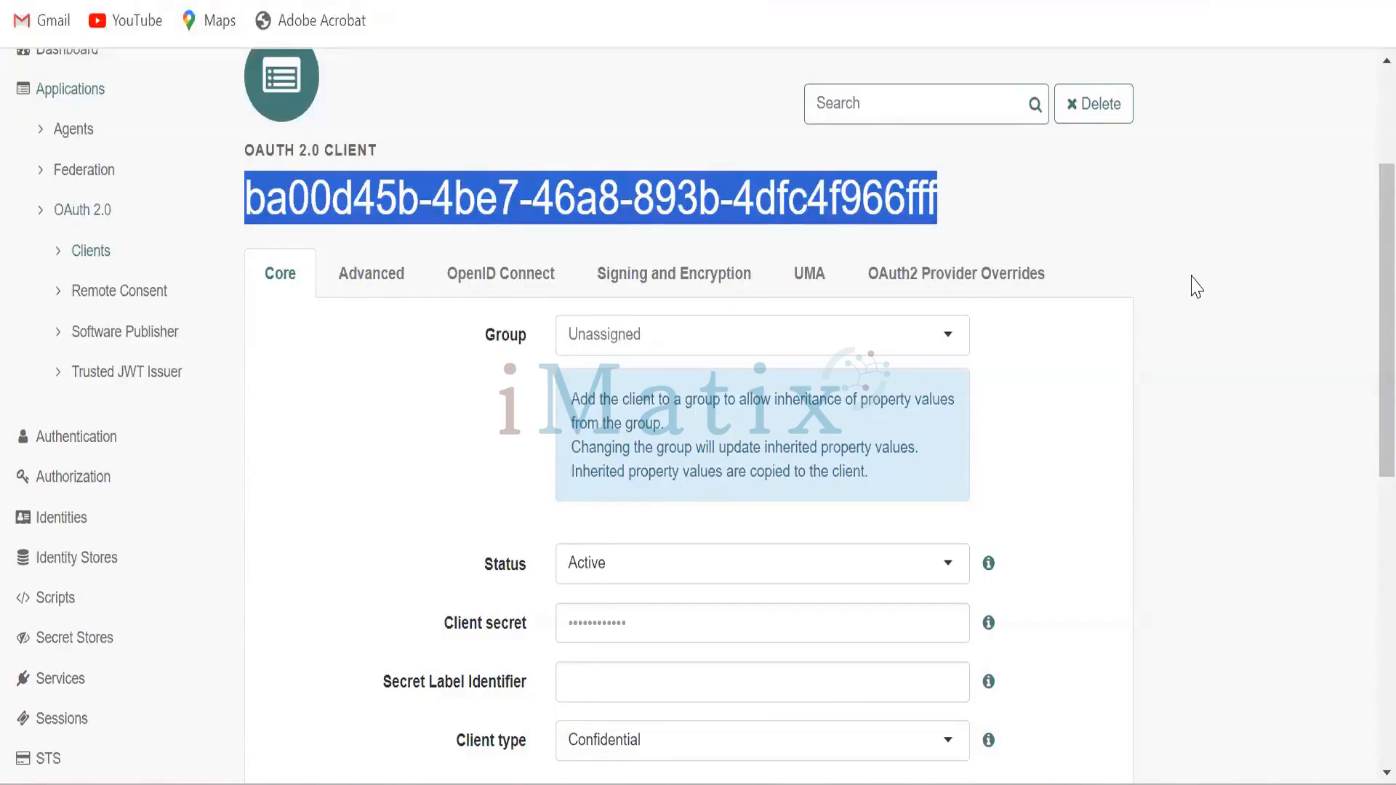
# Switch to the text editor and copy the localhost:8091 isAlive.jsp URL from the saved notes.
pyautogui.click(1037, 183)
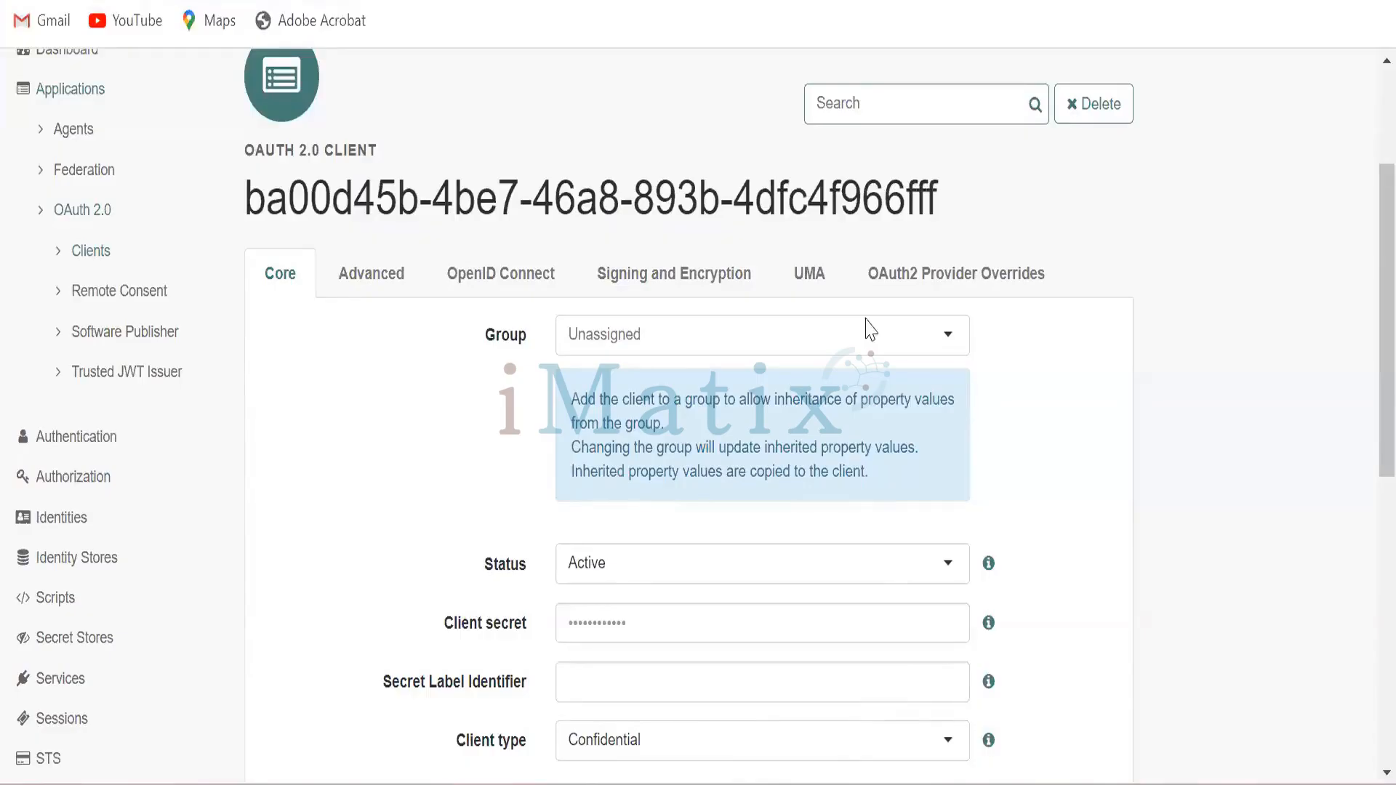
pyautogui.hotkey('alt', 'Tab')
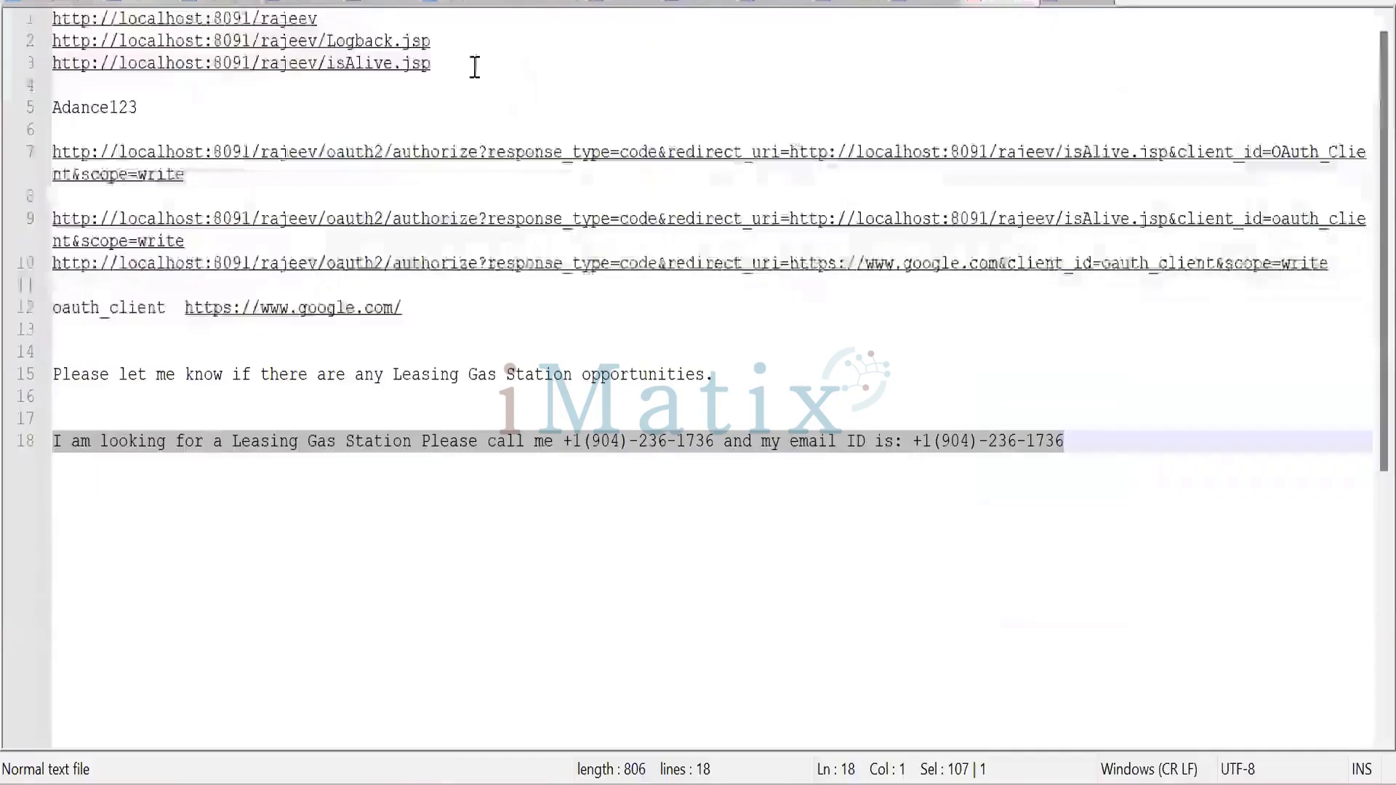
pyautogui.click(430, 64)
pyautogui.moveTo(430, 65); pyautogui.dragTo(48, 83)
pyautogui.hotkey('ctrl', 'c')
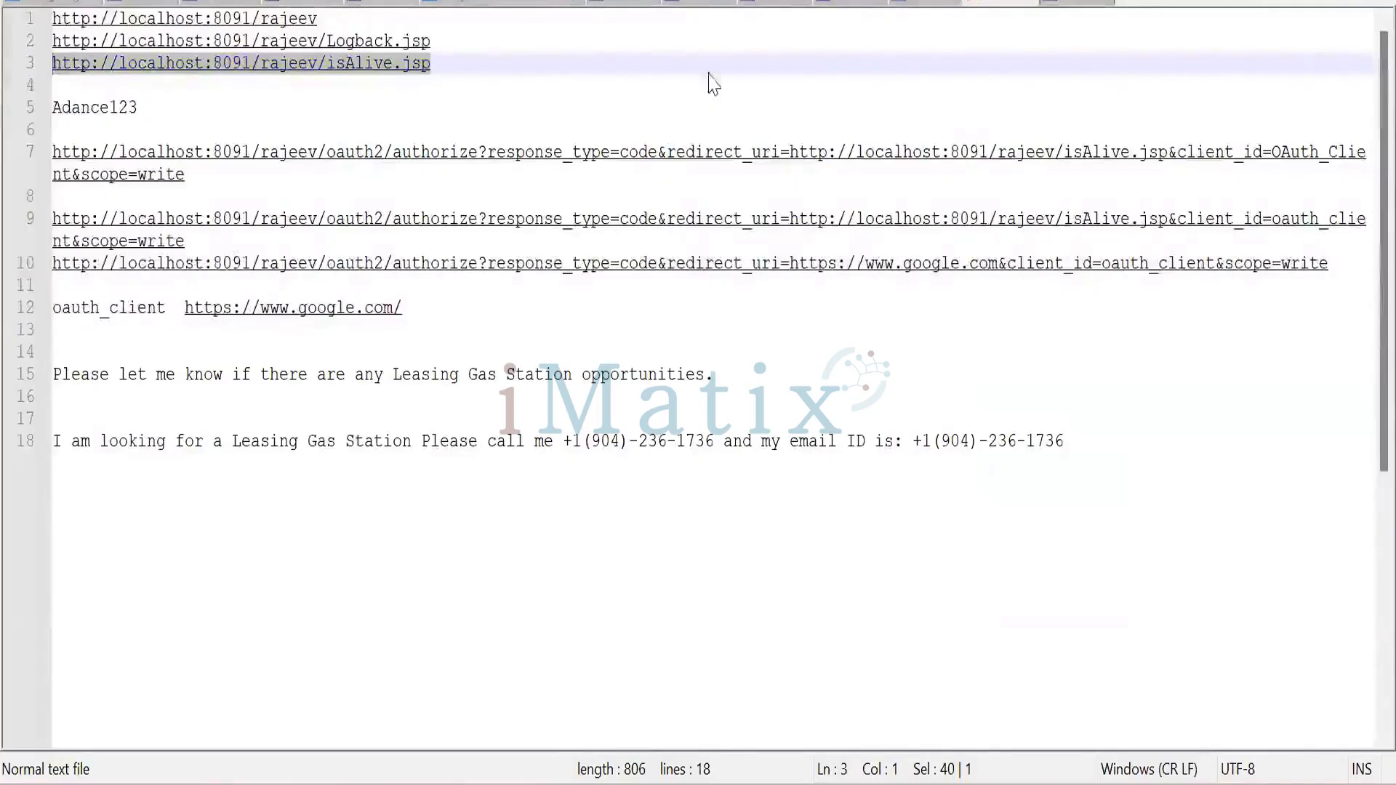
# In Postman's dynamicClientReg request body, replace the redirect URI with the copied isAlive.jsp URL.
pyautogui.hotkey('alt', 'Tab')
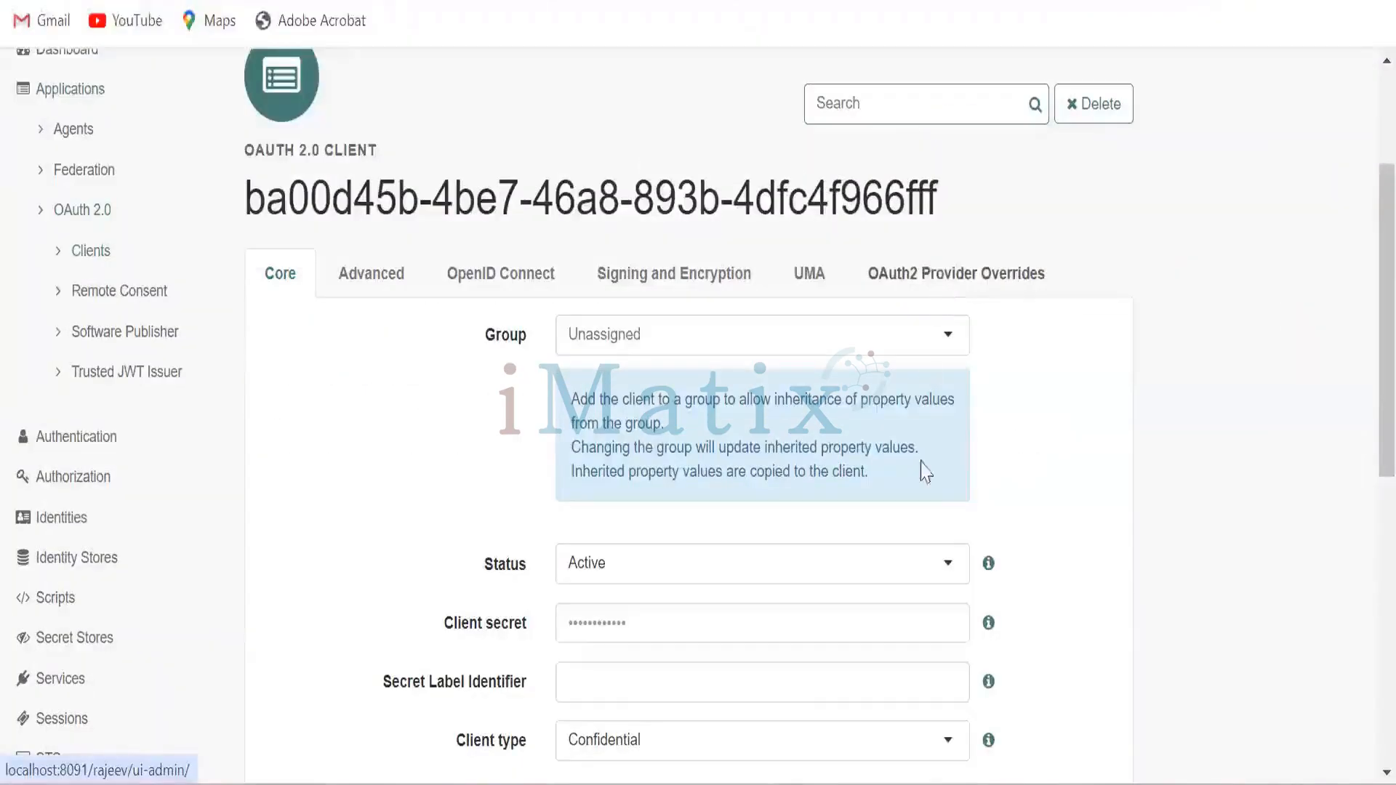
pyautogui.hotkey('alt', 'Tab')
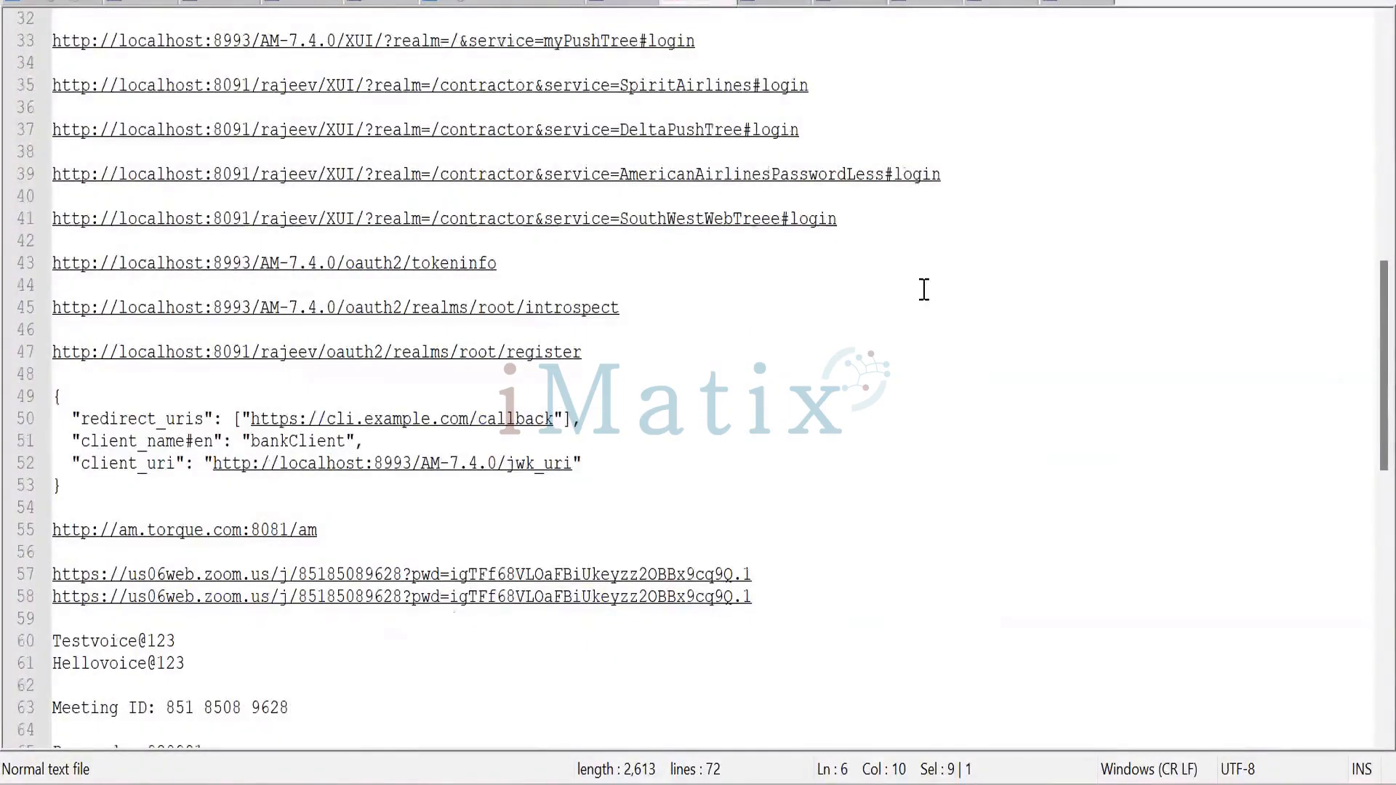
pyautogui.hotkey('alt', 'Tab')
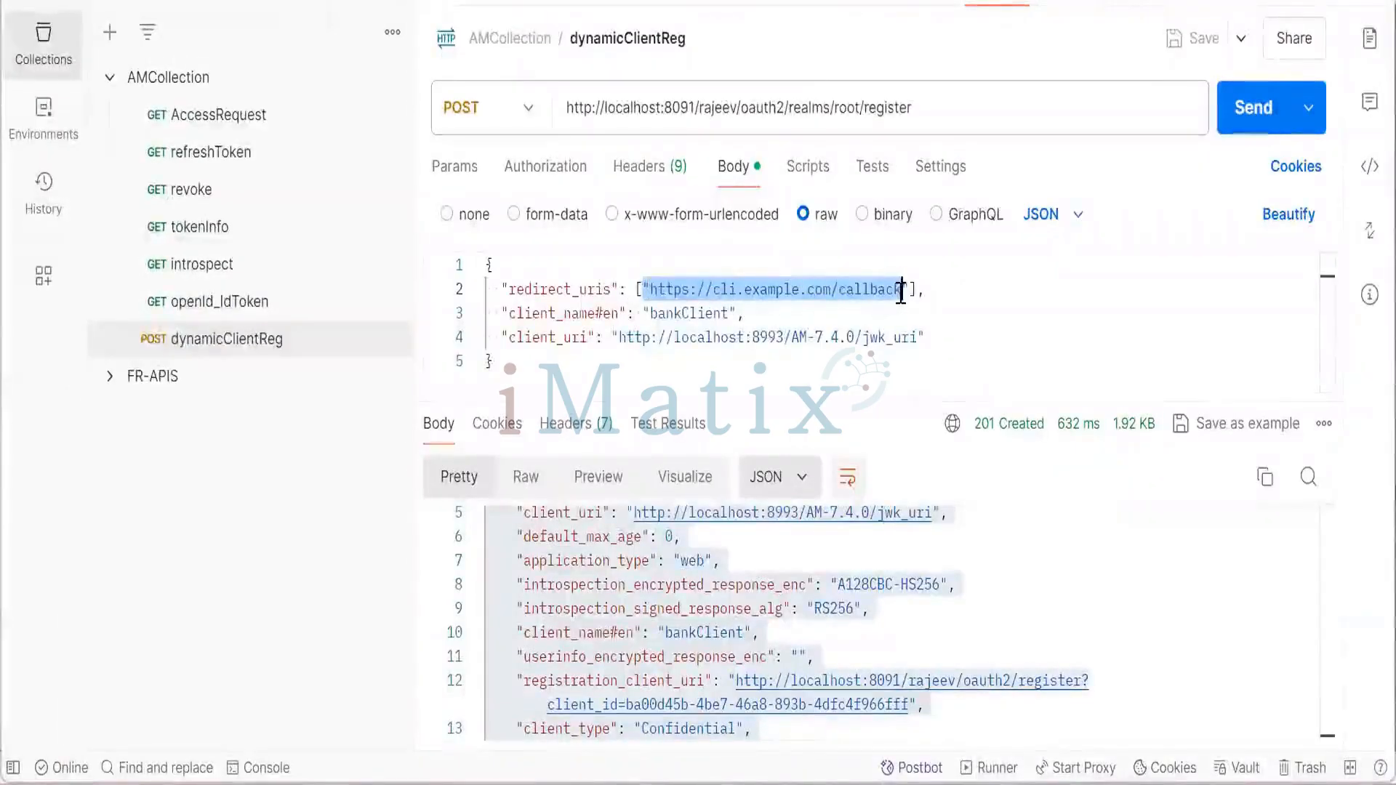
pyautogui.press('BackSpace')
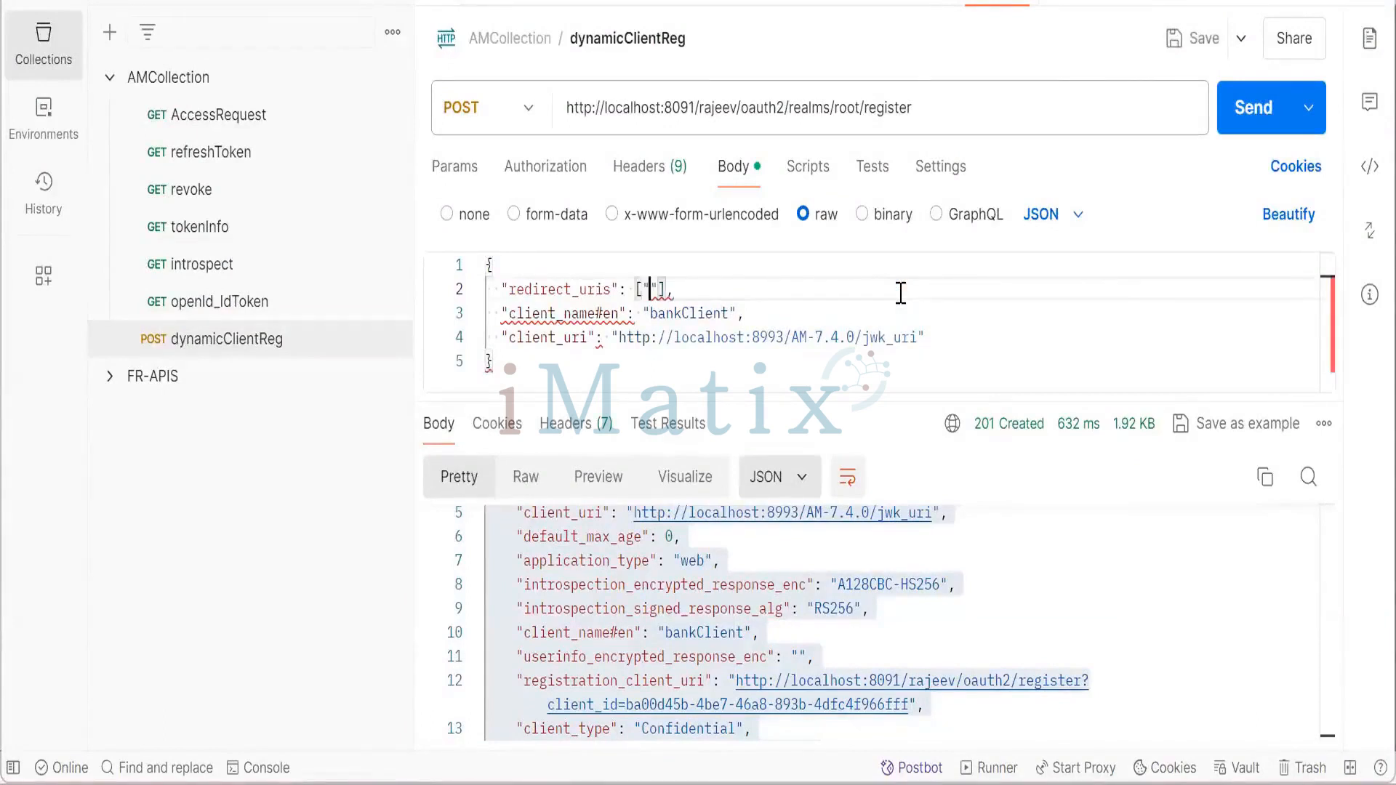
pyautogui.hotkey('ctrl', 'v')
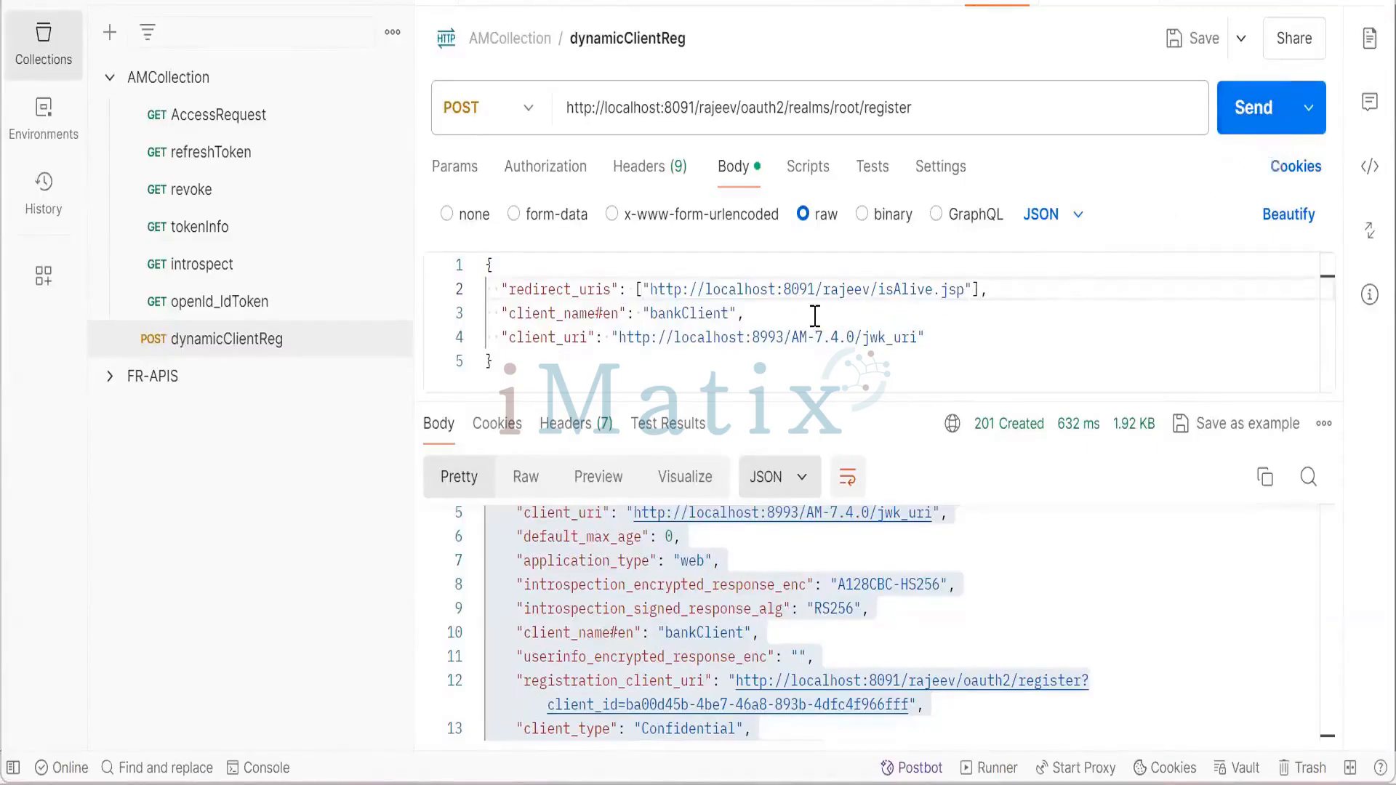
# Change the client_name#en value in the request body to liveClient.
pyautogui.doubleClick(683, 313)
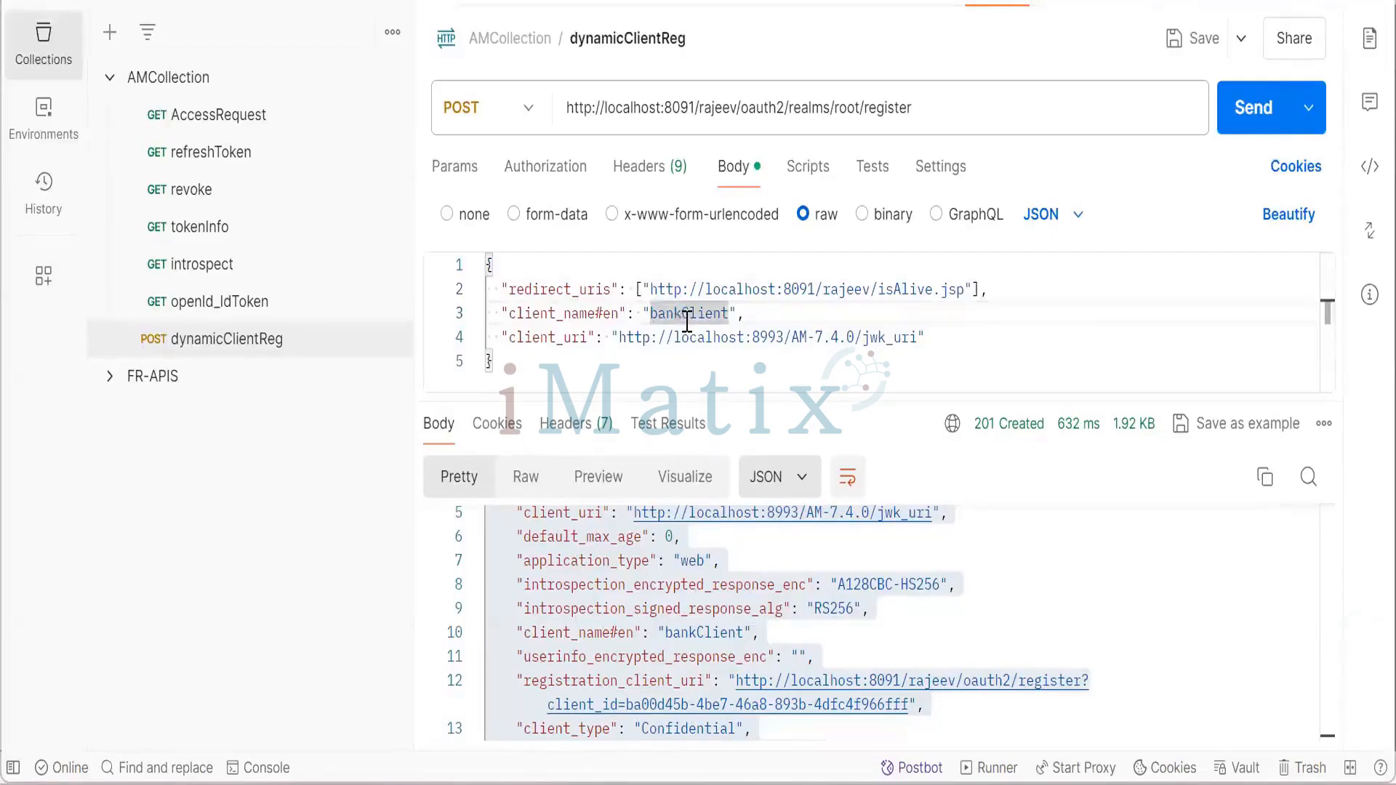
pyautogui.press('BackSpace')
pyautogui.press('BackSpace')
pyautogui.press('BackSpace')
pyautogui.press('BackSpace')
pyautogui.write('live')
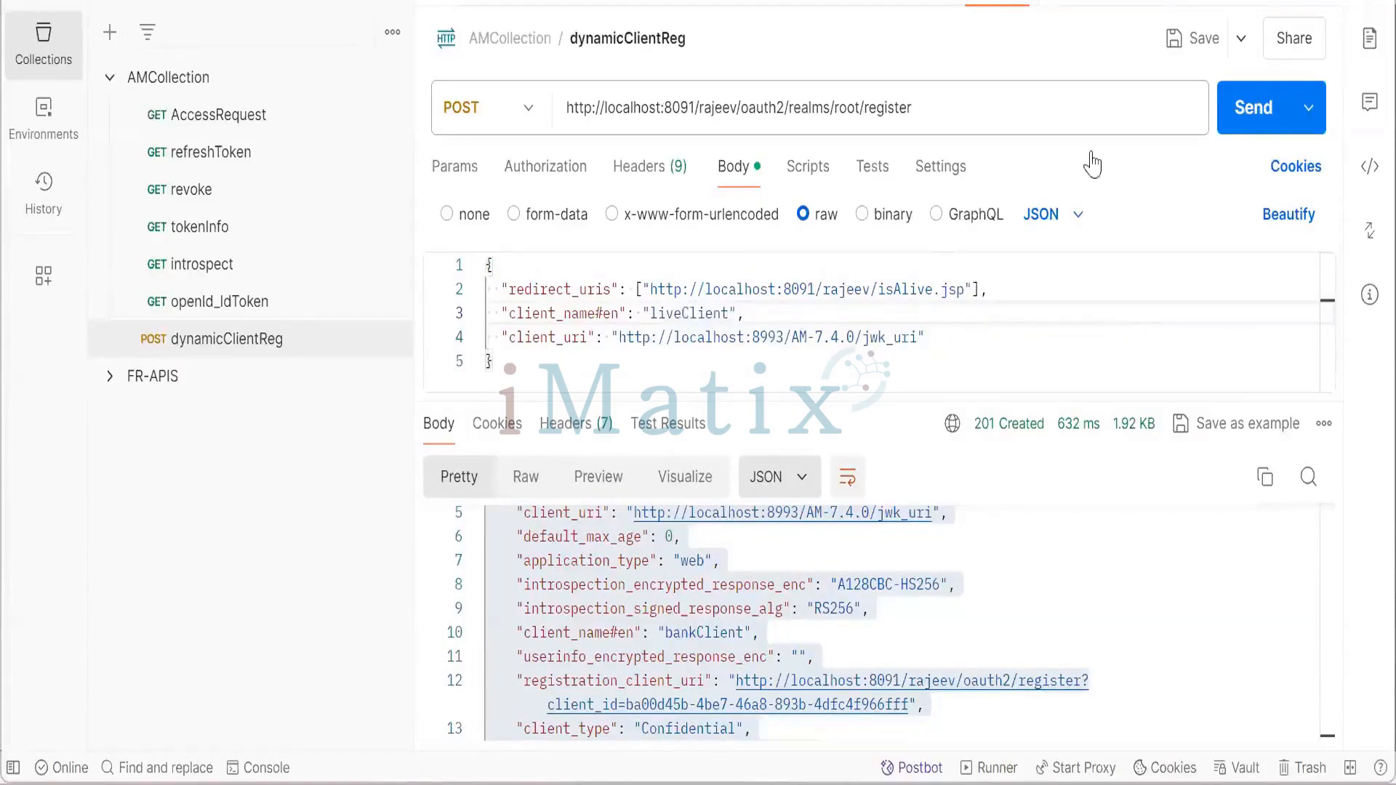
# Send the registration request and read through the returned client details, including the redirect URIs and client ID.
pyautogui.click(1236, 115)
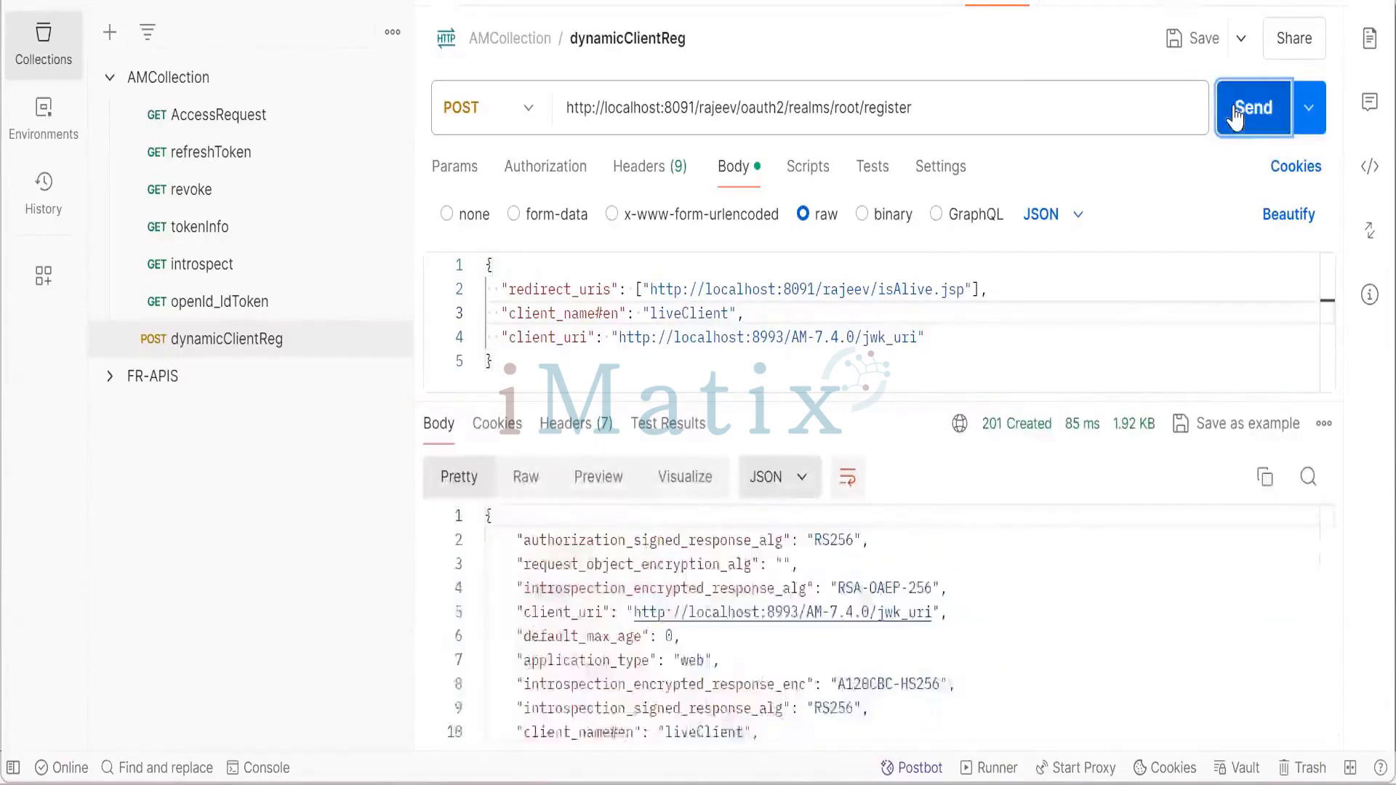
pyautogui.scroll(-3, 1006, 578)
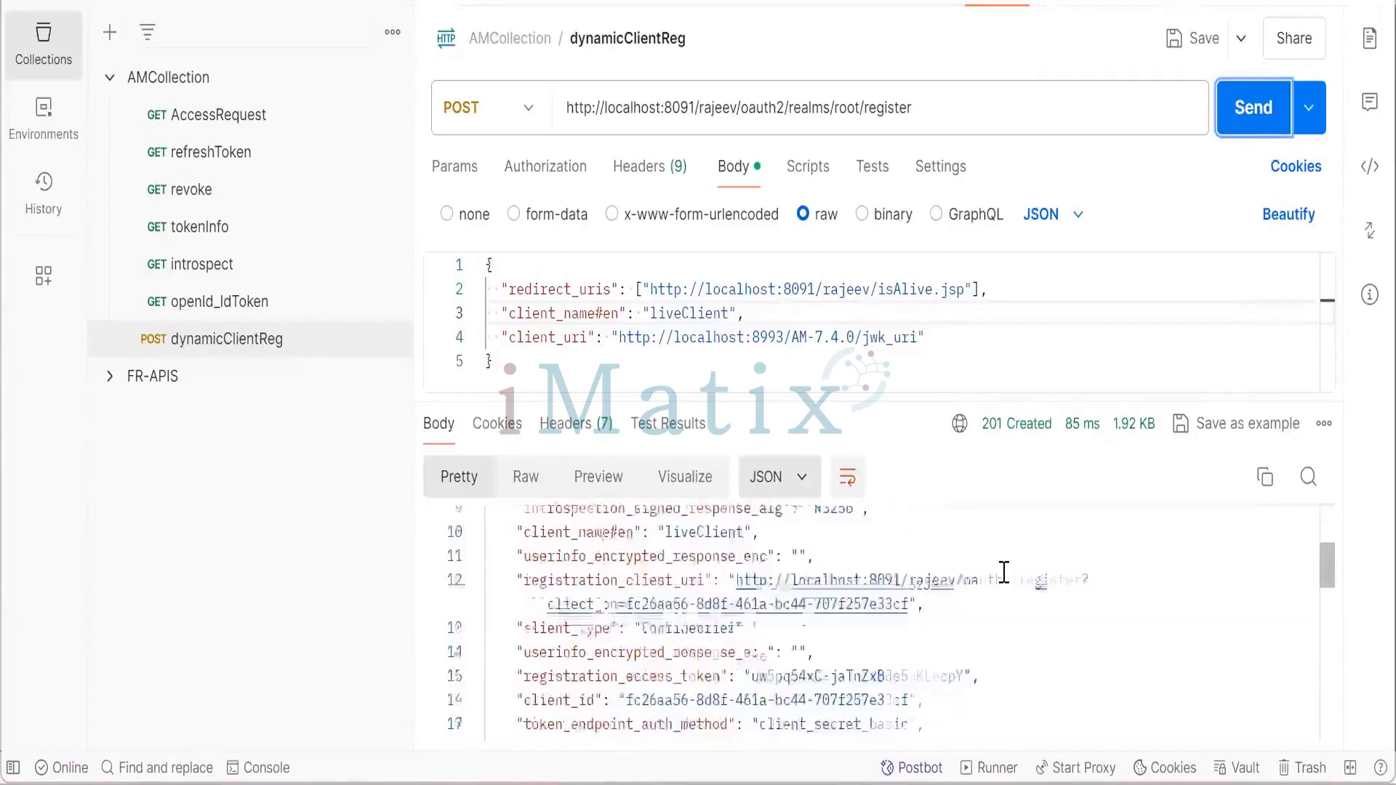
pyautogui.scroll(-8, 1004, 572)
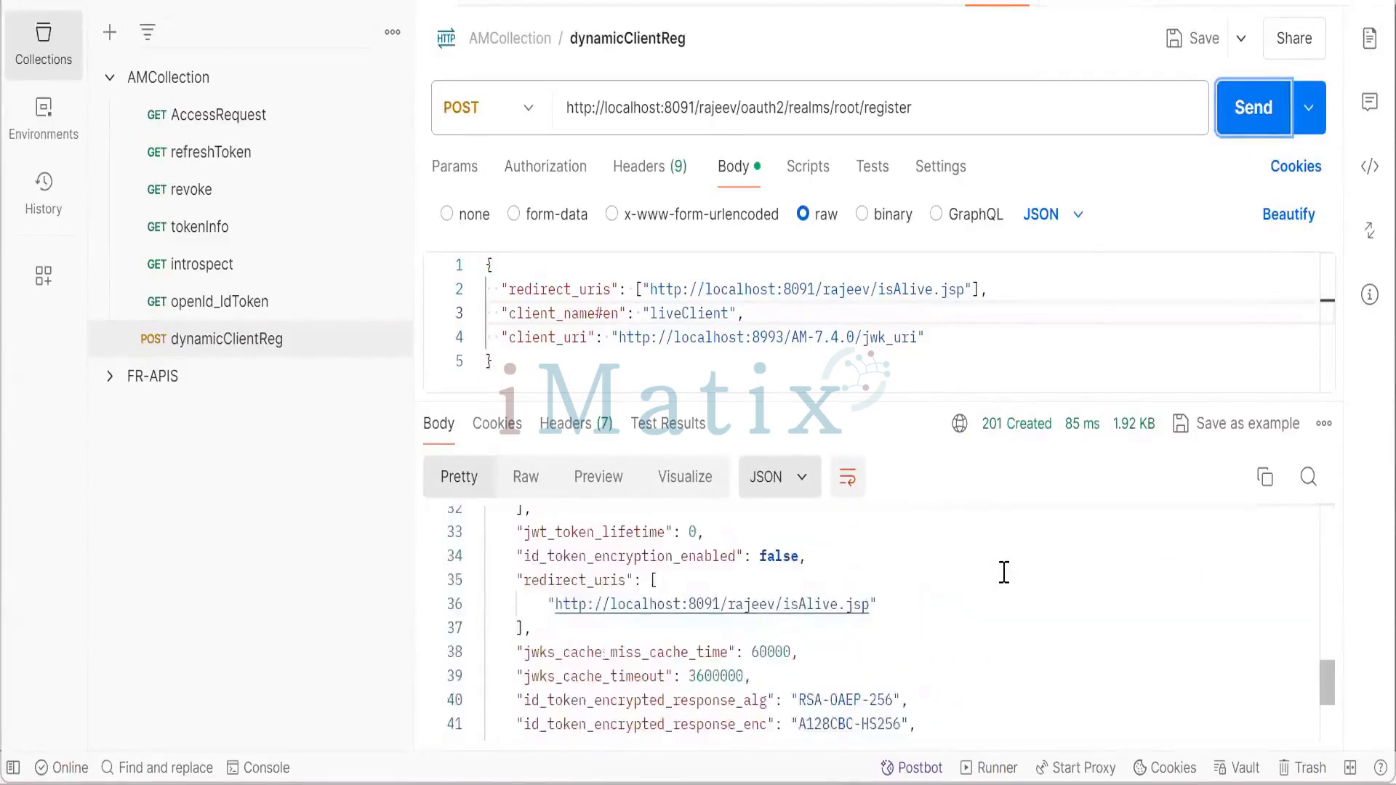
pyautogui.scroll(-3, 1005, 572)
pyautogui.scroll(9, 1000, 573)
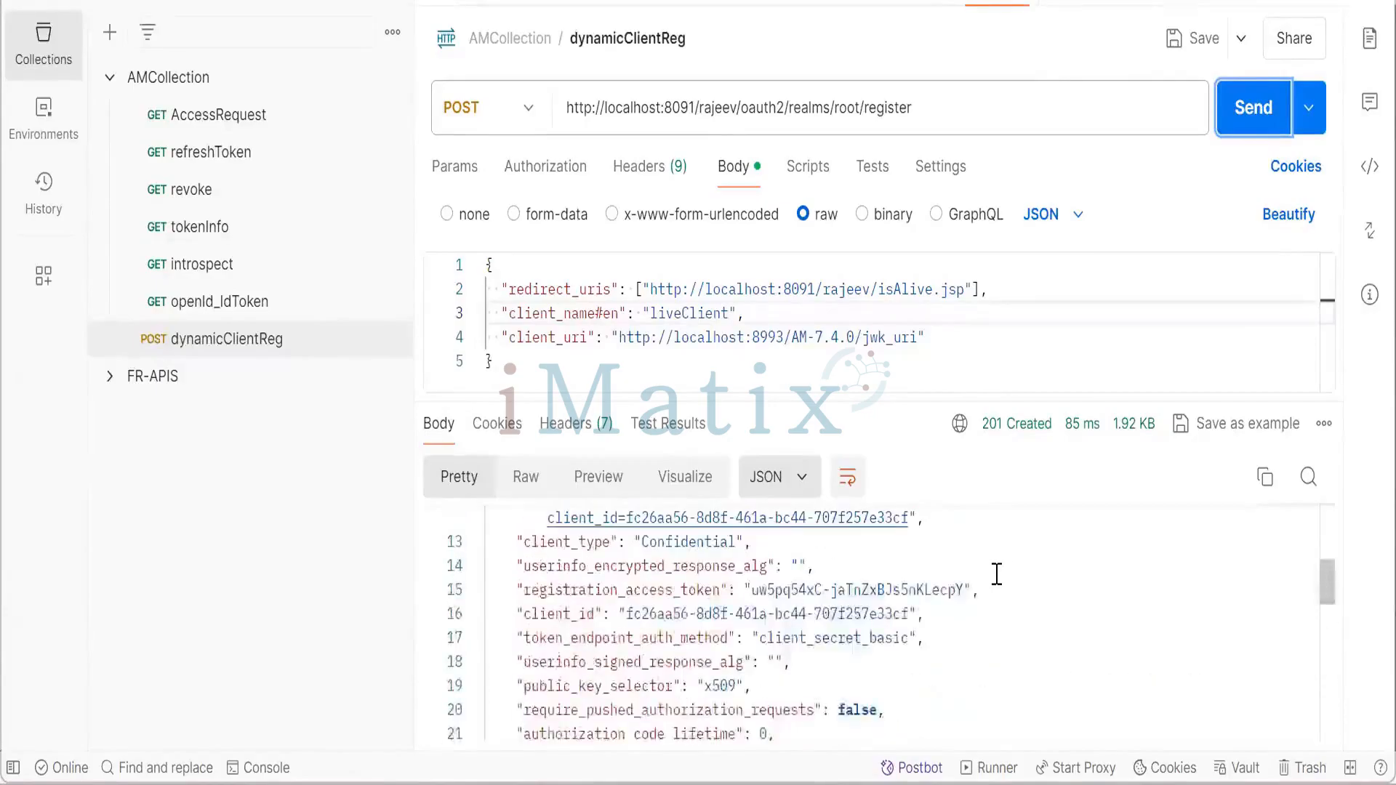
pyautogui.scroll(2, 966, 583)
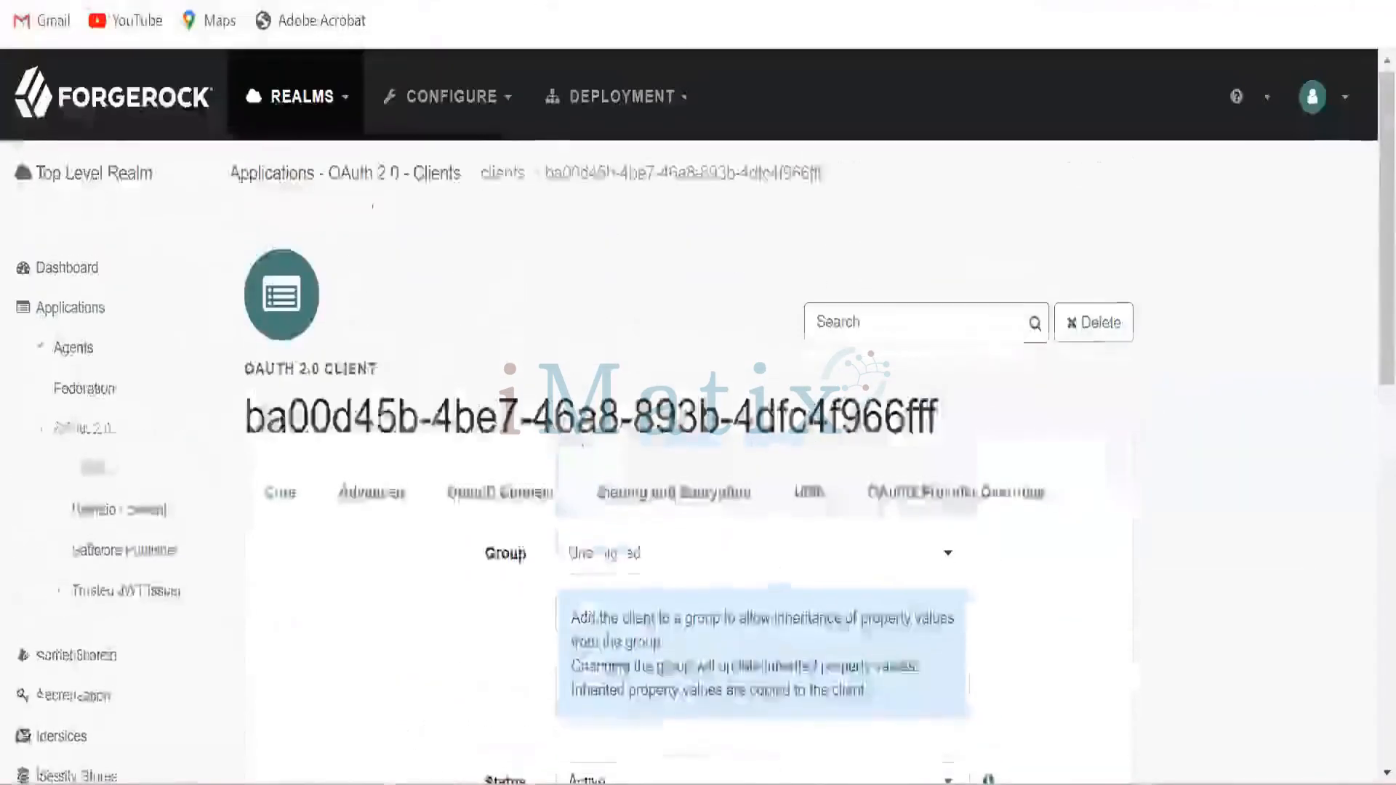
# In the AM console, open the client whose ID begins with fc26aa56, check its redirection URI and client name, and return to the clients list.
pyautogui.click(435, 174)
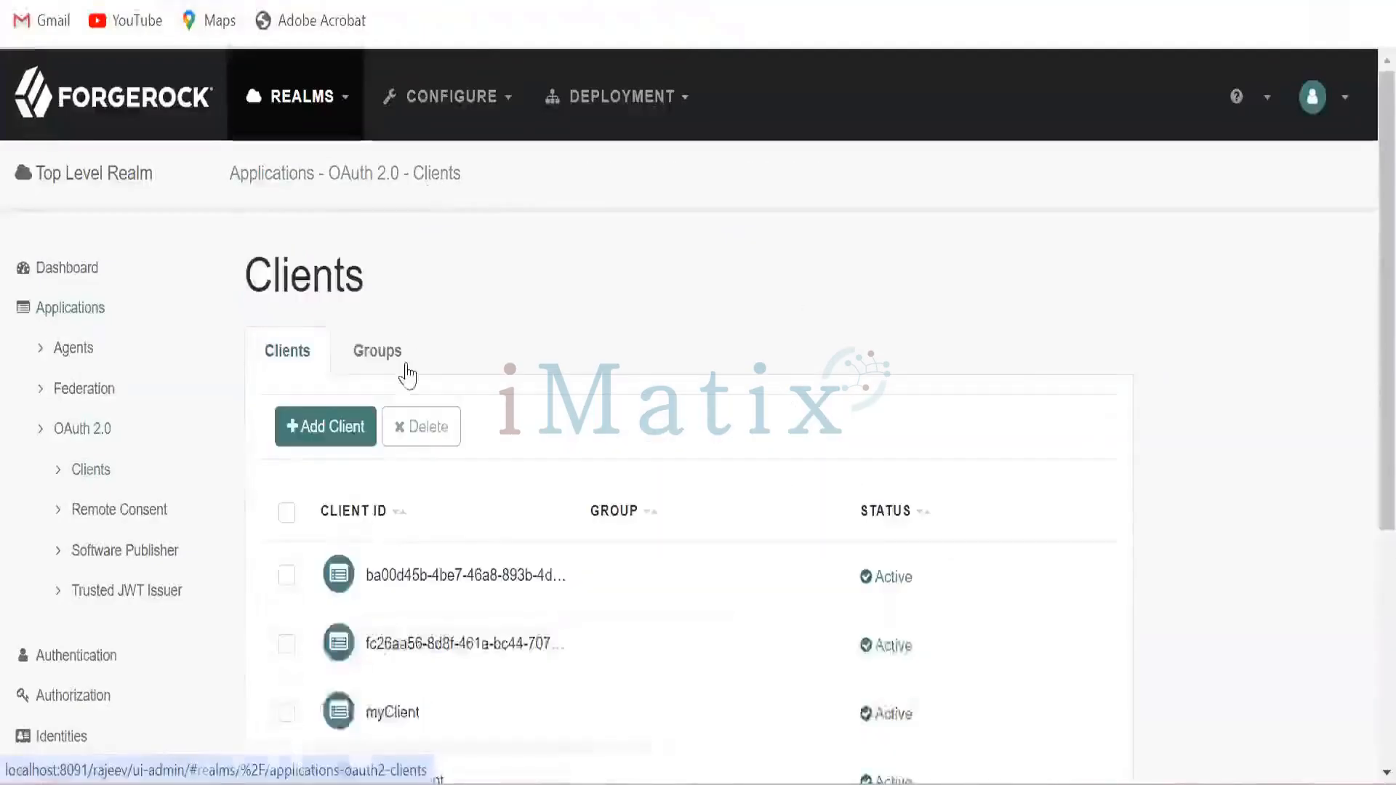
pyautogui.scroll(-5, 407, 374)
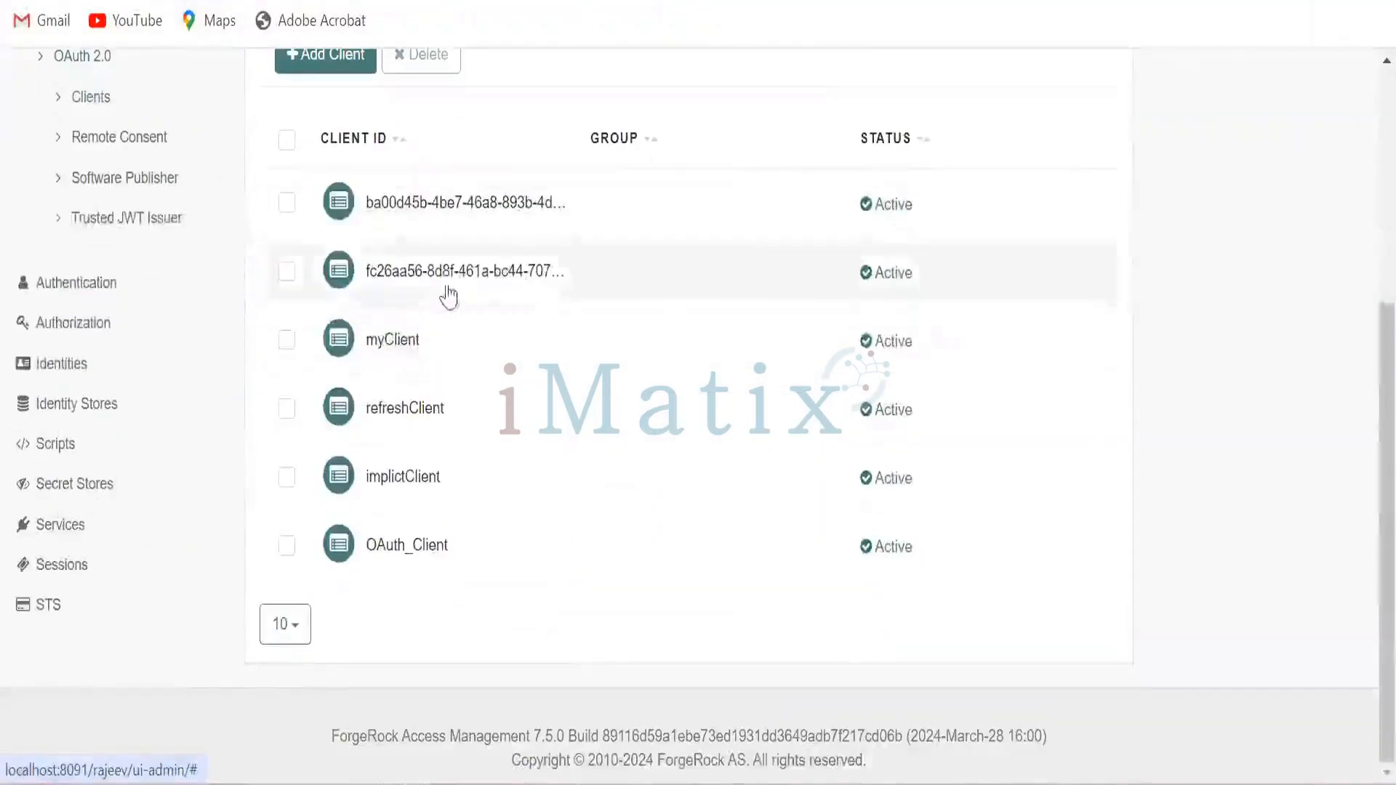
pyautogui.click(453, 271)
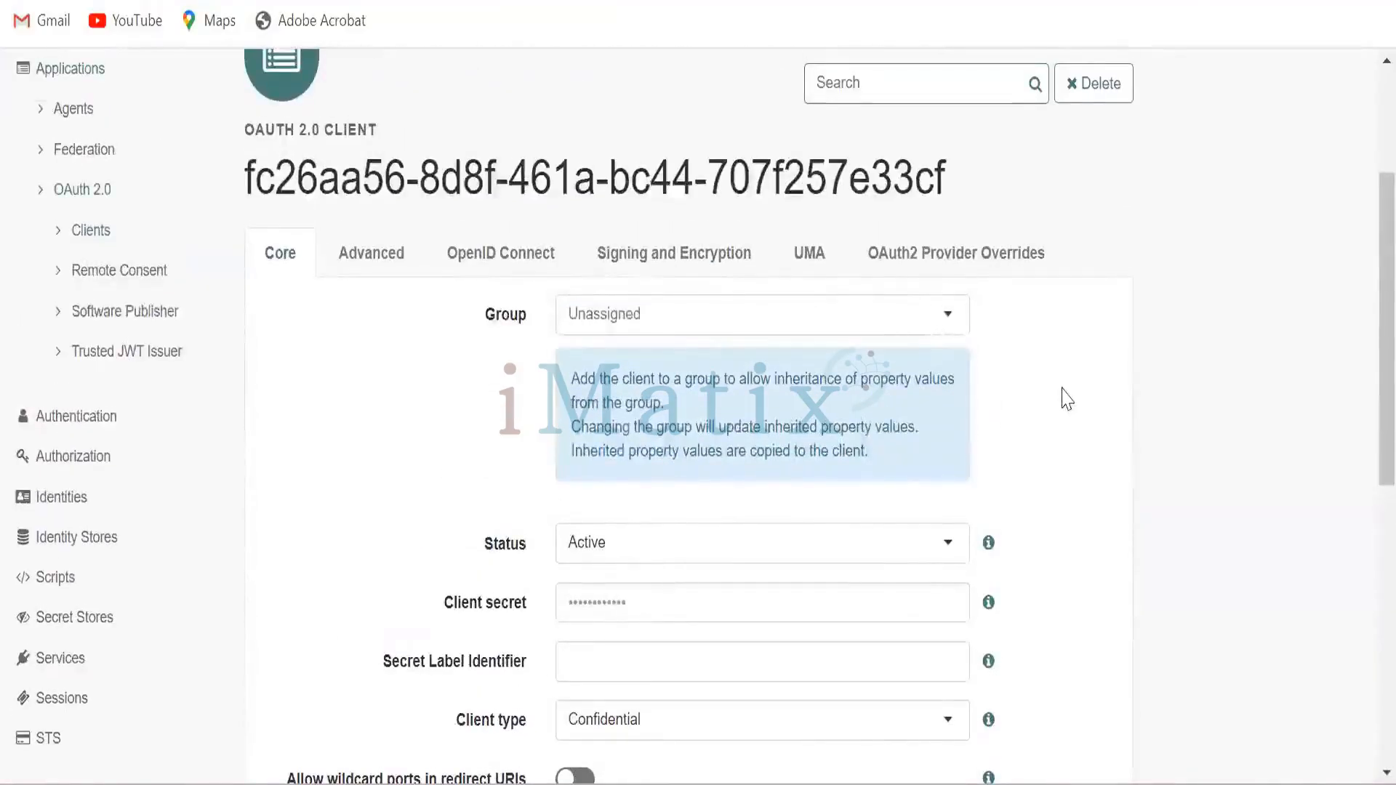
pyautogui.scroll(-4, 1062, 398)
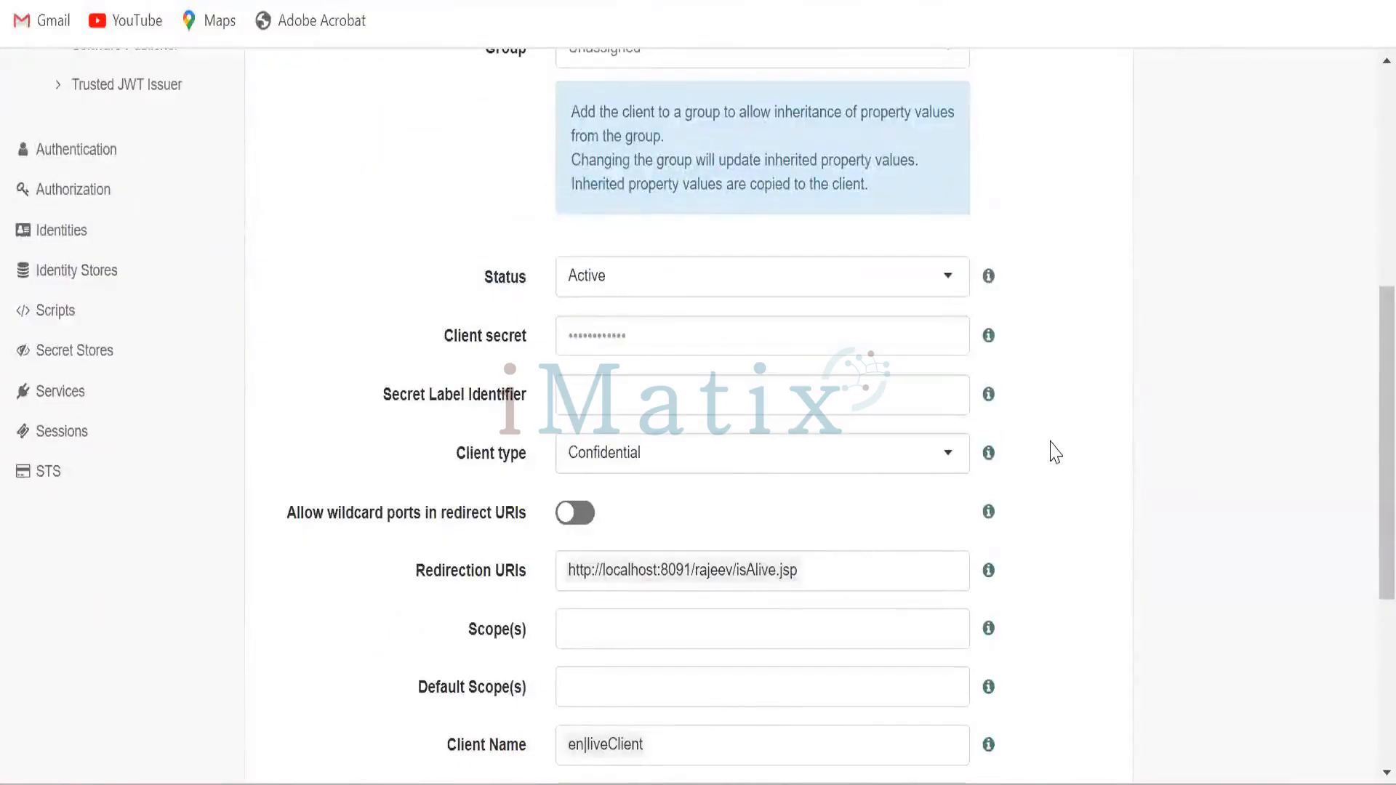
pyautogui.scroll(7, 1055, 452)
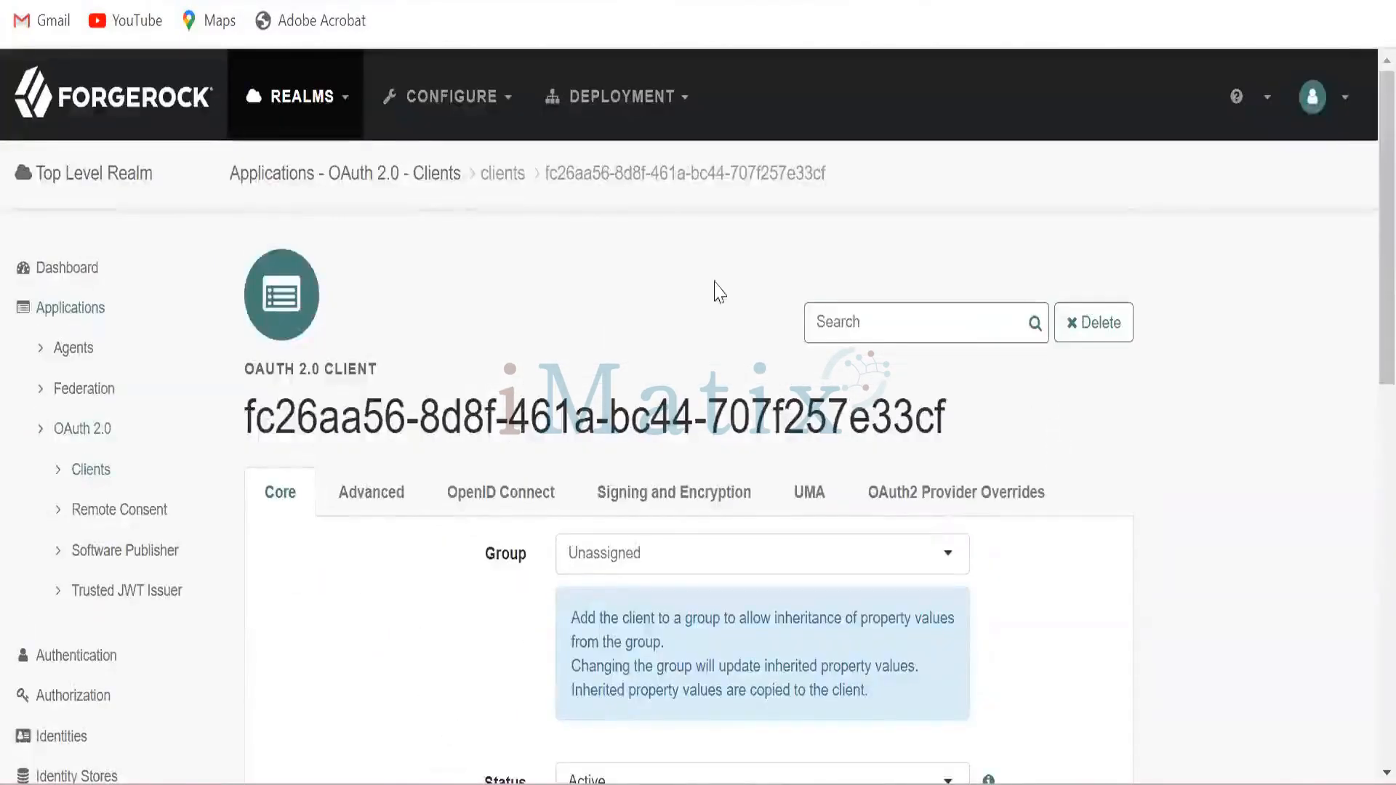
pyautogui.click(413, 178)
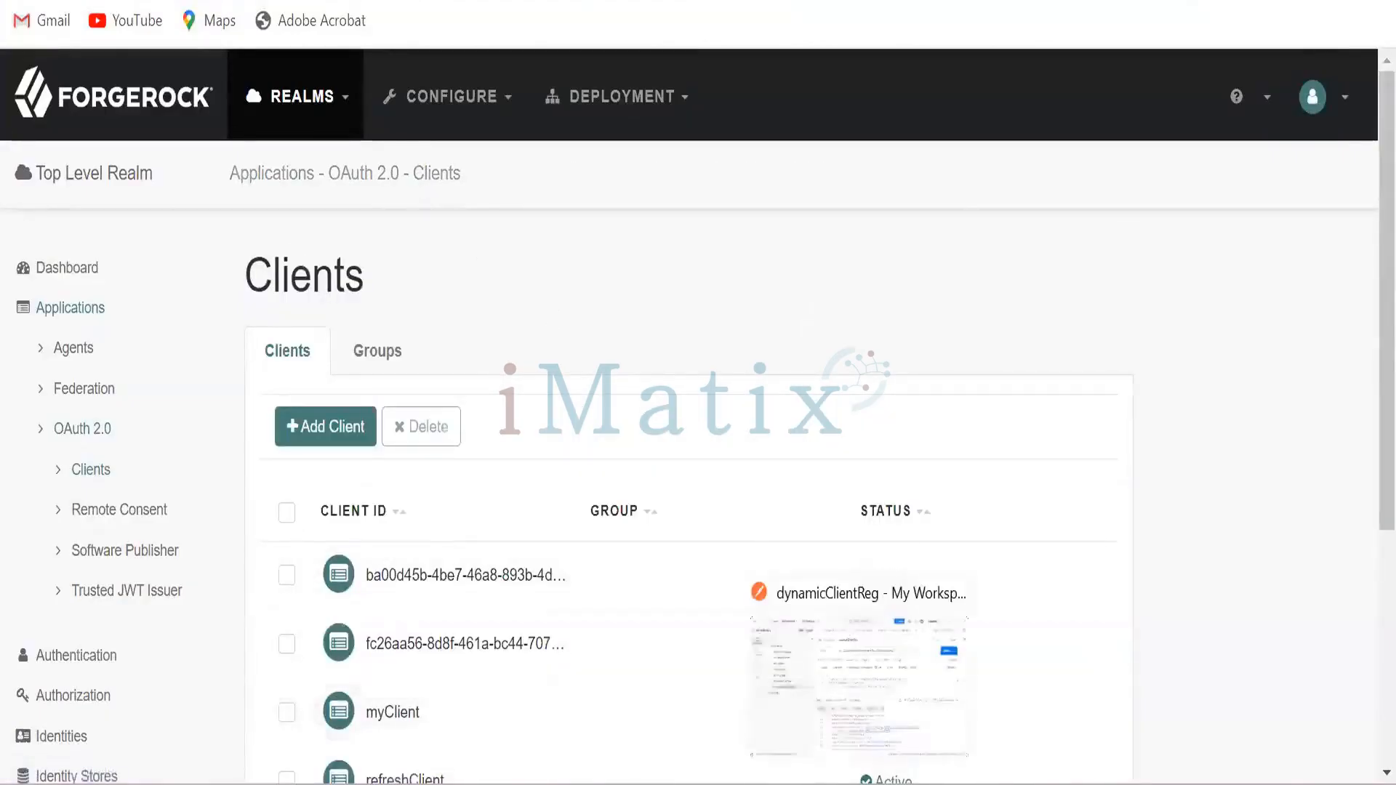
# Copy liveClient's entire registration response from Postman, including the client secret and registration access token, into an empty text editor document.
pyautogui.click(860, 784)
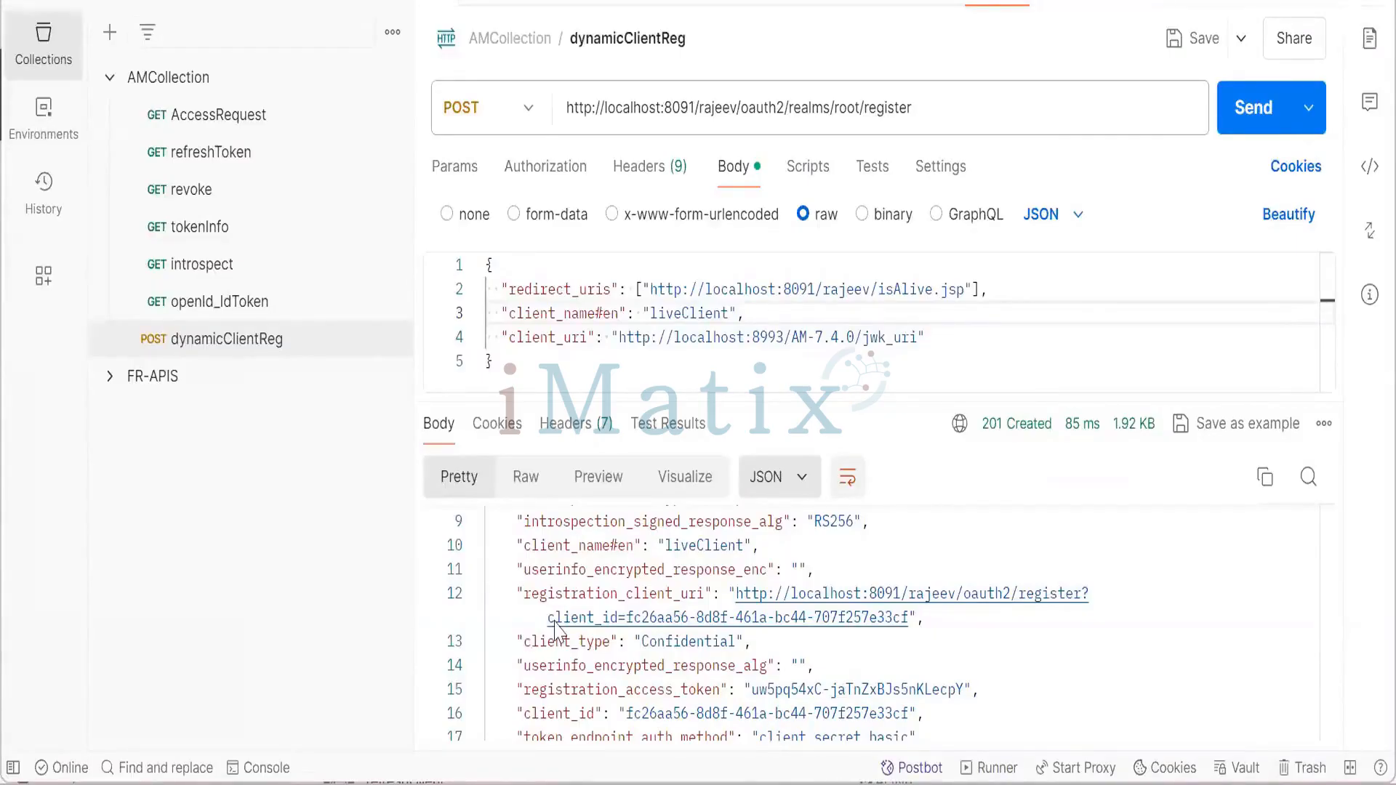
pyautogui.click(604, 615)
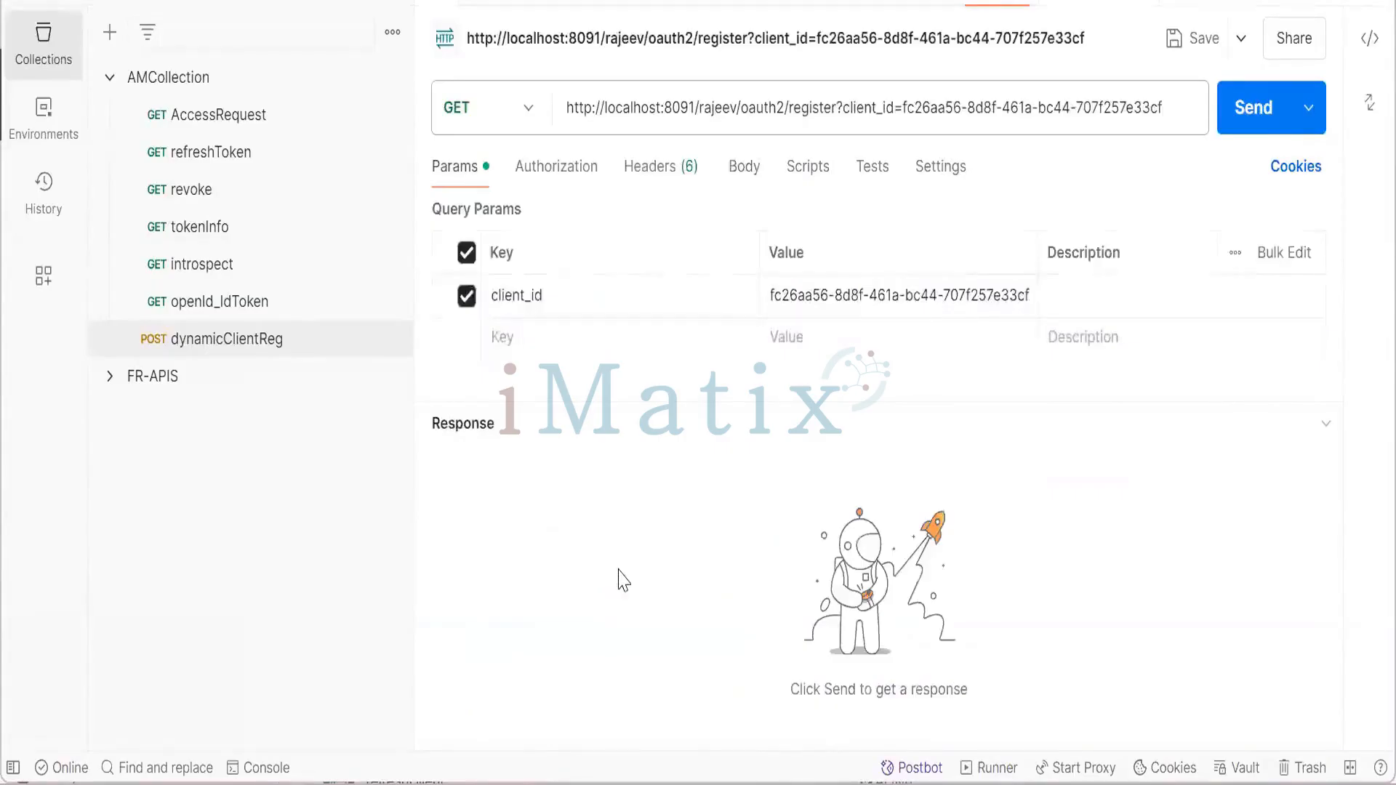
pyautogui.click(215, 348)
pyautogui.moveTo(871, 593); pyautogui.dragTo(909, 617)
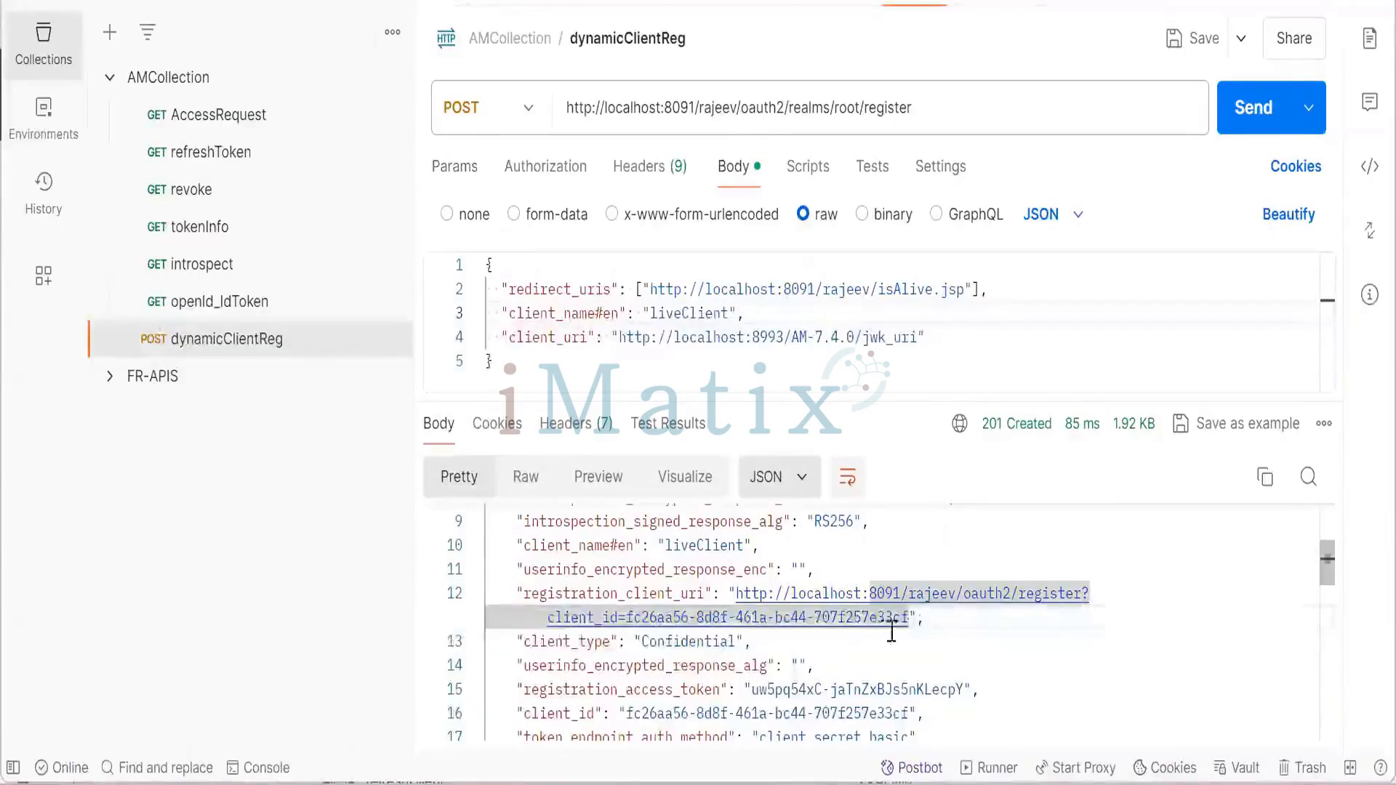
pyautogui.click(930, 624)
pyautogui.hotkey('ctrl', 'a')
pyautogui.hotkey('ctrl', 'c')
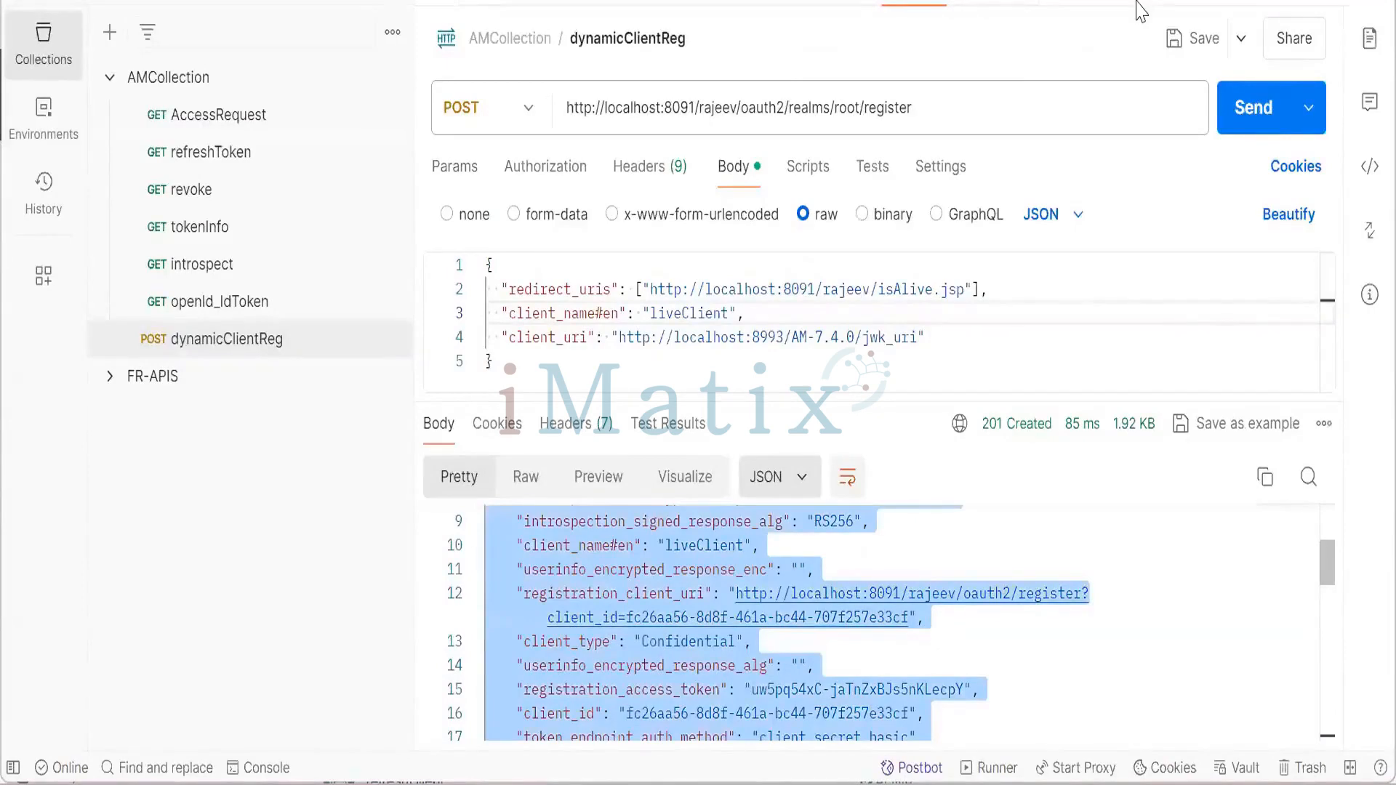
pyautogui.hotkey('alt', 'Tab')
pyautogui.hotkey('ctrl', 'v')
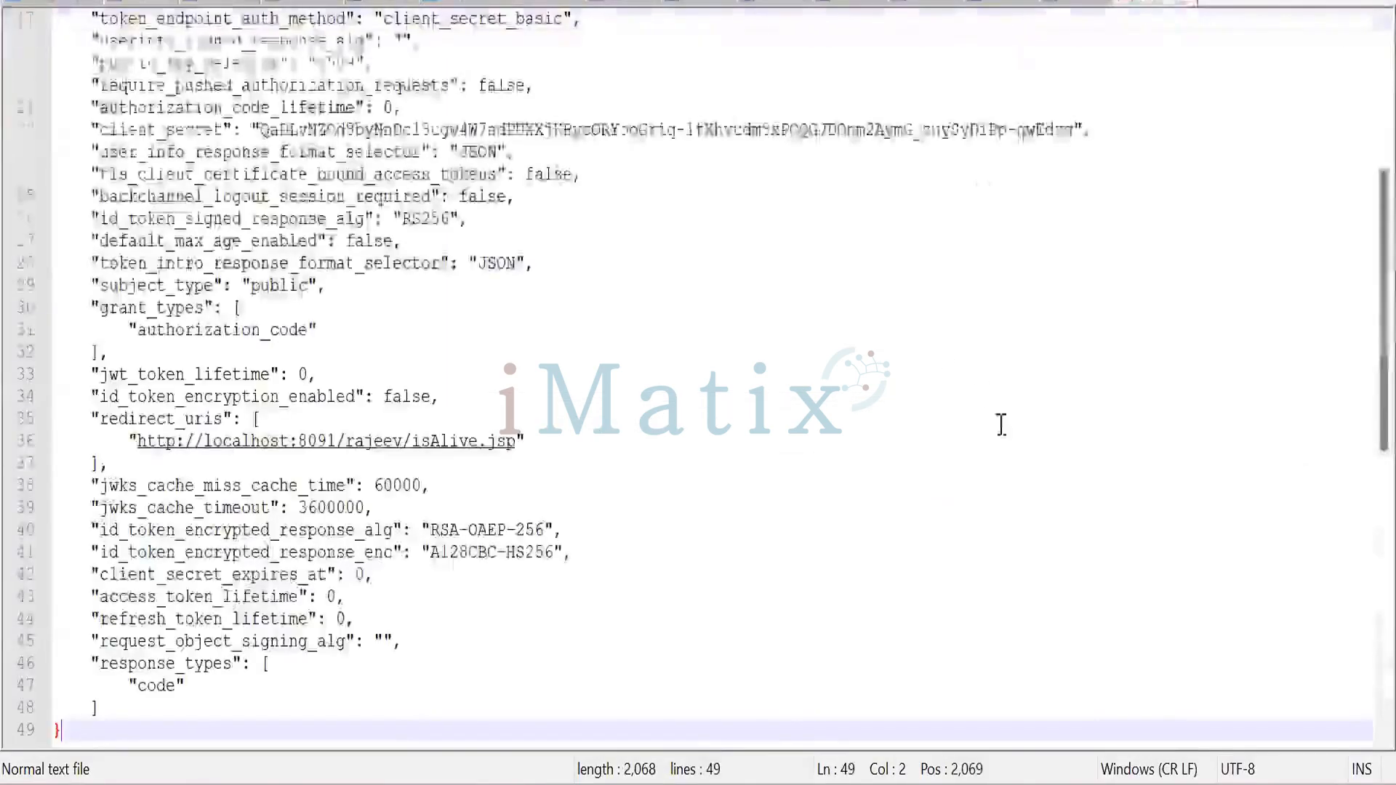
# Examine the client ID and token endpoint authentication method in the pasted response, and switch back to Postman.
pyautogui.scroll(2, 1035, 461)
pyautogui.scroll(2, 1038, 460)
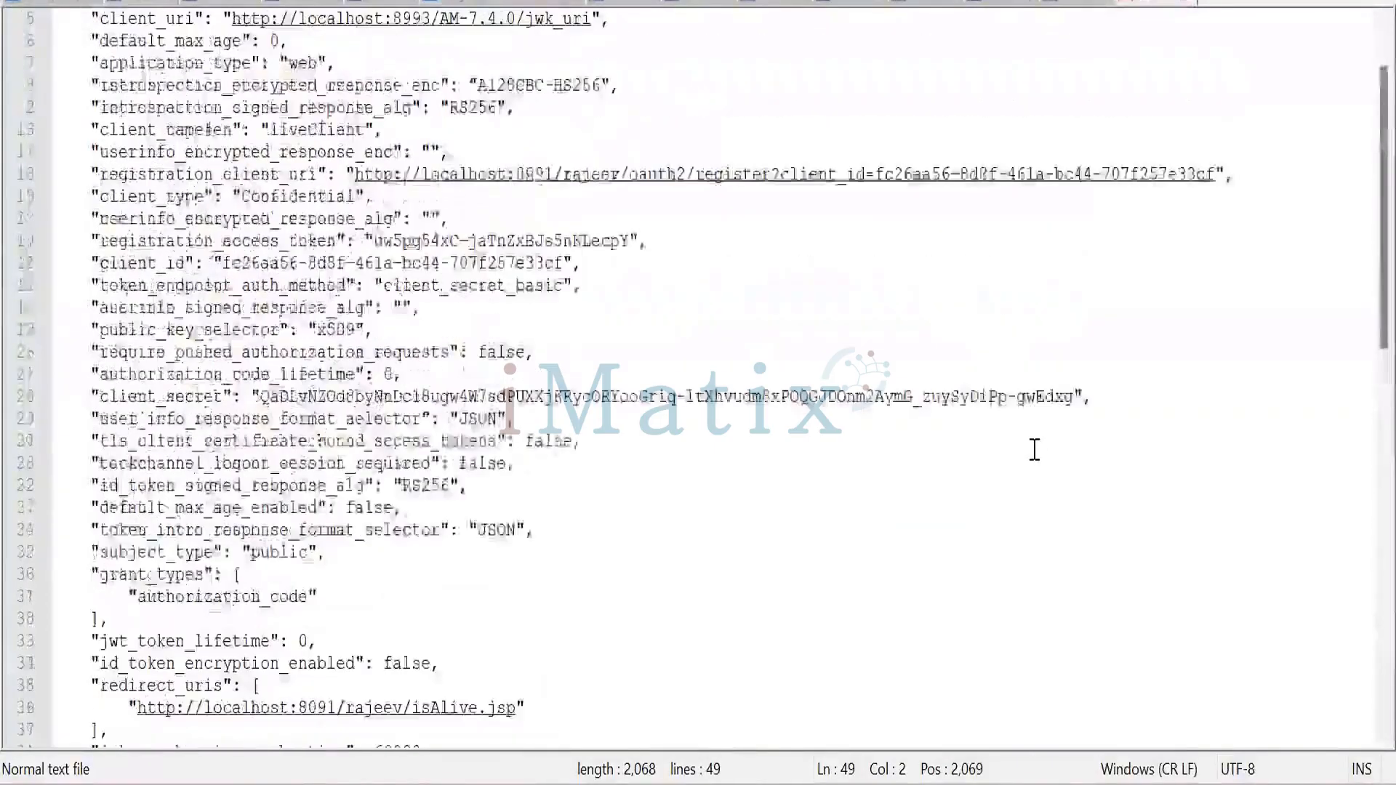
pyautogui.scroll(2, 1035, 449)
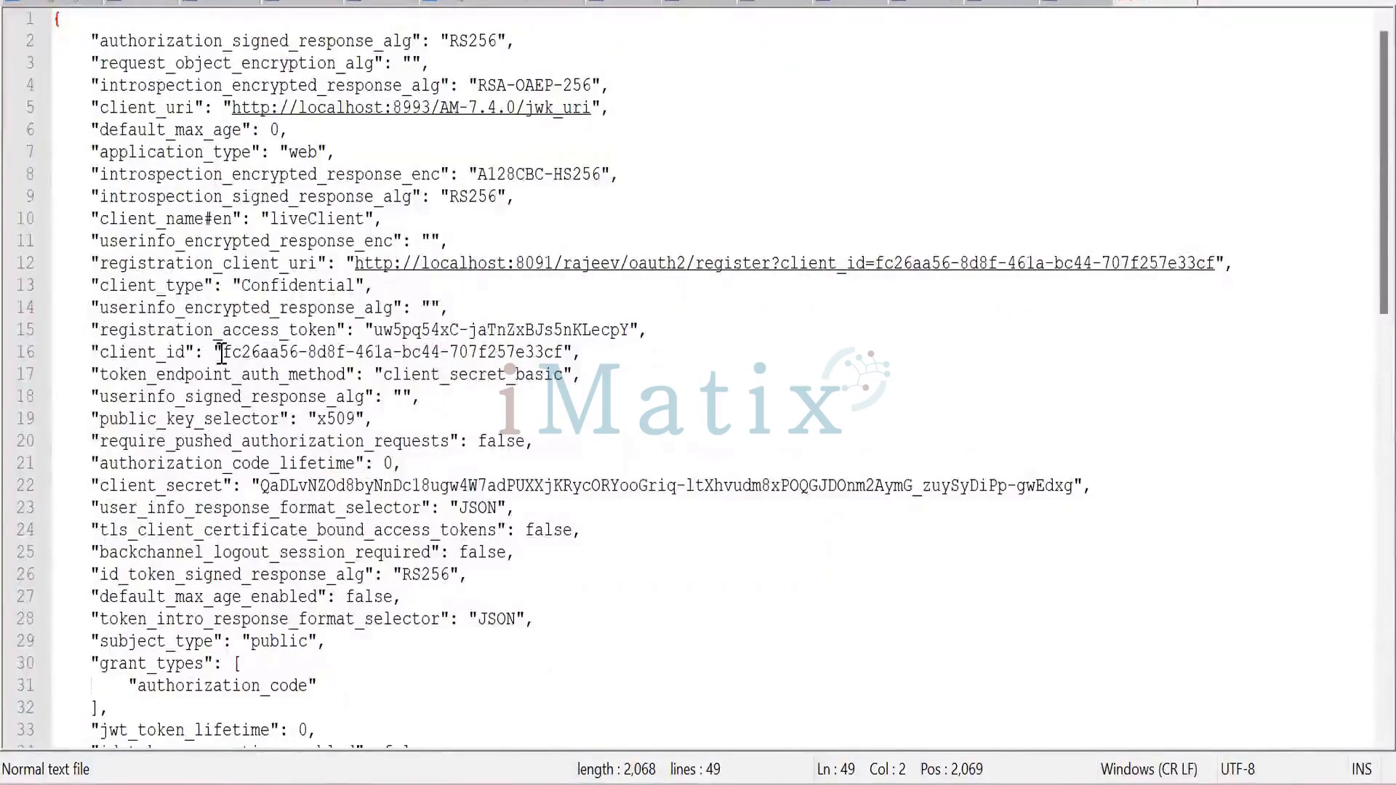
pyautogui.moveTo(222, 354); pyautogui.dragTo(563, 357)
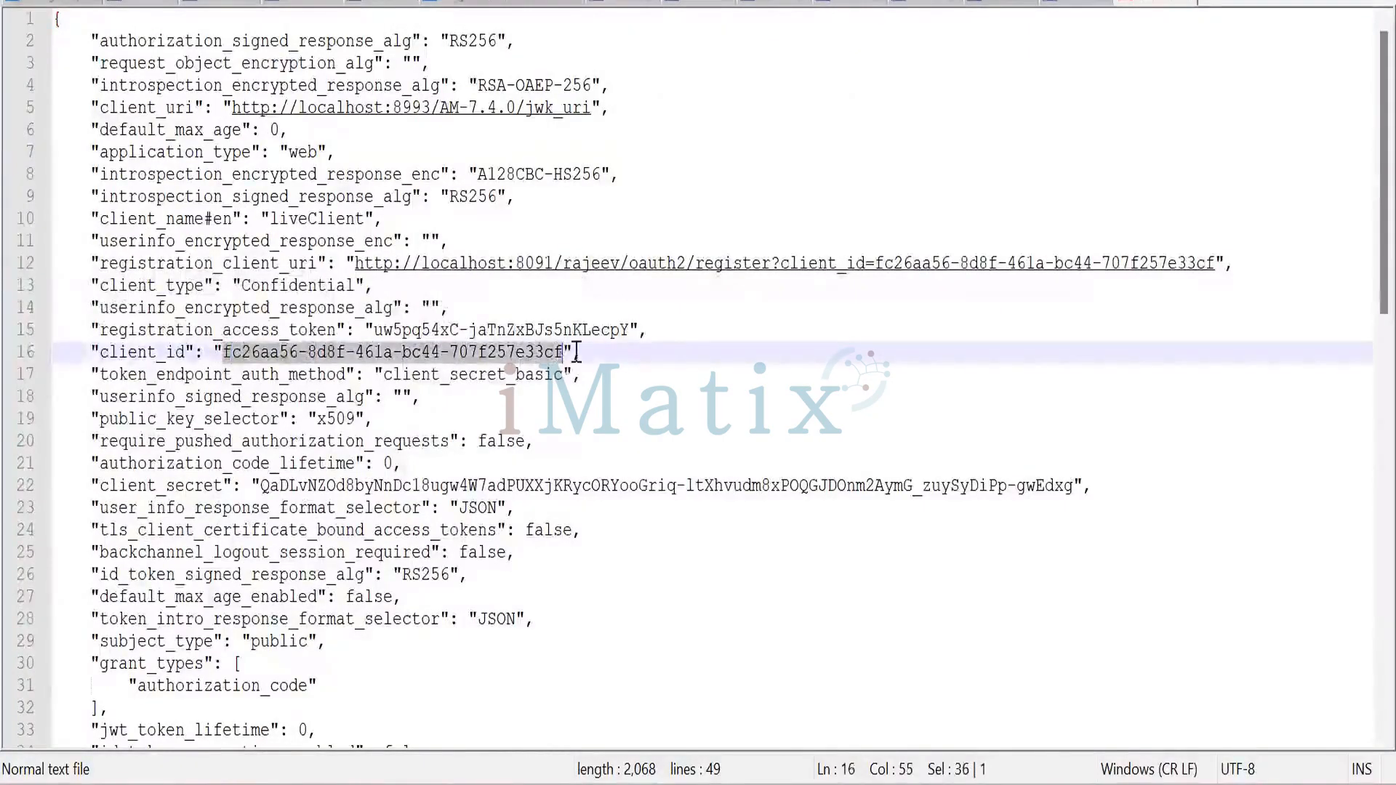
pyautogui.click(603, 354)
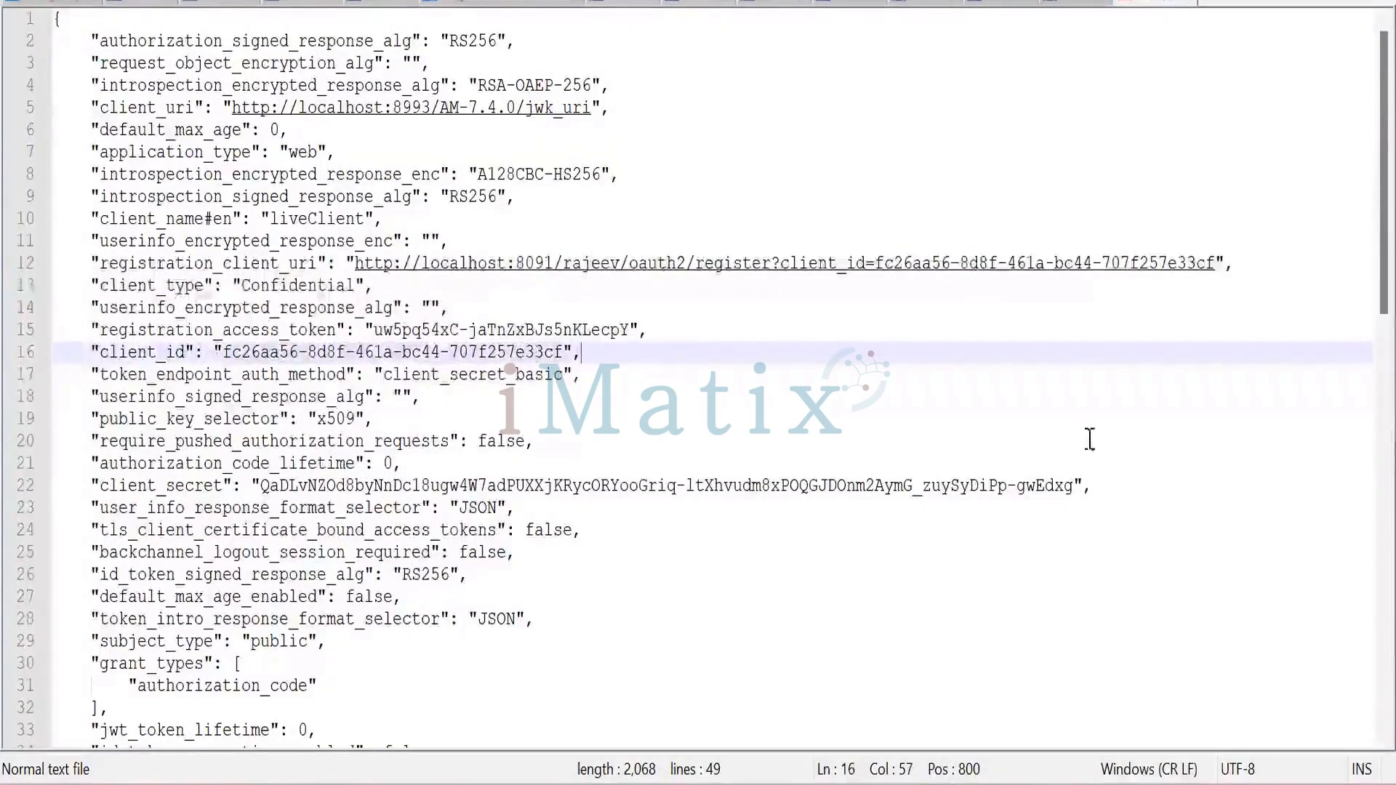
pyautogui.moveTo(383, 376); pyautogui.dragTo(564, 376)
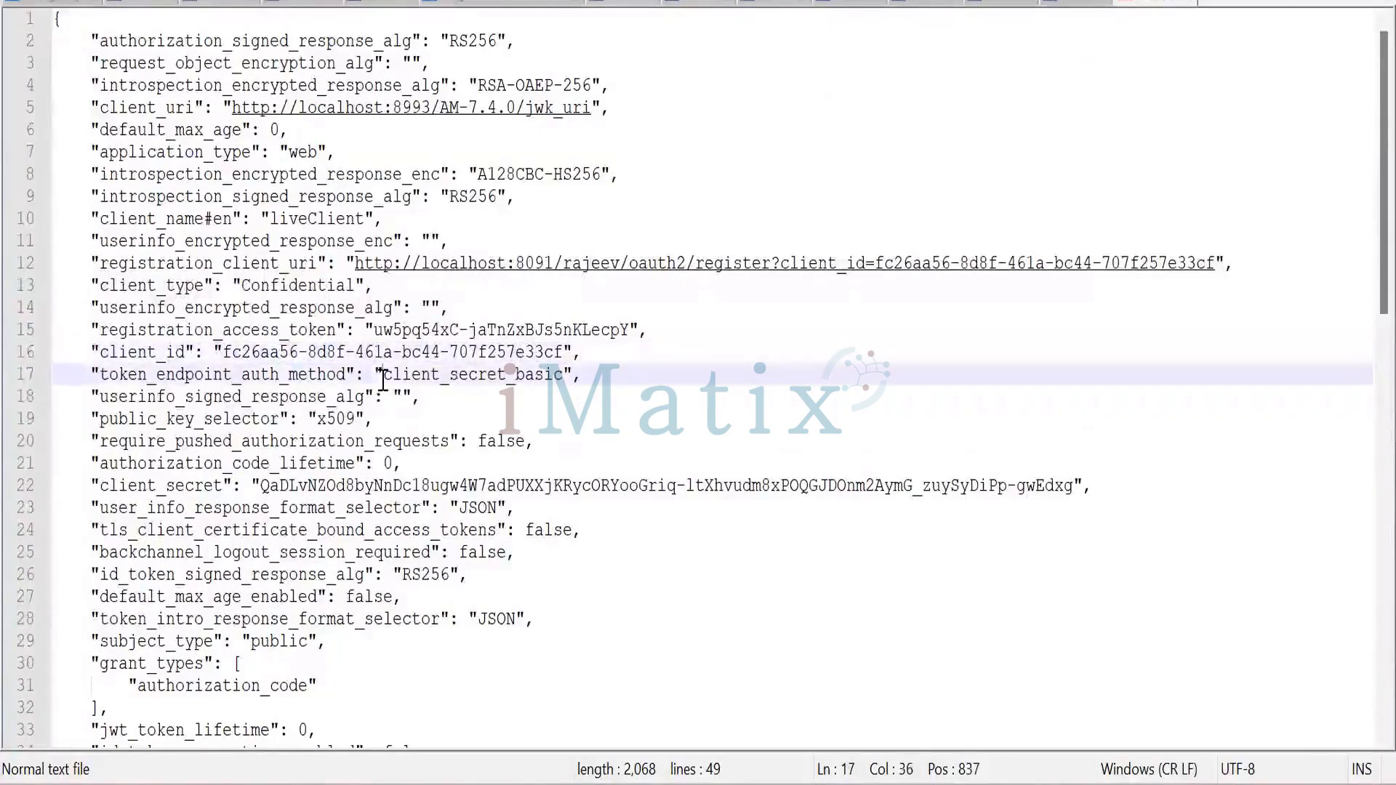
pyautogui.click(598, 376)
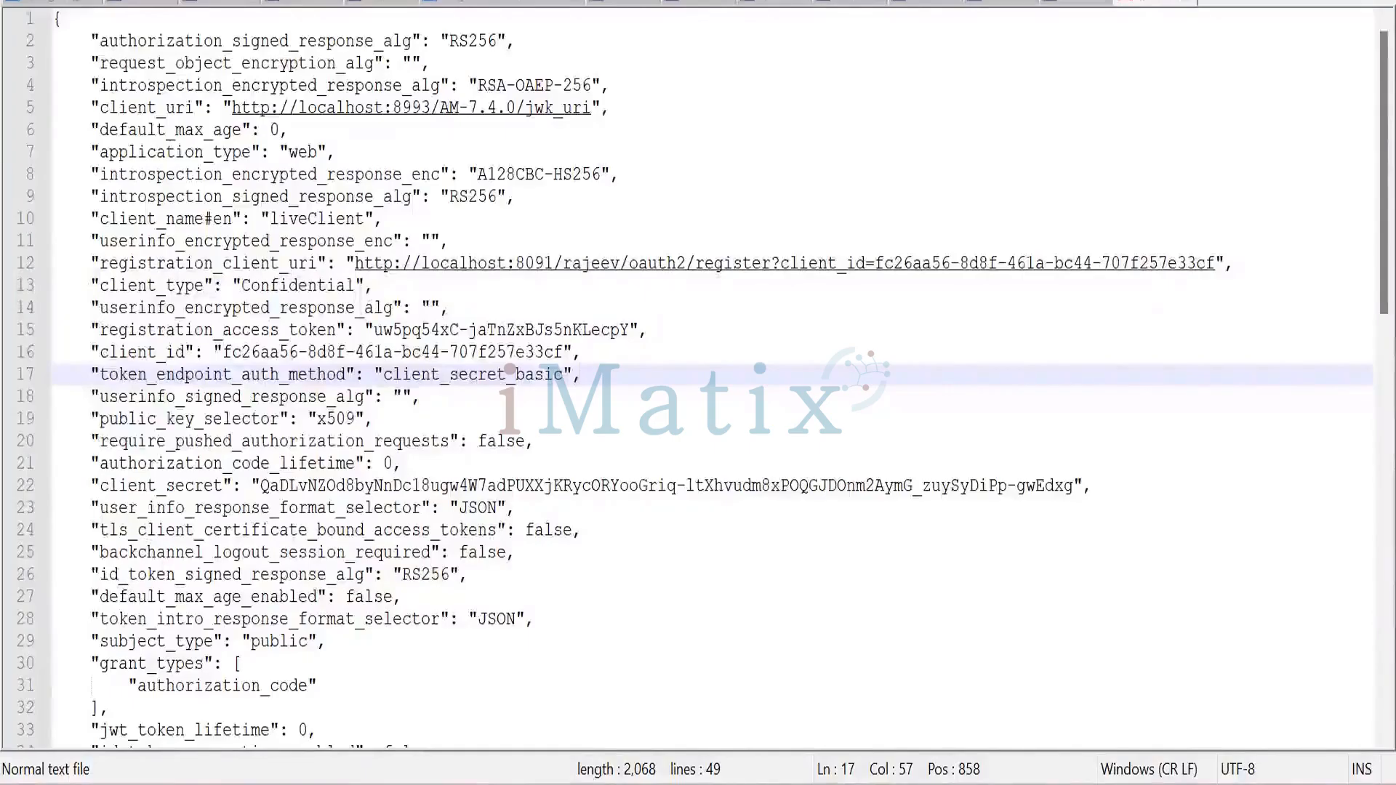
pyautogui.moveTo(860, 784)
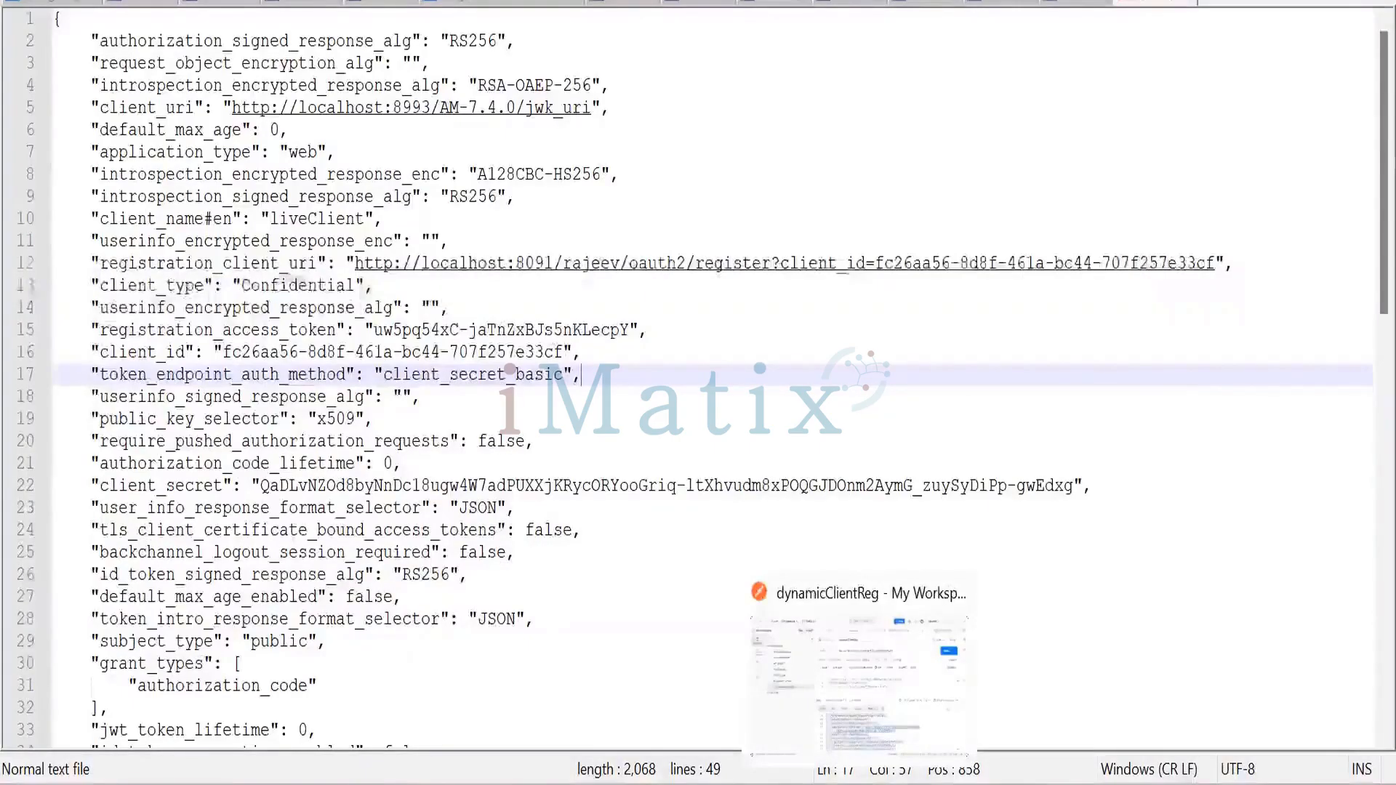
pyautogui.click(860, 784)
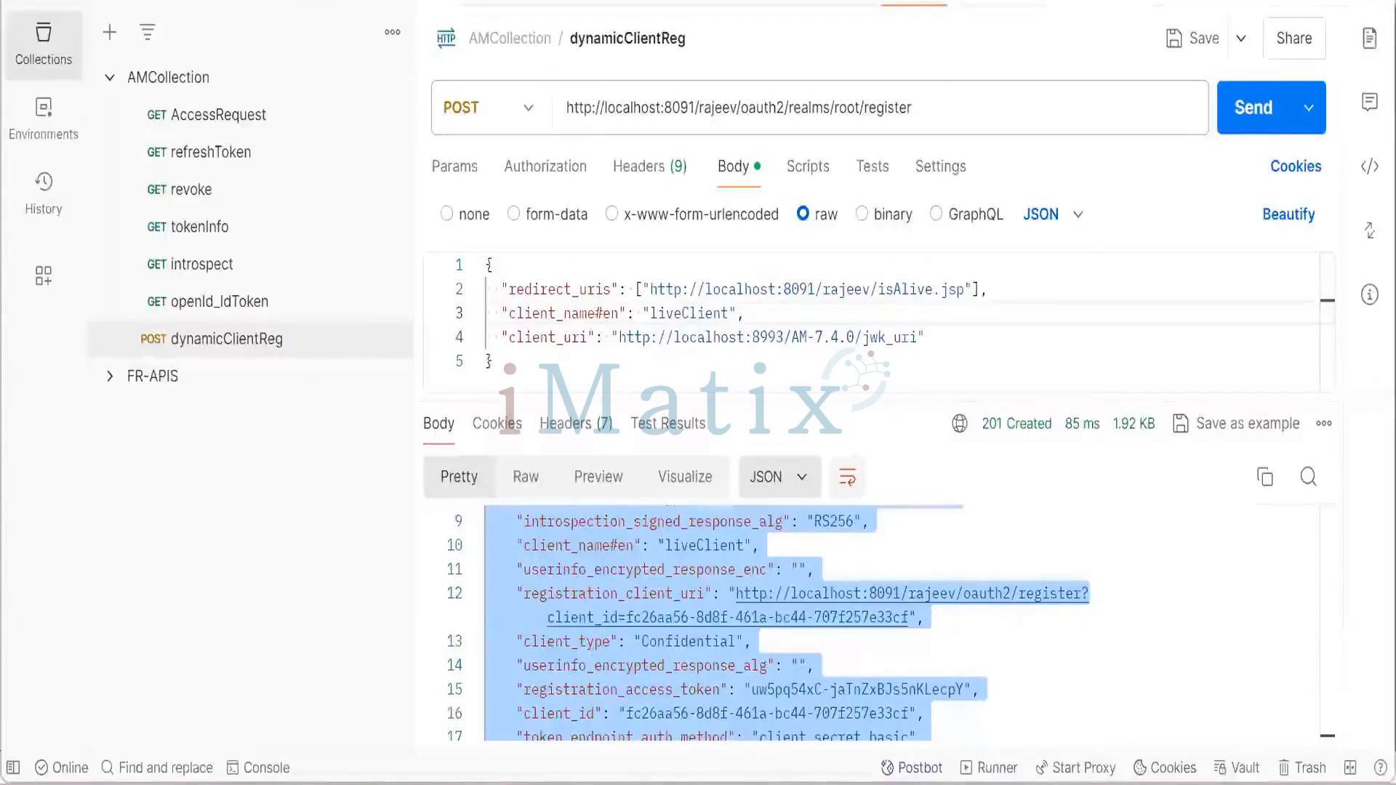
pyautogui.moveTo(860, 784)
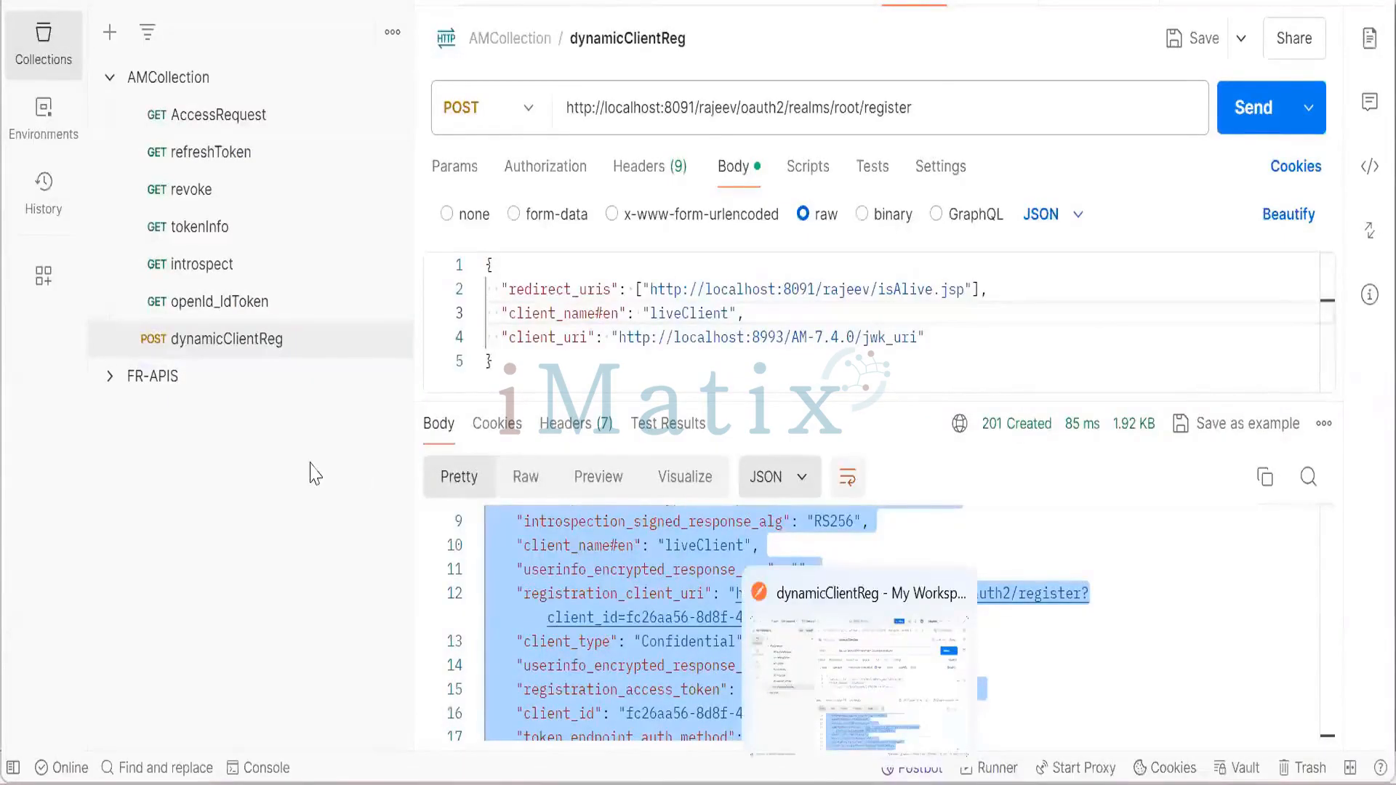
# Duplicate the dynamicClientReg request in AMCollection and rename the copy readClient.
pyautogui.click(264, 341)
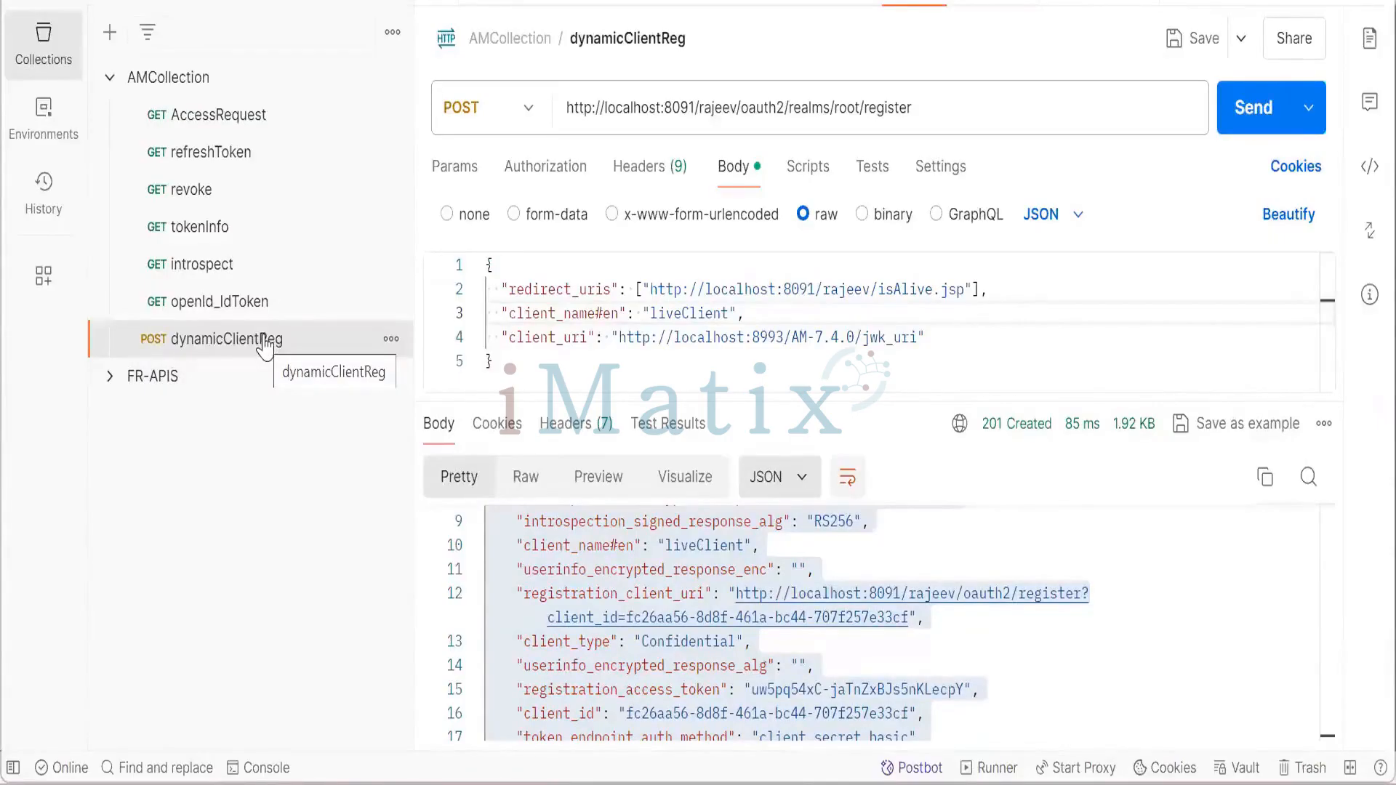
pyautogui.rightClick(264, 346)
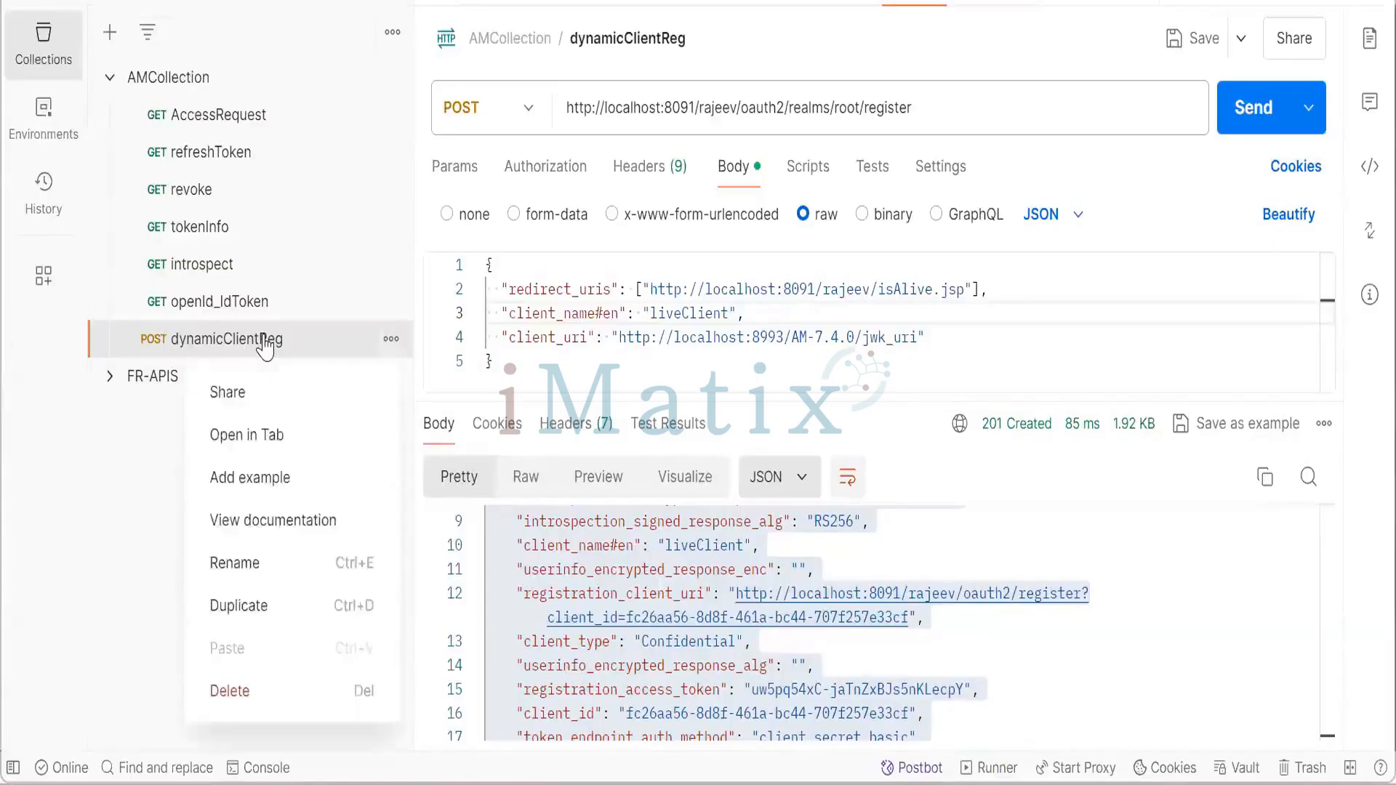
pyautogui.click(263, 606)
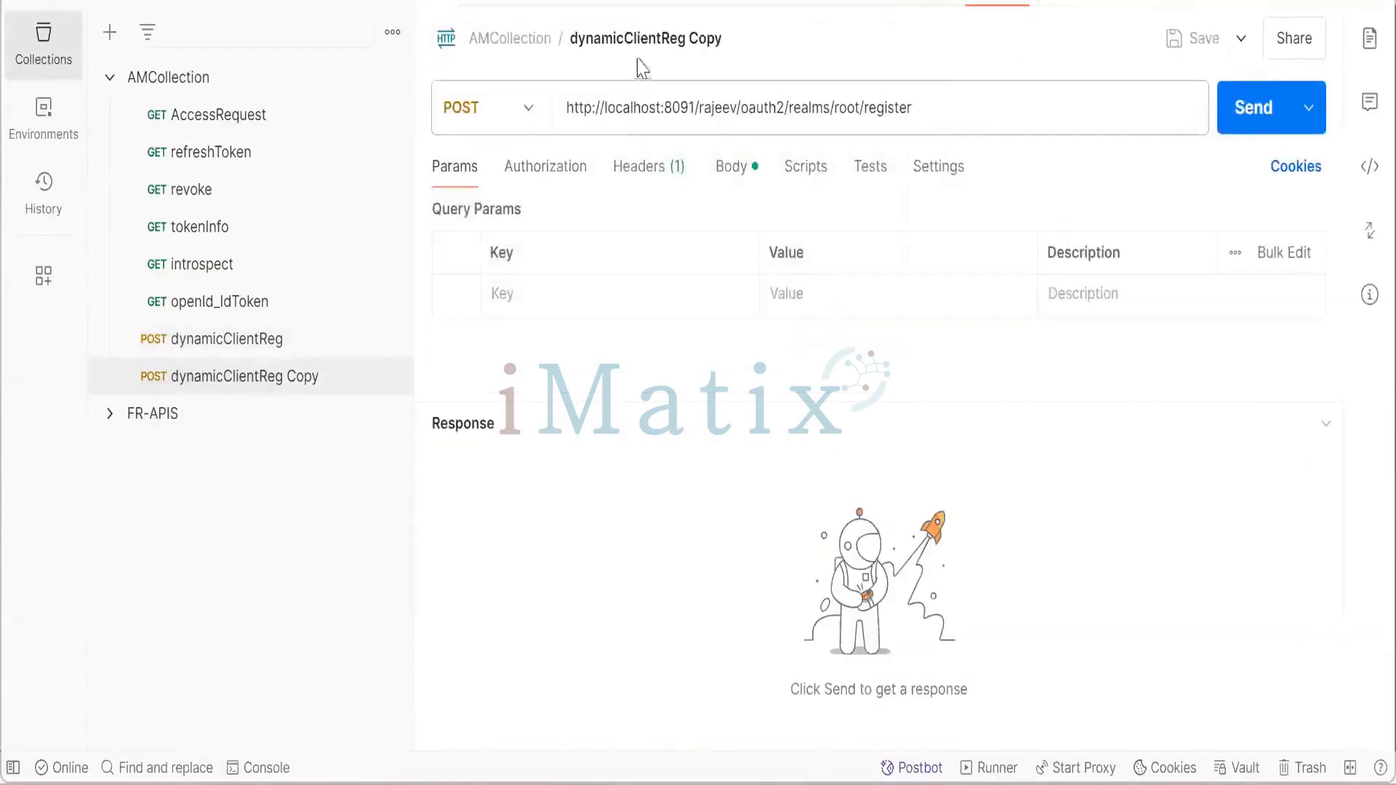
pyautogui.click(650, 40)
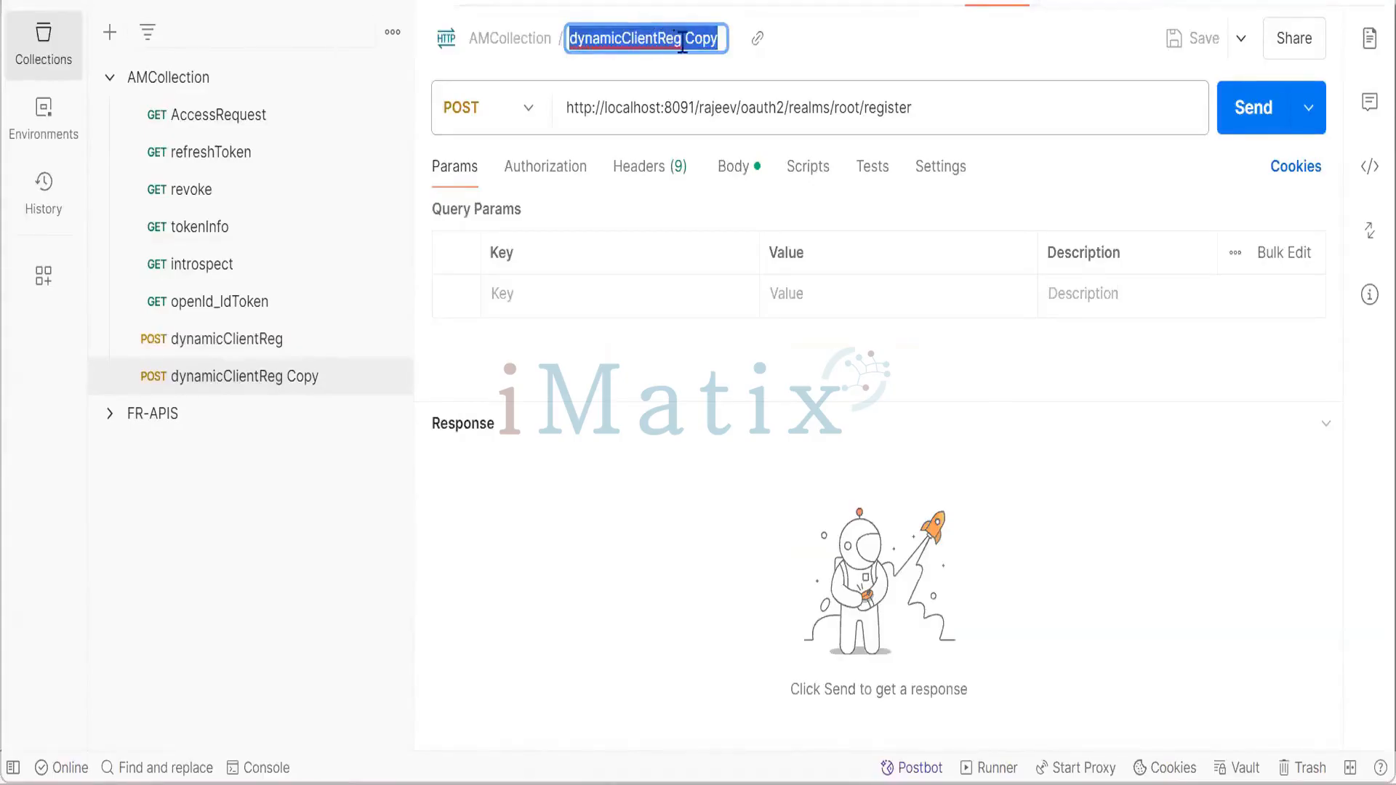
pyautogui.press('BackSpace')
pyautogui.write('re')
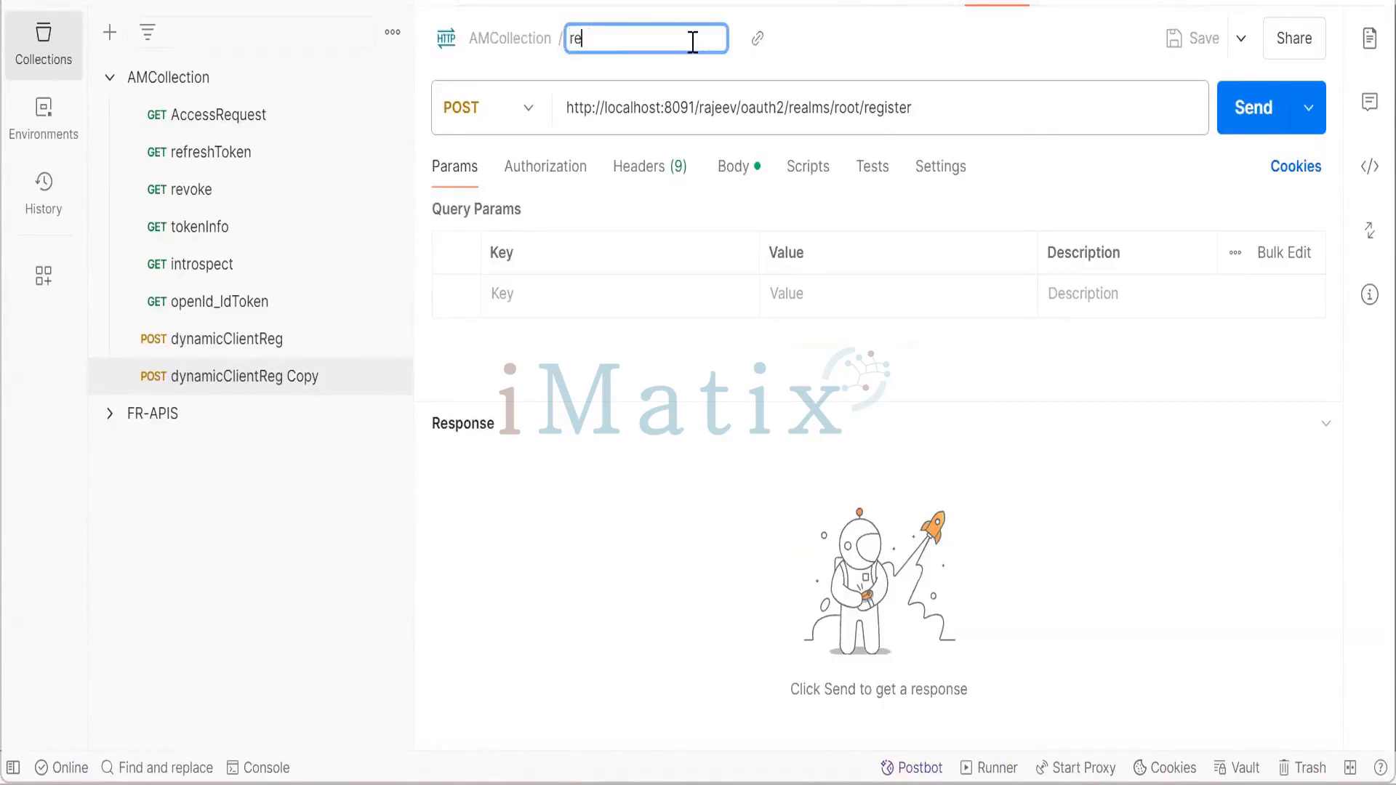
pyautogui.write('adClient')
pyautogui.click(298, 435)
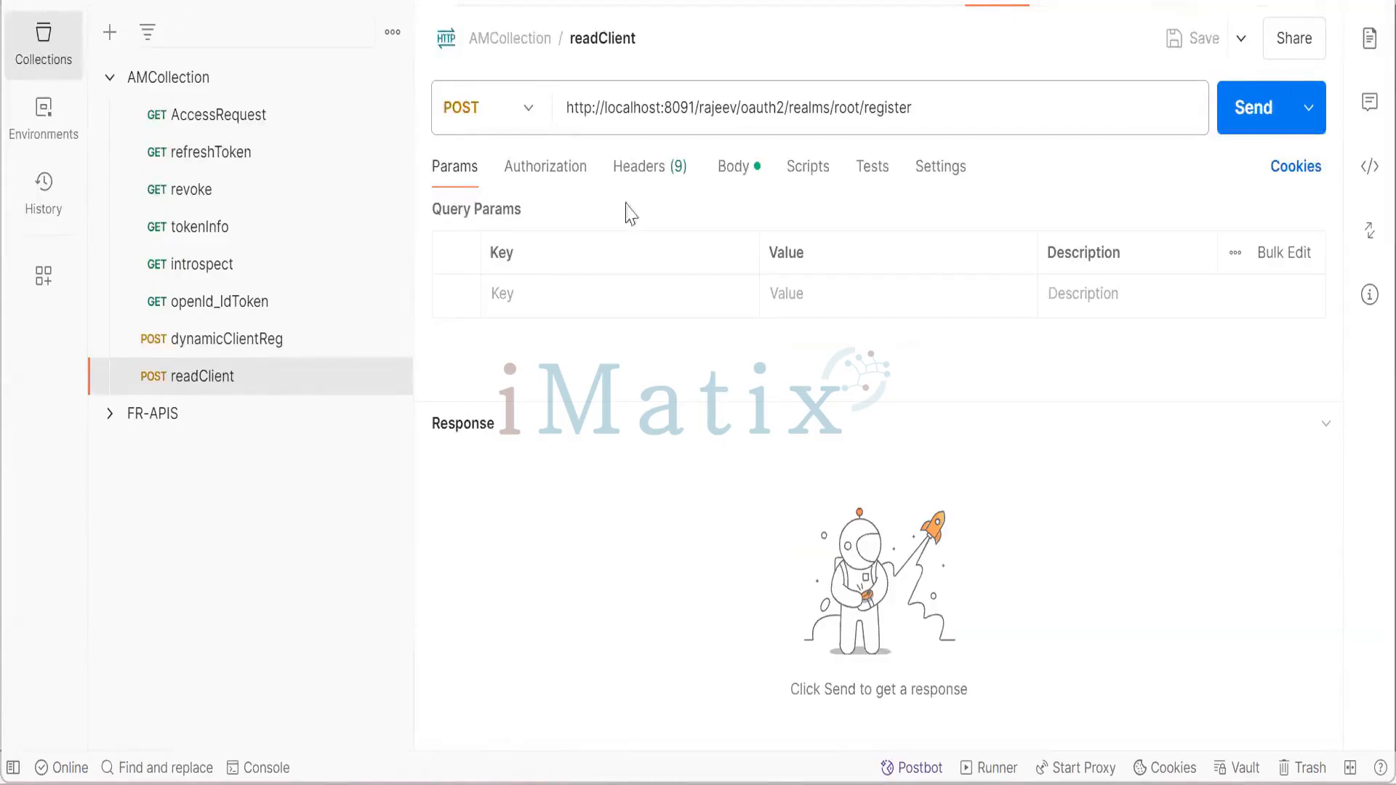
# Change readClient's method to GET and append ?client_id= to its register URL.
pyautogui.click(528, 117)
pyautogui.click(514, 179)
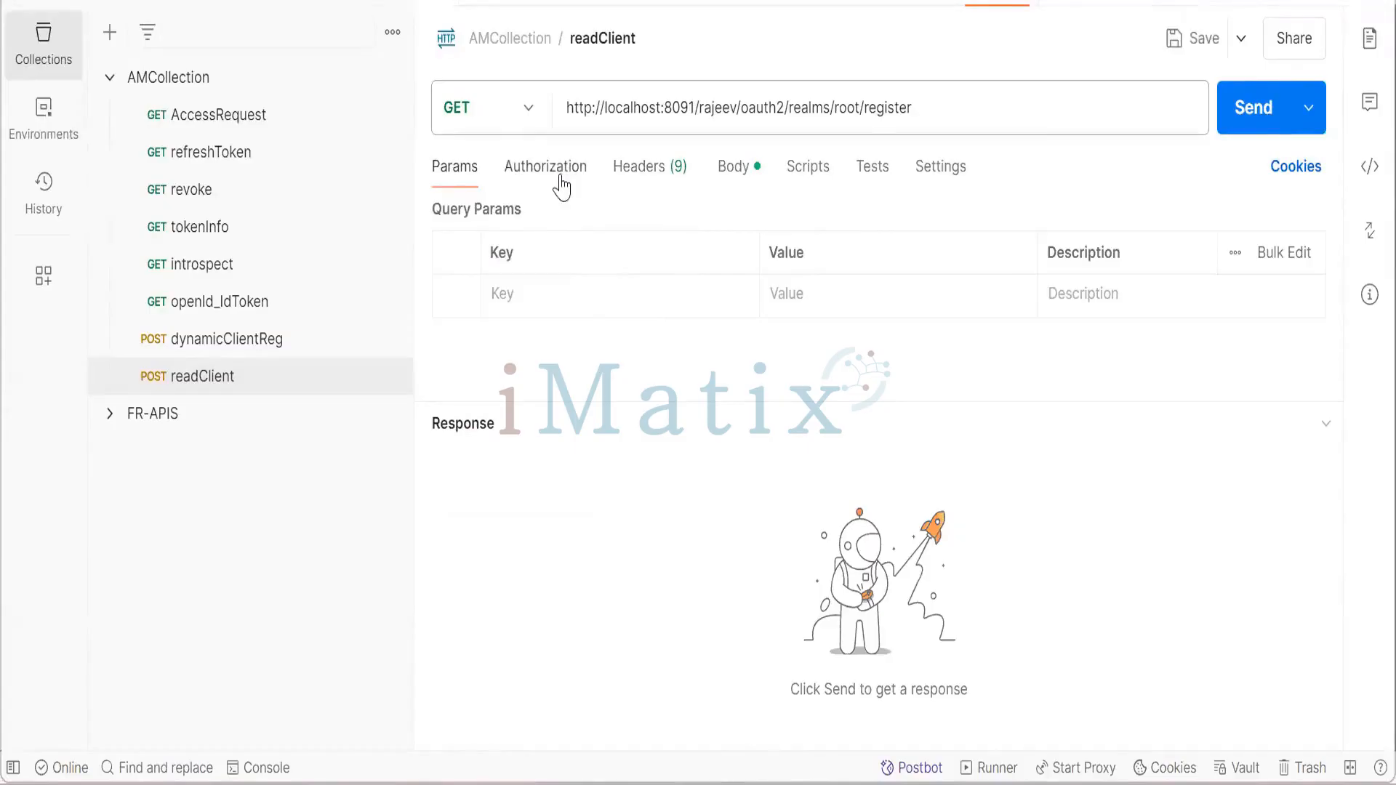
pyautogui.click(945, 109)
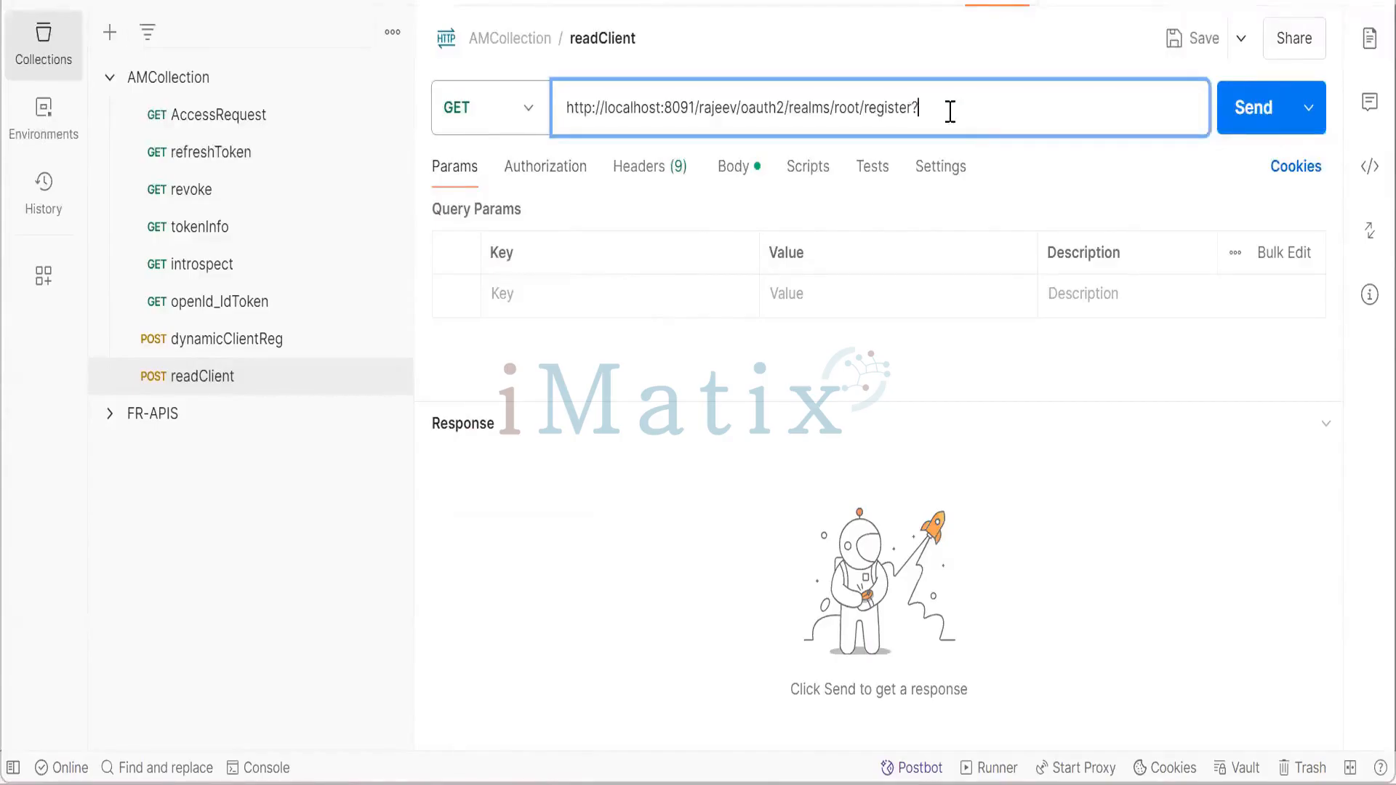
pyautogui.write('?d')
pyautogui.write('li')
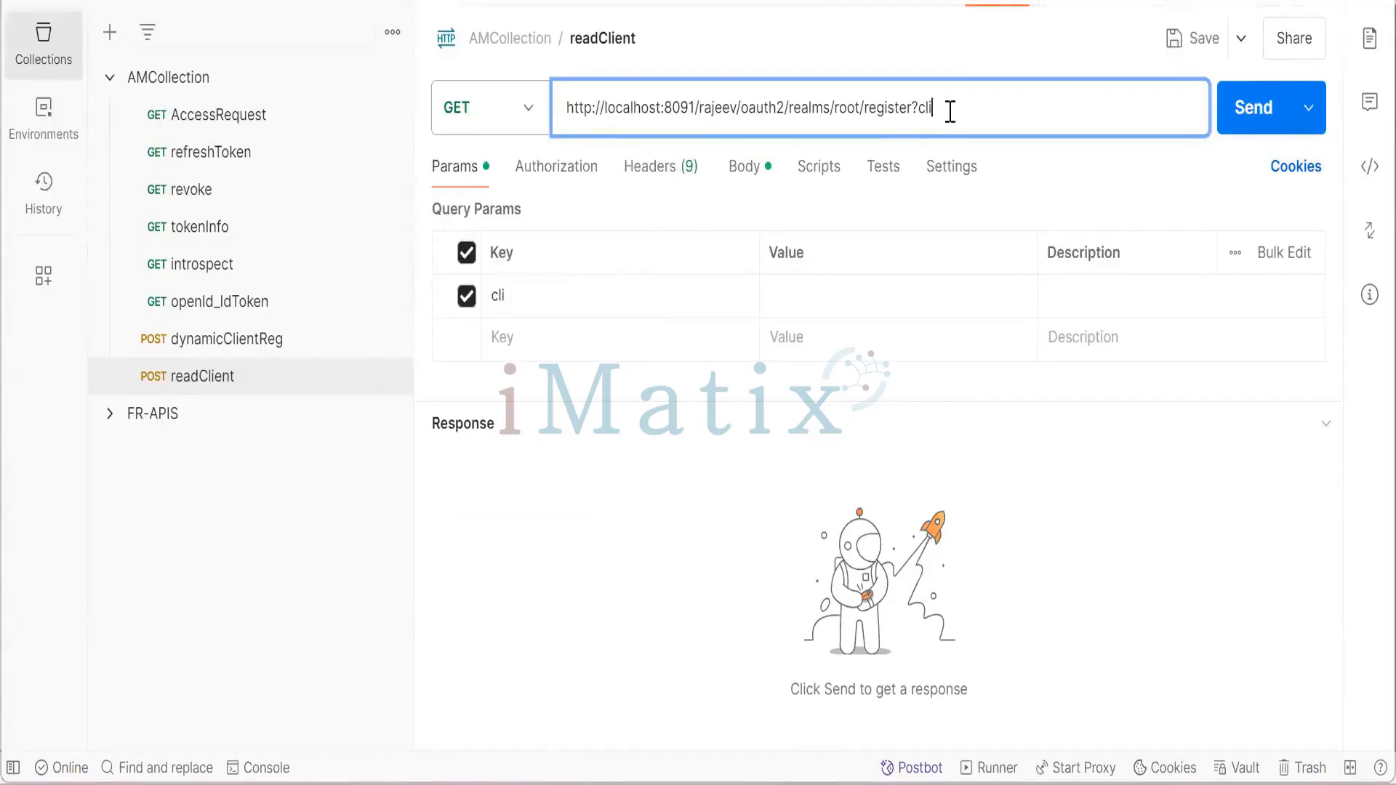
pyautogui.write('ent_id=')
# Copy liveClient's client ID from the response in the text editor and paste it as the client_id value in Postman's request URL.
pyautogui.hotkey('alt', 'Tab')
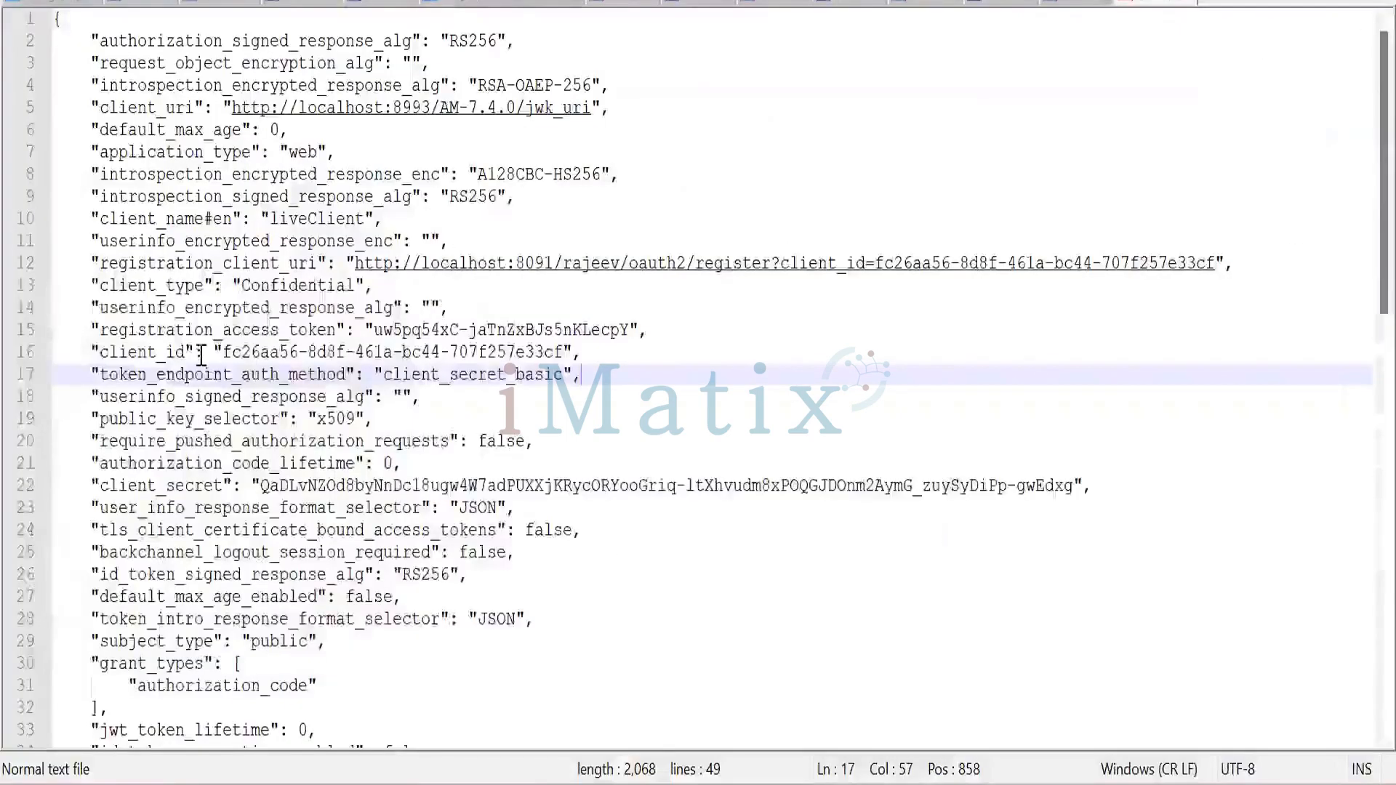
pyautogui.click(220, 353)
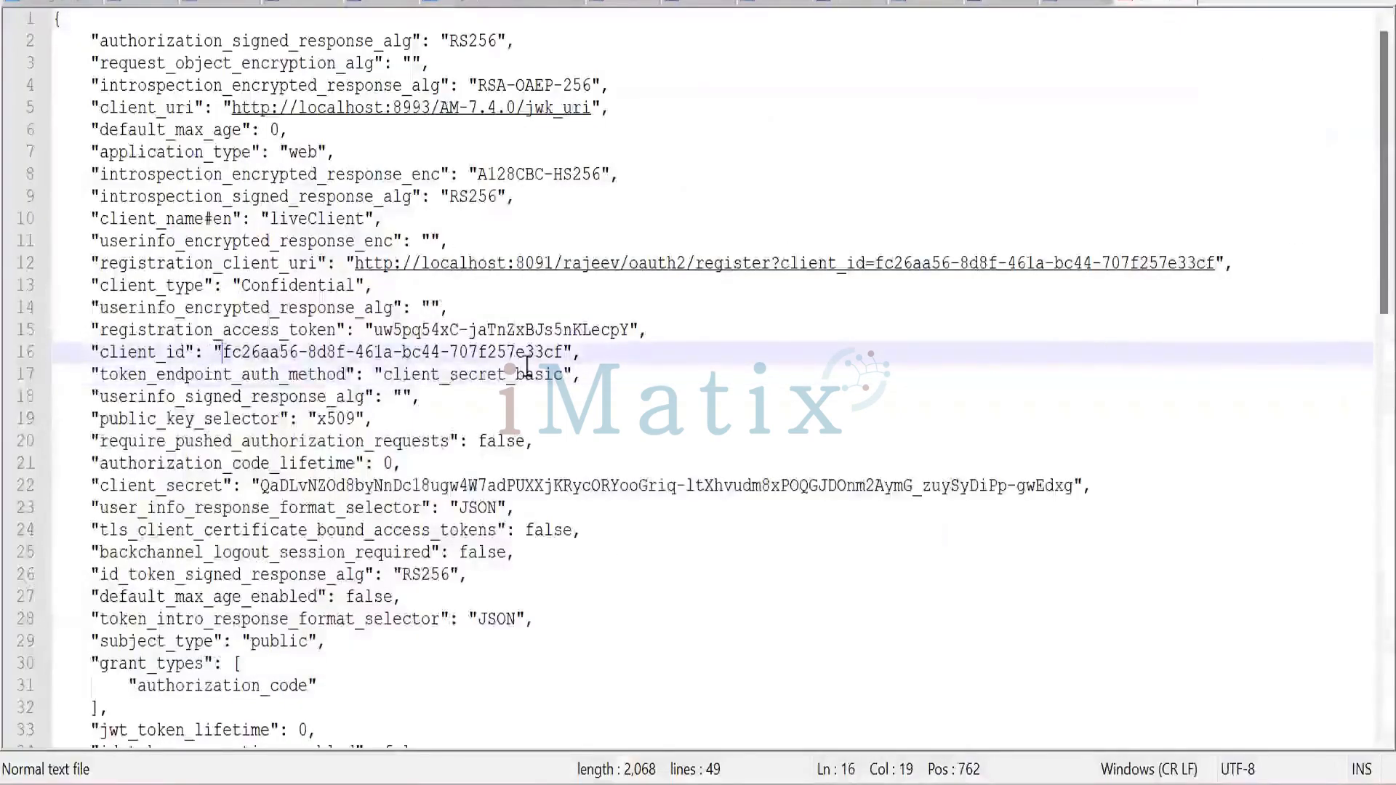
pyautogui.keyDown('shift'); pyautogui.click(563, 352); pyautogui.keyUp('shift')
pyautogui.hotkey('ctrl', 'c')
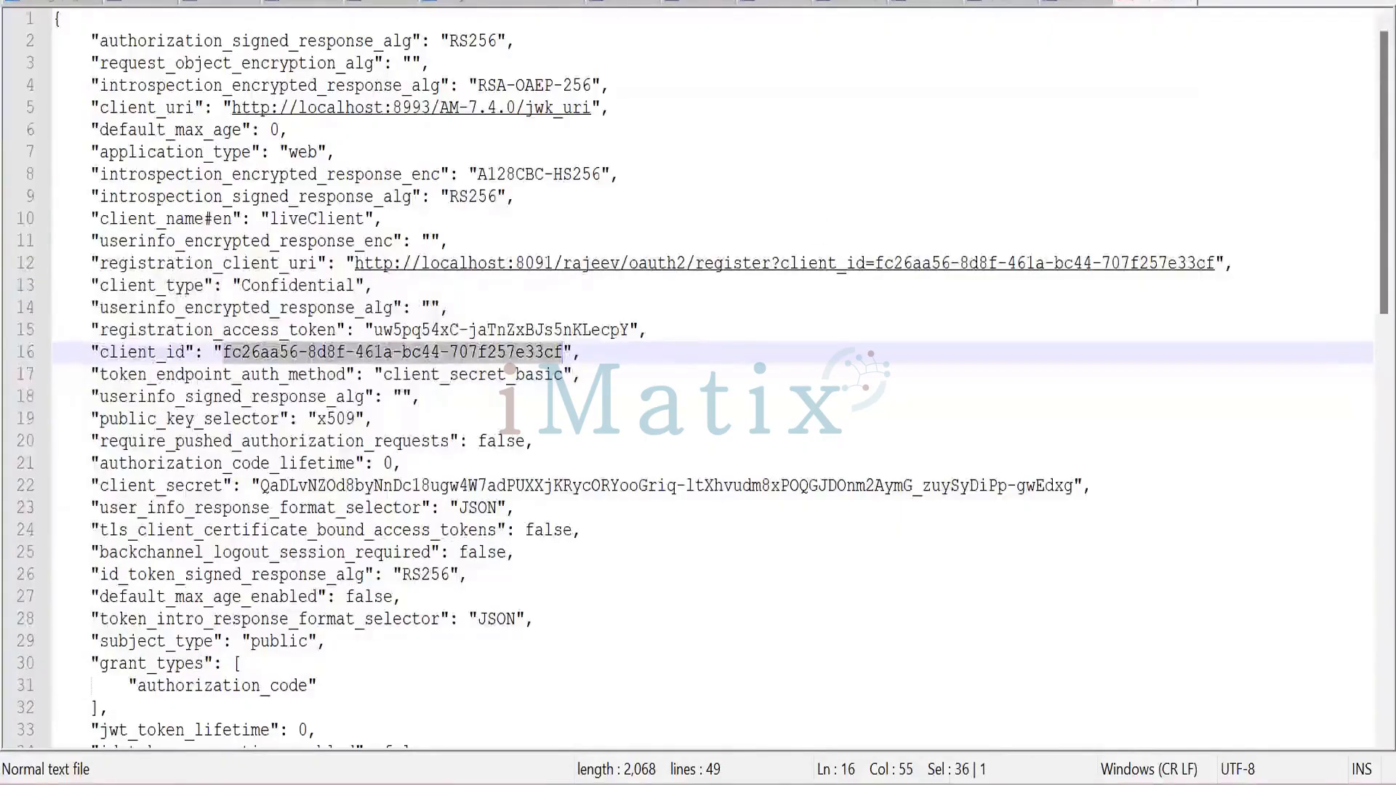
pyautogui.click(1279, 1)
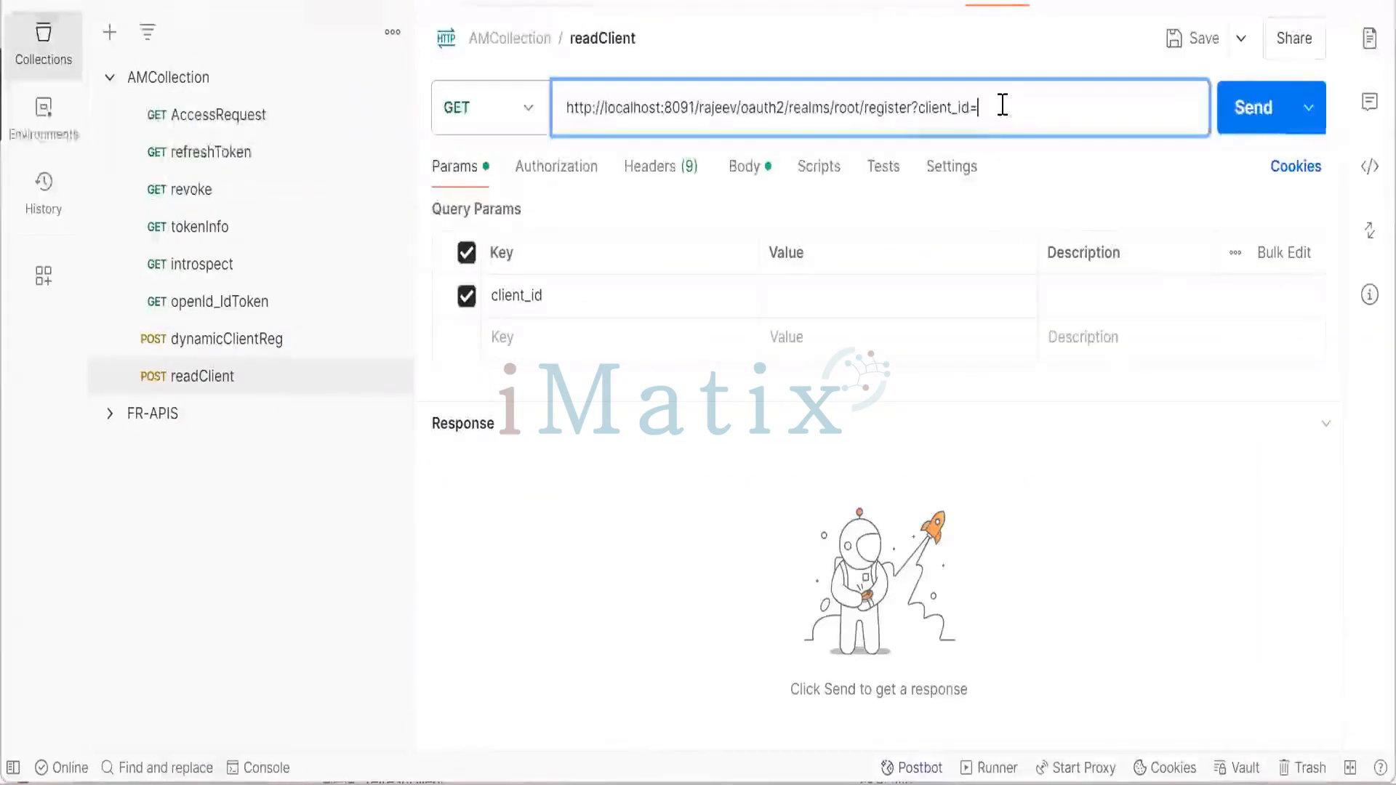
pyautogui.hotkey('ctrl', 'v')
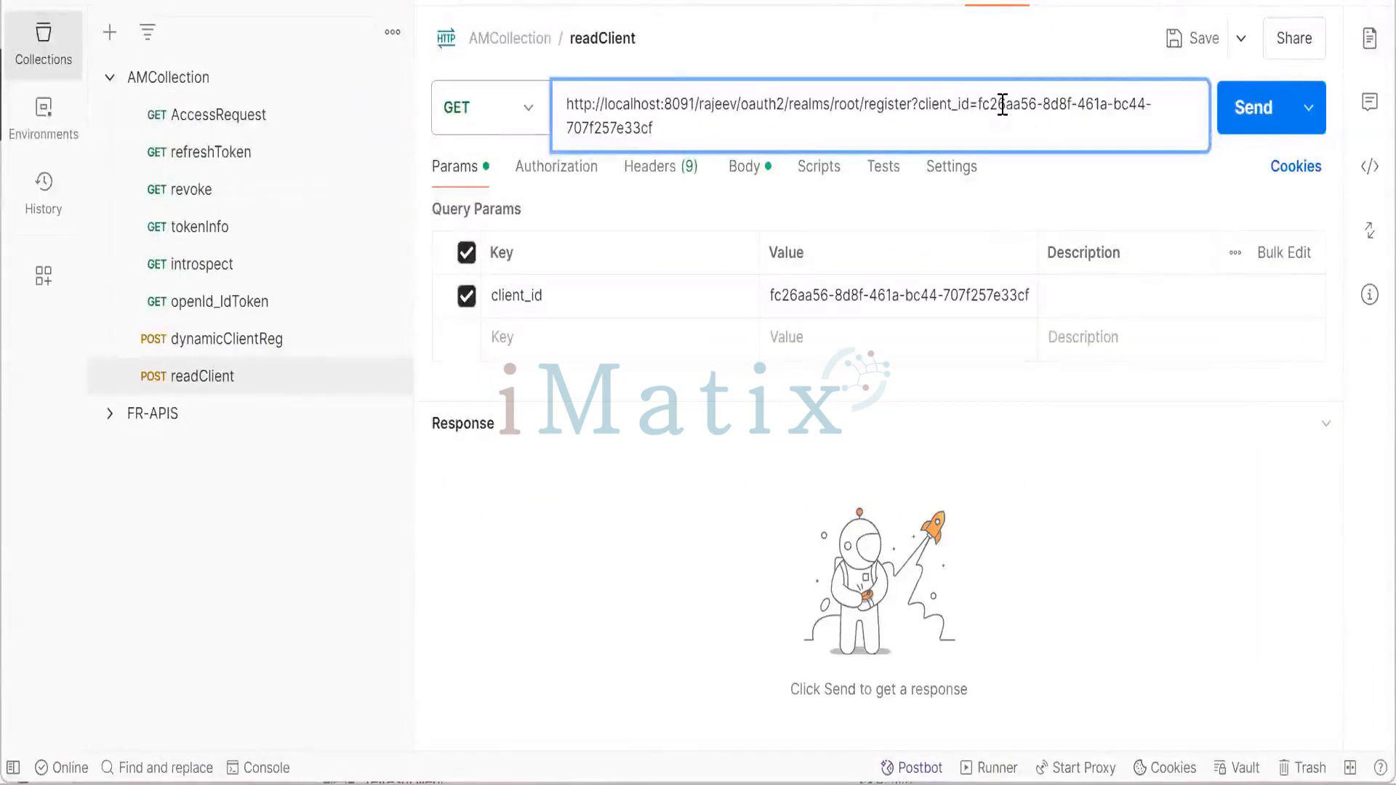
pyautogui.click(1173, 198)
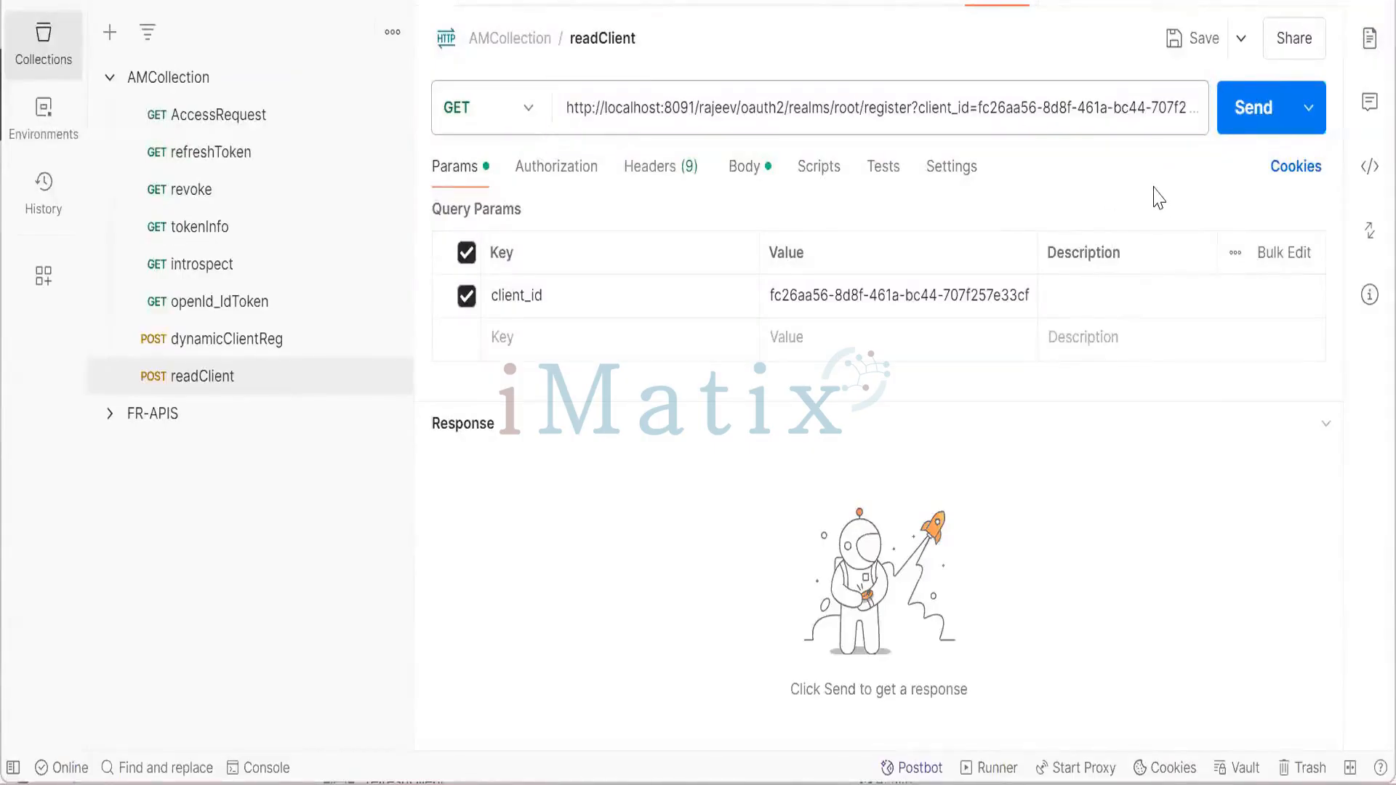
# Replace the Content-Type key in readClient's request headers with Authorization.
pyautogui.click(557, 174)
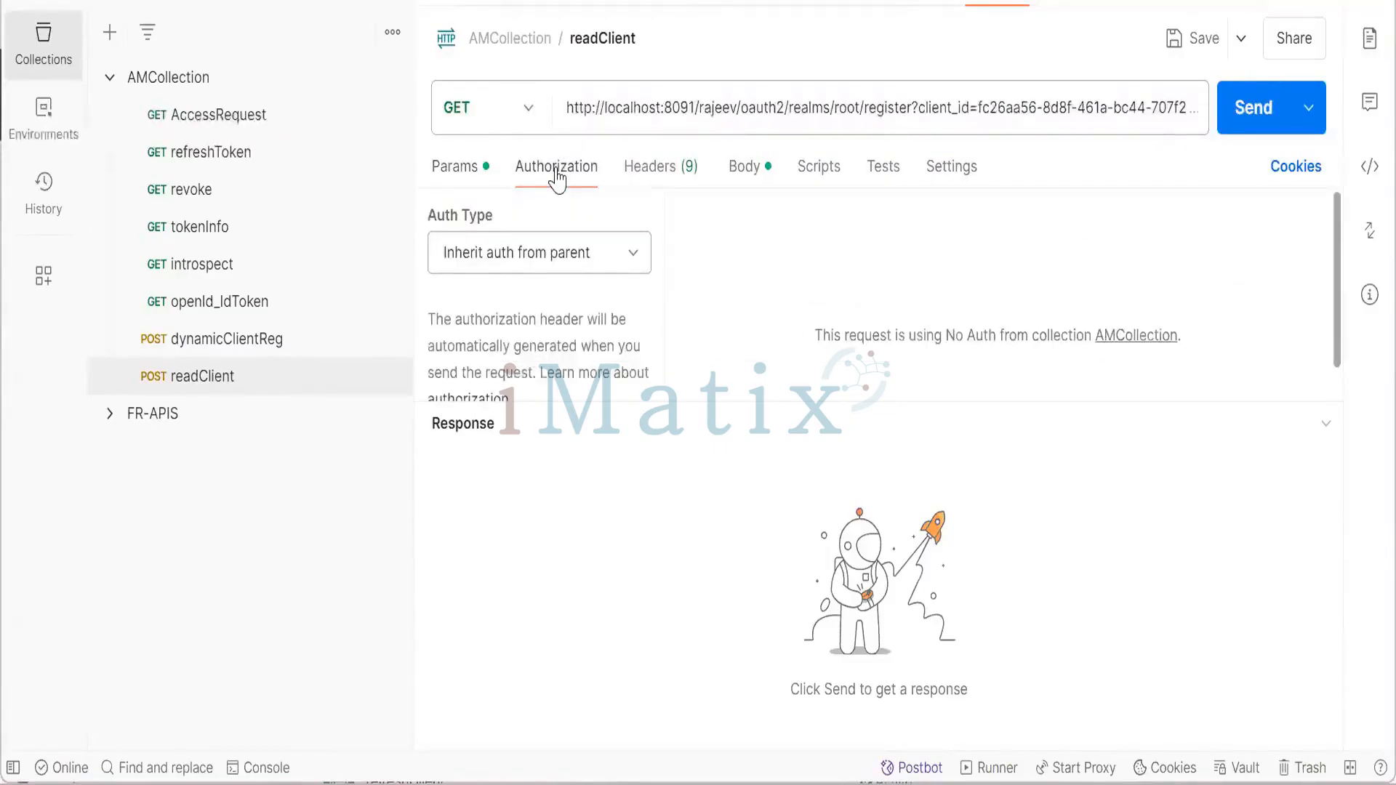
pyautogui.click(661, 174)
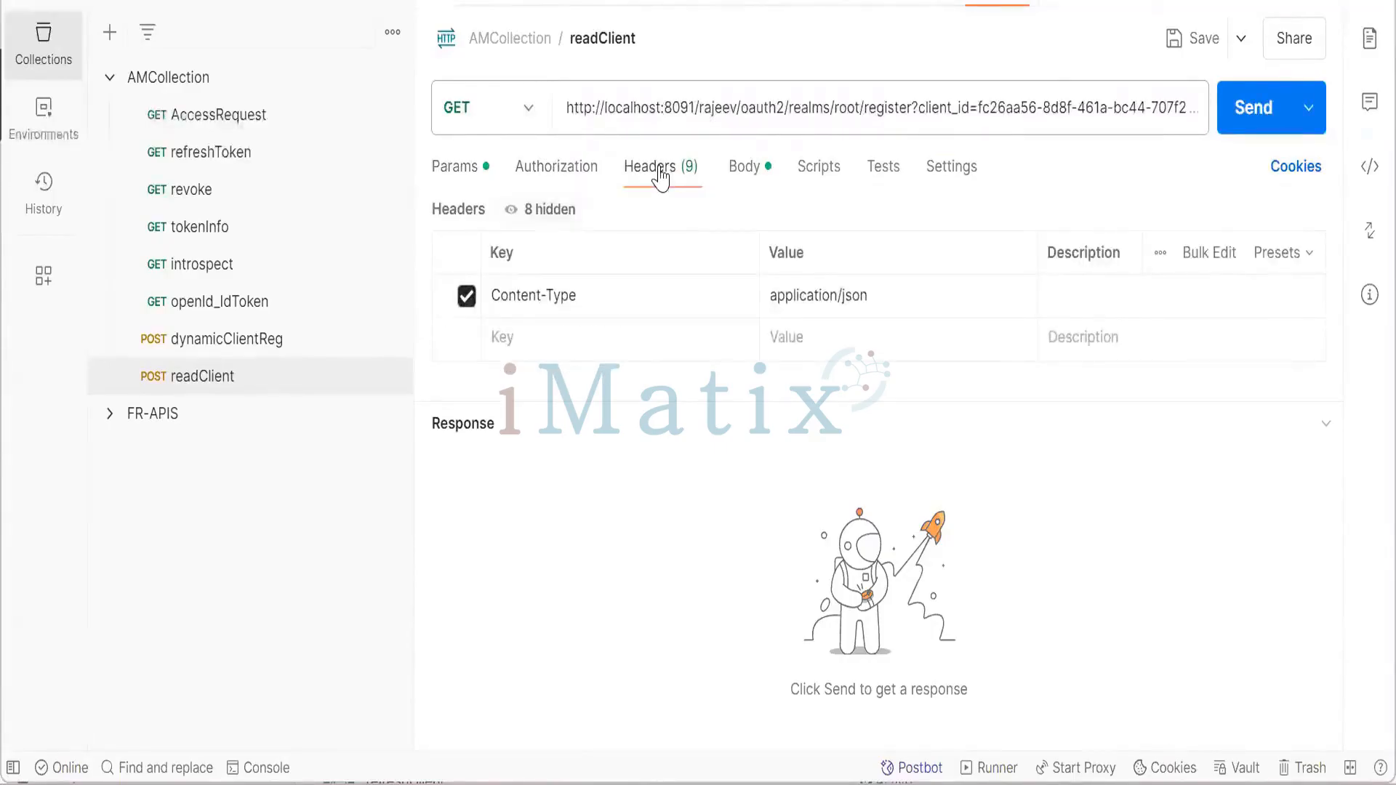
pyautogui.click(605, 290)
pyautogui.press('BackSpace')
pyautogui.press('BackSpace')
pyautogui.press('BackSpace')
pyautogui.press('BackSpace')
pyautogui.press('BackSpace')
pyautogui.press('BackSpace')
pyautogui.press('BackSpace')
pyautogui.press('BackSpace')
pyautogui.press('BackSpace')
pyautogui.press('BackSpace')
pyautogui.press('BackSpace')
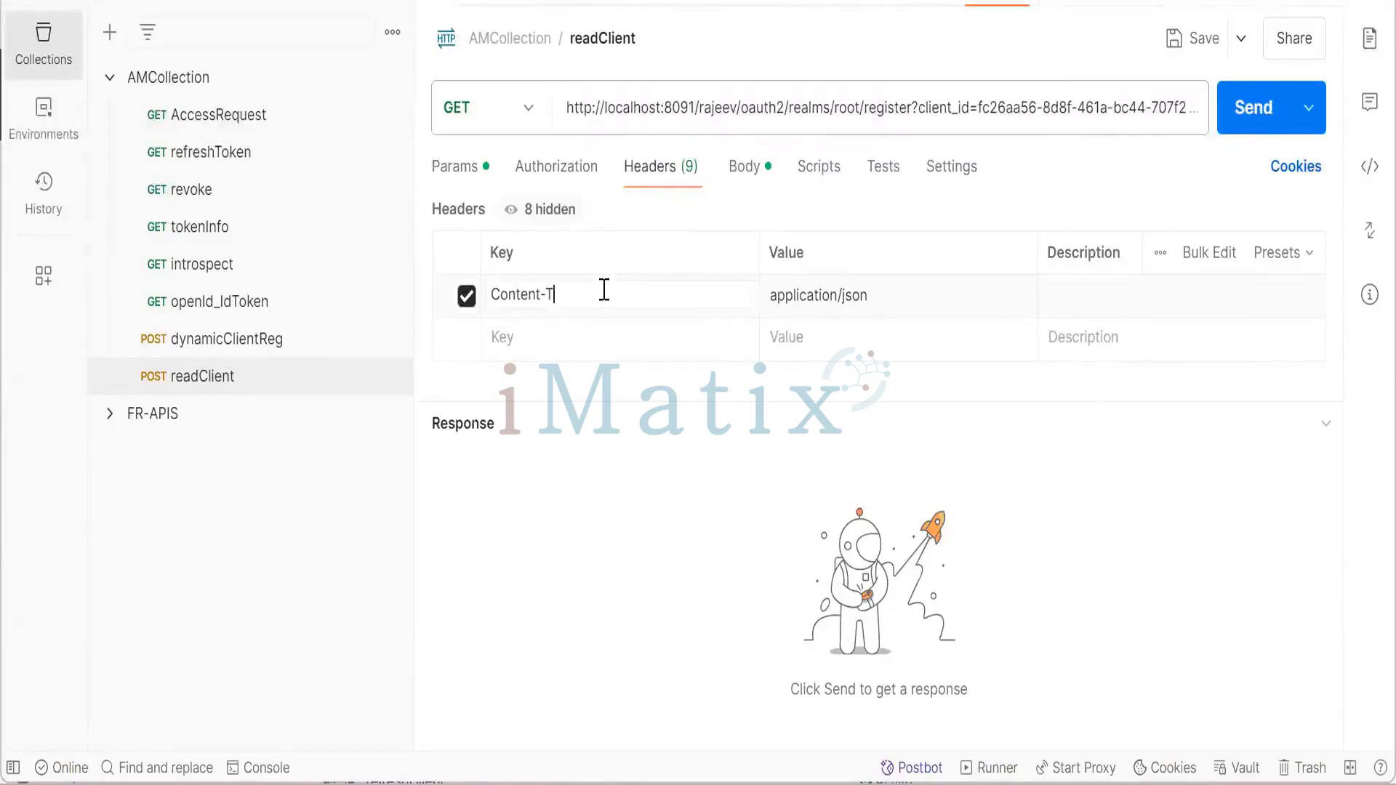
pyautogui.press('BackSpace')
pyautogui.write('aut')
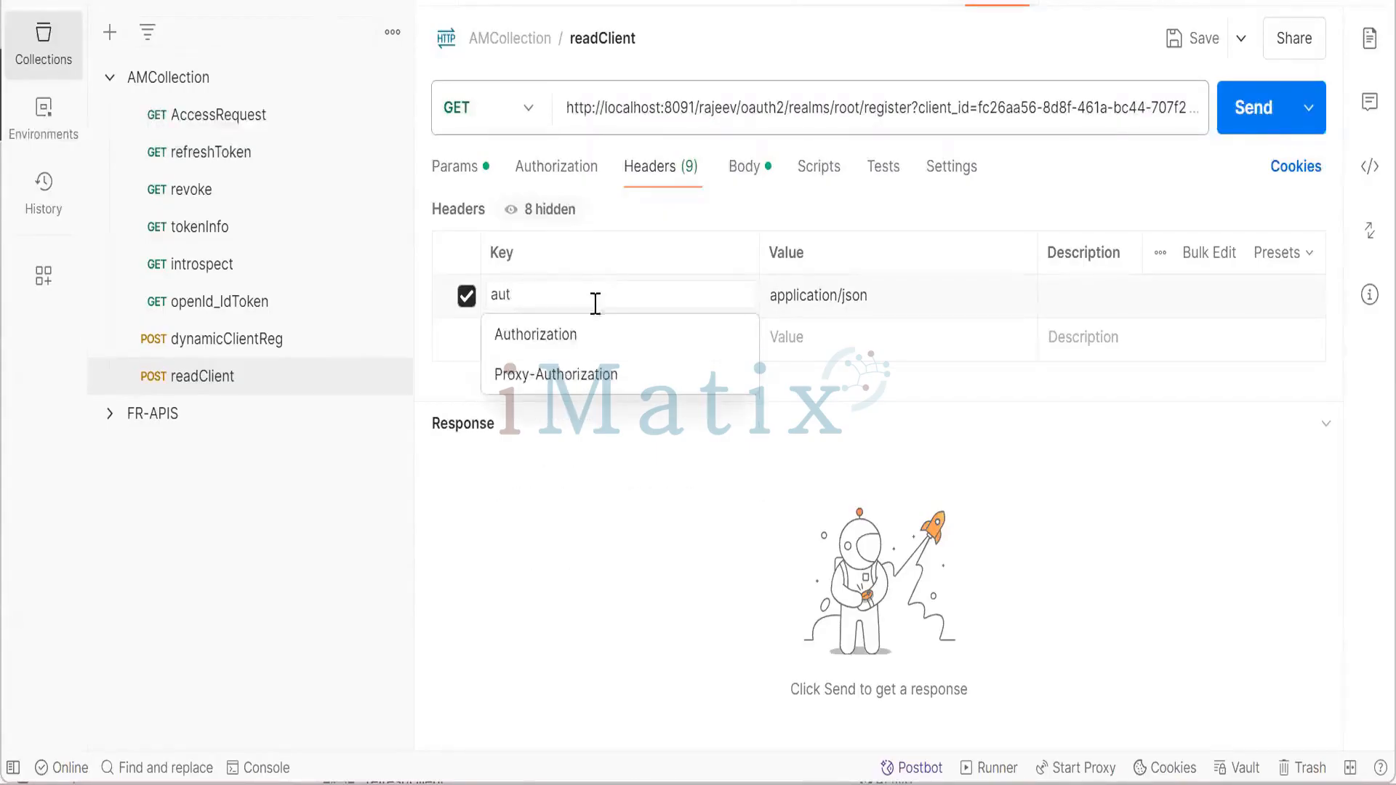
pyautogui.click(576, 336)
# Replace the Authorization header's application/json value with the prefix "Bearer ", including a trailing space.
pyautogui.click(877, 300)
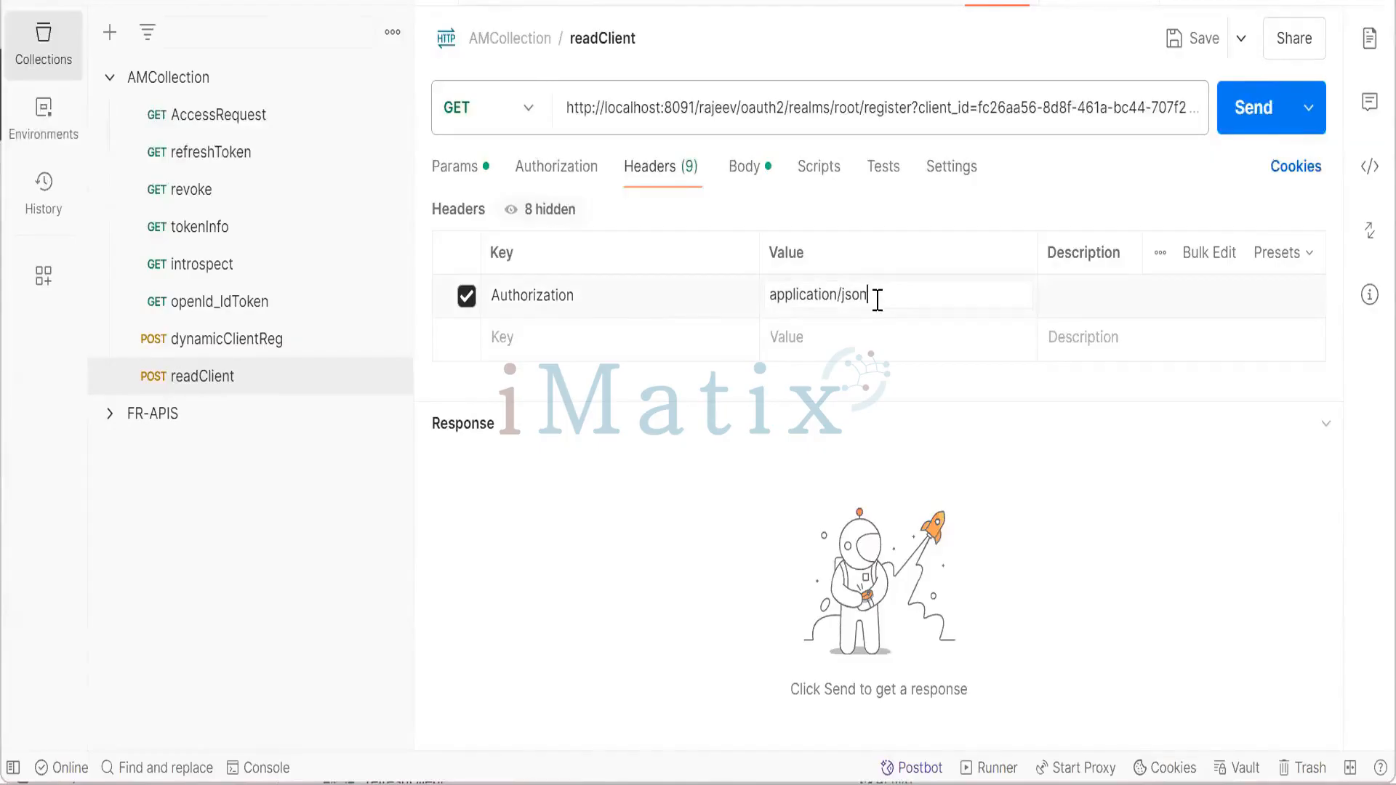
pyautogui.press('BackSpace')
pyautogui.press('BackSpace')
pyautogui.press('BackSpace')
pyautogui.press('BackSpace')
pyautogui.press('BackSpace')
pyautogui.press('BackSpace')
pyautogui.press('BackSpace')
pyautogui.press('BackSpace')
pyautogui.press('BackSpace')
pyautogui.press('BackSpace')
pyautogui.press('BackSpace')
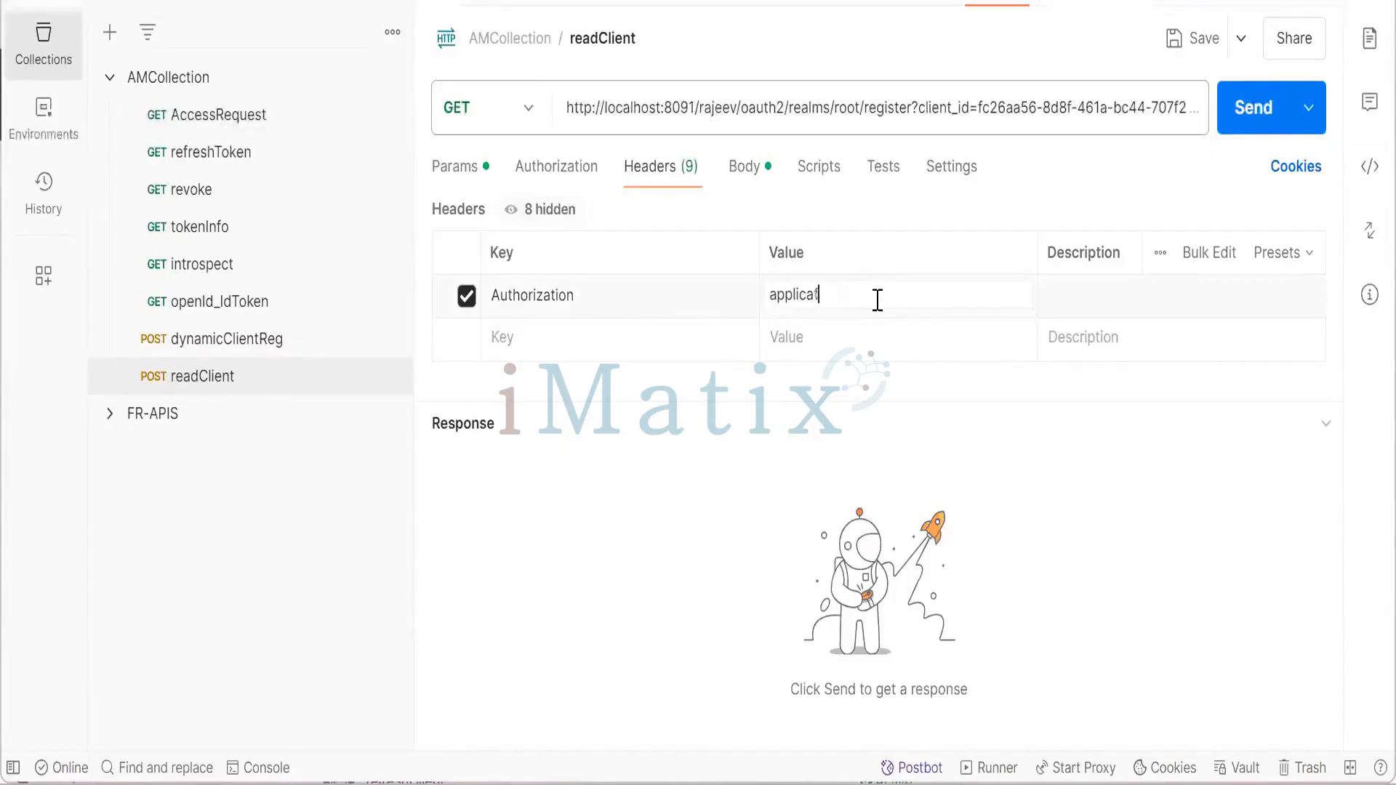
pyautogui.press('BackSpace')
pyautogui.press('BackSpace')
pyautogui.press('BackSpace')
pyautogui.press('BackSpace')
pyautogui.press('BackSpace')
pyautogui.write('be')
pyautogui.press('BackSpace')
pyautogui.press('BackSpace')
pyautogui.write('Bearer')
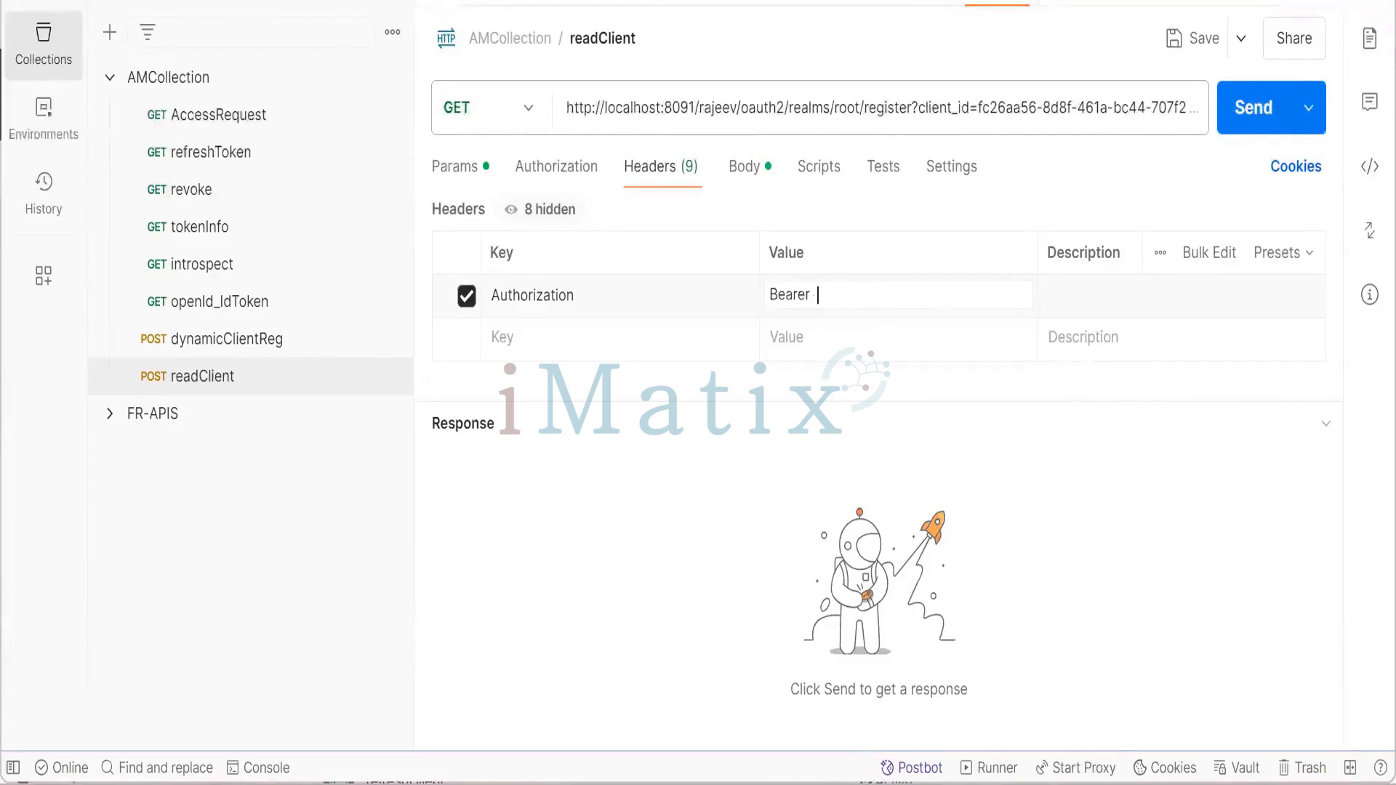
# Copy the registration access token from the text editor and paste it after Bearer in Postman's Authorization header value.
pyautogui.click(812, 784)
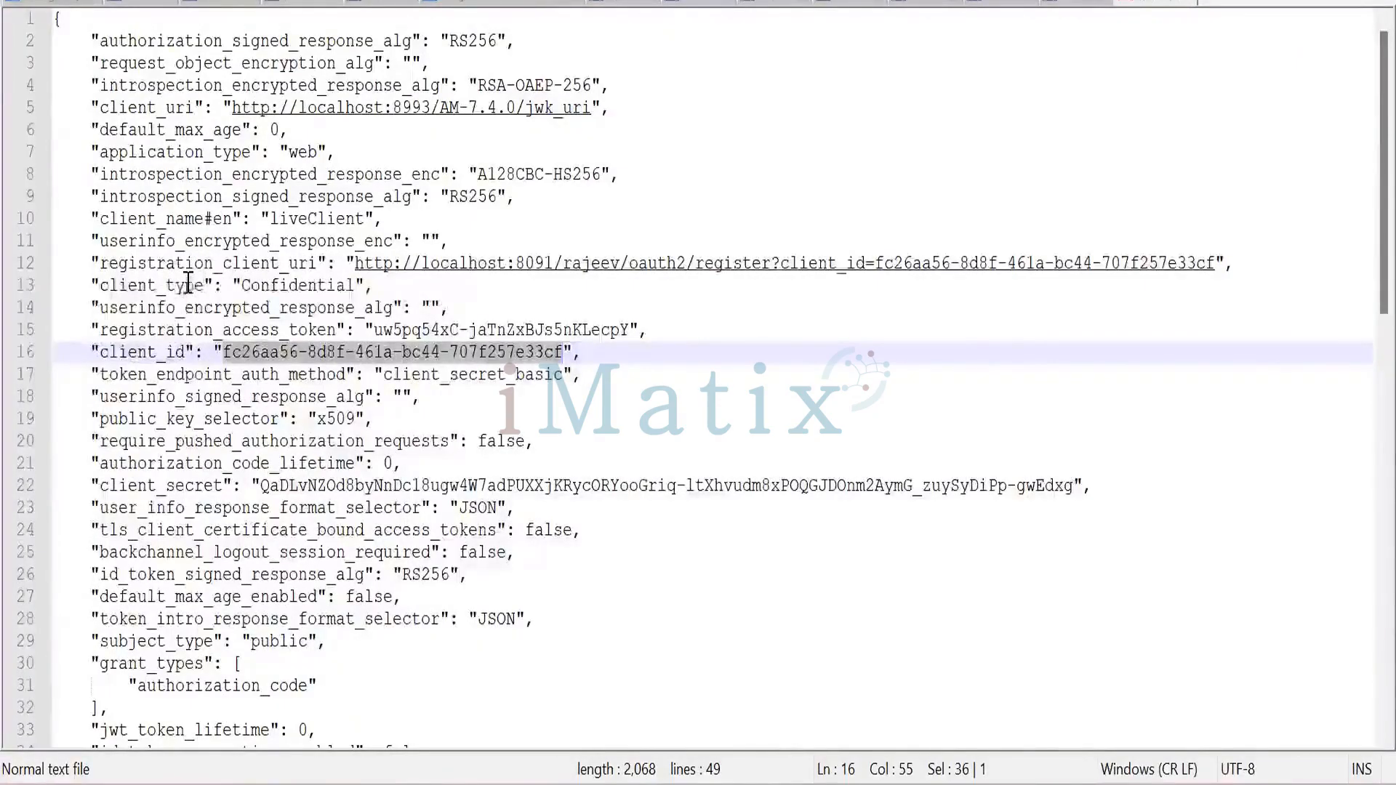
pyautogui.click(154, 329)
pyautogui.click(359, 330)
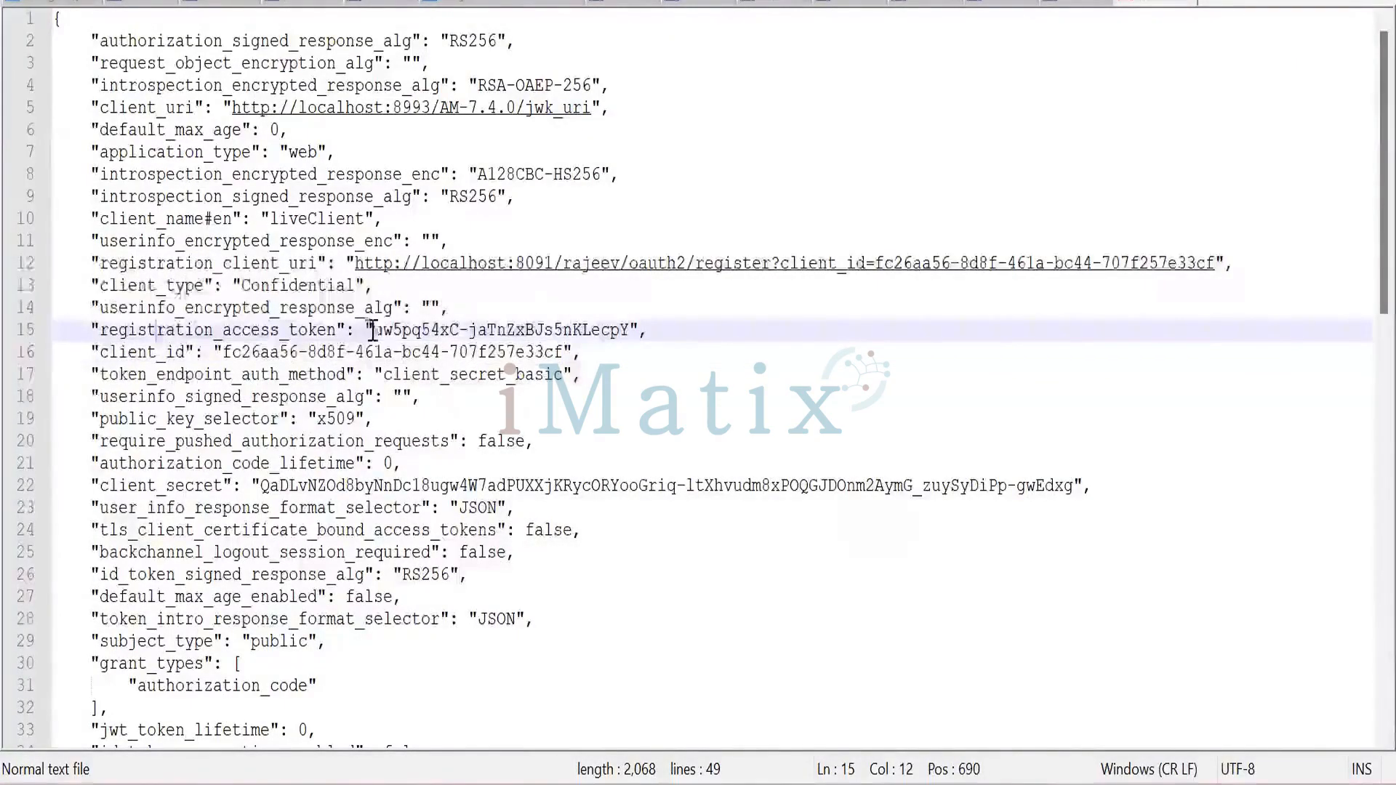
pyautogui.keyDown('shift'); pyautogui.click(630, 330); pyautogui.keyUp('shift')
pyautogui.hotkey('ctrl', 'c')
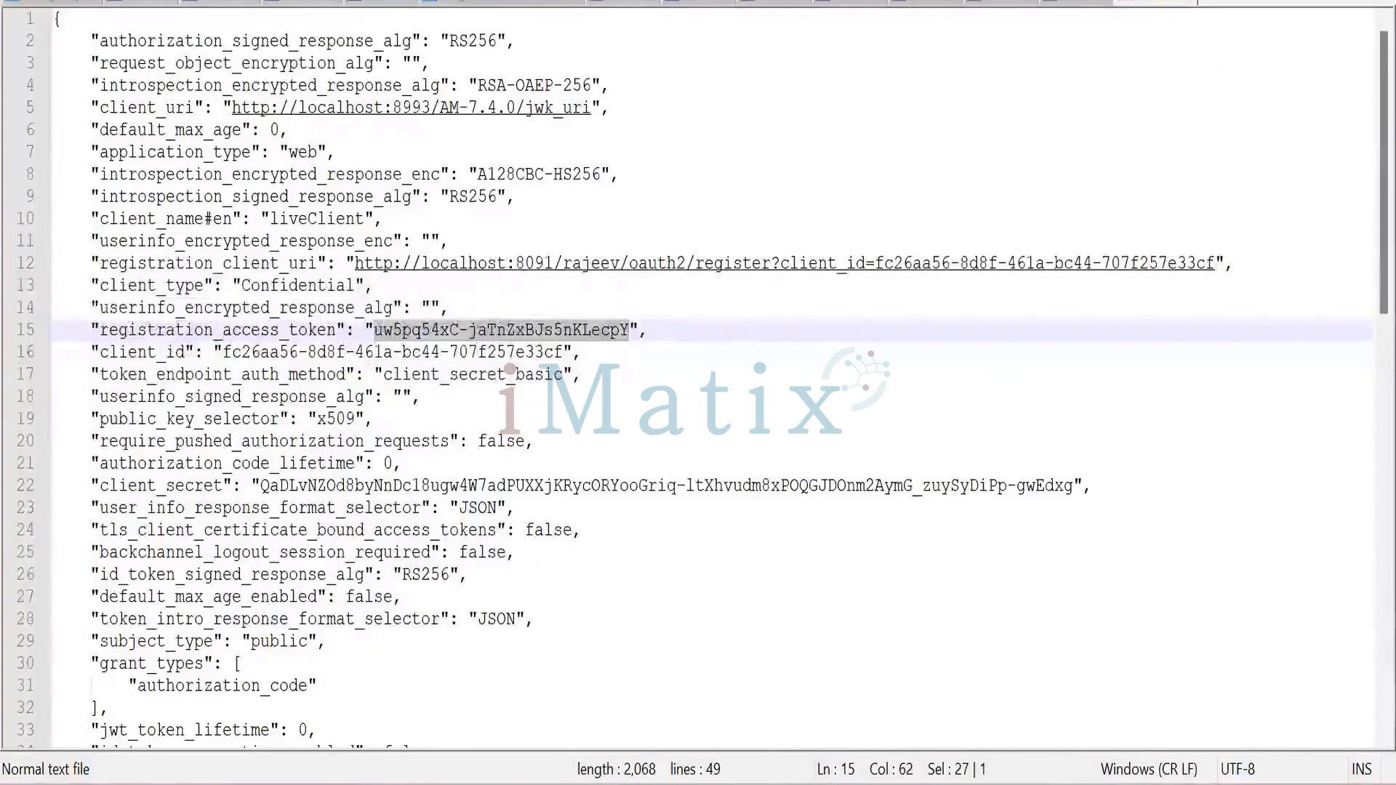
pyautogui.hotkey('alt', 'Tab')
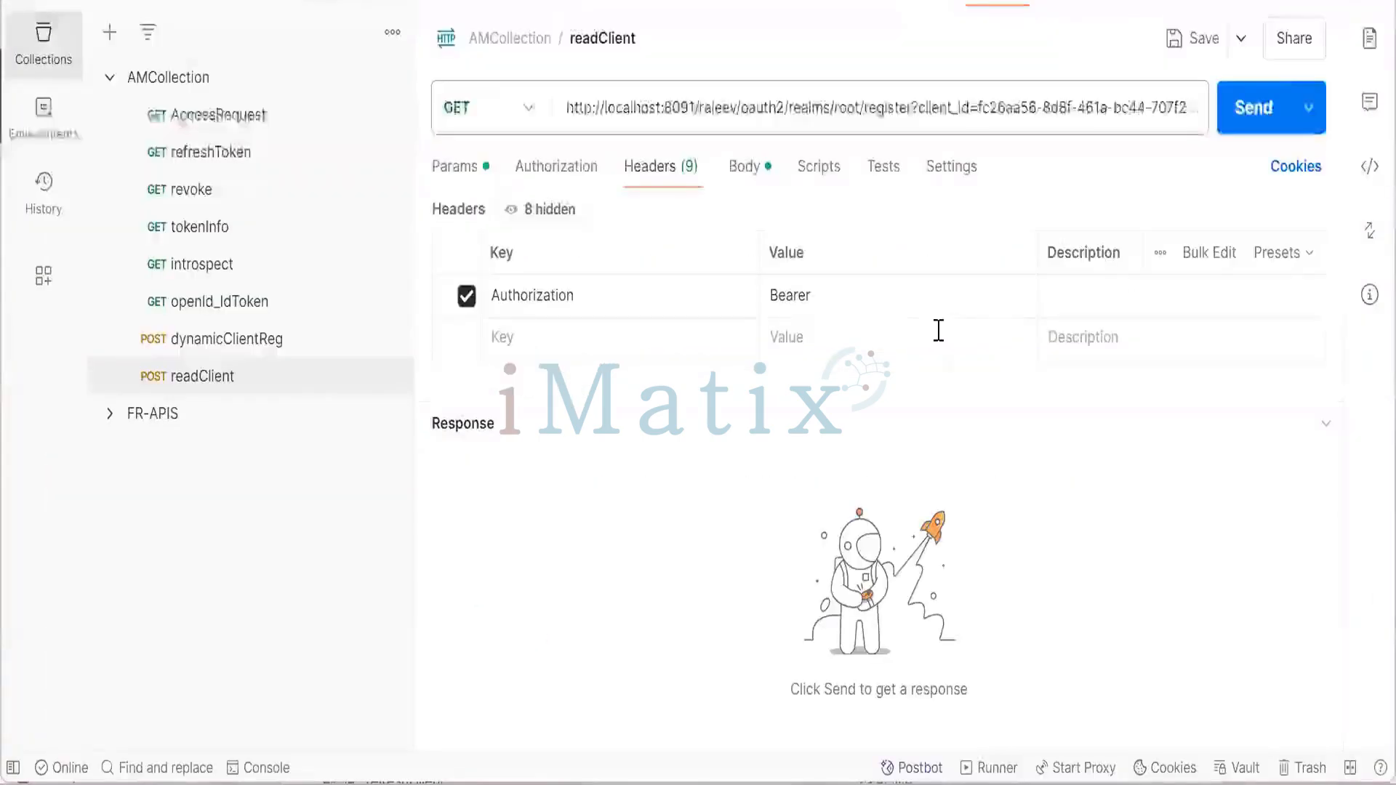
pyautogui.click(858, 292)
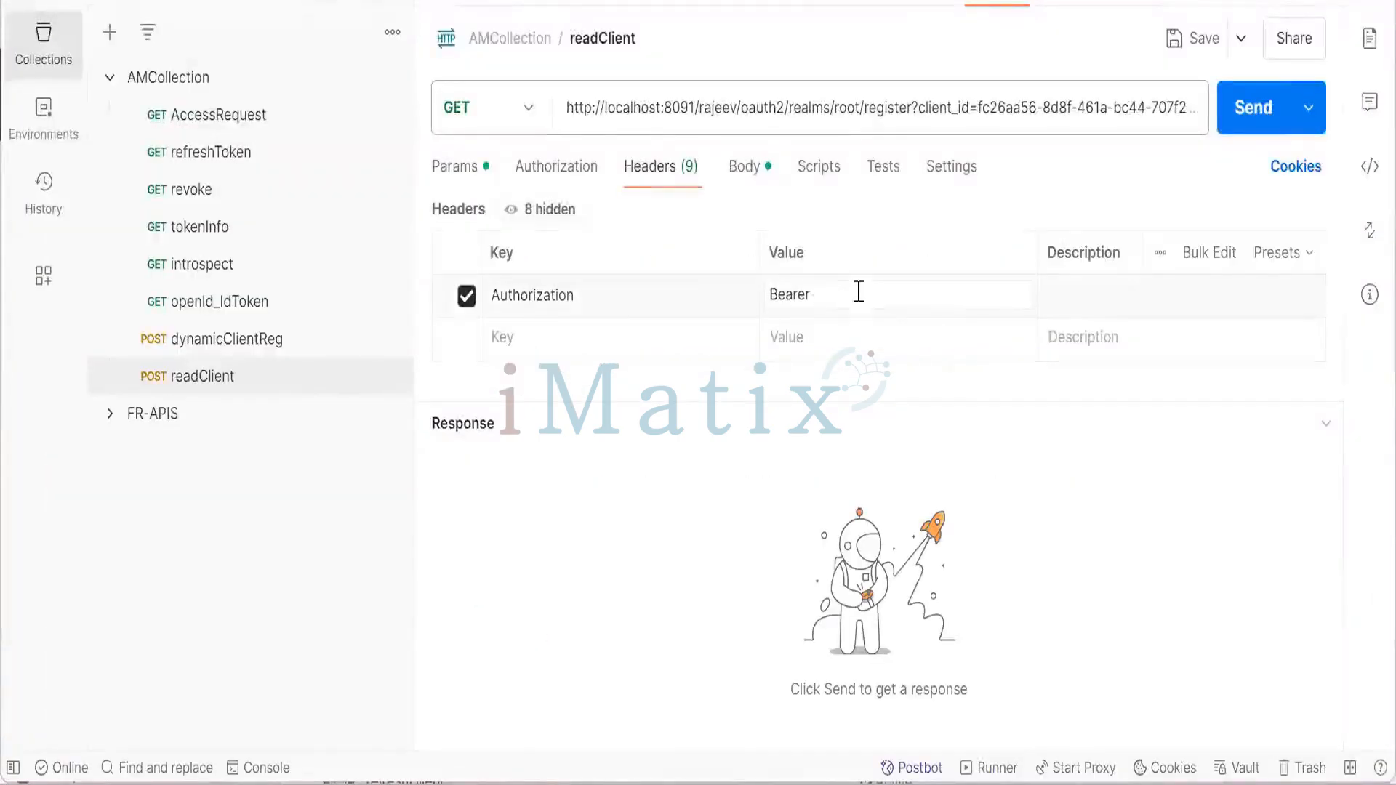
pyautogui.hotkey('ctrl', 'v')
pyautogui.click(879, 338)
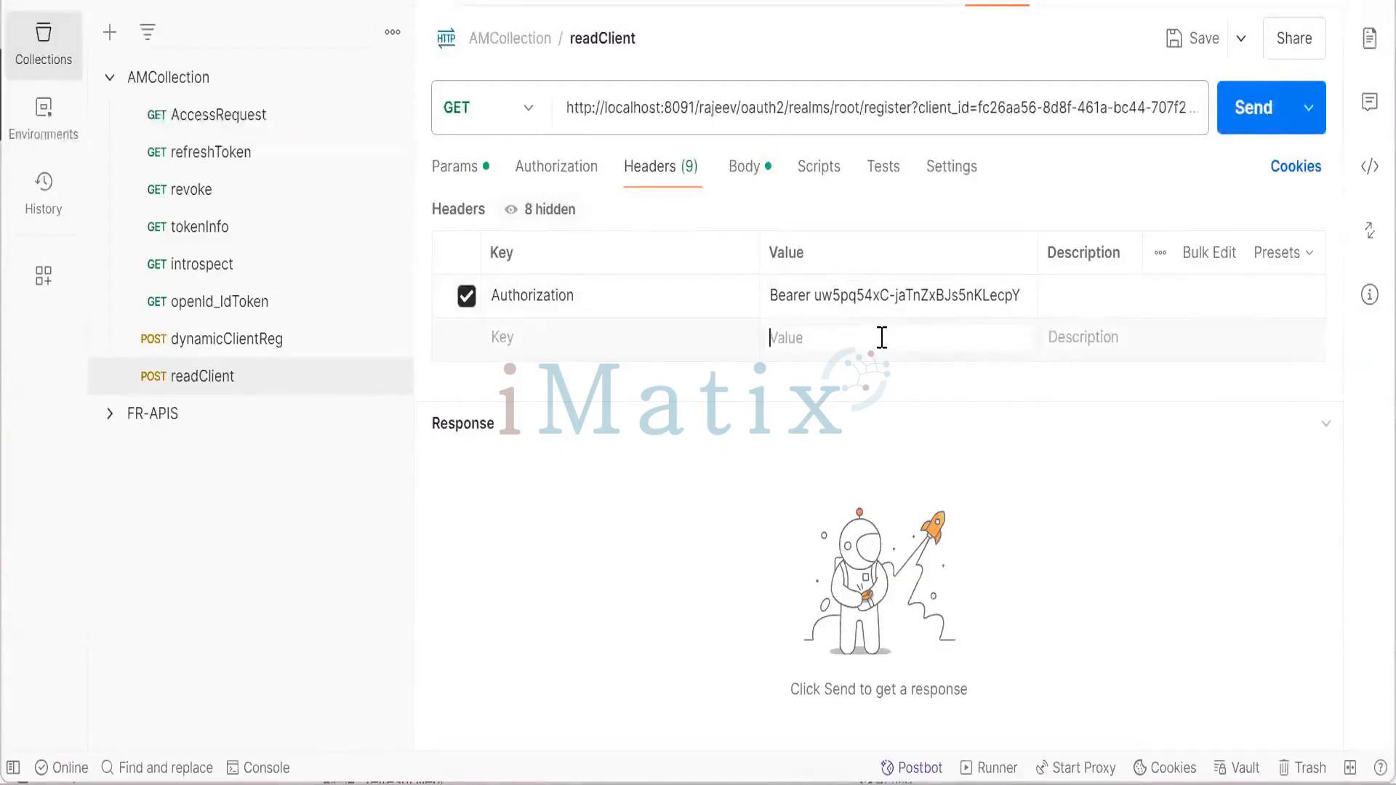
# Send the readClient request and examine the client type and client name in the returned details.
pyautogui.click(1241, 109)
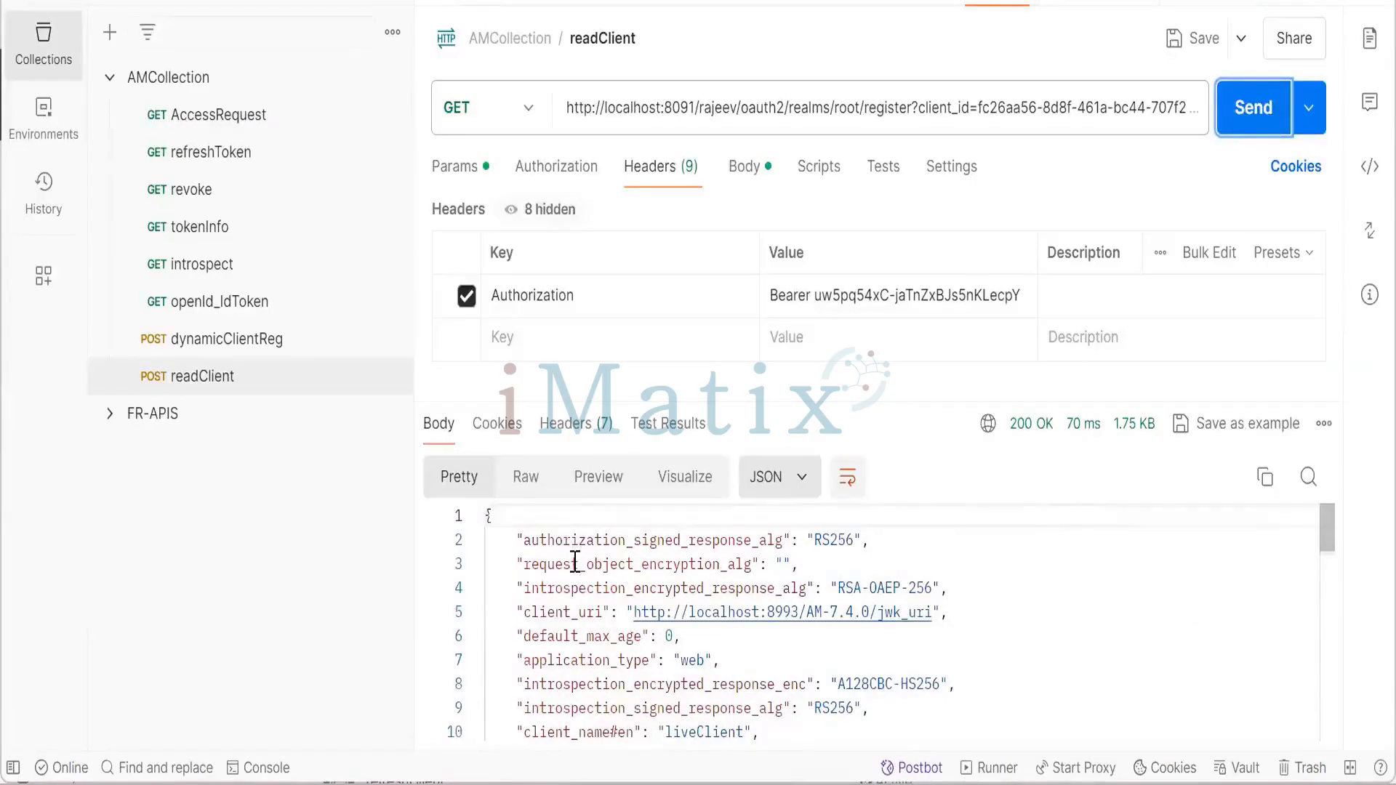
pyautogui.scroll(-4, 582, 560)
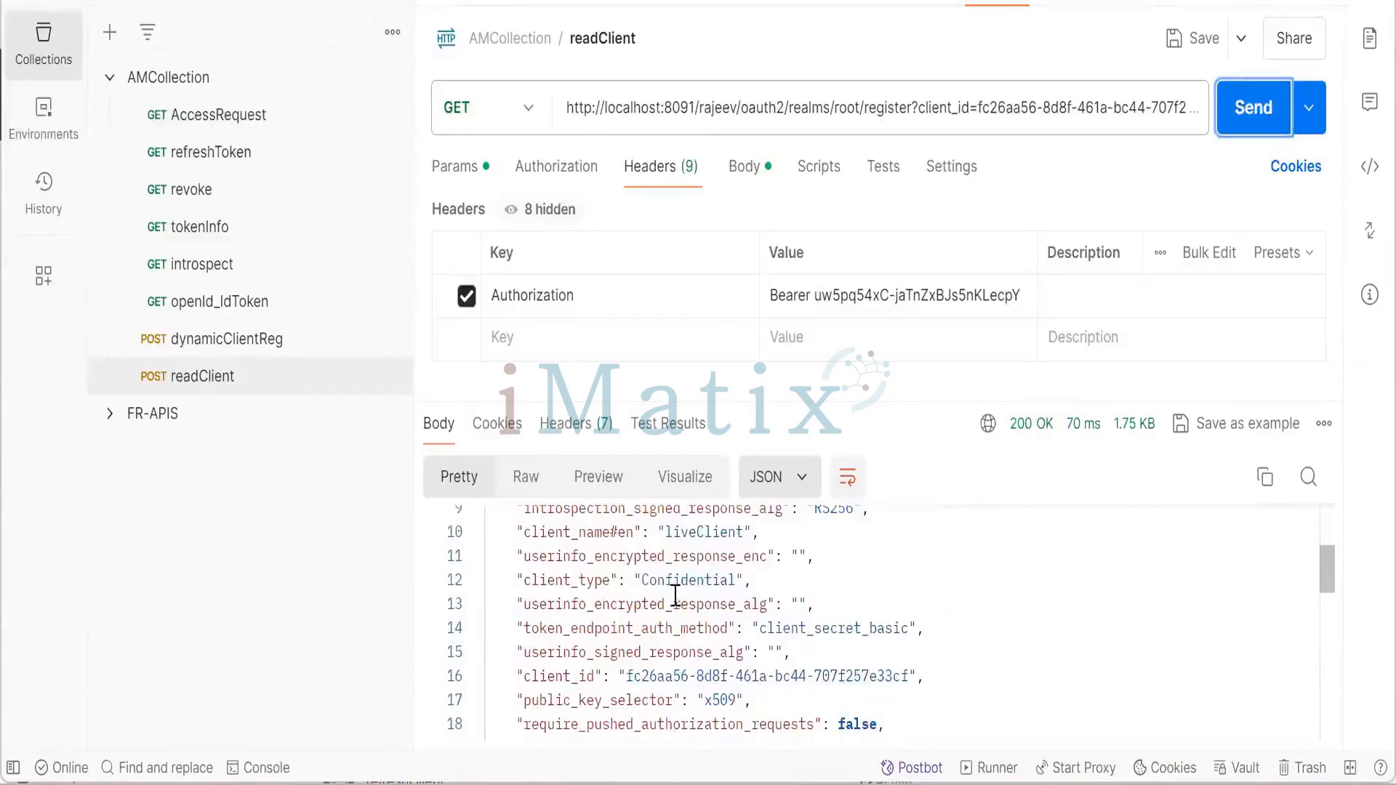
pyautogui.doubleClick(579, 580)
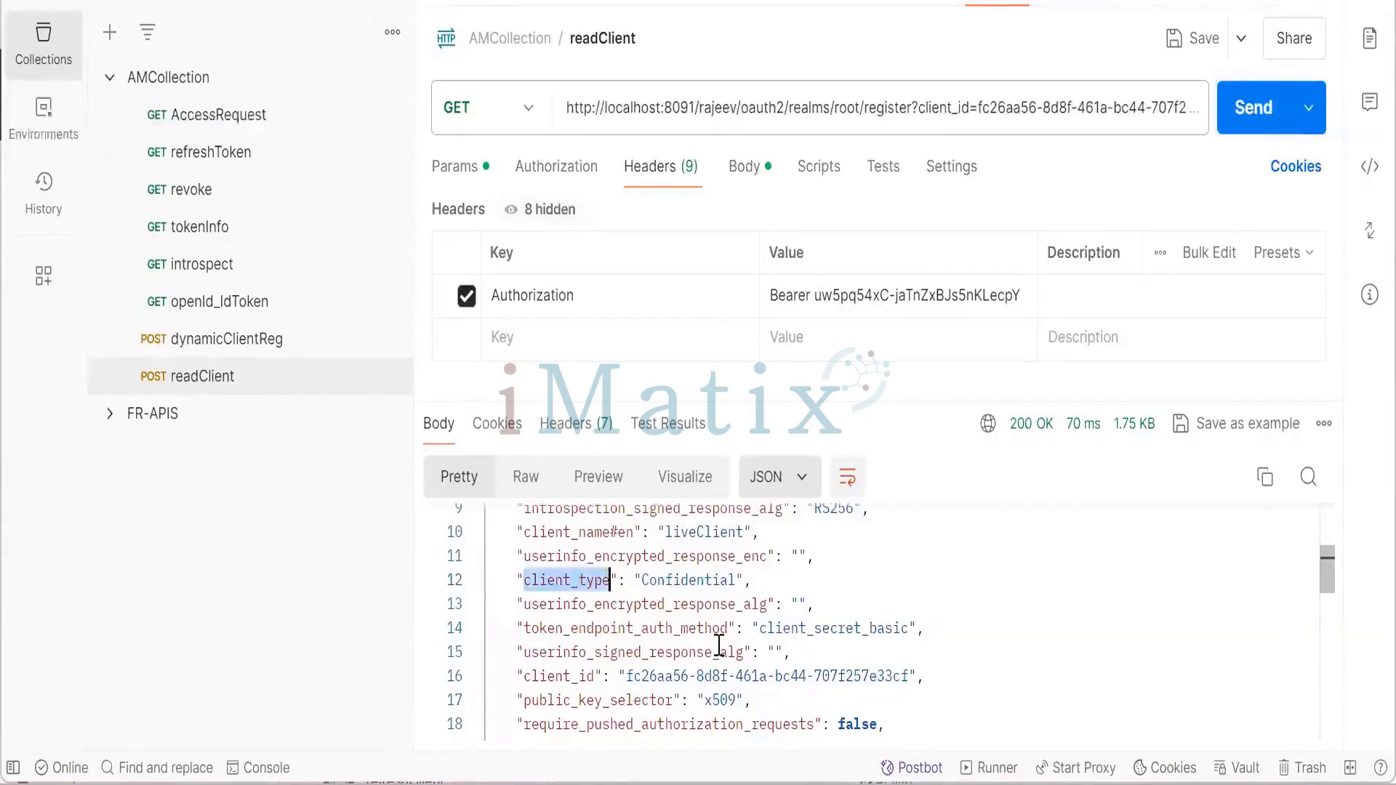
pyautogui.doubleClick(703, 531)
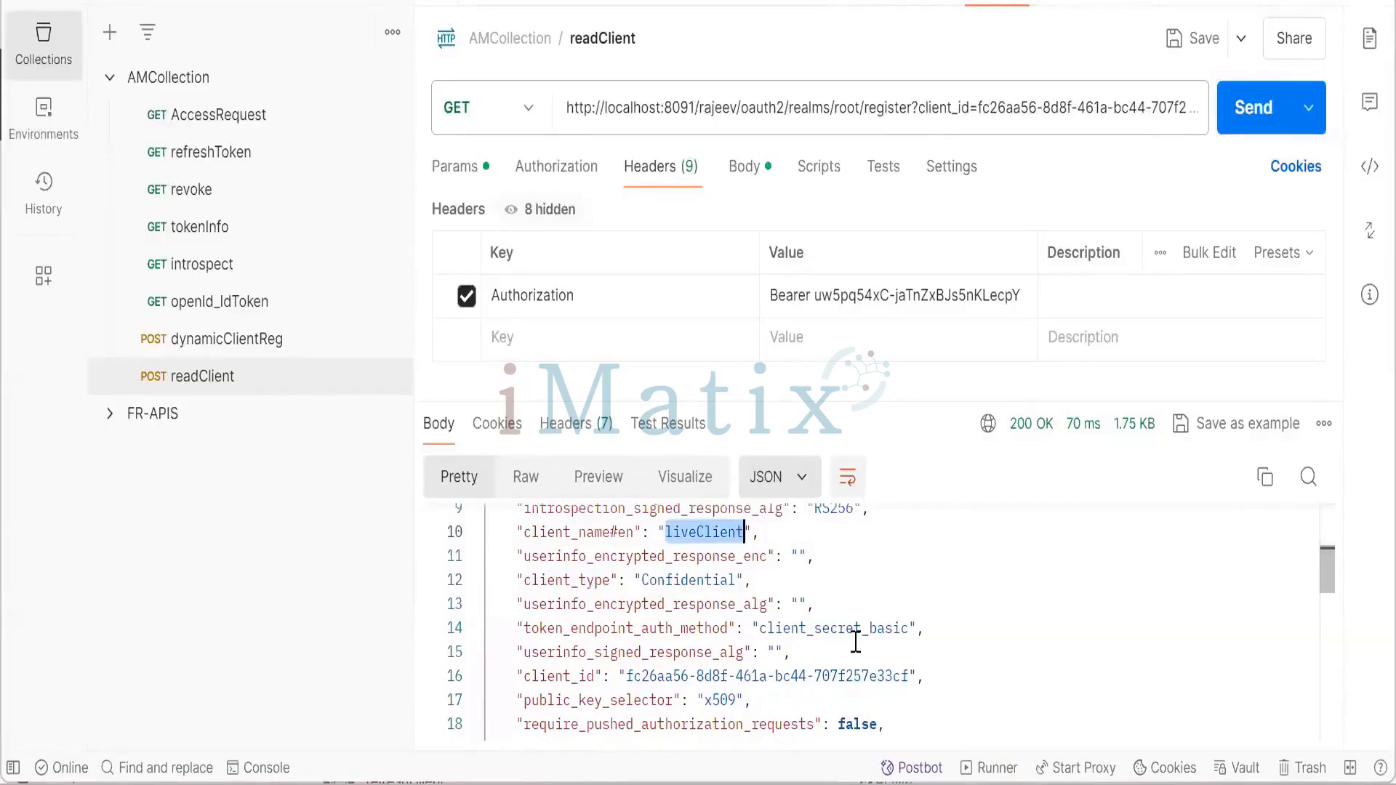
pyautogui.scroll(2, 907, 633)
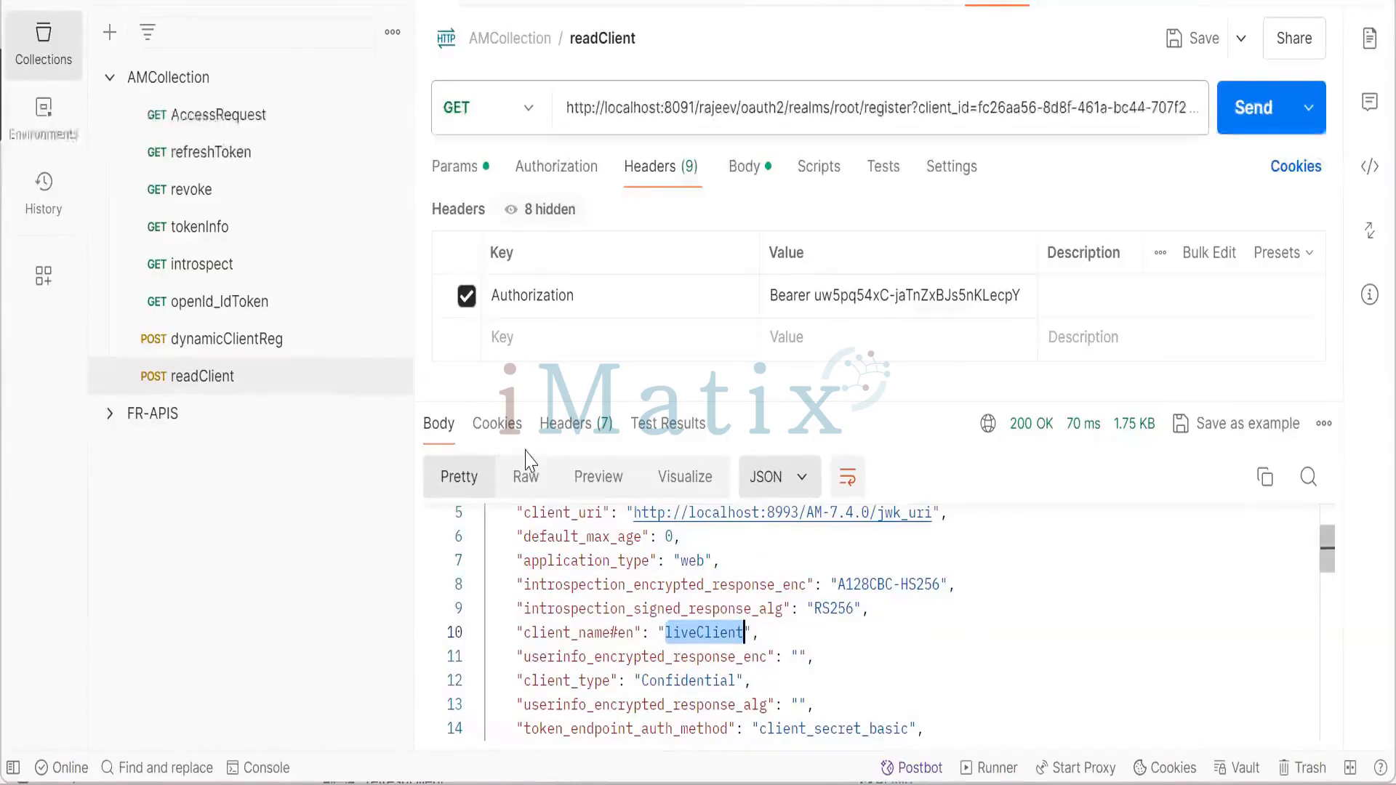
# Switch to ForgeRock AM and open the OAuth 2.0 client whose ID begins with fc26aa56 from the Top Level Realm's client list.
pyautogui.hotkey('alt', 'Tab')
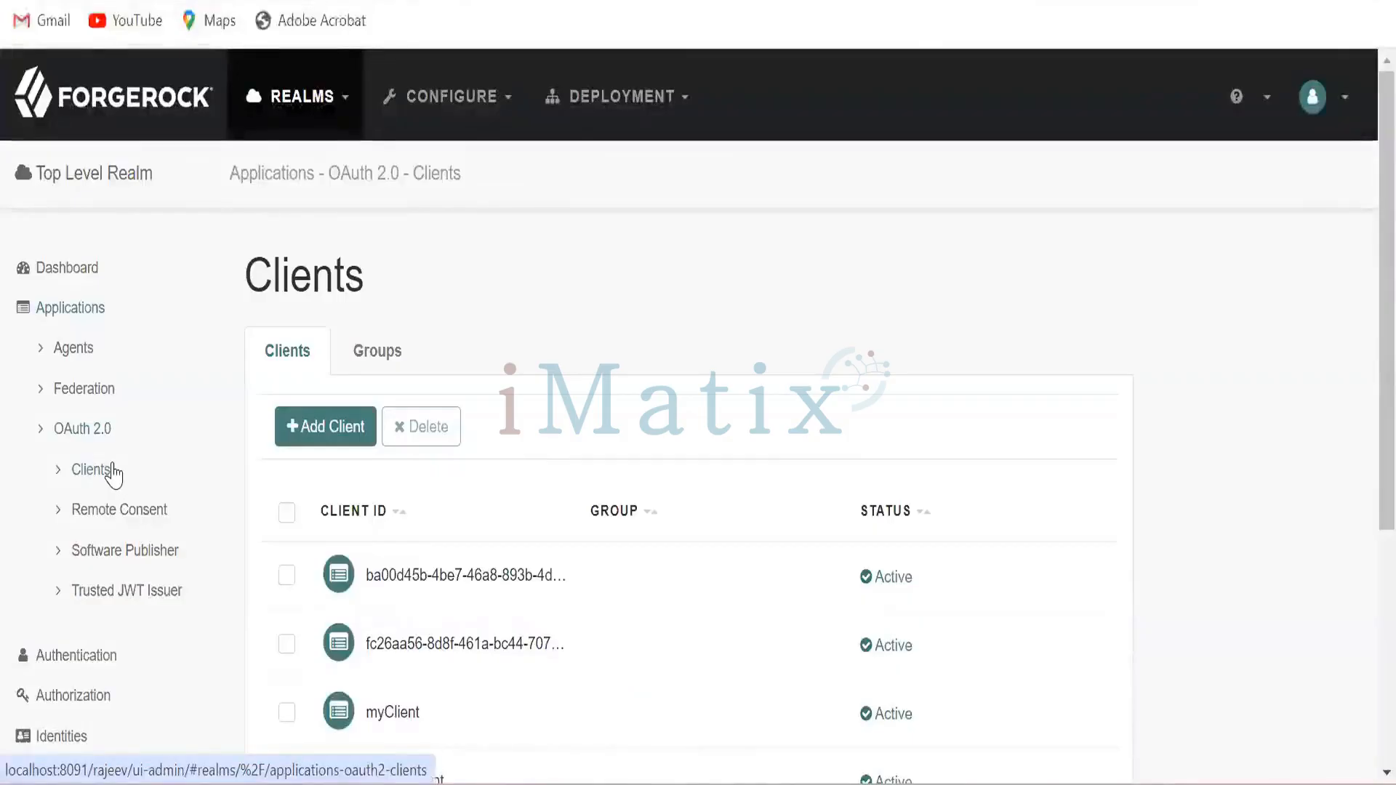
pyautogui.scroll(-2, 674, 443)
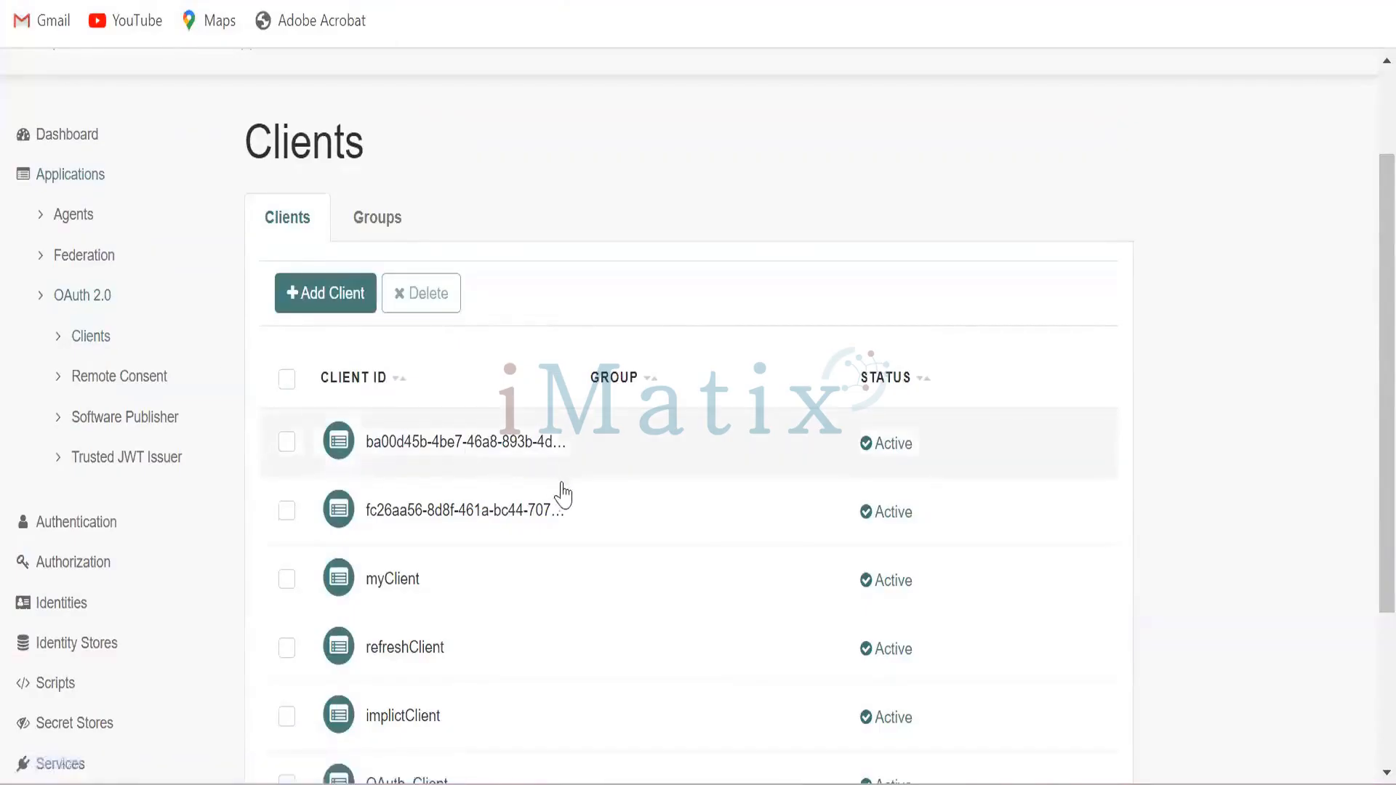
pyautogui.scroll(-2, 565, 497)
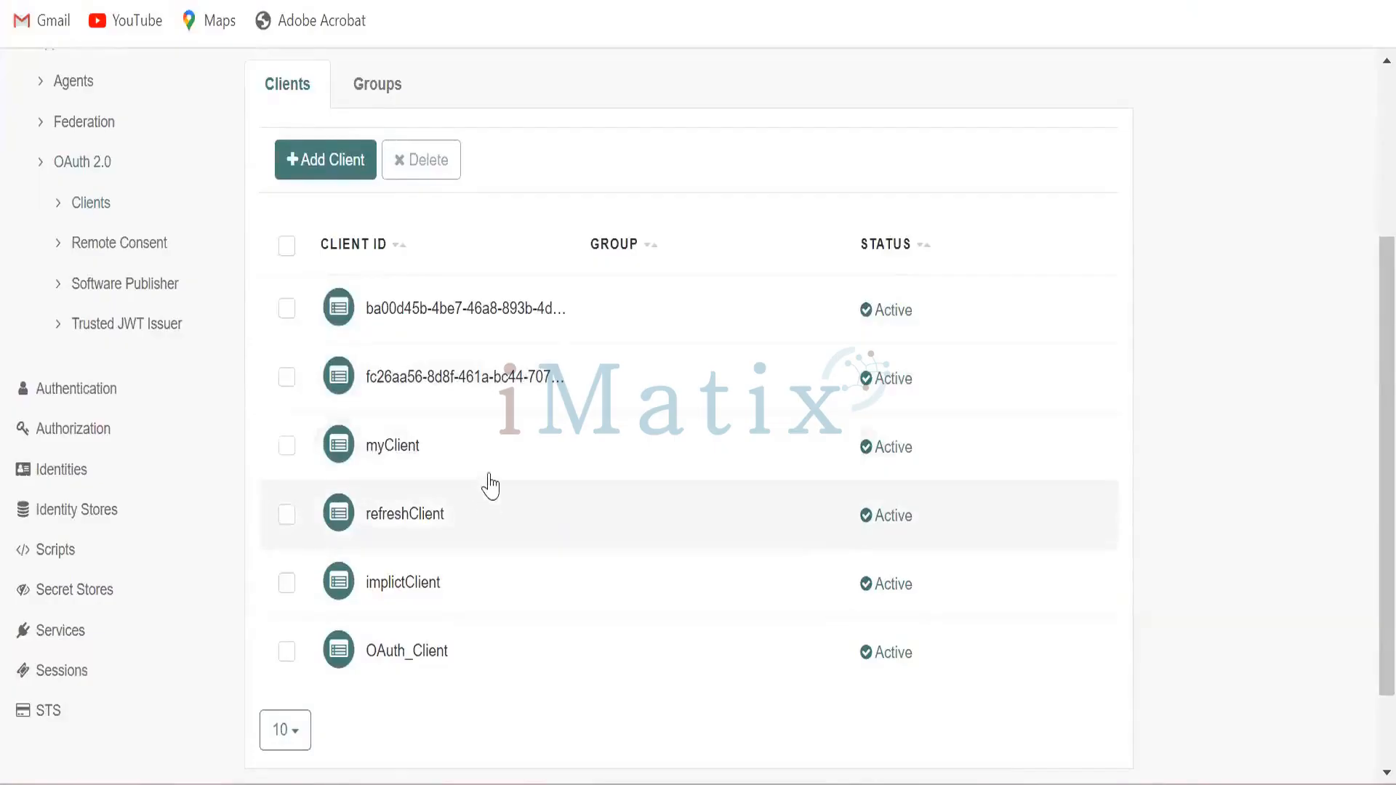
pyautogui.click(489, 397)
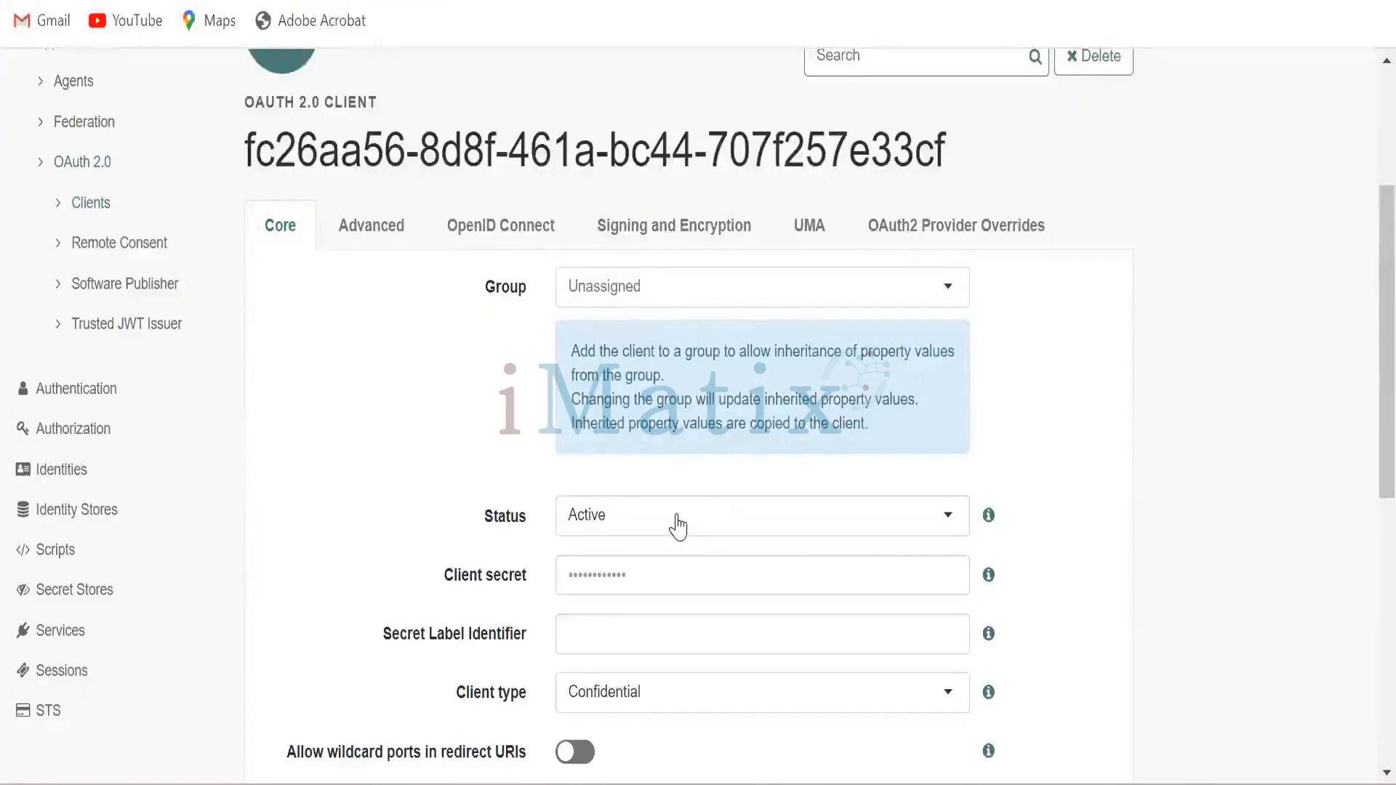
# Review the client's core settings, including client type, redirection URIs, scopes and client name, and display its advanced settings.
pyautogui.scroll(-4, 677, 524)
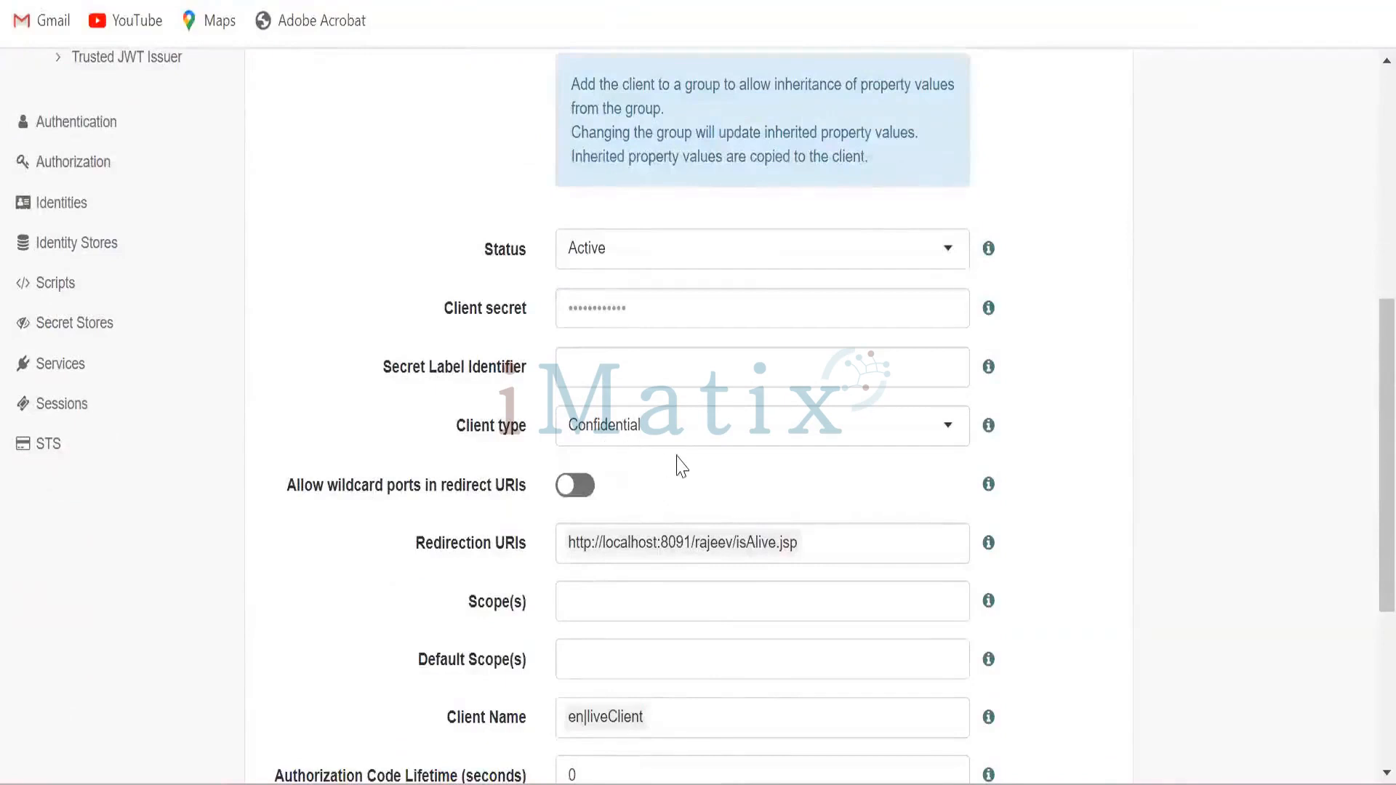
pyautogui.scroll(-2, 681, 465)
pyautogui.click(654, 466)
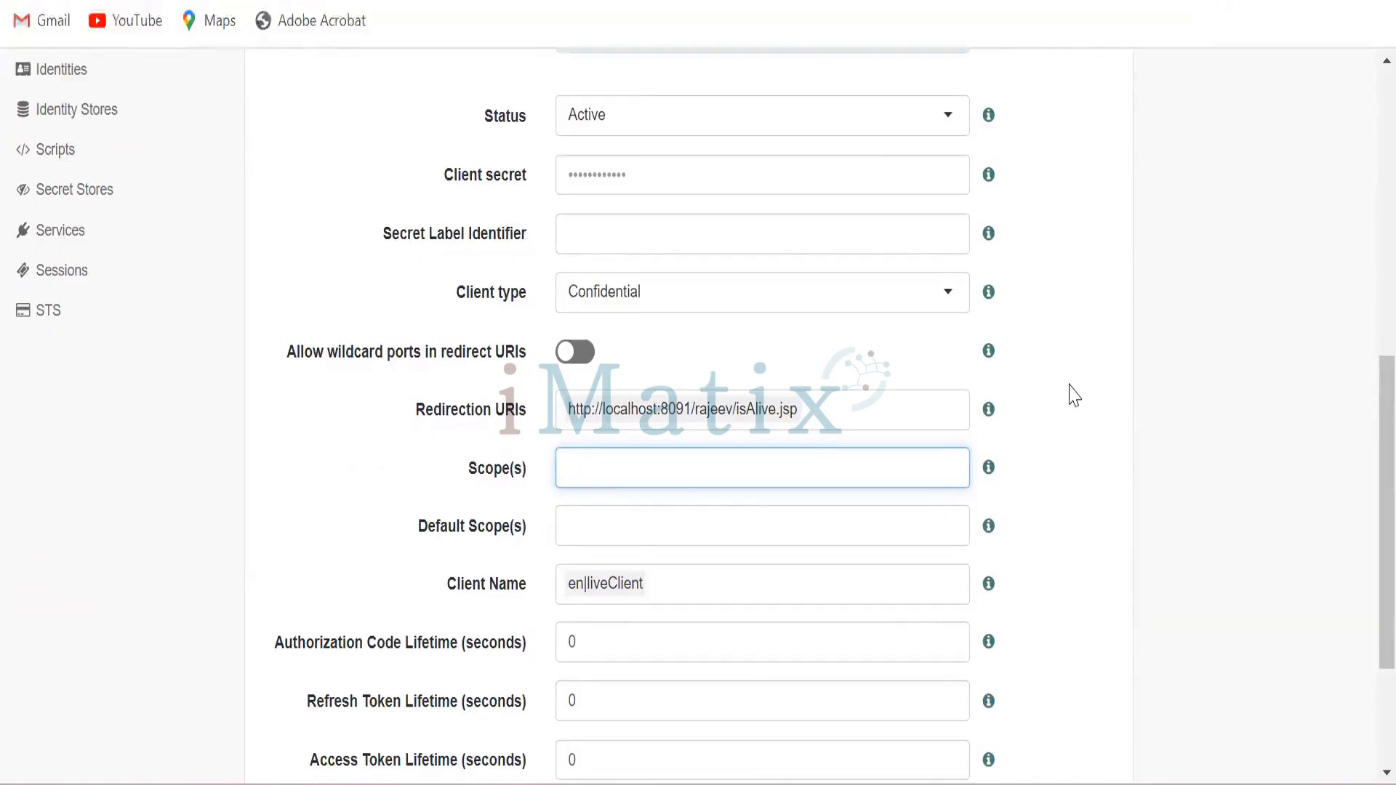
pyautogui.scroll(4, 1075, 395)
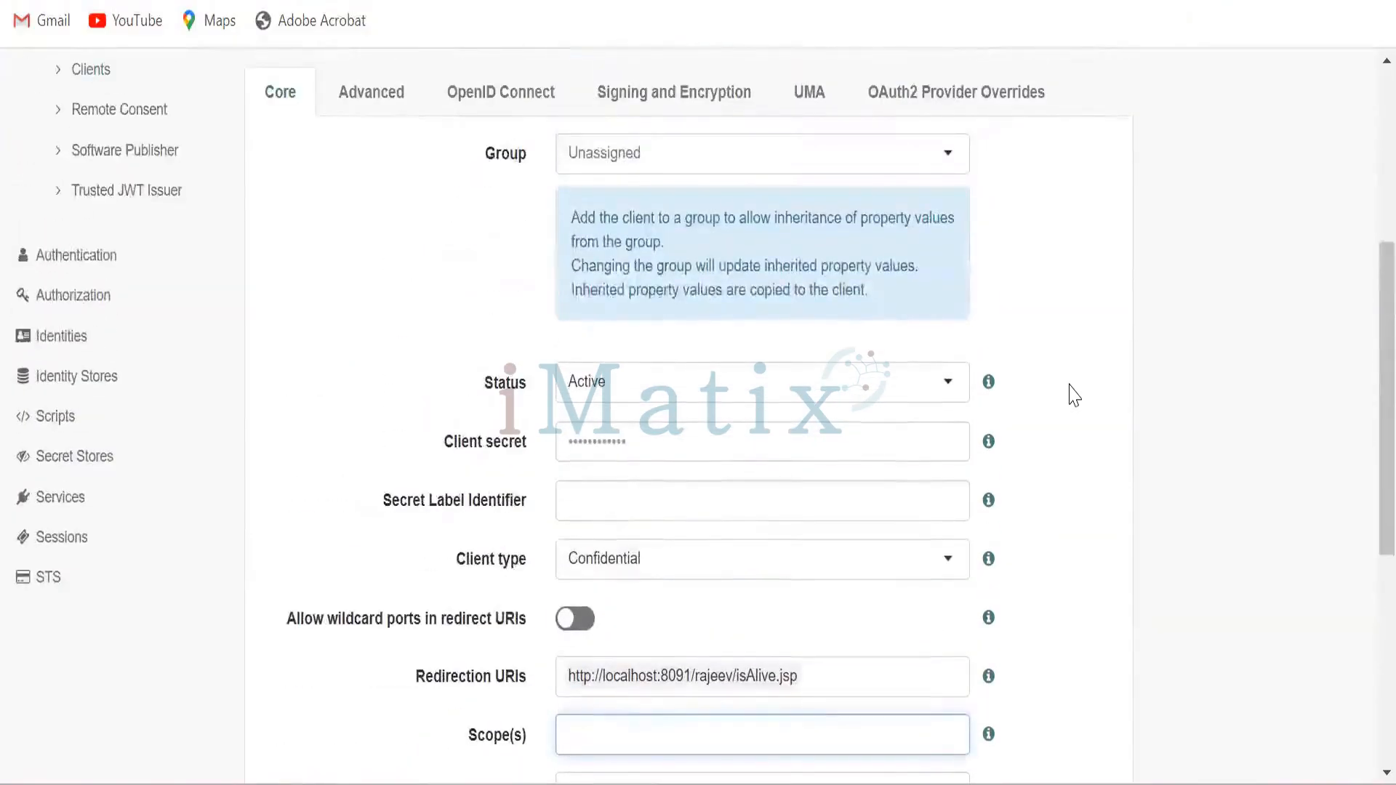
pyautogui.click(371, 102)
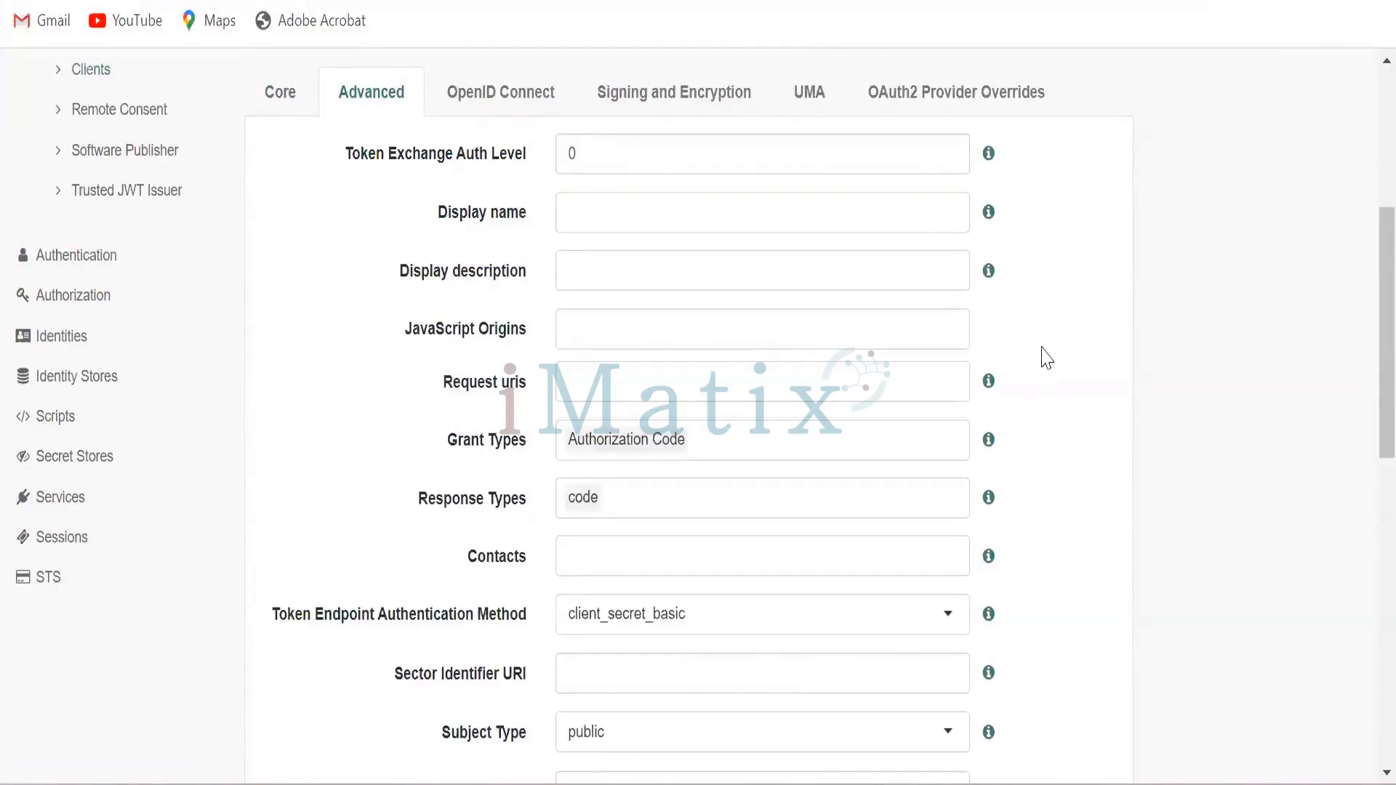
# View the grant types available for the OAuth2 client without changing the selection.
pyautogui.click(726, 439)
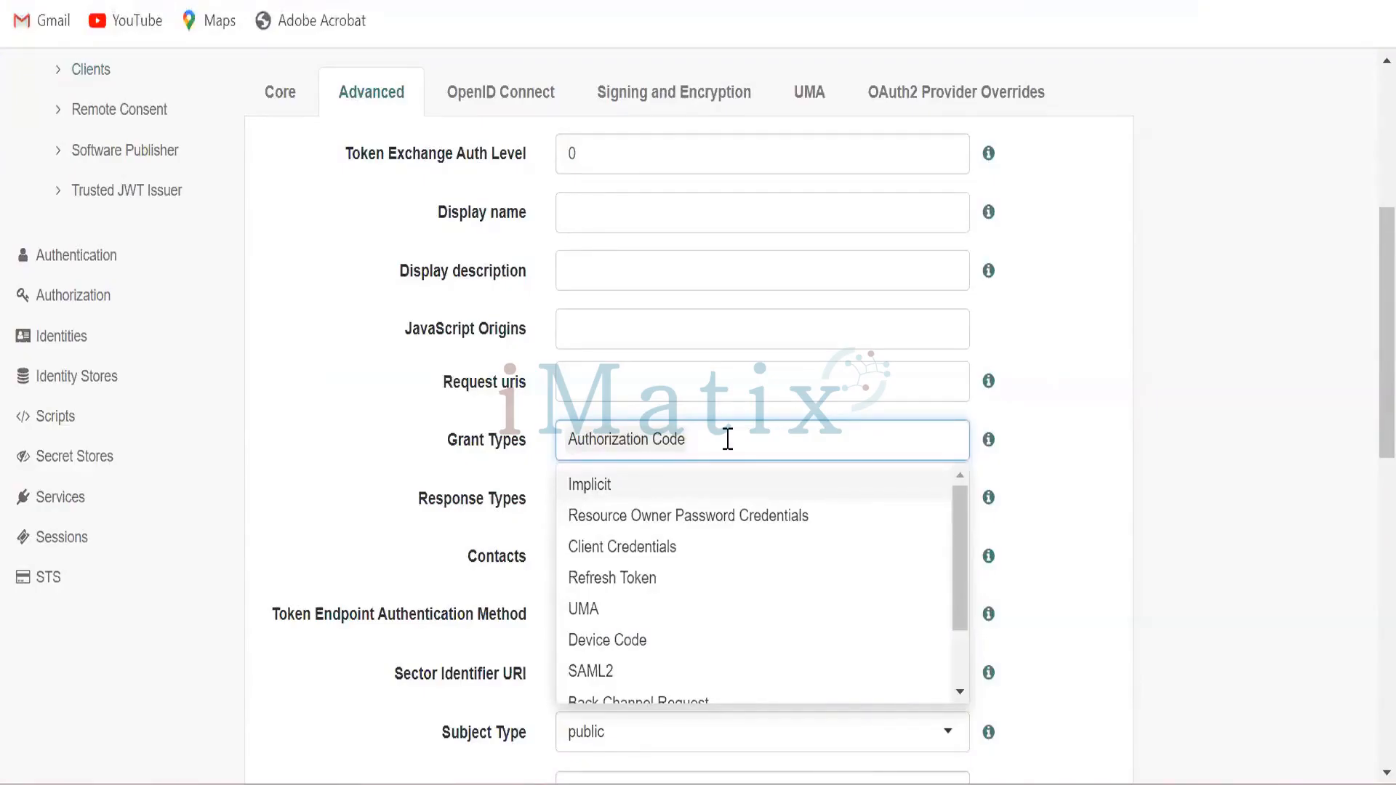
pyautogui.click(1067, 445)
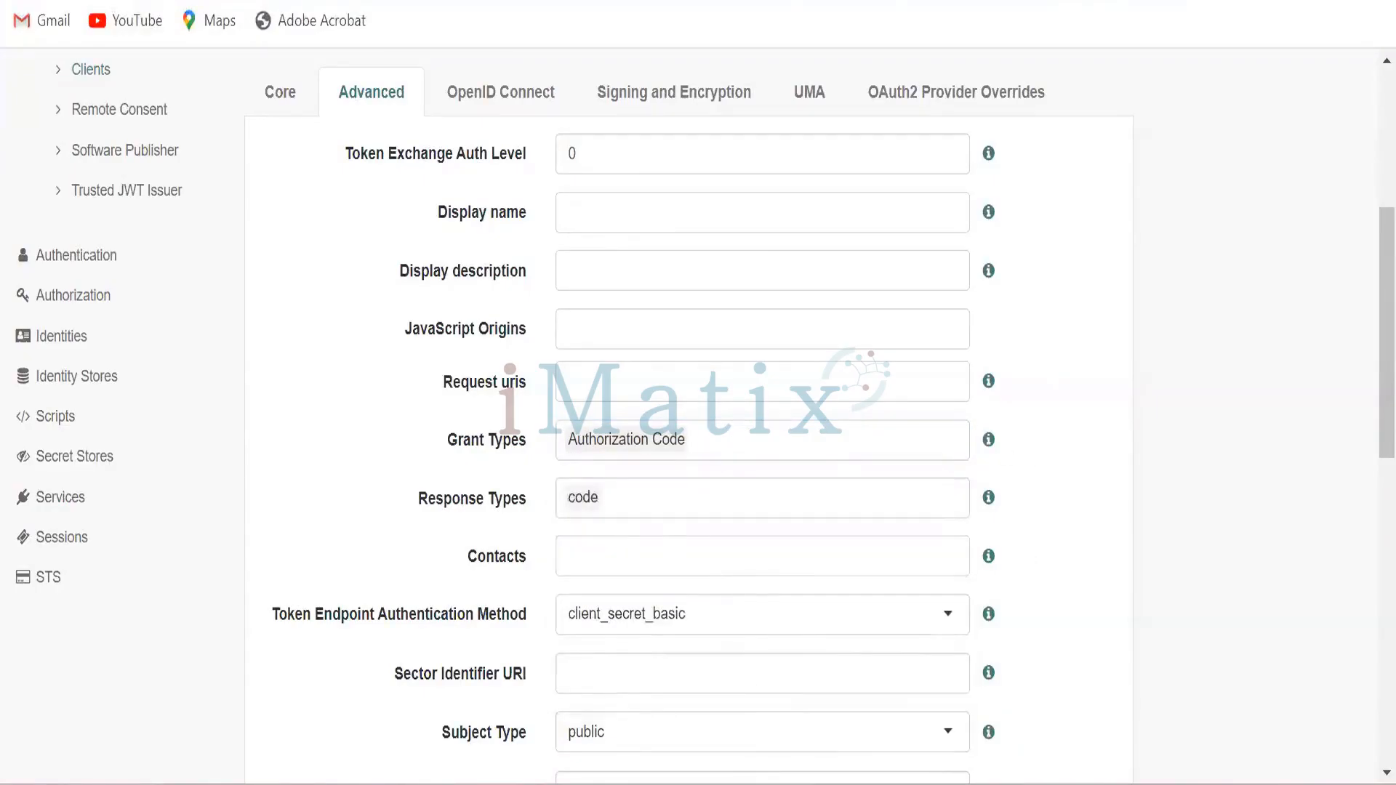
# Switch to Postman and duplicate the readClient request in AMCollection.
pyautogui.hotkey('alt', 'Tab')
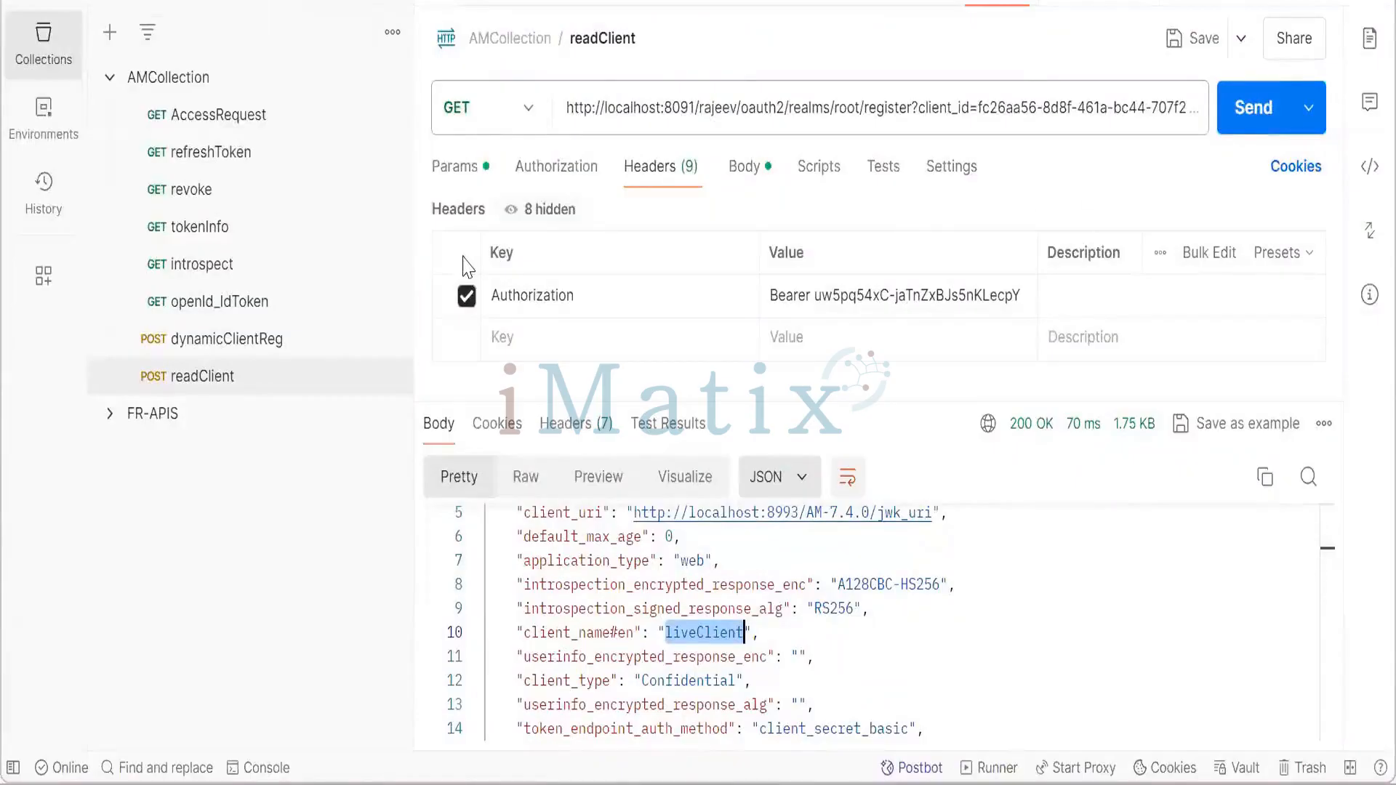
pyautogui.rightClick(233, 391)
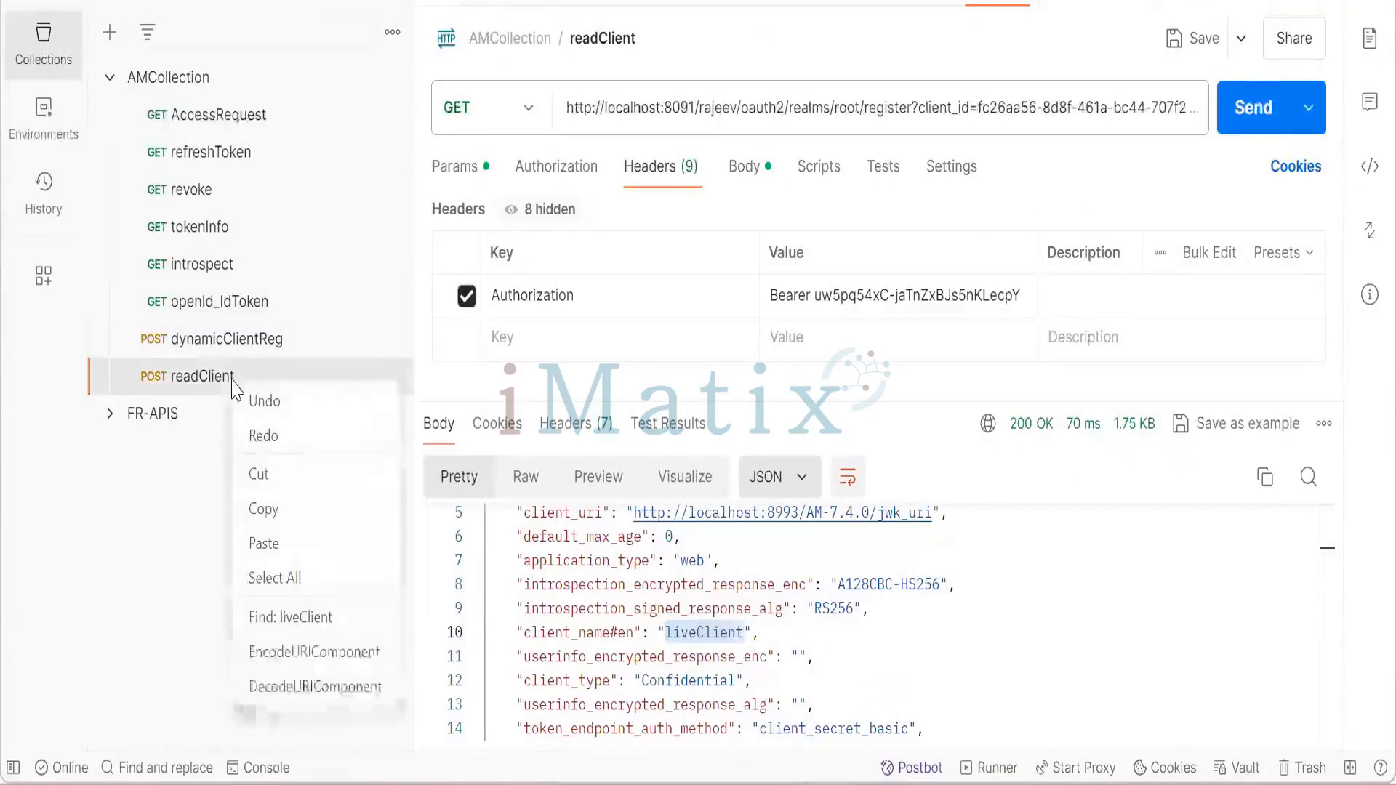
pyautogui.click(282, 522)
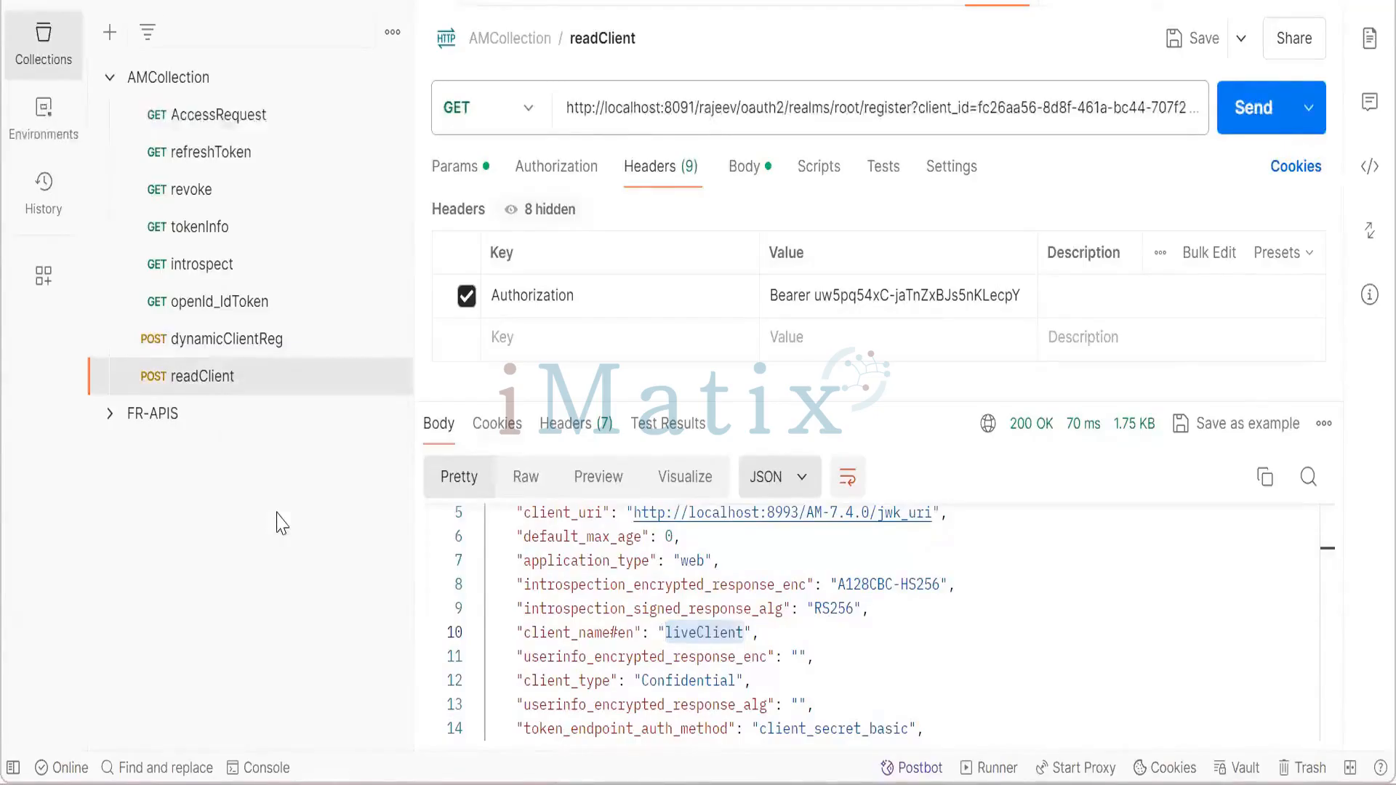
pyautogui.rightClick(214, 382)
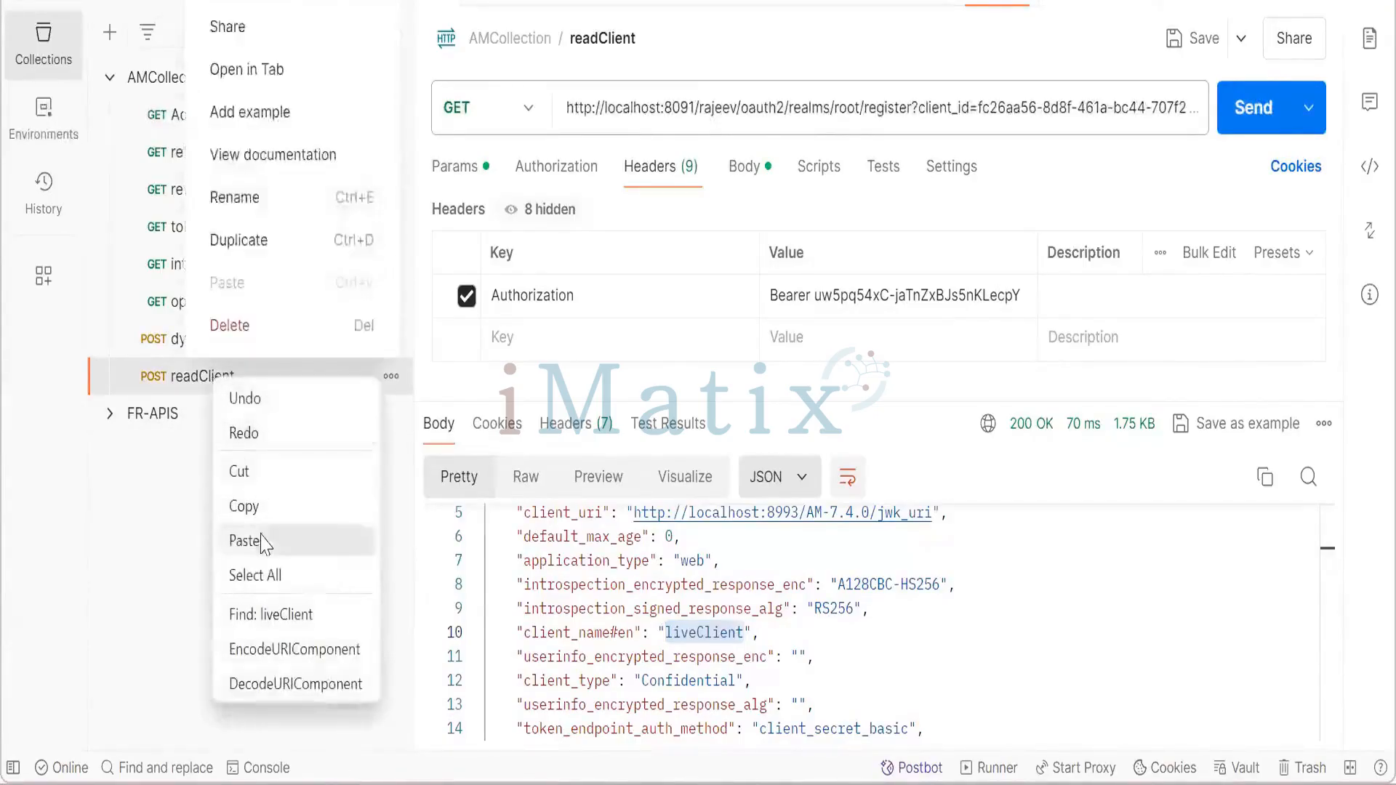
pyautogui.click(195, 538)
pyautogui.rightClick(225, 385)
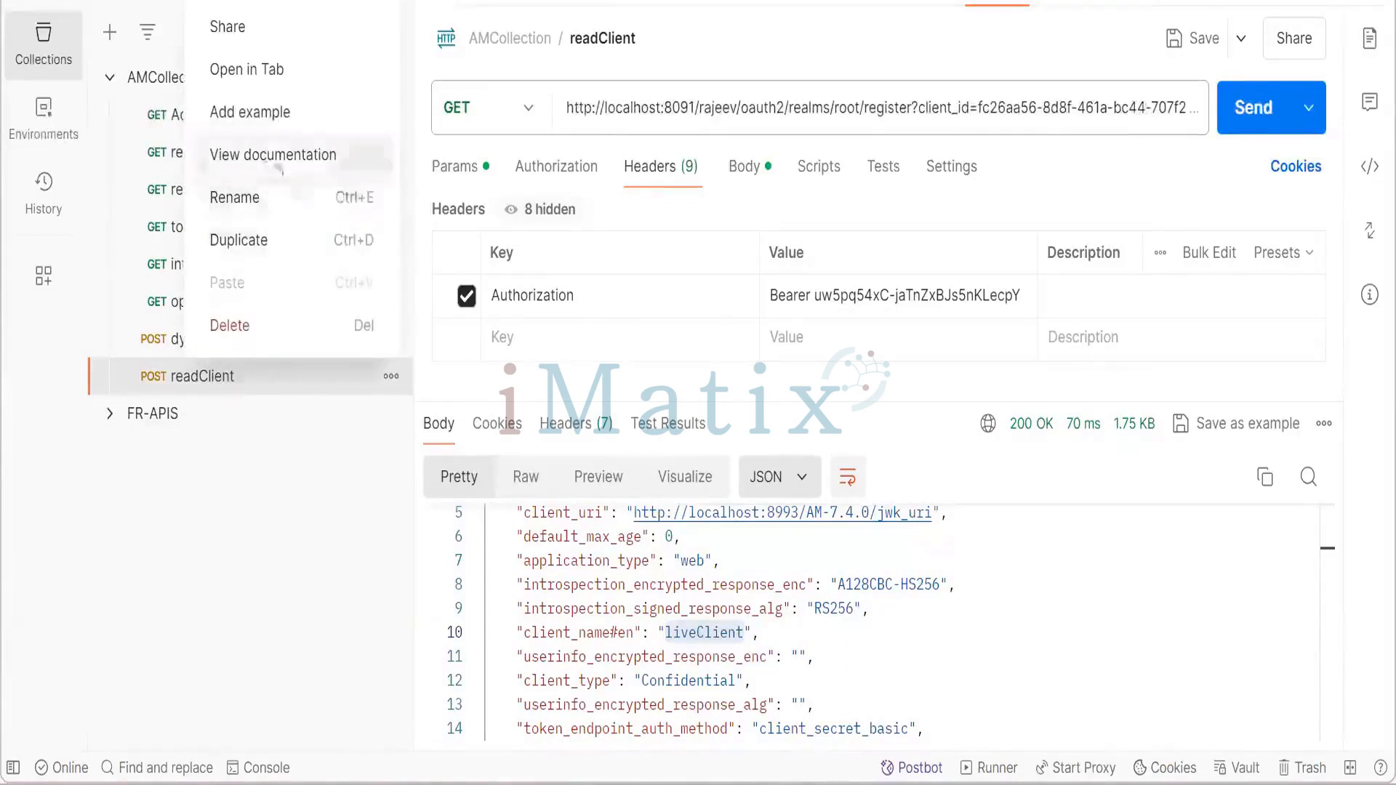
pyautogui.click(261, 528)
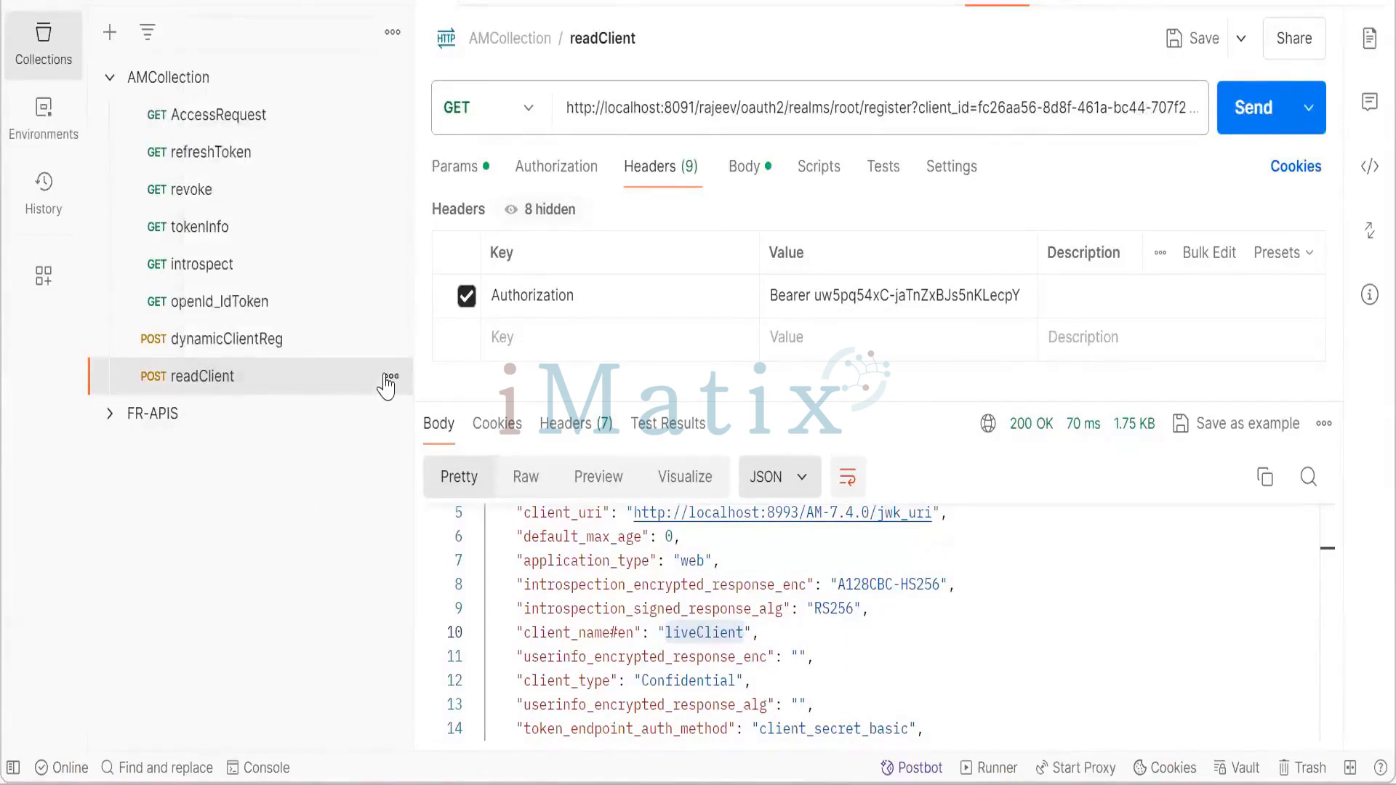
pyautogui.click(390, 377)
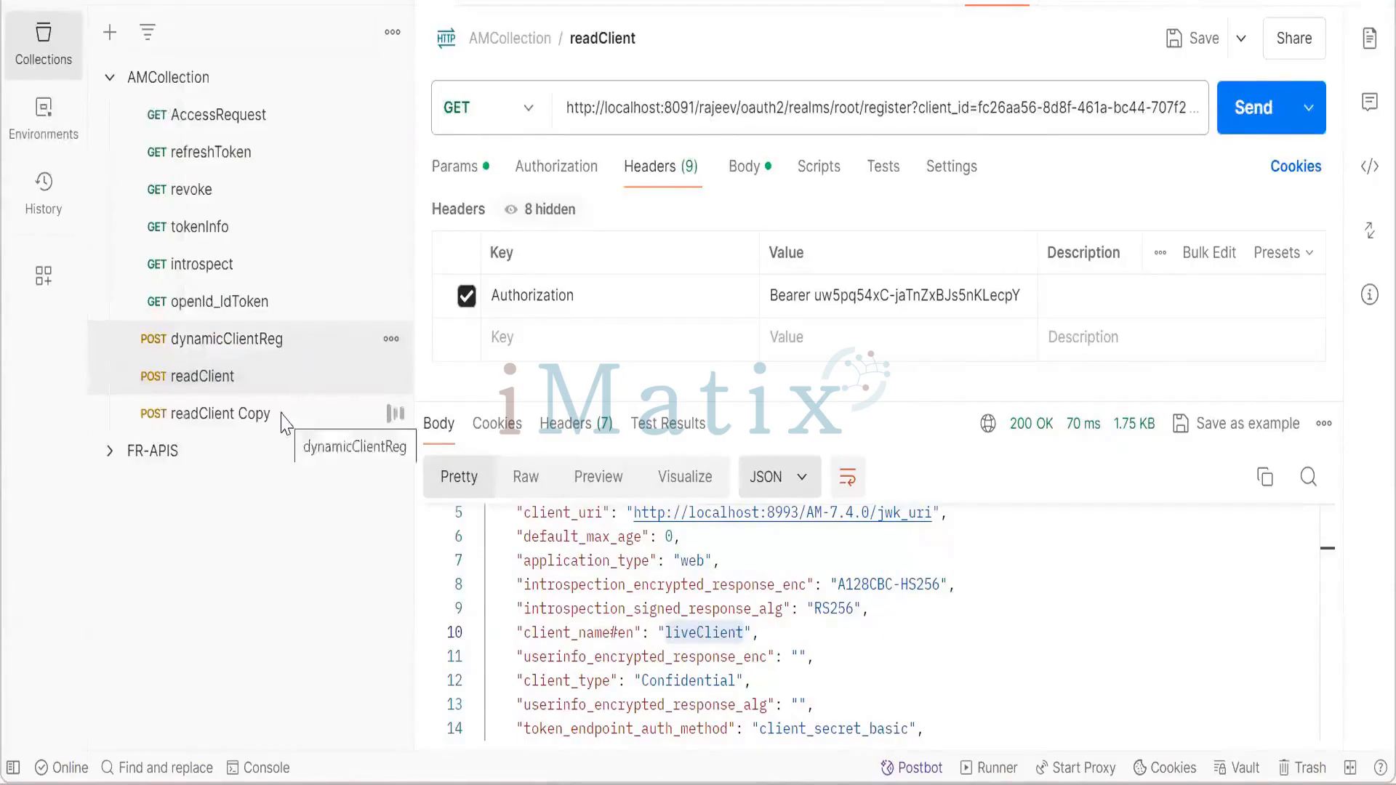
# Open the duplicated readClient request and rename it updateClient.
pyautogui.click(281, 420)
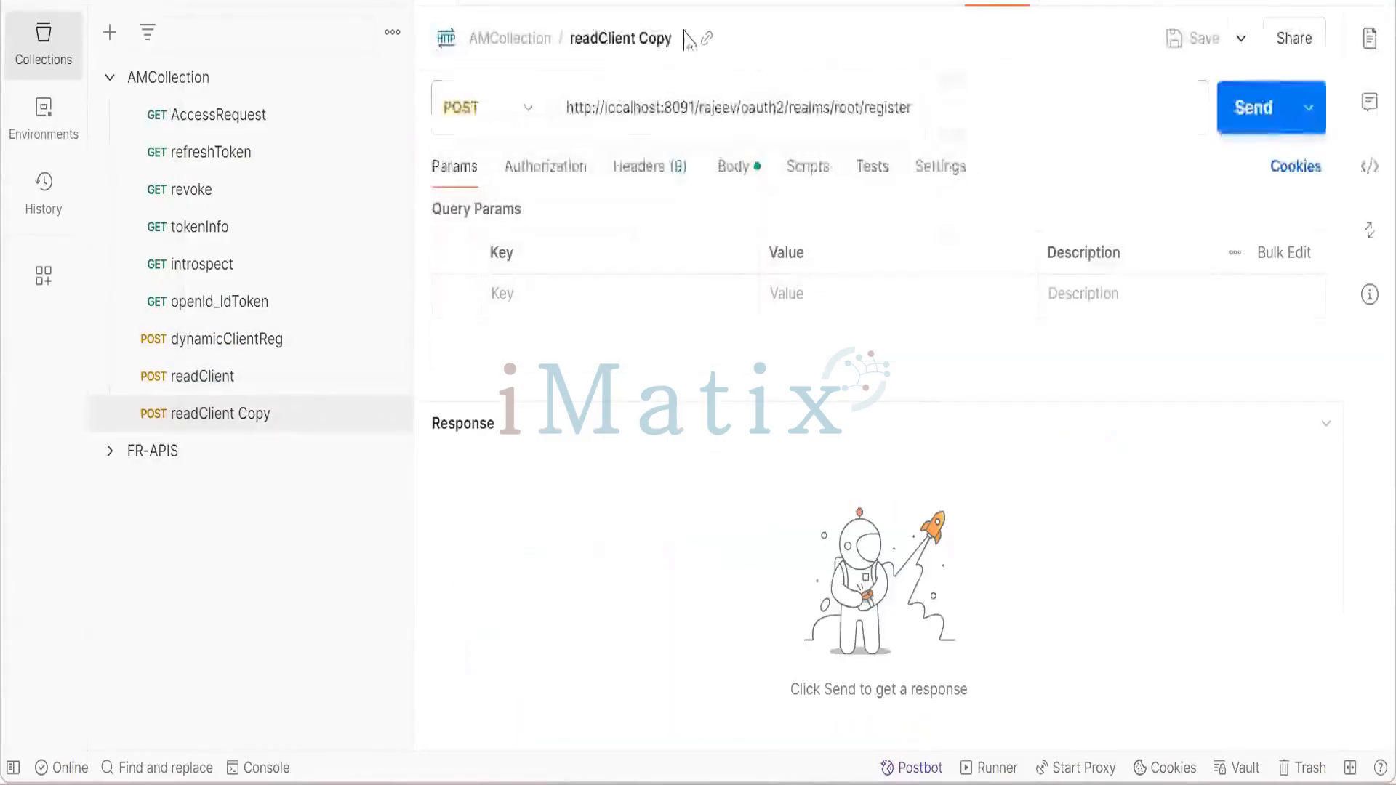
pyautogui.click(671, 38)
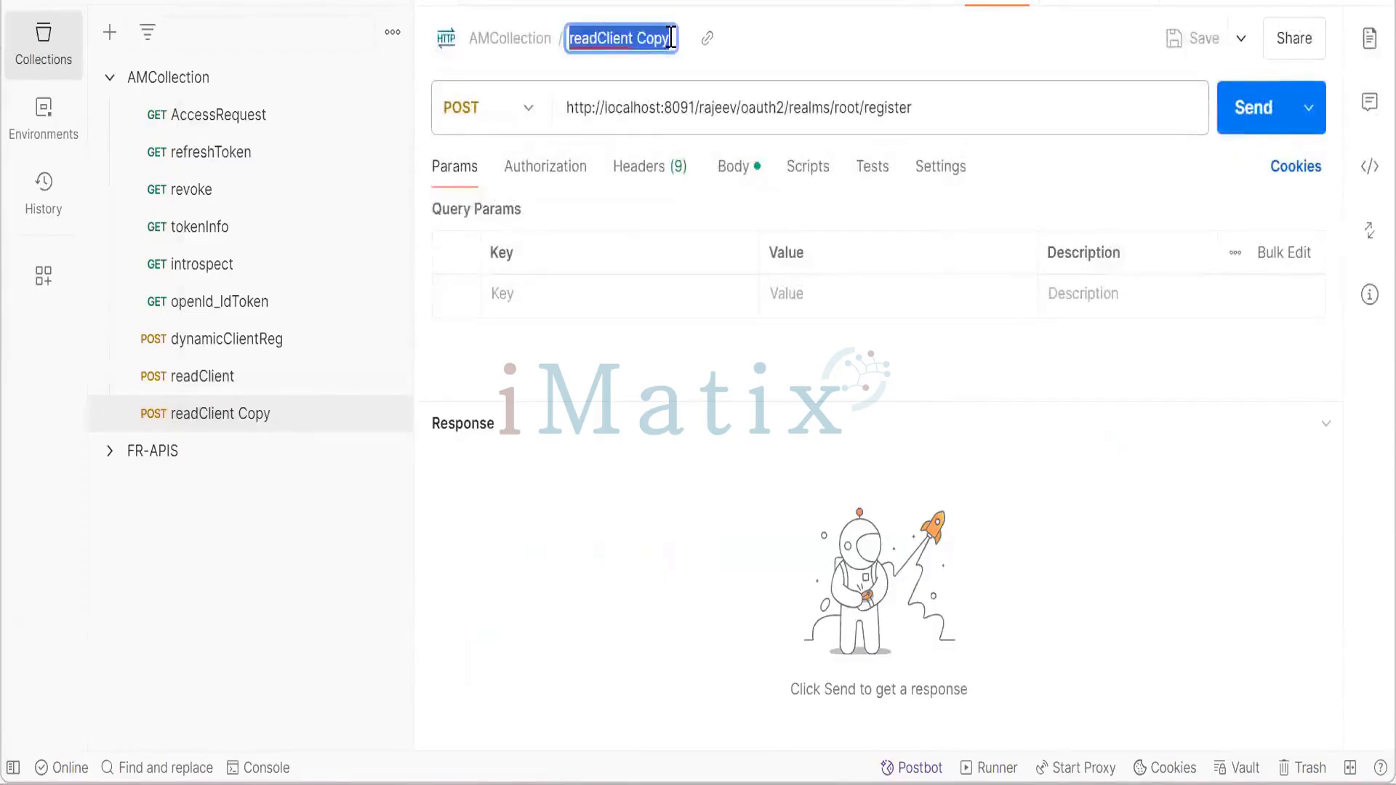
pyautogui.press('BackSpace')
pyautogui.write('uo')
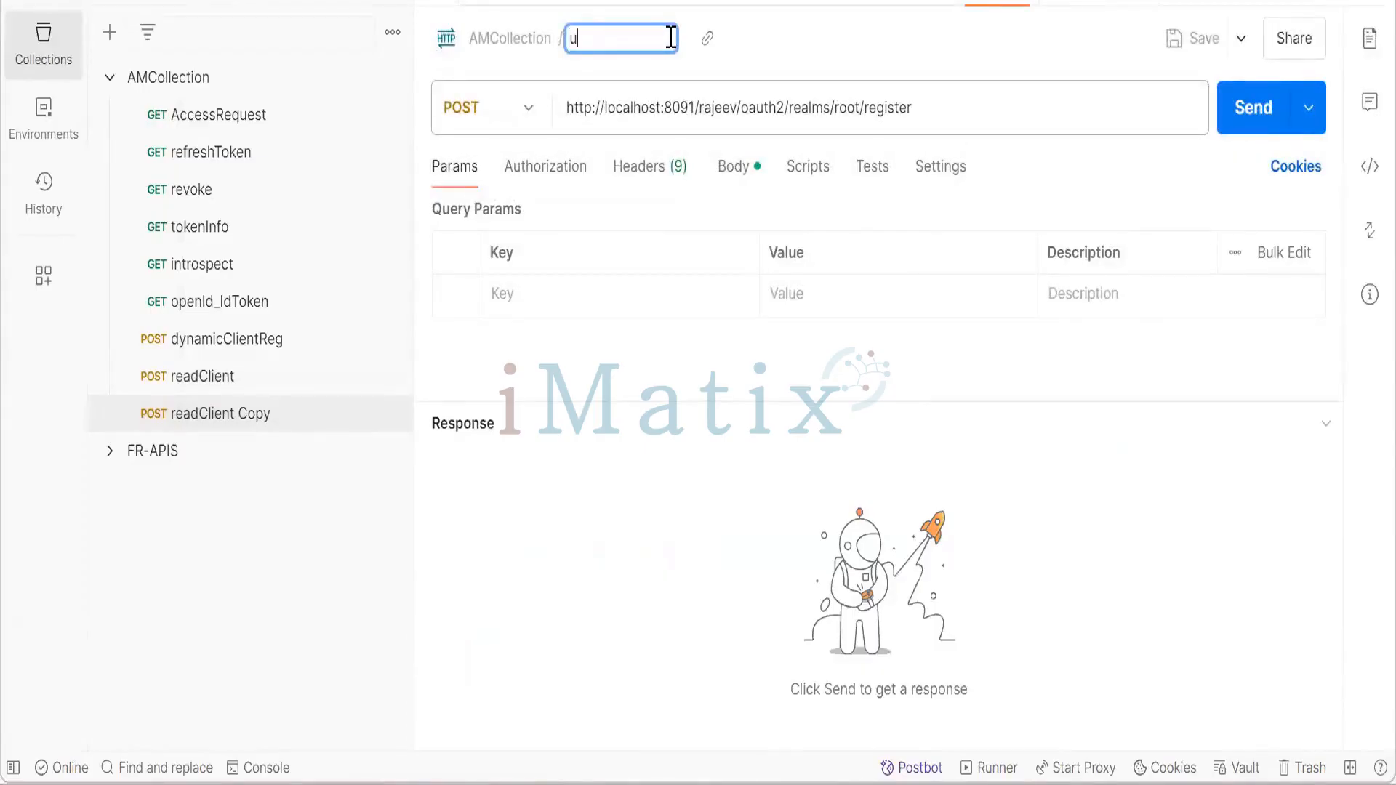
pyautogui.press('BackSpace')
pyautogui.write('pdateClient')
pyautogui.click(766, 48)
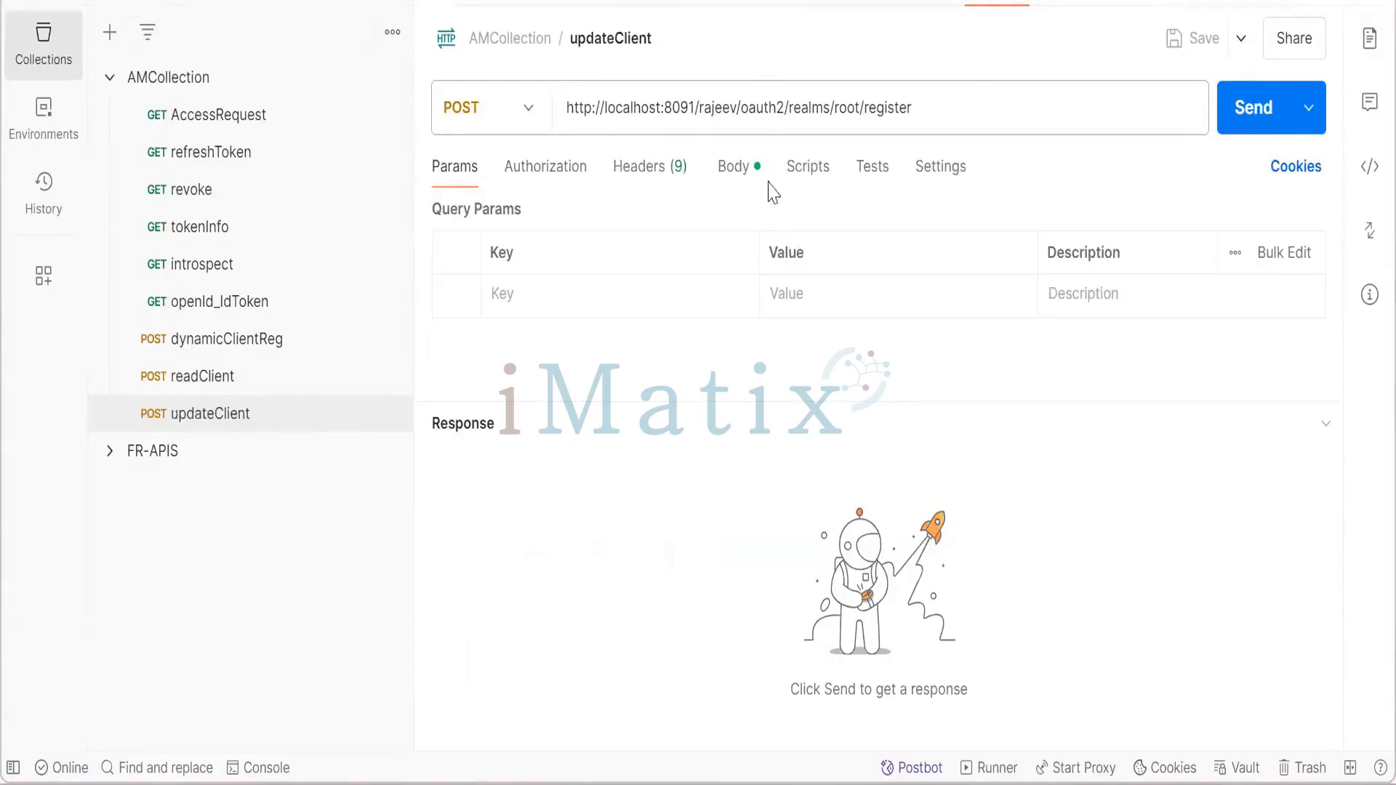
# Replace the Content-Type header key of the updateClient request with Authorization.
pyautogui.click(574, 290)
pyautogui.click(547, 171)
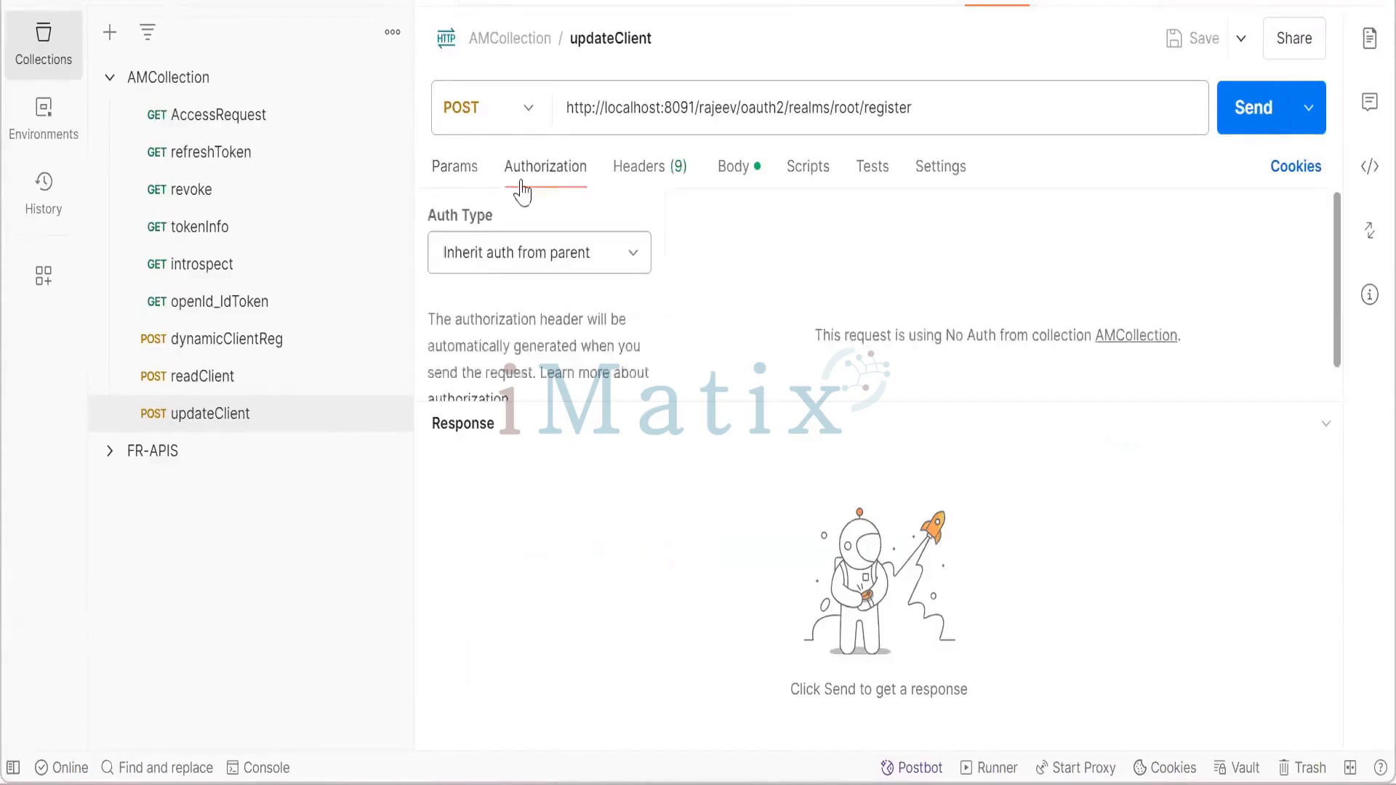
pyautogui.click(629, 174)
pyautogui.click(630, 295)
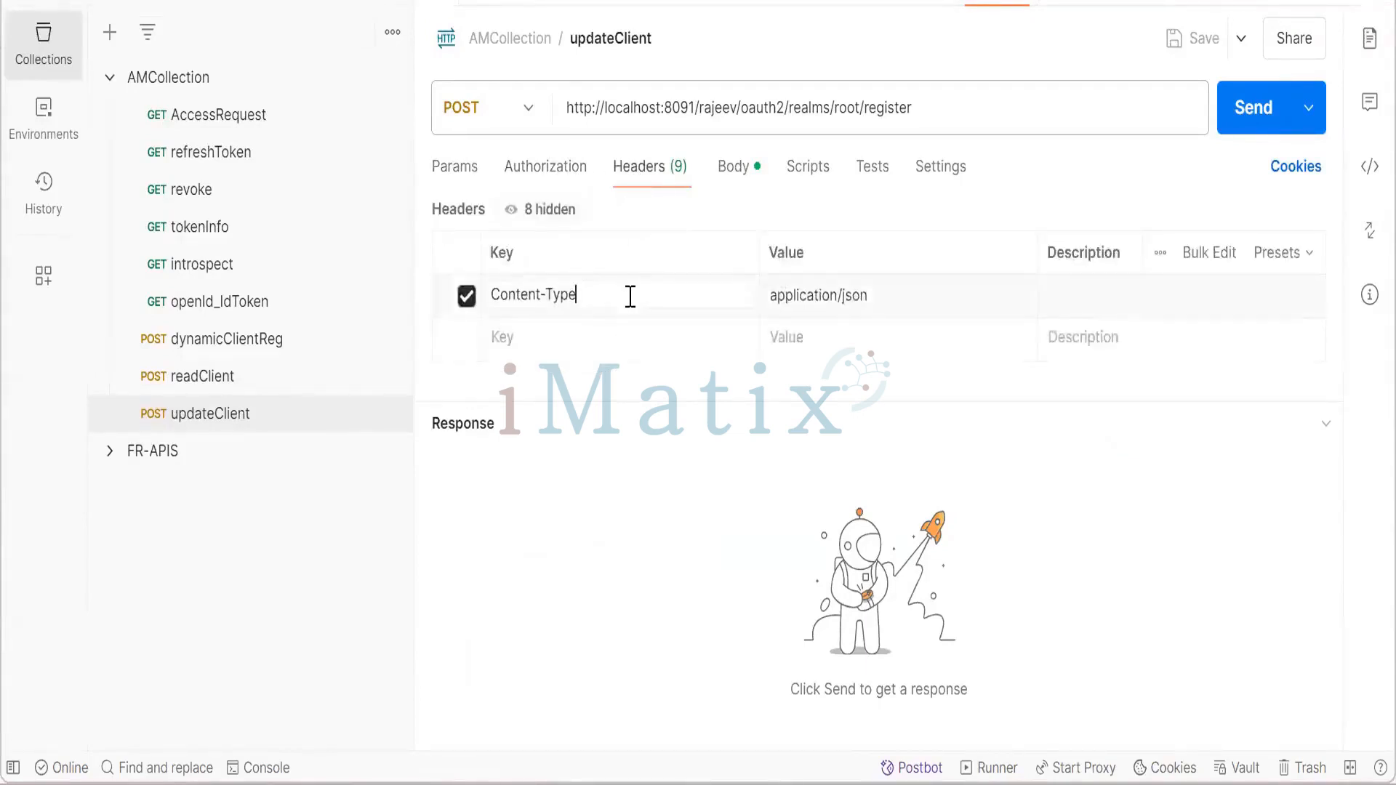
pyautogui.press('BackSpace')
pyautogui.press('BackSpace')
pyautogui.press('BackSpace')
pyautogui.press('BackSpace')
pyautogui.press('BackSpace')
pyautogui.press('BackSpace')
pyautogui.press('BackSpace')
pyautogui.press('BackSpace')
pyautogui.press('BackSpace')
pyautogui.press('BackSpace')
pyautogui.press('BackSpace')
pyautogui.press('BackSpace')
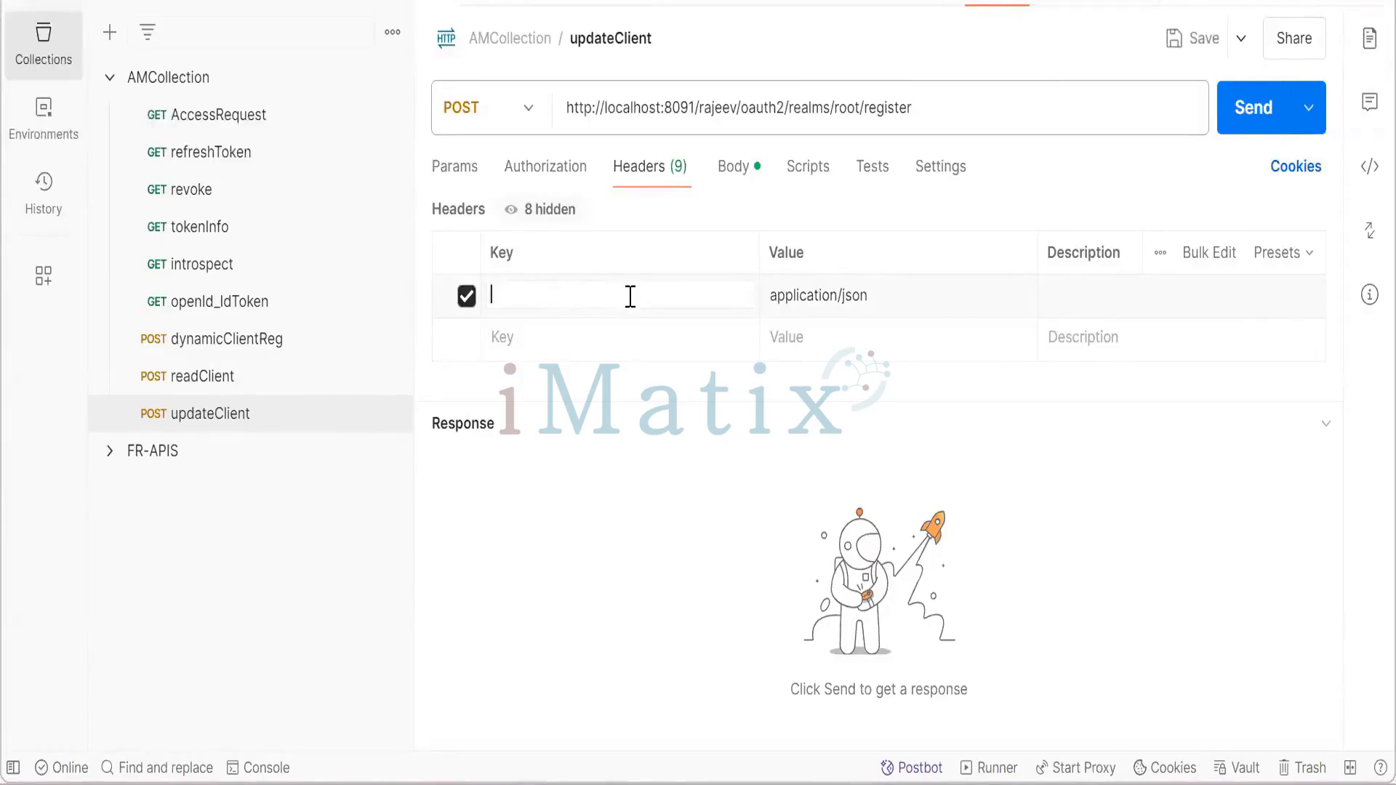
pyautogui.write('Auth')
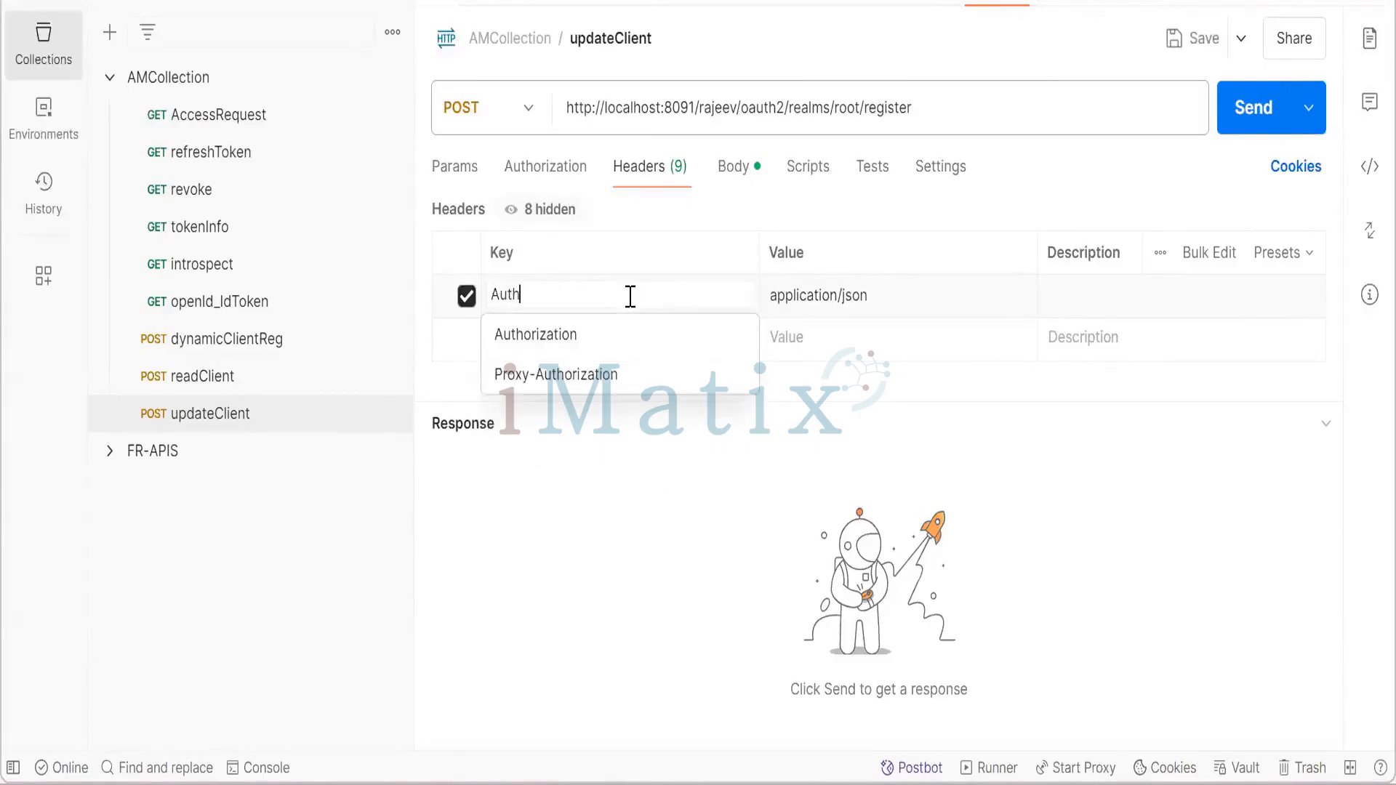
pyautogui.click(608, 334)
# Replace the Authorization header's application/json value with the Bearer prefix.
pyautogui.click(882, 298)
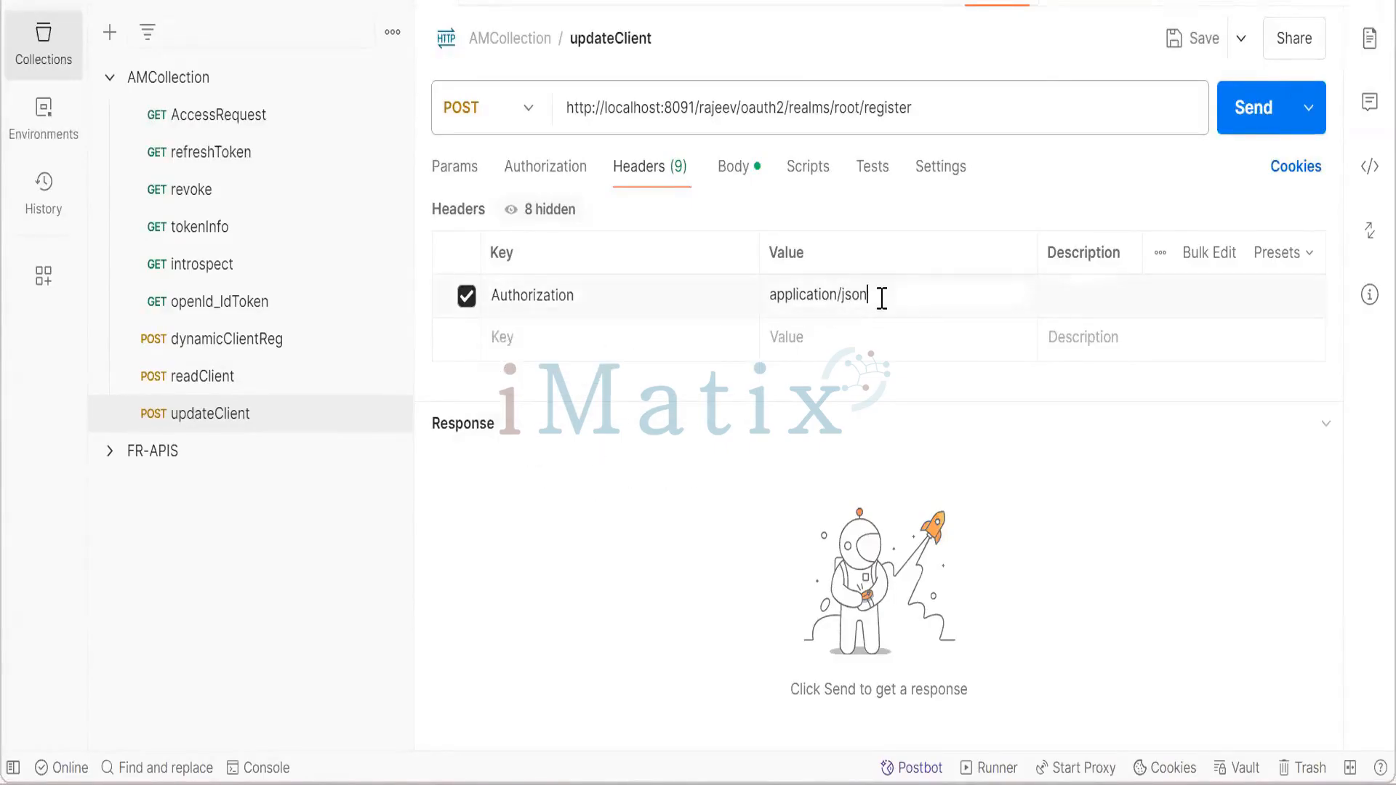
pyautogui.press('BackSpace')
pyautogui.press('BackSpace')
pyautogui.press('BackSpace')
pyautogui.press('BackSpace')
pyautogui.press('BackSpace')
pyautogui.press('BackSpace')
pyautogui.press('BackSpace')
pyautogui.press('BackSpace')
pyautogui.press('BackSpace')
pyautogui.press('BackSpace')
pyautogui.press('BackSpace')
pyautogui.press('BackSpace')
pyautogui.press('BackSpace')
pyautogui.press('BackSpace')
pyautogui.press('BackSpace')
pyautogui.press('BackSpace')
pyautogui.write('Bearer')
# Copy the registration access token from the saved response in the text editor and paste it after Bearer in Postman's Authorization header value.
pyautogui.hotkey('alt', 'Tab')
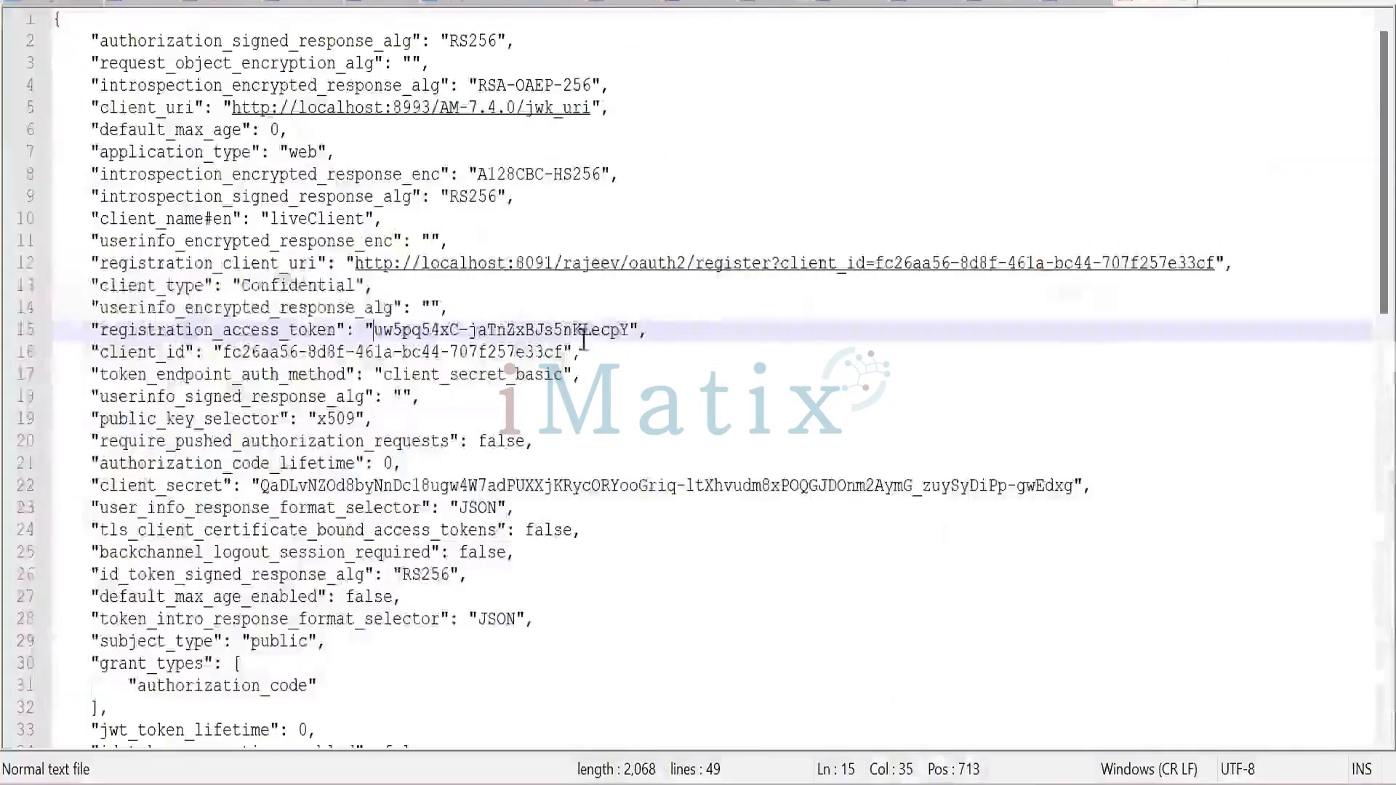
pyautogui.keyDown('shift'); pyautogui.click(629, 331); pyautogui.keyUp('shift')
pyautogui.hotkey('ctrl', 'c')
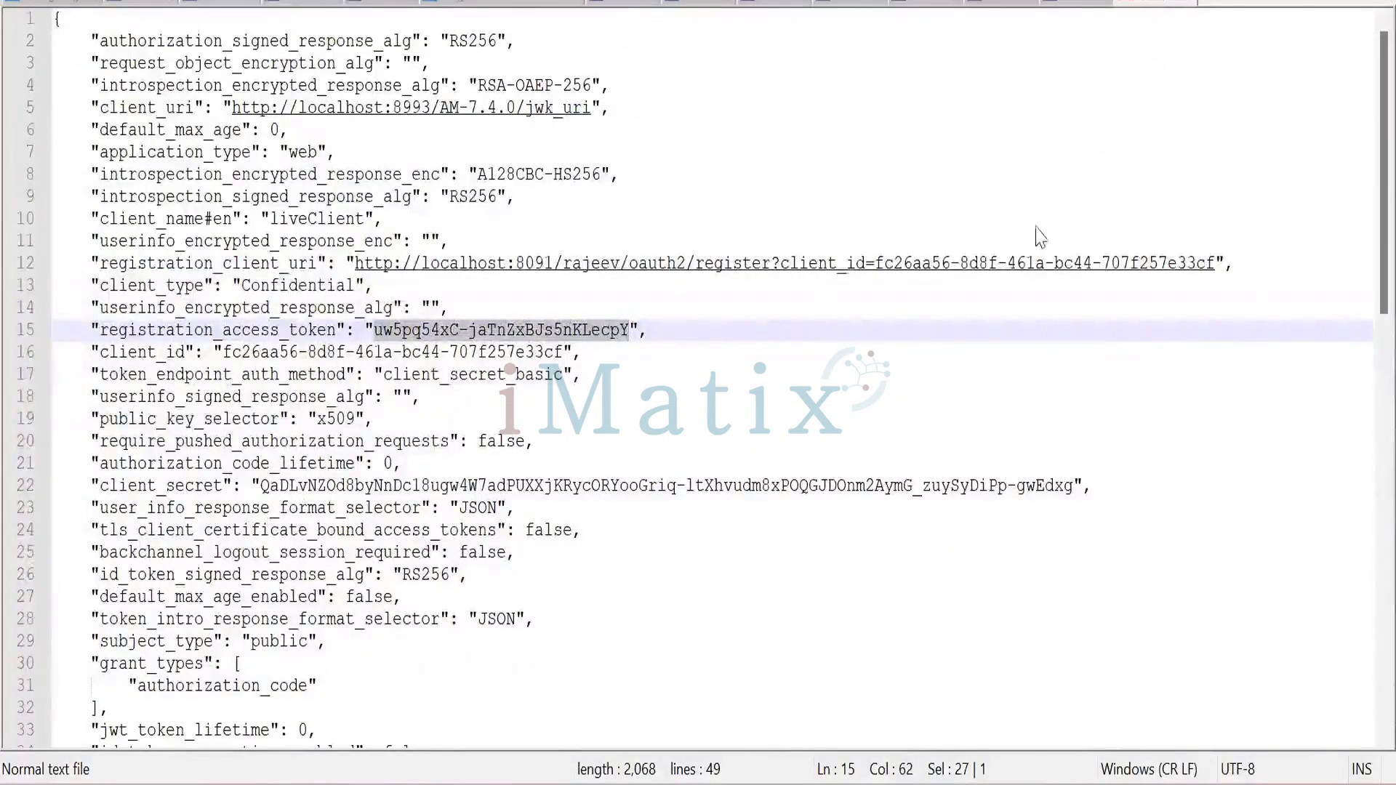
pyautogui.hotkey('alt', 'Tab')
pyautogui.click(829, 296)
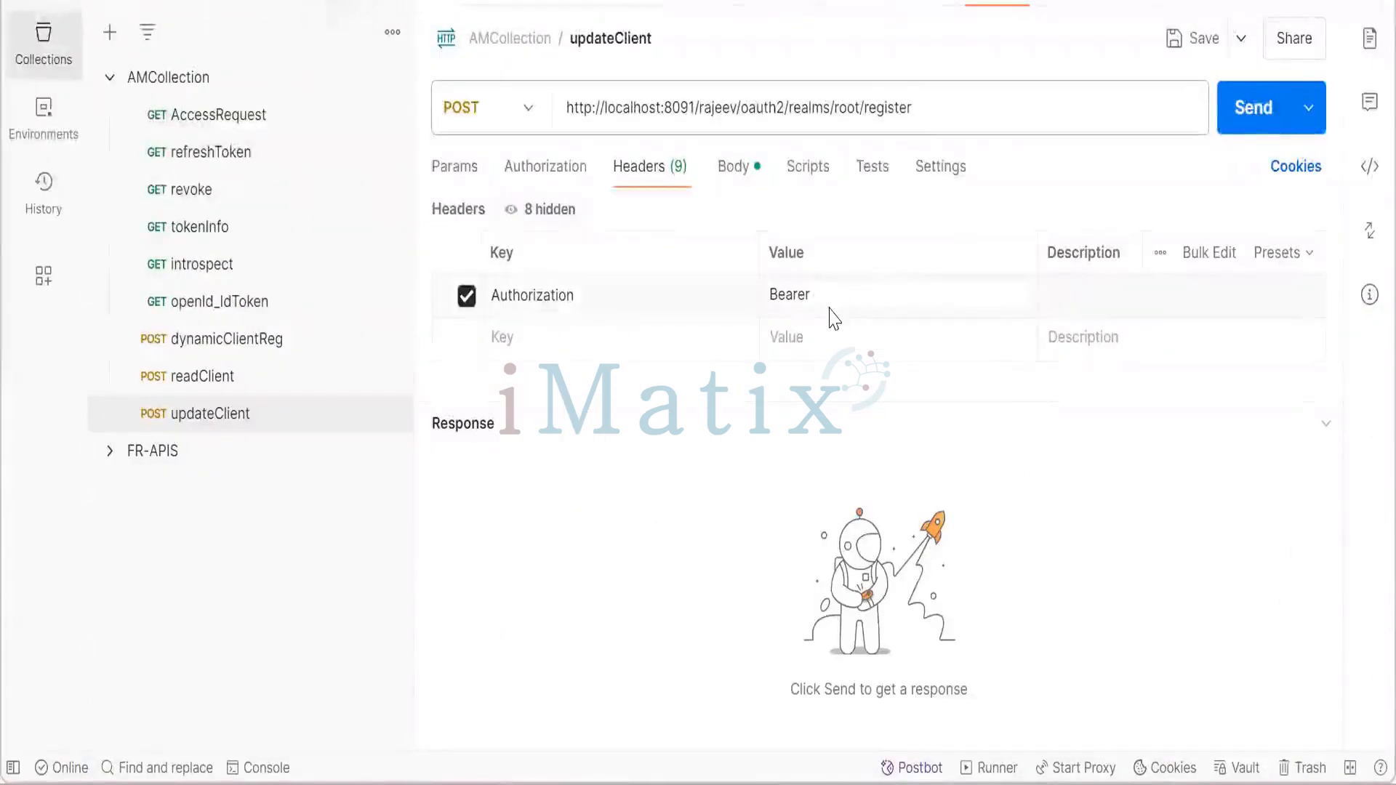
pyautogui.hotkey('ctrl', 'v')
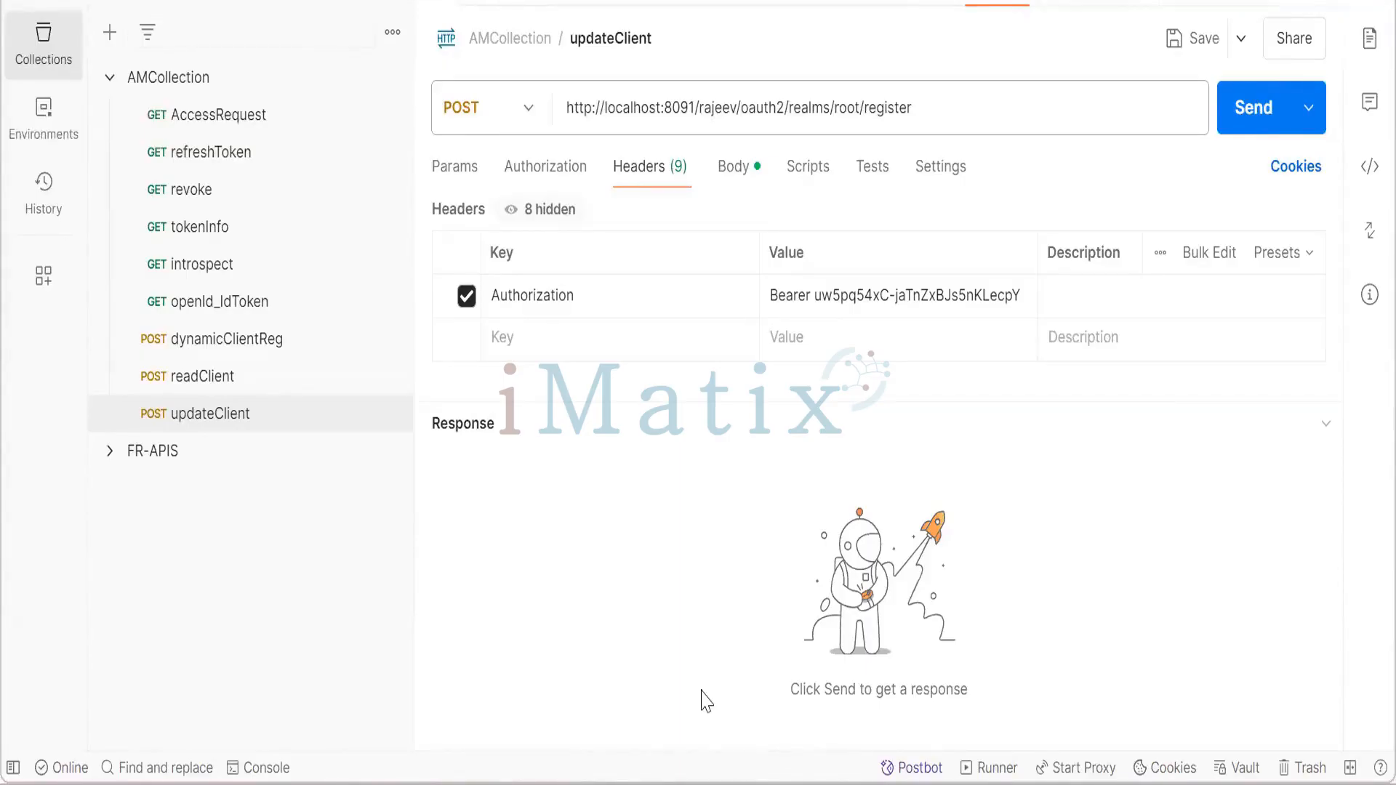
# Open the raw JSON body of the updateClient request and review its content.
pyautogui.moveTo(704, 702)
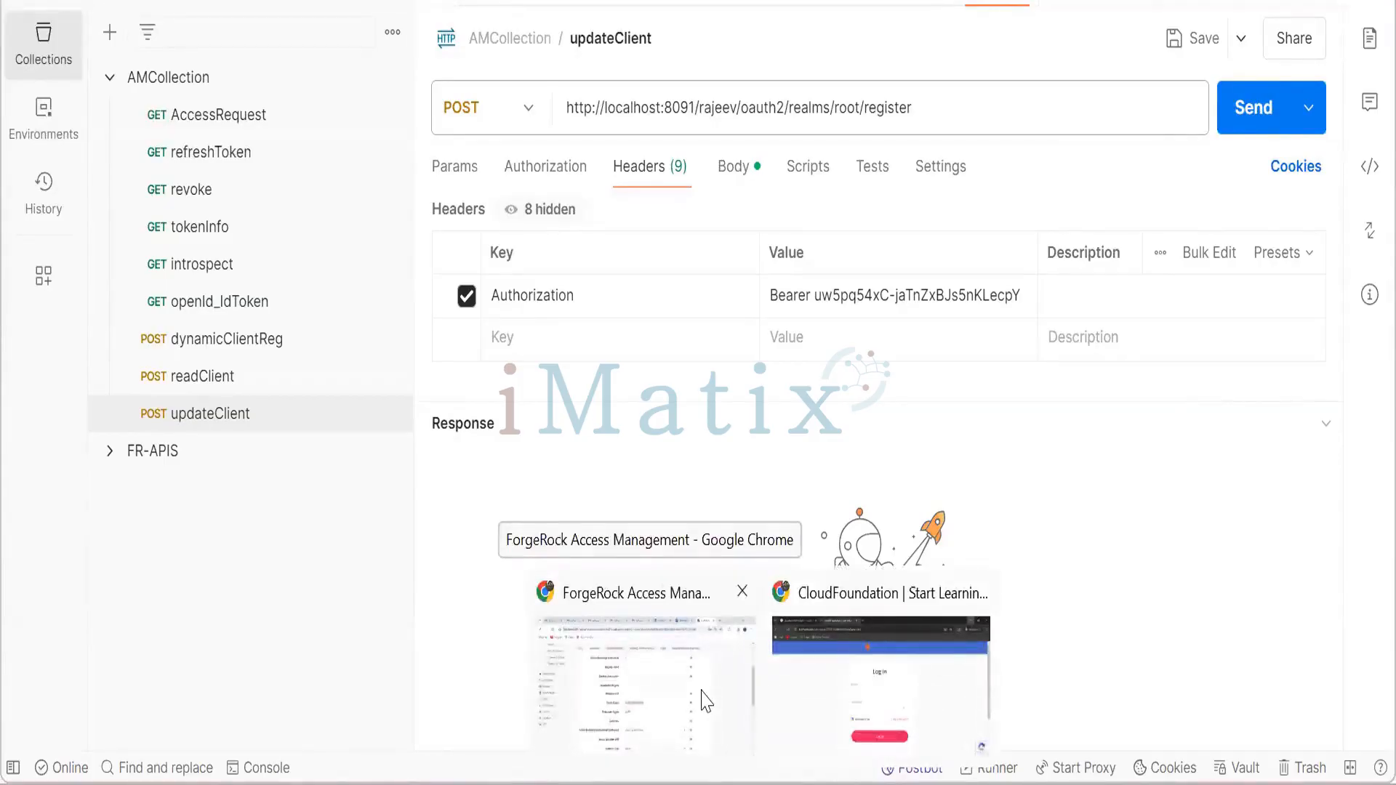
pyautogui.click(736, 167)
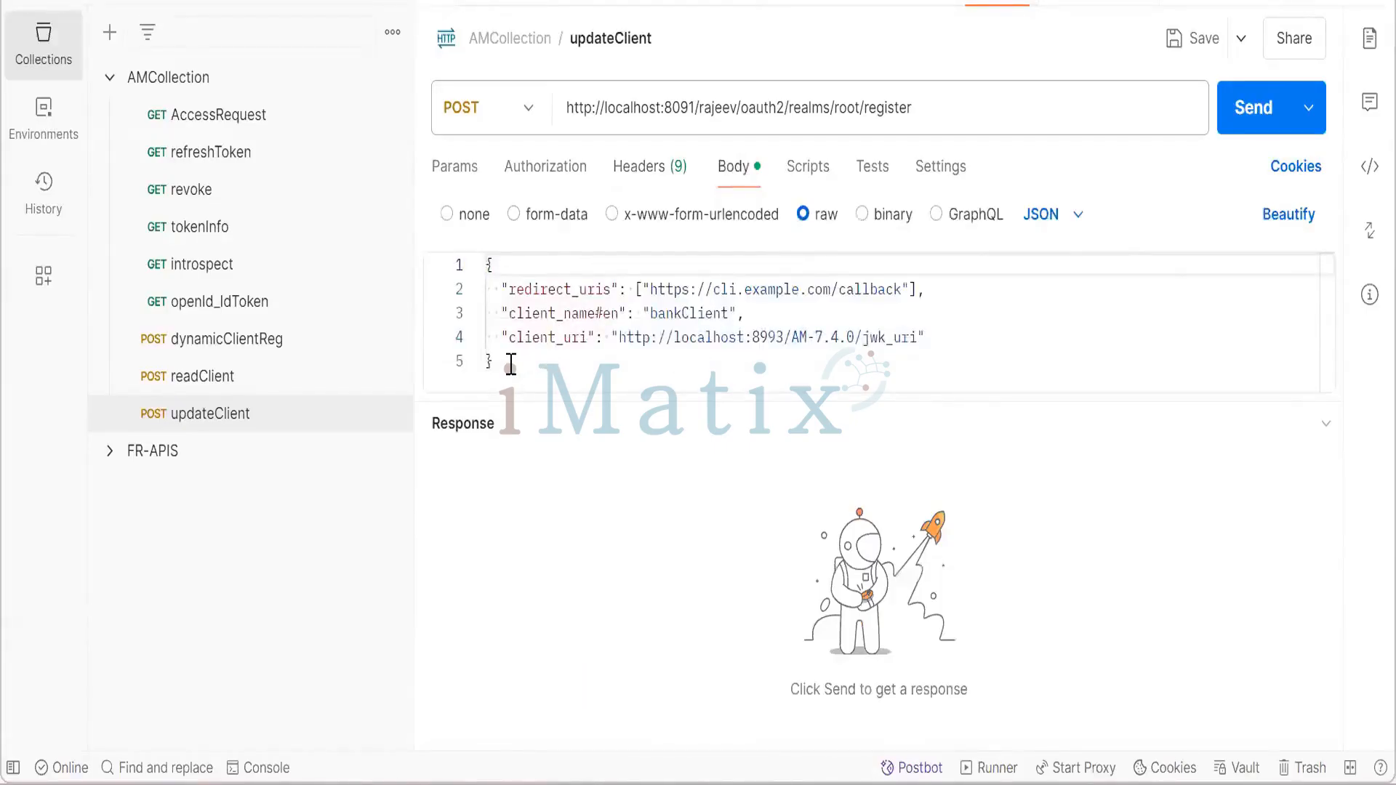
pyautogui.moveTo(510, 364); pyautogui.dragTo(485, 265)
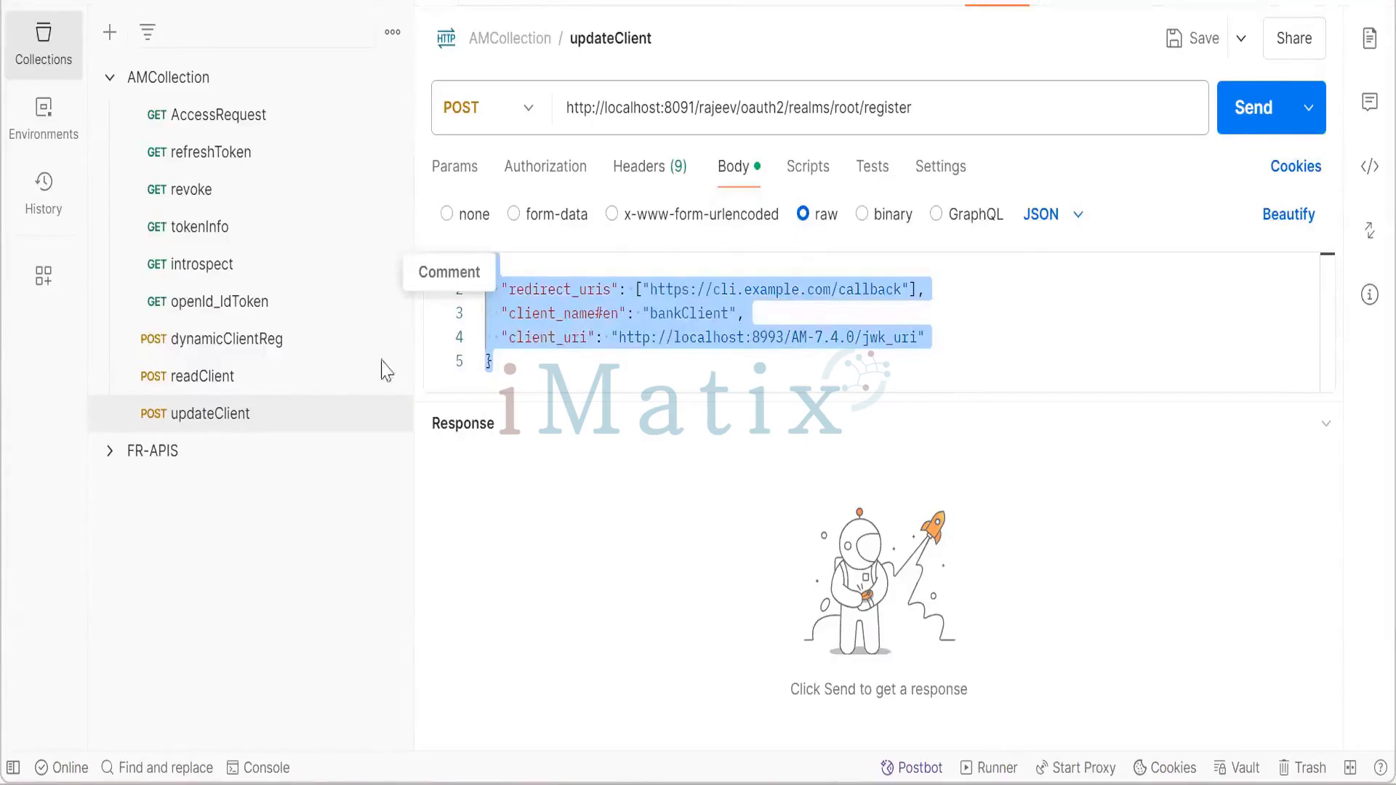
pyautogui.click(266, 420)
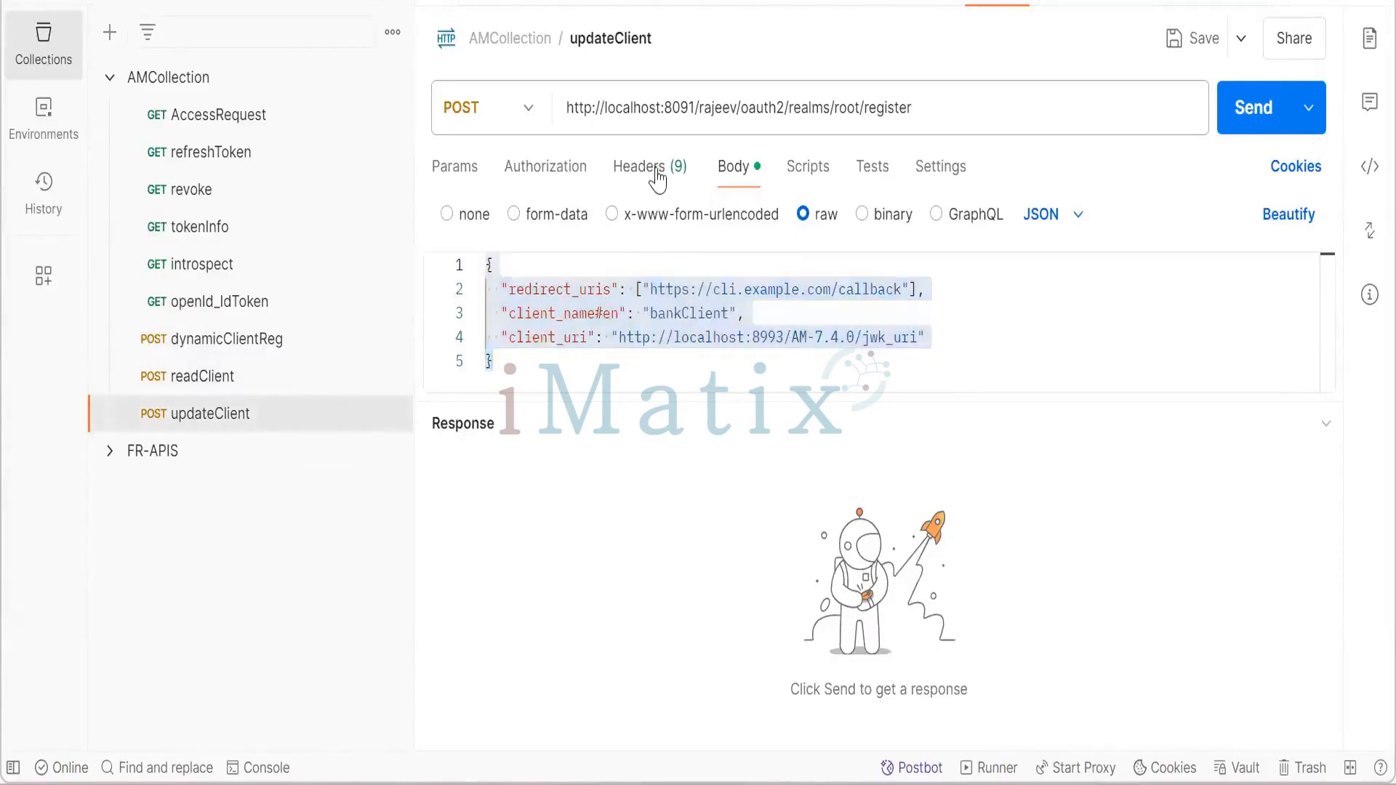
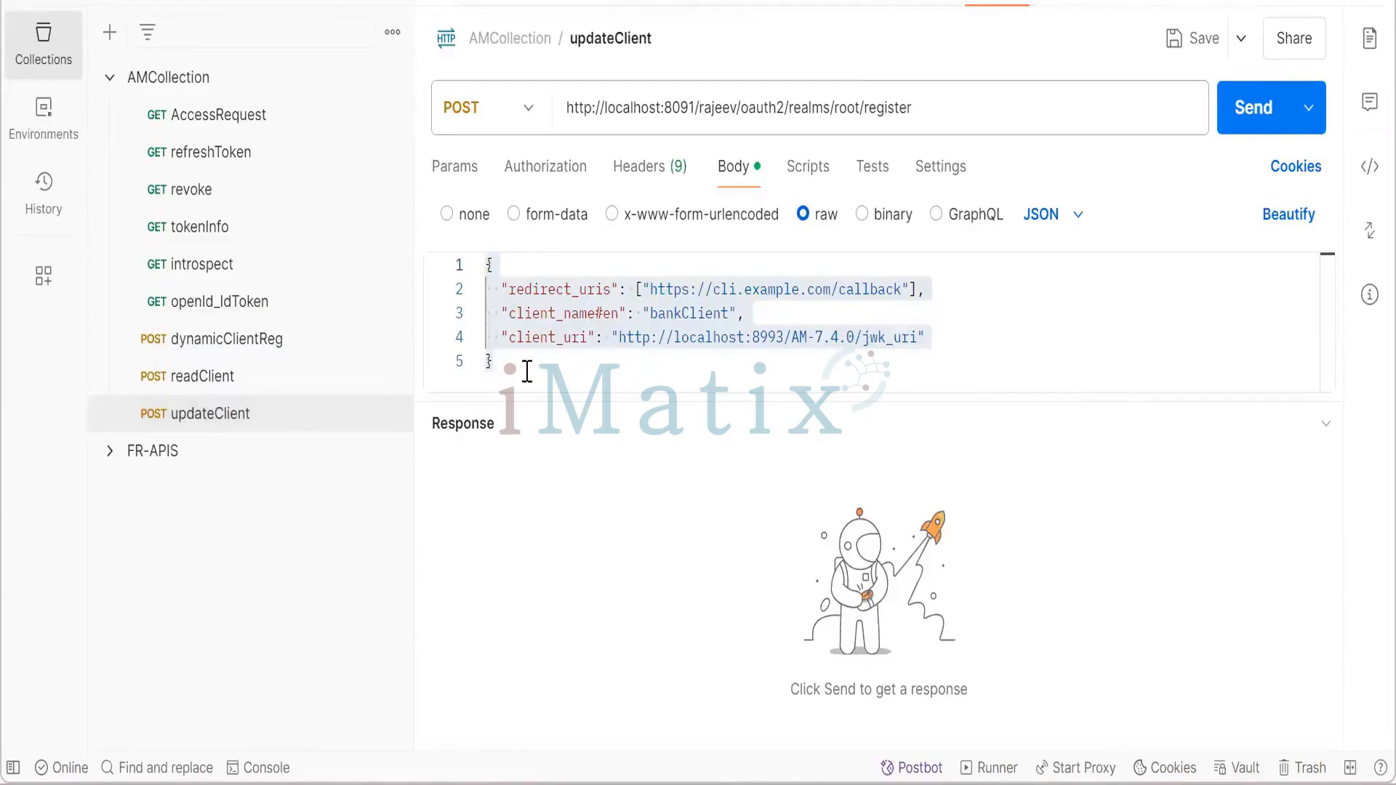
pyautogui.click(527, 371)
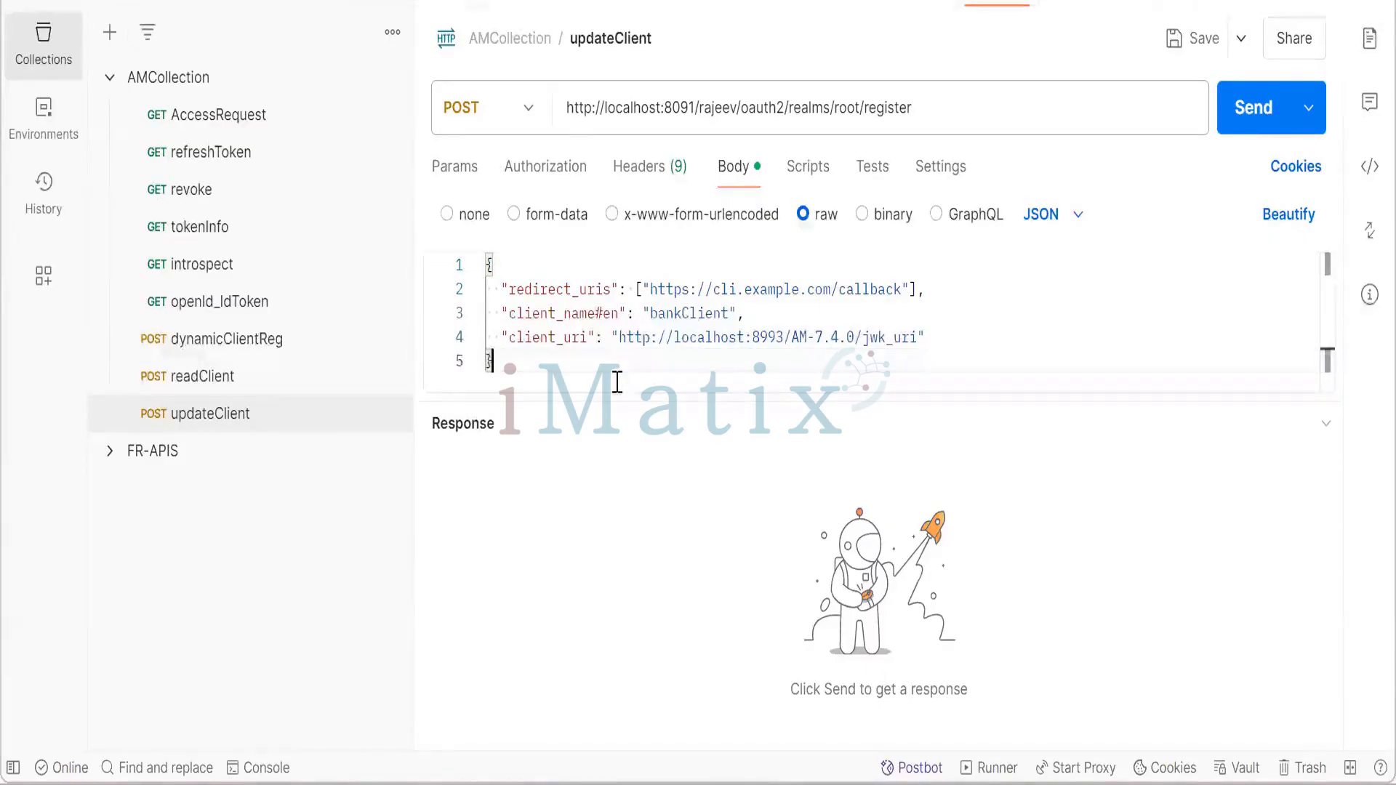
# Copy the full client_id name and value pair from the saved response in the text editor and return to Postman.
pyautogui.hotkey('alt', 'Tab')
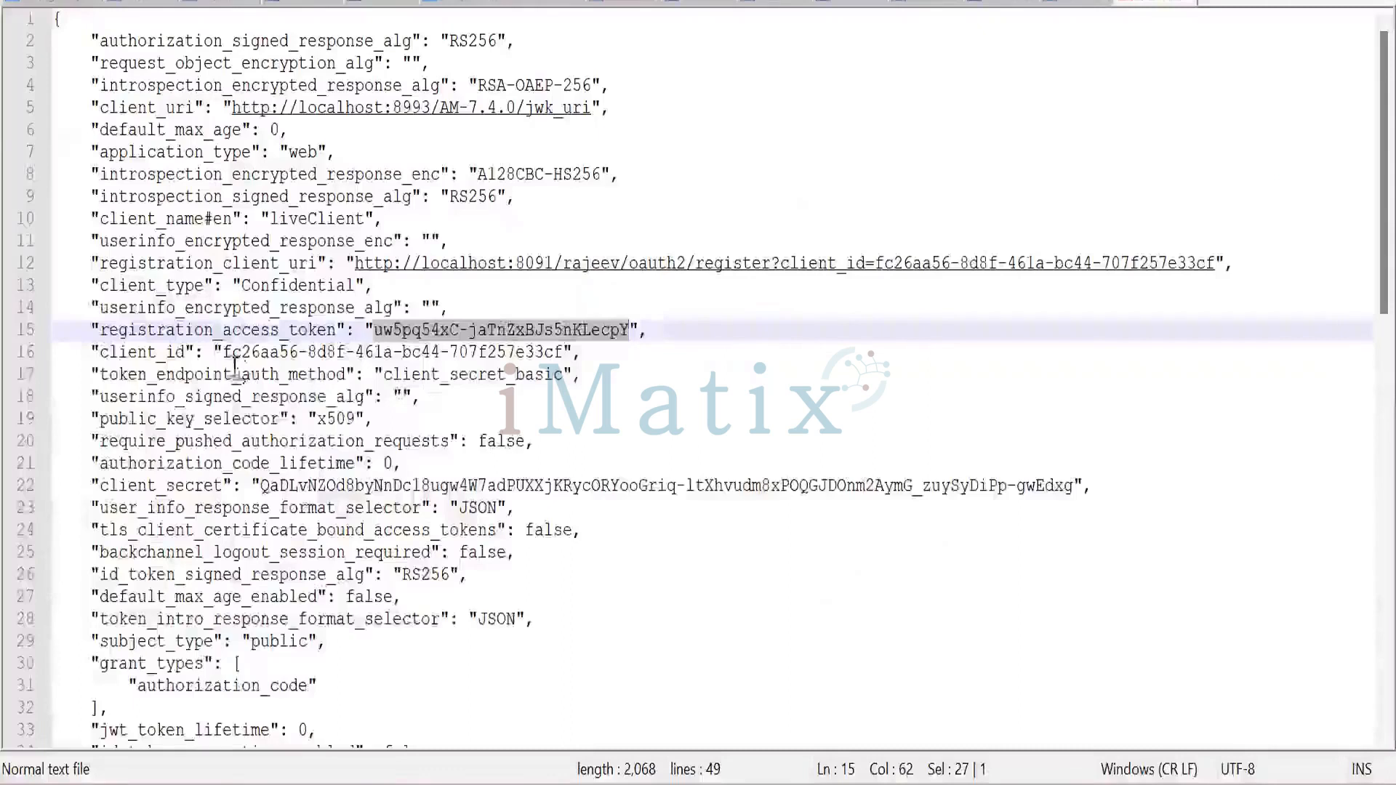
pyautogui.click(222, 352)
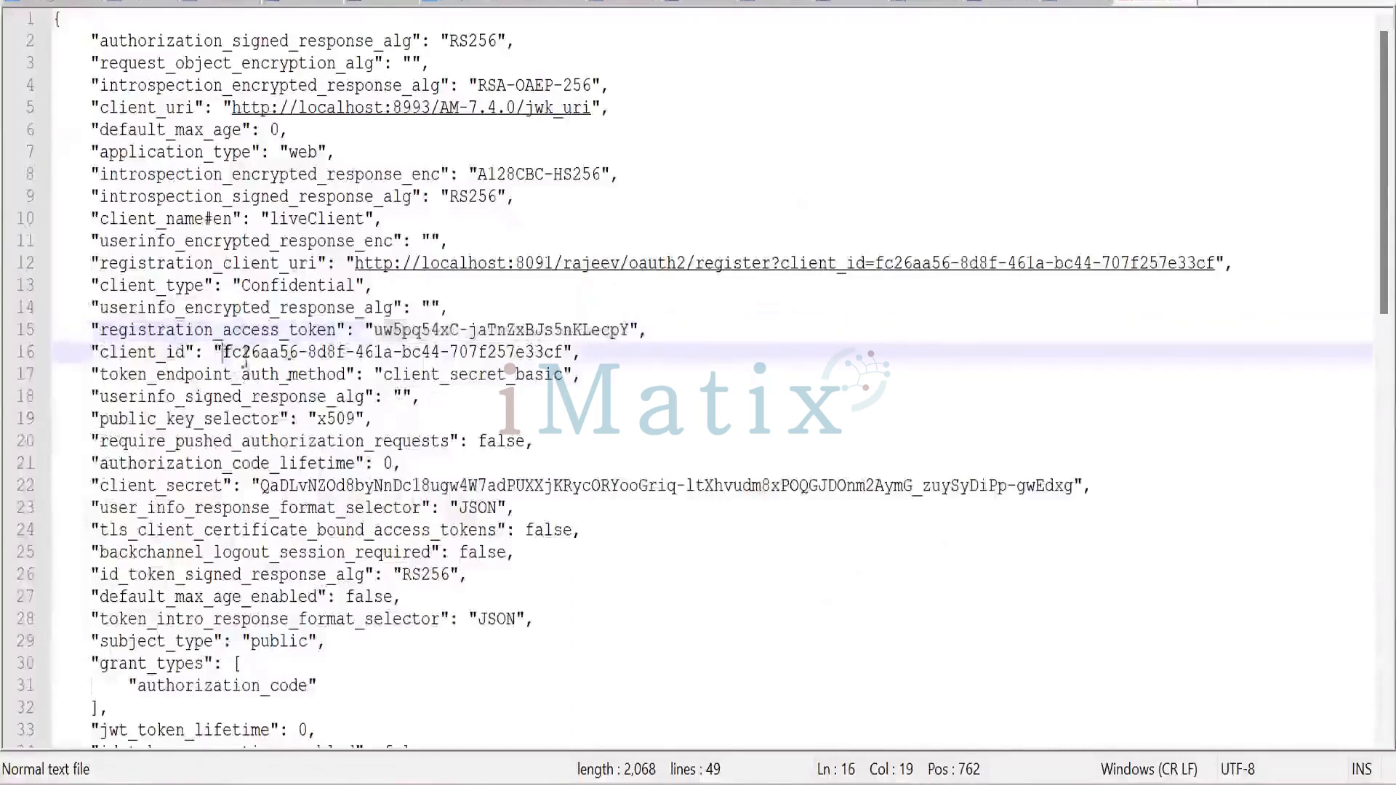
pyautogui.keyDown('shift'); pyautogui.click(564, 352); pyautogui.keyUp('shift')
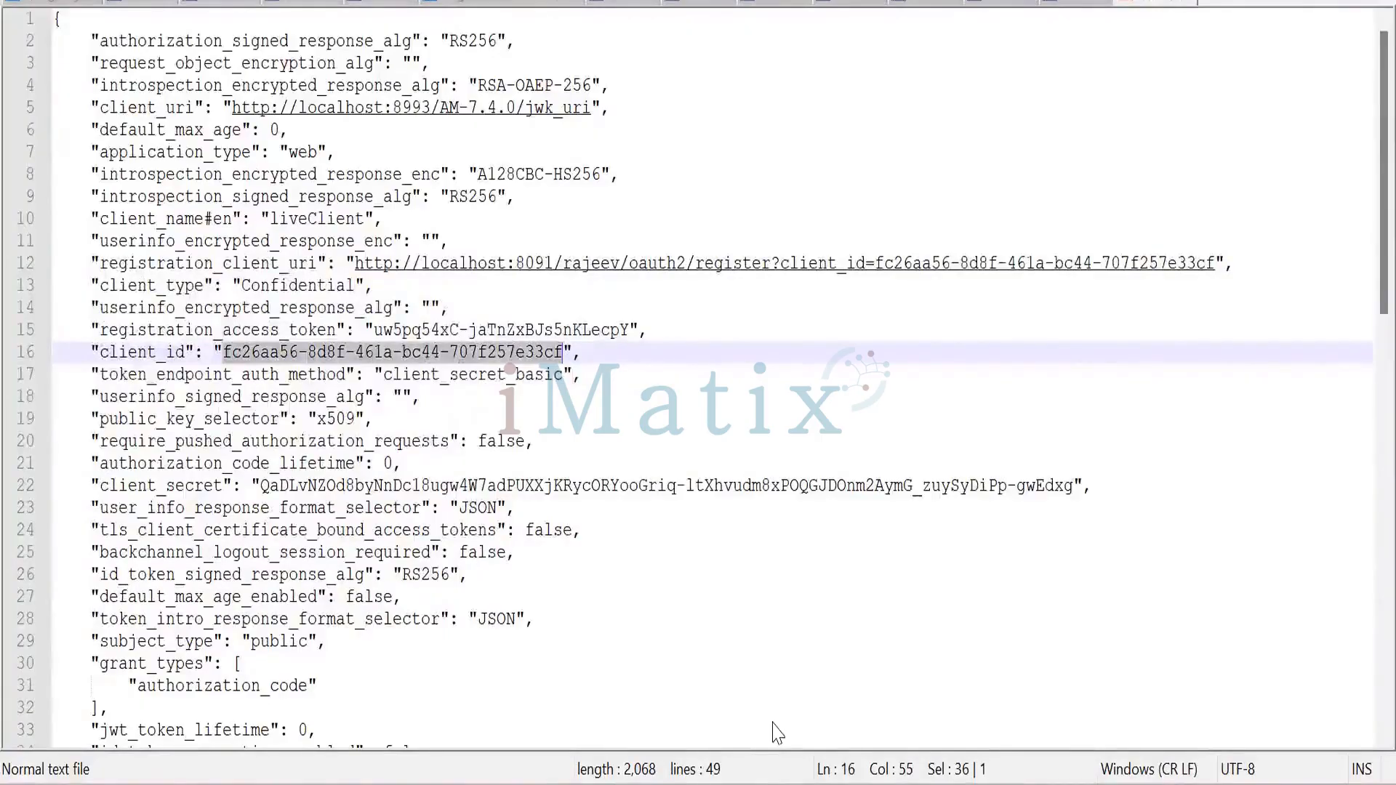
pyautogui.click(100, 352)
pyautogui.keyDown('shift'); pyautogui.click(562, 352); pyautogui.keyUp('shift')
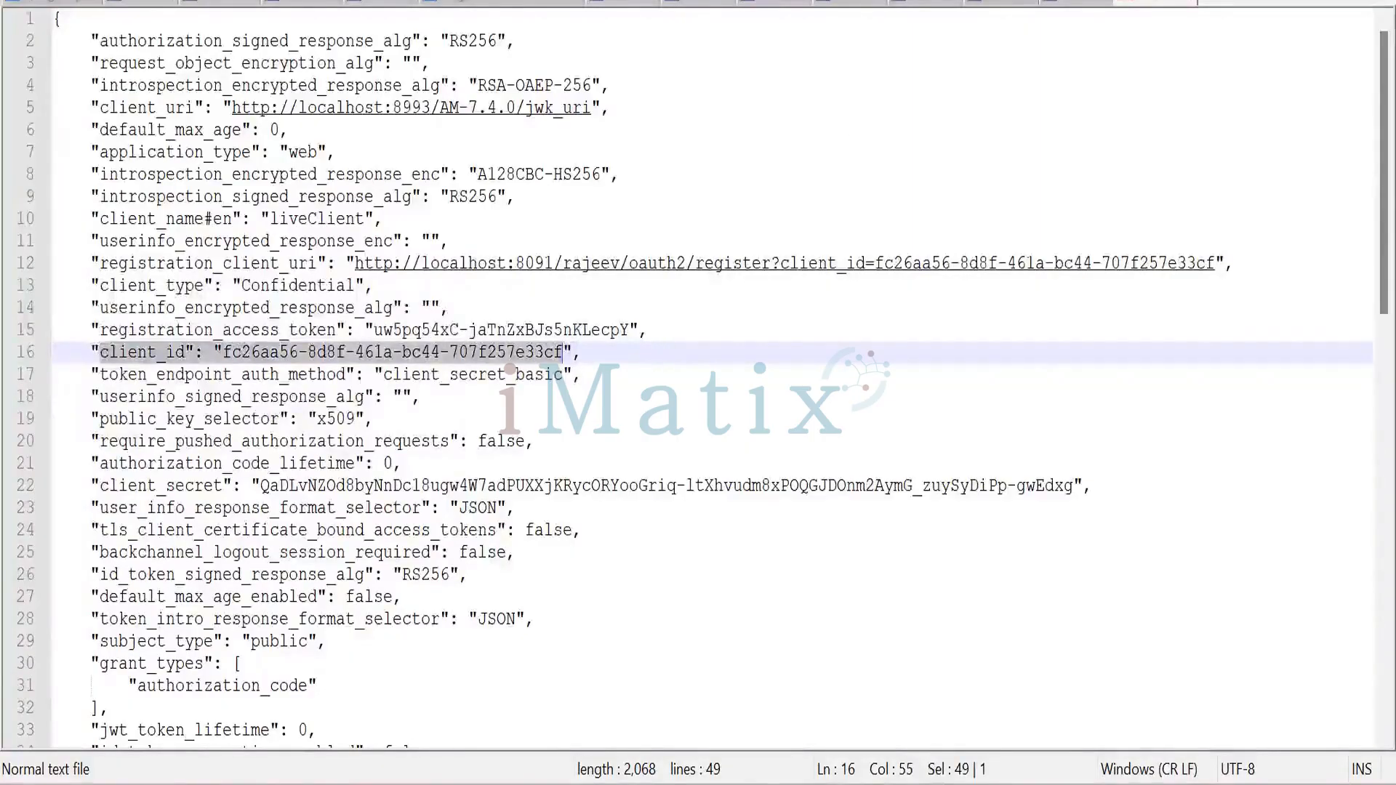
pyautogui.click(89, 352)
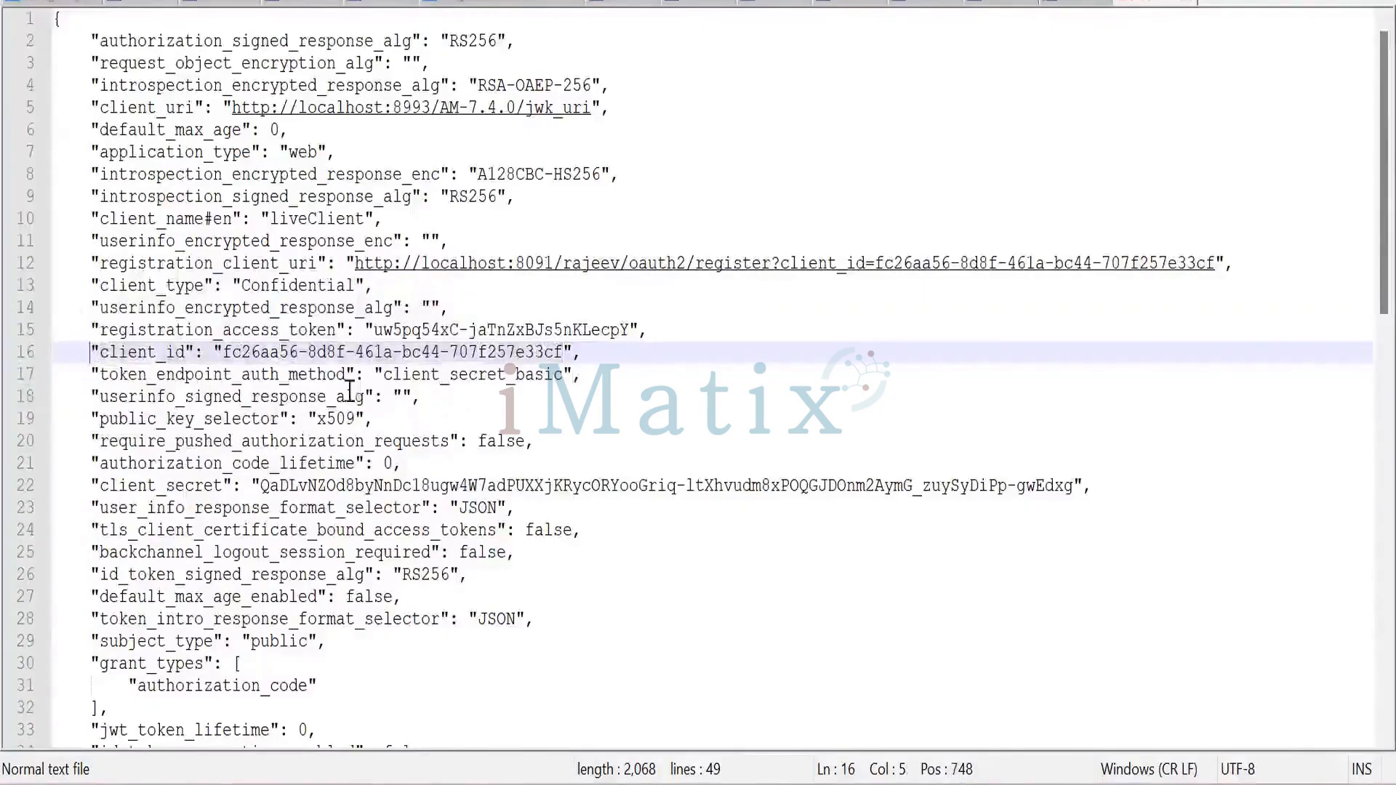
pyautogui.keyDown('shift'); pyautogui.click(572, 352); pyautogui.keyUp('shift')
pyautogui.hotkey('ctrl', 'c')
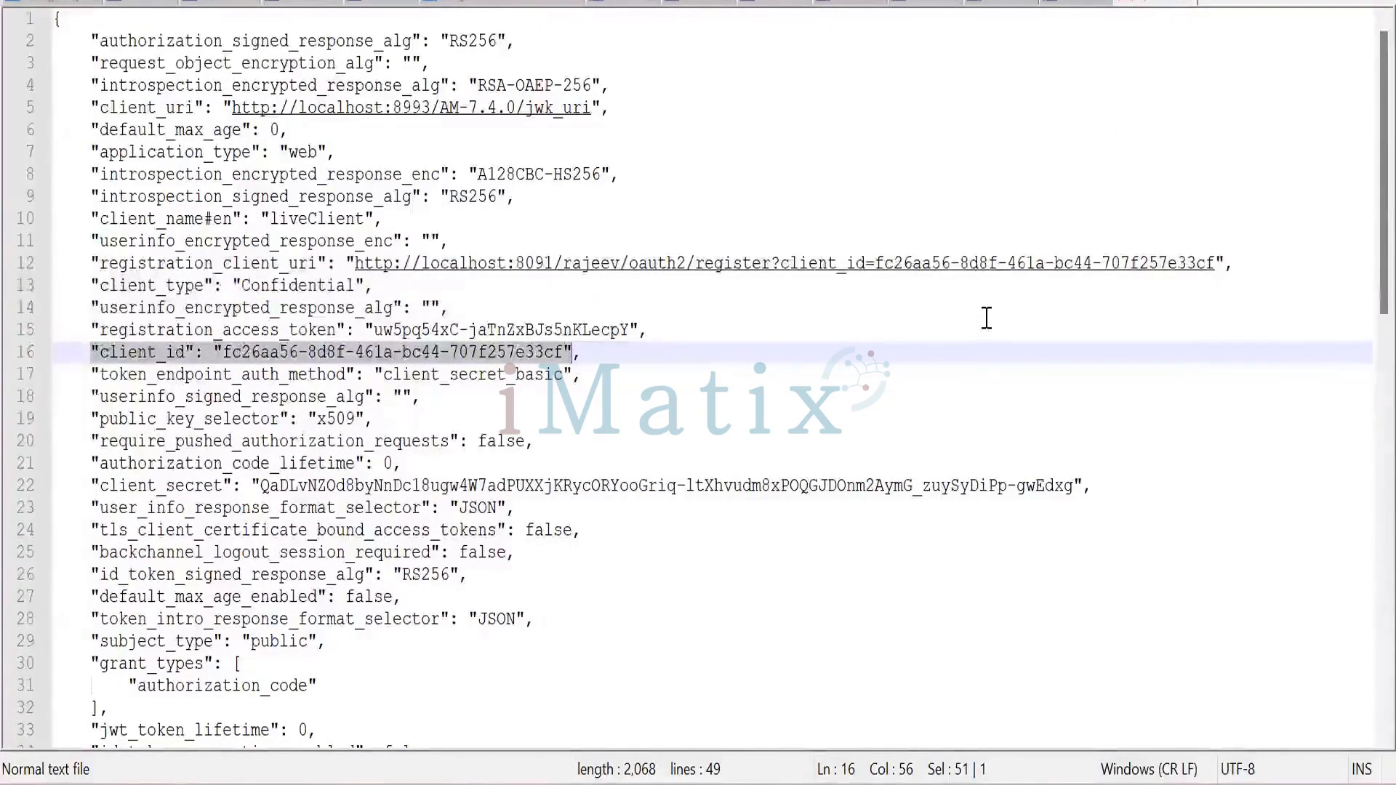
pyautogui.hotkey('alt', 'Tab')
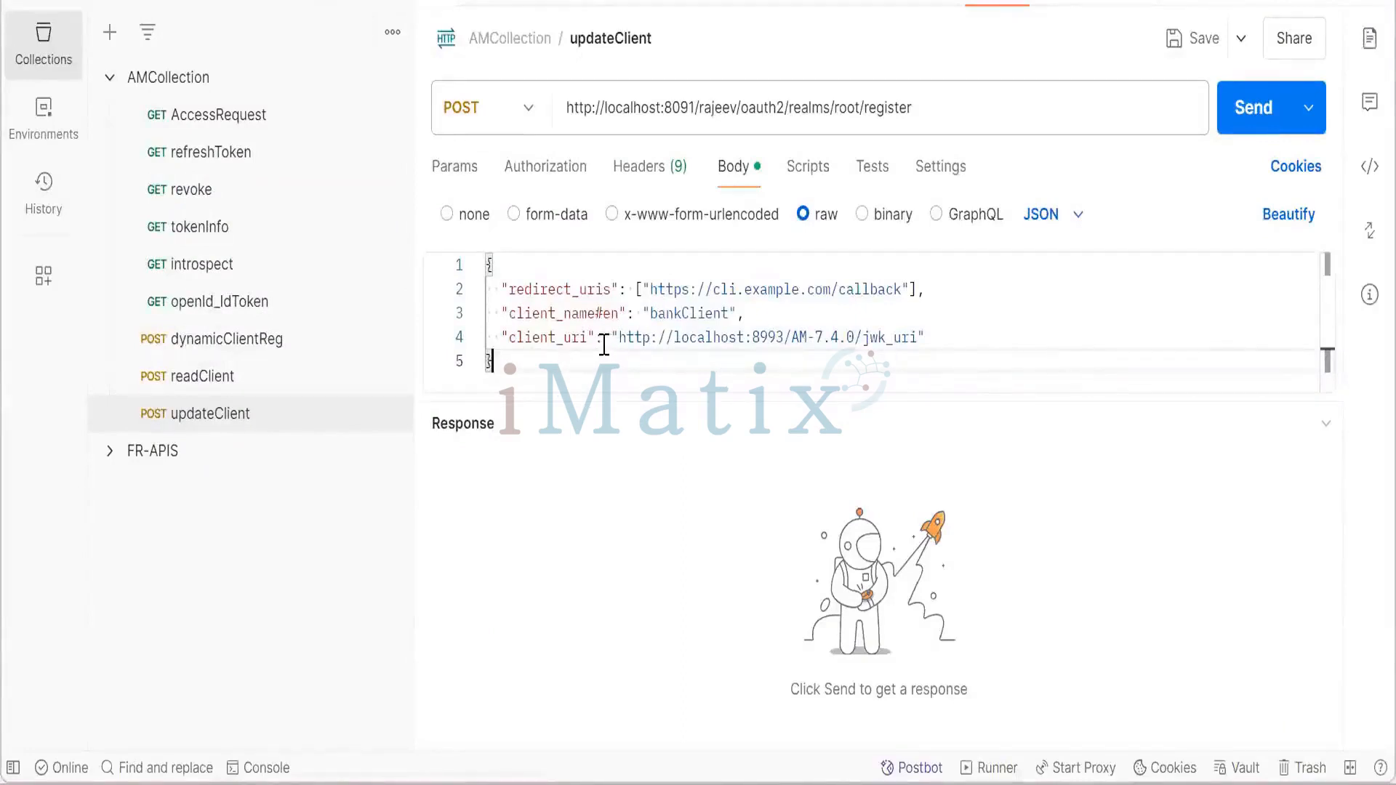
# Paste the copied client_id pair on a new line after client_uri in the JSON body, ending both lines with commas.
pyautogui.click(951, 346)
pyautogui.press('Return')
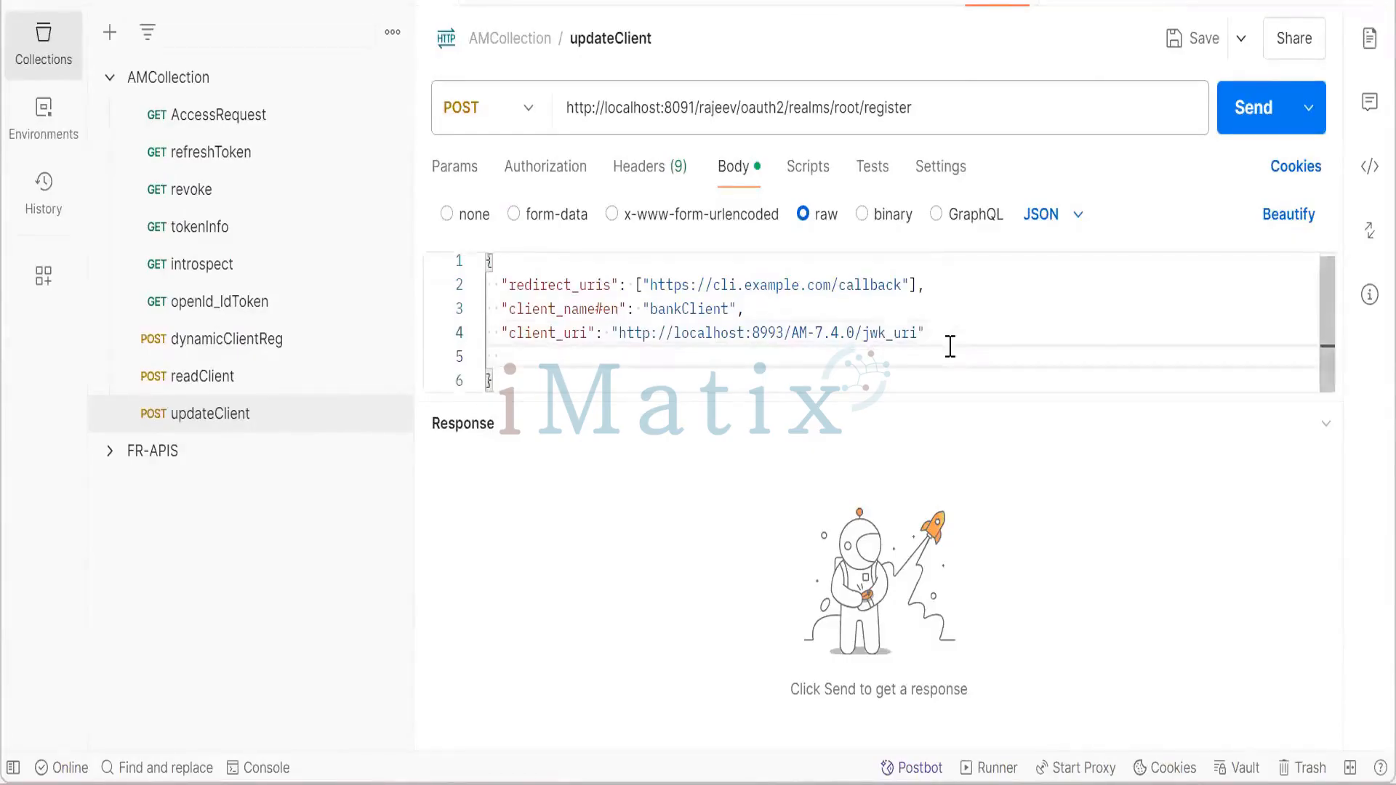
pyautogui.hotkey('ctrl', 'v')
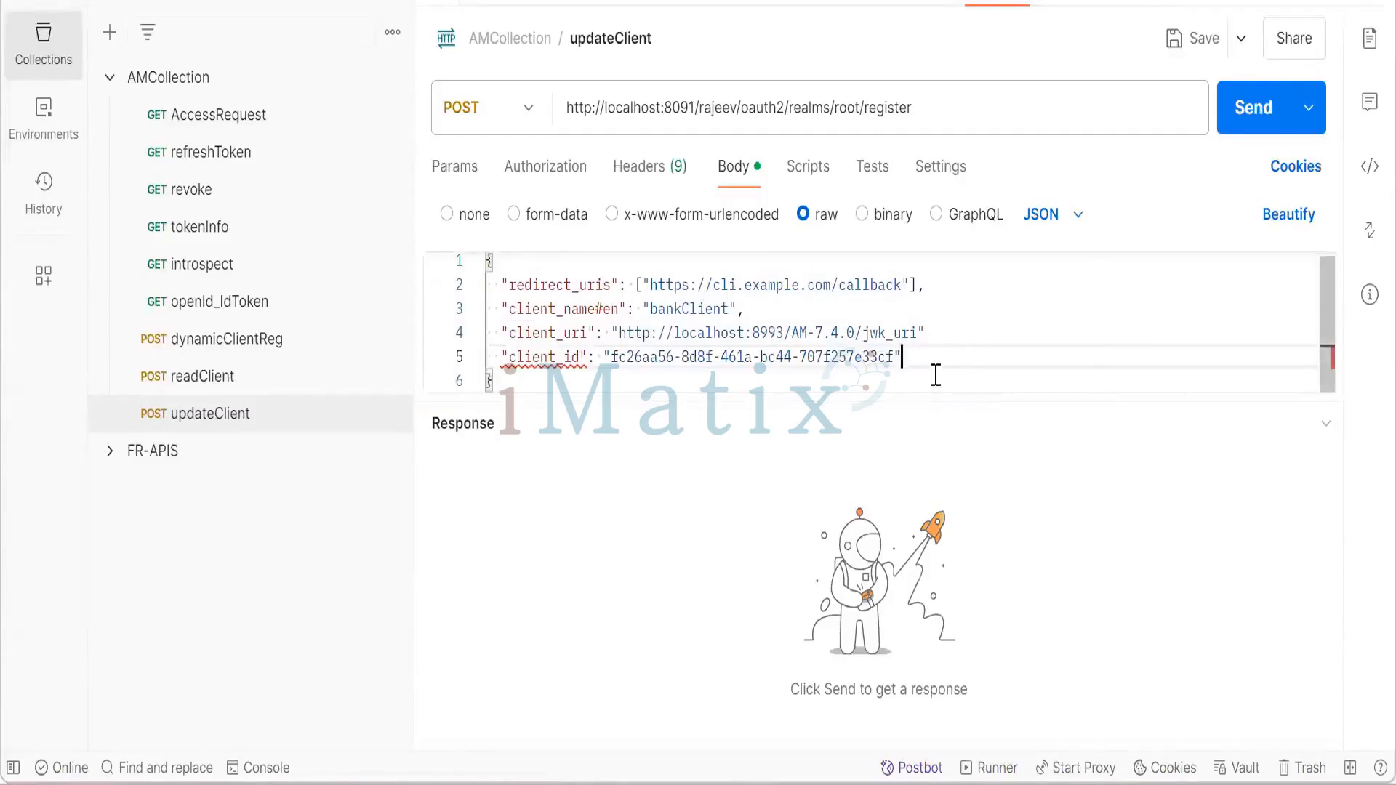
pyautogui.write(',')
pyautogui.moveTo(597, 364)
pyautogui.click(930, 338)
pyautogui.write(',')
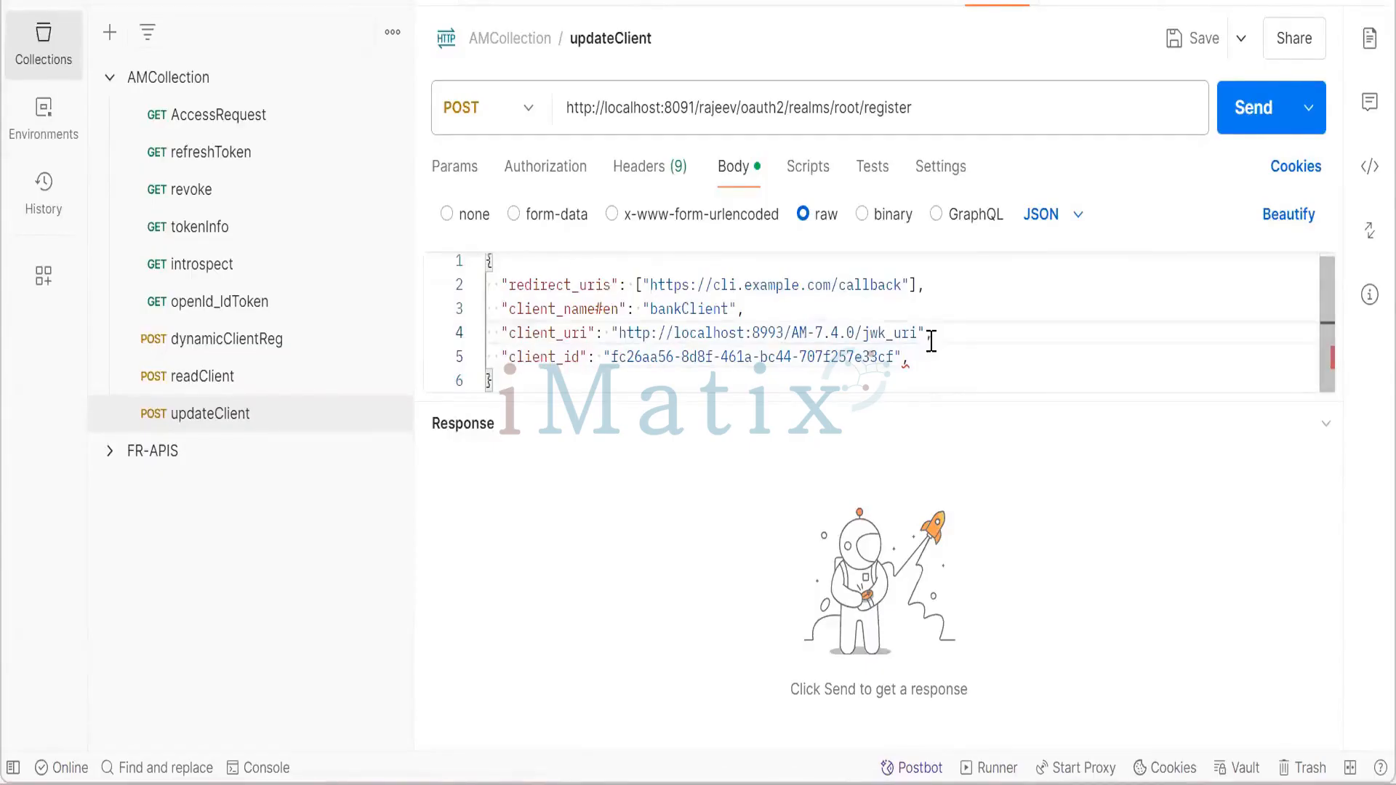
# Copy the client_secret name and value pair from the saved response in the text editor and paste it below client_id in Postman's JSON body.
pyautogui.click(911, 363)
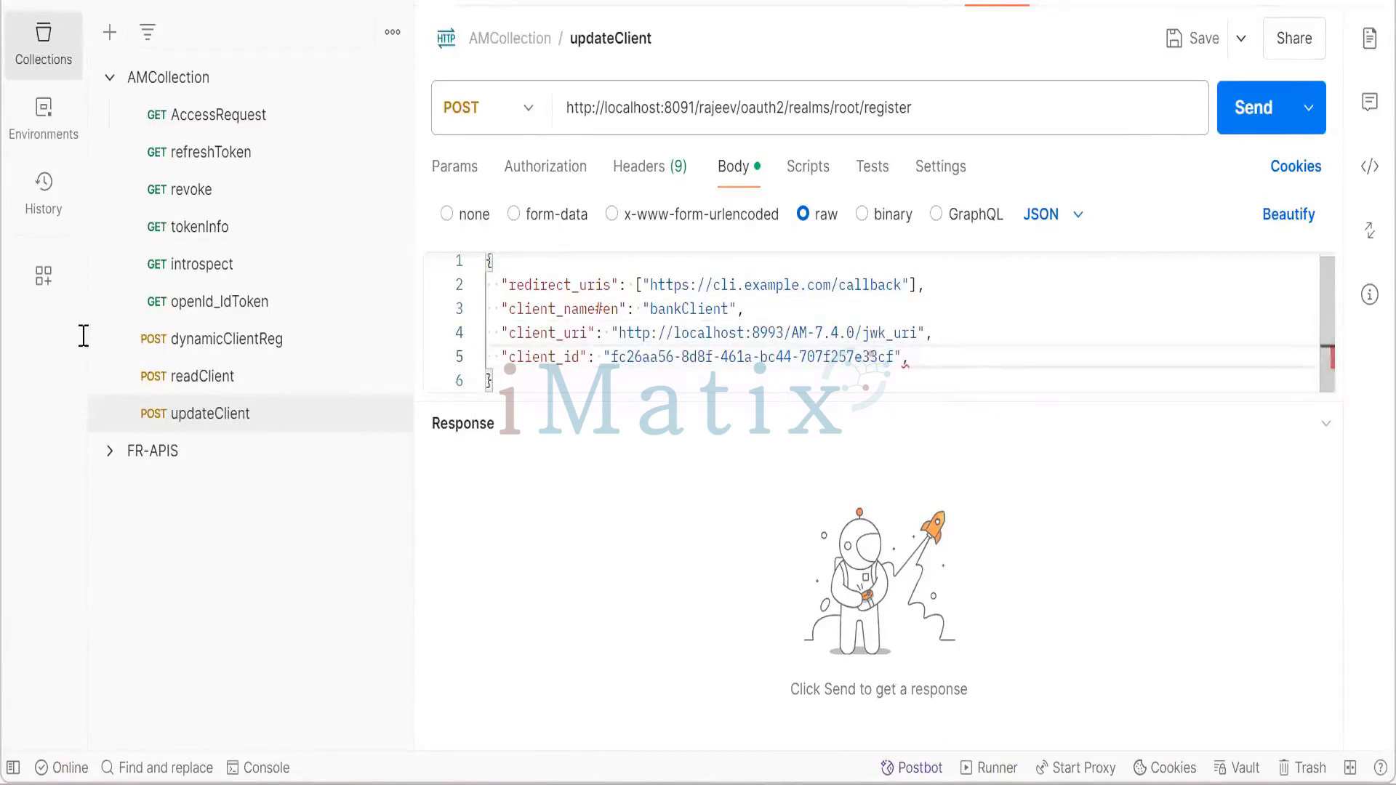
pyautogui.hotkey('alt', 'Tab')
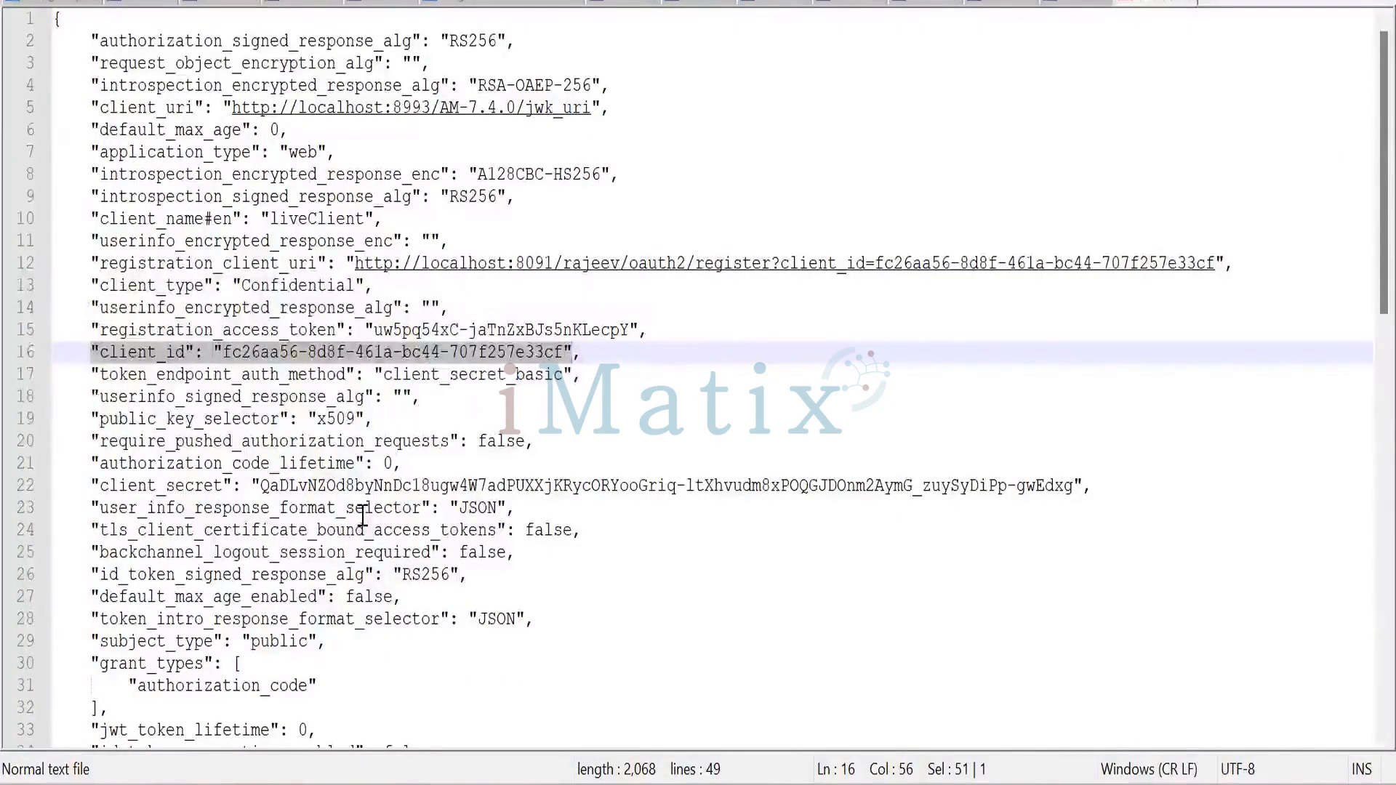
pyautogui.click(88, 484)
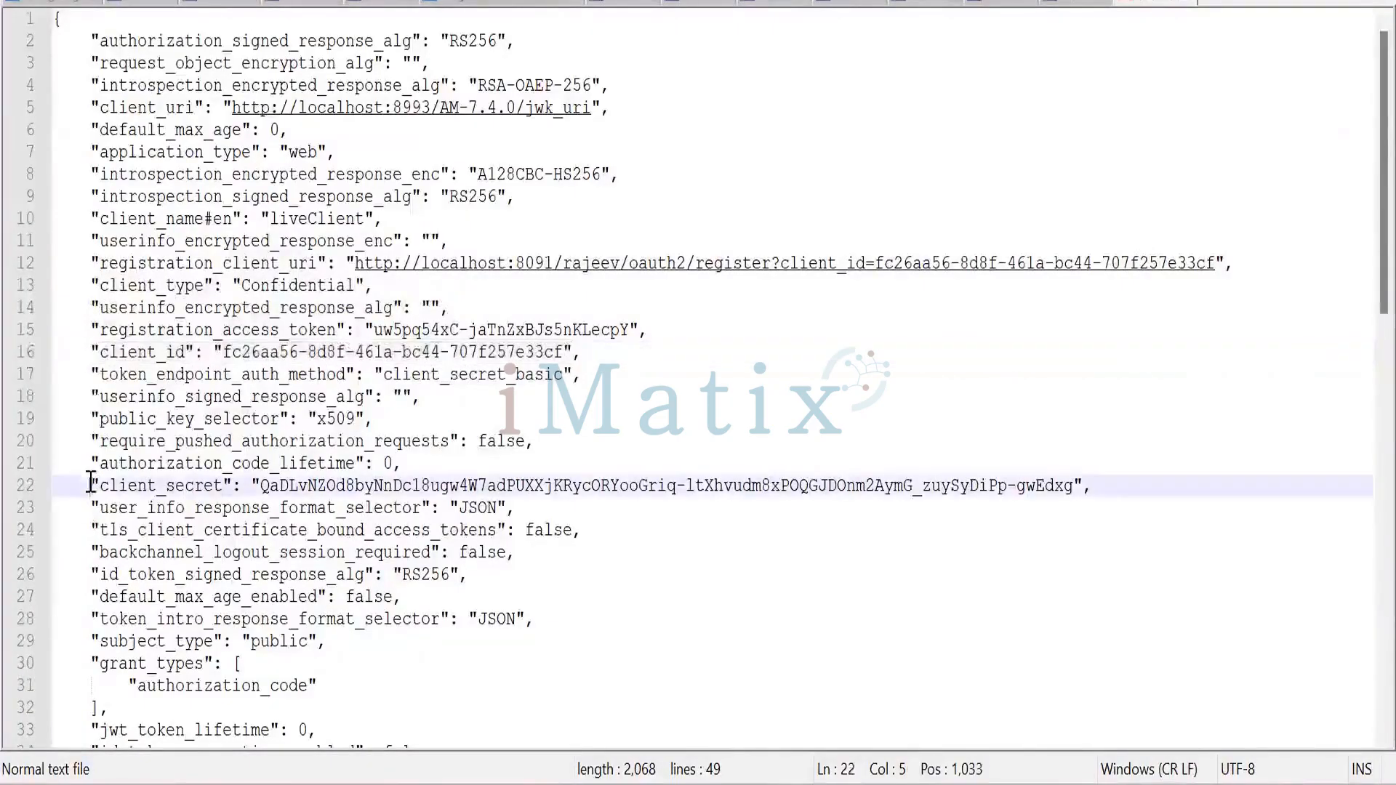
pyautogui.keyDown('shift'); pyautogui.click(1084, 485); pyautogui.keyUp('shift')
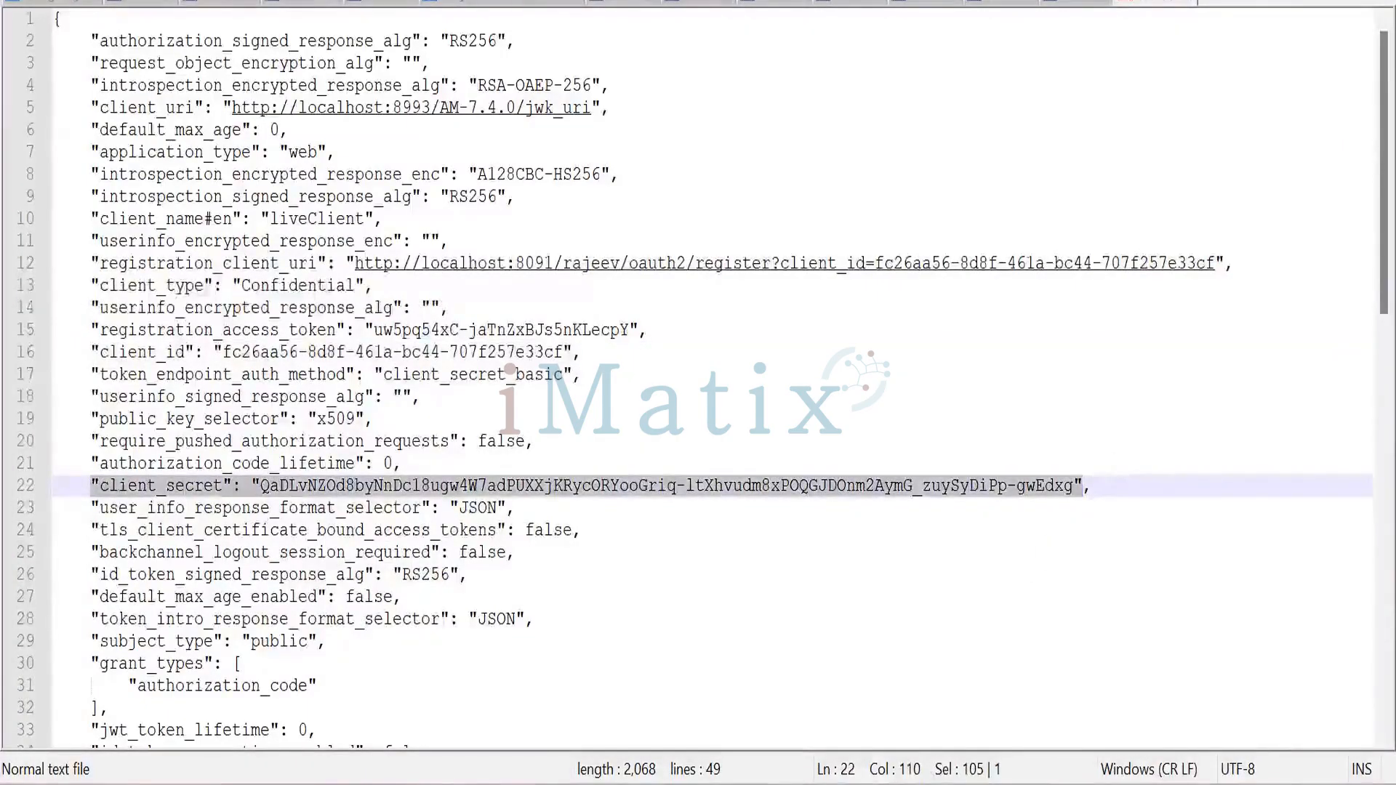
pyautogui.click(860, 784)
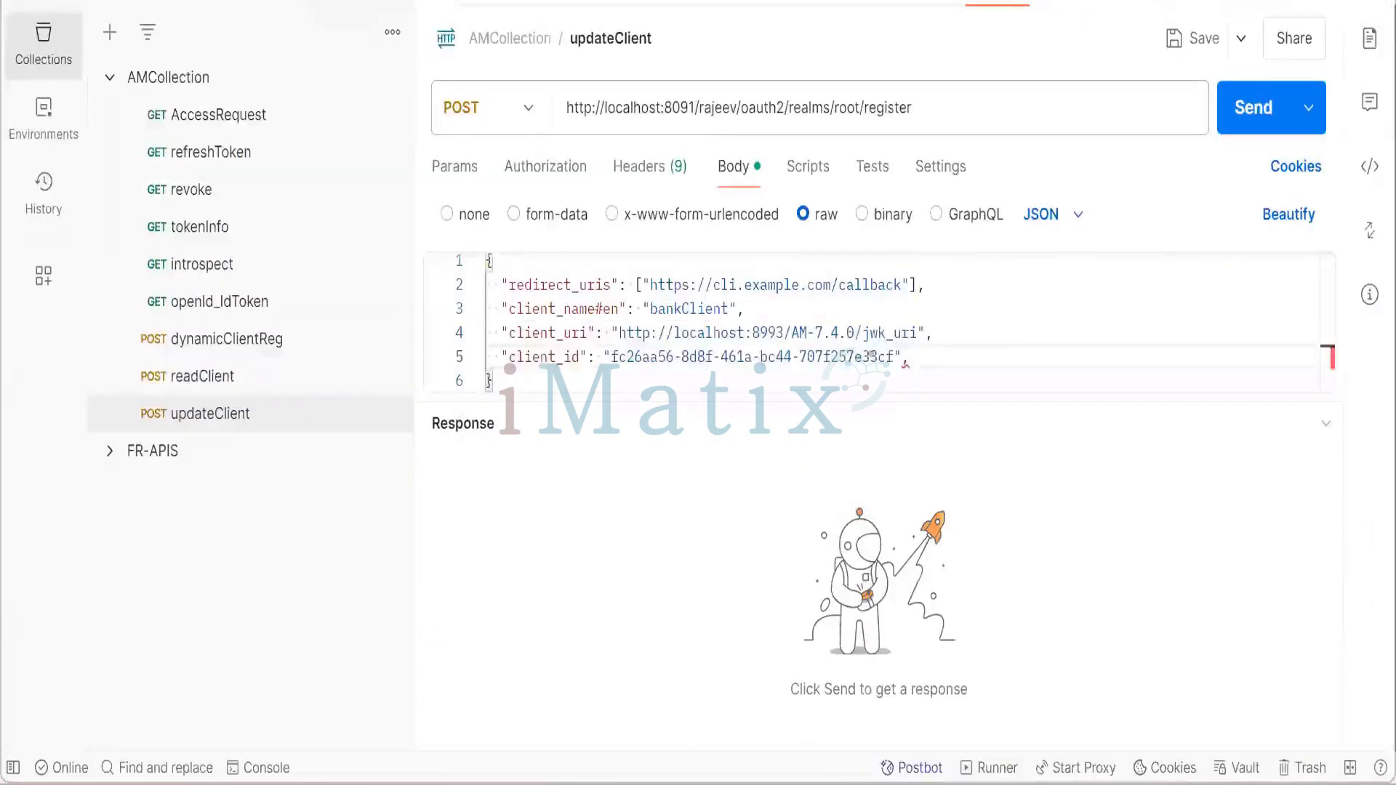
pyautogui.press('Return')
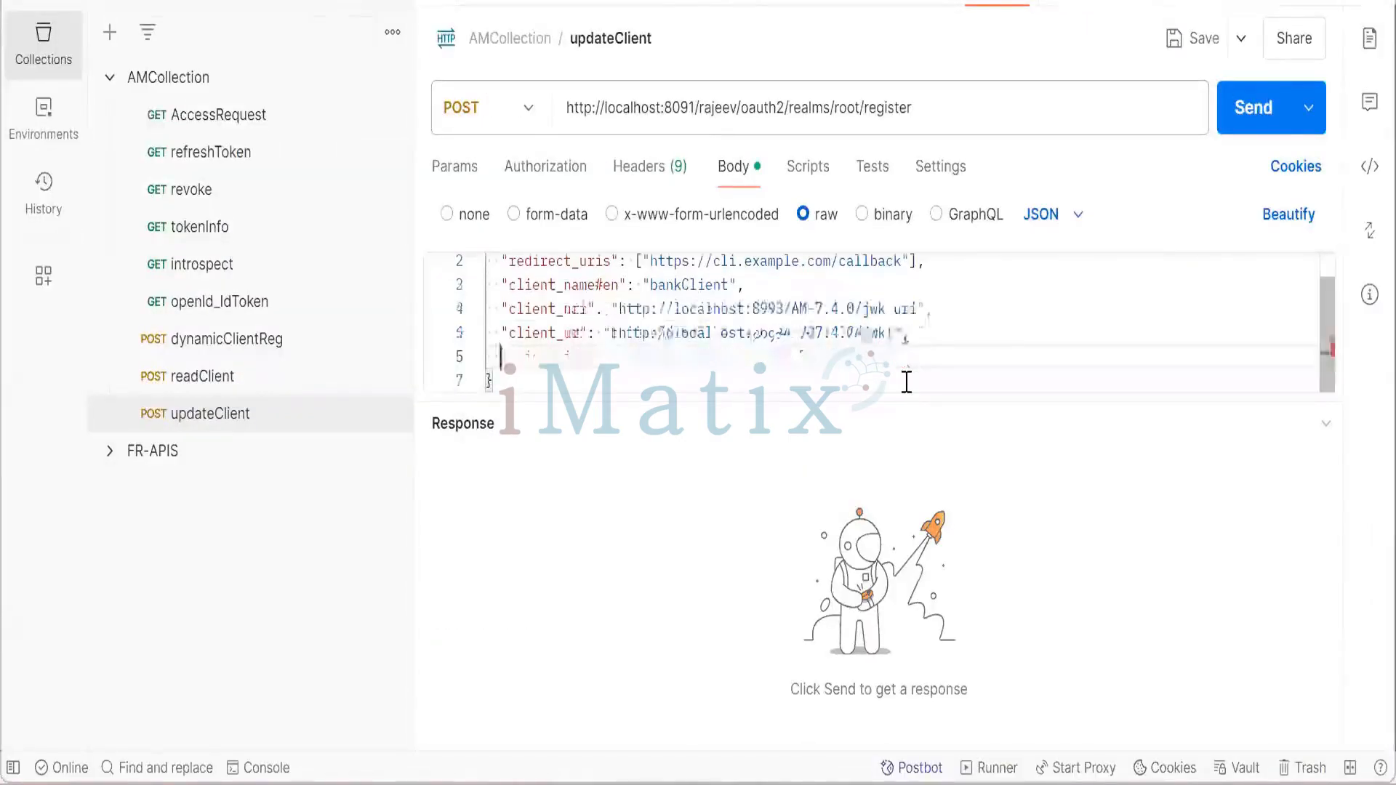
pyautogui.hotkey('ctrl', 'v')
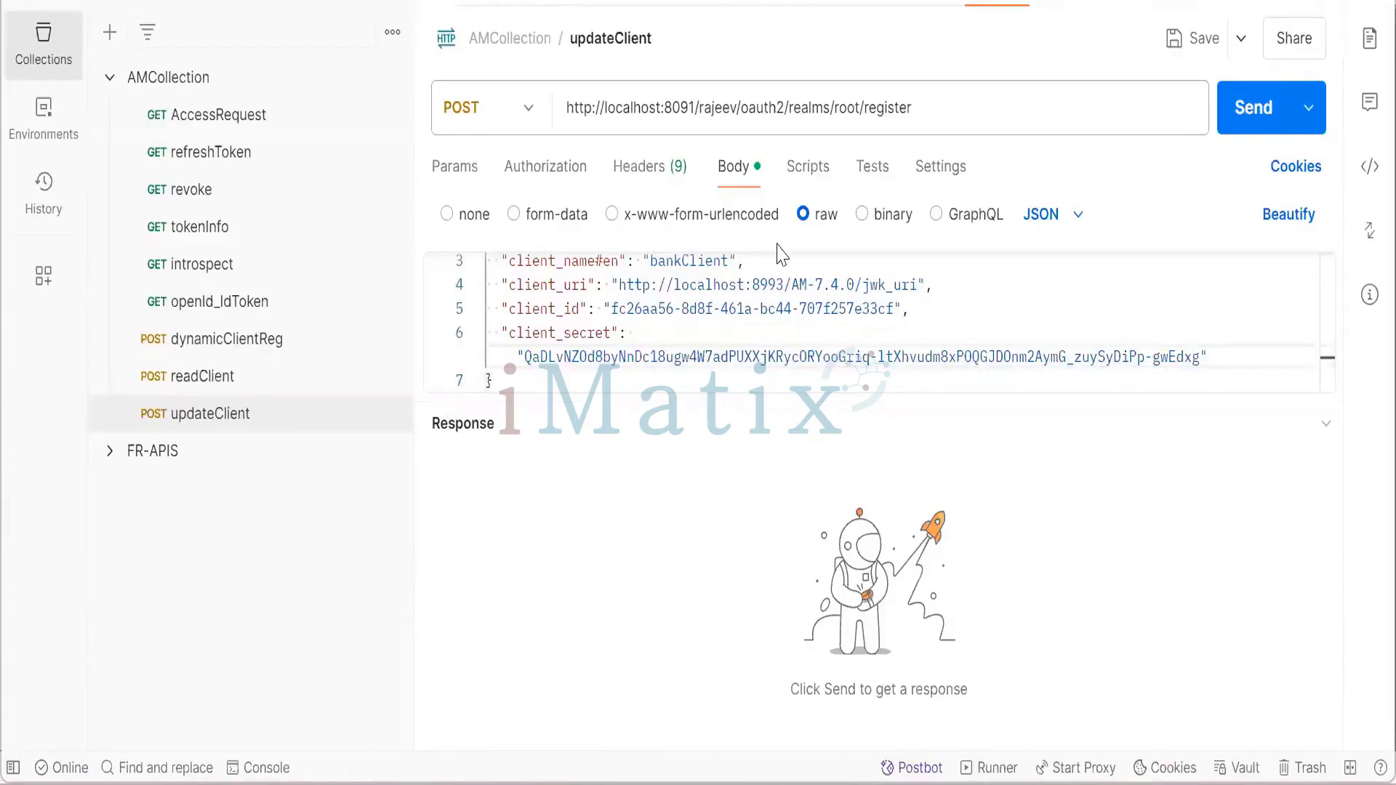
# Add scope "openid profile" and grant_types ["authorization_code", "implicit"] below client_secret in the JSON body, without a trailing comma.
pyautogui.click(1214, 357)
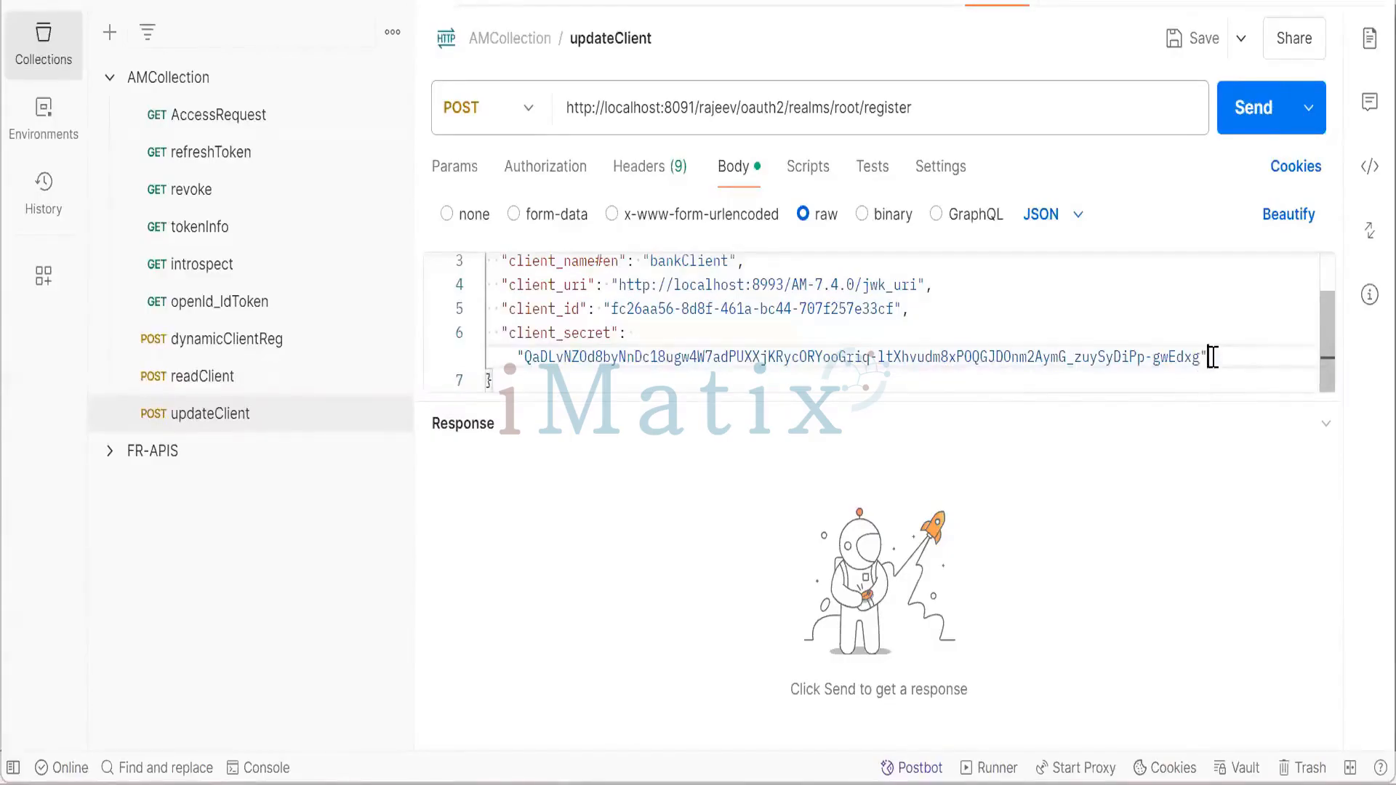
pyautogui.write(',')
pyautogui.press('Return')
pyautogui.write('"scope": "openid profile", "grant_types": ["authorization_code", "implicit"],')
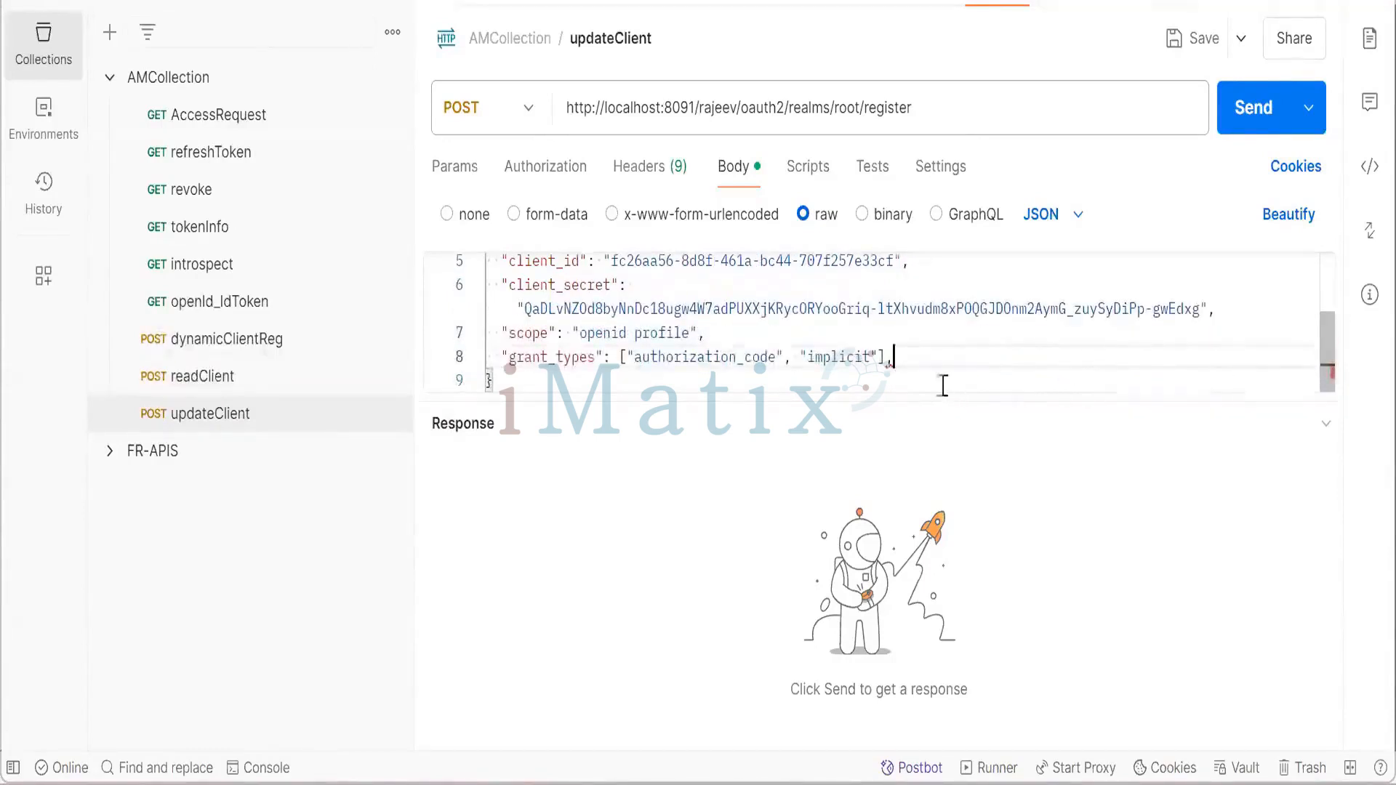
pyautogui.moveTo(897, 365)
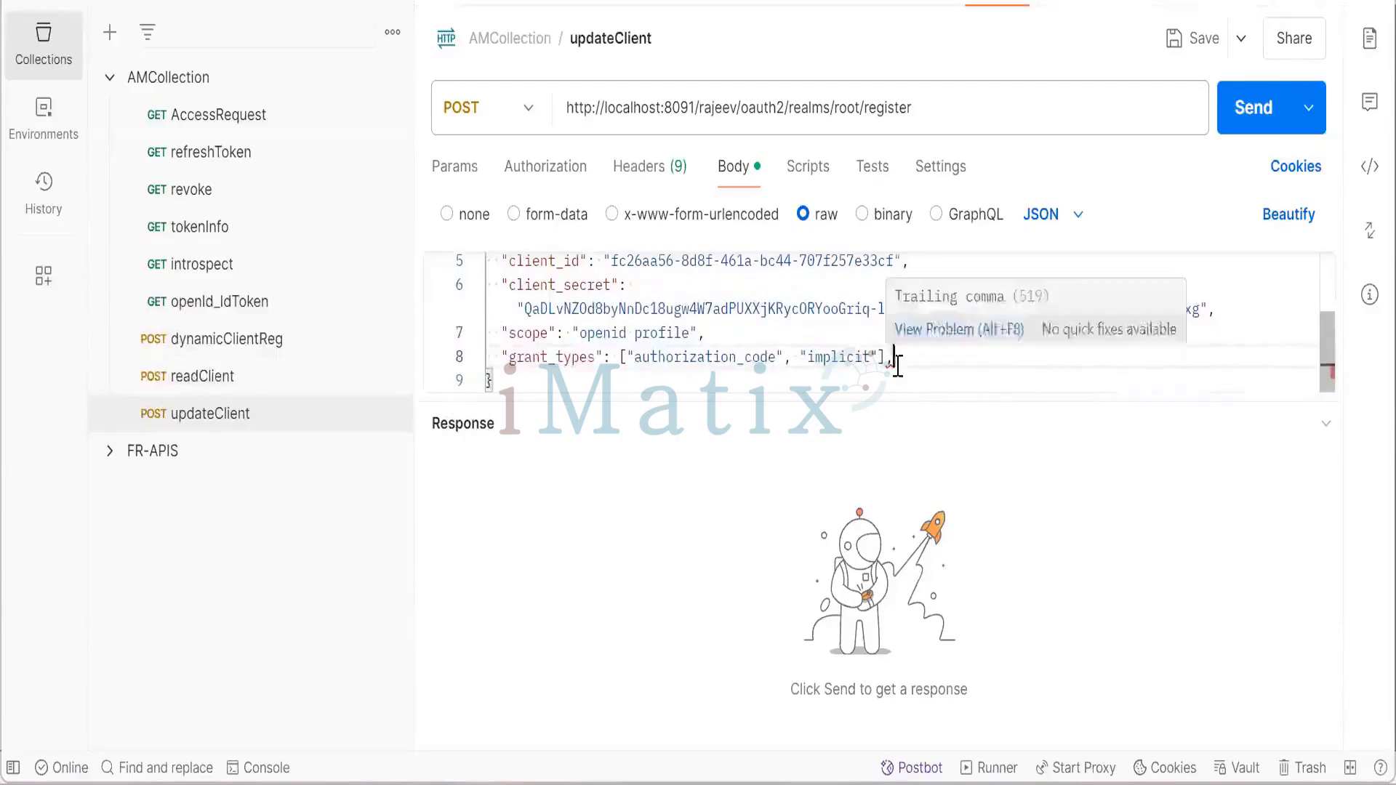
pyautogui.press('BackSpace')
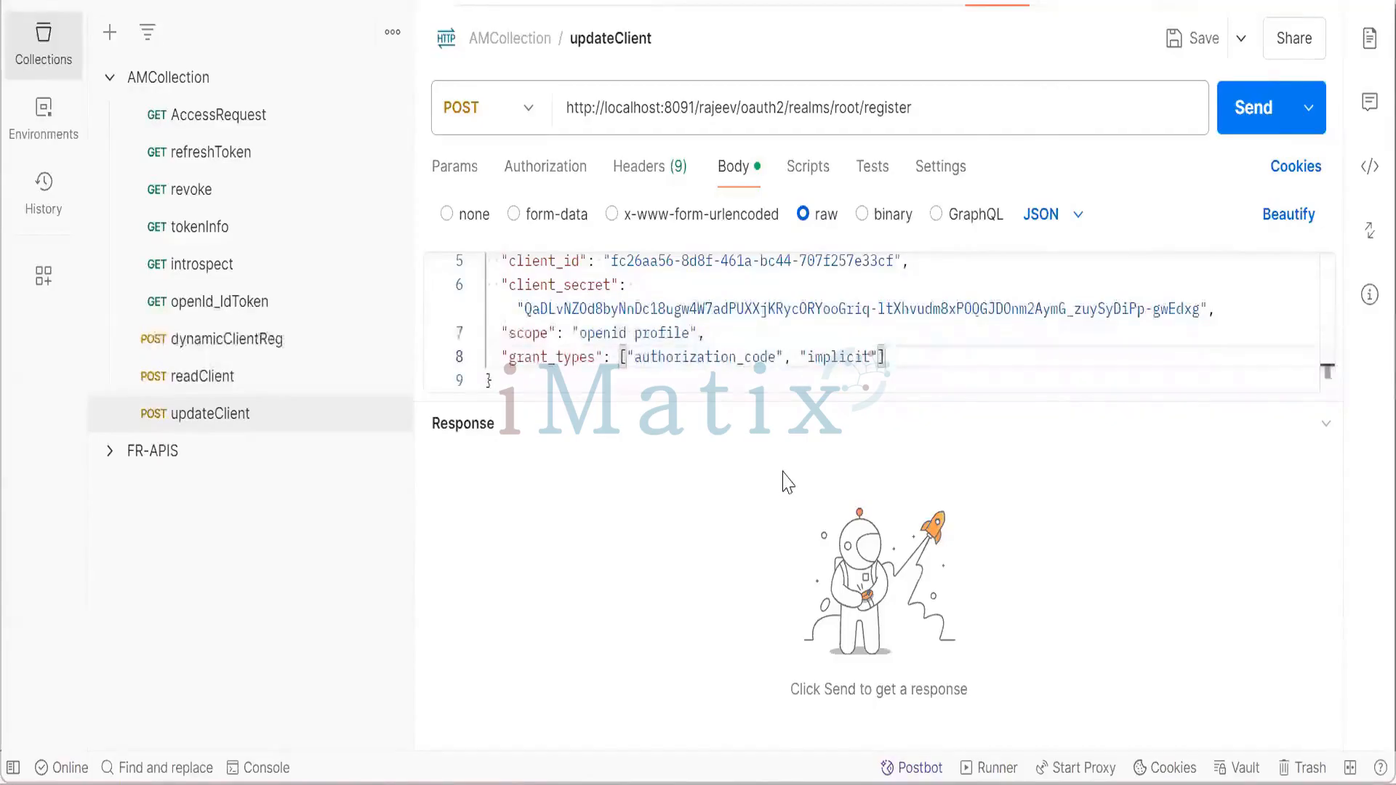
# Change the updateClient request method to PUT, check its Authorization header, save the request and return to the body.
pyautogui.click(525, 116)
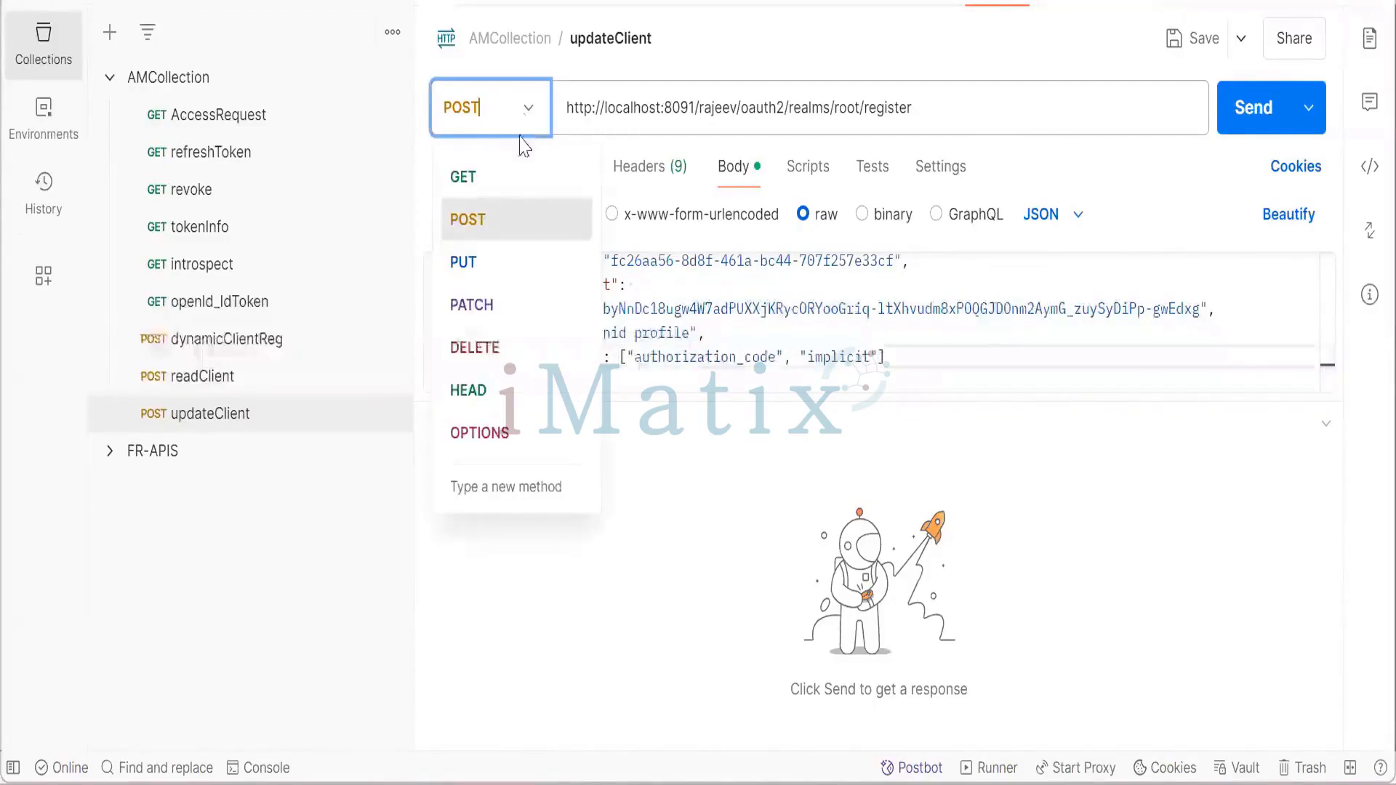
pyautogui.click(501, 271)
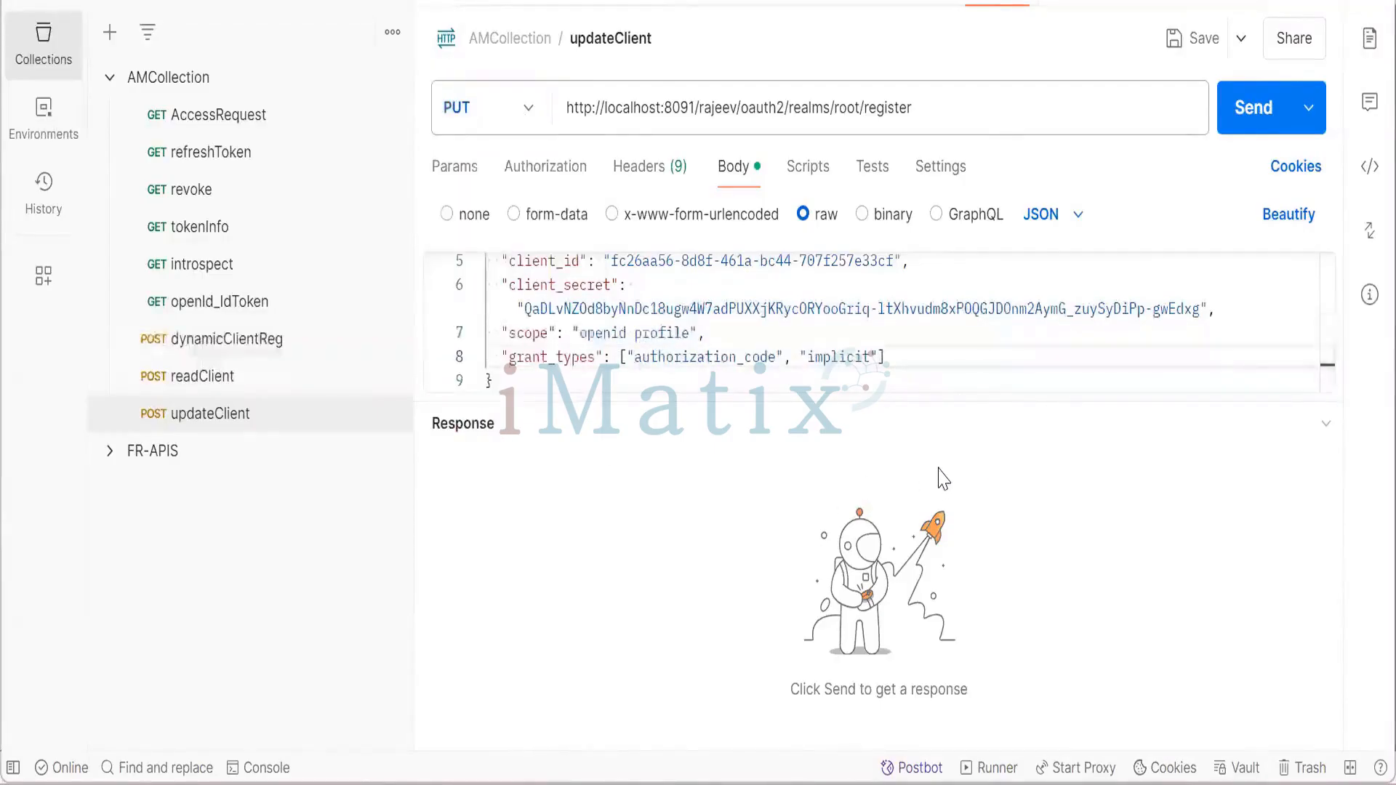
pyautogui.click(643, 175)
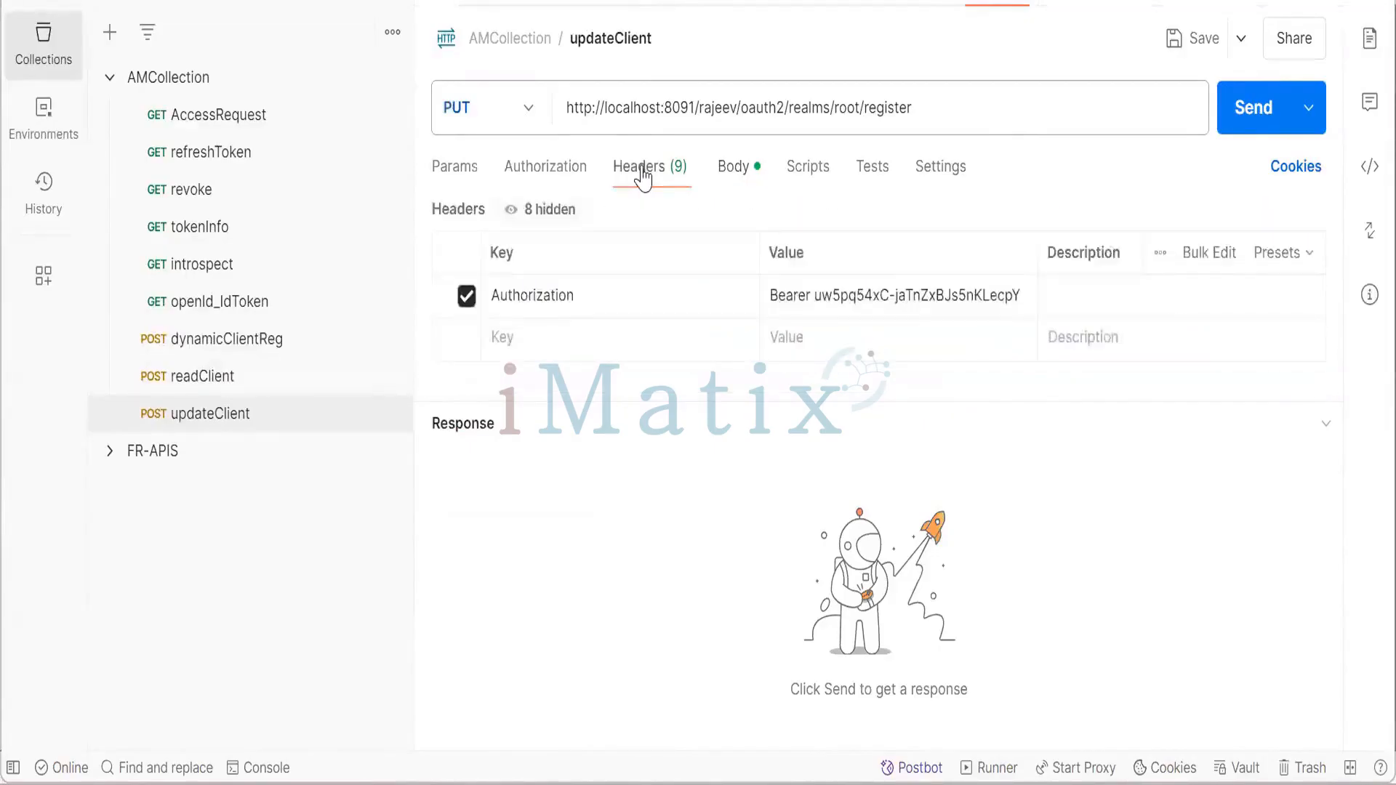
pyautogui.click(1180, 39)
pyautogui.click(737, 172)
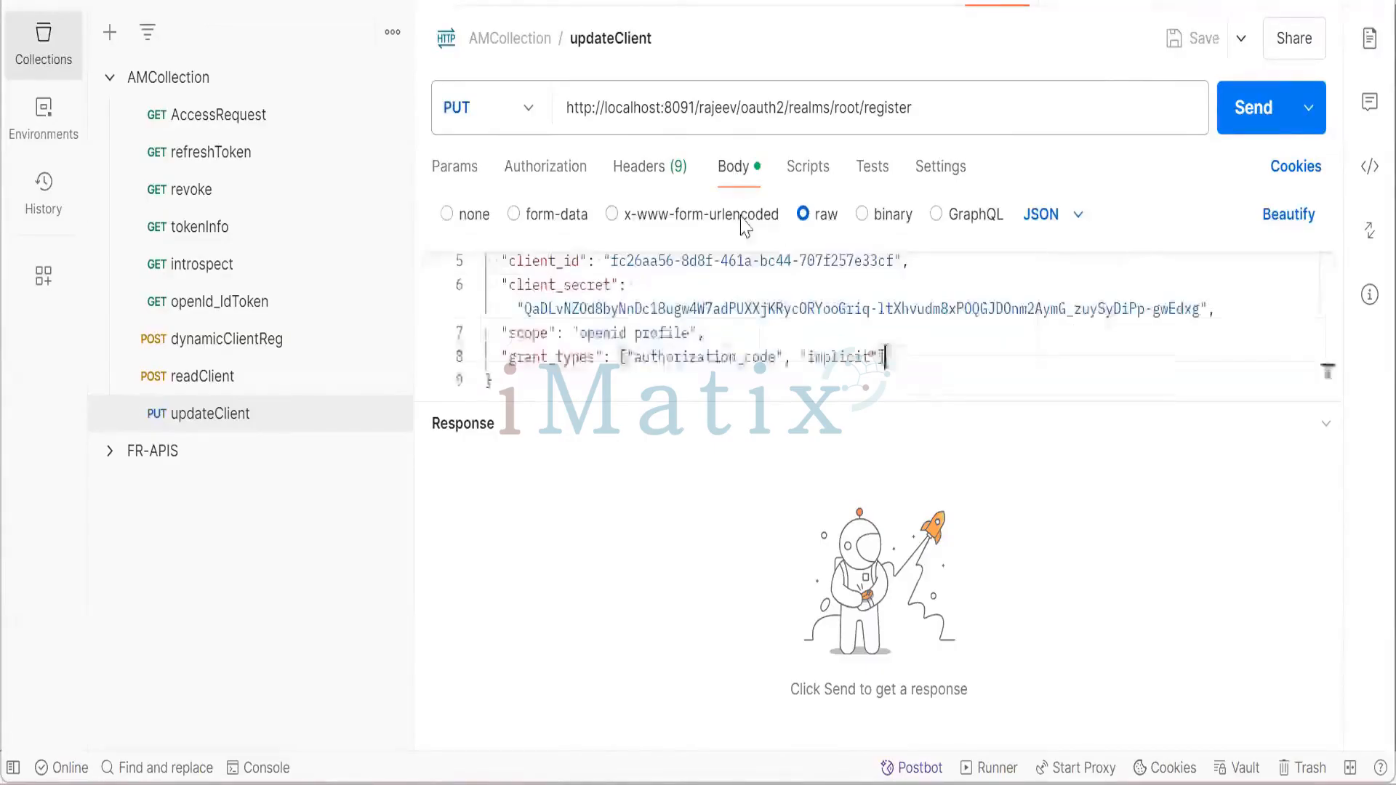
pyautogui.click(911, 358)
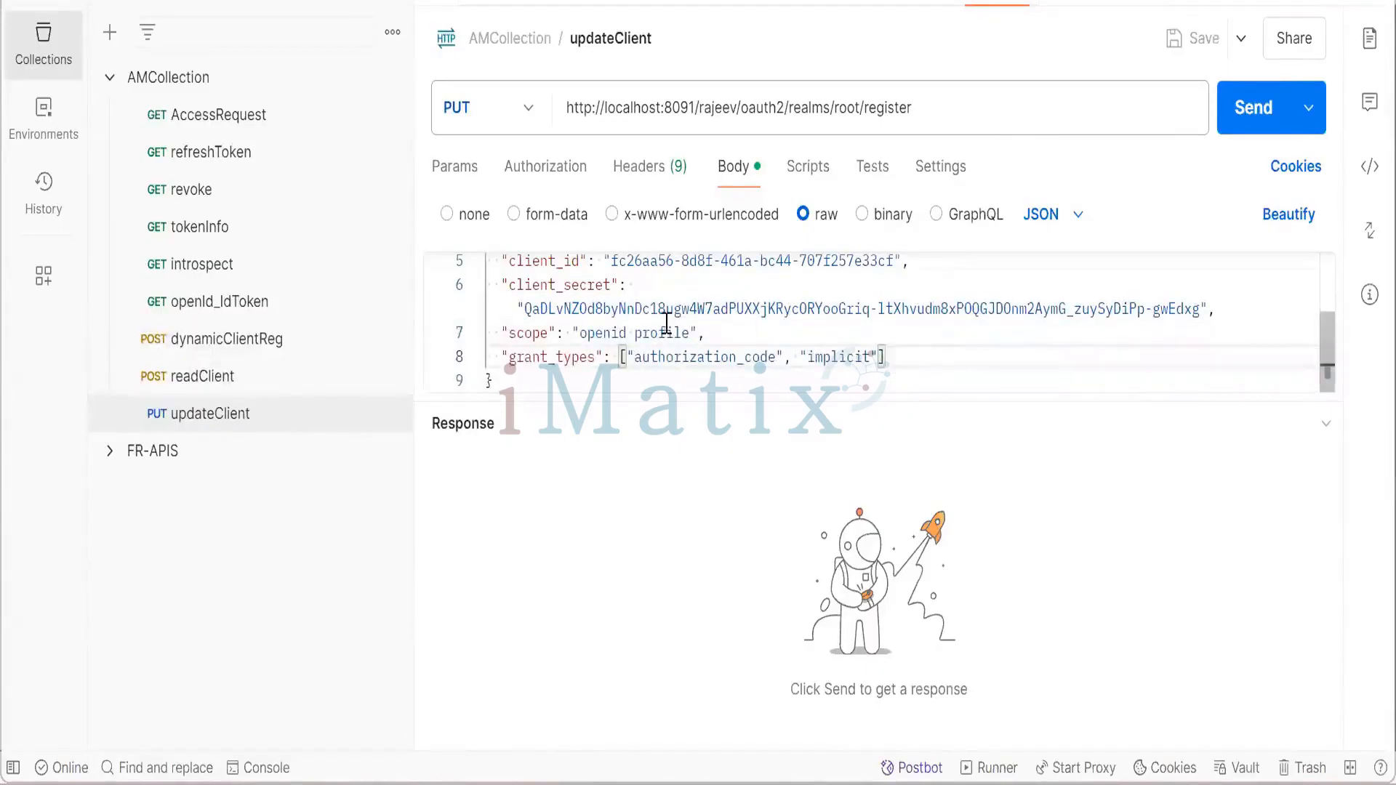
# Set the request URL to the suggested register endpoint with the client_id query parameter, save the request and send it.
pyautogui.click(945, 104)
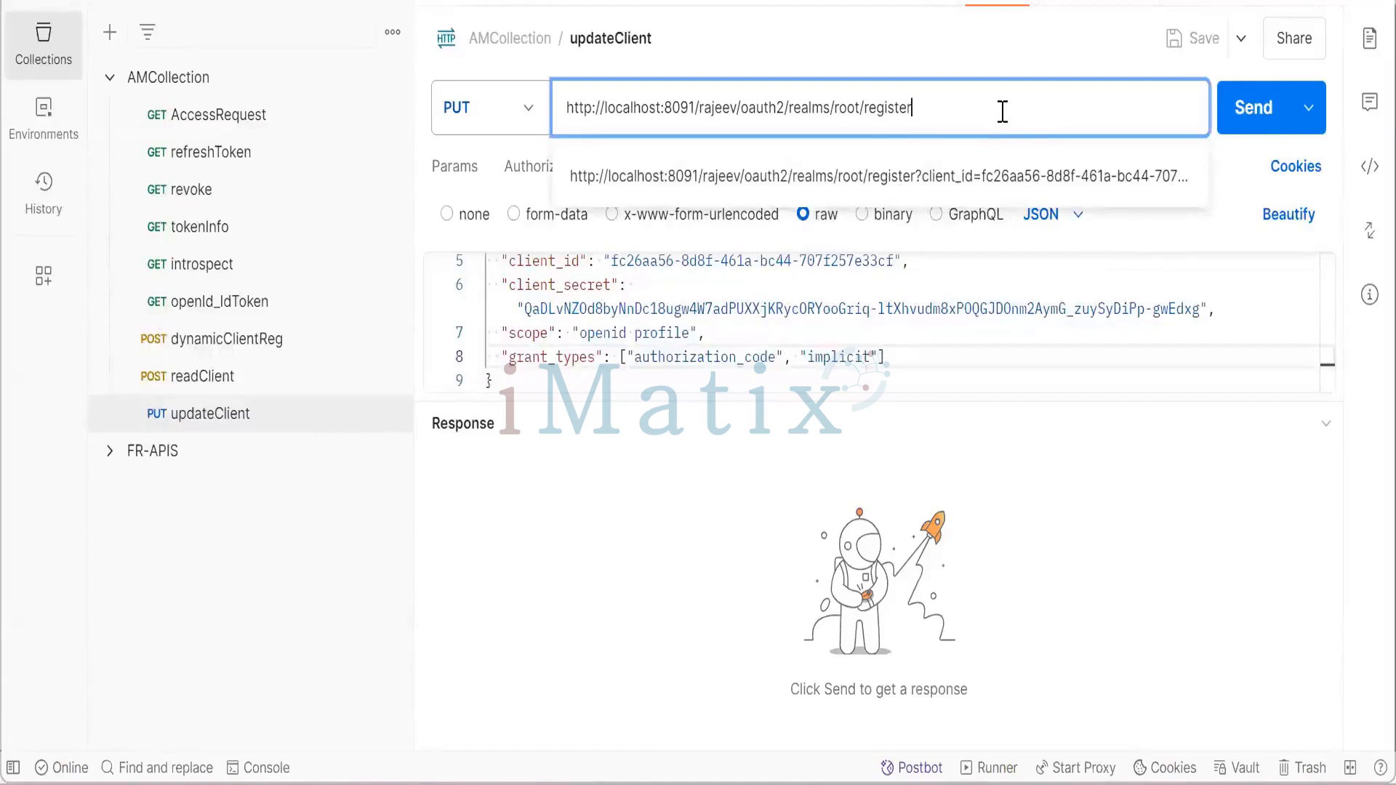
pyautogui.click(1012, 178)
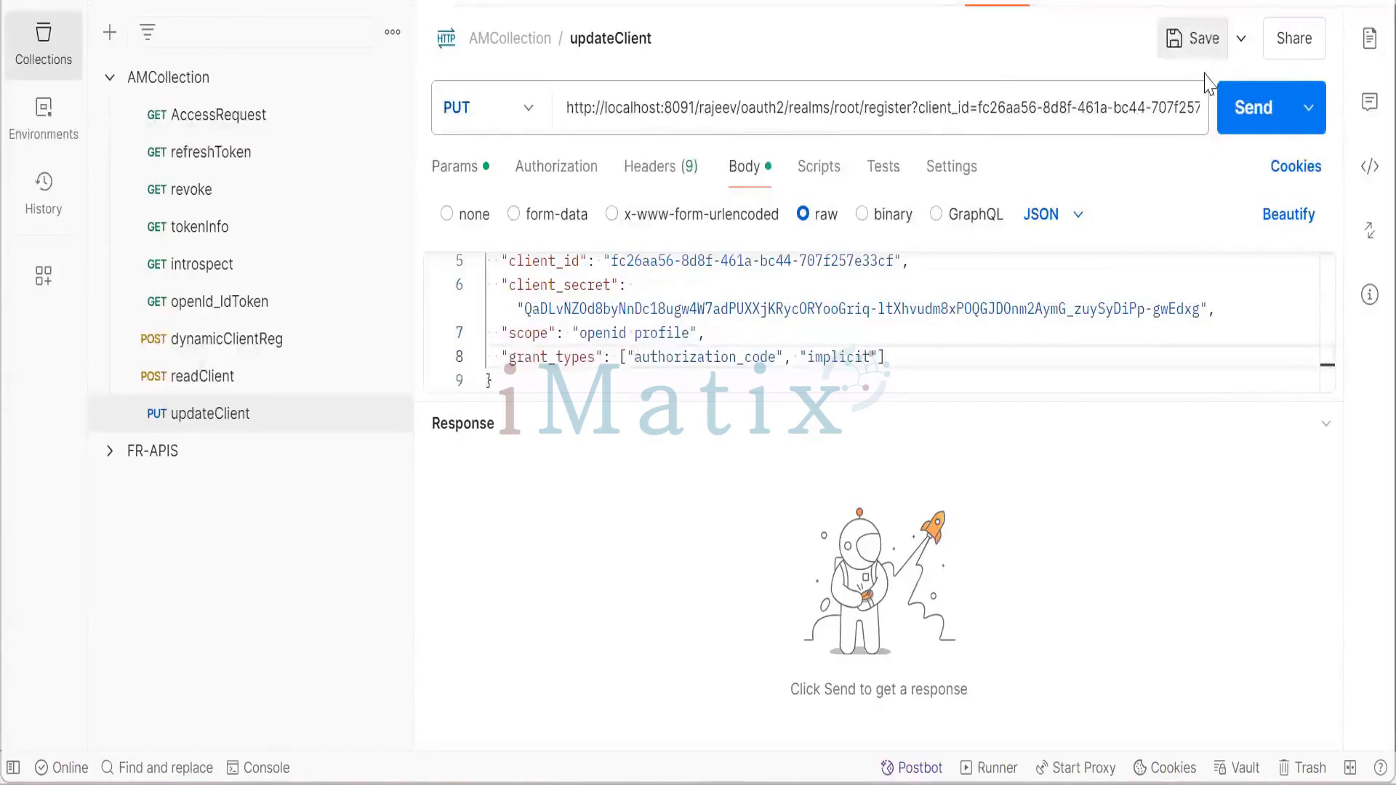
pyautogui.click(1239, 116)
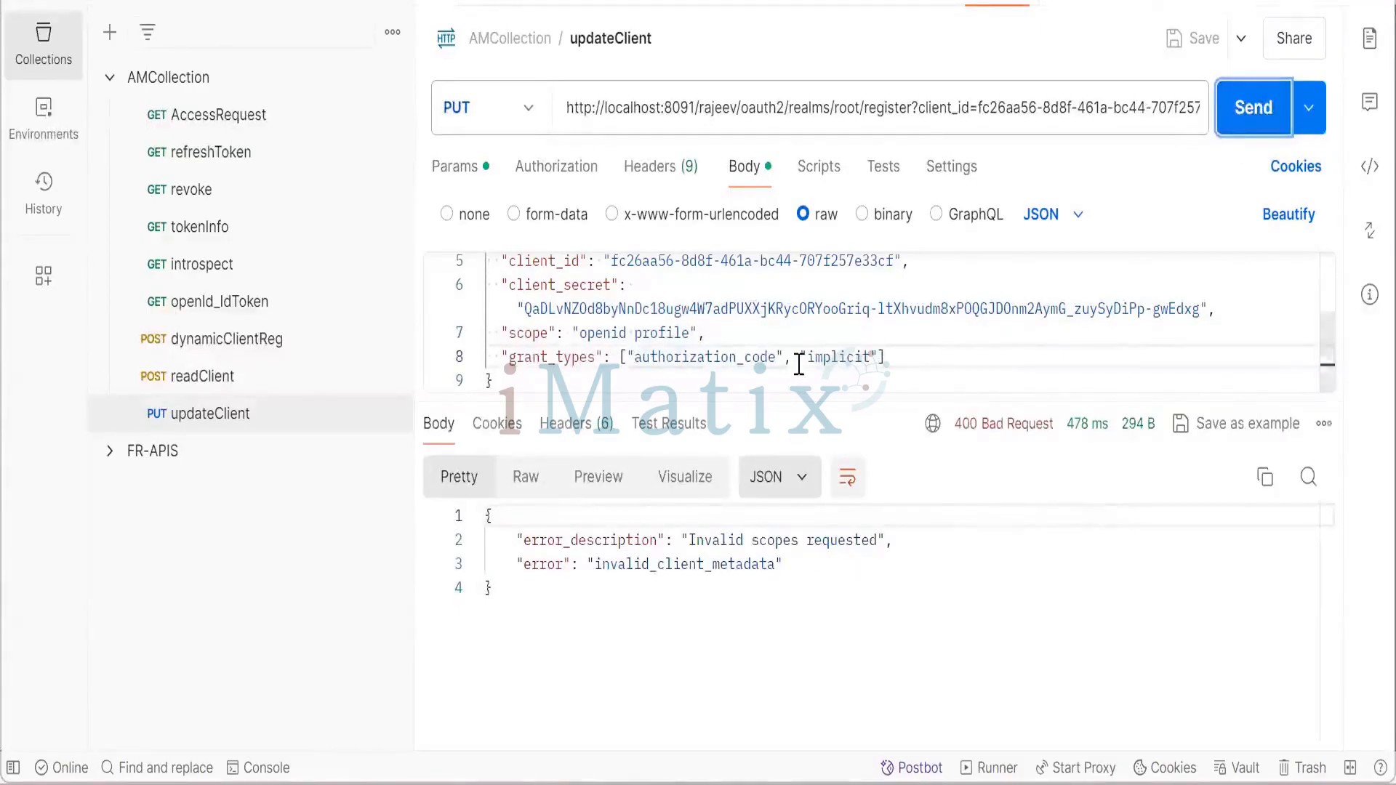
# Remove profile from the scope value in the JSON body so that only openid is requested.
pyautogui.doubleClick(594, 334)
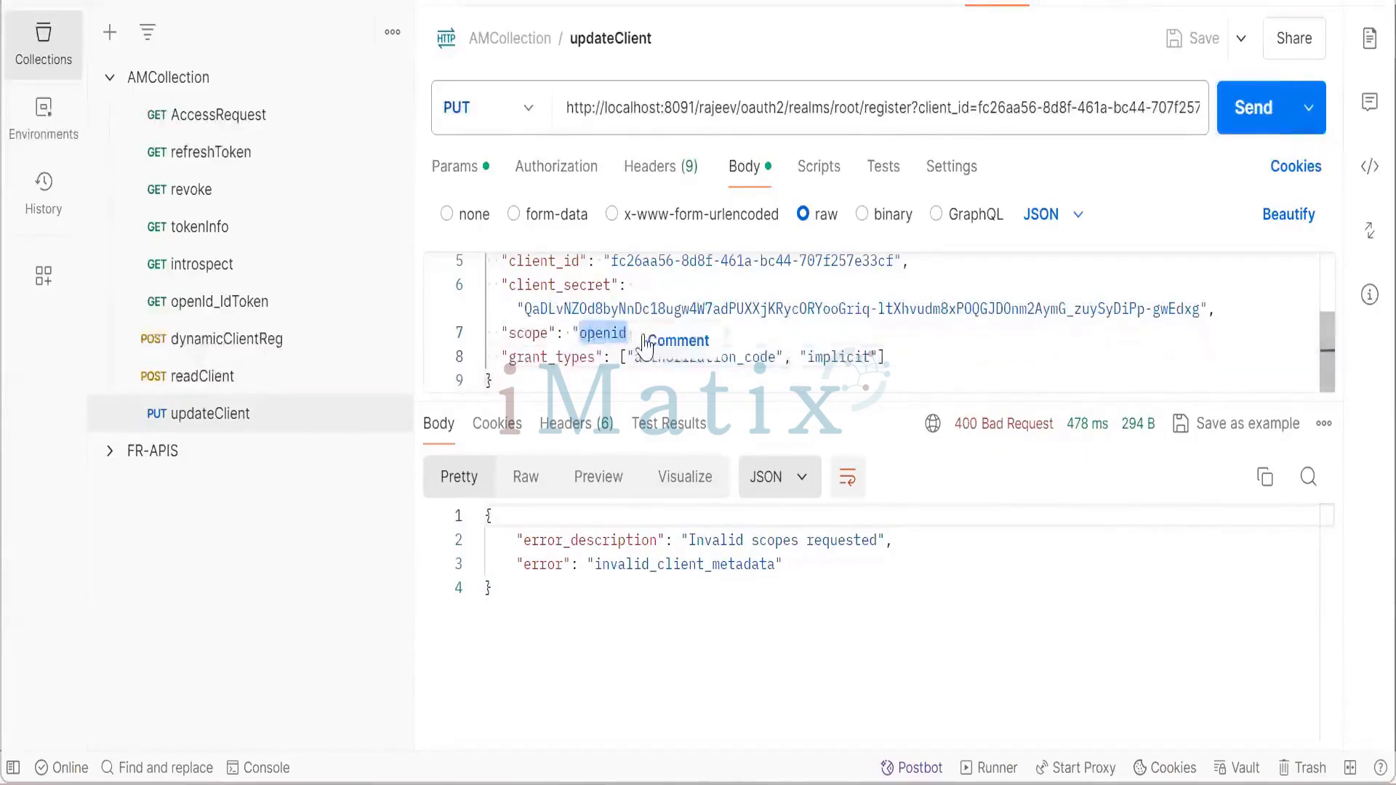
pyautogui.press('Right')
pyautogui.write('profile')
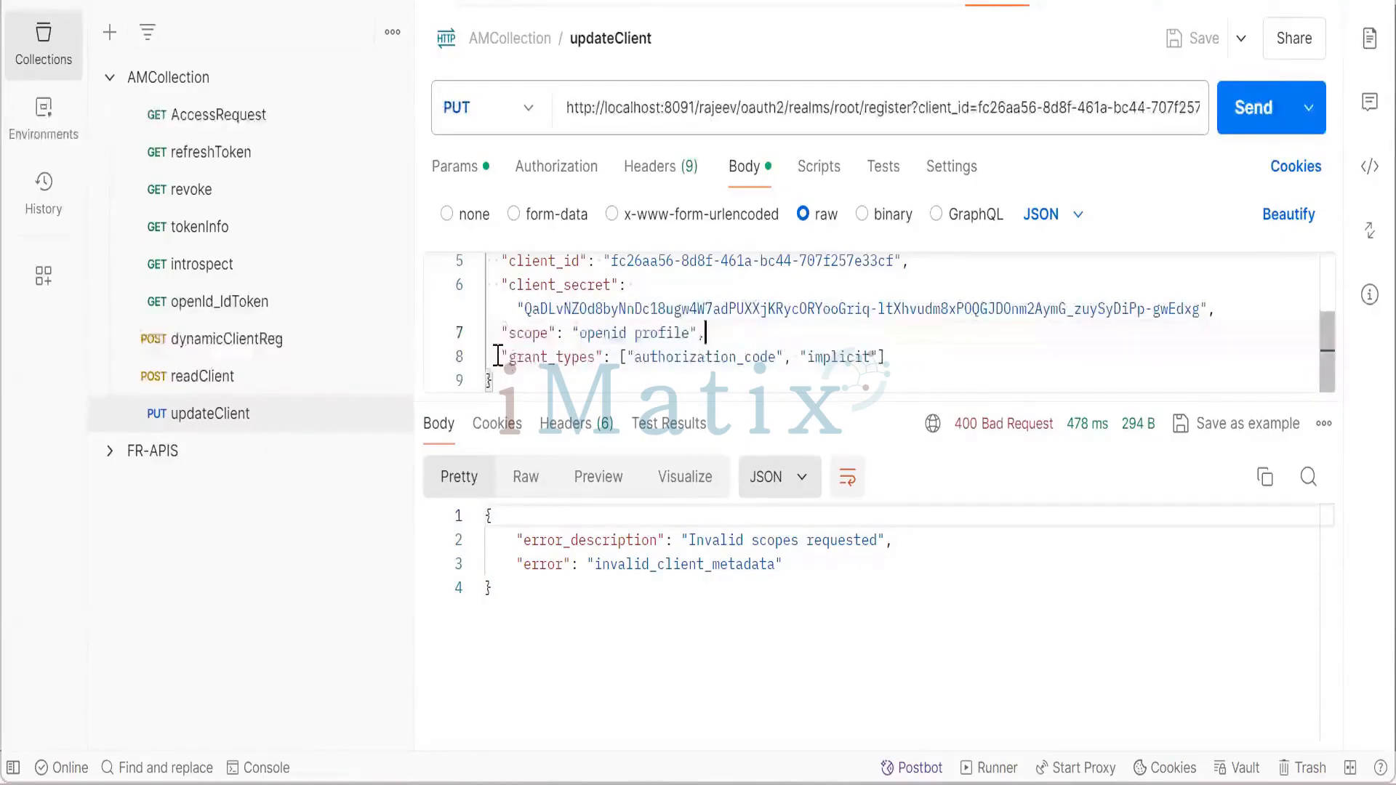
pyautogui.doubleClick(687, 336)
pyautogui.press('BackSpace')
pyautogui.press('BackSpace')
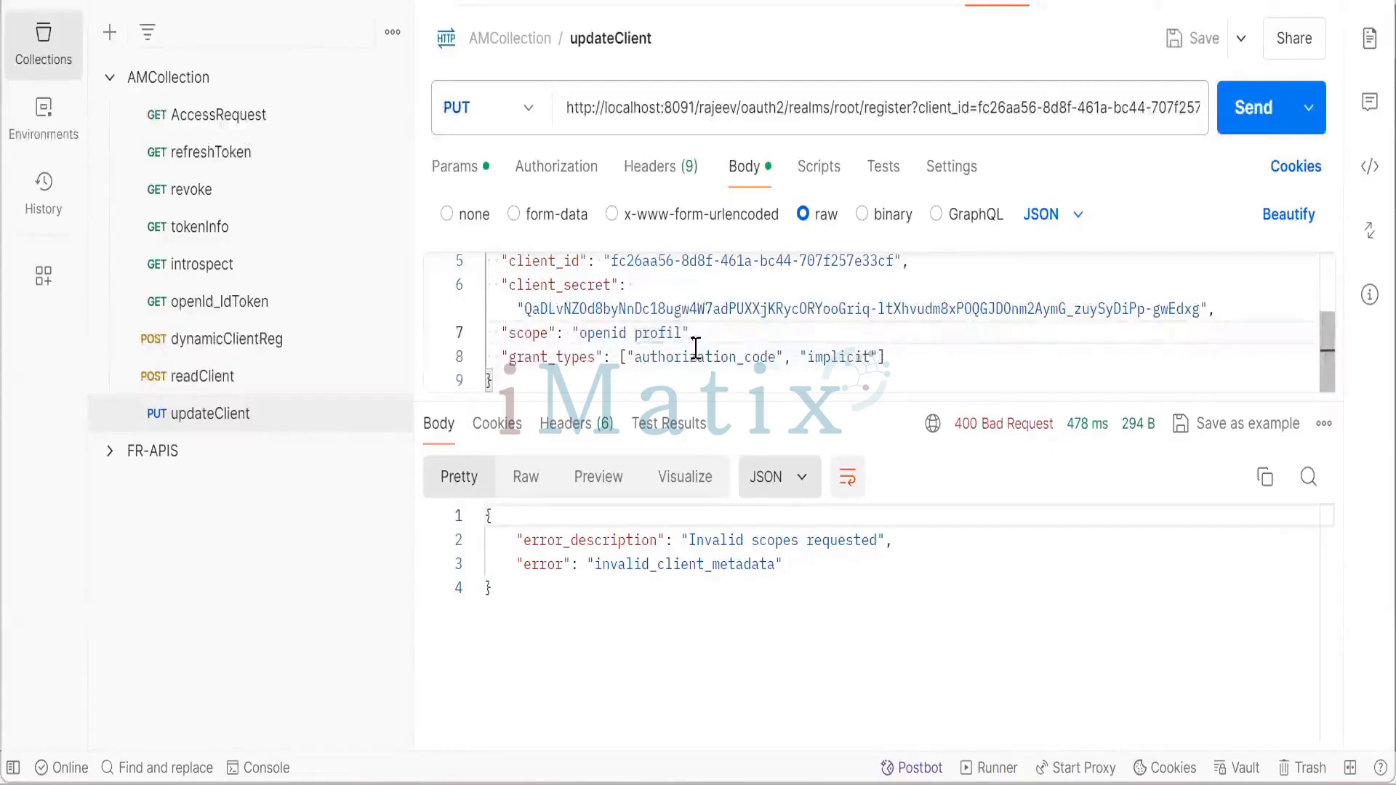
pyautogui.press('BackSpace')
pyautogui.press('BackSpace')
pyautogui.press('BackSpace')
pyautogui.press('BackSpace')
pyautogui.press('BackSpace')
pyautogui.press('BackSpace')
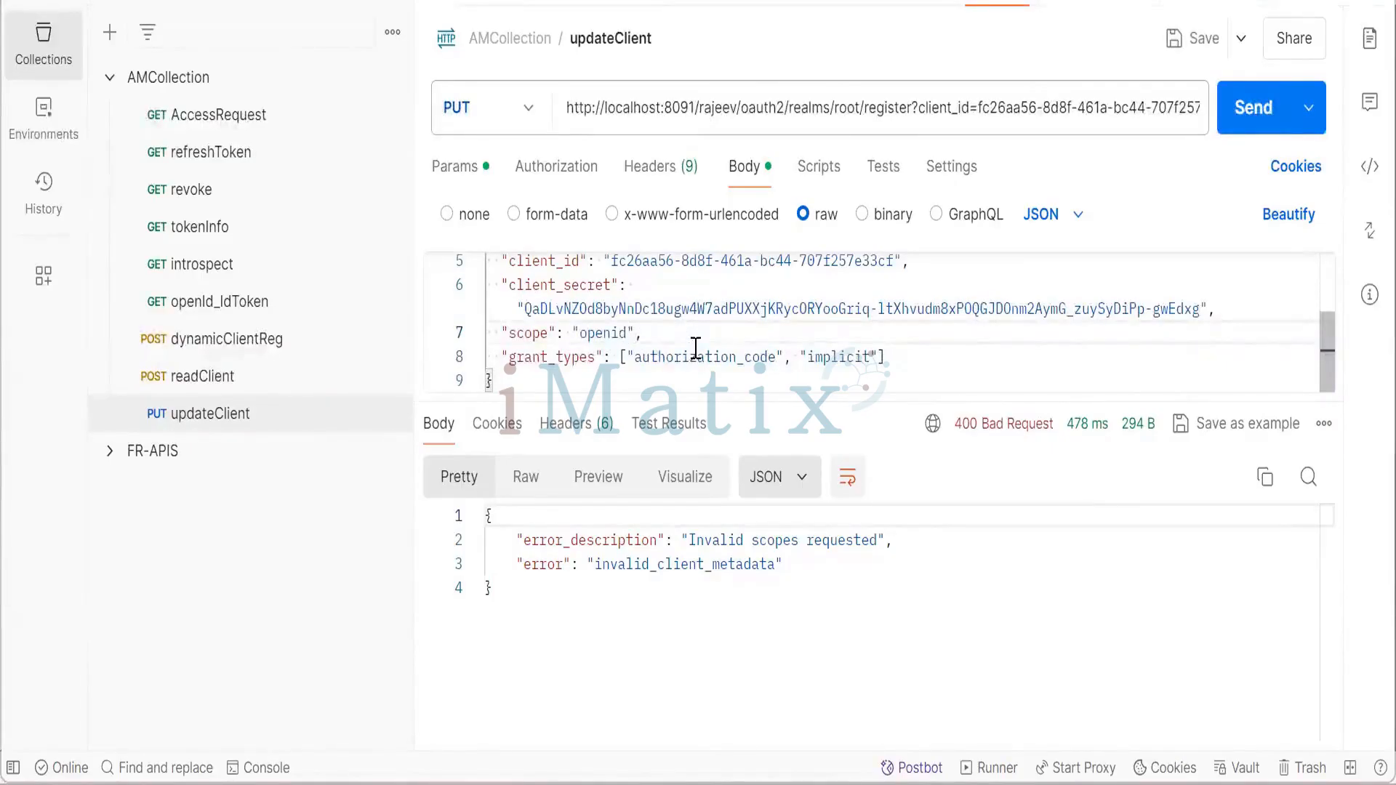
# Save the updateClient request and send it again with the openid scope.
pyautogui.click(1204, 44)
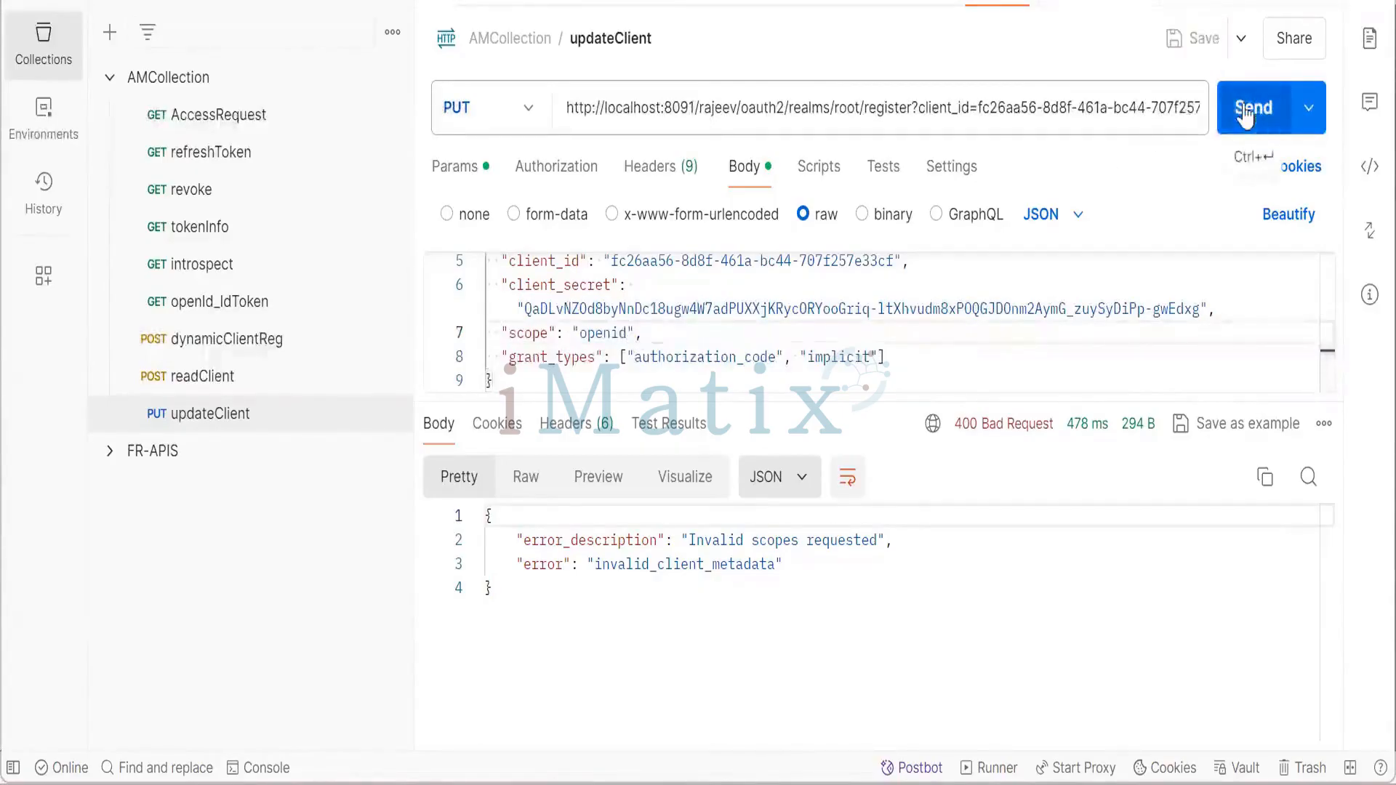
pyautogui.click(1246, 115)
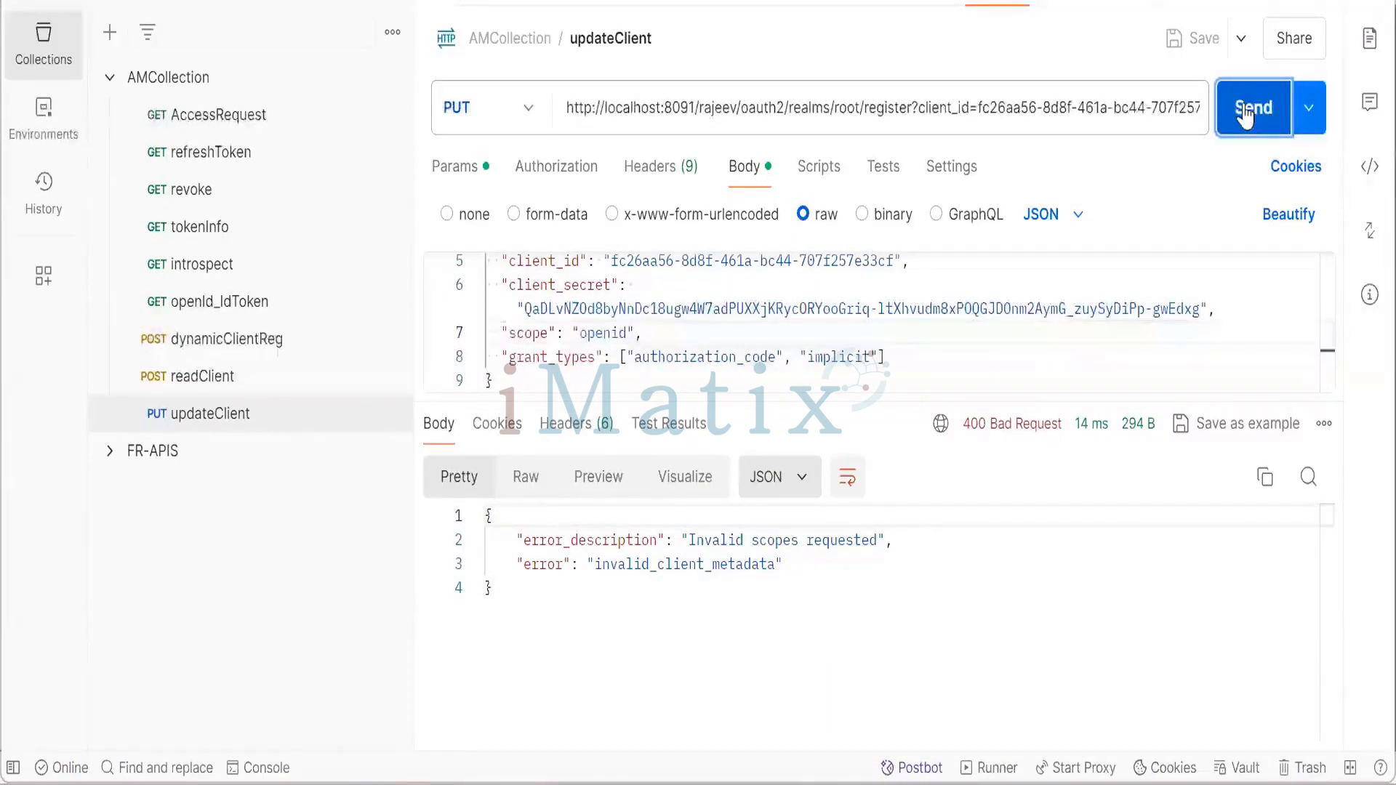
pyautogui.click(1245, 110)
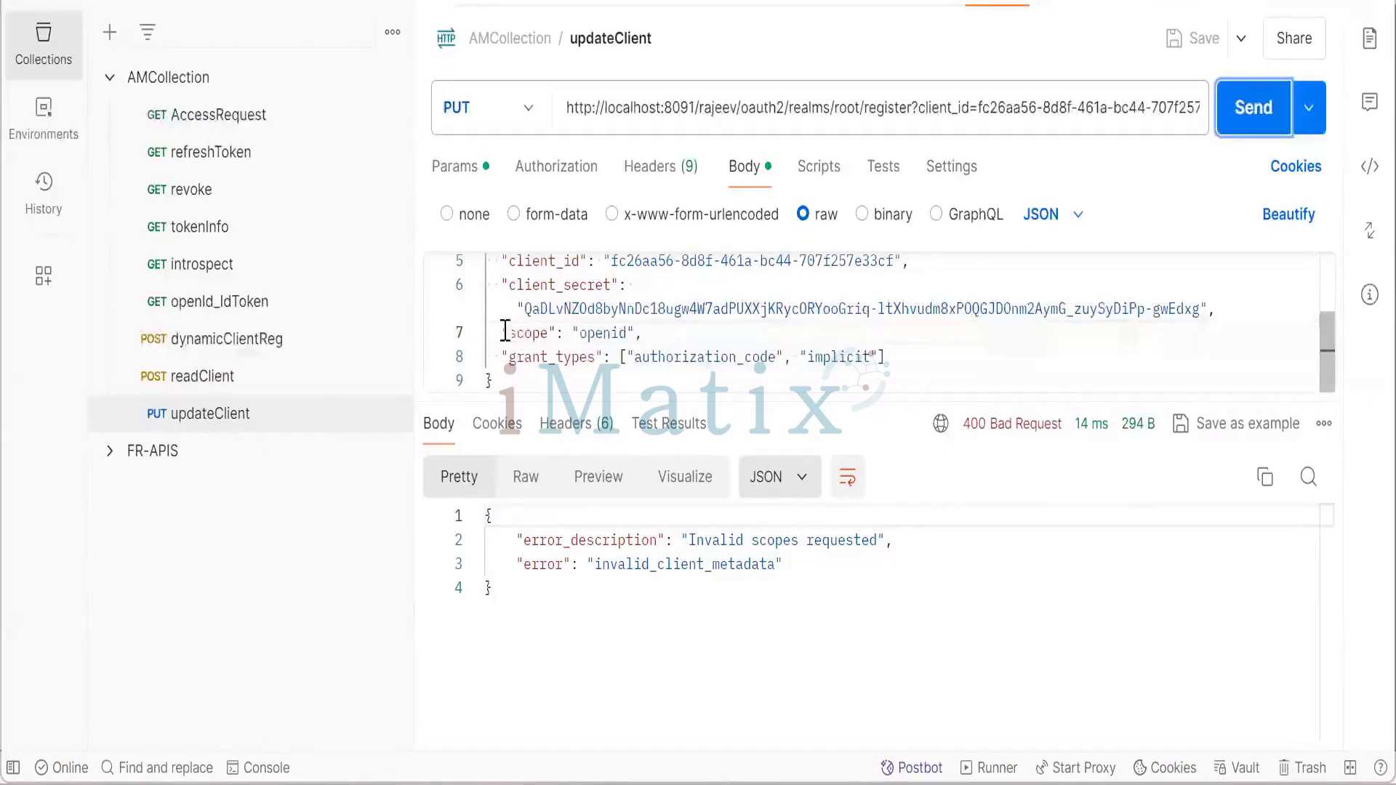
# Replace the scope value in the JSON body with write, save the updateClient request and send it.
pyautogui.doubleClick(594, 331)
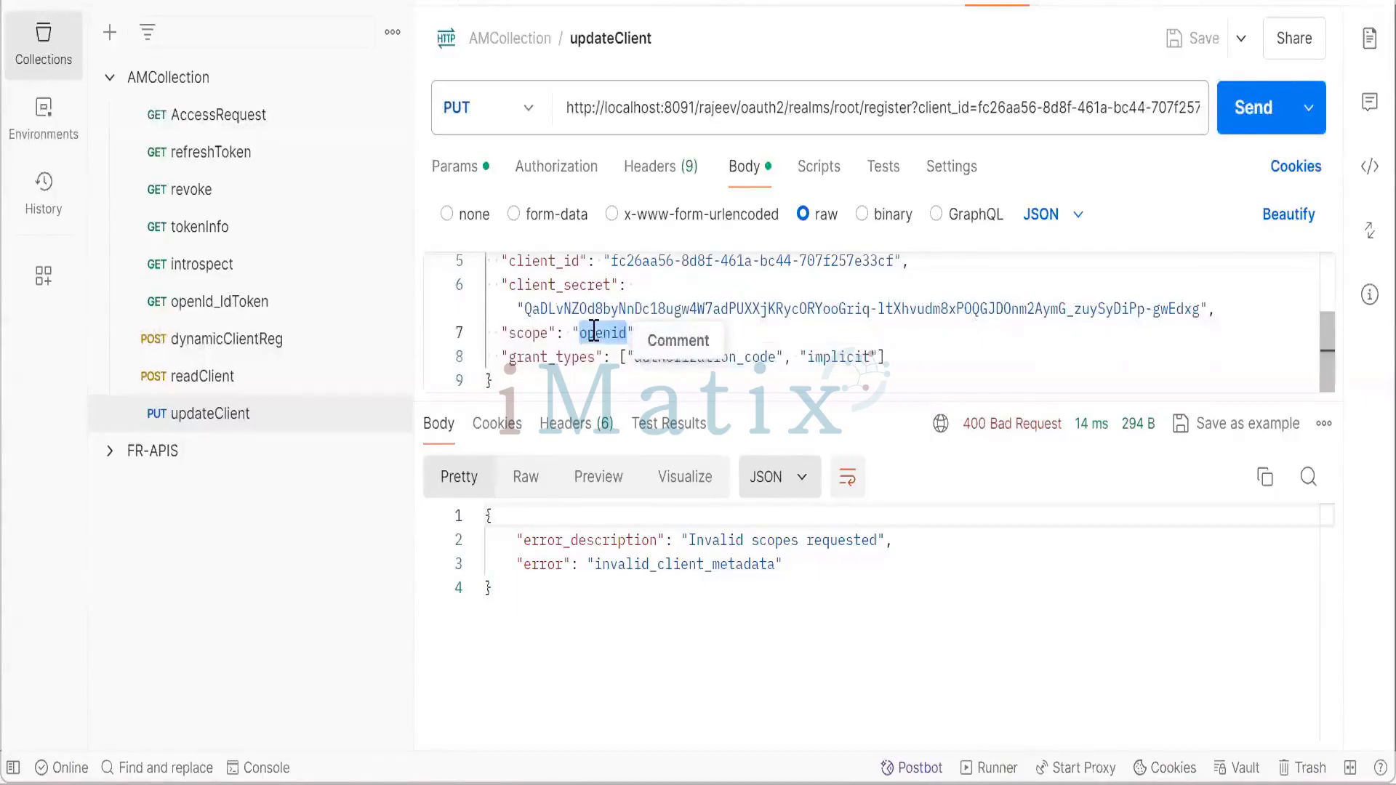
pyautogui.press('BackSpace')
pyautogui.write('write')
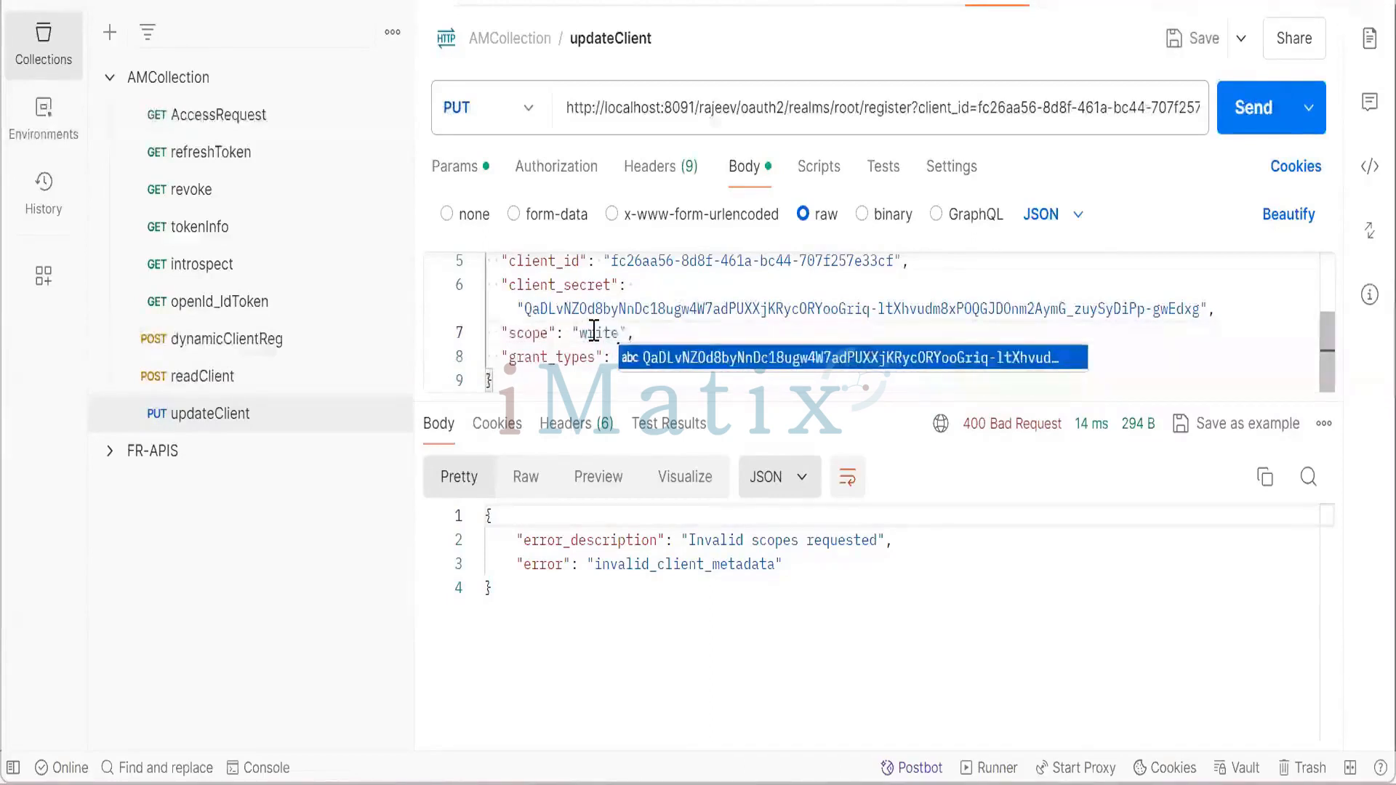
pyautogui.click(653, 331)
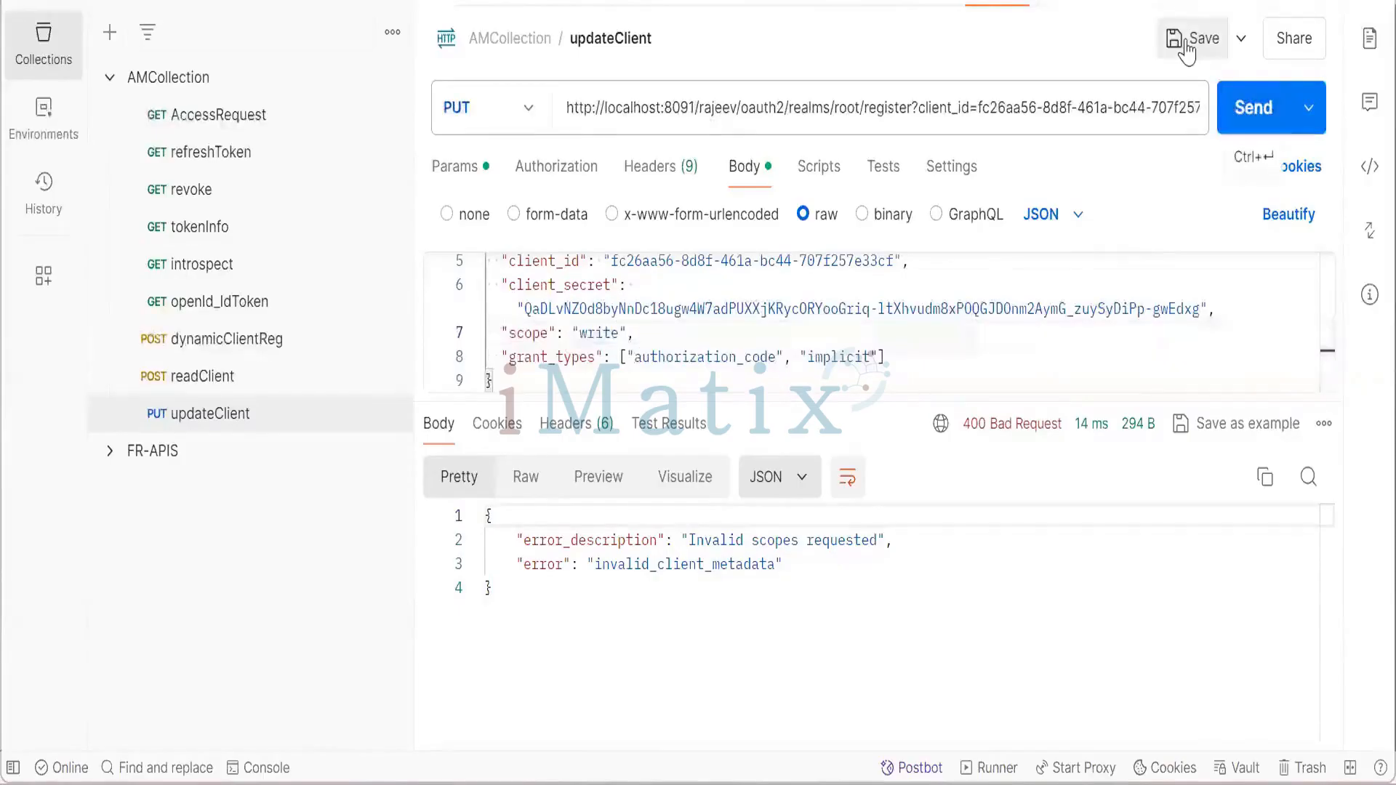
pyautogui.click(1245, 109)
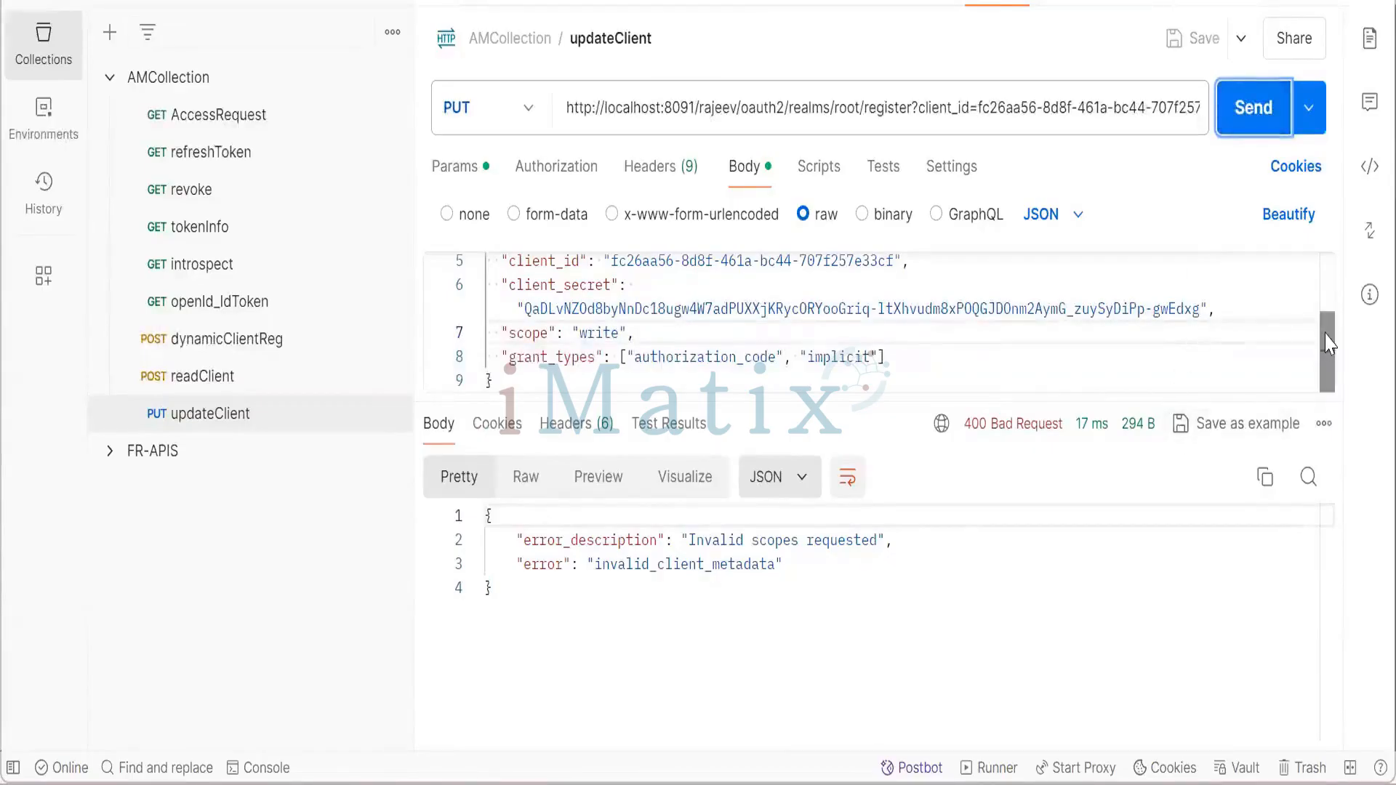
pyautogui.moveTo(1328, 342); pyautogui.dragTo(1304, 265)
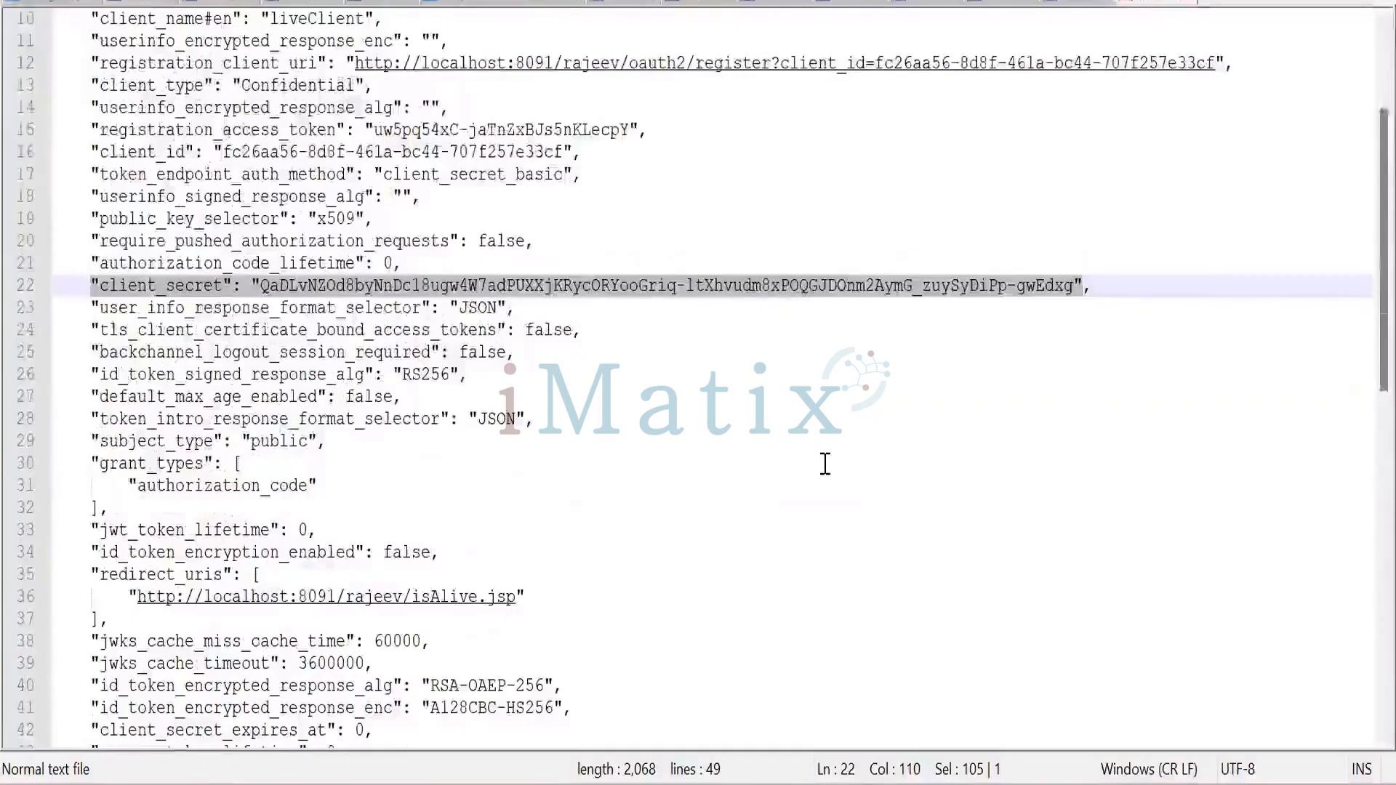
pyautogui.scroll(-1, 593, 562)
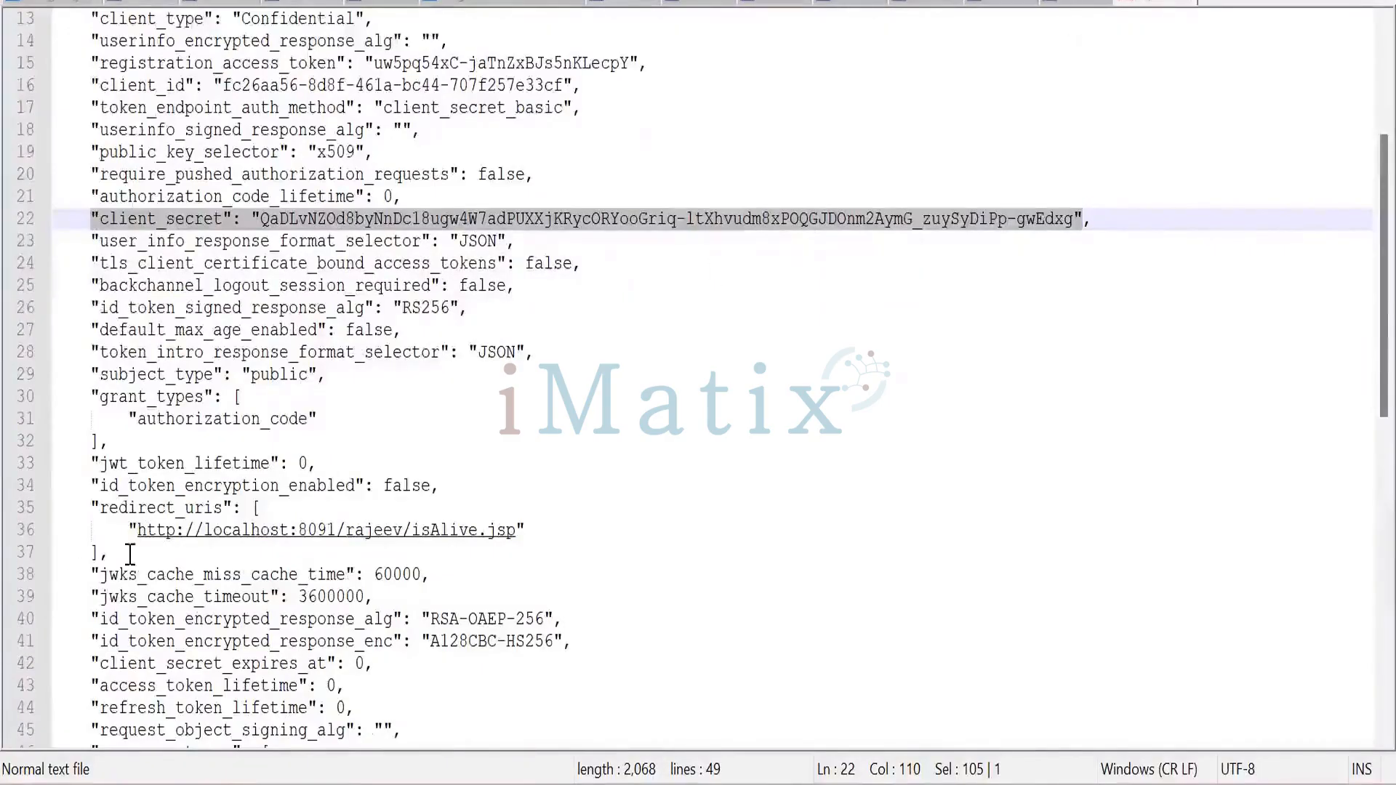
pyautogui.click(130, 531)
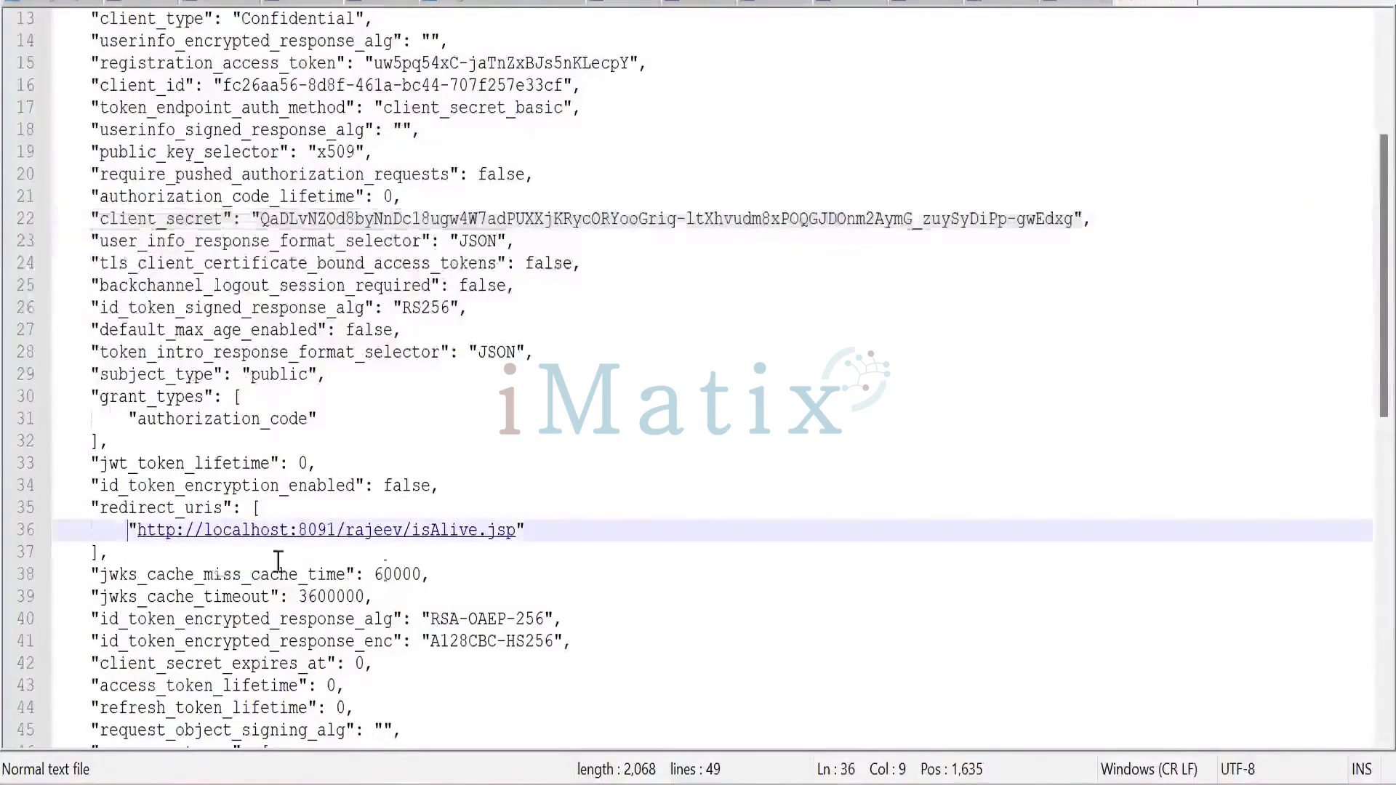
pyautogui.keyDown('shift'); pyautogui.click(523, 530); pyautogui.keyUp('shift')
pyautogui.hotkey('ctrl', 'c')
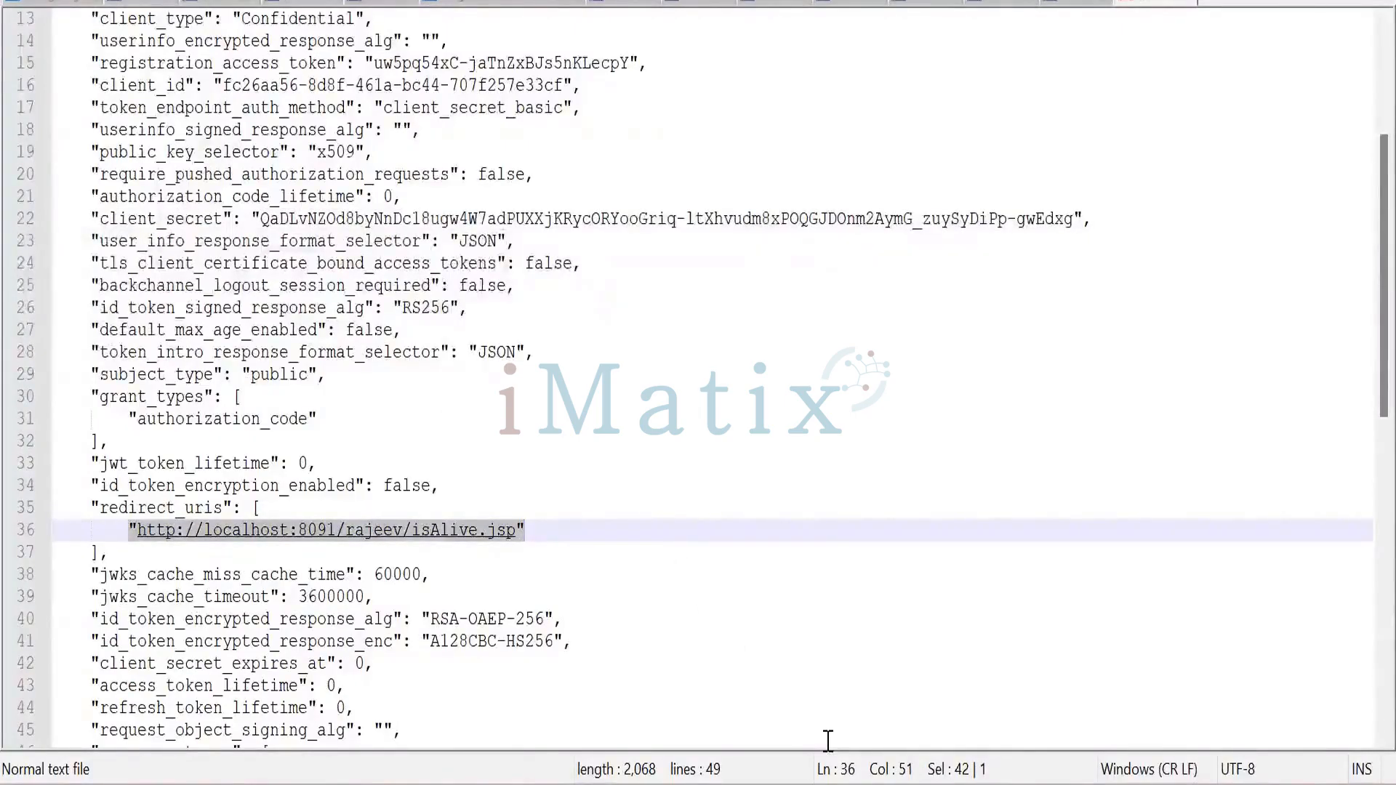
pyautogui.hotkey('alt', 'Tab')
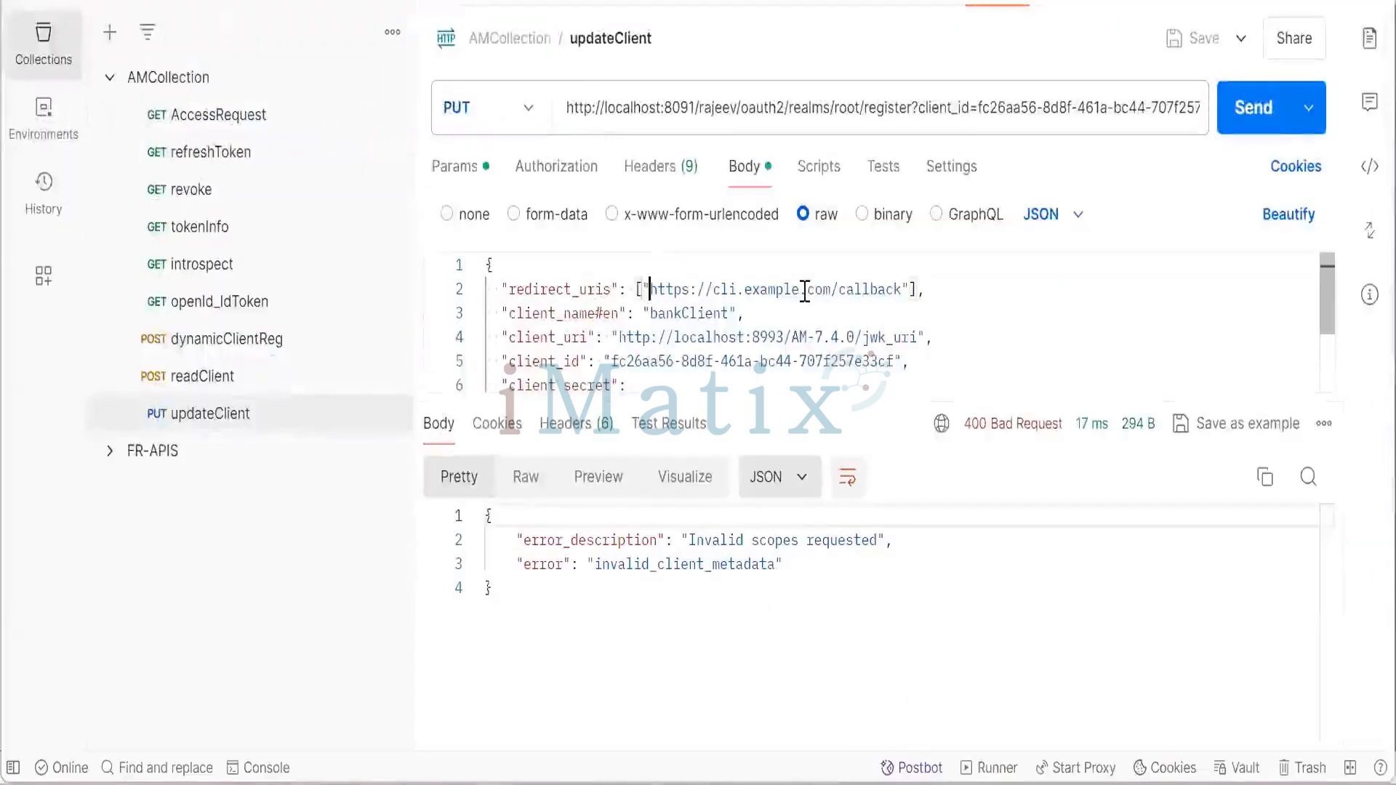
pyautogui.click(649, 289)
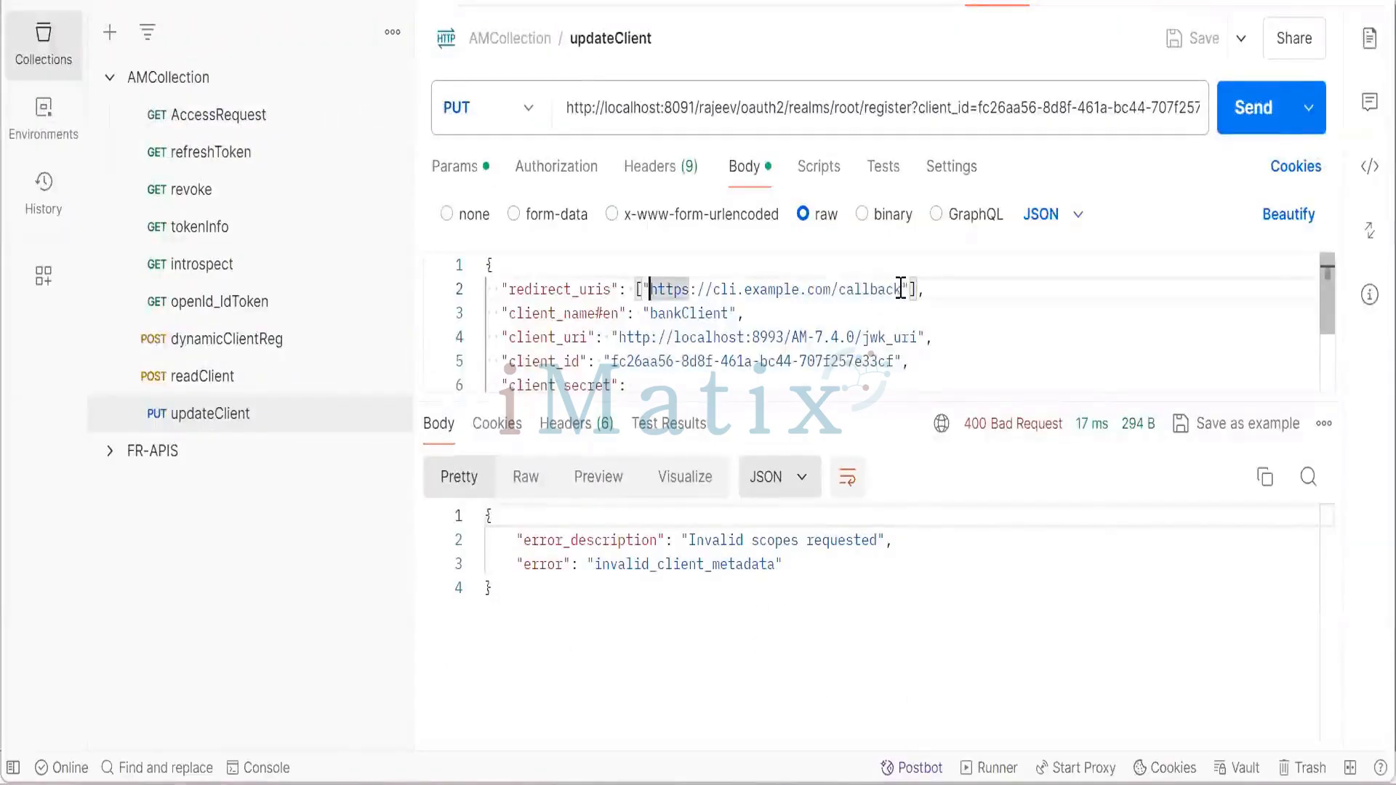
pyautogui.keyDown('shift'); pyautogui.click(901, 289); pyautogui.keyUp('shift')
pyautogui.hotkey('ctrl', 'v')
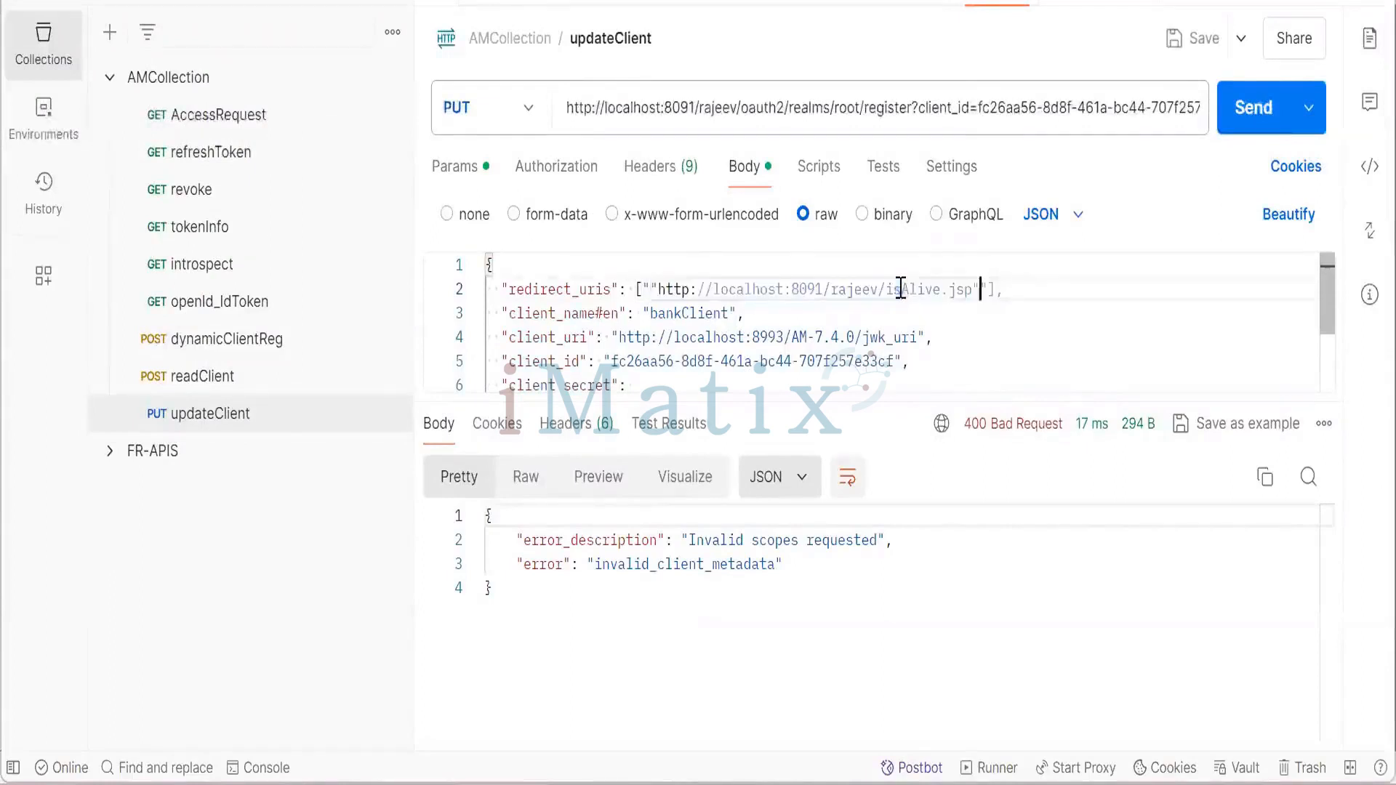
pyautogui.click(651, 289)
pyautogui.press('BackSpace')
pyautogui.press('BackSpace')
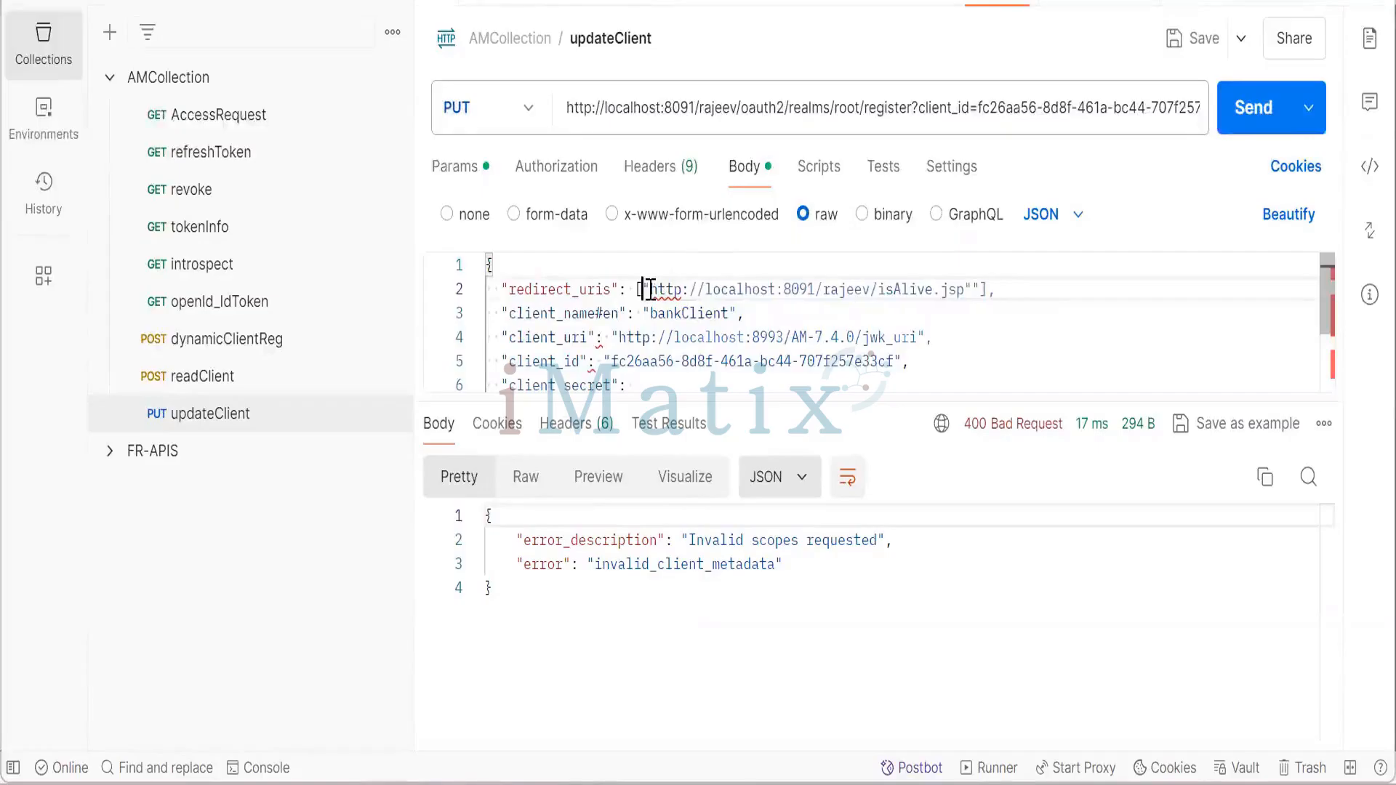
pyautogui.click(973, 290)
pyautogui.press('BackSpace')
pyautogui.click(1002, 291)
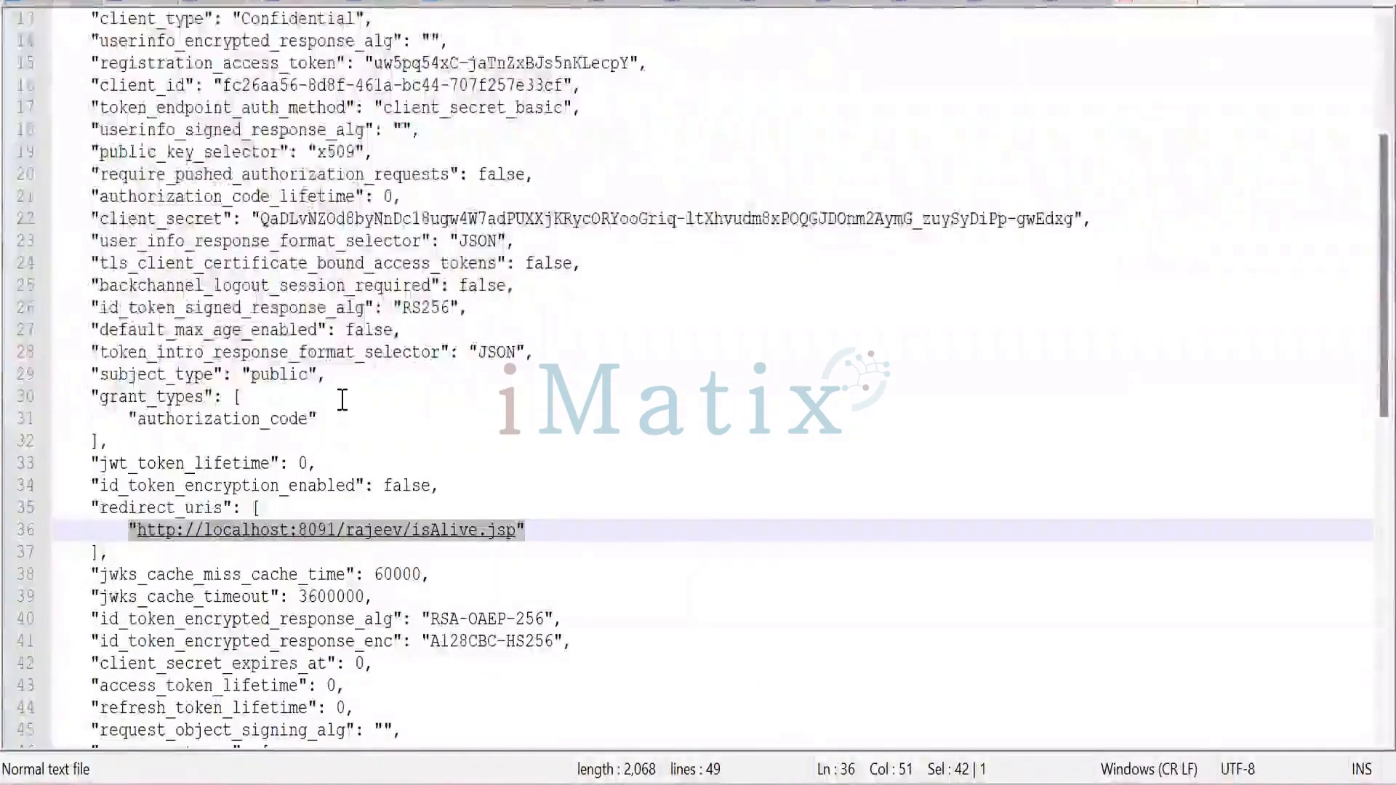
# Look up the client name in Notepad++, set client_name#en to liveClient in the Postman JSON body, and send the request.
pyautogui.scroll(2, 362, 416)
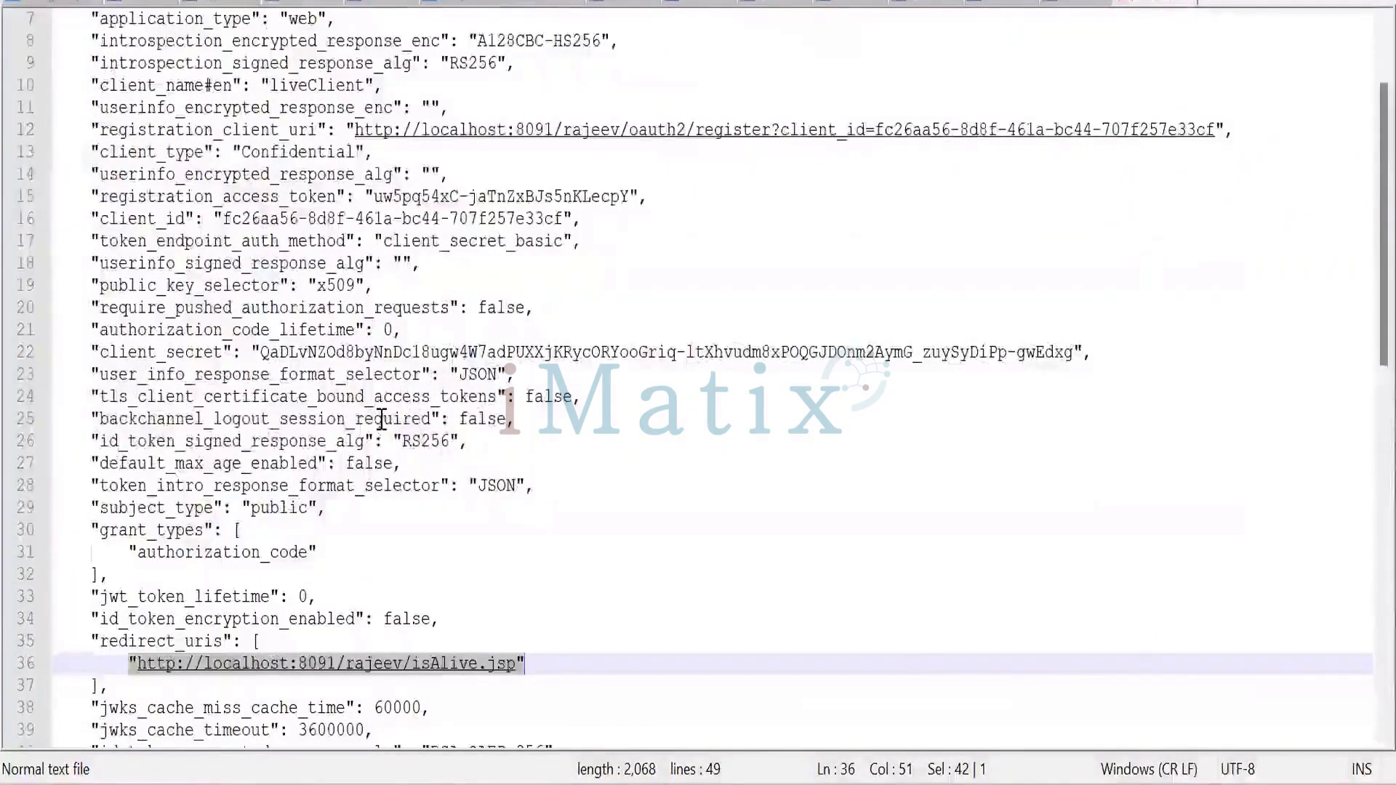
pyautogui.scroll(1, 381, 420)
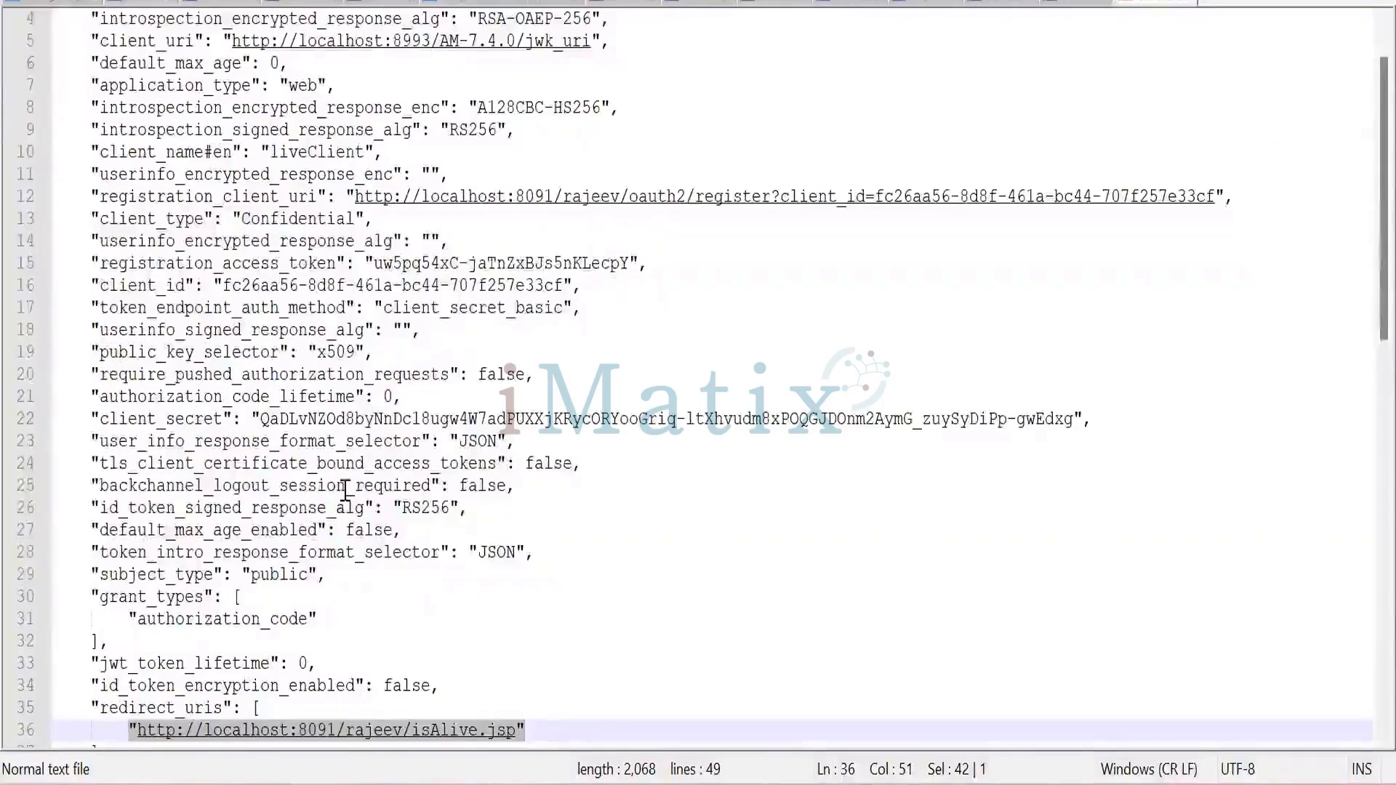
pyautogui.scroll(1, 317, 371)
pyautogui.doubleClick(301, 222)
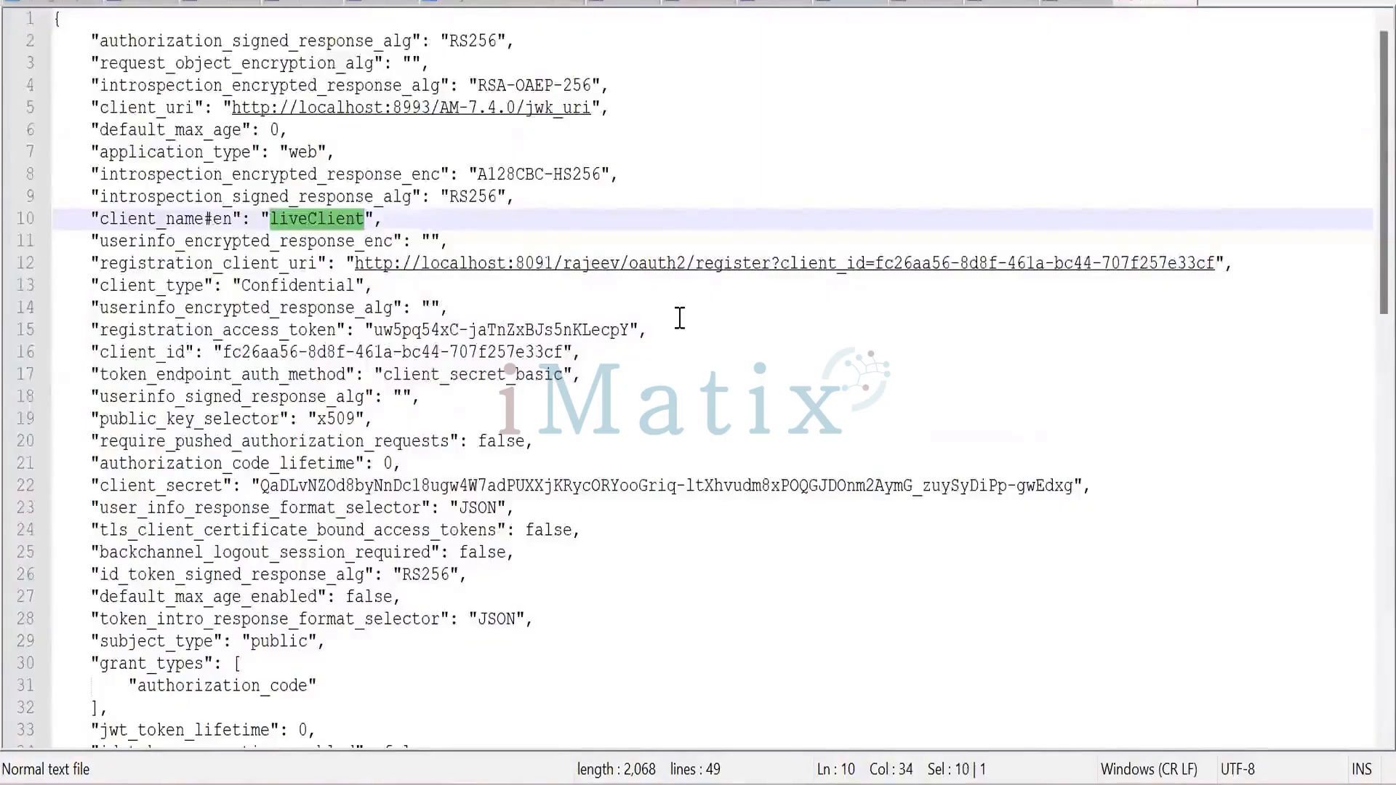
pyautogui.hotkey('alt', 'Tab')
pyautogui.click(897, 616)
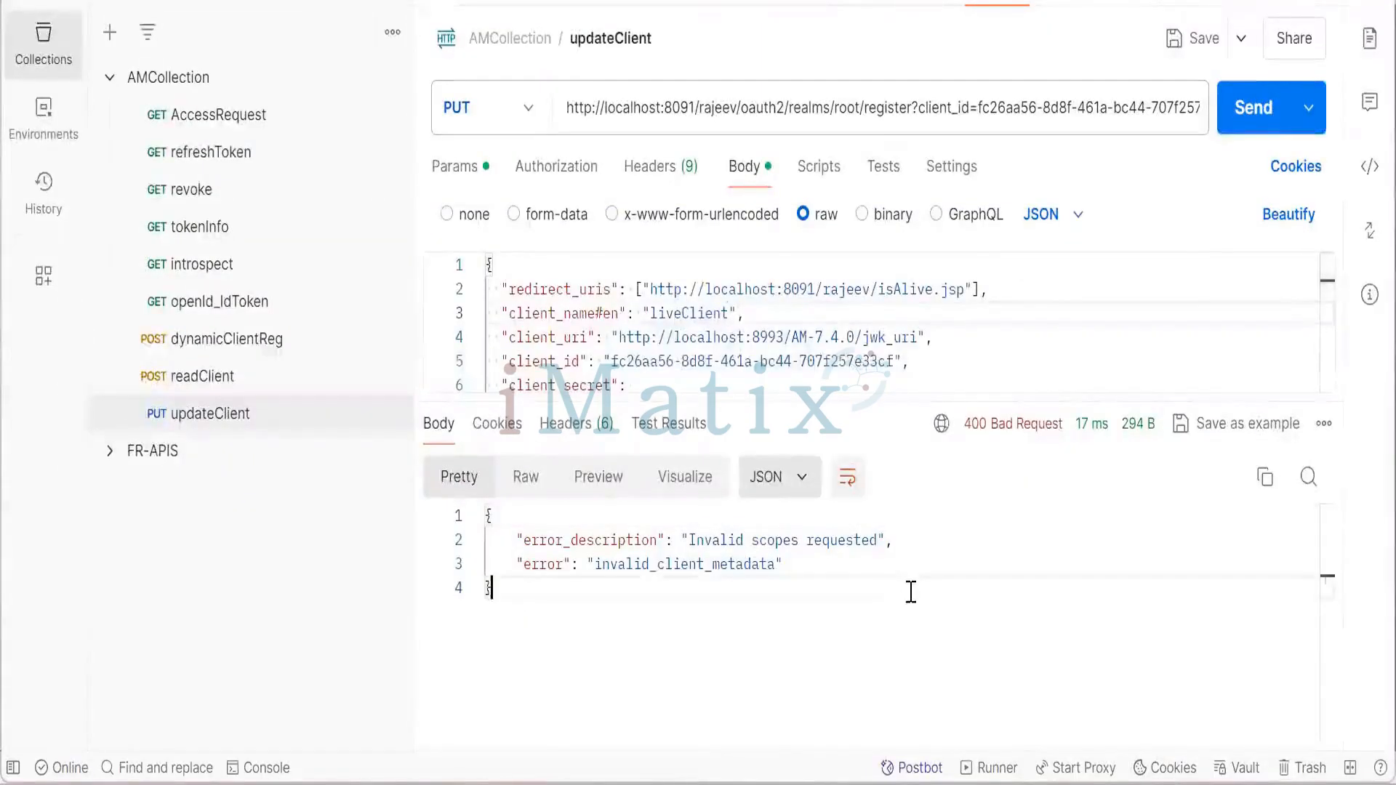
pyautogui.click(1244, 120)
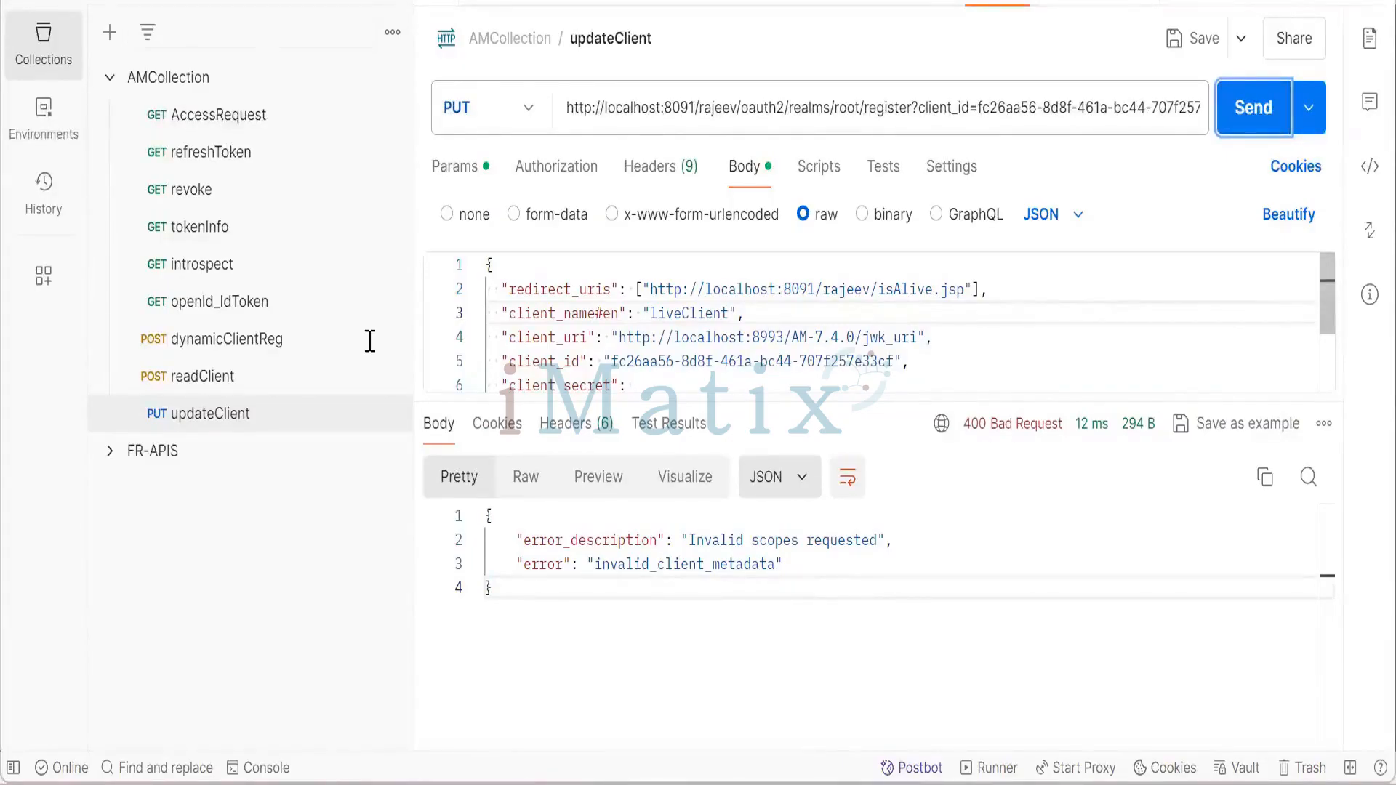
# Try to replace the client_uri value in the Postman JSON body with the client_uri entry copied from Notepad++.
pyautogui.hotkey('alt', 'Tab')
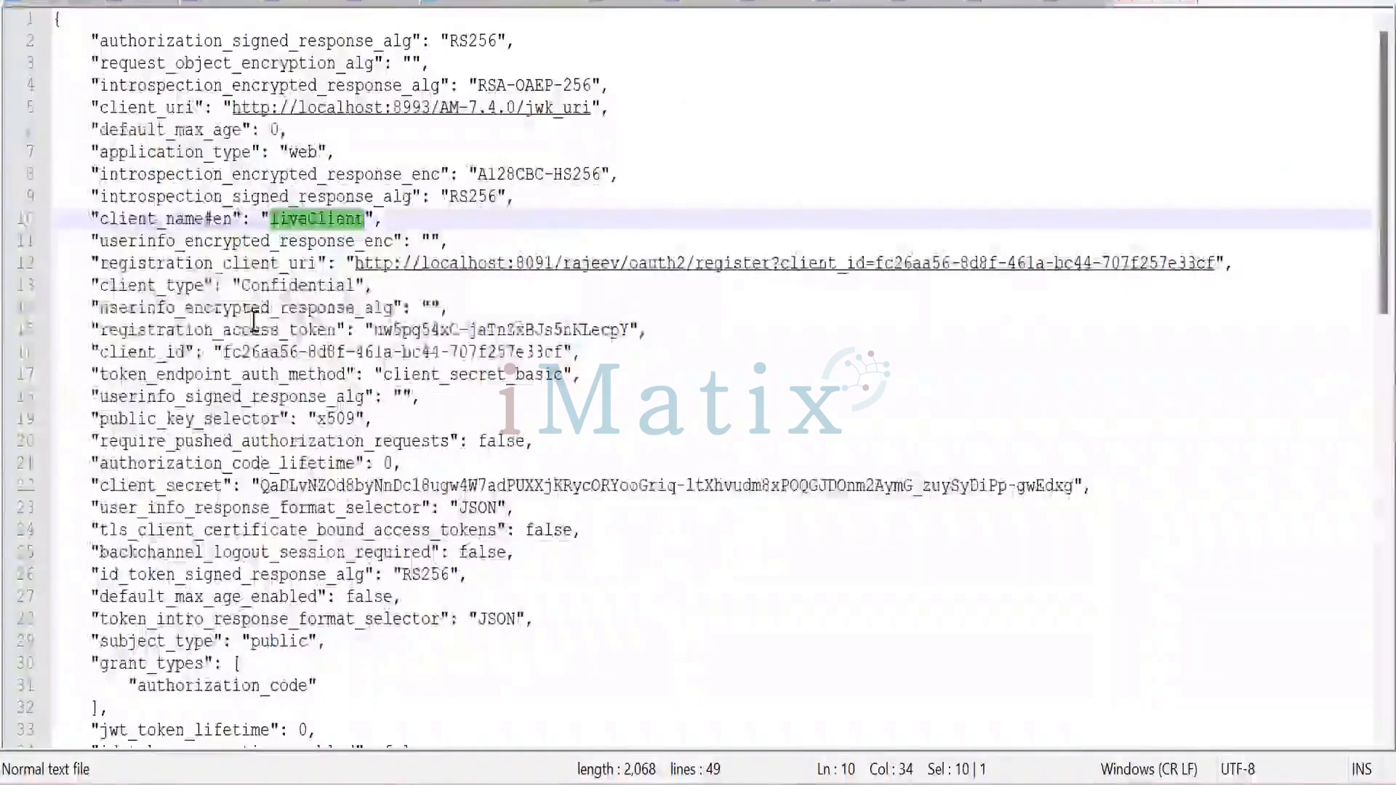
pyautogui.doubleClick(258, 355)
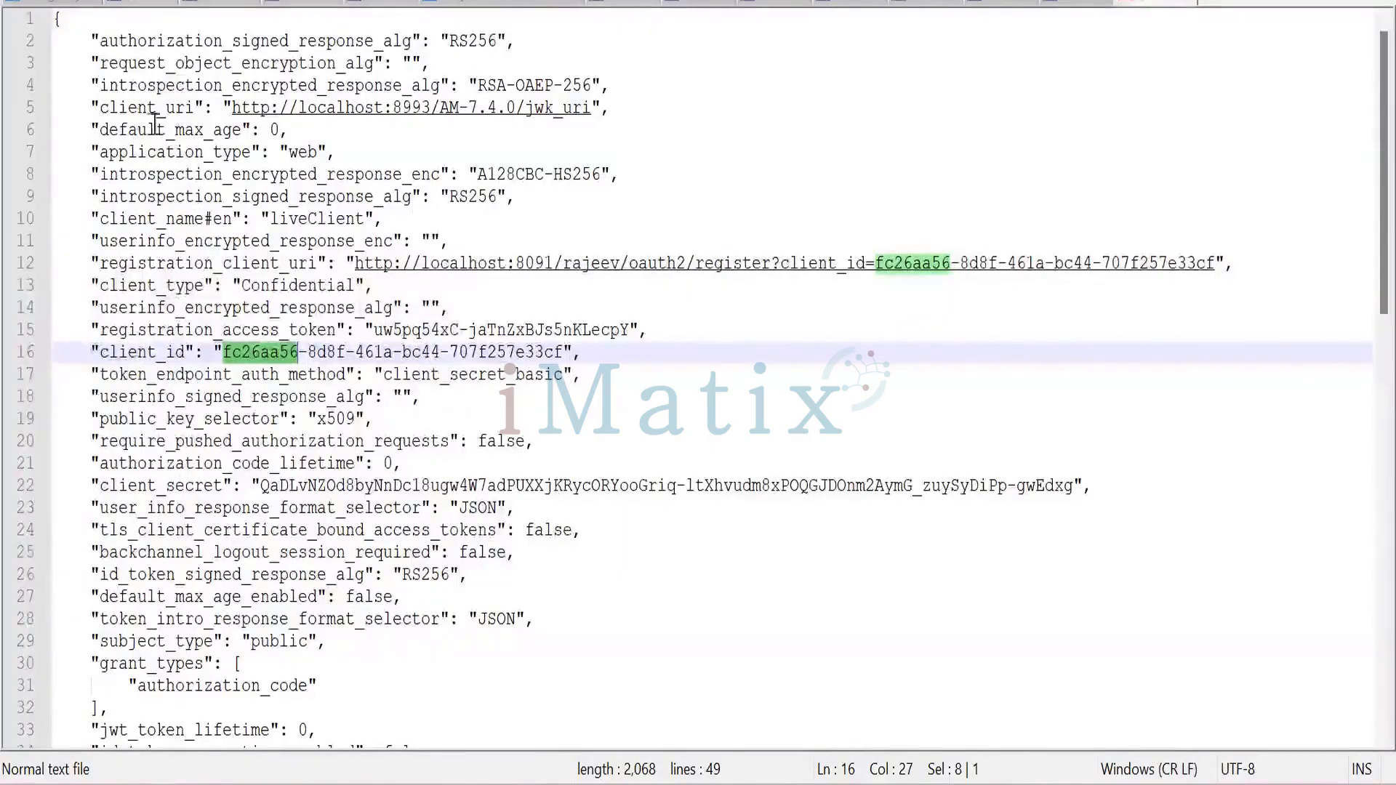
pyautogui.click(92, 109)
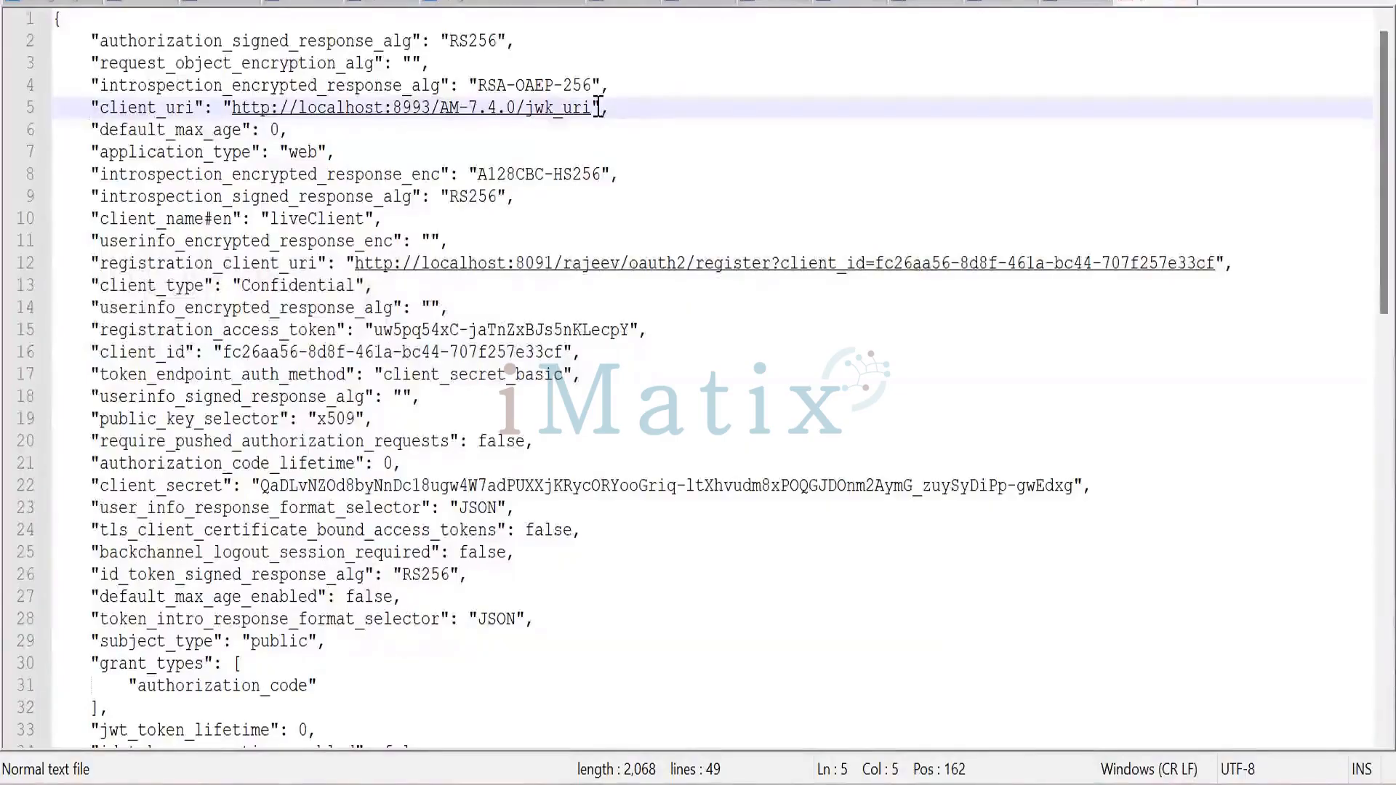
pyautogui.keyDown('shift'); pyautogui.click(597, 107); pyautogui.keyUp('shift')
pyautogui.hotkey('ctrl', 'c')
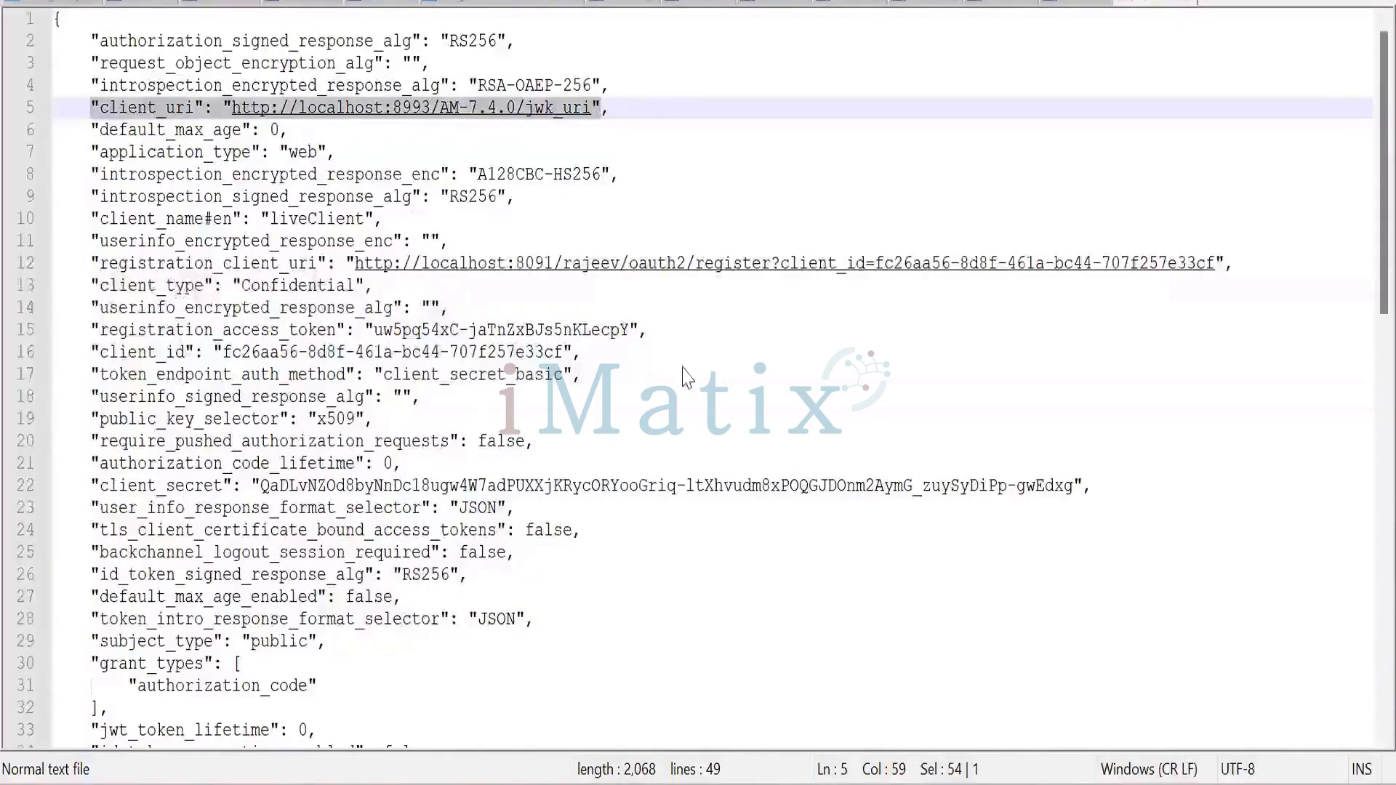
pyautogui.hotkey('alt', 'Tab')
pyautogui.click(618, 337)
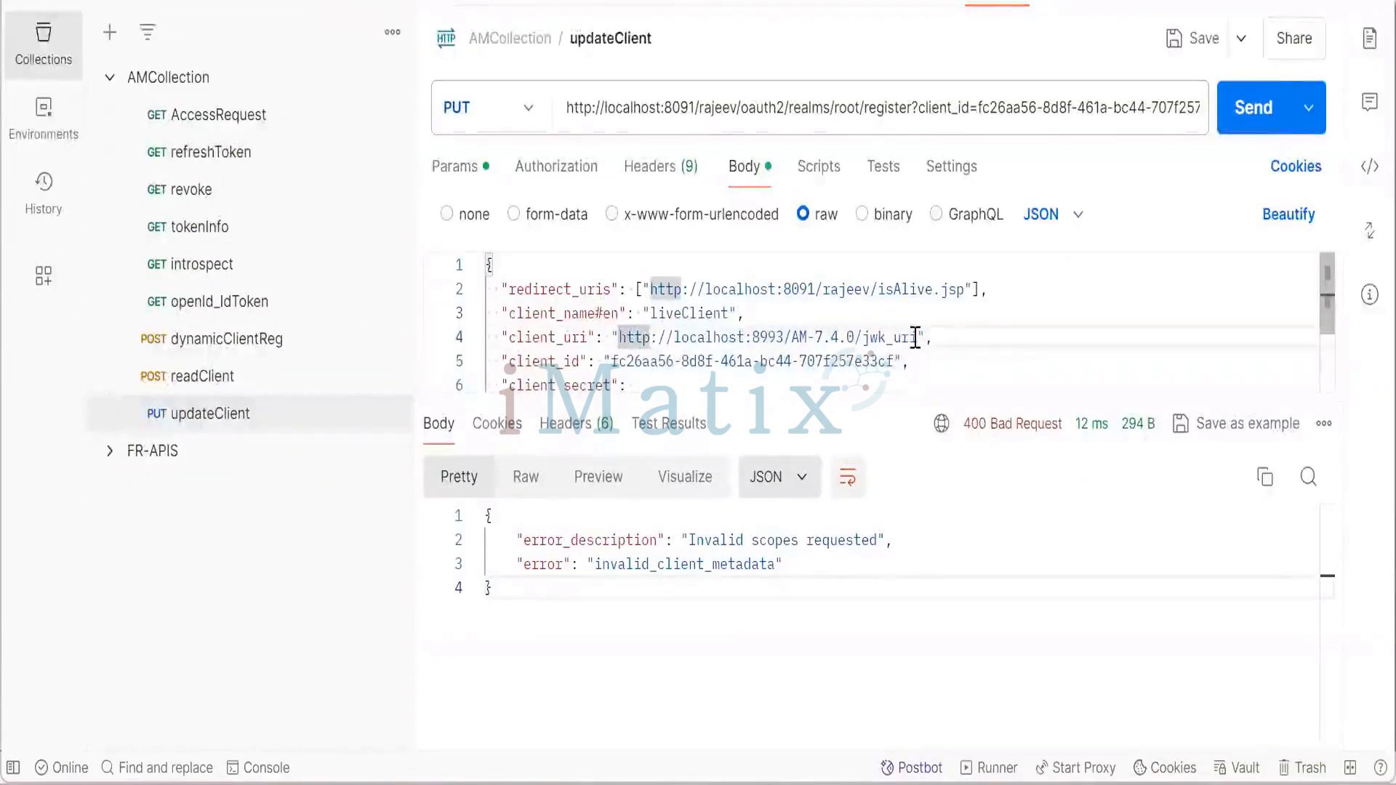
pyautogui.keyDown('shift'); pyautogui.click(918, 337); pyautogui.keyUp('shift')
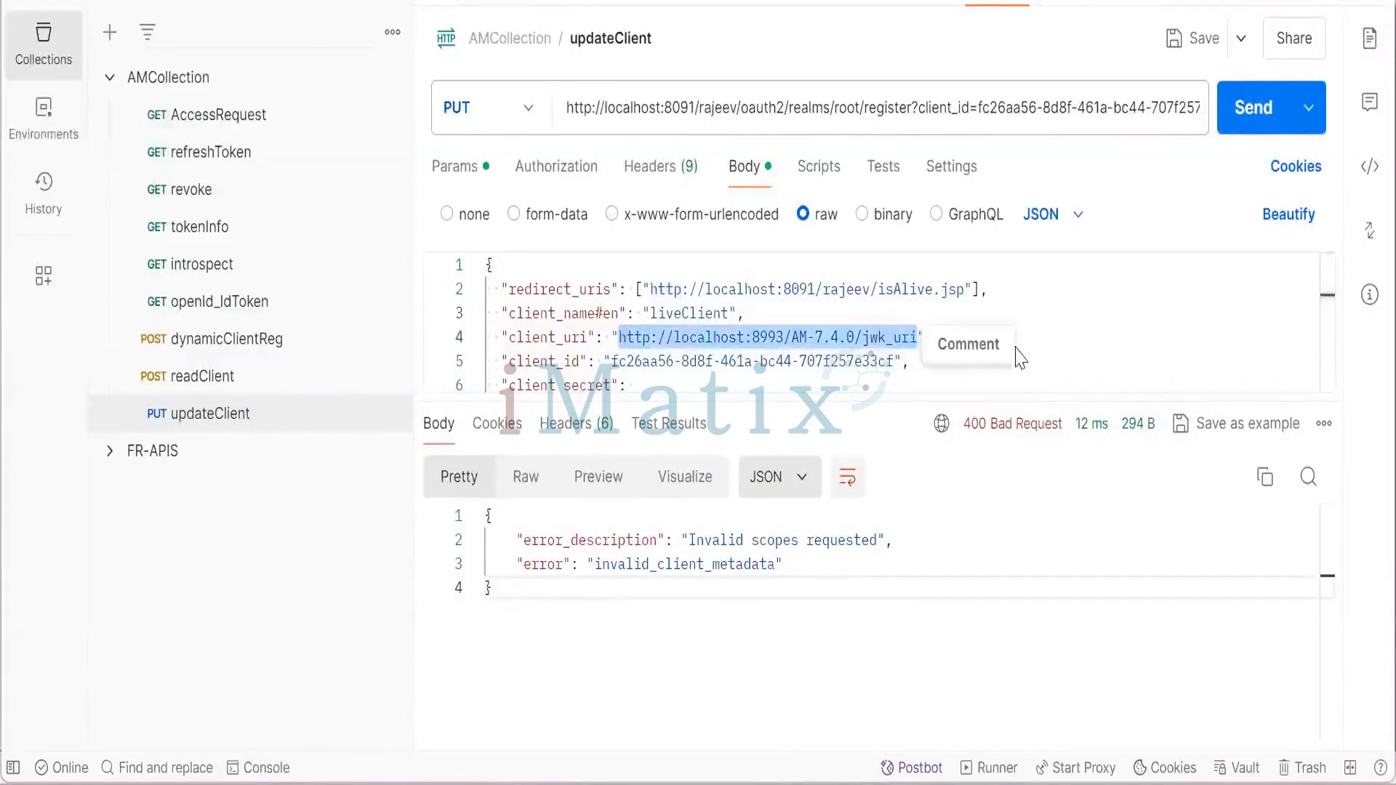
pyautogui.hotkey('ctrl', 'v')
pyautogui.press('BackSpace')
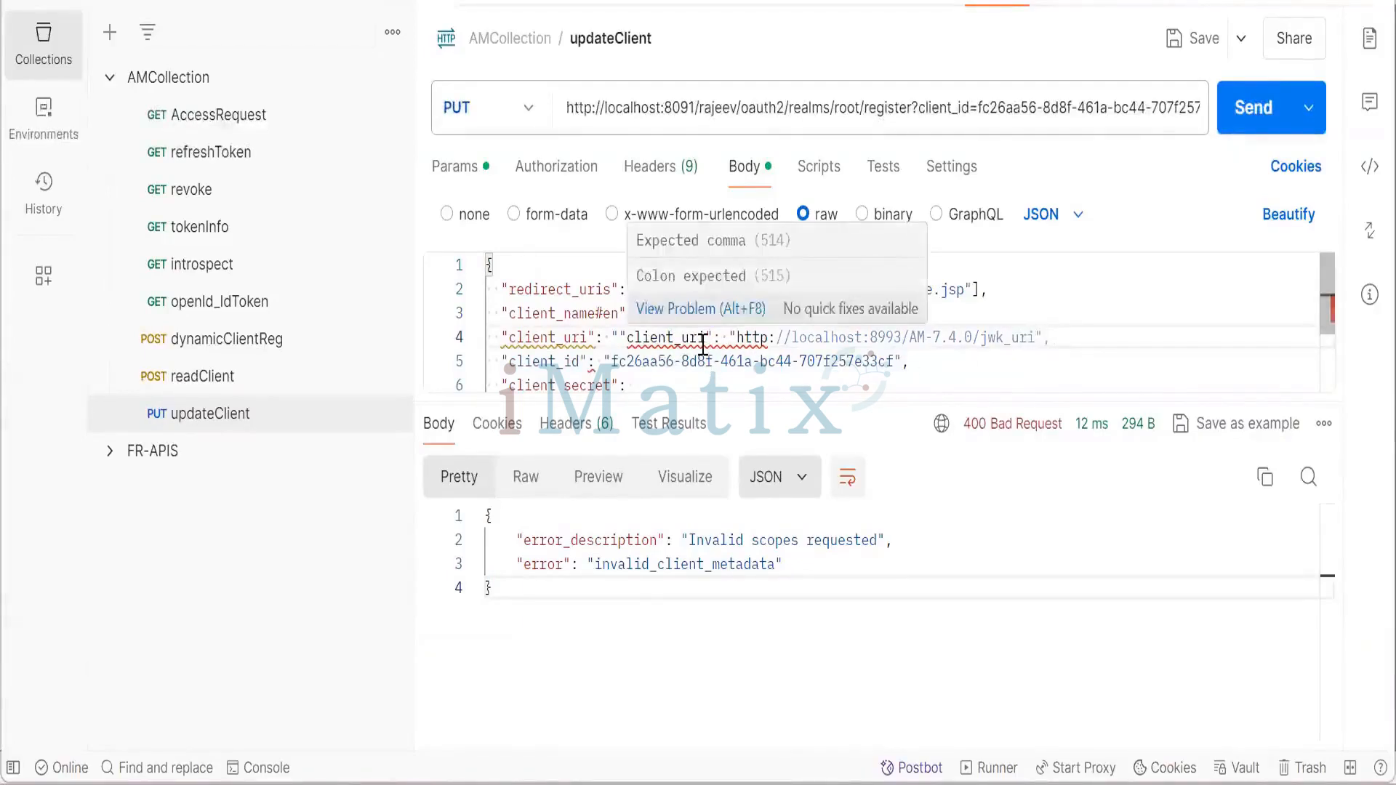
pyautogui.hotkey('ctrl', 'z')
pyautogui.hotkey('ctrl', 'z')
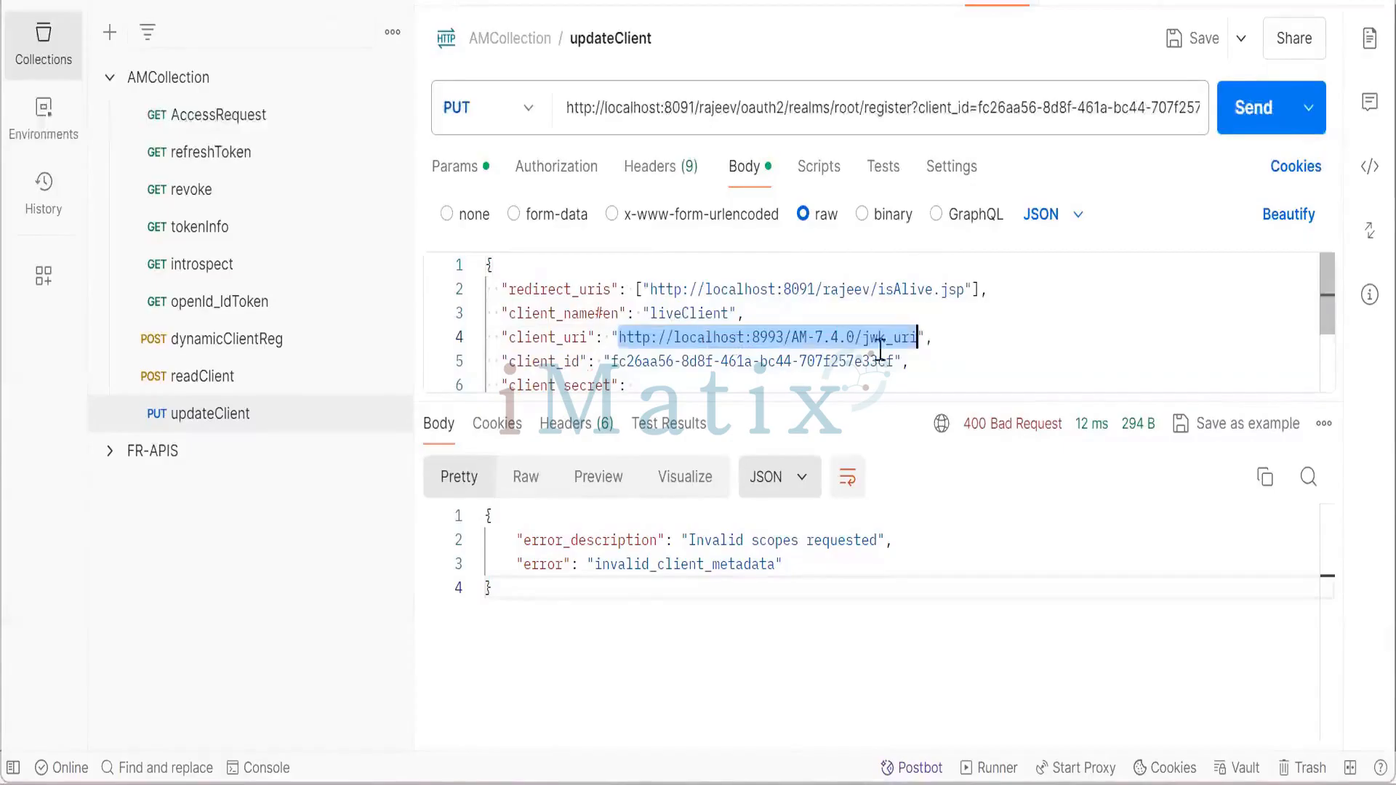
# Save the updateClient request and remove the whole scope line from its JSON body.
pyautogui.click(949, 337)
pyautogui.click(1190, 42)
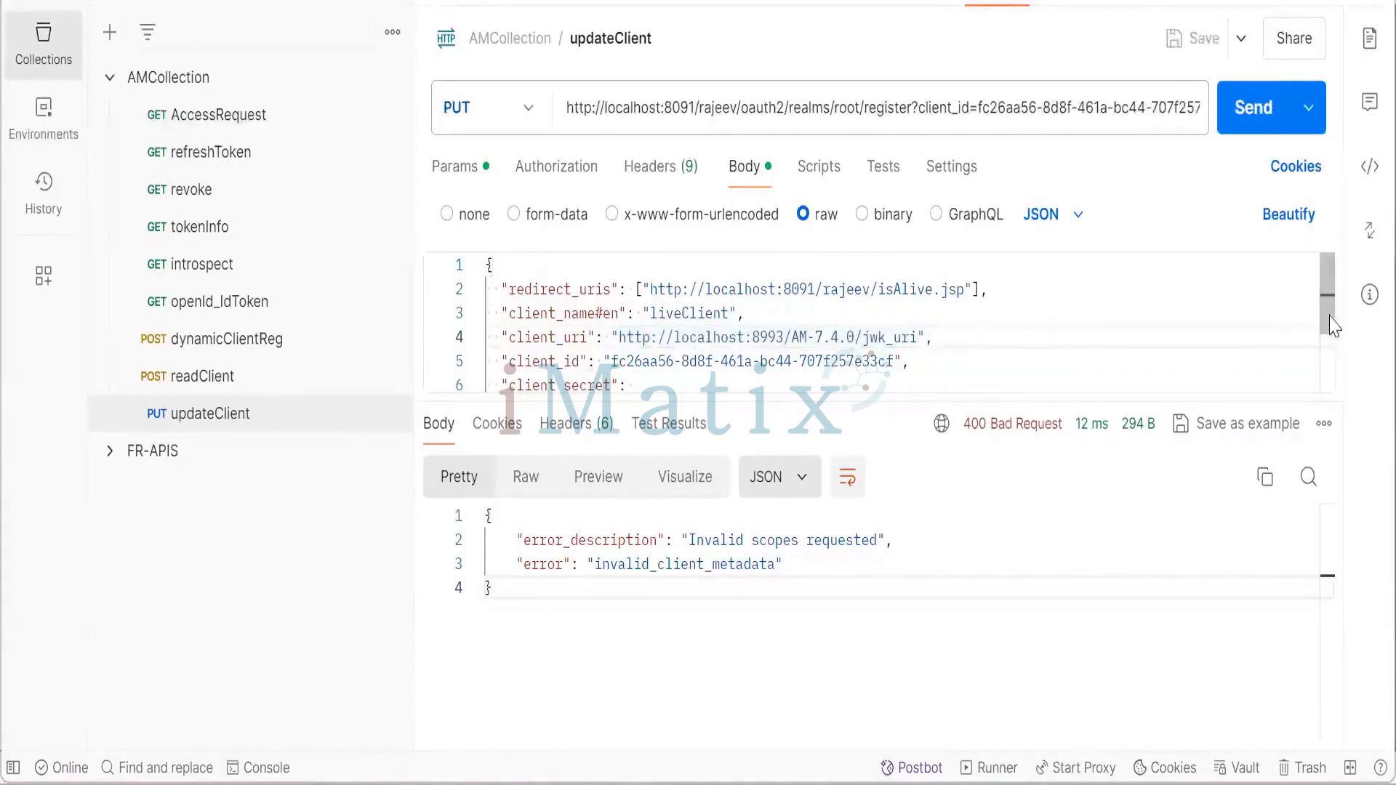
pyautogui.moveTo(1331, 326); pyautogui.dragTo(1322, 371)
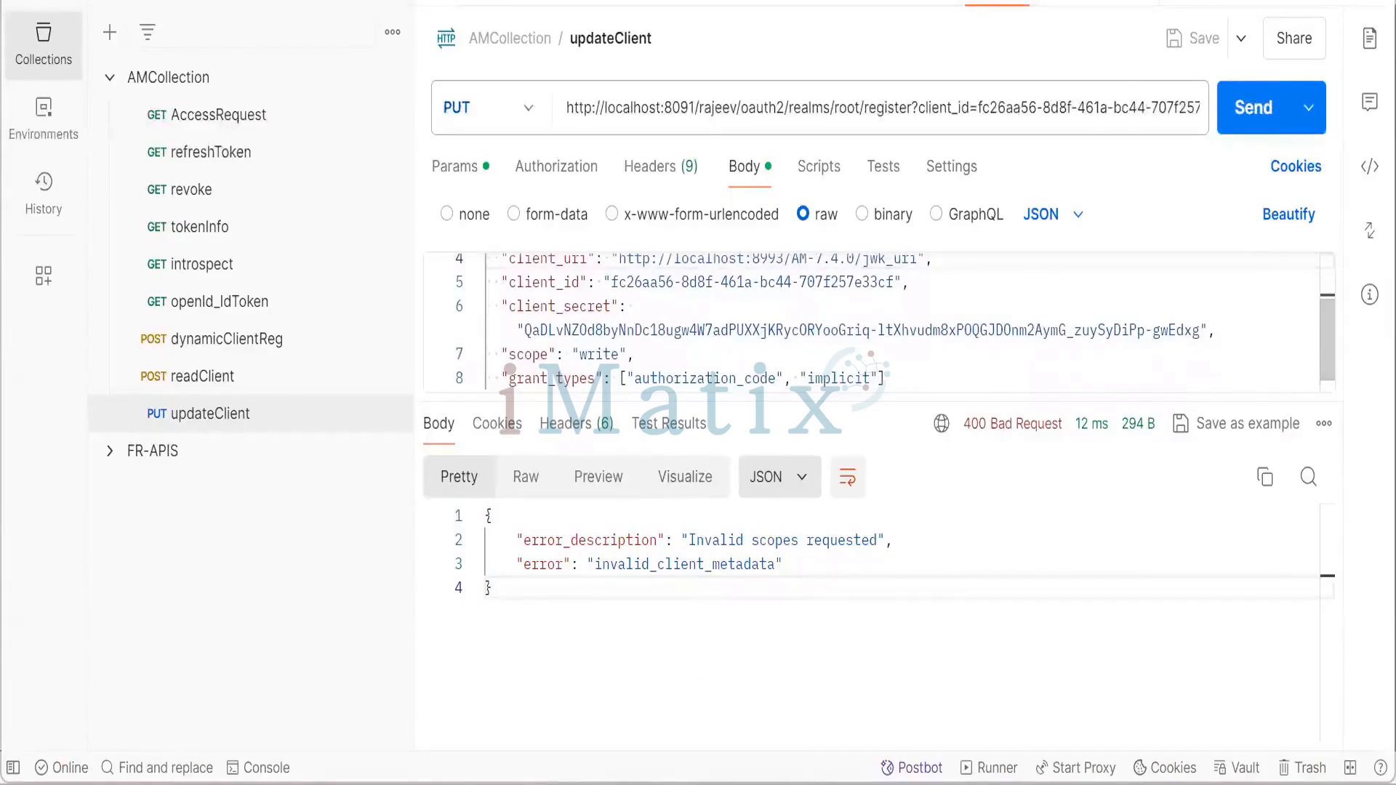
pyautogui.moveTo(810, 784)
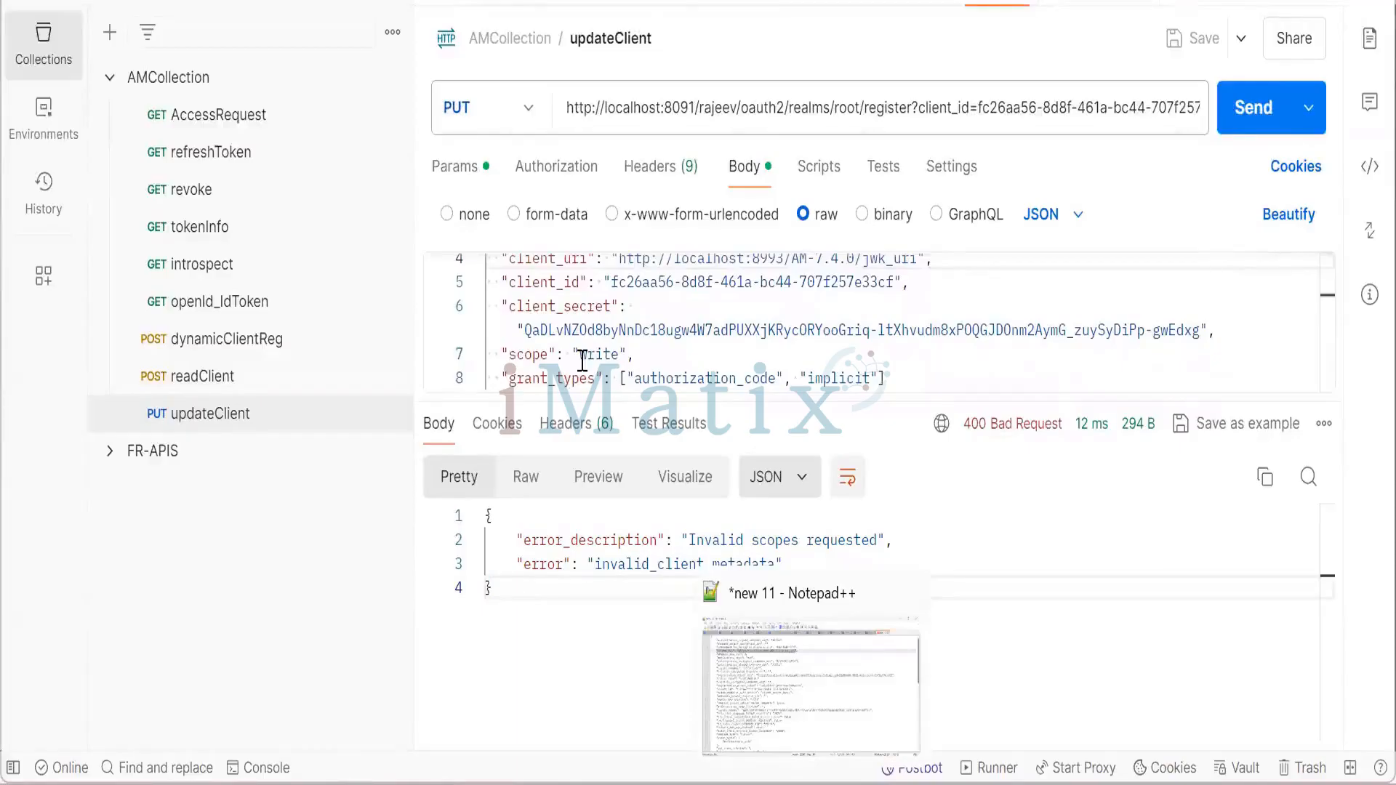
pyautogui.moveTo(500, 354); pyautogui.dragTo(637, 350)
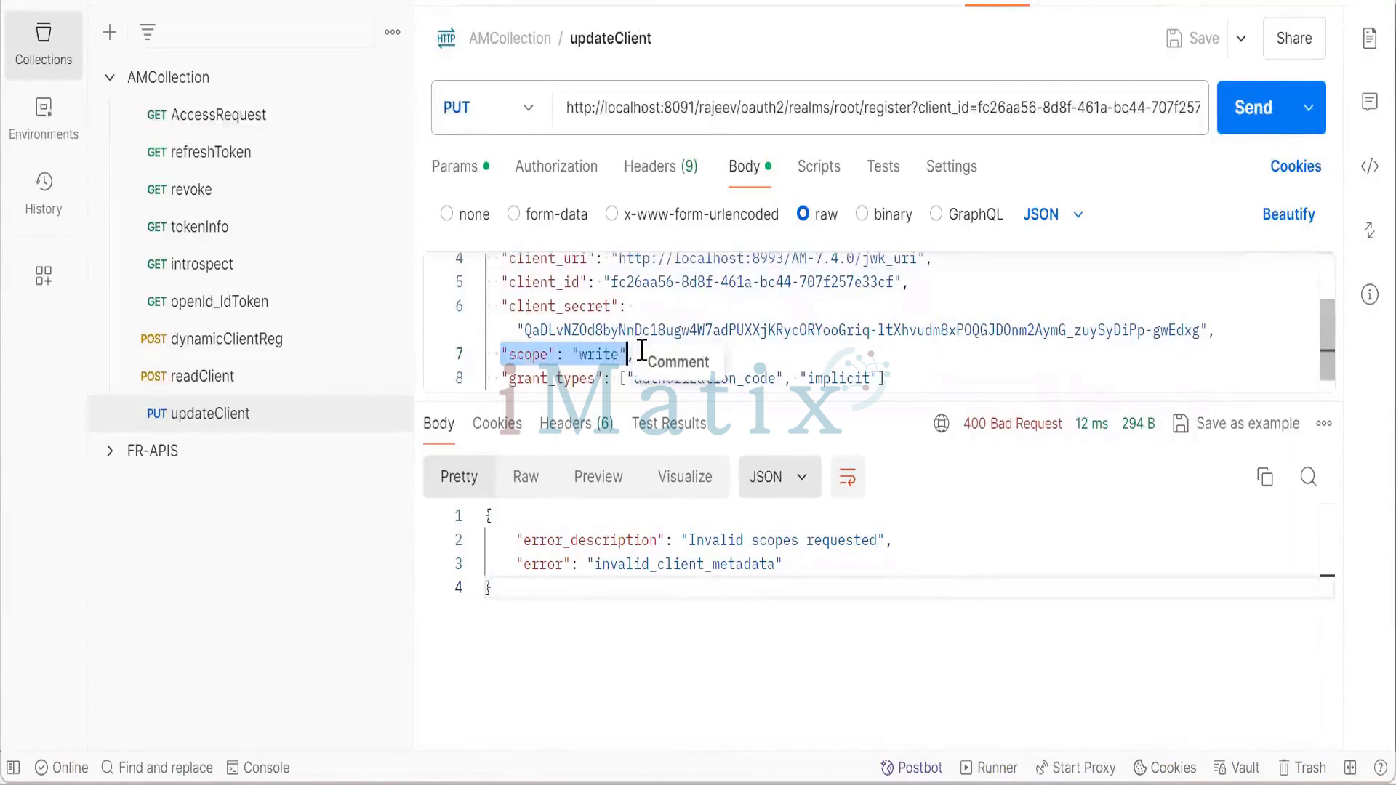
pyautogui.press('BackSpace')
pyautogui.press('Delete')
pyautogui.press('BackSpace')
pyautogui.press('BackSpace')
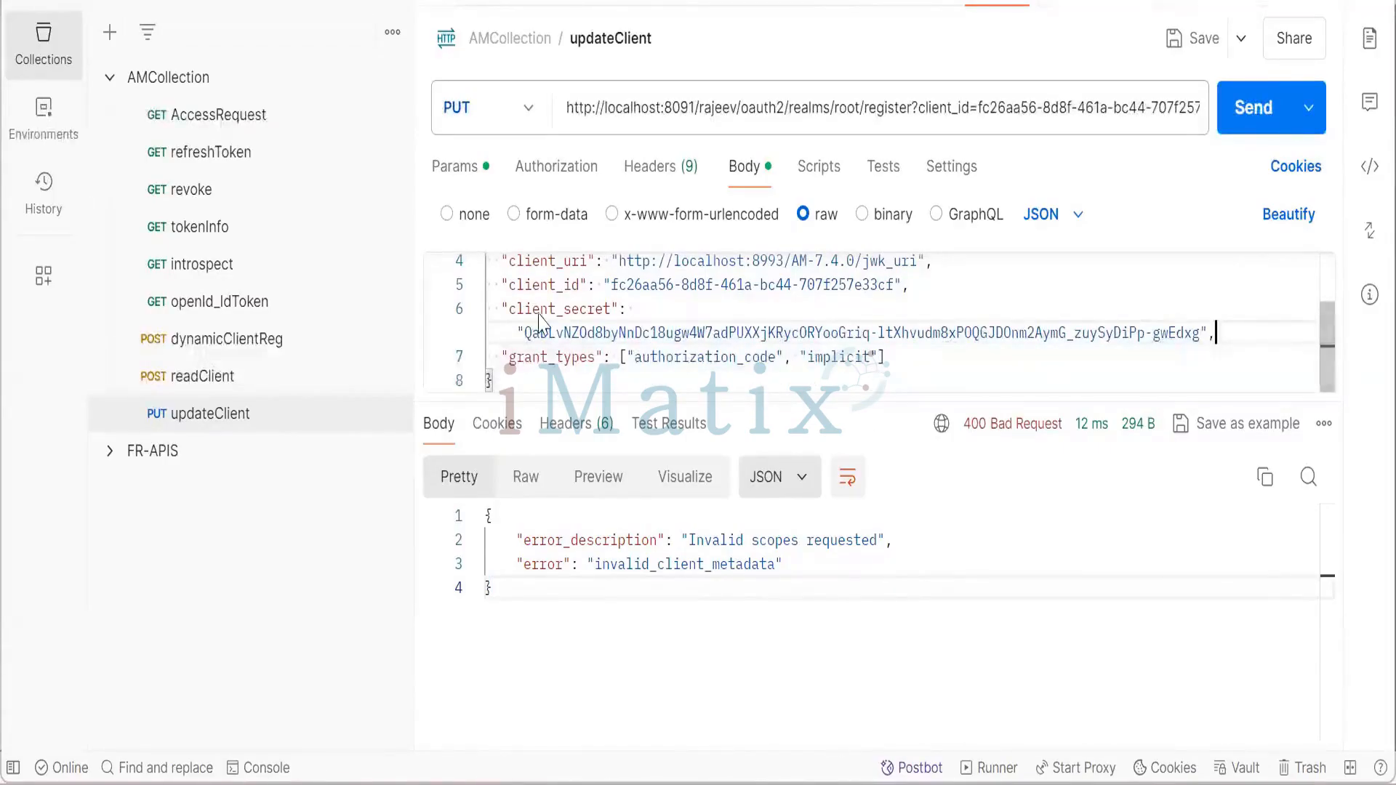
# Send the updateClient request without a scope and review the client metadata in the response body.
pyautogui.click(1222, 115)
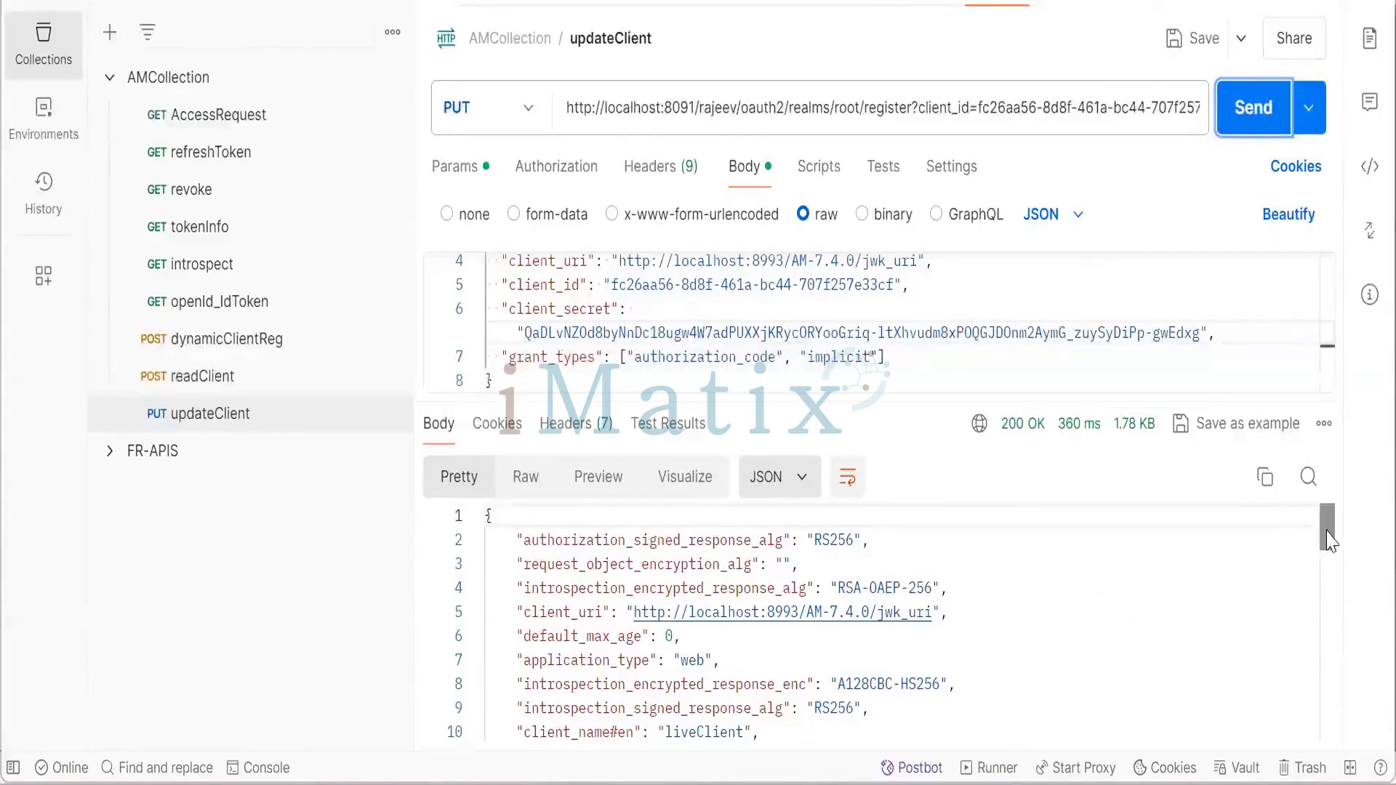
pyautogui.moveTo(1328, 541); pyautogui.dragTo(1325, 613)
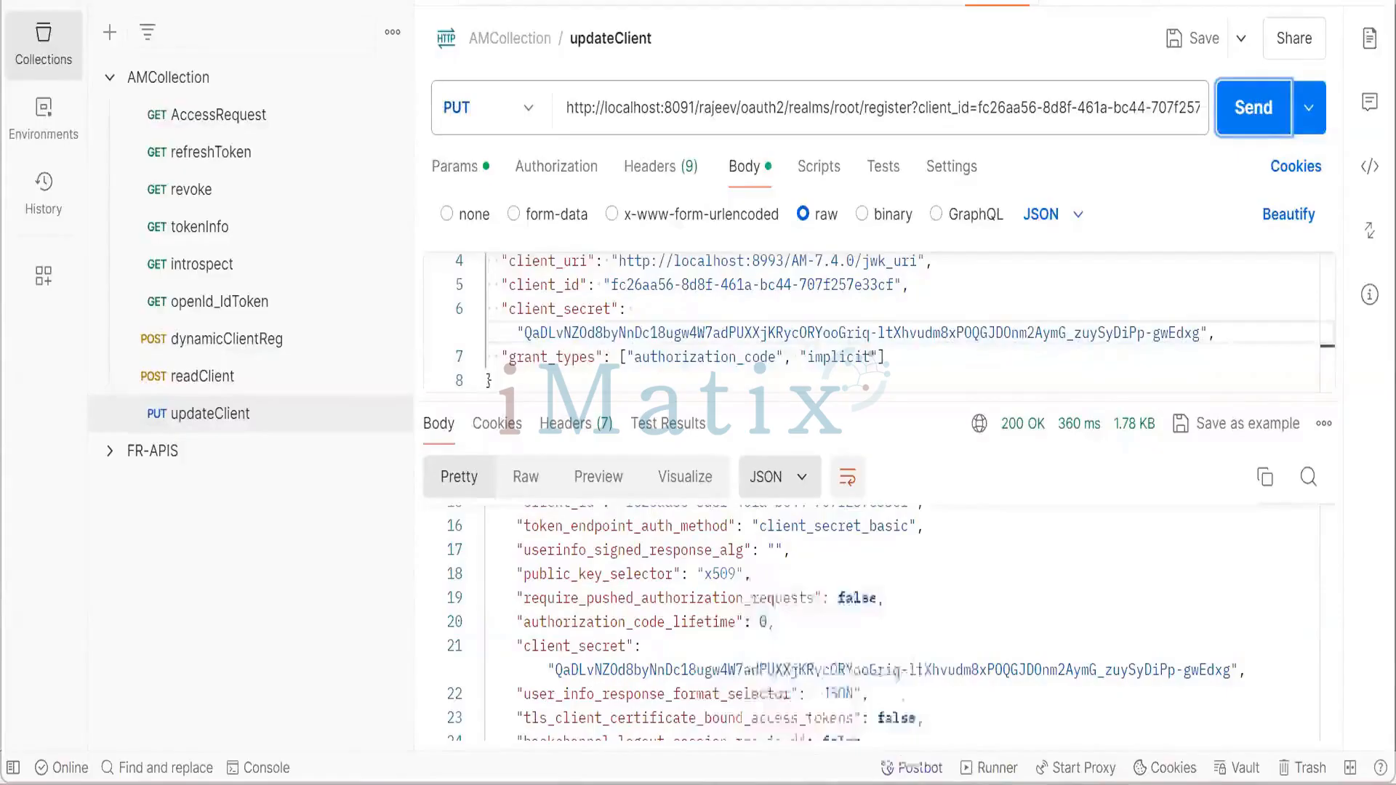
# Switch to the AM console, reload the OAuth 2.0 client, check Grant Types in its advanced settings, and return to Postman.
pyautogui.moveTo(811, 784)
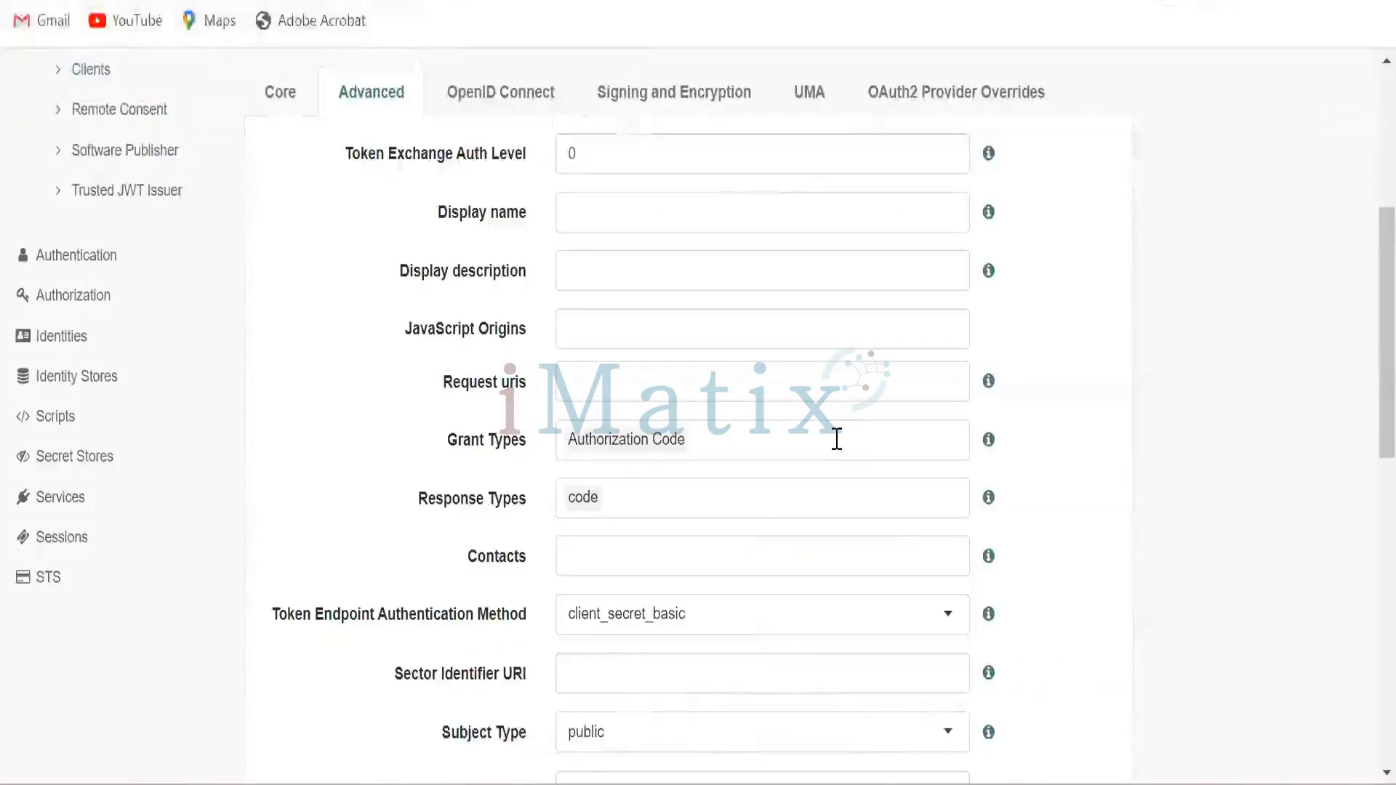
pyautogui.click(838, 439)
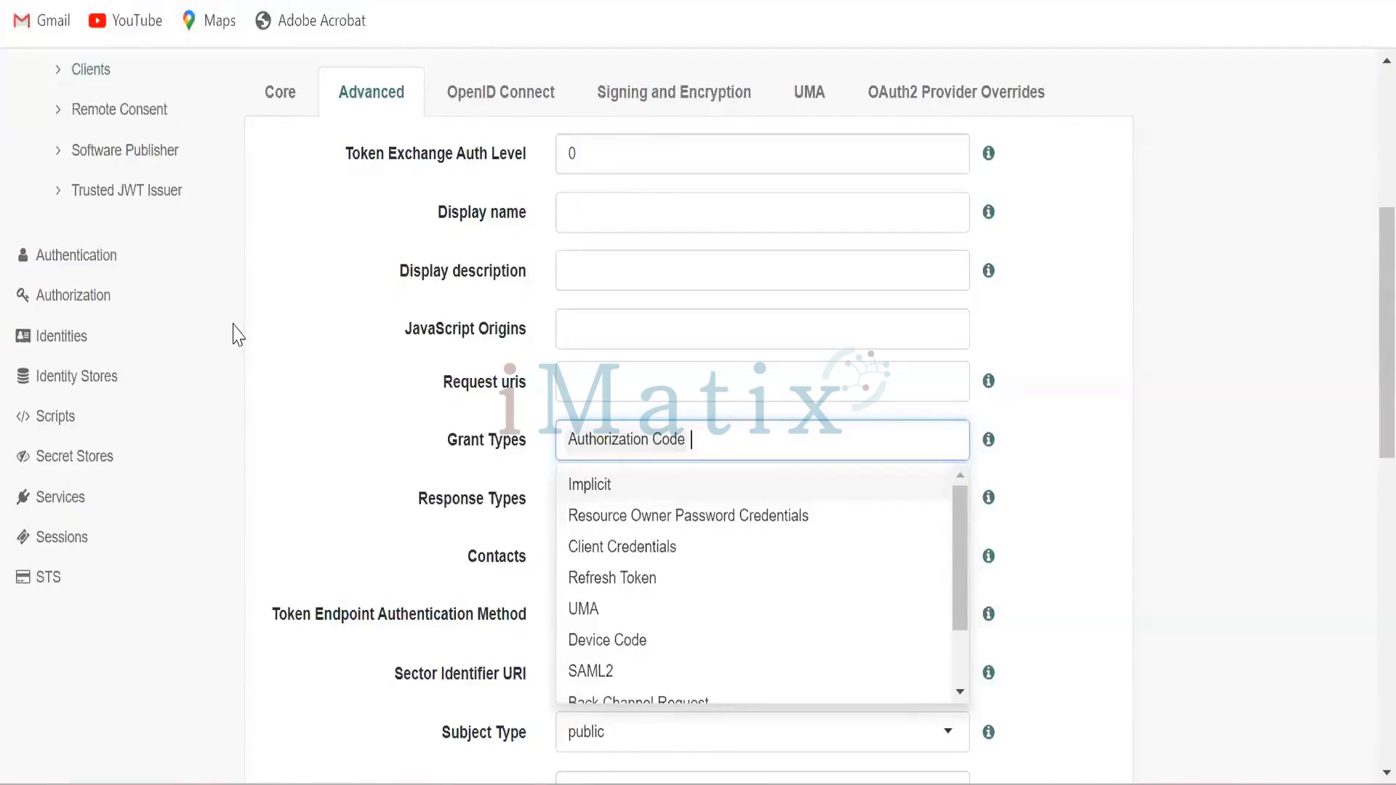
pyautogui.click(109, 0)
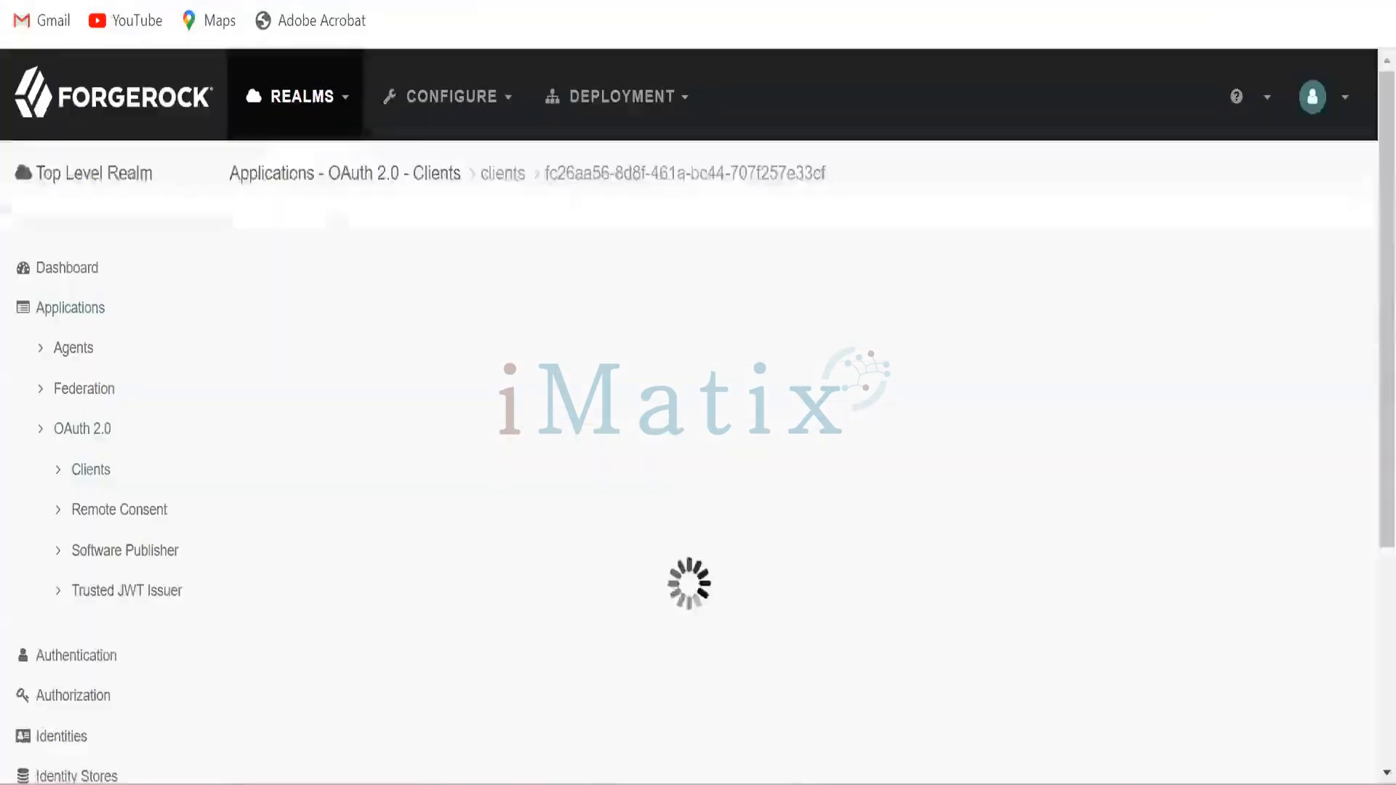
pyautogui.click(369, 492)
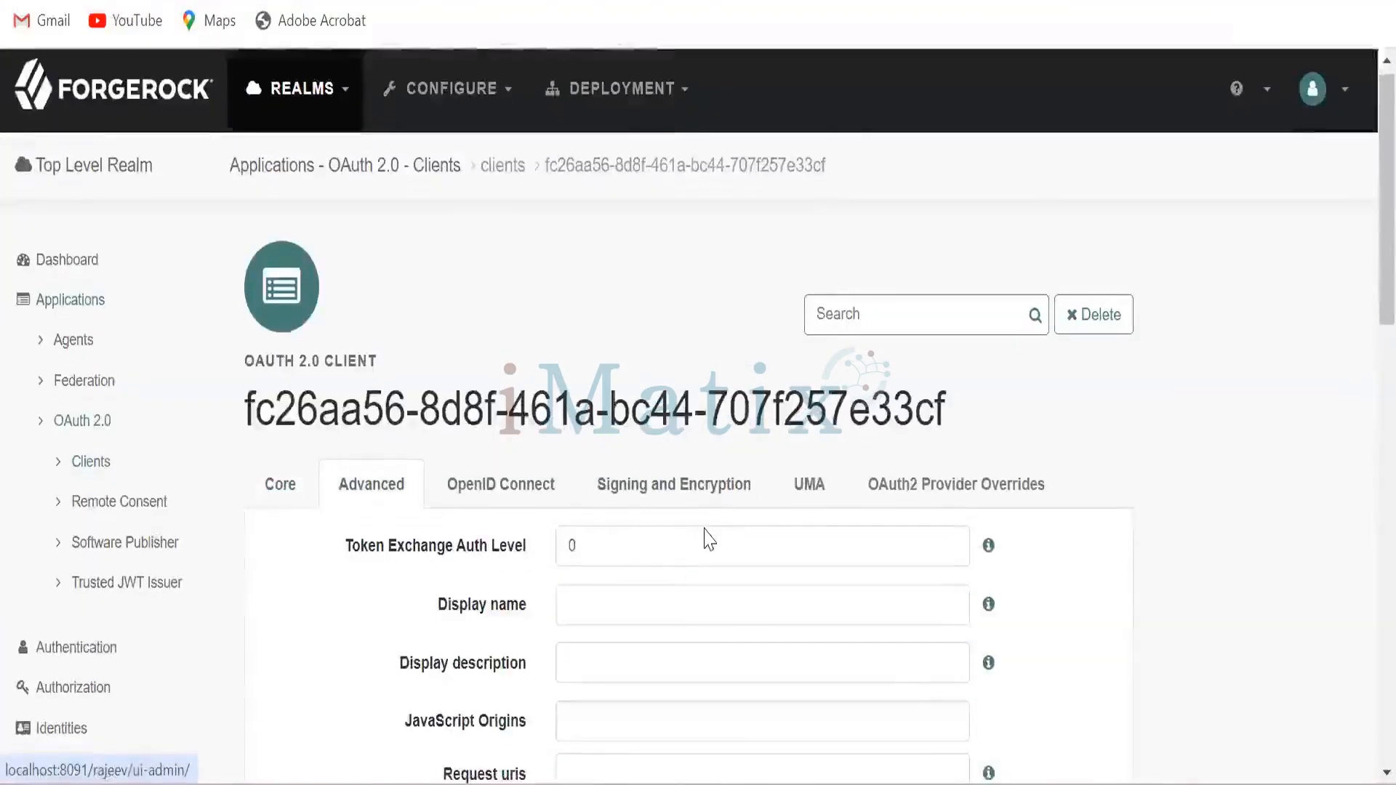
pyautogui.scroll(-4, 704, 536)
pyautogui.scroll(-2, 705, 525)
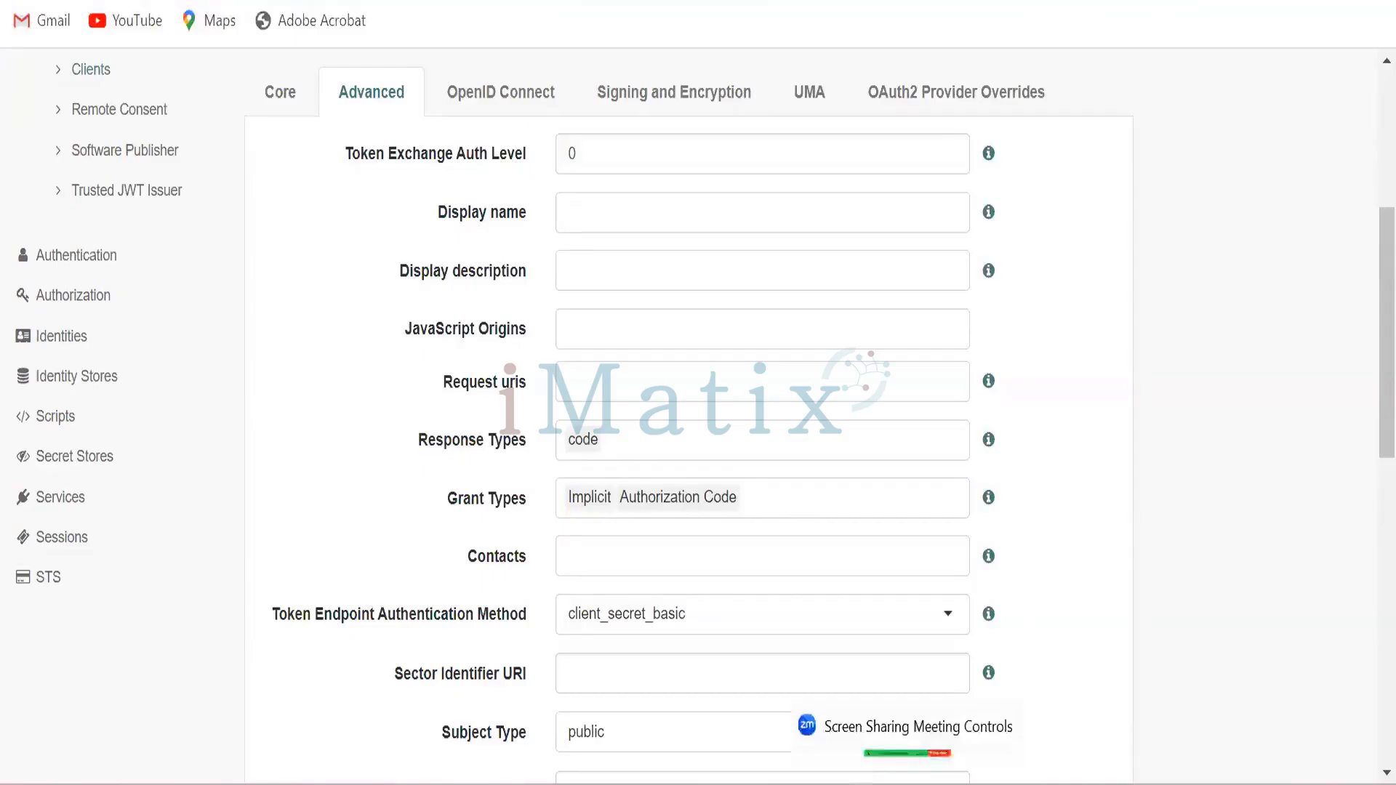
pyautogui.click(858, 784)
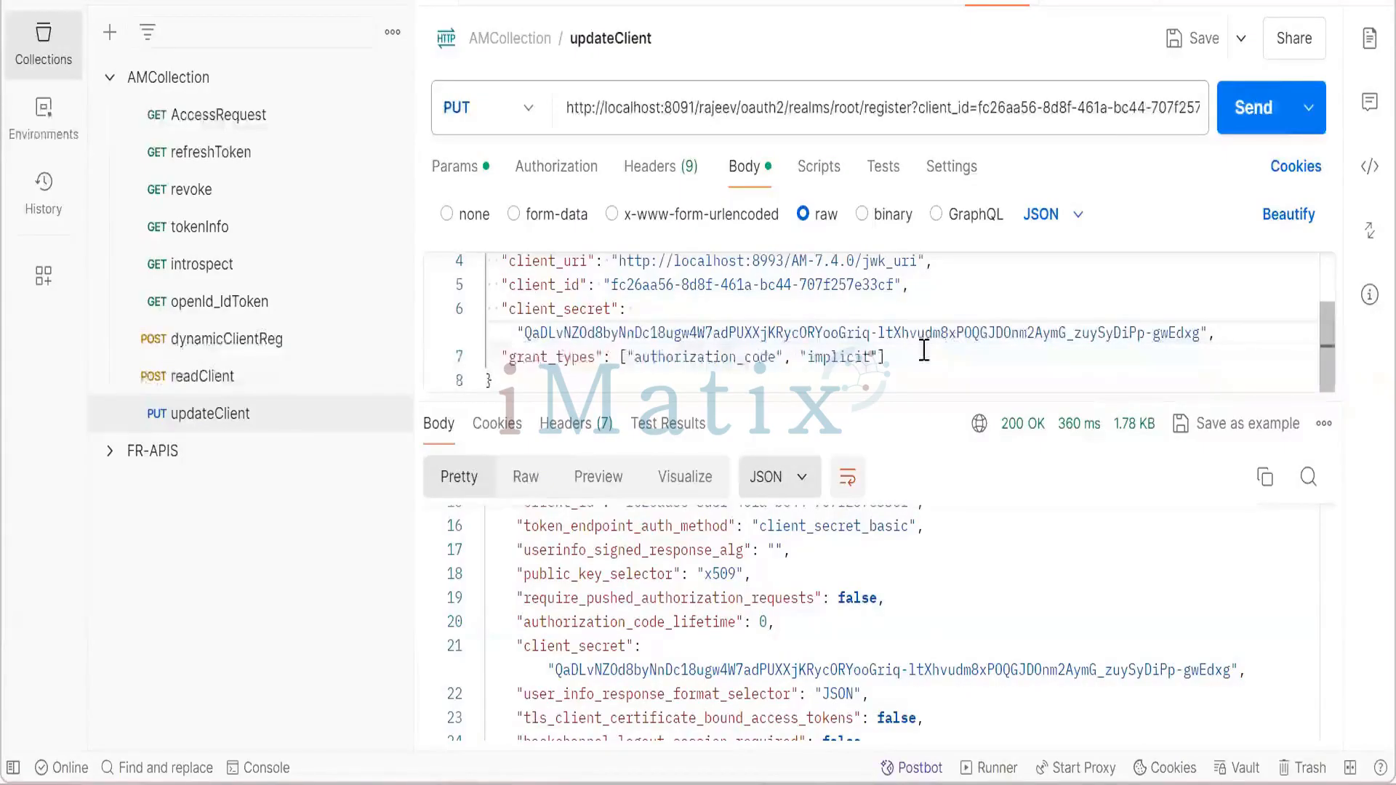
# Inspect the full client_id in the updateClient URL, review the saved registration response in Notepad++, and return to Postman.
pyautogui.click(1086, 105)
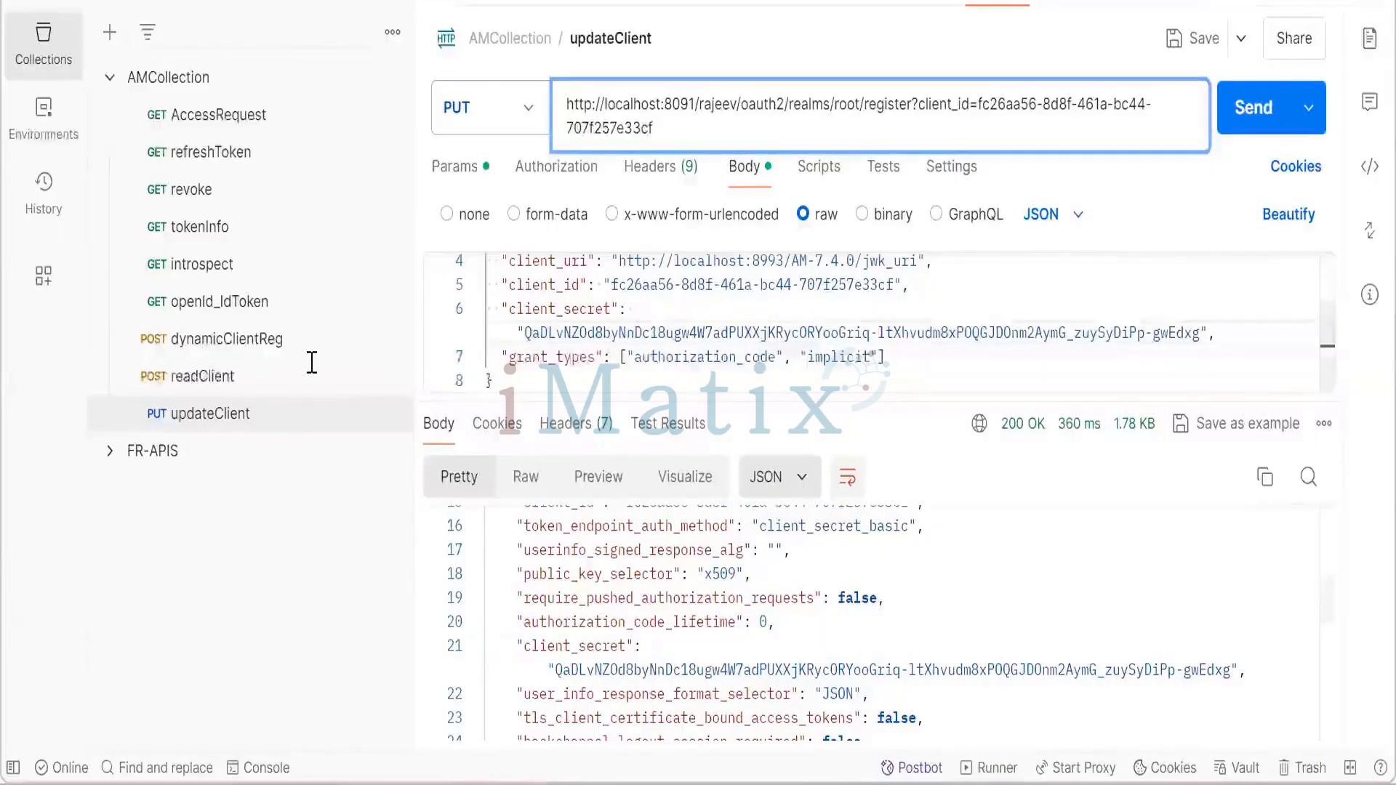
pyautogui.hotkey('alt', 'Tab')
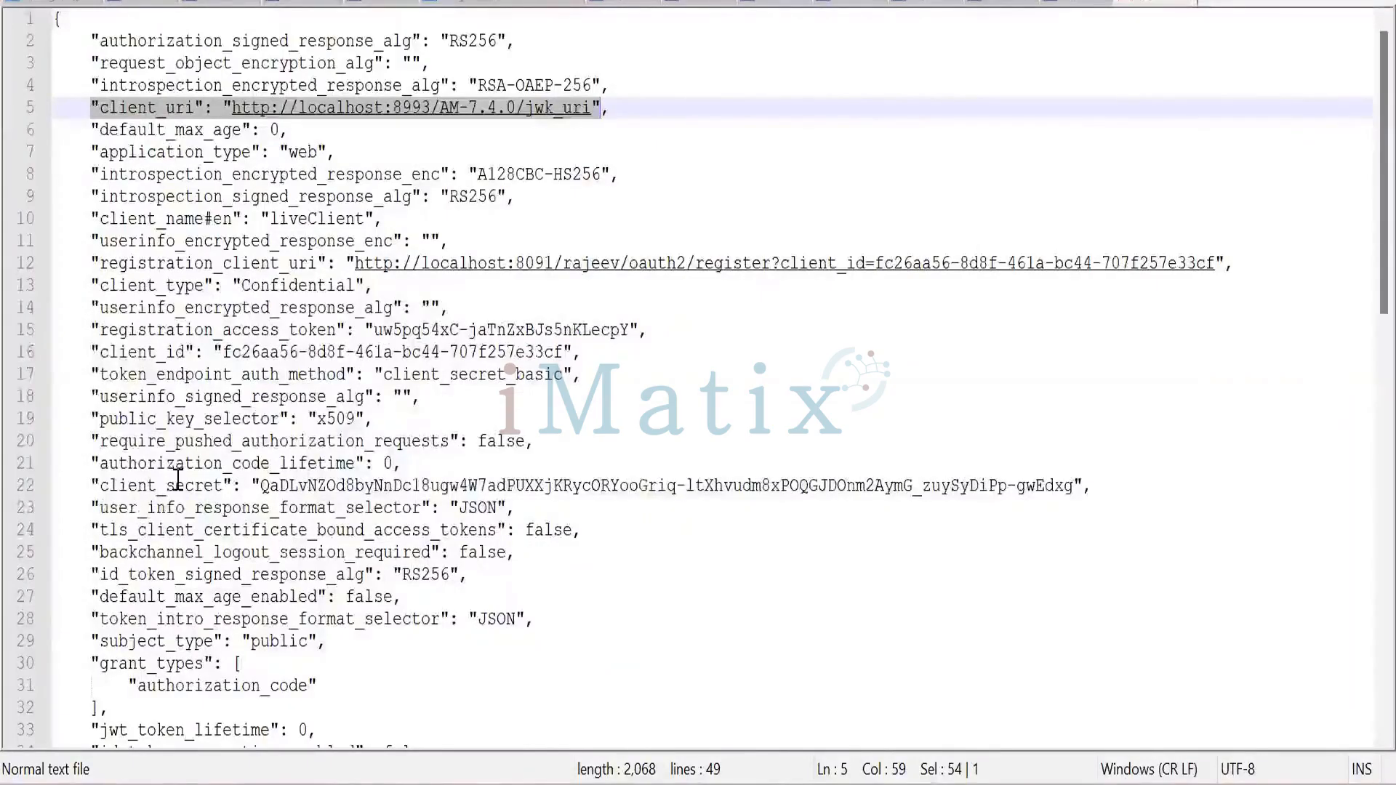
pyautogui.scroll(-5, 178, 480)
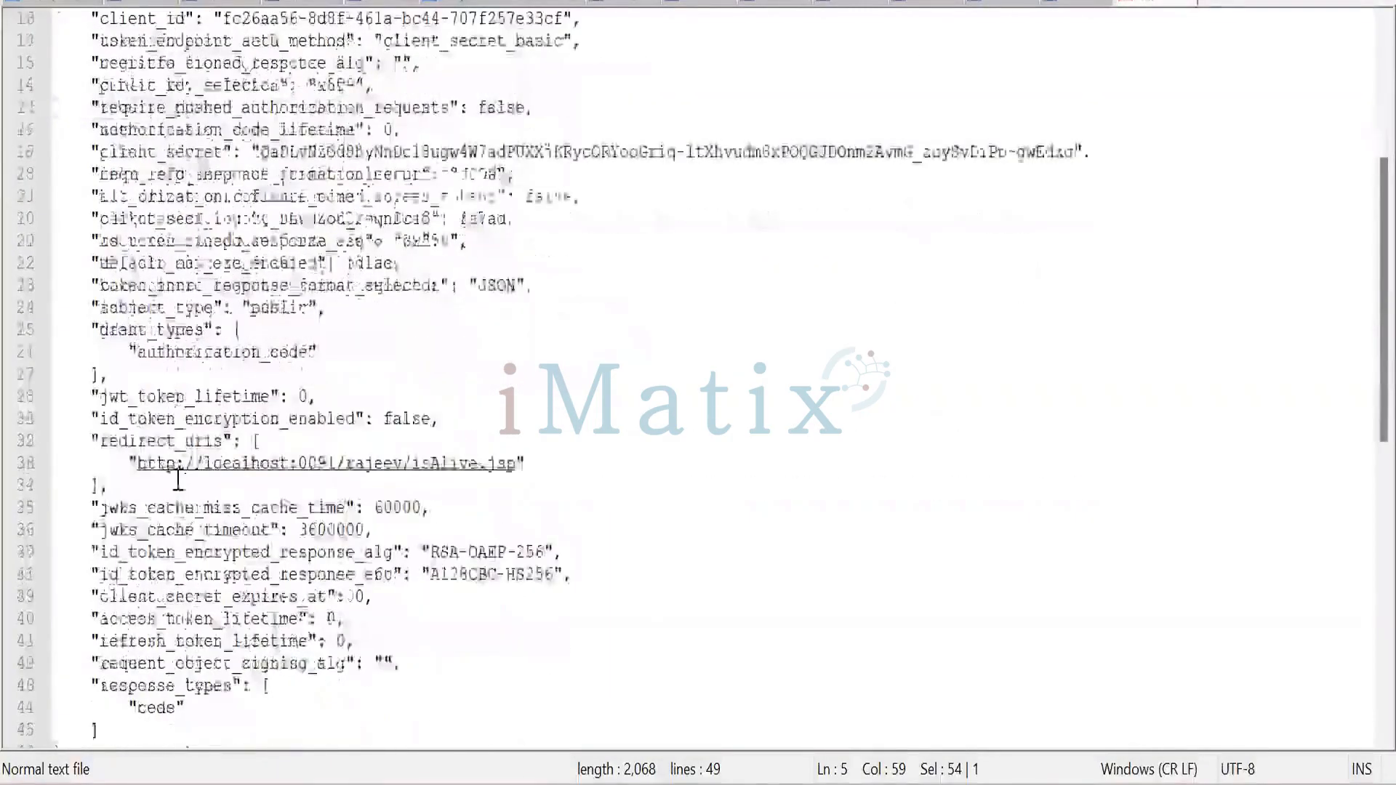
pyautogui.scroll(-1, 255, 484)
pyautogui.scroll(1, 266, 486)
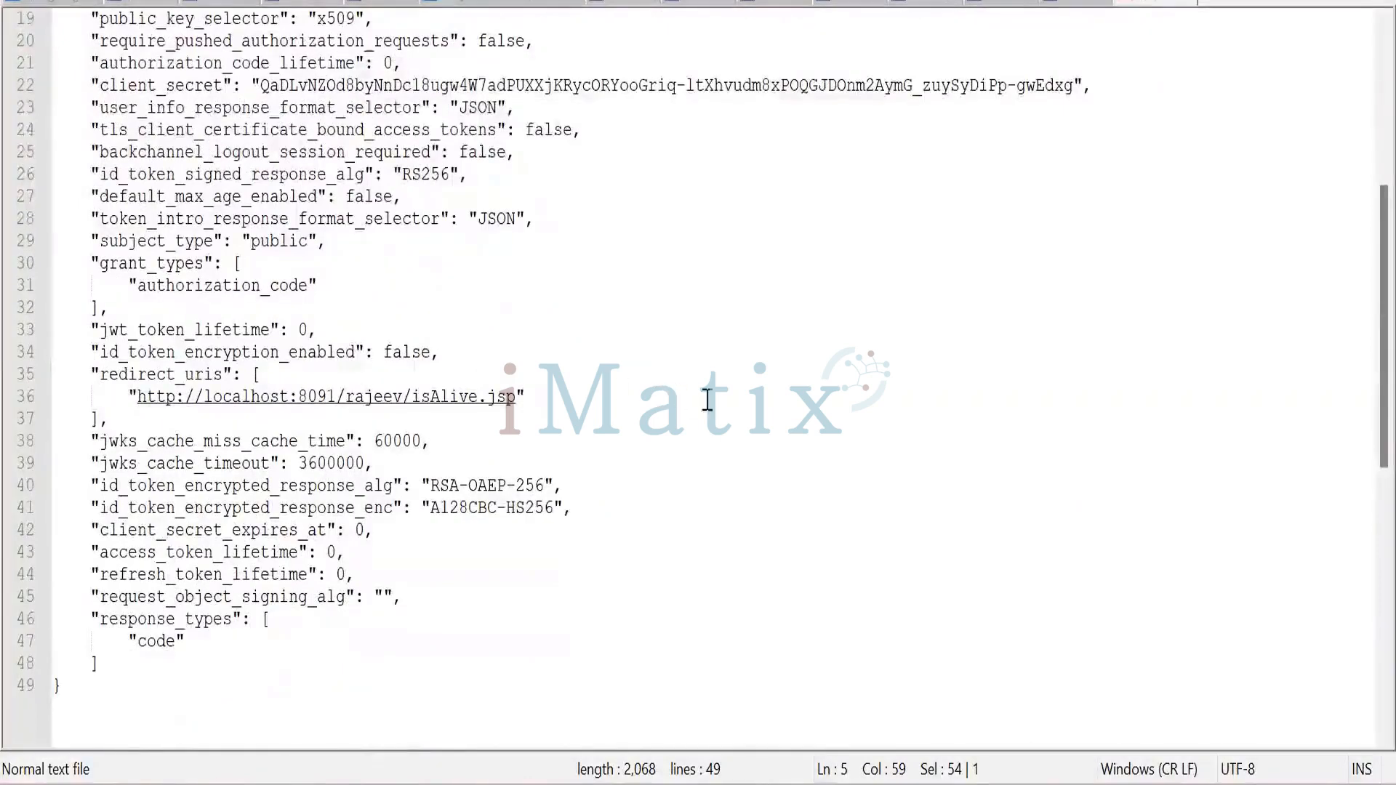
pyautogui.scroll(4, 708, 400)
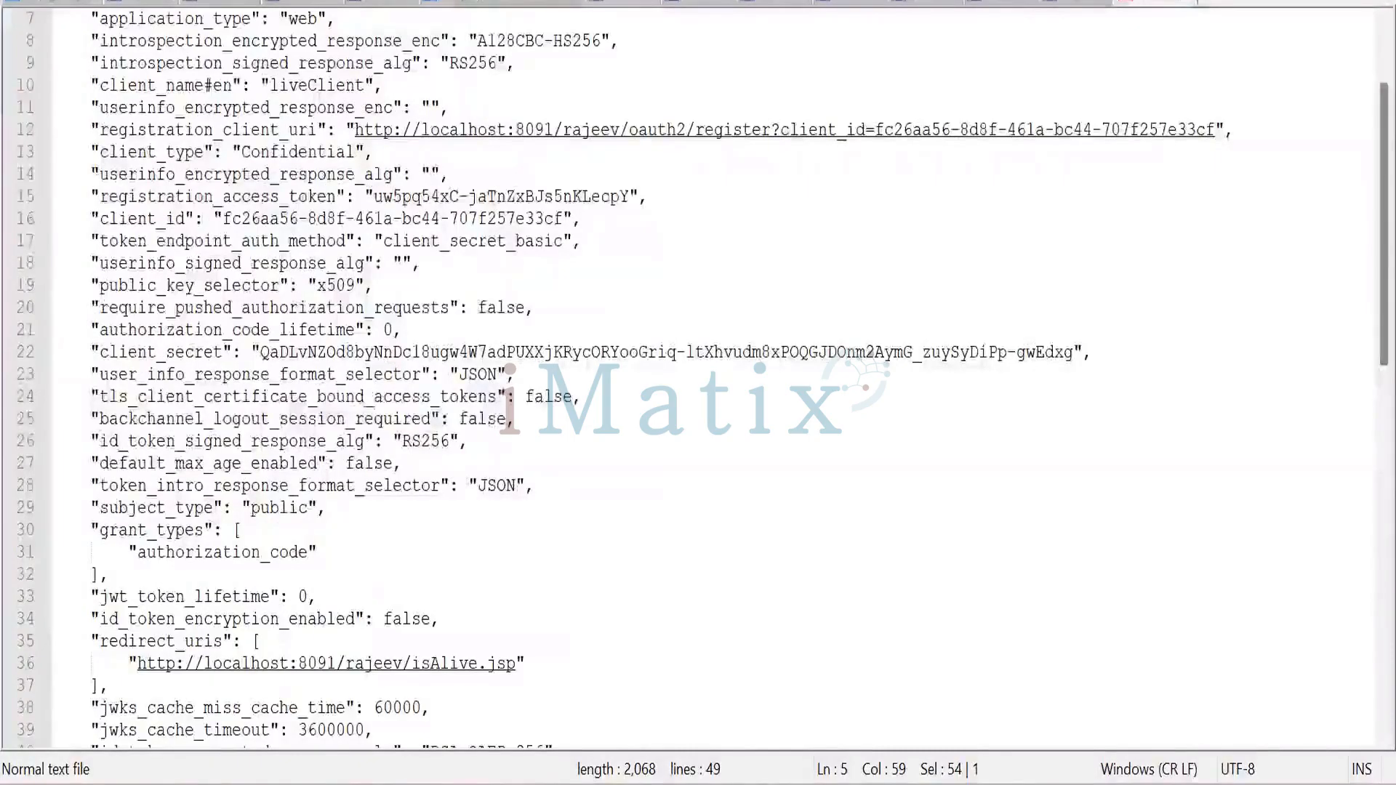
pyautogui.hotkey('alt', 'Tab')
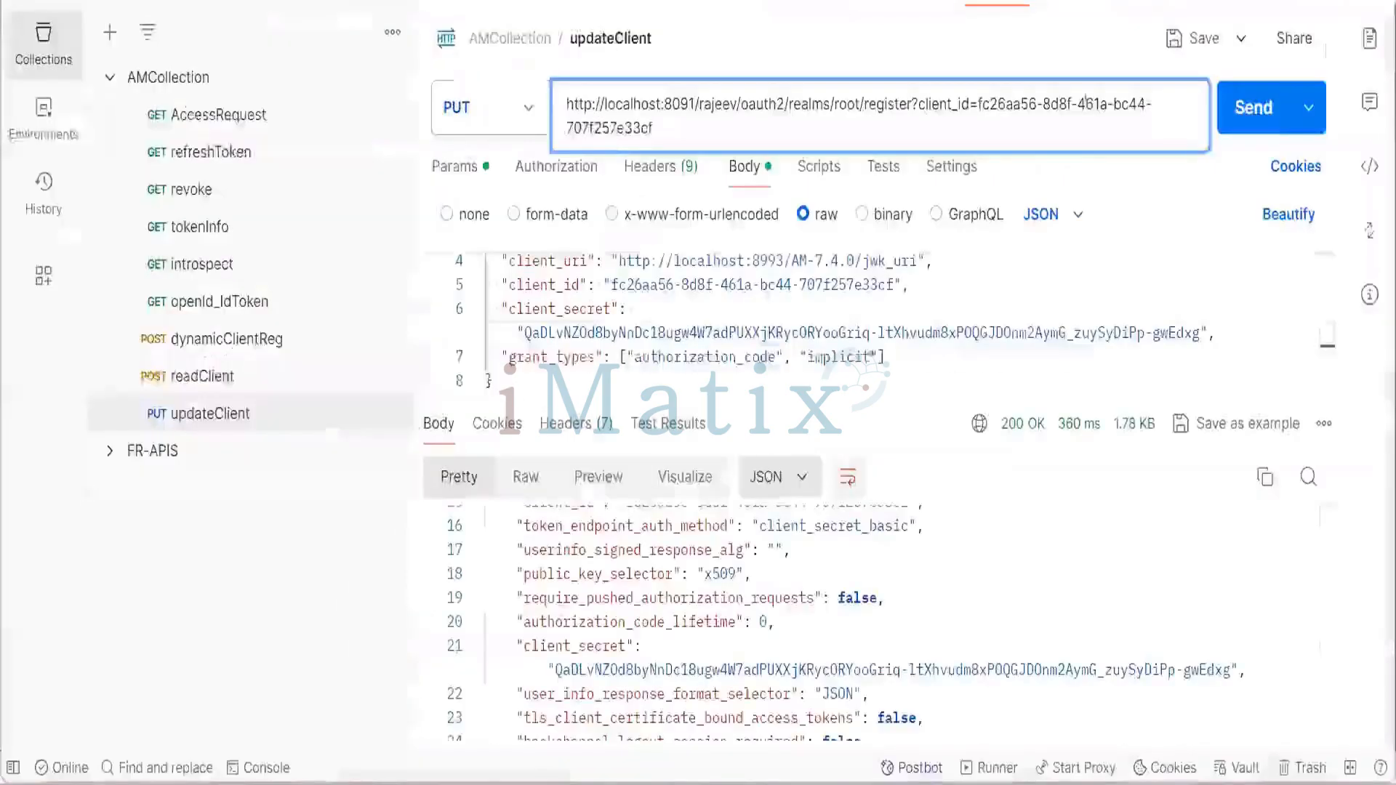
# Open the readClient request and review the client metadata in its response body.
pyautogui.click(231, 392)
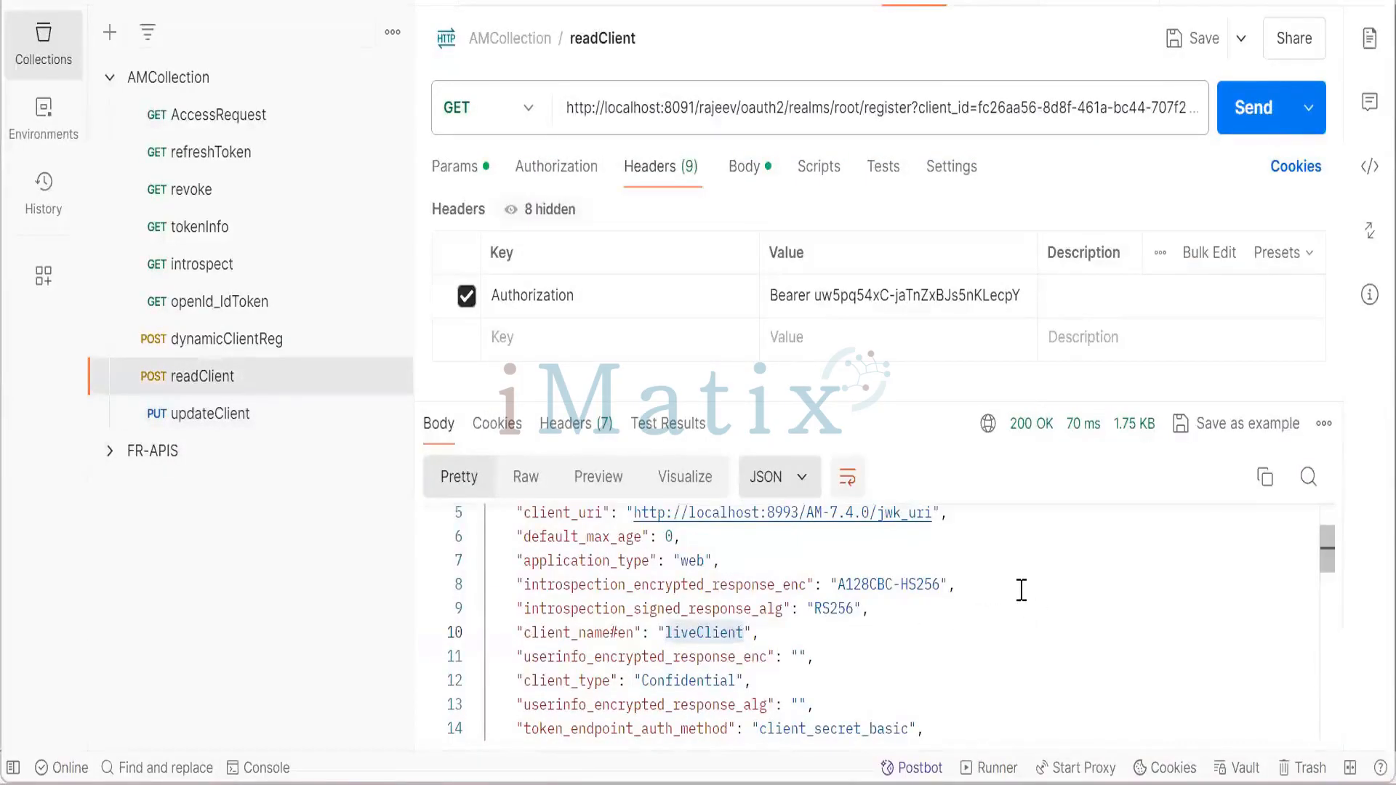
pyautogui.click(594, 585)
pyautogui.scroll(-8, 688, 597)
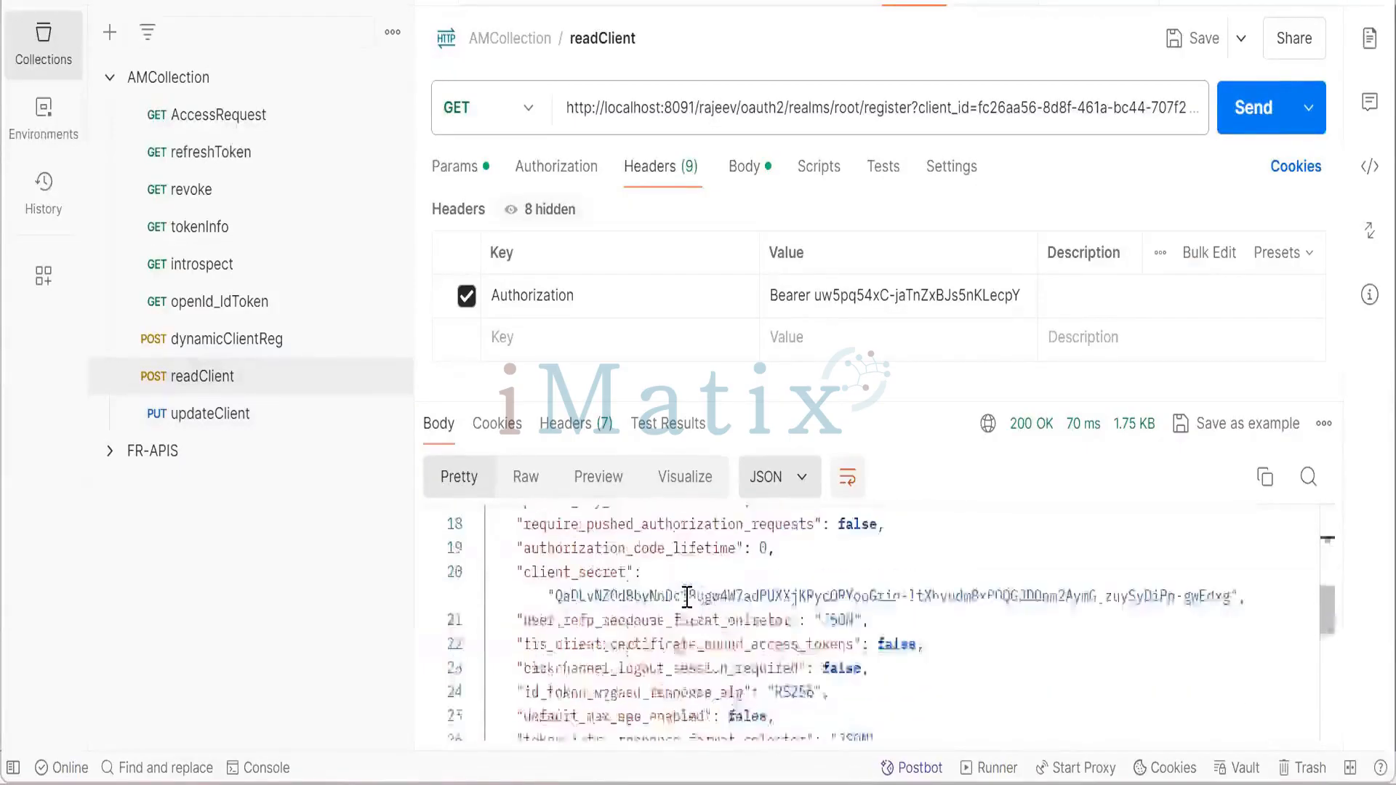
pyautogui.scroll(-5, 688, 598)
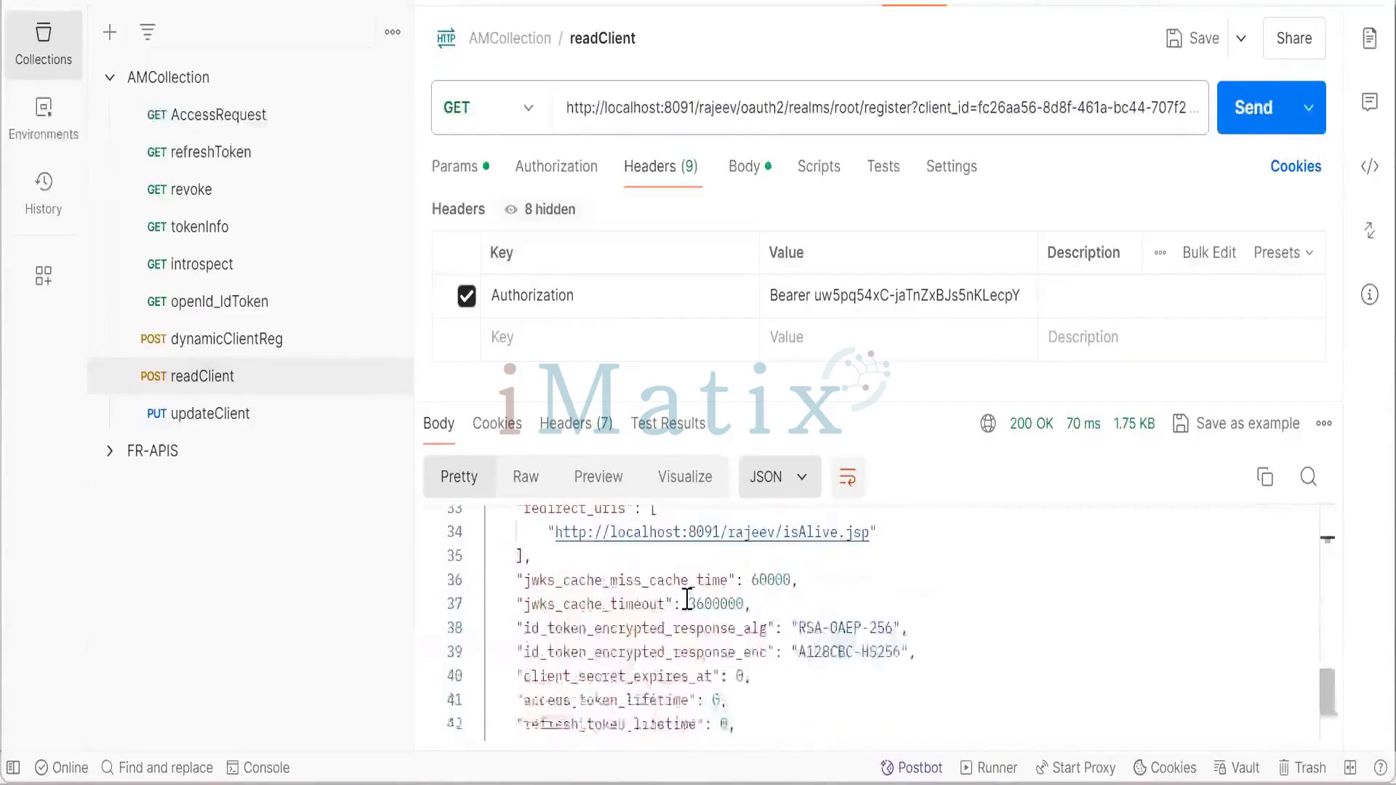
pyautogui.scroll(12, 688, 598)
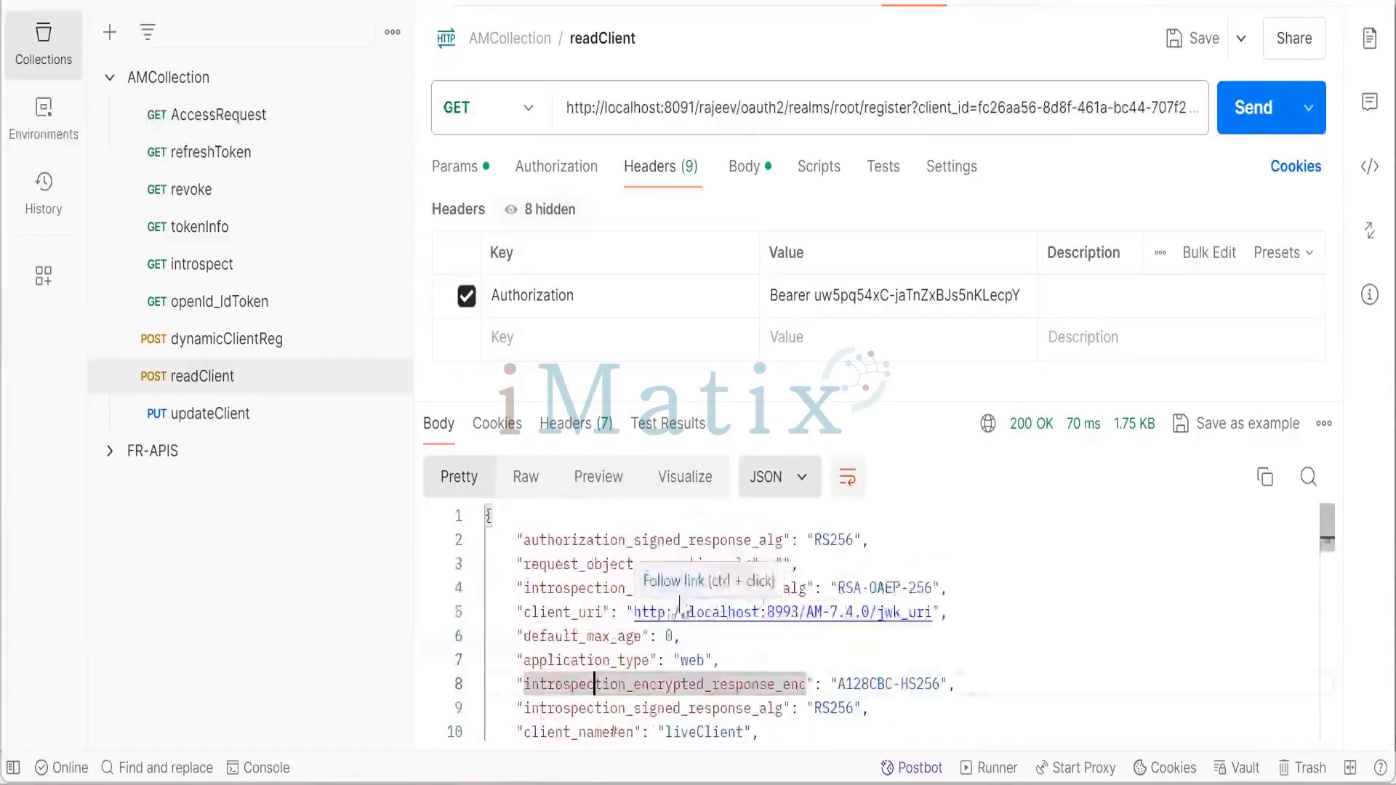
pyautogui.click(882, 538)
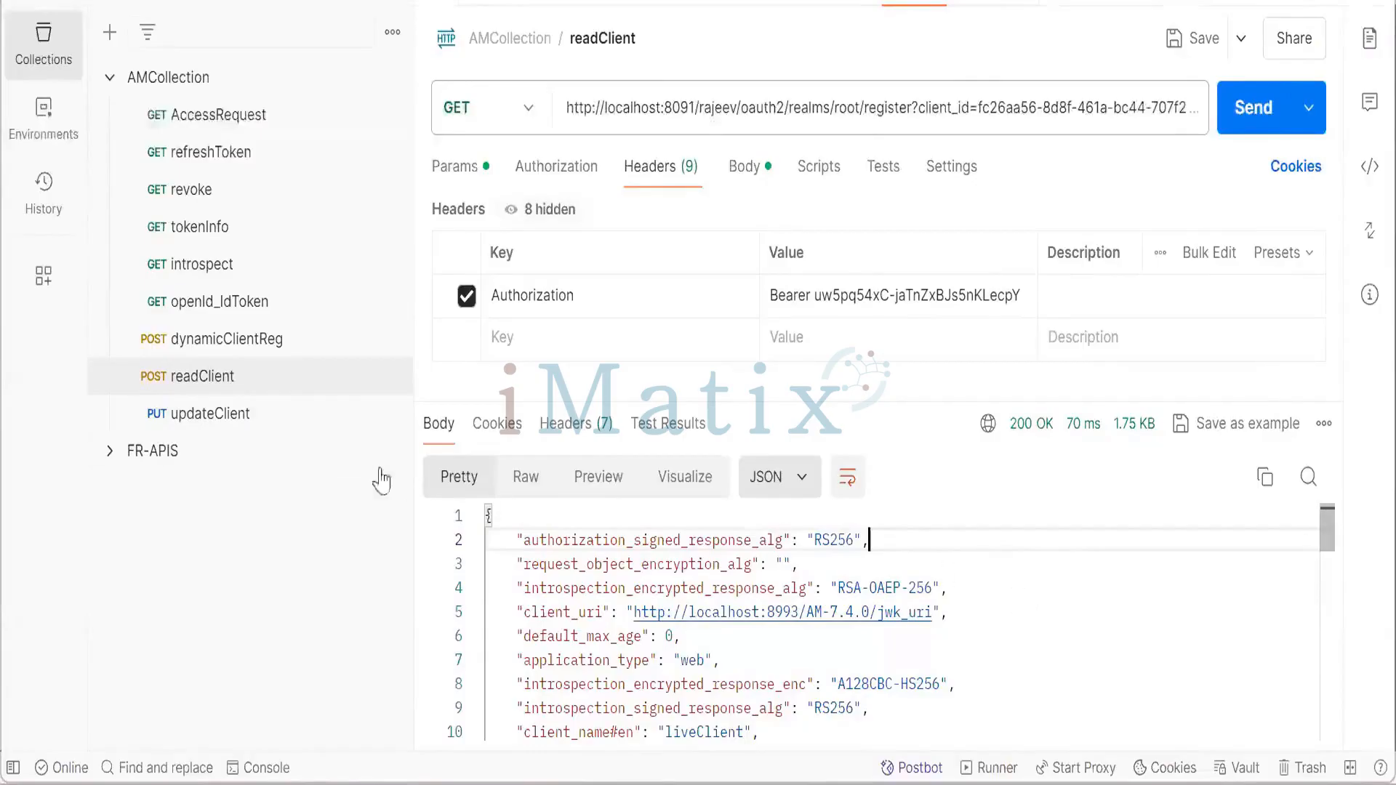
# Duplicate the updateClient request in AMCollection and rename the copy deleteClient.
pyautogui.click(249, 419)
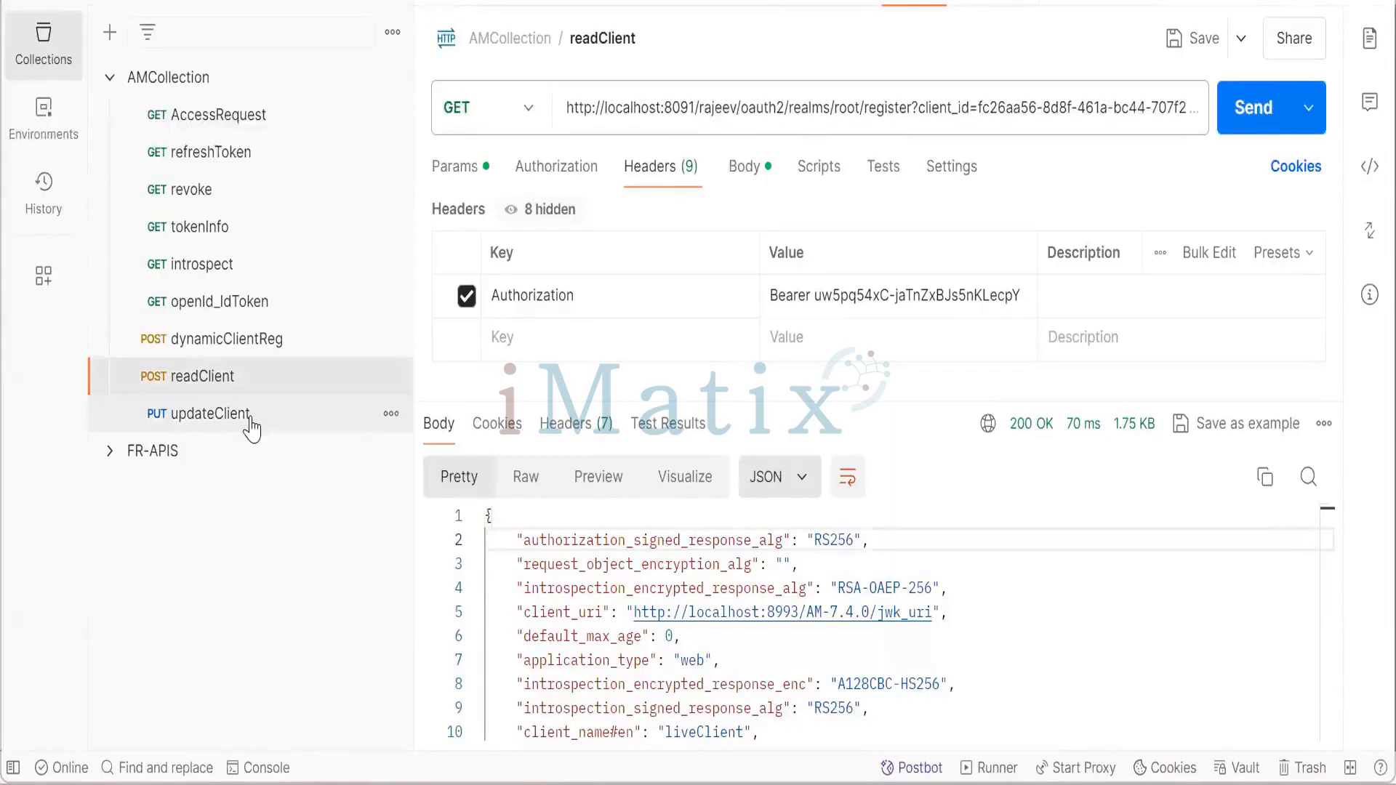
pyautogui.click(391, 415)
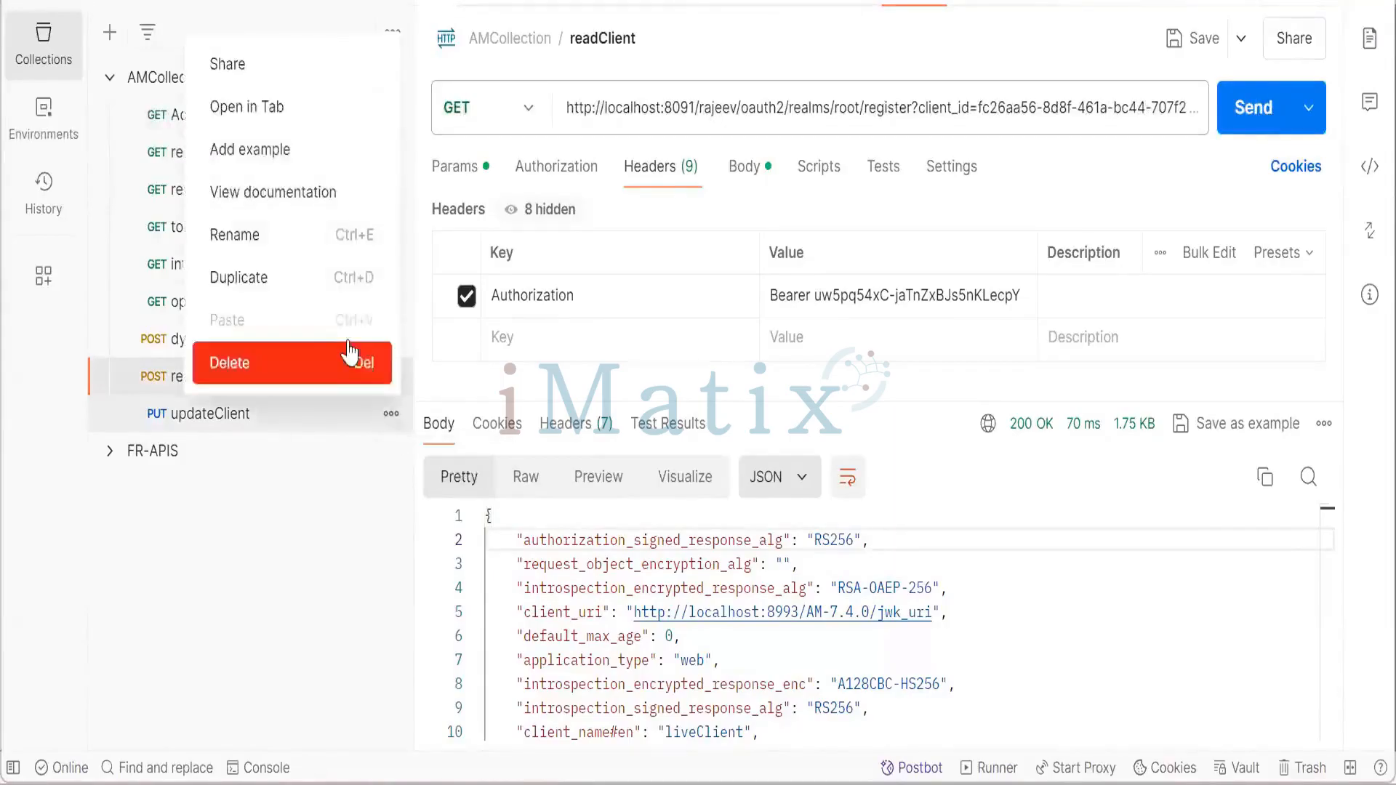
pyautogui.click(275, 289)
pyautogui.click(305, 452)
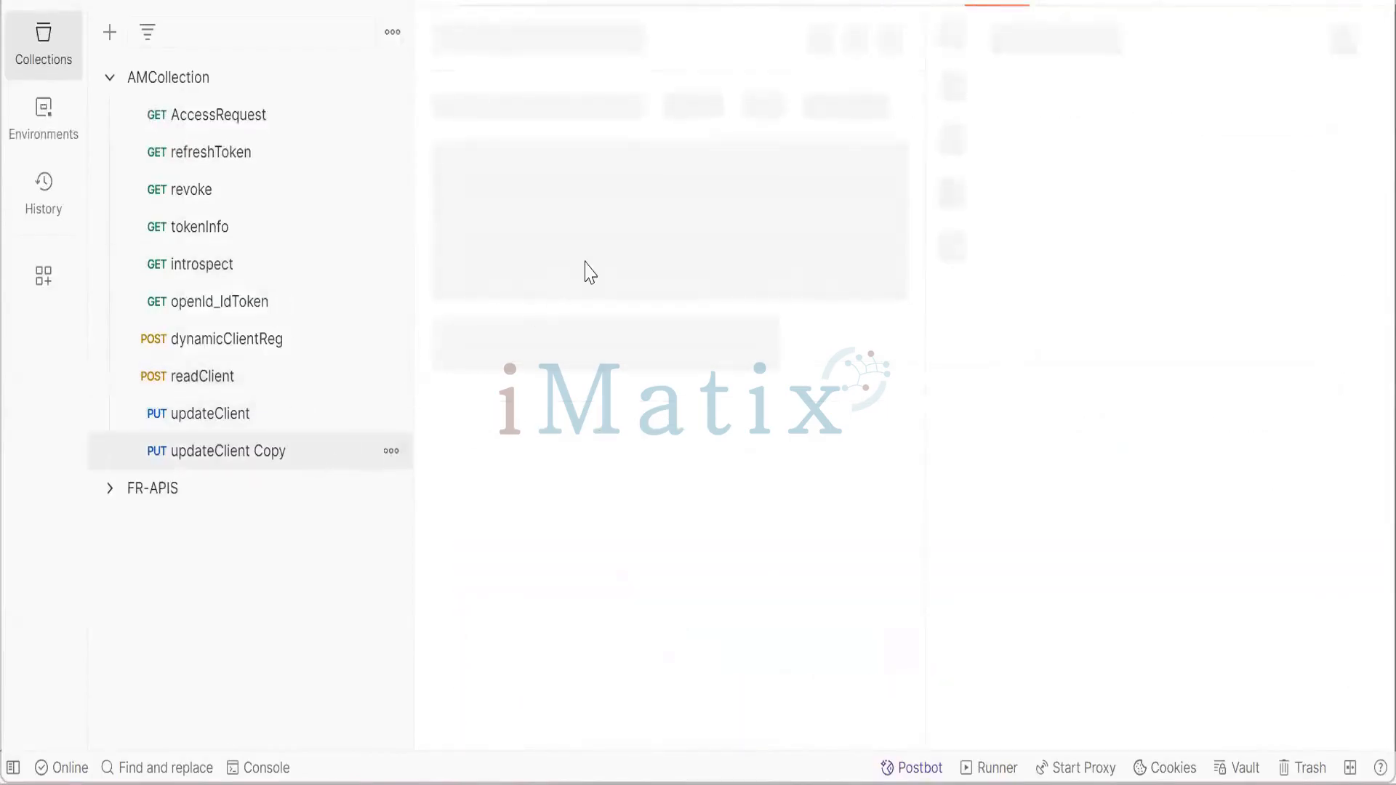
pyautogui.click(629, 40)
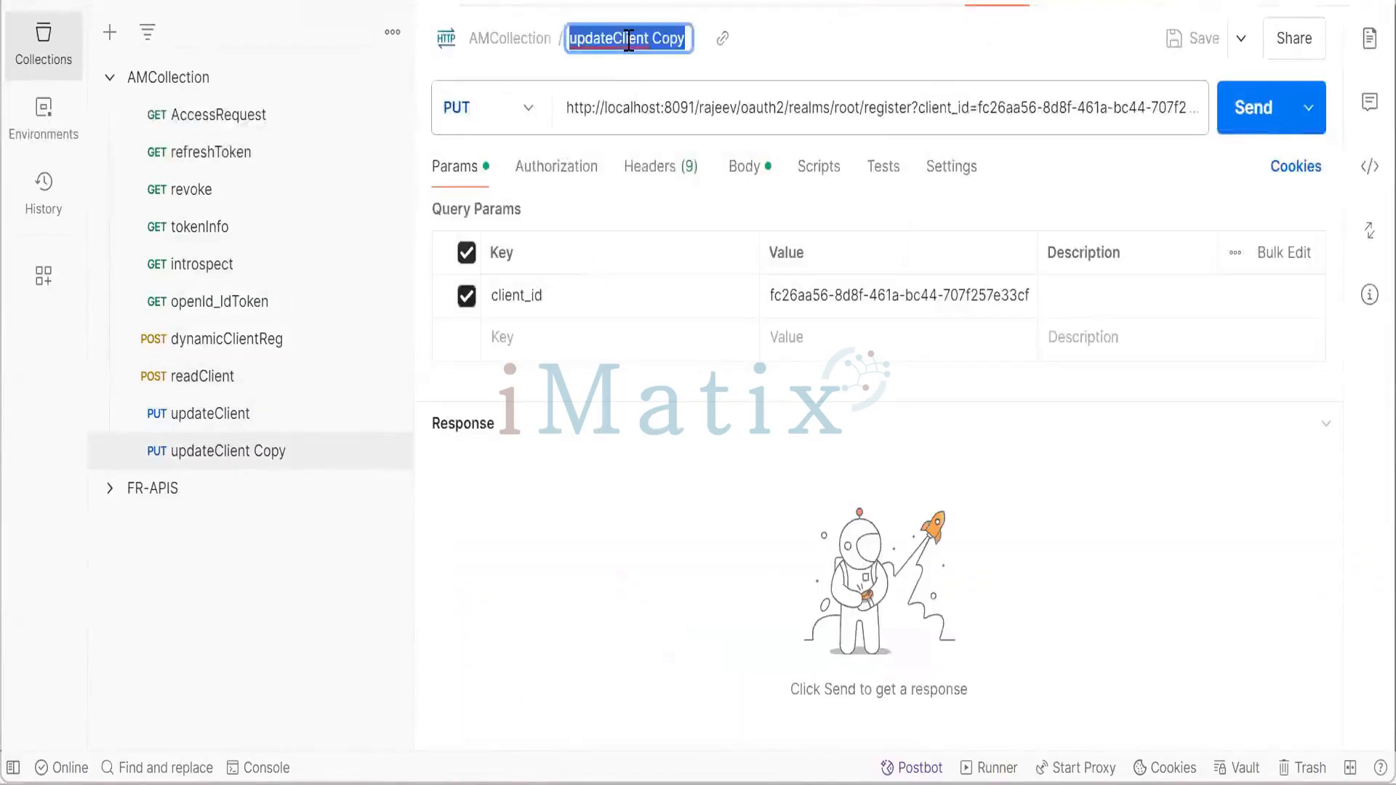
pyautogui.press('BackSpace')
pyautogui.write('del')
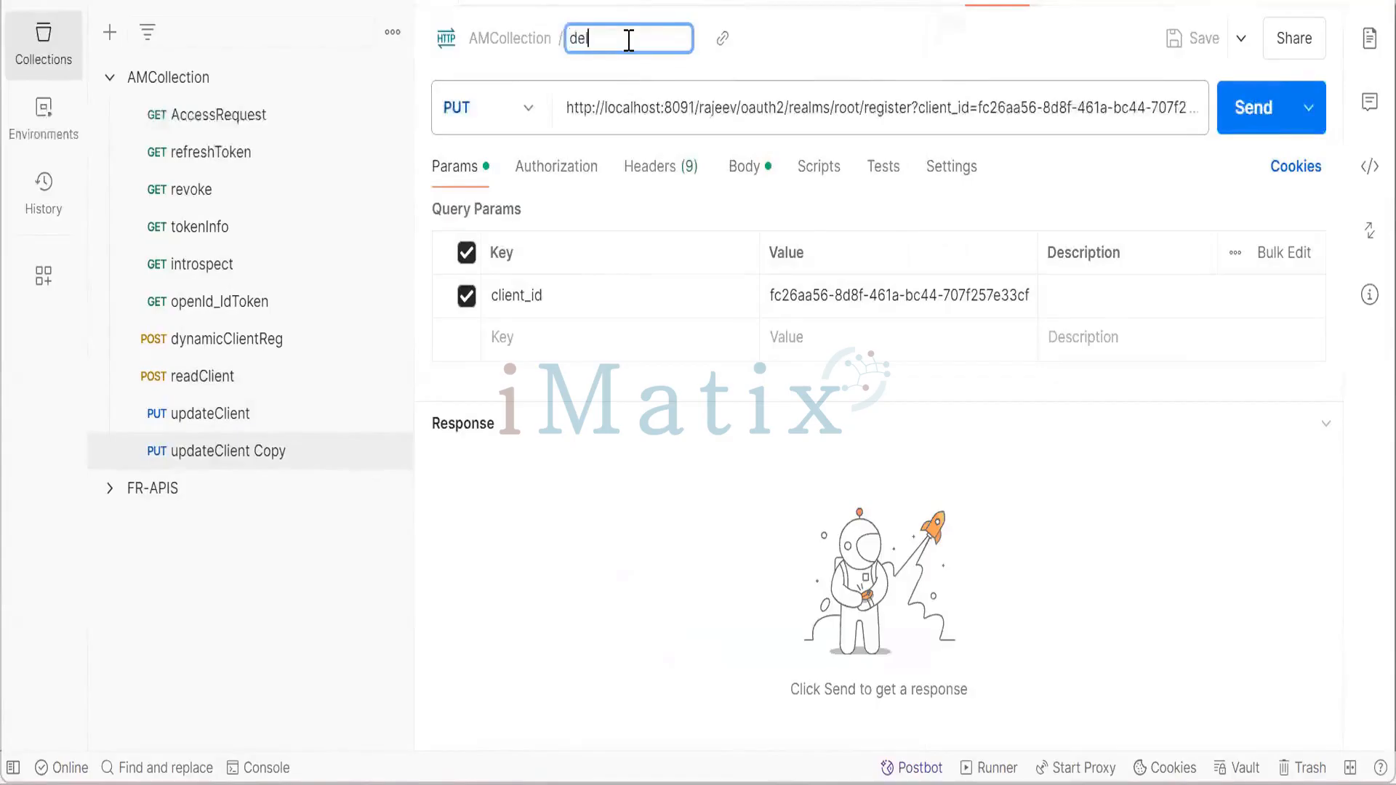
pyautogui.write('eteClient')
pyautogui.click(770, 40)
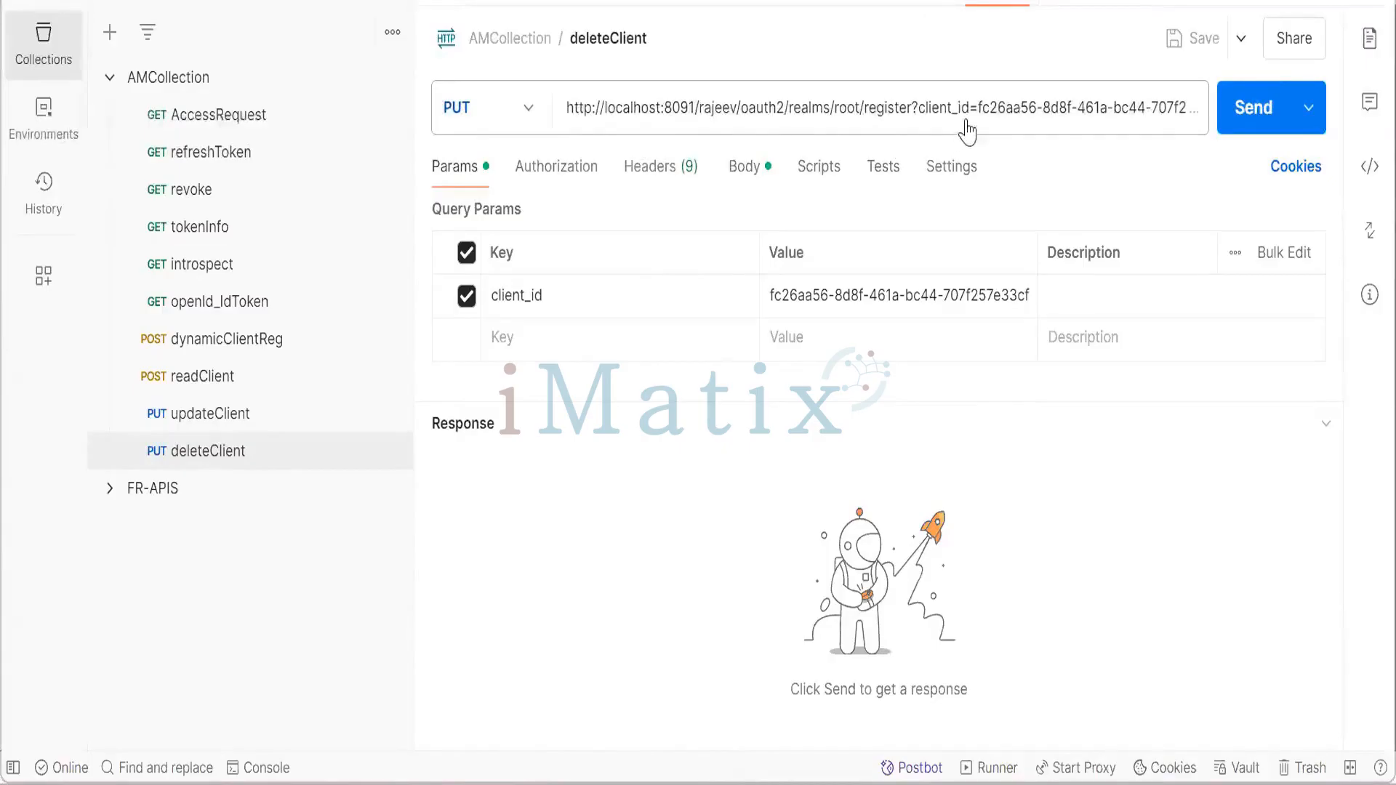
# Set the authorization type of the deleteClient request to Basic Auth.
pyautogui.click(586, 186)
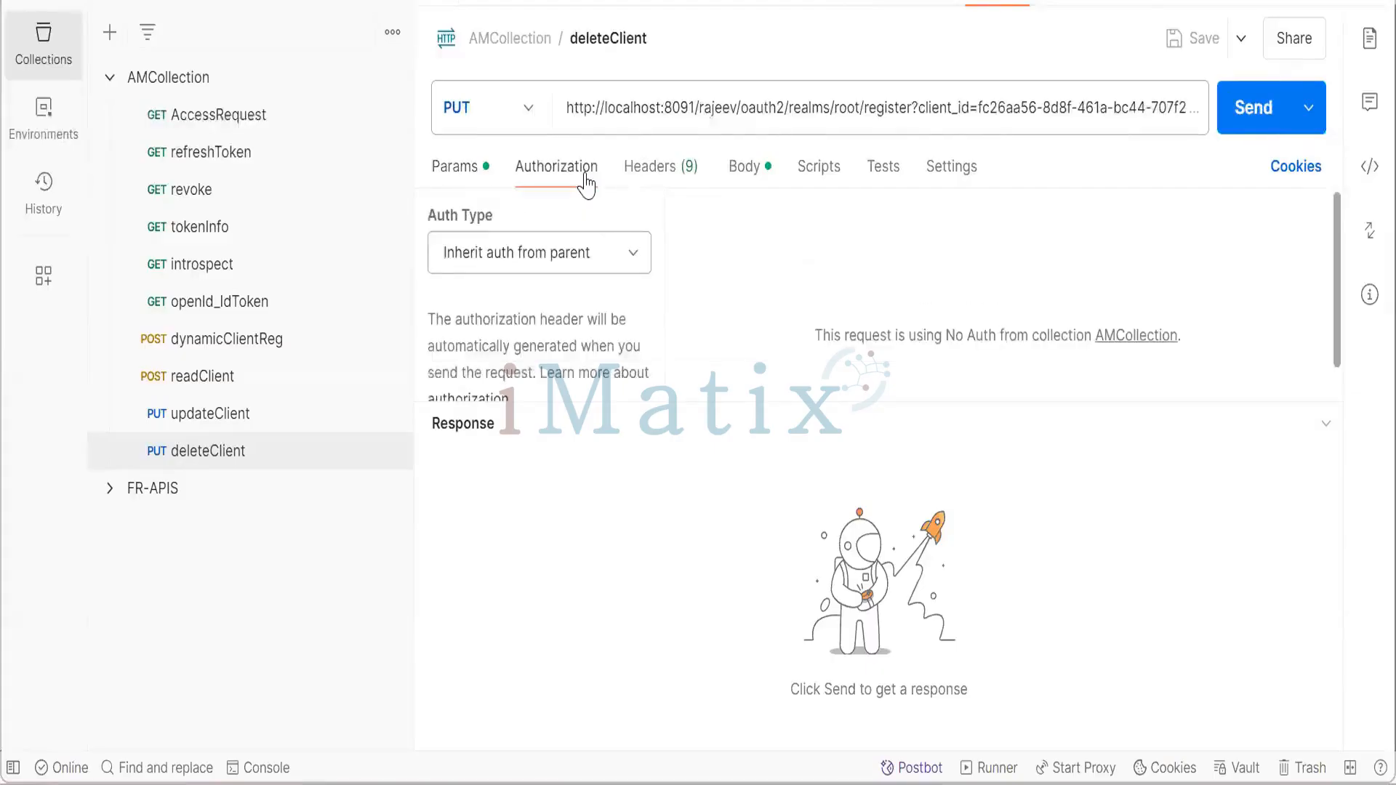
pyautogui.click(633, 253)
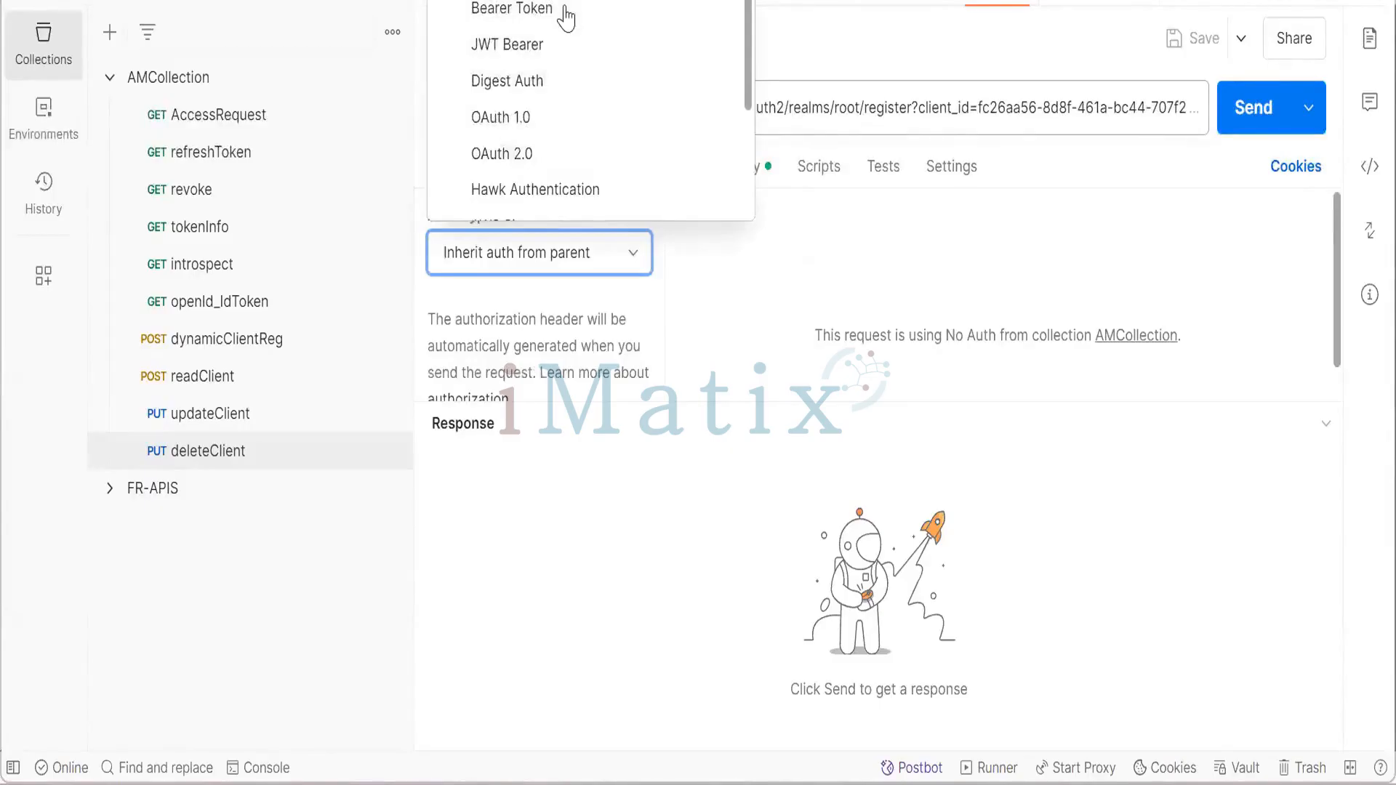
pyautogui.click(547, 3)
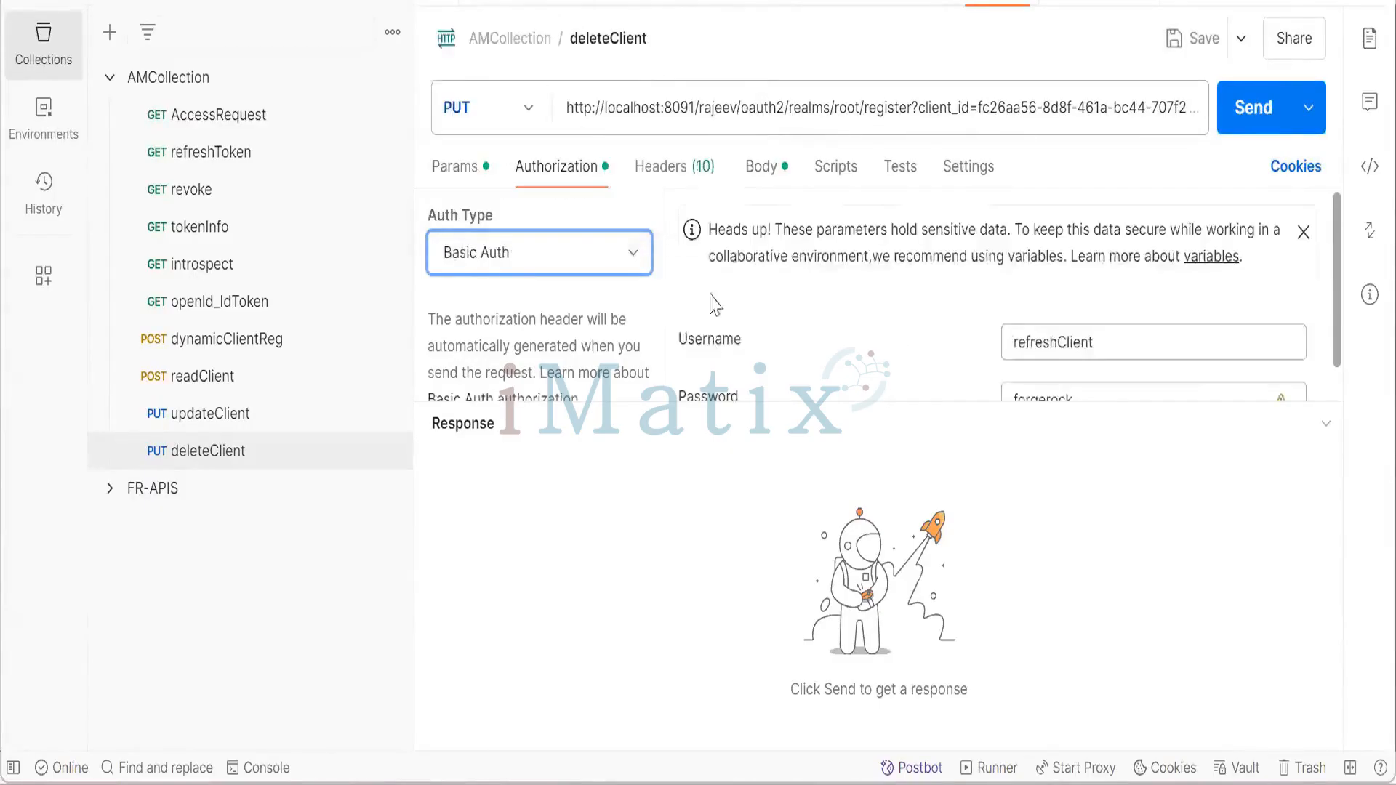
pyautogui.click(635, 260)
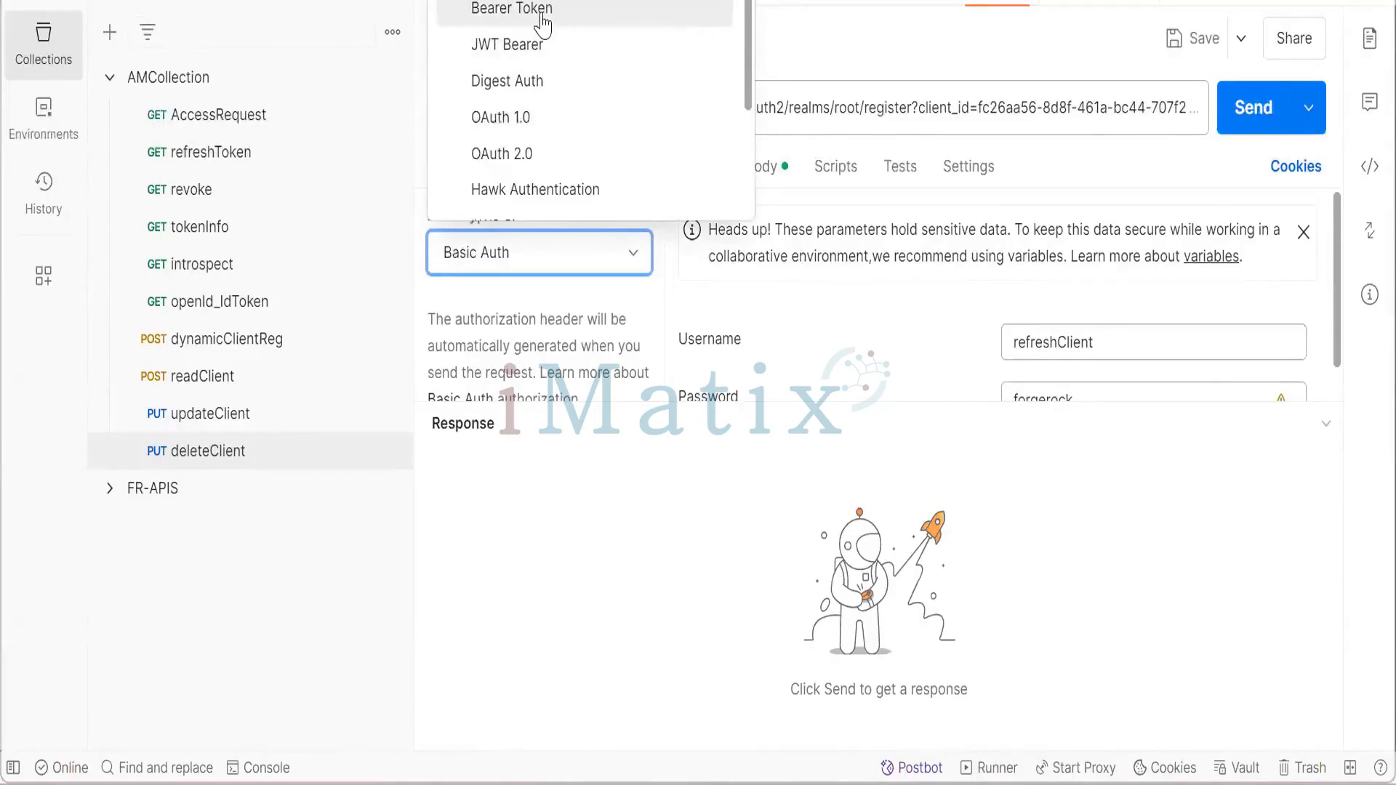
pyautogui.click(621, 501)
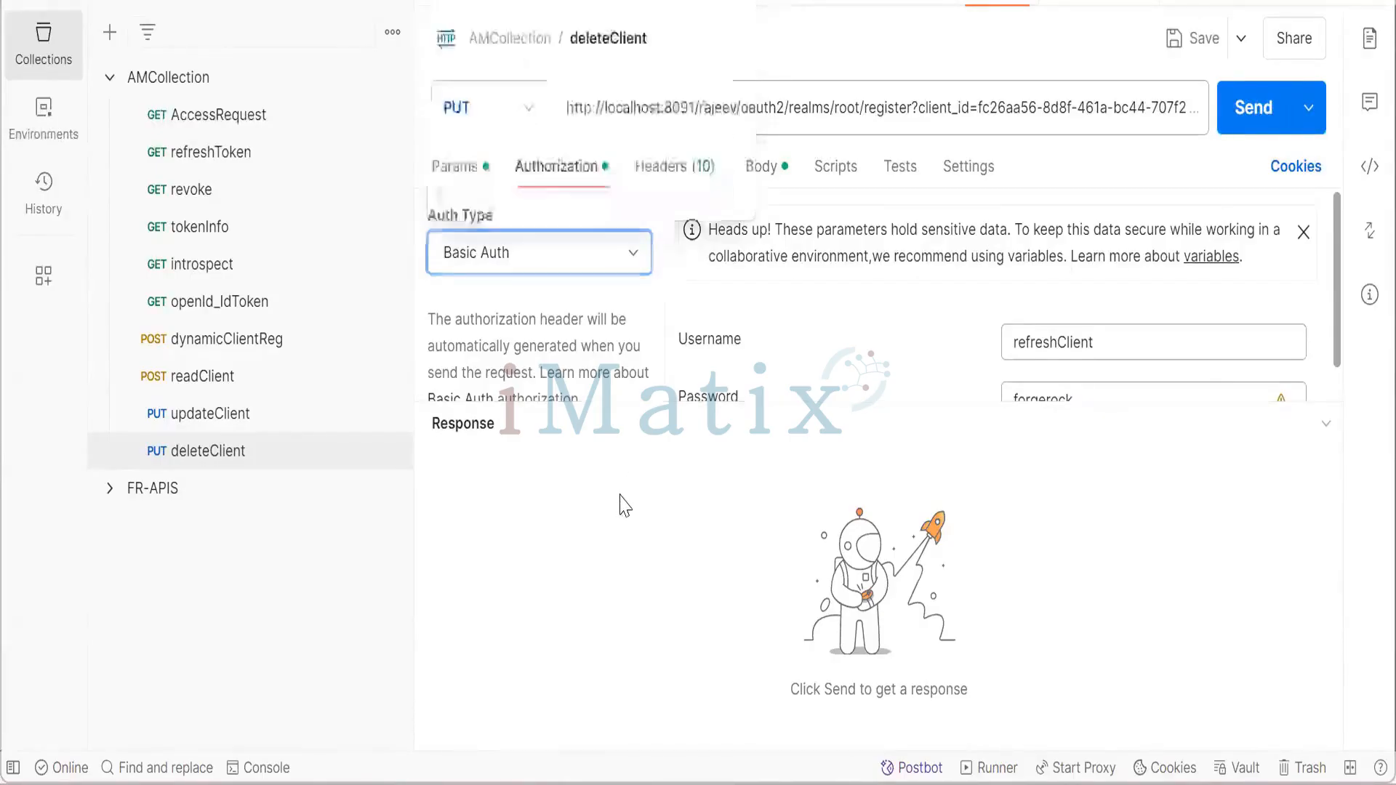
# Check the deleteClient query parameters and Authorization header, and change the request method to DELETE.
pyautogui.click(456, 171)
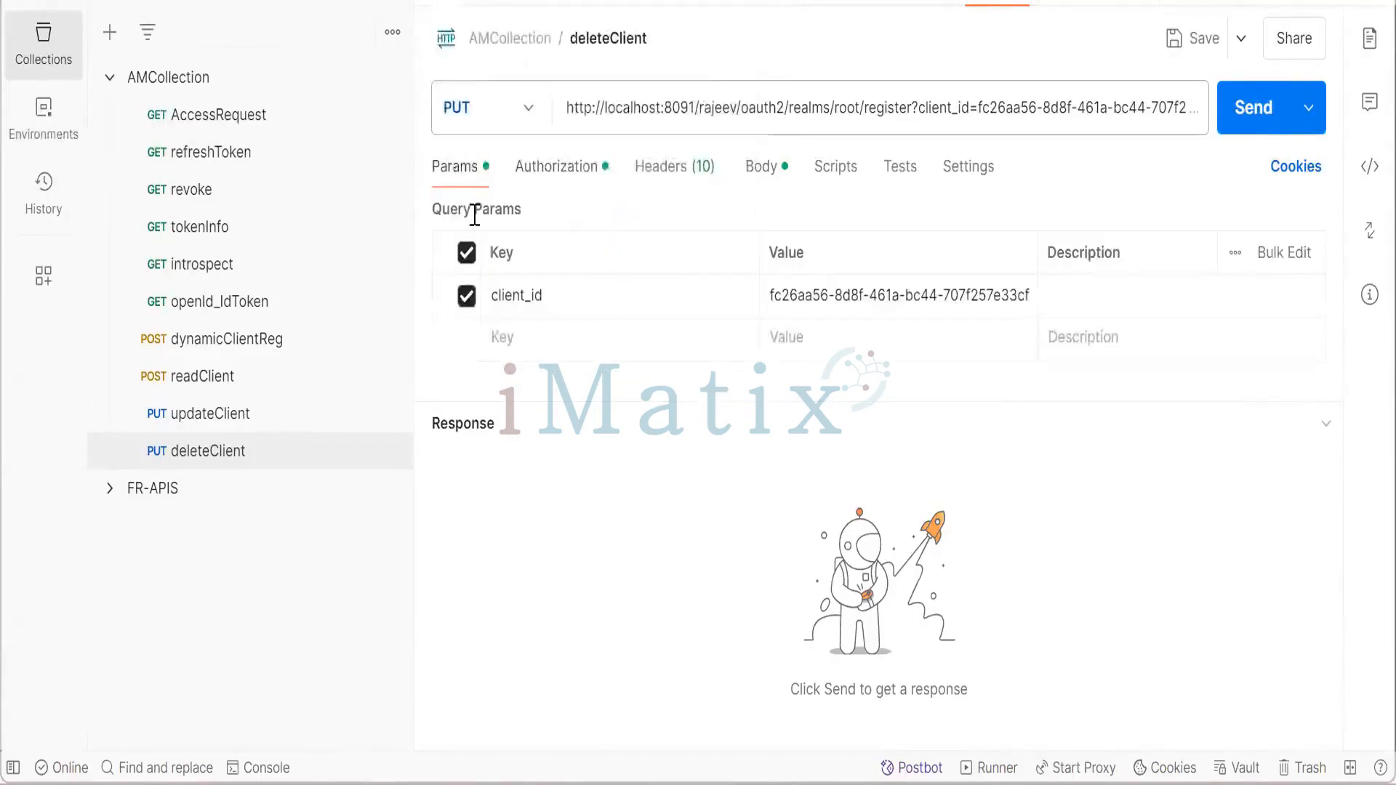
pyautogui.click(673, 173)
pyautogui.click(672, 298)
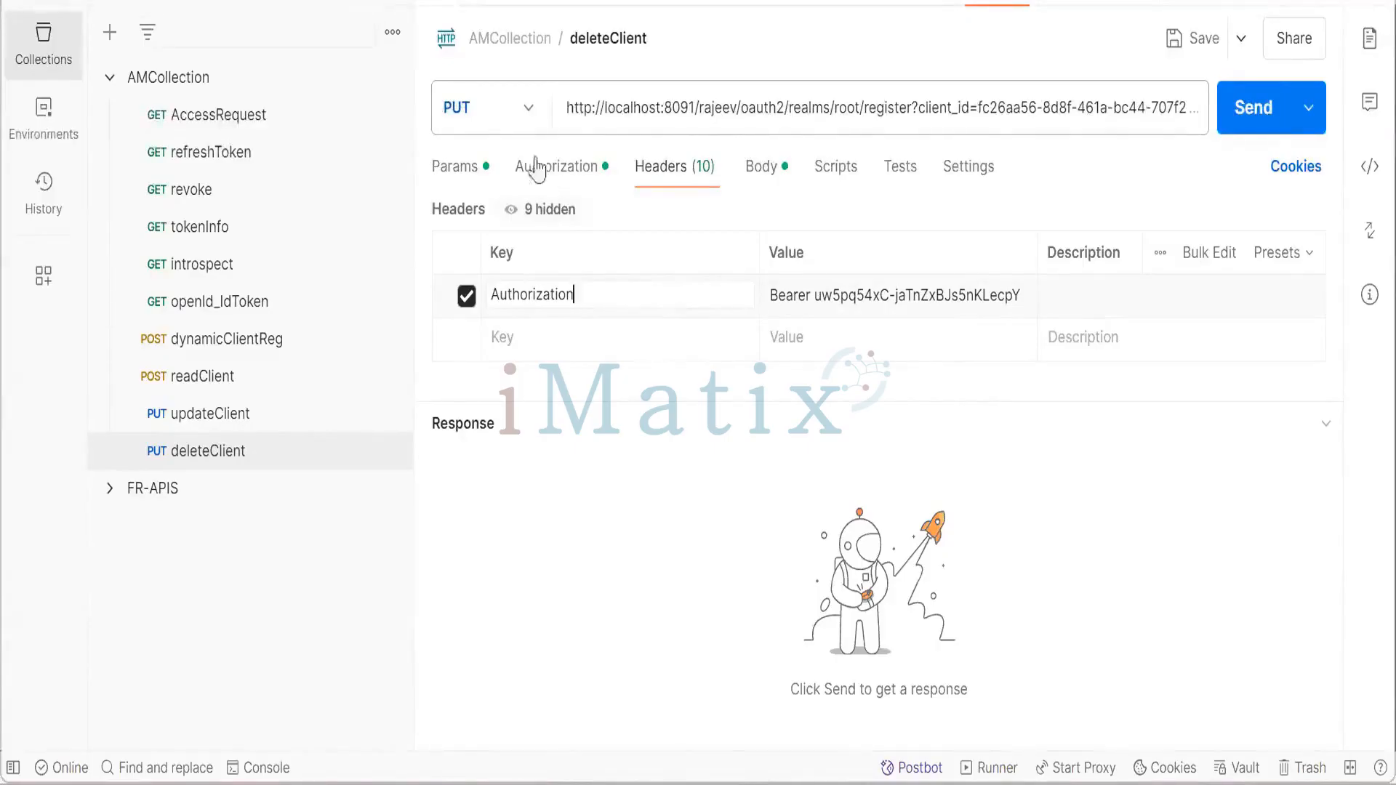
pyautogui.click(537, 111)
pyautogui.click(515, 347)
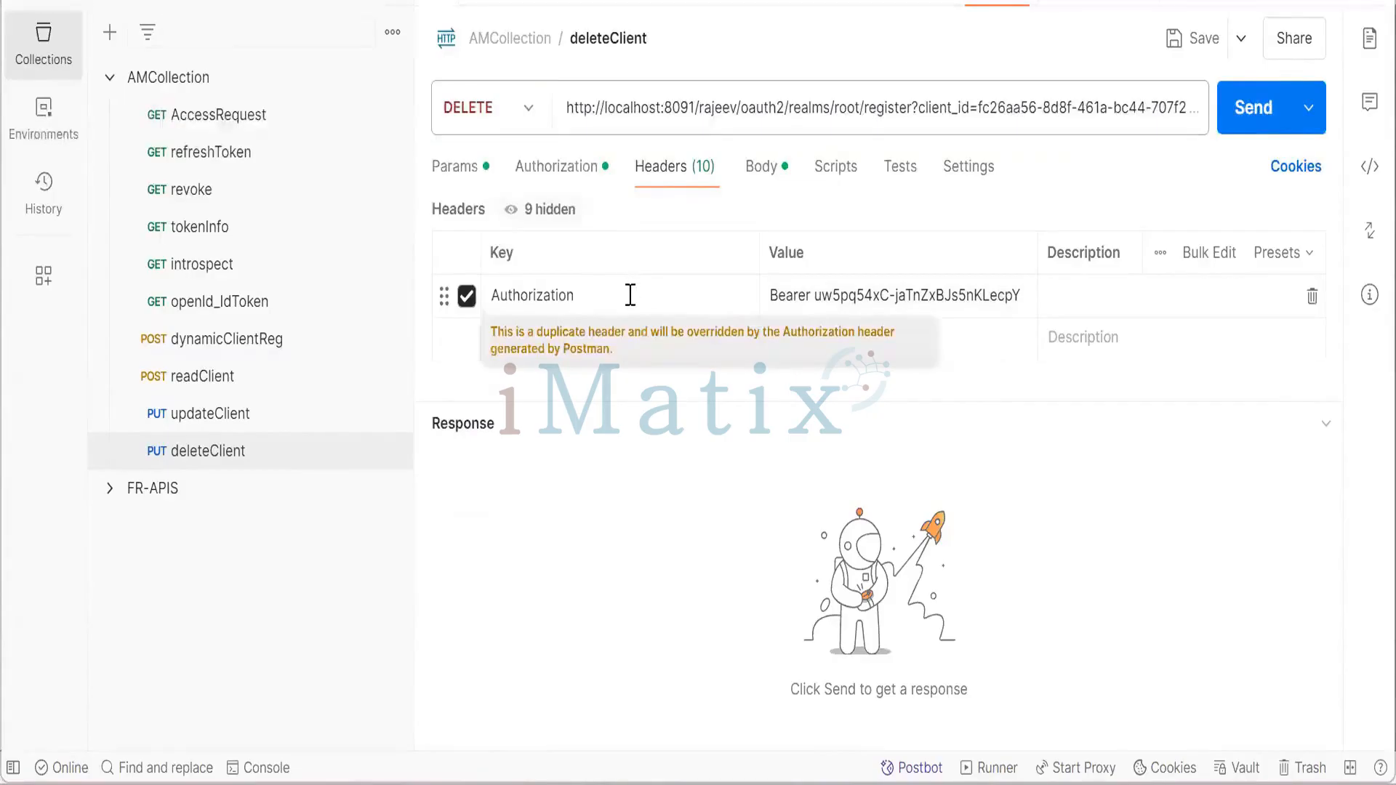
# Send the deleteClient request and review the description in its response body.
pyautogui.click(631, 295)
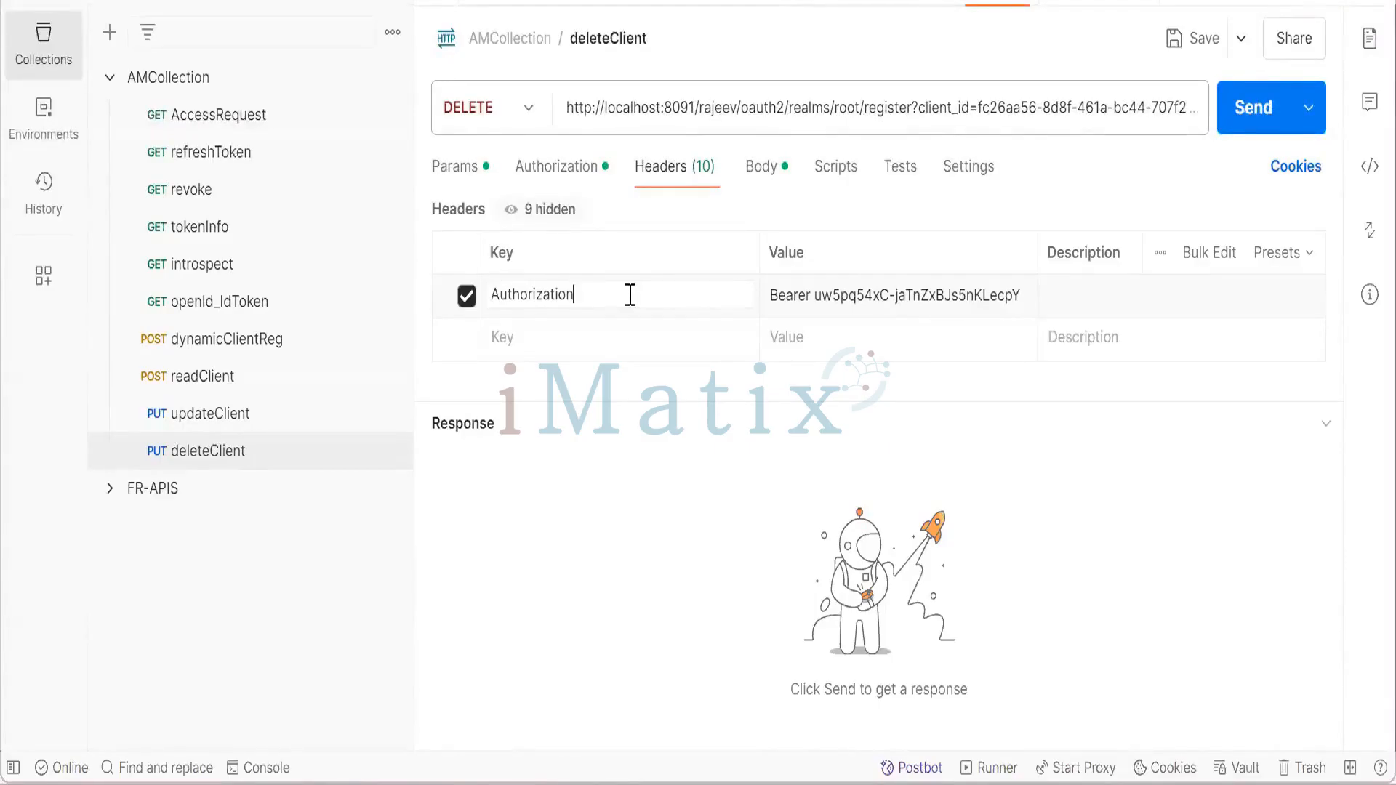
pyautogui.click(1235, 109)
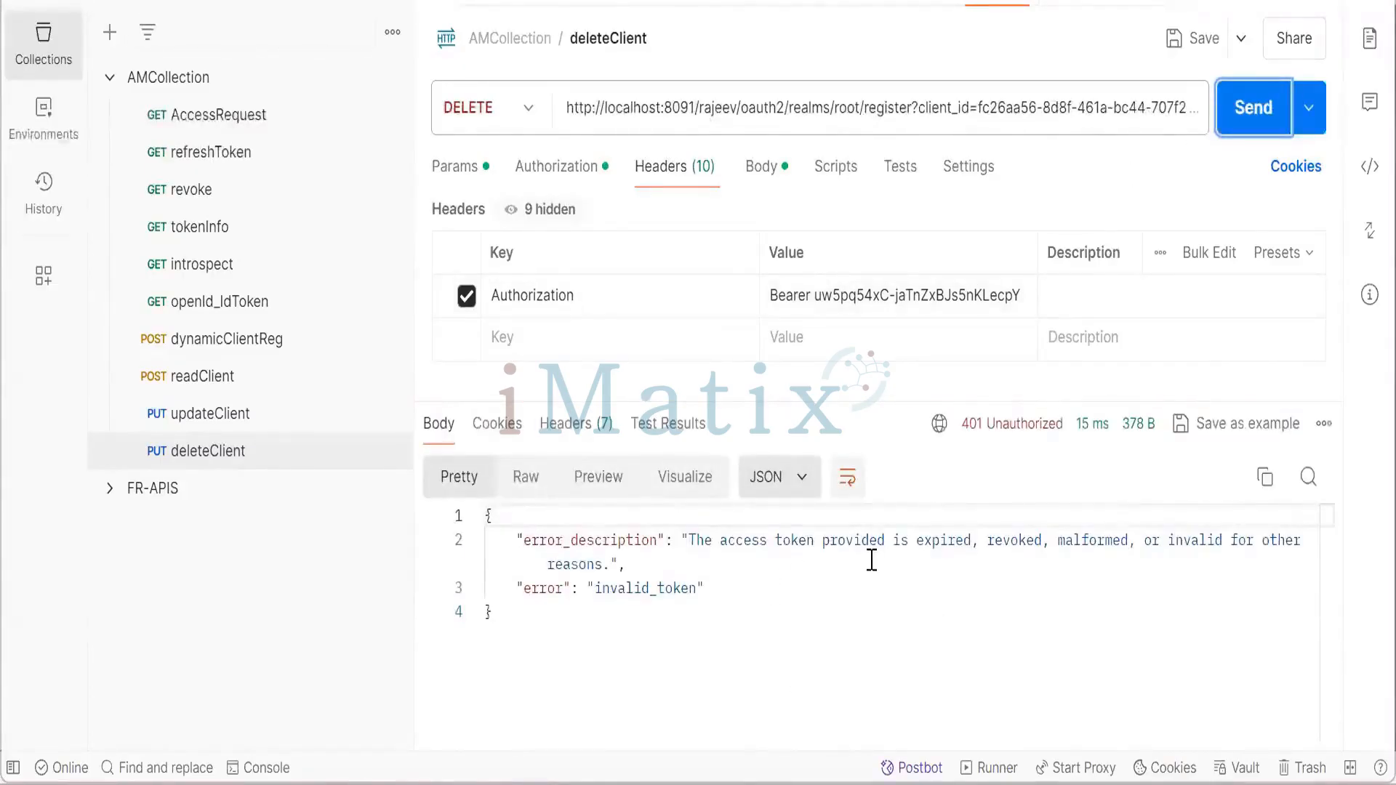
pyautogui.doubleClick(939, 543)
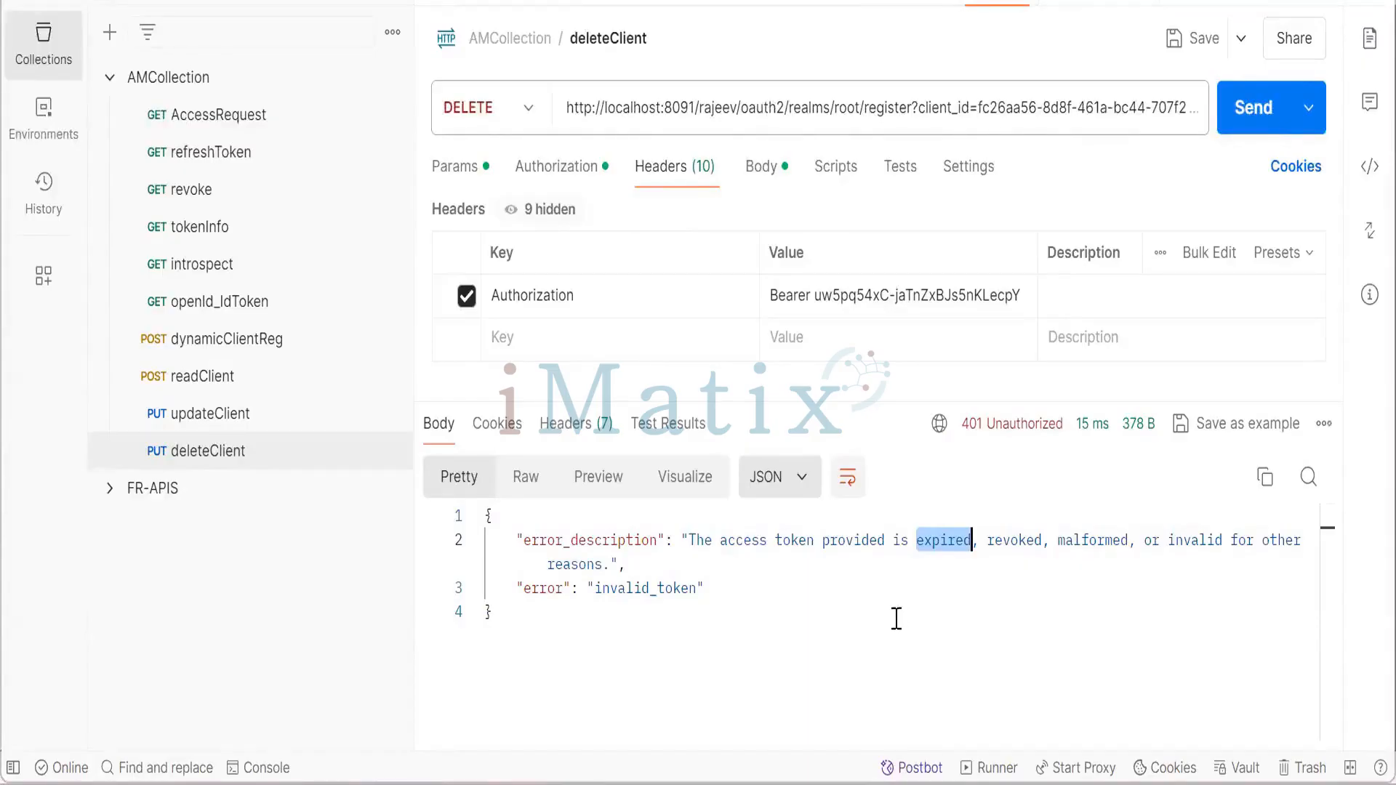
# Resend the readClient request to check the client, and review the original registration response in dynamicClientReg.
pyautogui.click(246, 391)
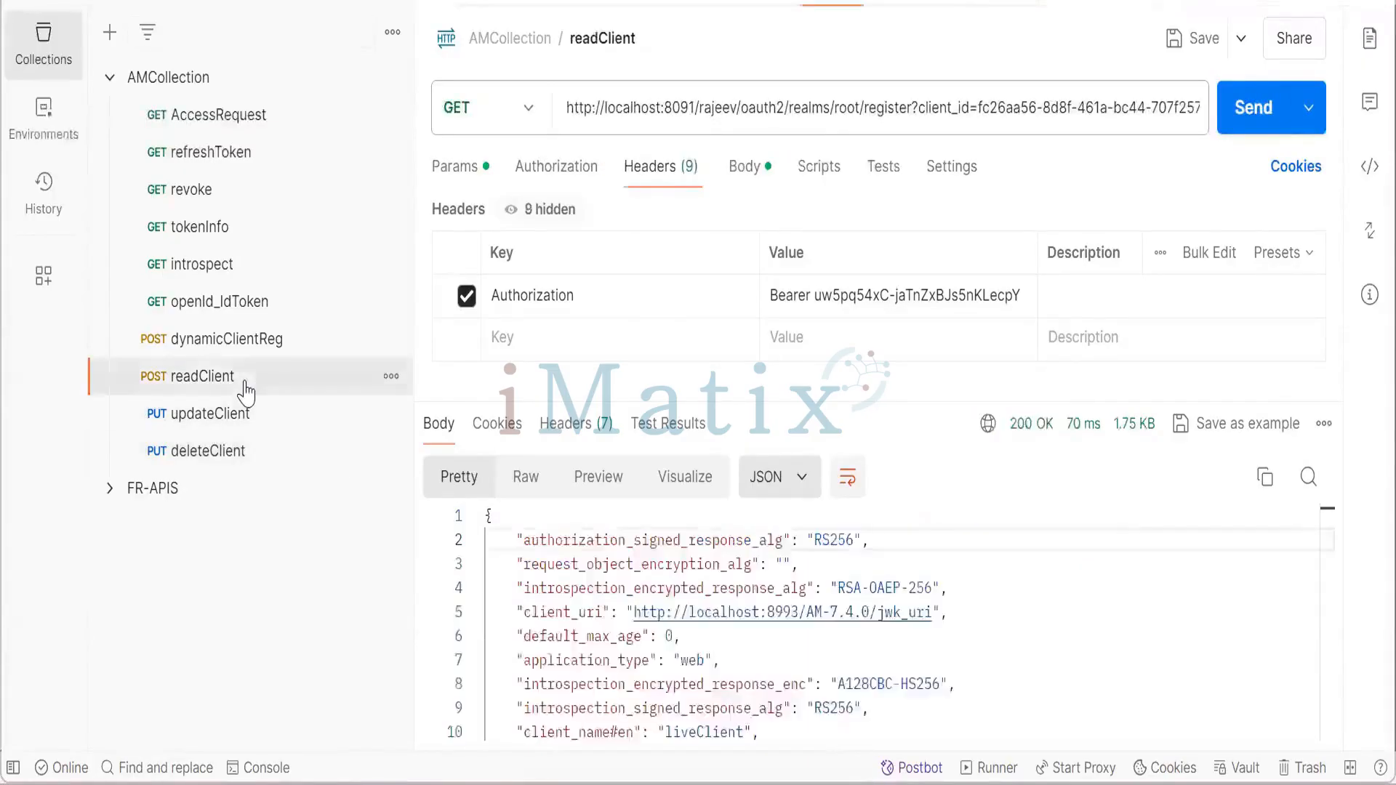
pyautogui.click(1236, 116)
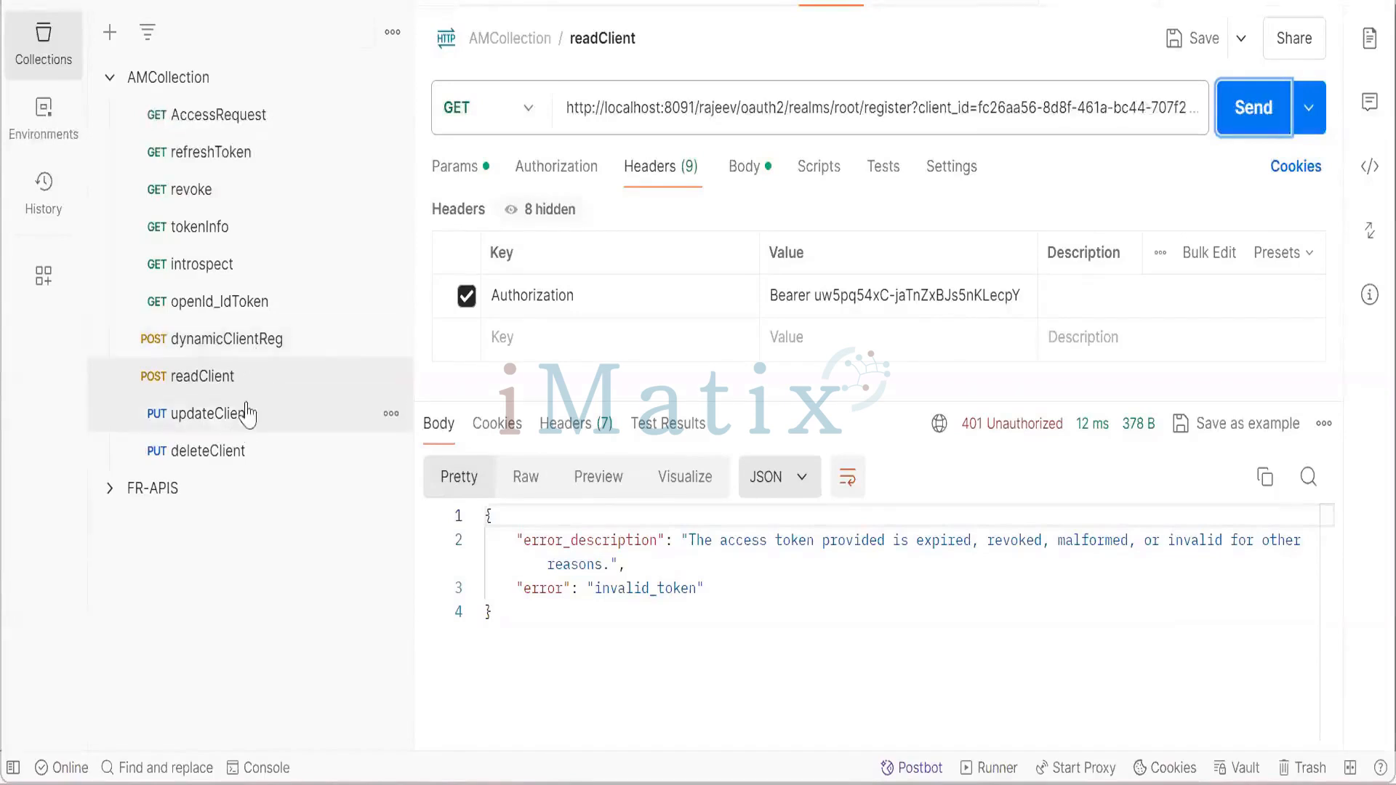
pyautogui.click(259, 355)
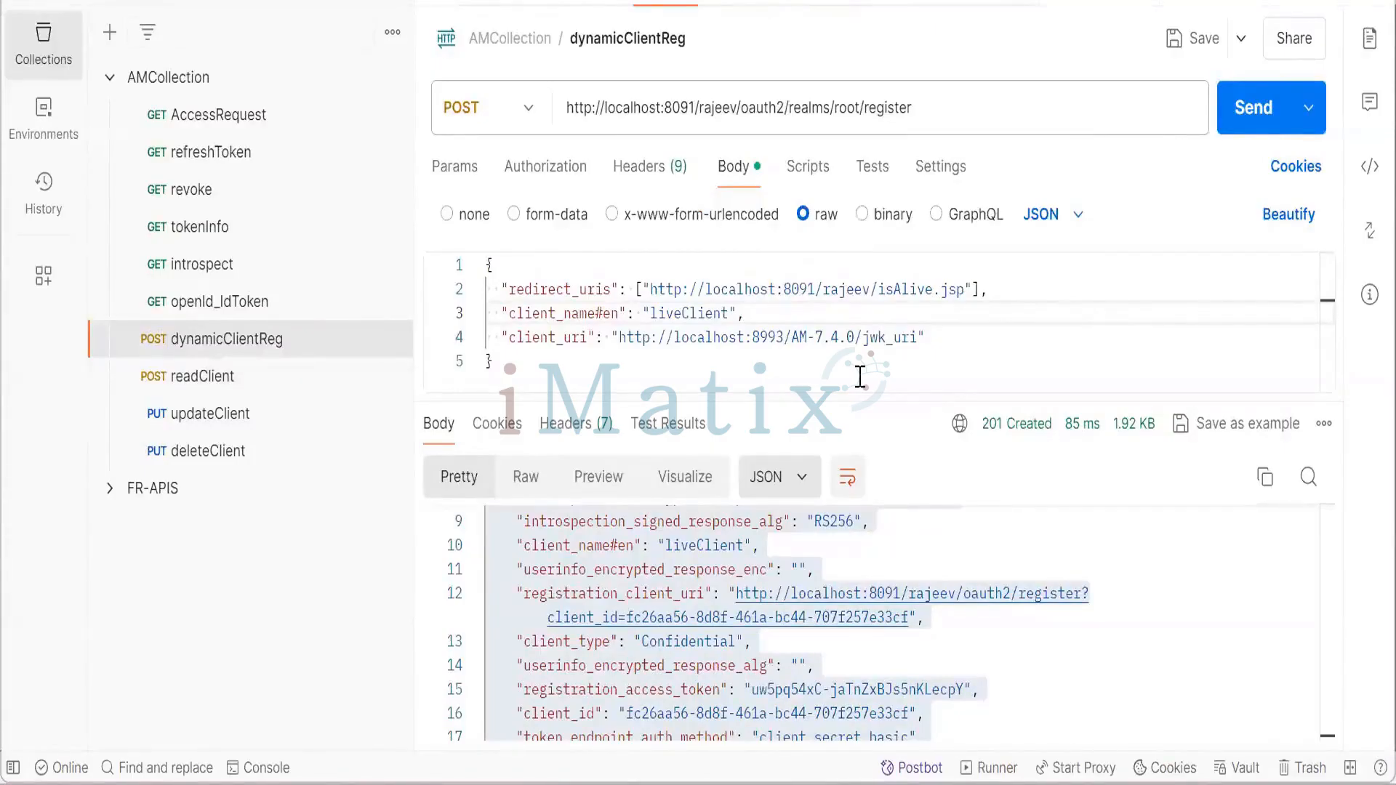
pyautogui.scroll(-5, 933, 586)
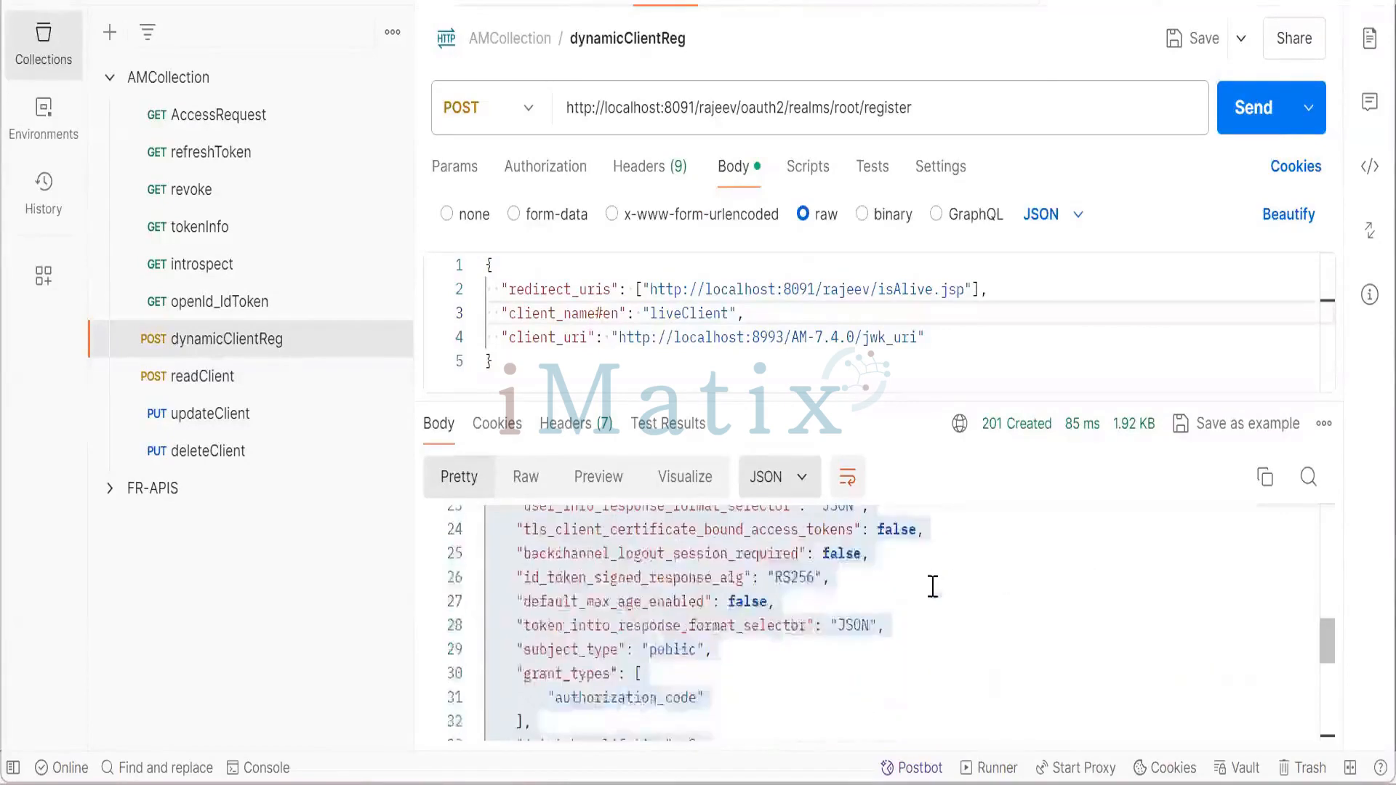
pyautogui.scroll(7, 950, 593)
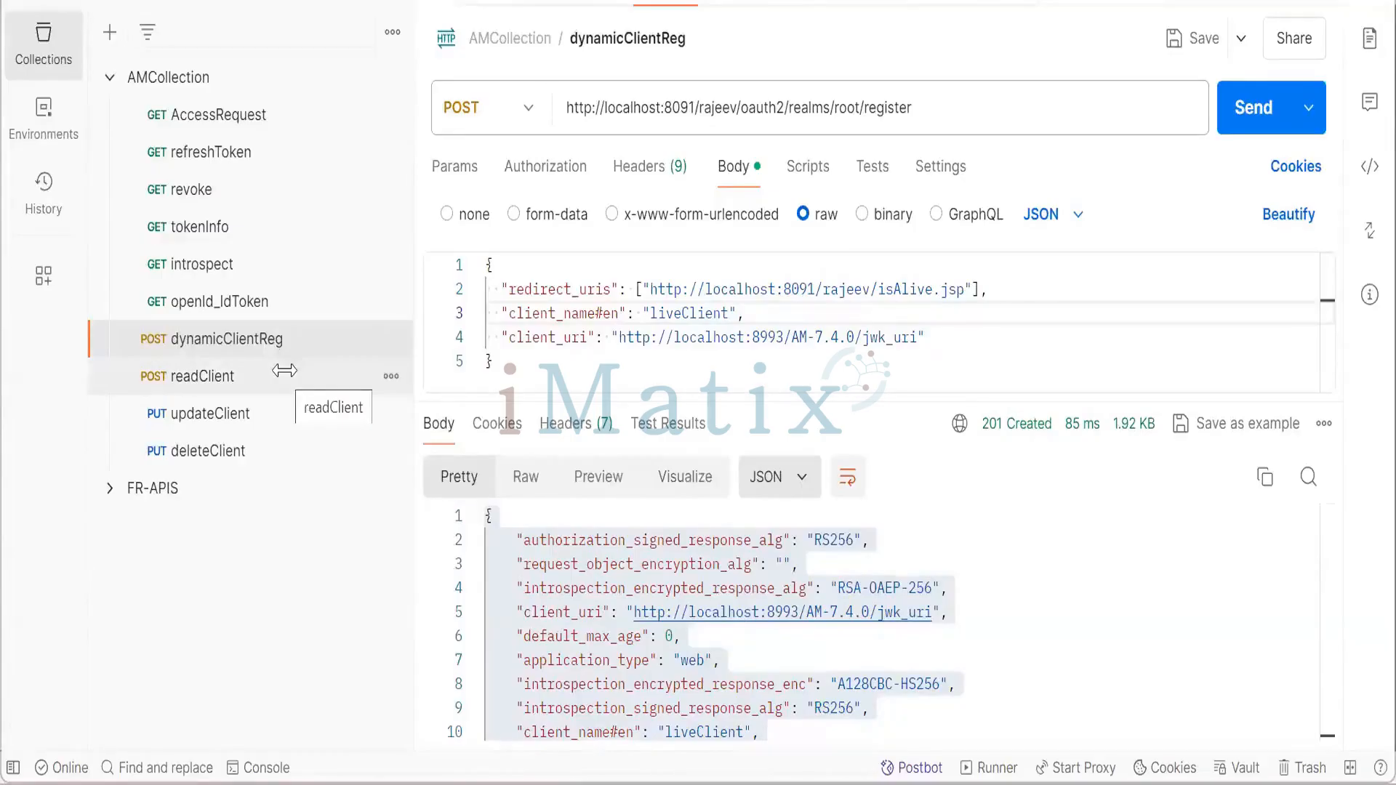
# Leave the registration response and switch from the AM console's client list to the OIDC discovery slide in PowerPoint.
pyautogui.click(970, 543)
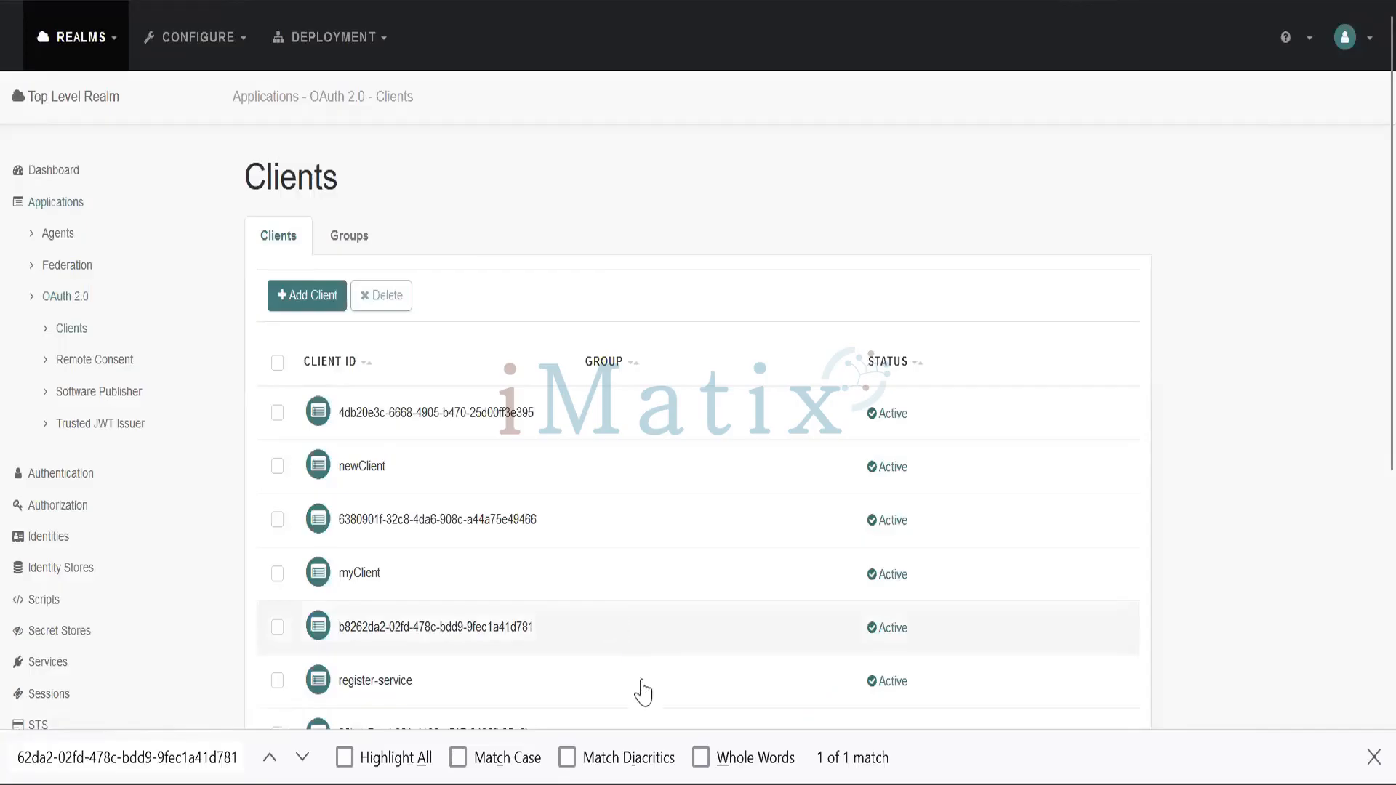
pyautogui.click(451, 784)
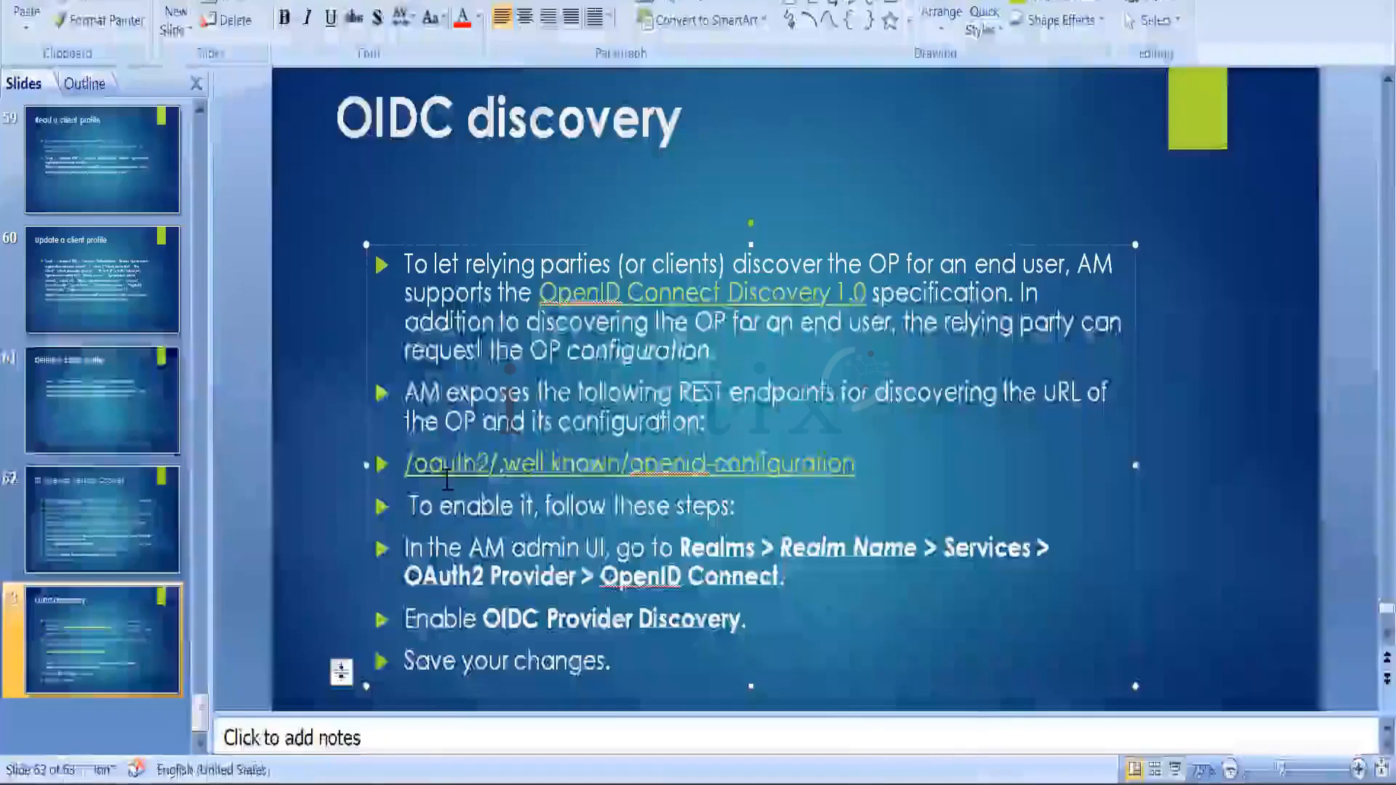
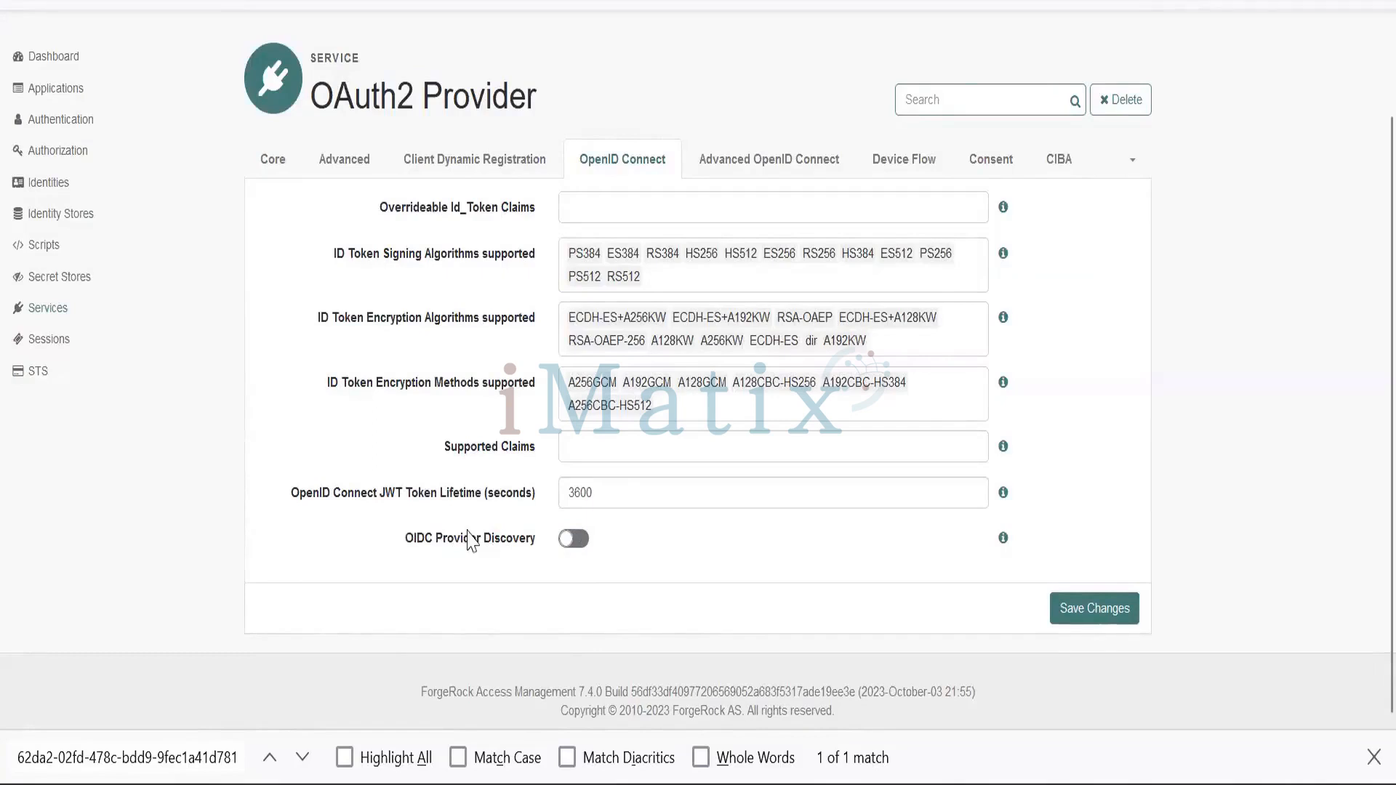
# Enable OIDC Provider Discovery in the OAuth2 Provider's OpenID Connect settings, save the changes, and return to the OIDC discovery slide.
pyautogui.click(574, 540)
pyautogui.click(1083, 622)
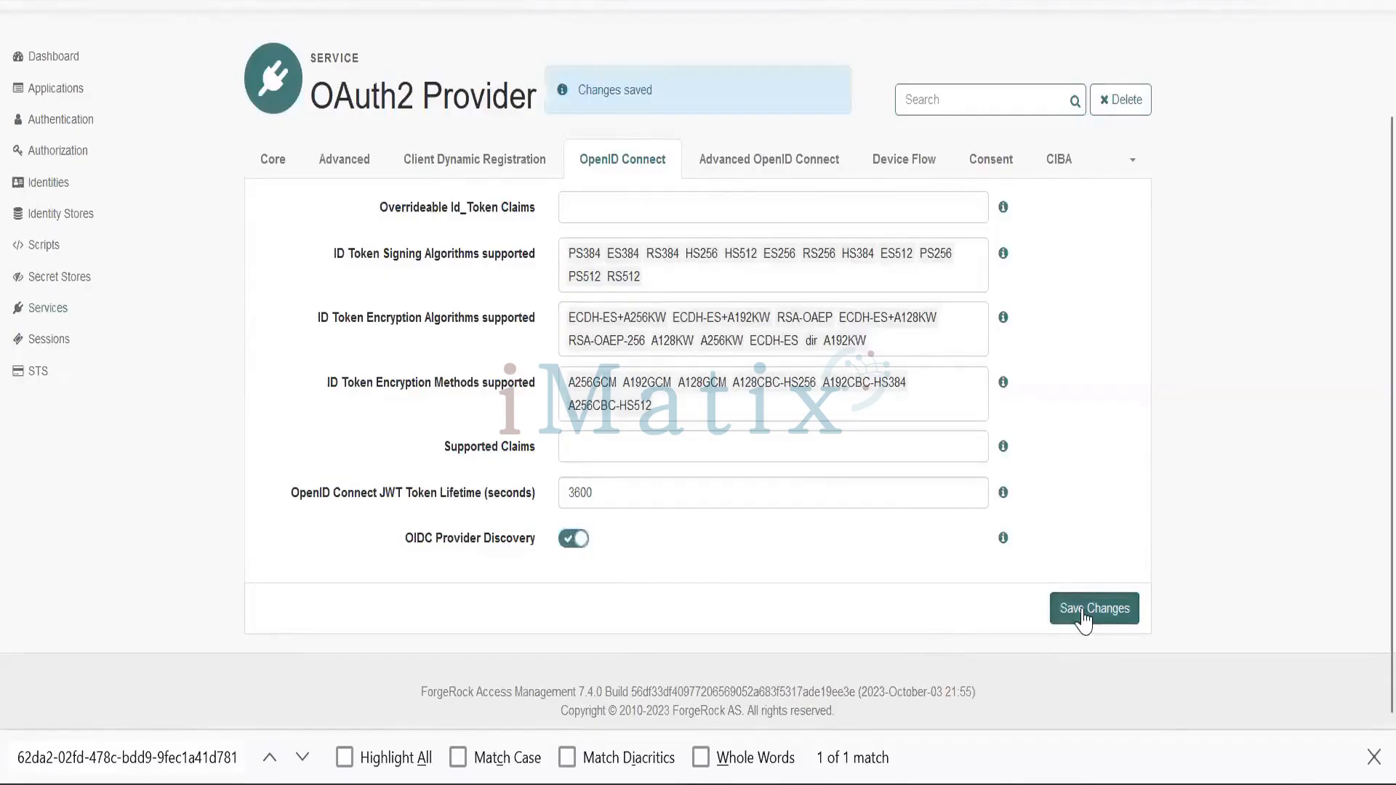
pyautogui.hotkey('alt', 'Tab')
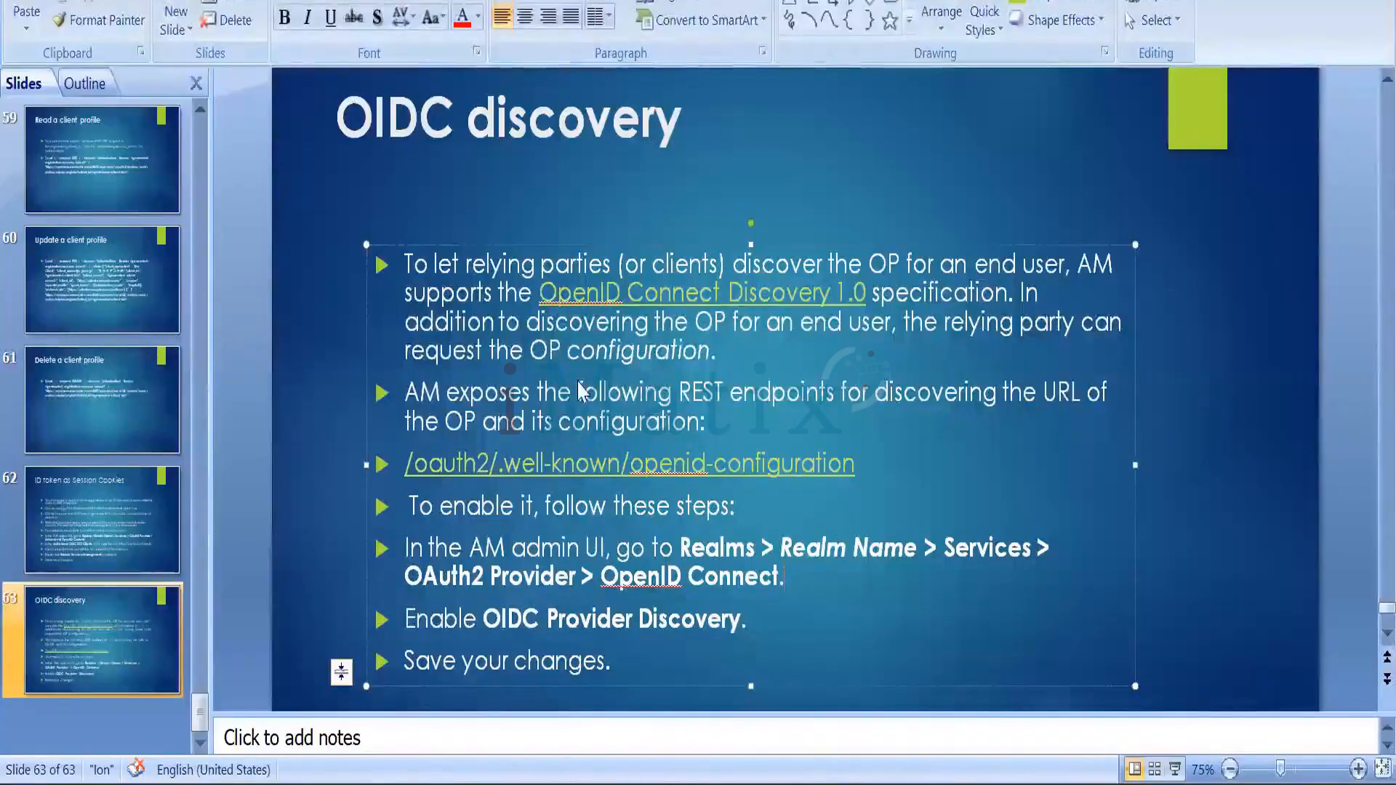
# Switch to Postman and duplicate the New Request Copy request in the AM Collection.
pyautogui.hotkey('alt', 'Tab')
pyautogui.click(818, 784)
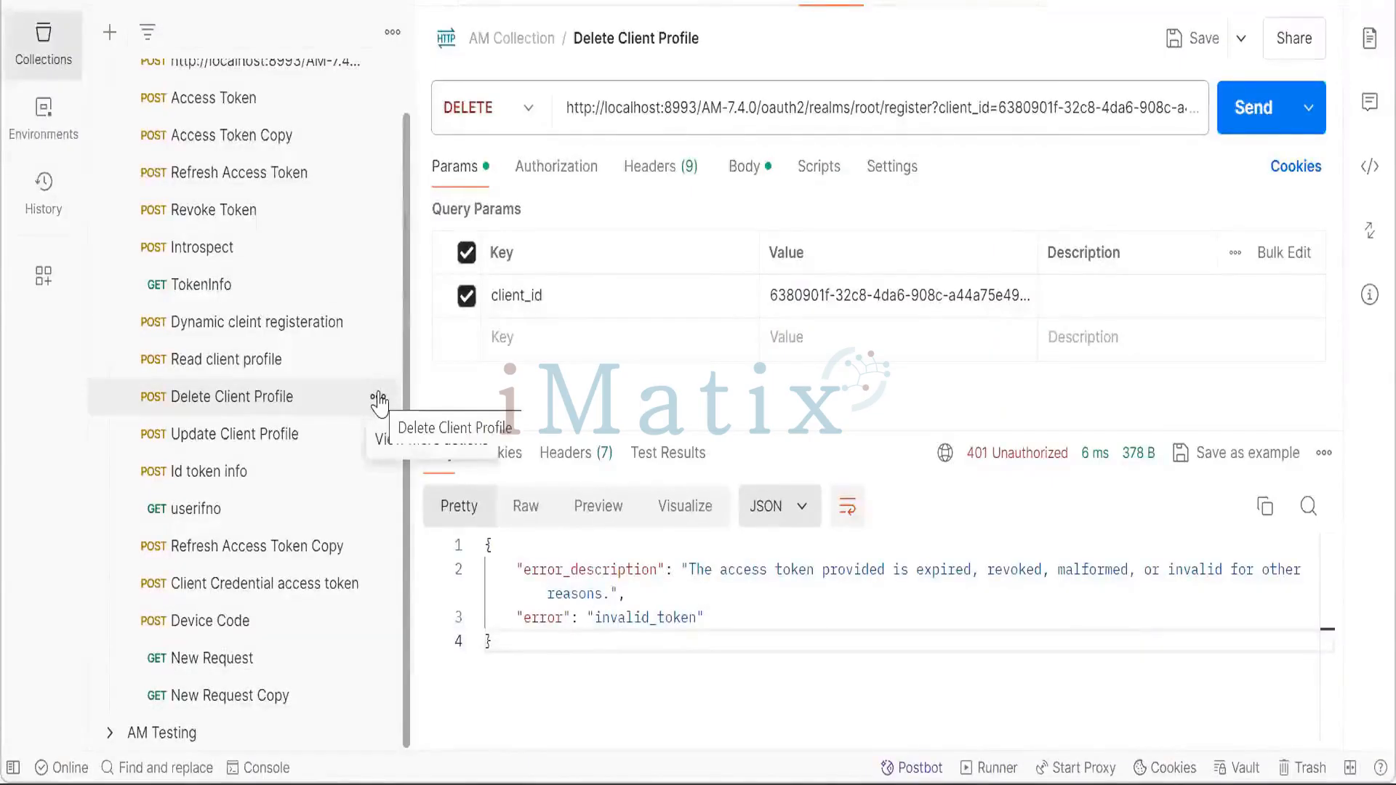
pyautogui.click(274, 675)
pyautogui.click(273, 694)
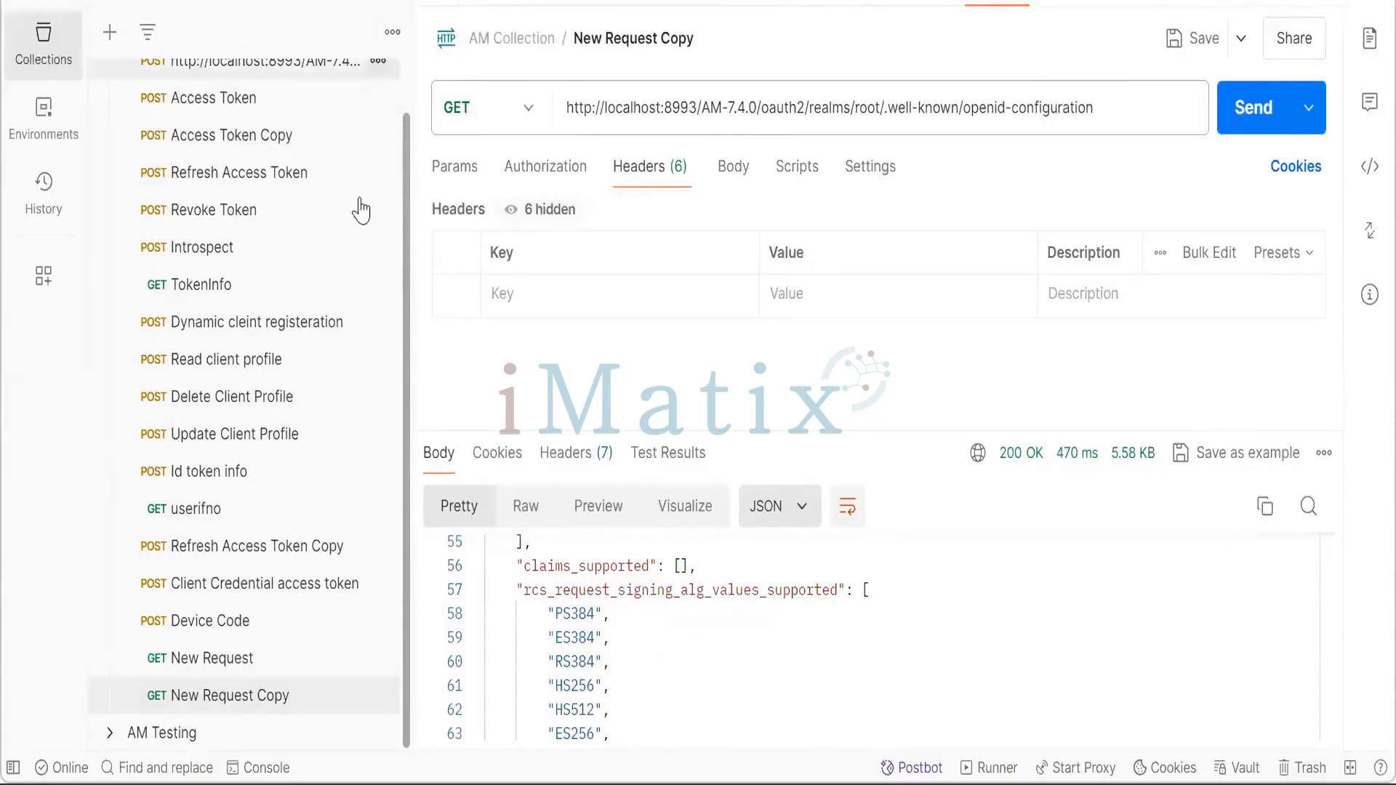
pyautogui.click(379, 696)
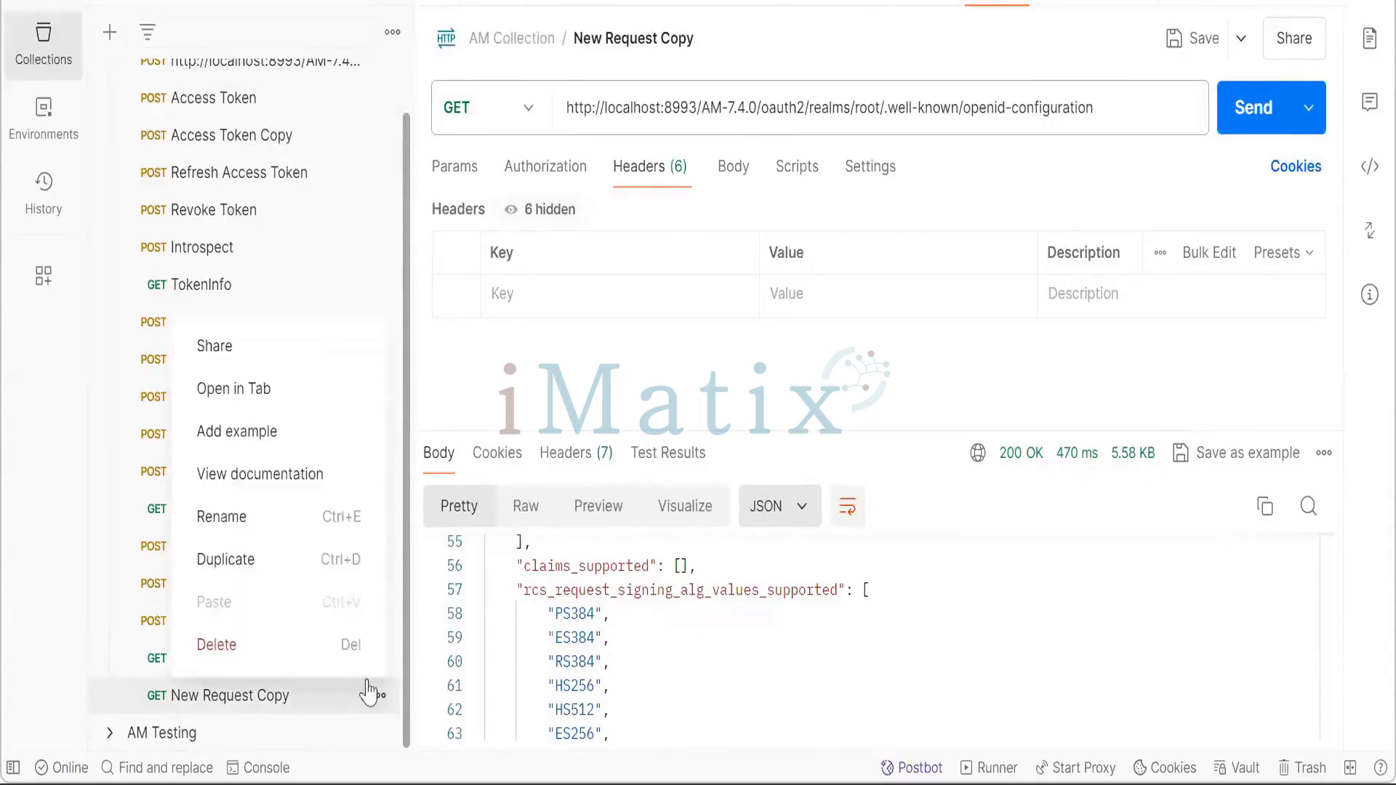
pyautogui.click(313, 561)
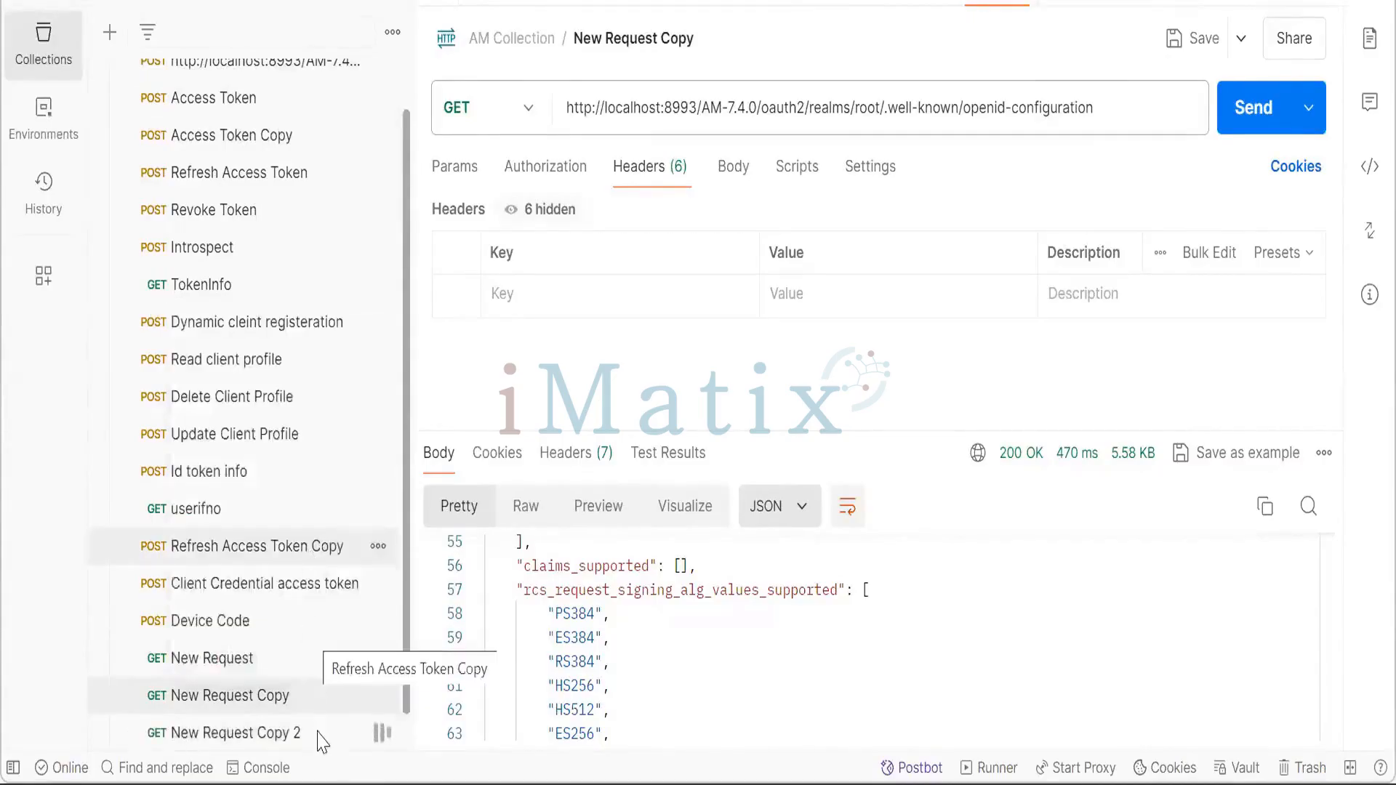
# Rename the duplicated request to OpenIdConfiguration.
pyautogui.click(617, 32)
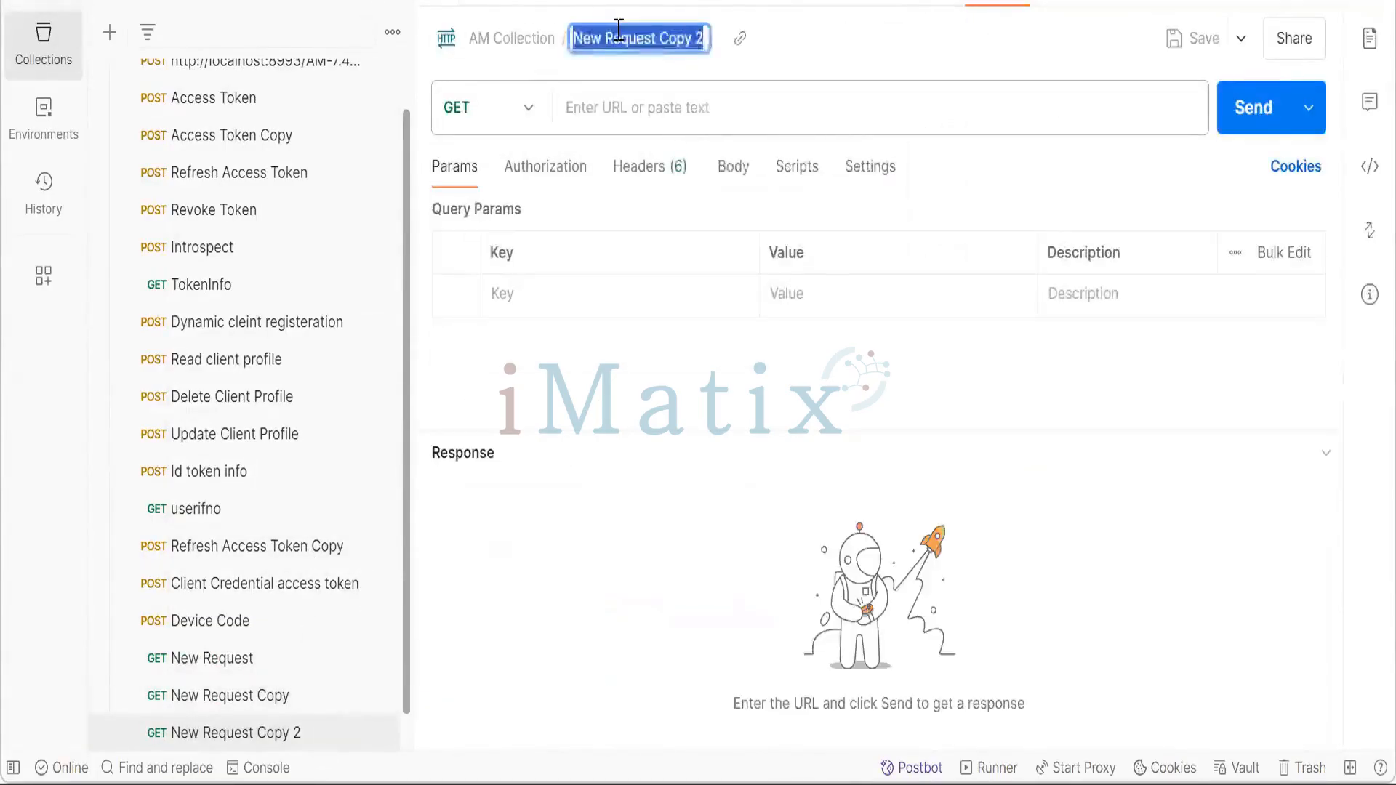
pyautogui.write('Open')
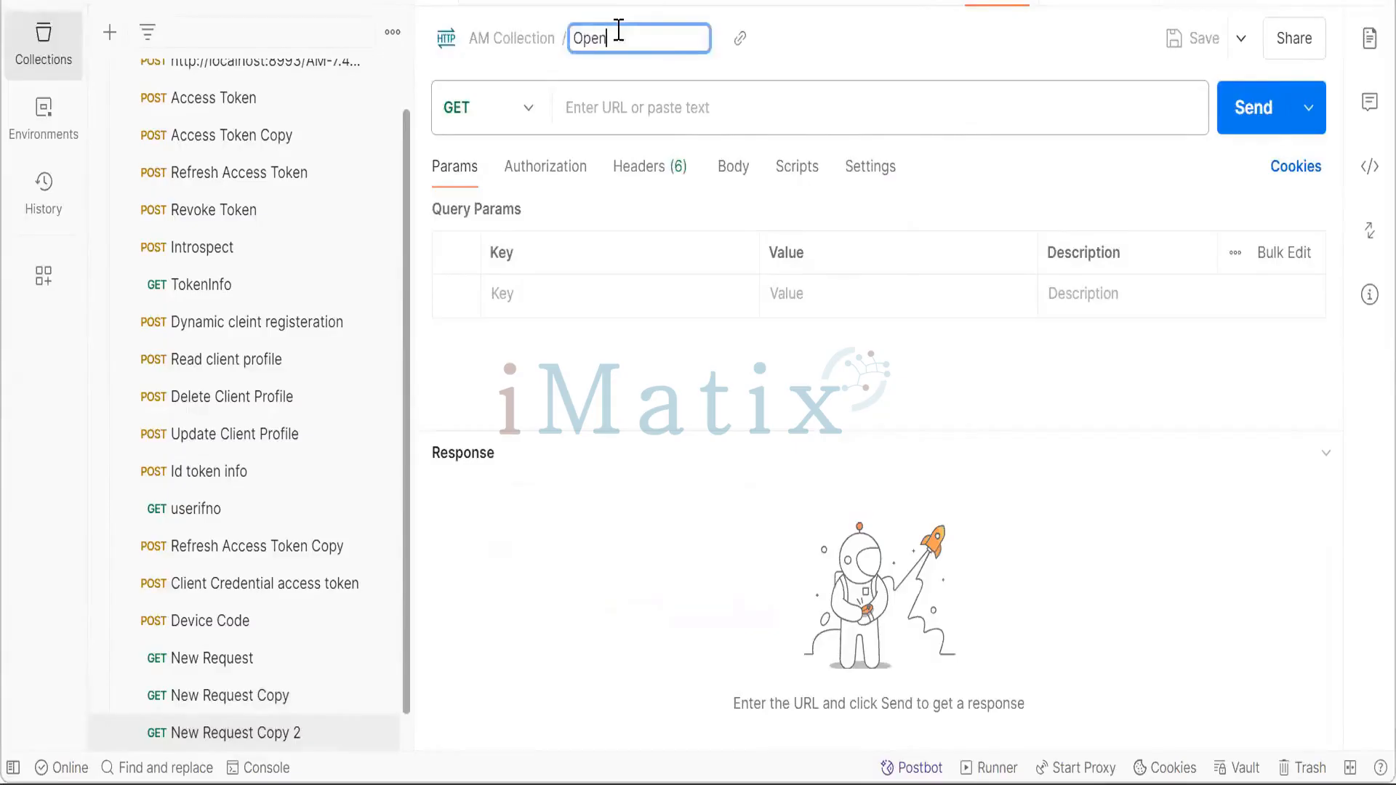
pyautogui.write('Idconfigruration')
pyautogui.click(624, 104)
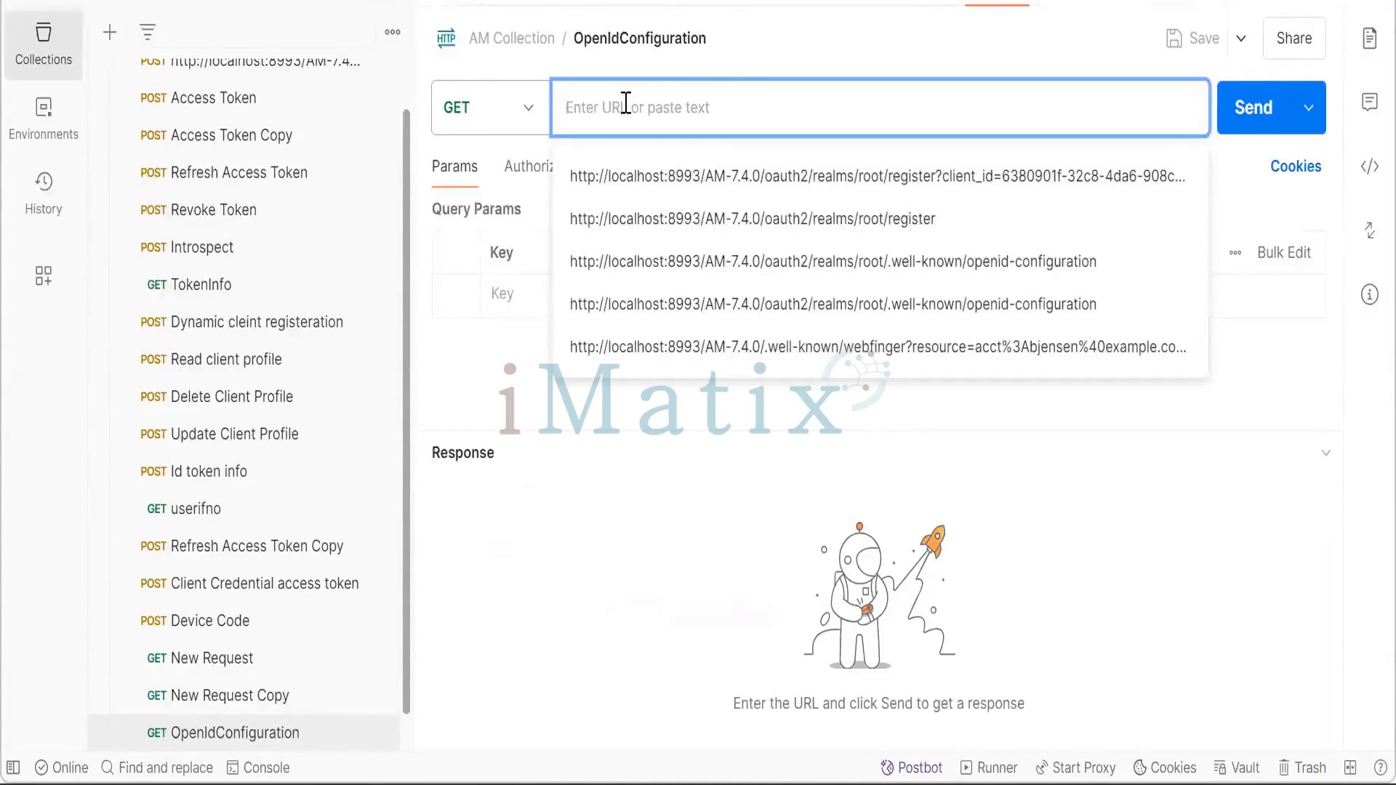
pyautogui.write('https')
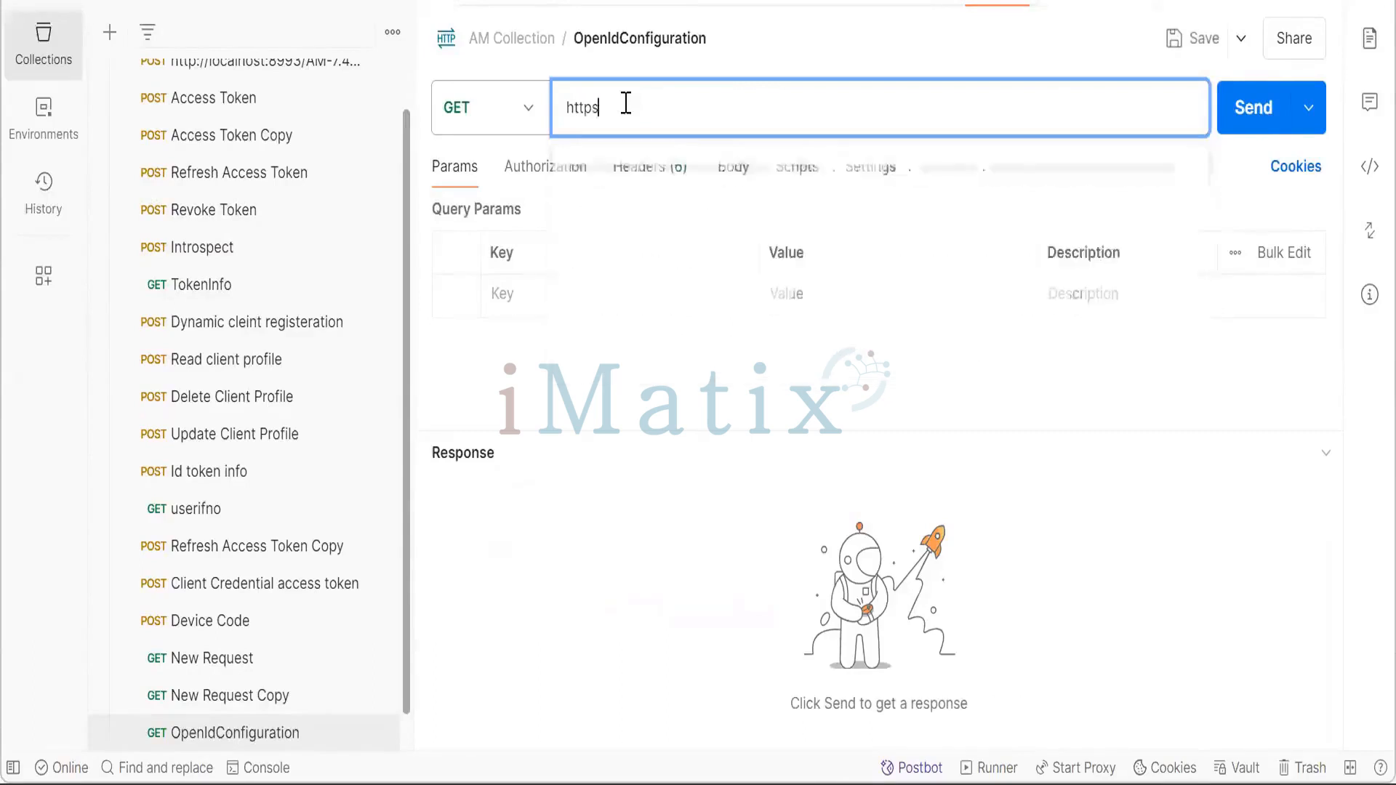
pyautogui.press('BackSpace')
pyautogui.press('BackSpace')
pyautogui.press('BackSpace')
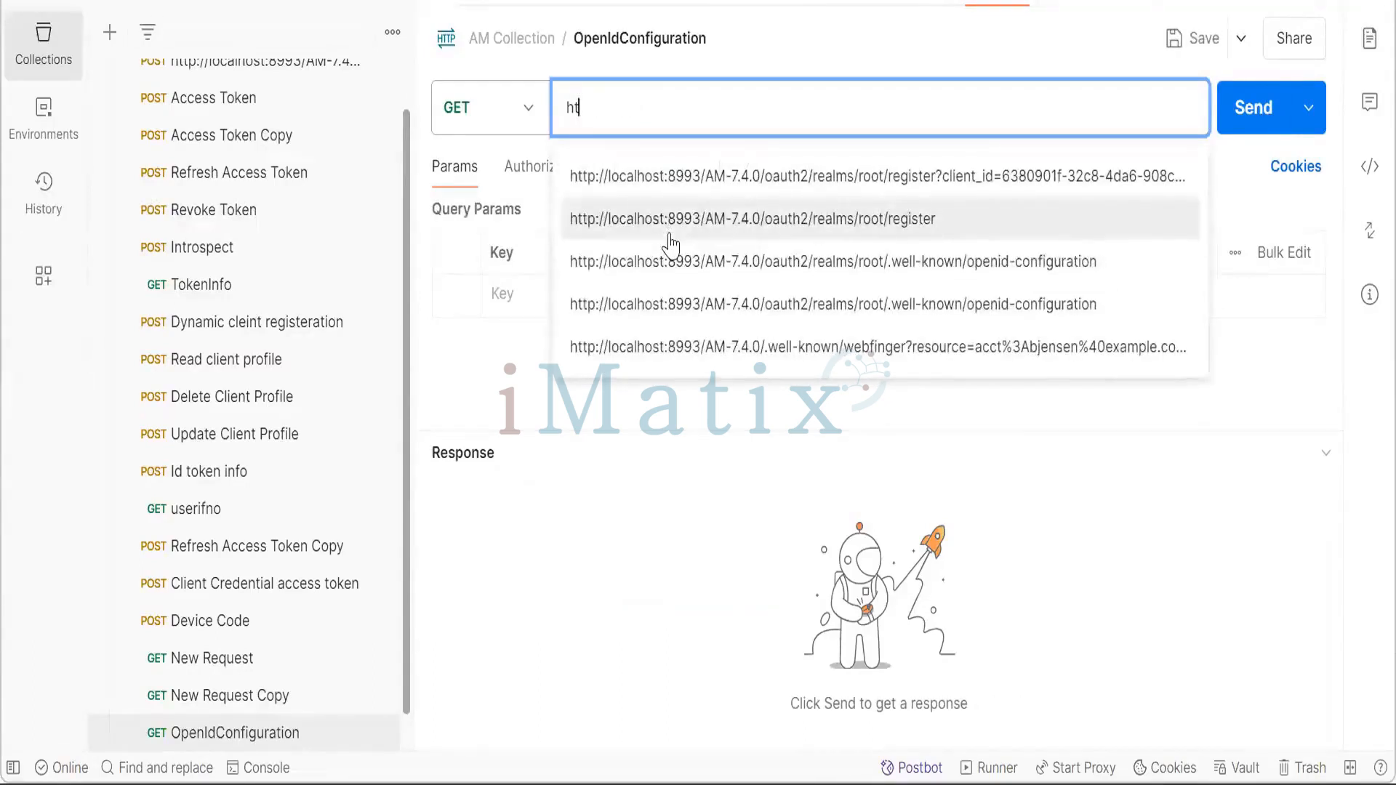
pyautogui.click(669, 261)
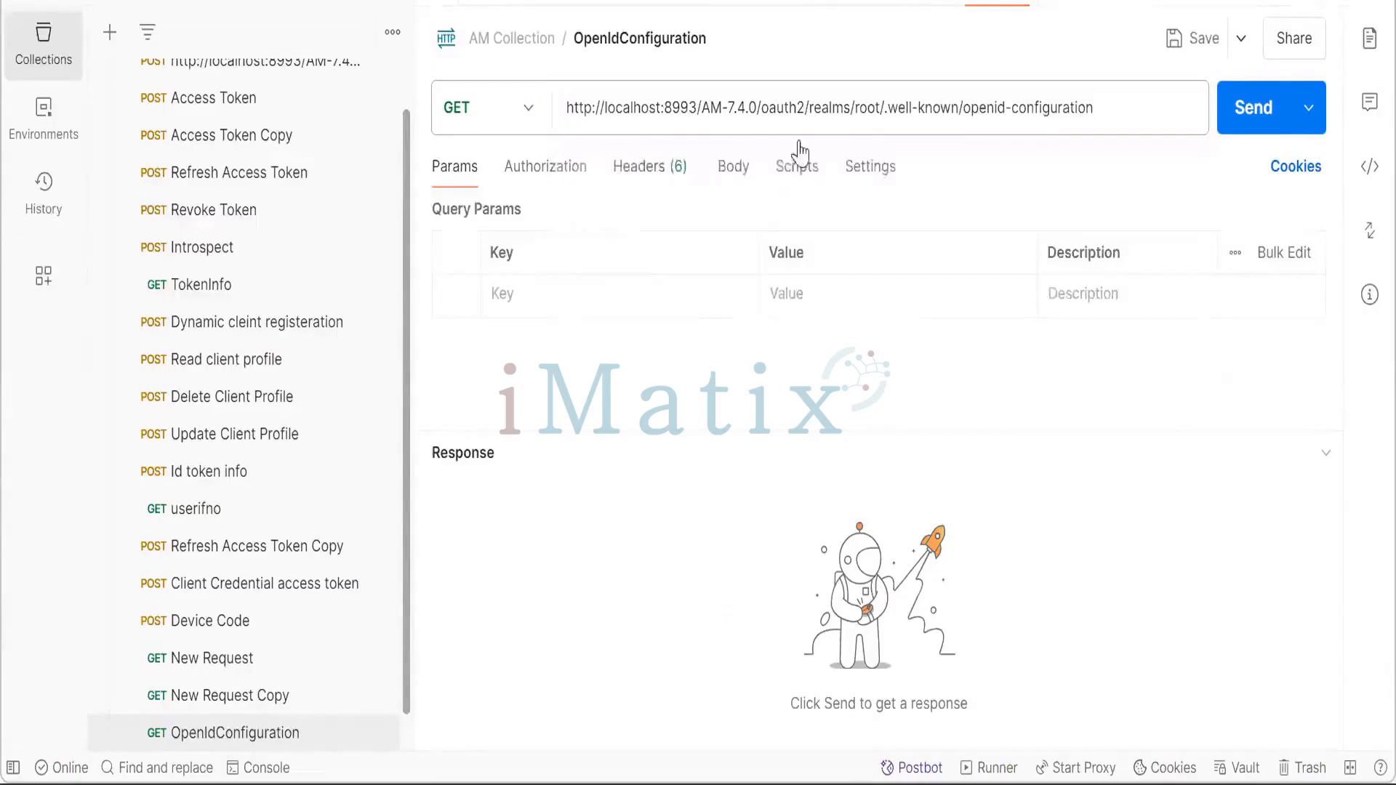
# Compare the request URL with the /oauth2/.well-known/openid-configuration endpoint on the PowerPoint discovery slide.
pyautogui.click(845, 108)
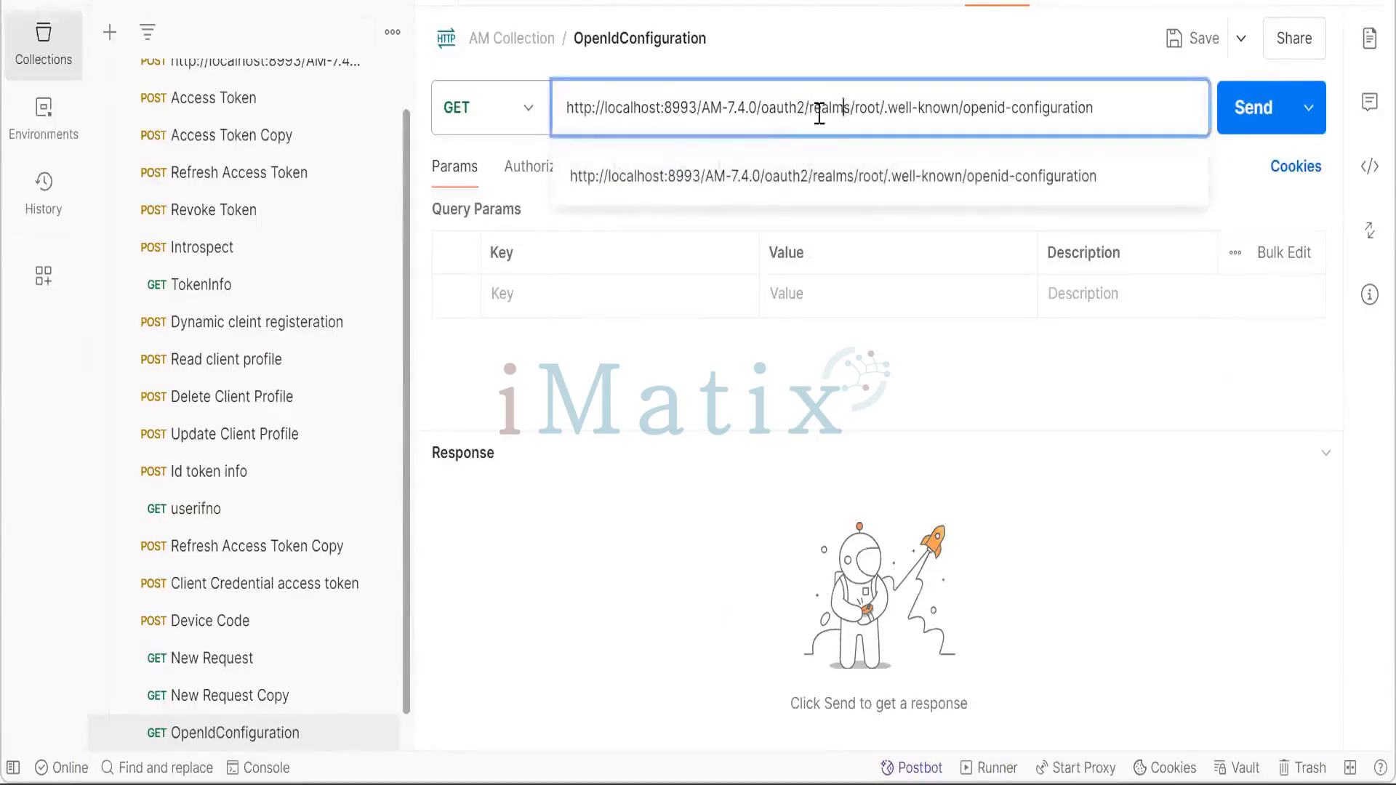
pyautogui.moveTo(1106, 109); pyautogui.dragTo(872, 130)
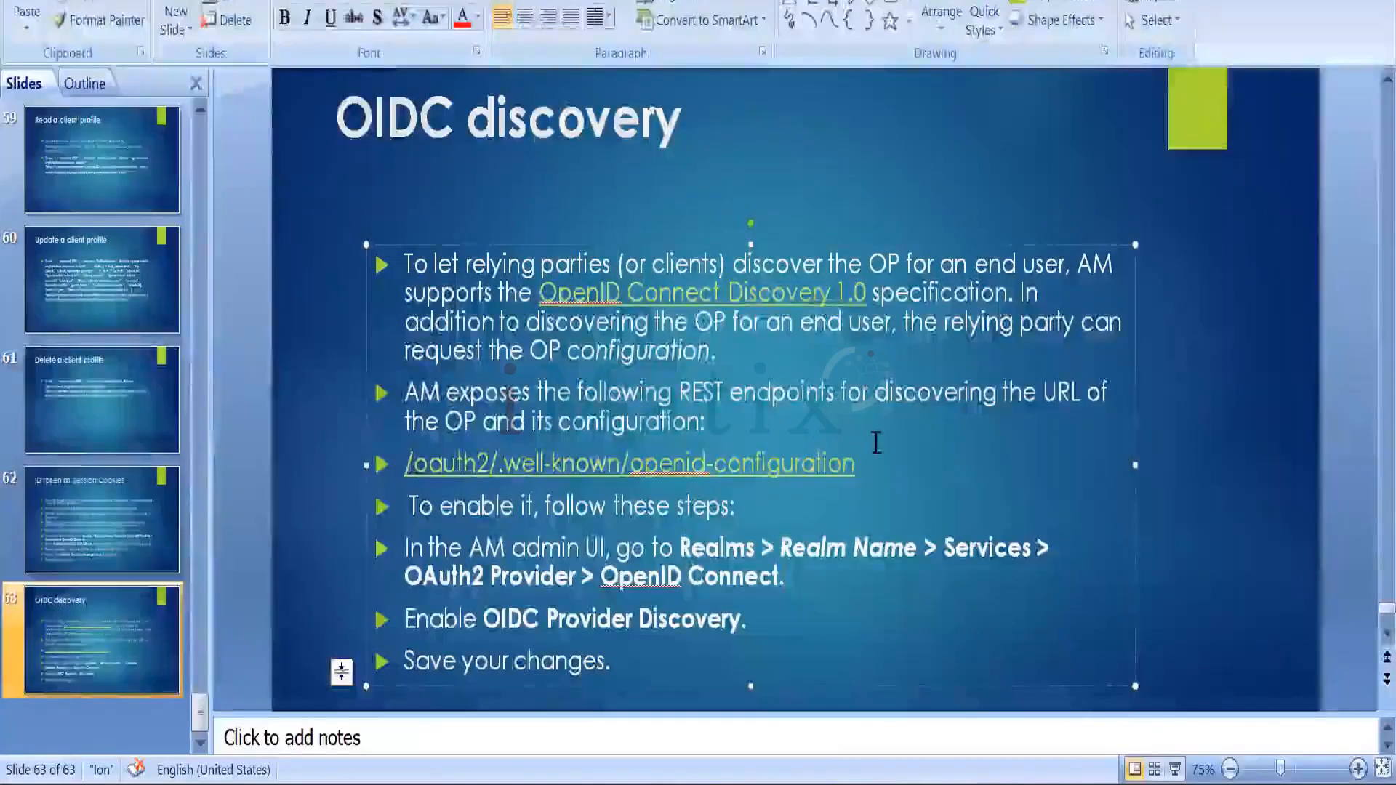
pyautogui.moveTo(856, 463); pyautogui.dragTo(416, 464)
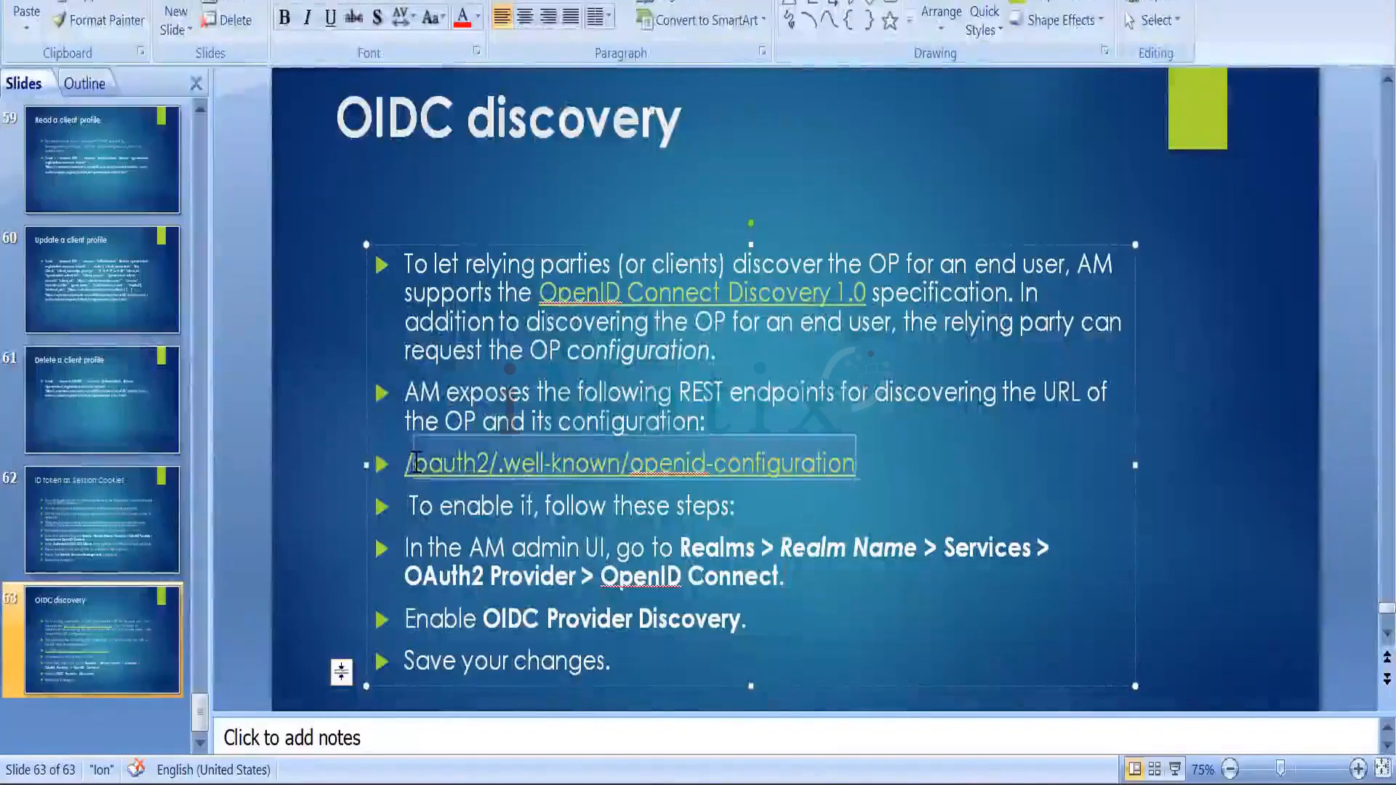
pyautogui.moveTo(416, 464); pyautogui.dragTo(406, 466)
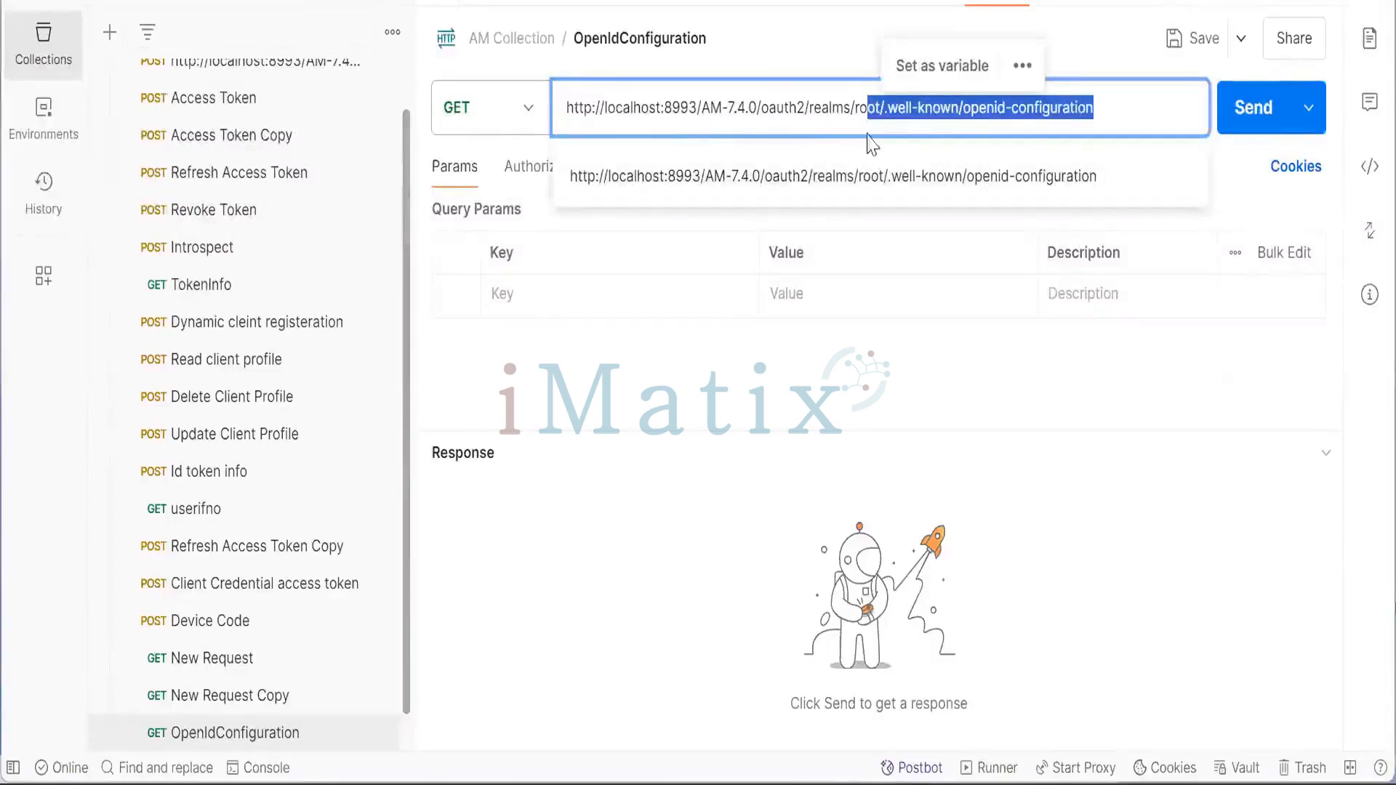
pyautogui.click(733, 571)
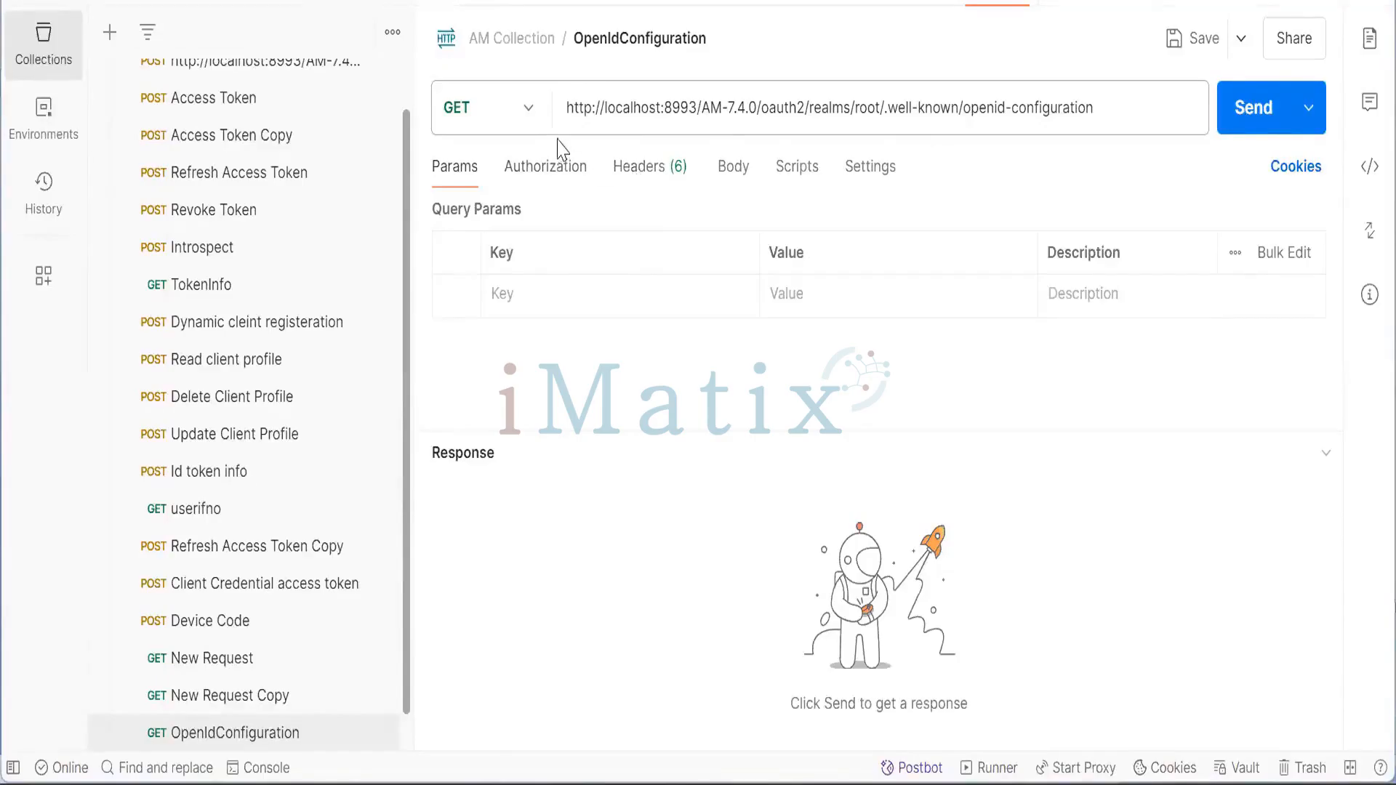
pyautogui.moveTo(1129, 100); pyautogui.dragTo(867, 108)
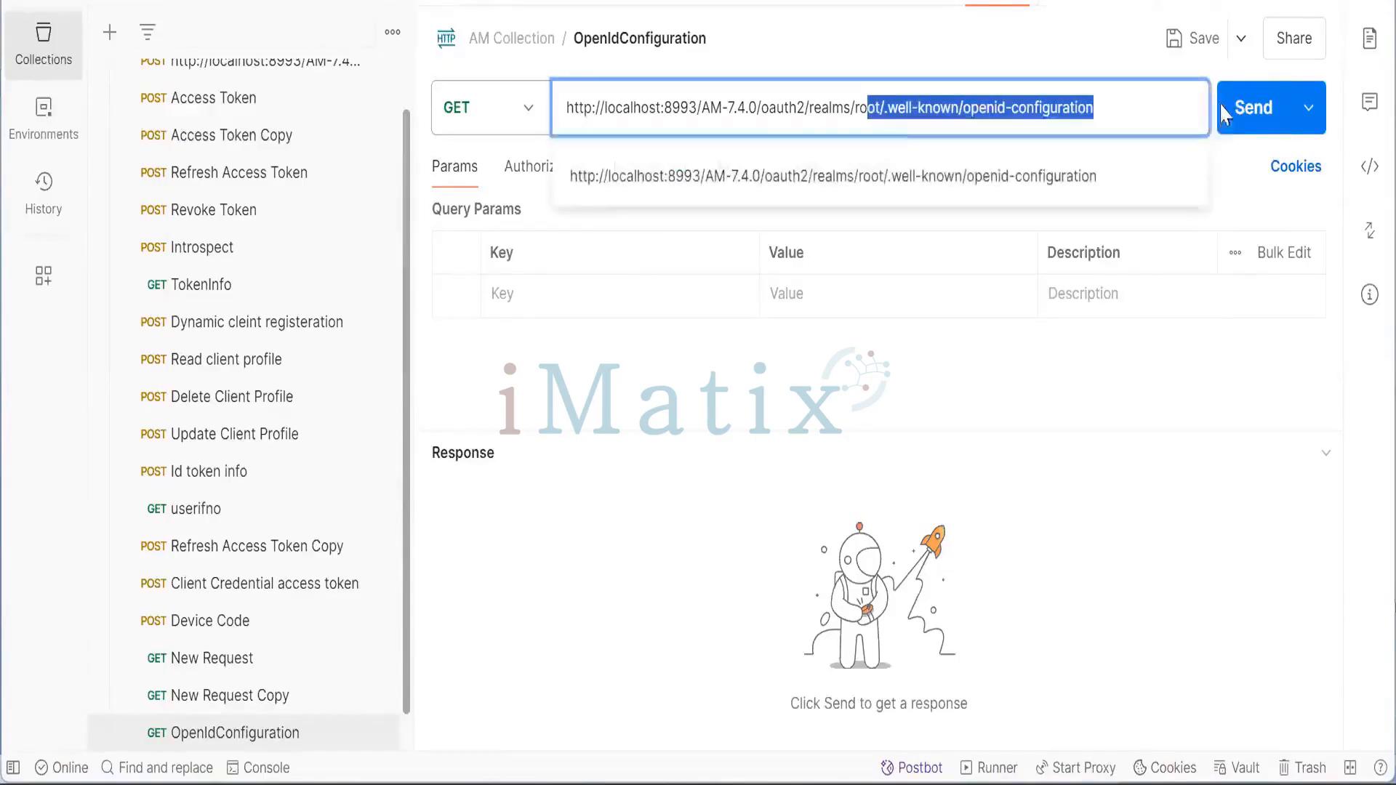
# Send the OpenIdConfiguration request, enlarge the response area, and look through the returned JSON.
pyautogui.click(1236, 118)
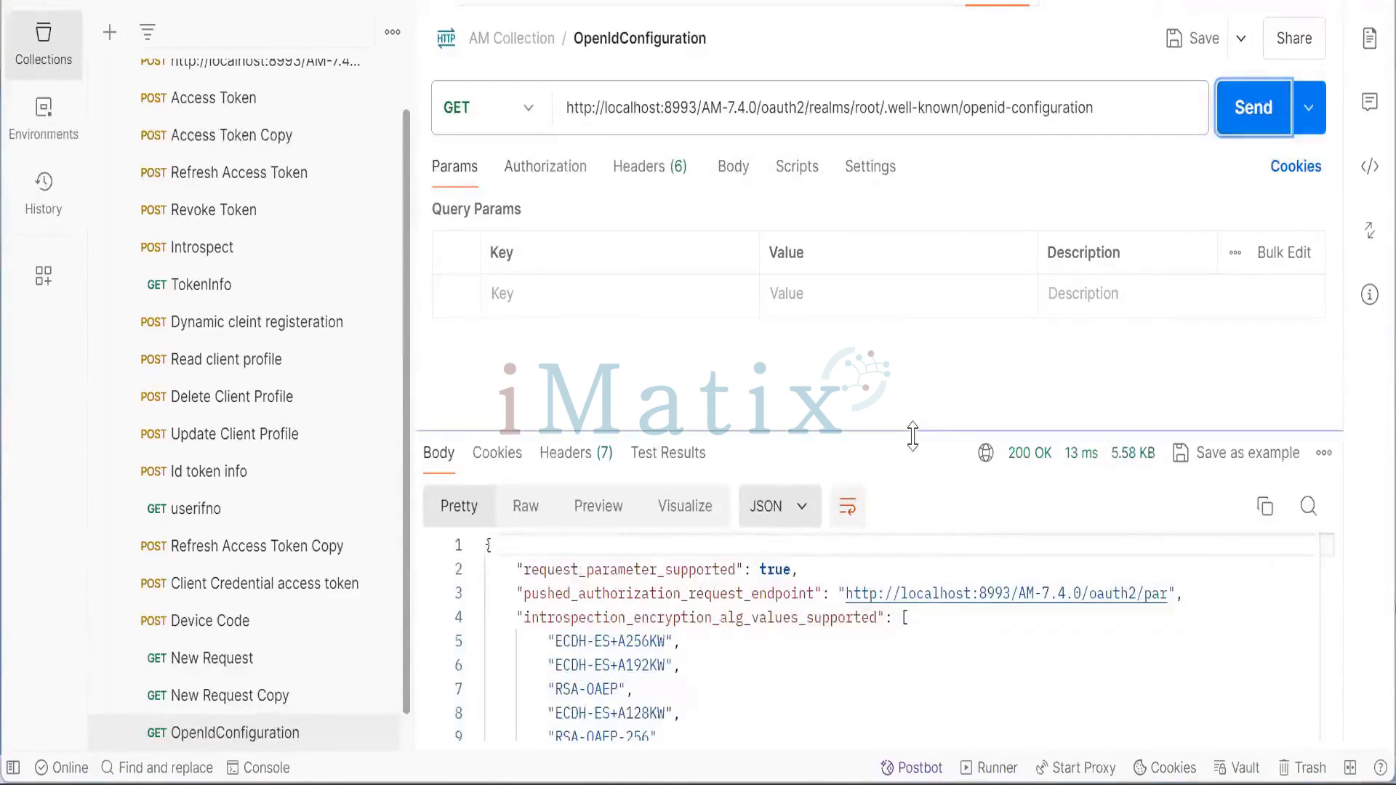
pyautogui.moveTo(913, 436); pyautogui.dragTo(882, 269)
pyautogui.scroll(-8, 695, 533)
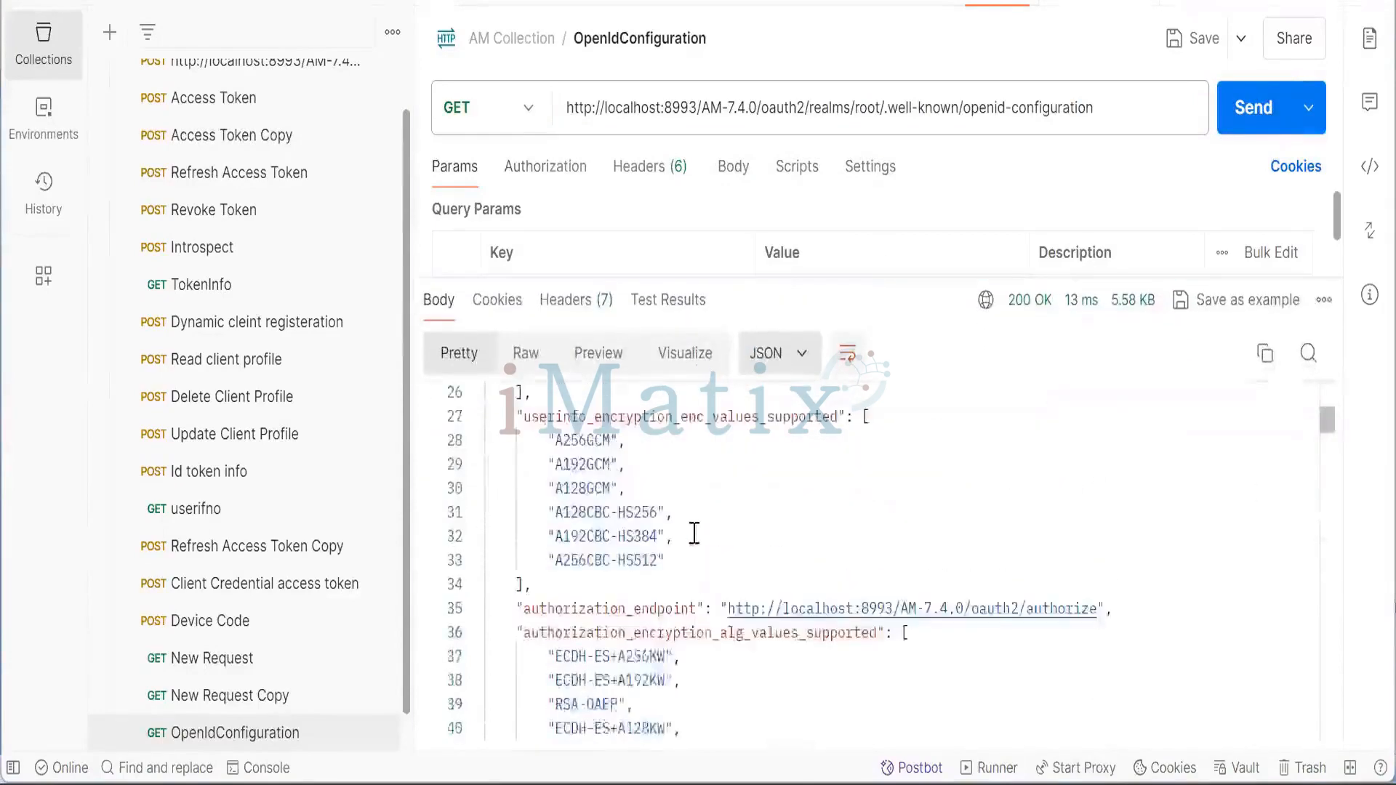
pyautogui.scroll(-15, 694, 533)
pyautogui.scroll(-6, 695, 528)
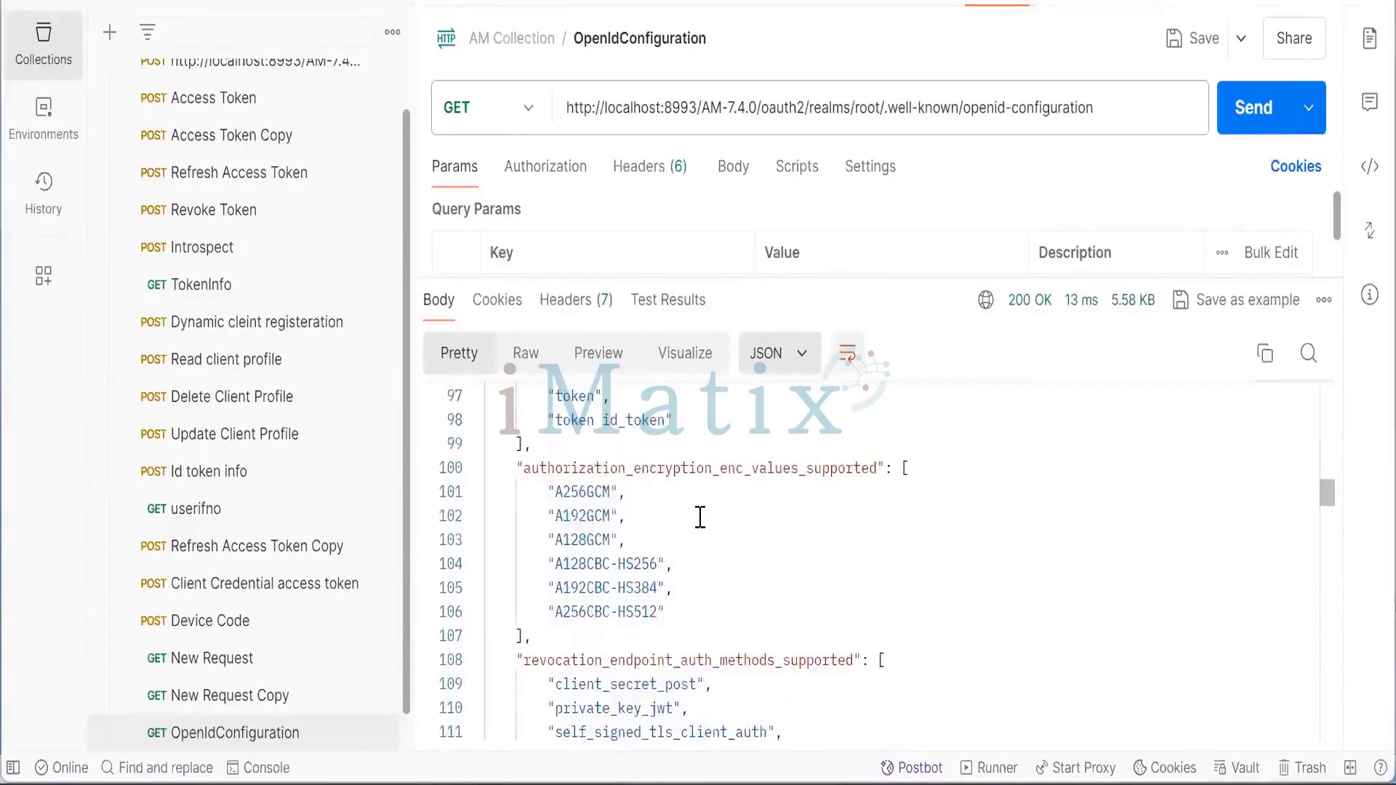
# Copy the entire JSON response body and paste it into a new document in the text editor.
pyautogui.click(653, 549)
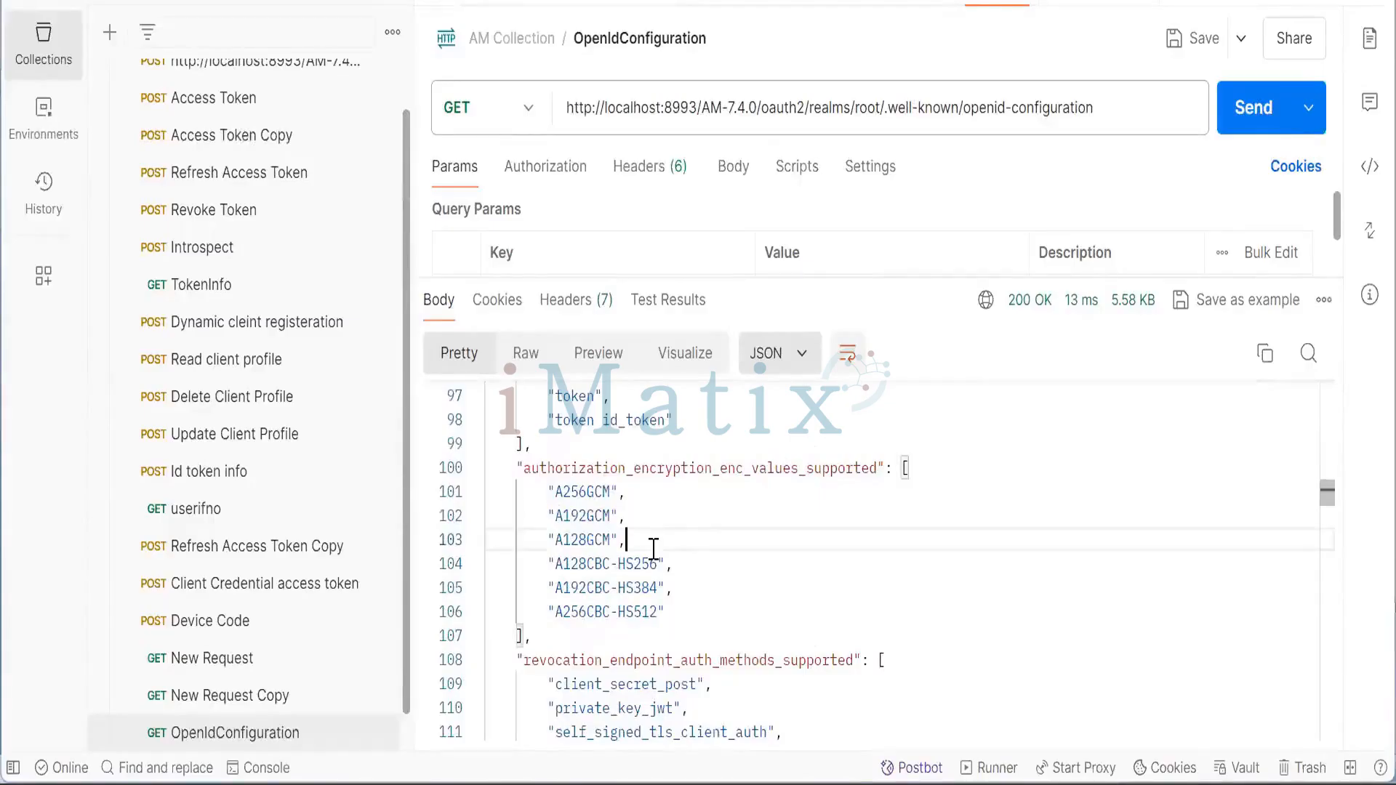
pyautogui.hotkey('ctrl', 'a')
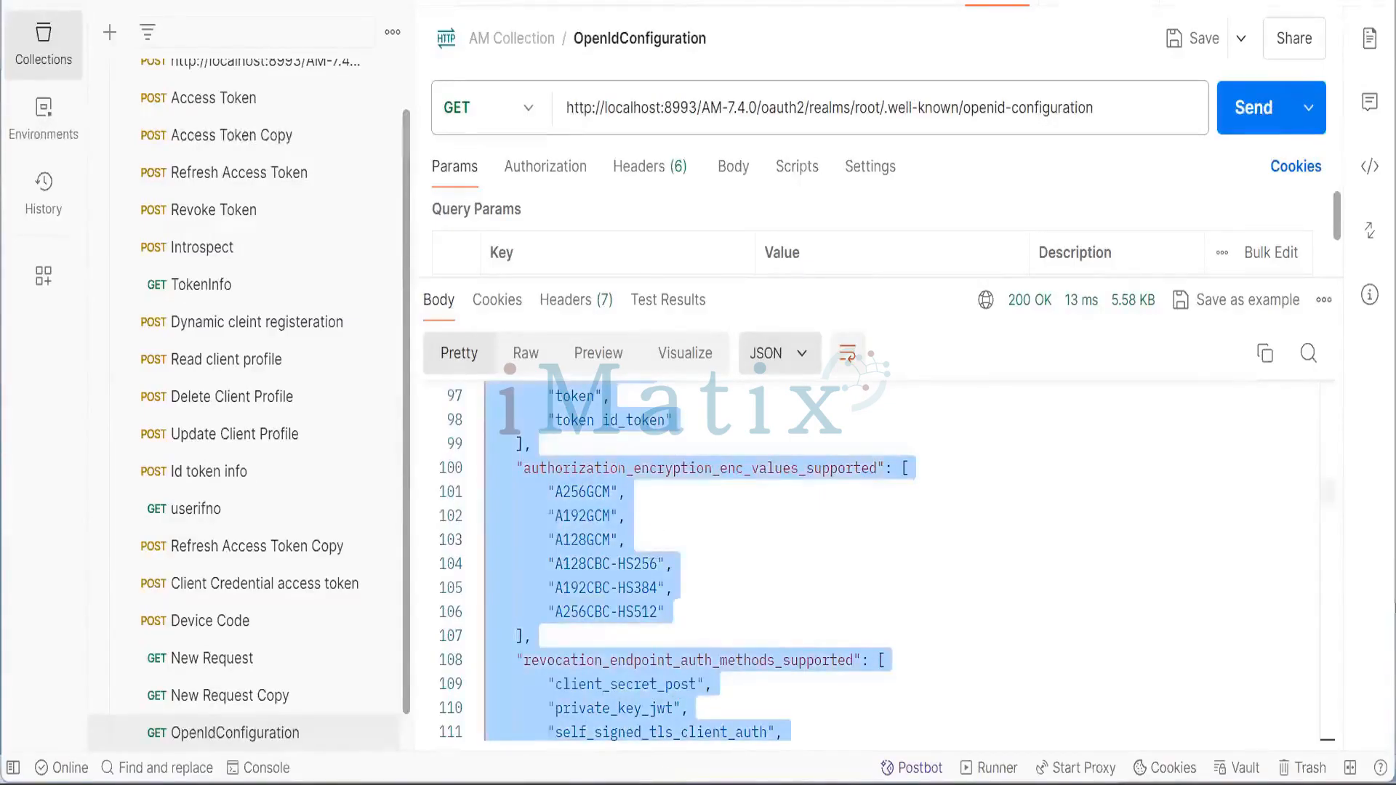
pyautogui.hotkey('alt', 'Tab')
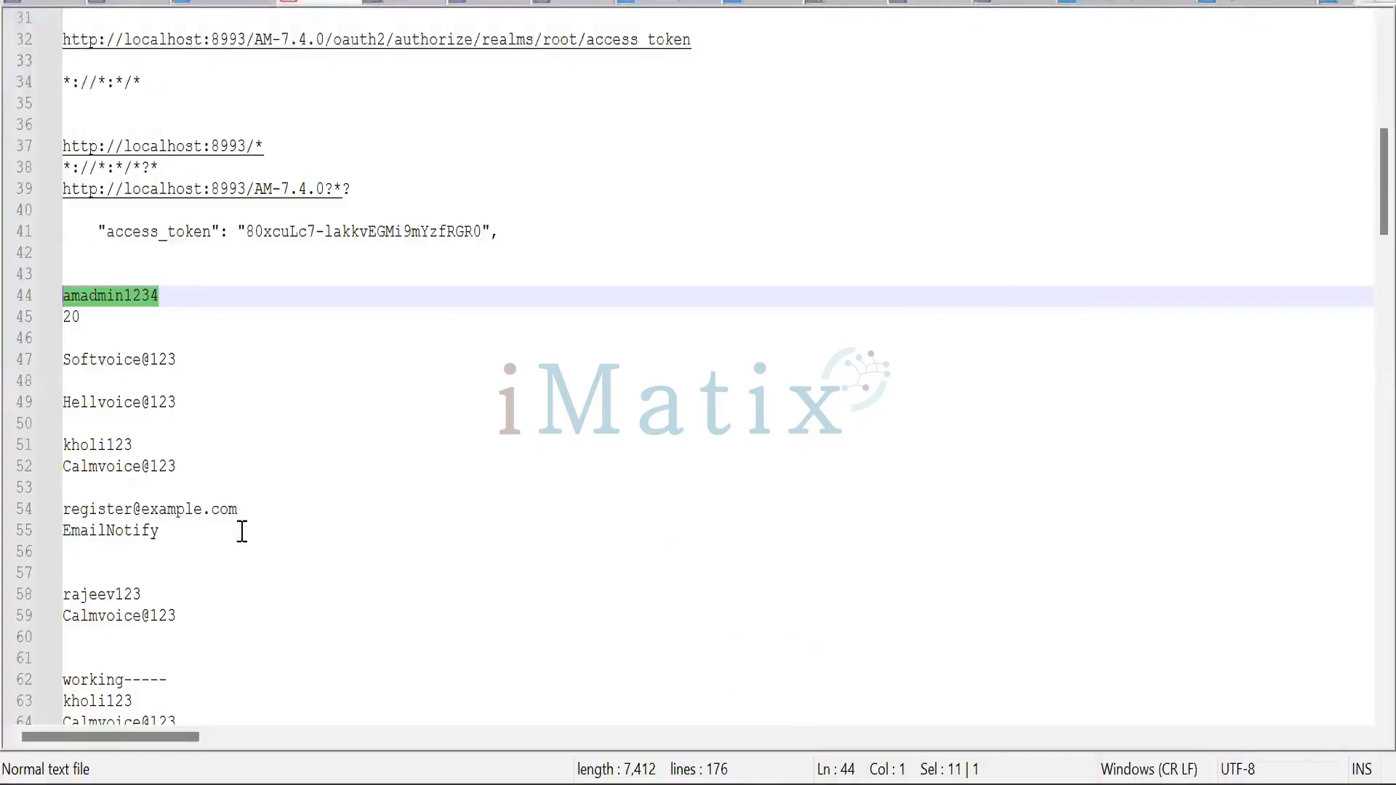
pyautogui.hotkey('ctrl', 'n')
pyautogui.hotkey('ctrl', 'v')
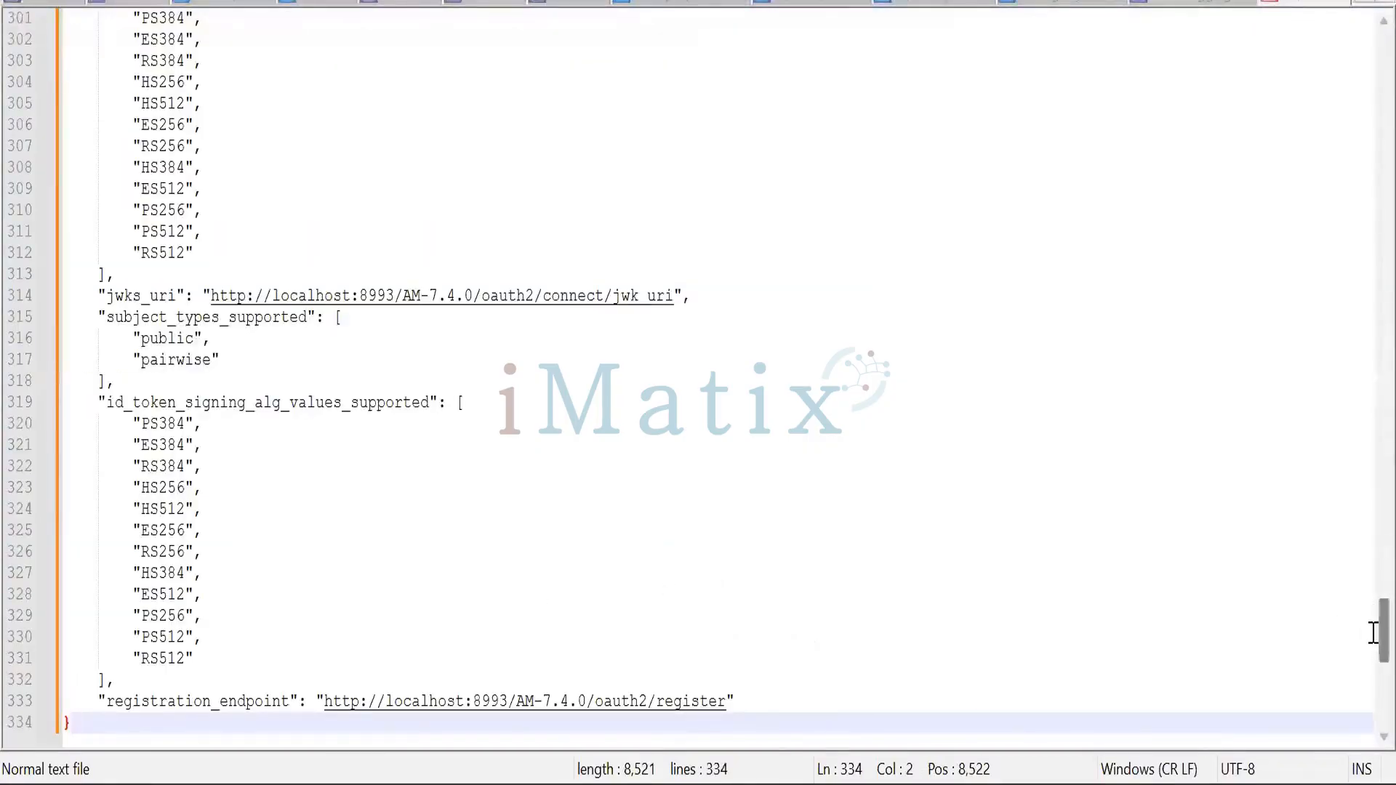
# Review the pasted configuration from its beginning, covering request and claims parameters, introspection algorithms, and ID token and userinfo encryption values.
pyautogui.moveTo(1374, 631); pyautogui.dragTo(1344, 71)
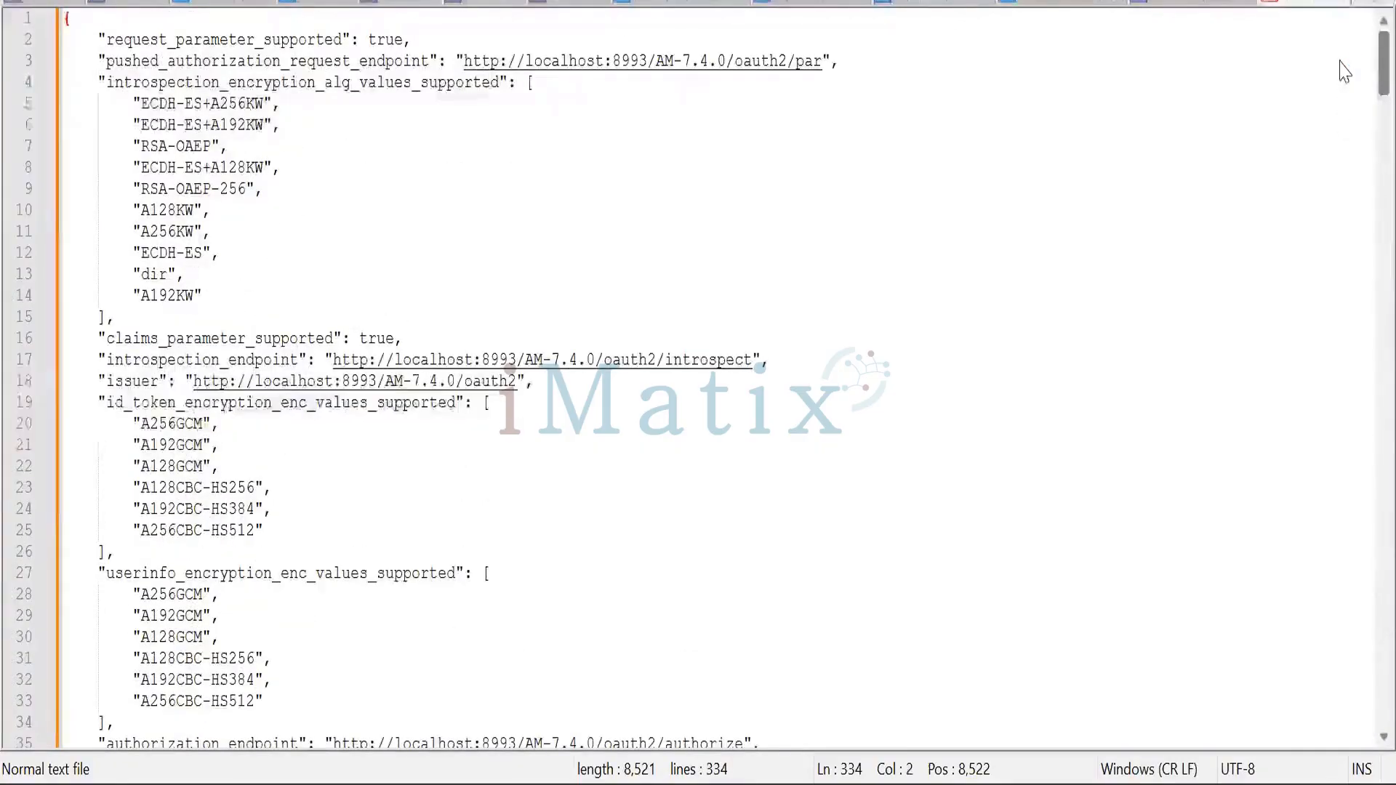
pyautogui.moveTo(258, 40); pyautogui.dragTo(170, 40)
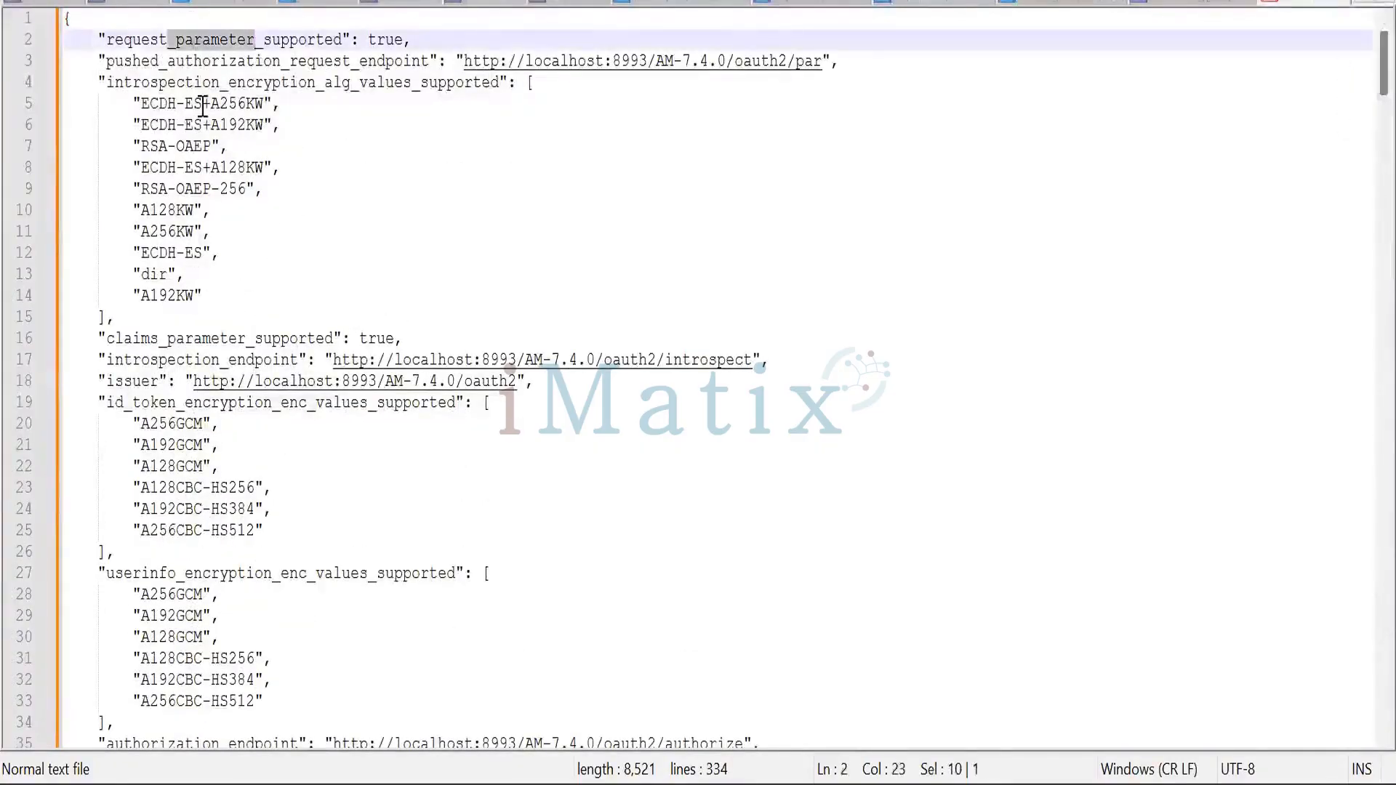
pyautogui.moveTo(212, 82); pyautogui.dragTo(291, 82)
pyautogui.moveTo(159, 338); pyautogui.dragTo(256, 339)
pyautogui.scroll(-3, 272, 476)
pyautogui.moveTo(186, 211); pyautogui.dragTo(263, 192)
pyautogui.moveTo(159, 383); pyautogui.dragTo(225, 362)
pyautogui.scroll(-3, 284, 511)
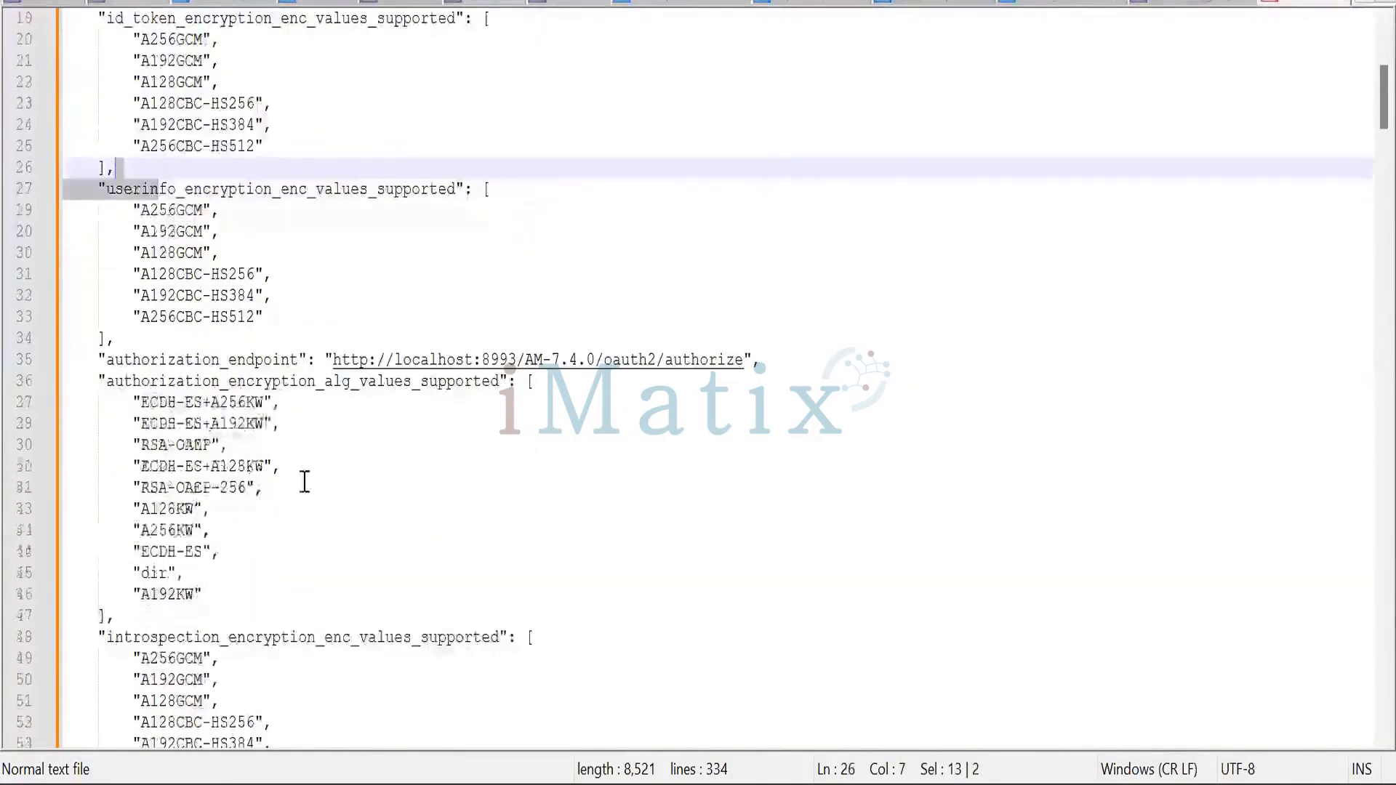
# Read through the rest of the pasted configuration, from the token endpoint authentication methods to the registration endpoint at the end.
pyautogui.scroll(-9, 313, 473)
pyautogui.scroll(-5, 299, 420)
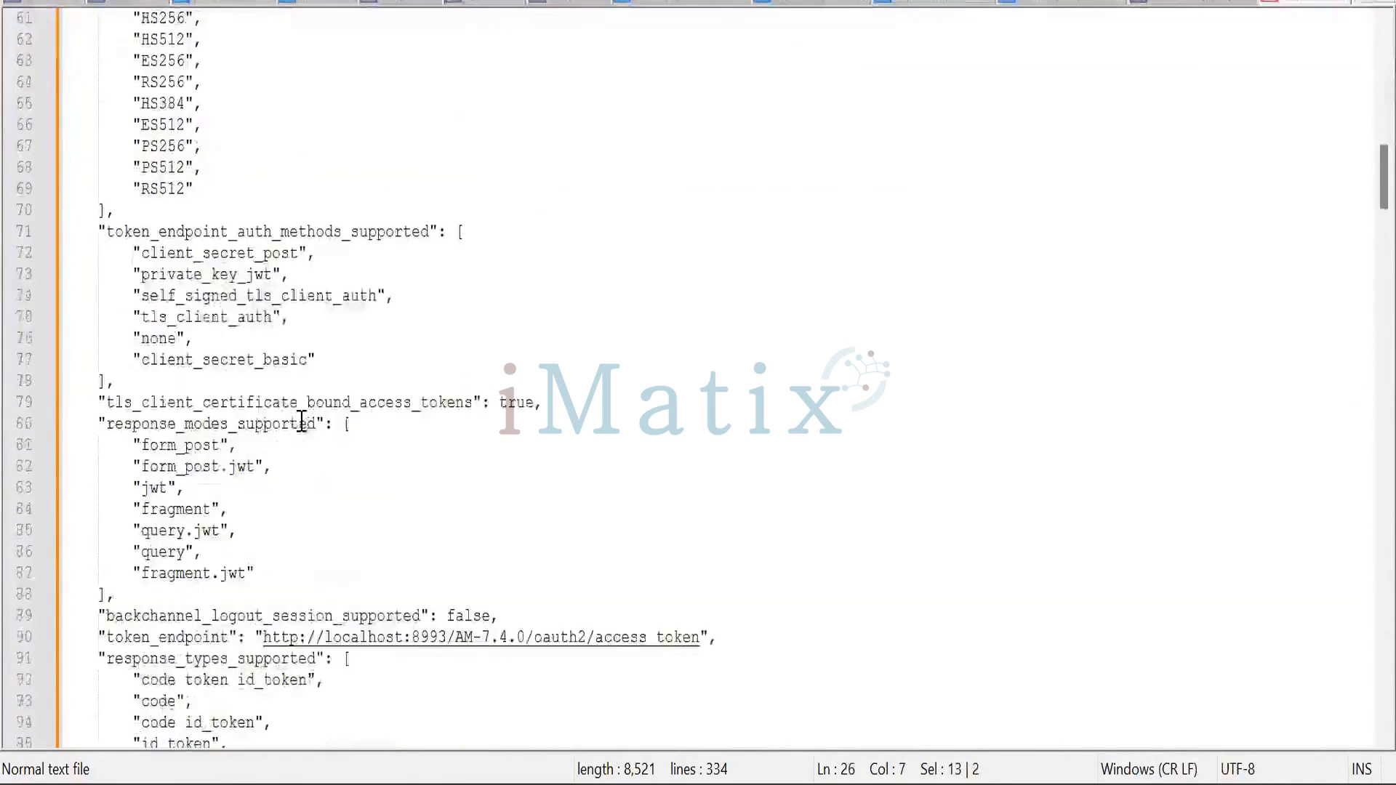
pyautogui.click(194, 252)
pyautogui.keyDown('shift'); pyautogui.click(322, 216); pyautogui.keyUp('shift')
pyautogui.scroll(-3, 223, 423)
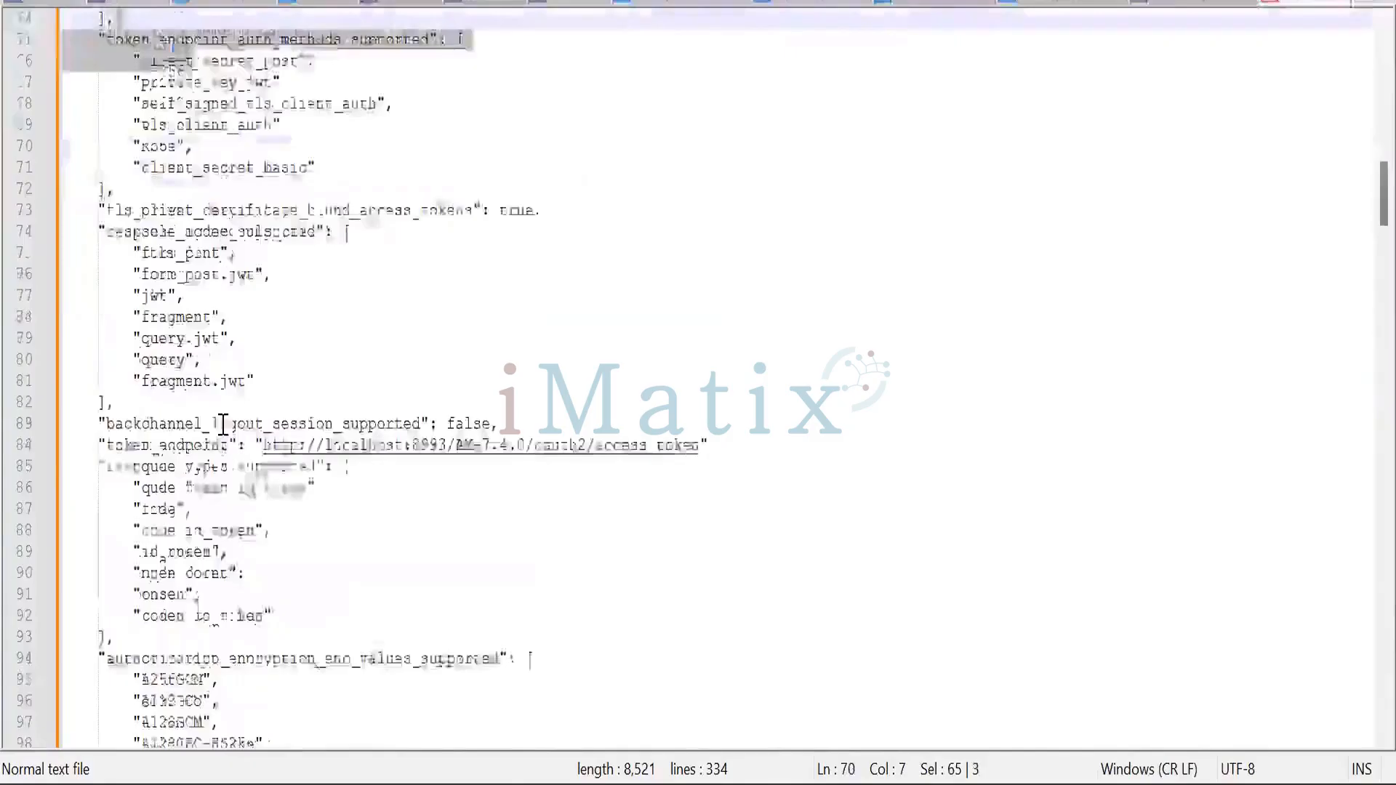
pyautogui.scroll(-20, 224, 423)
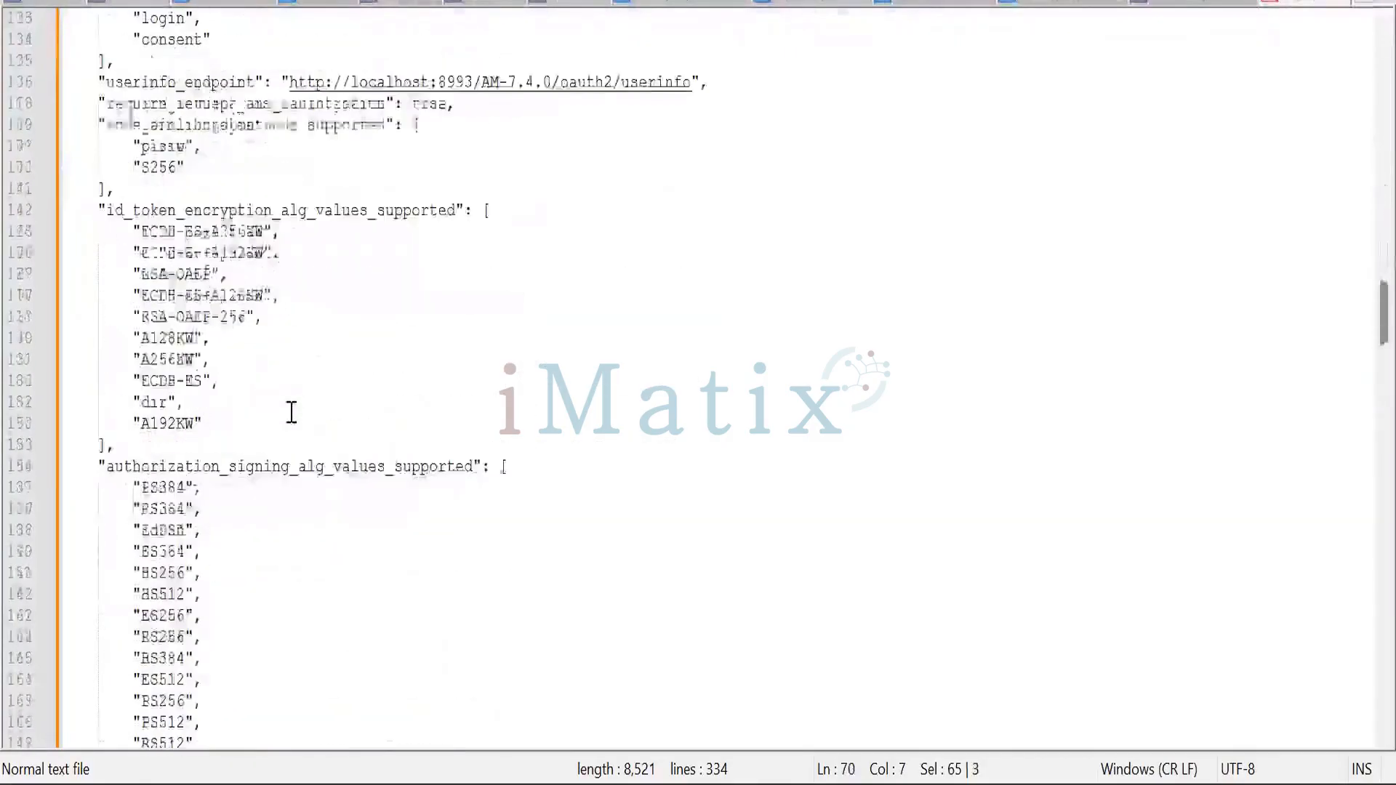
pyautogui.scroll(-20, 291, 412)
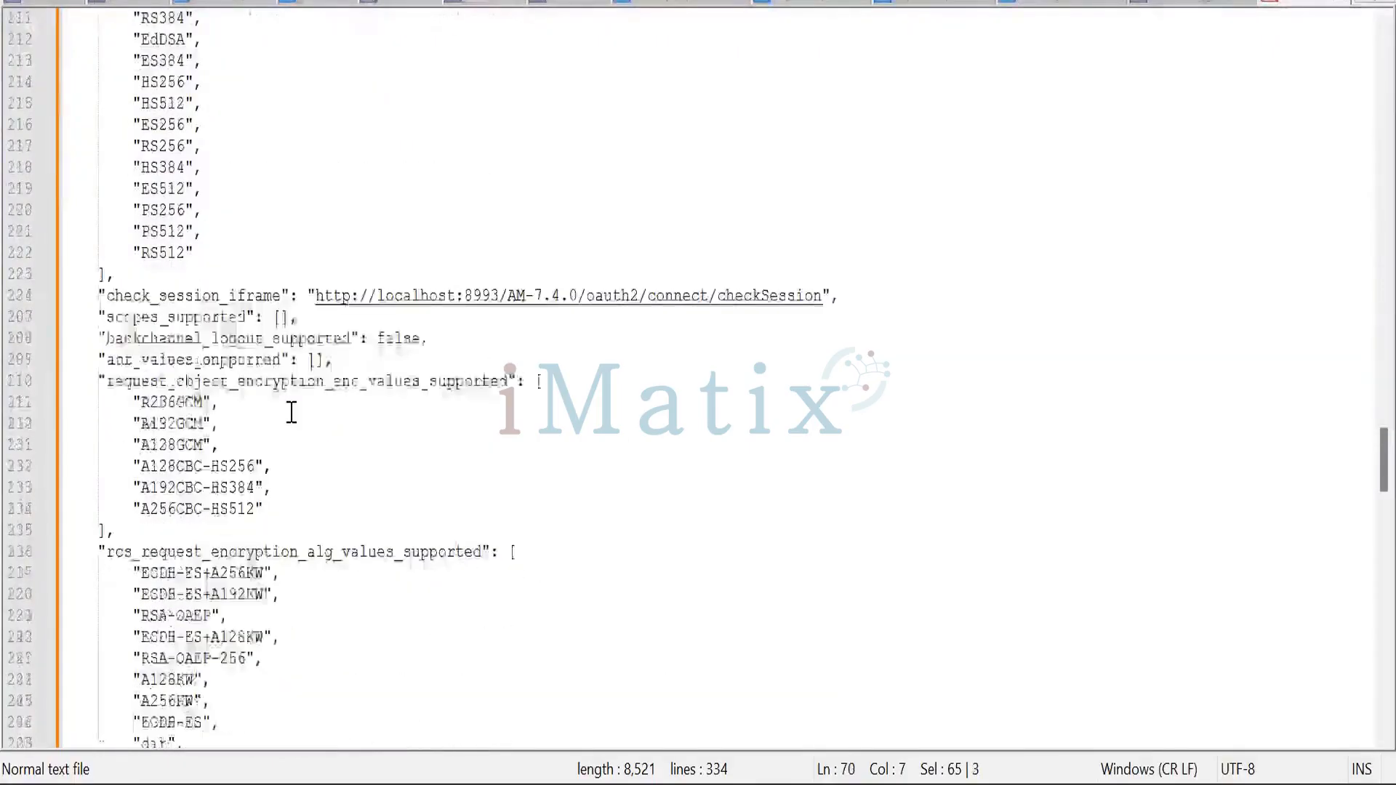
pyautogui.scroll(-13, 292, 413)
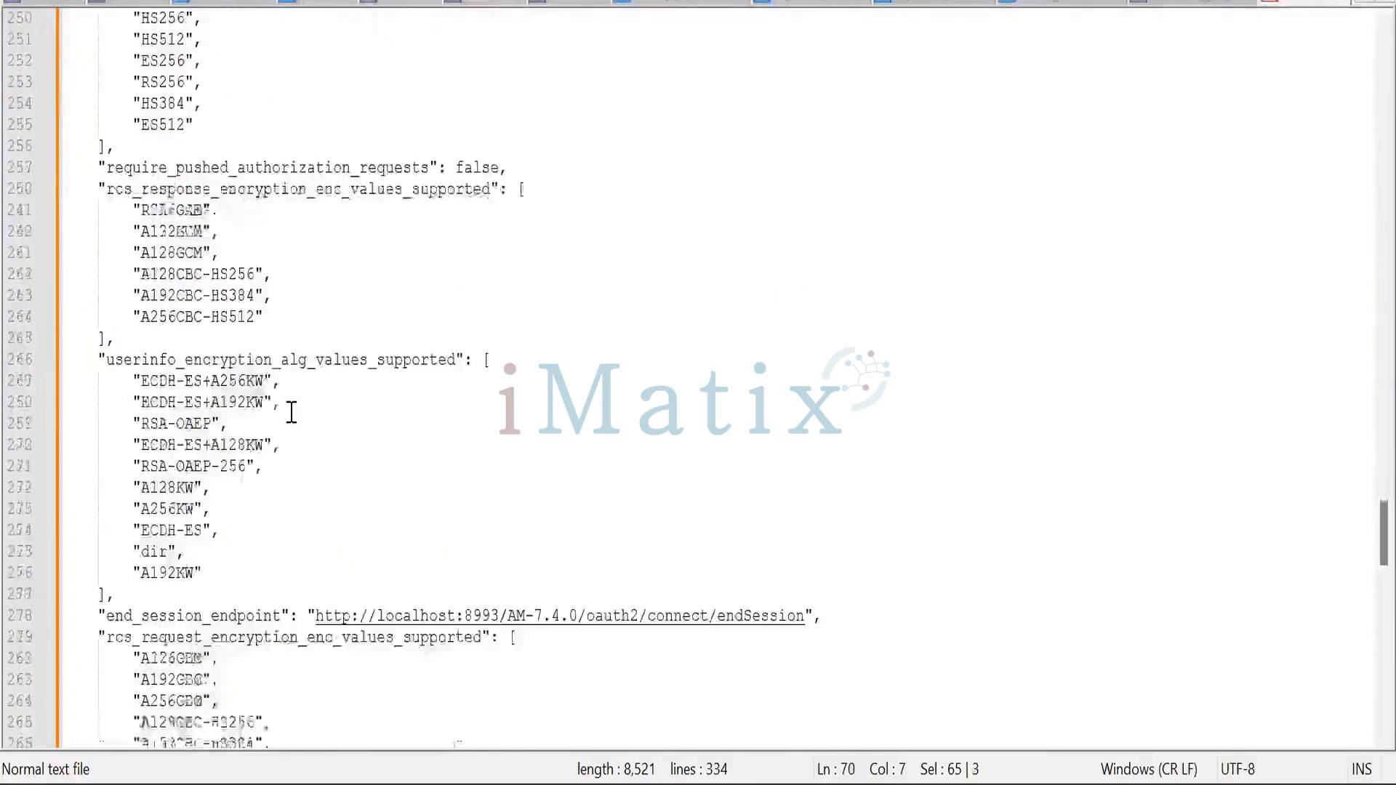
pyautogui.scroll(-12, 292, 412)
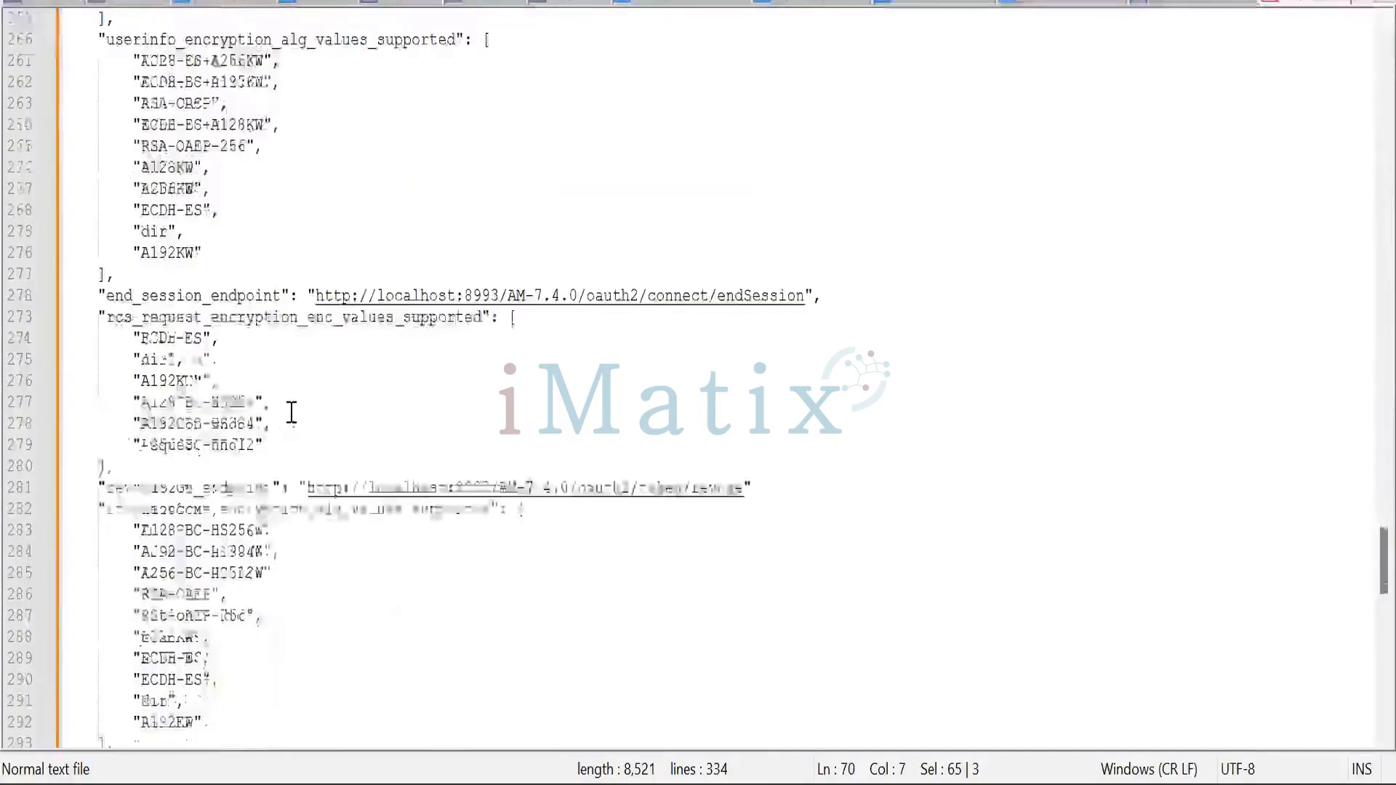
pyautogui.scroll(-6, 292, 412)
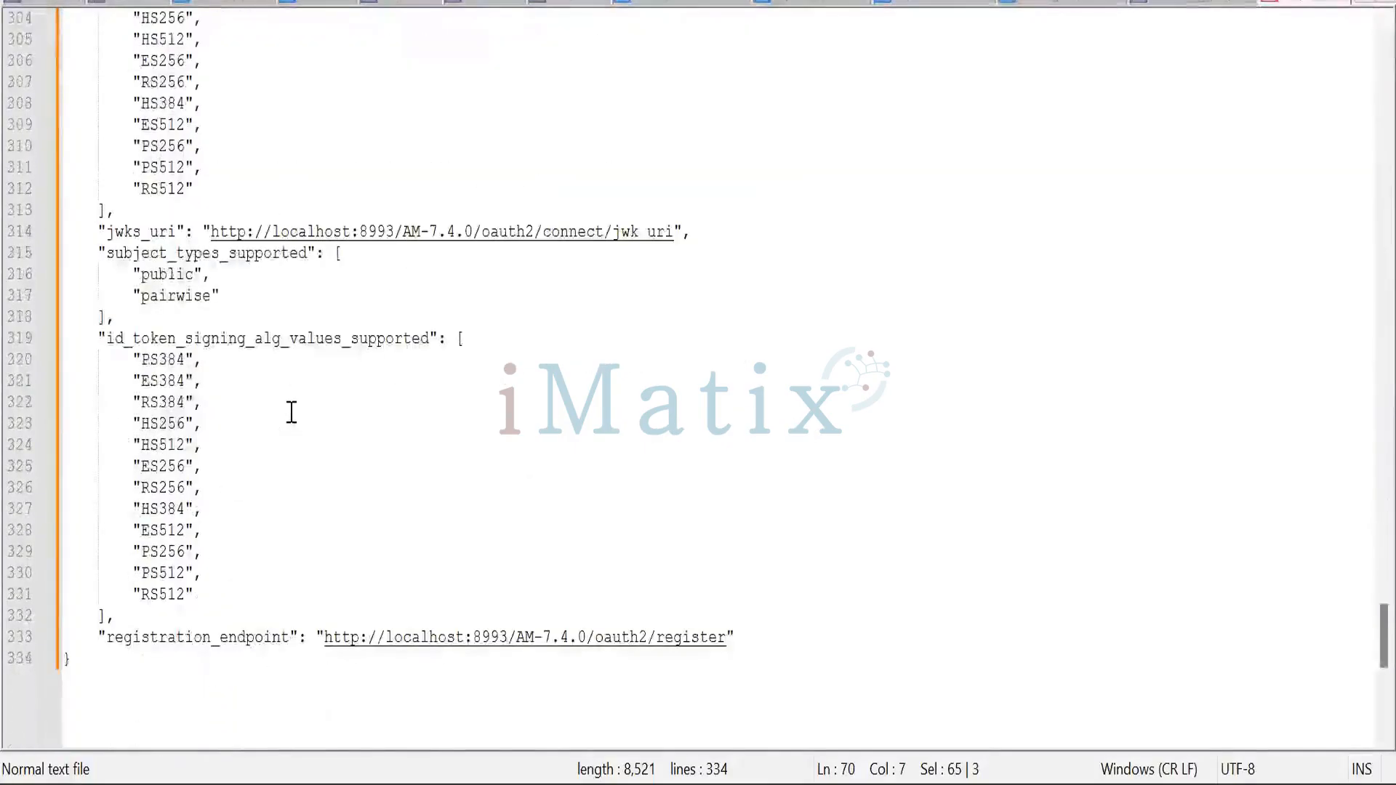
pyautogui.moveTo(735, 637); pyautogui.dragTo(198, 595)
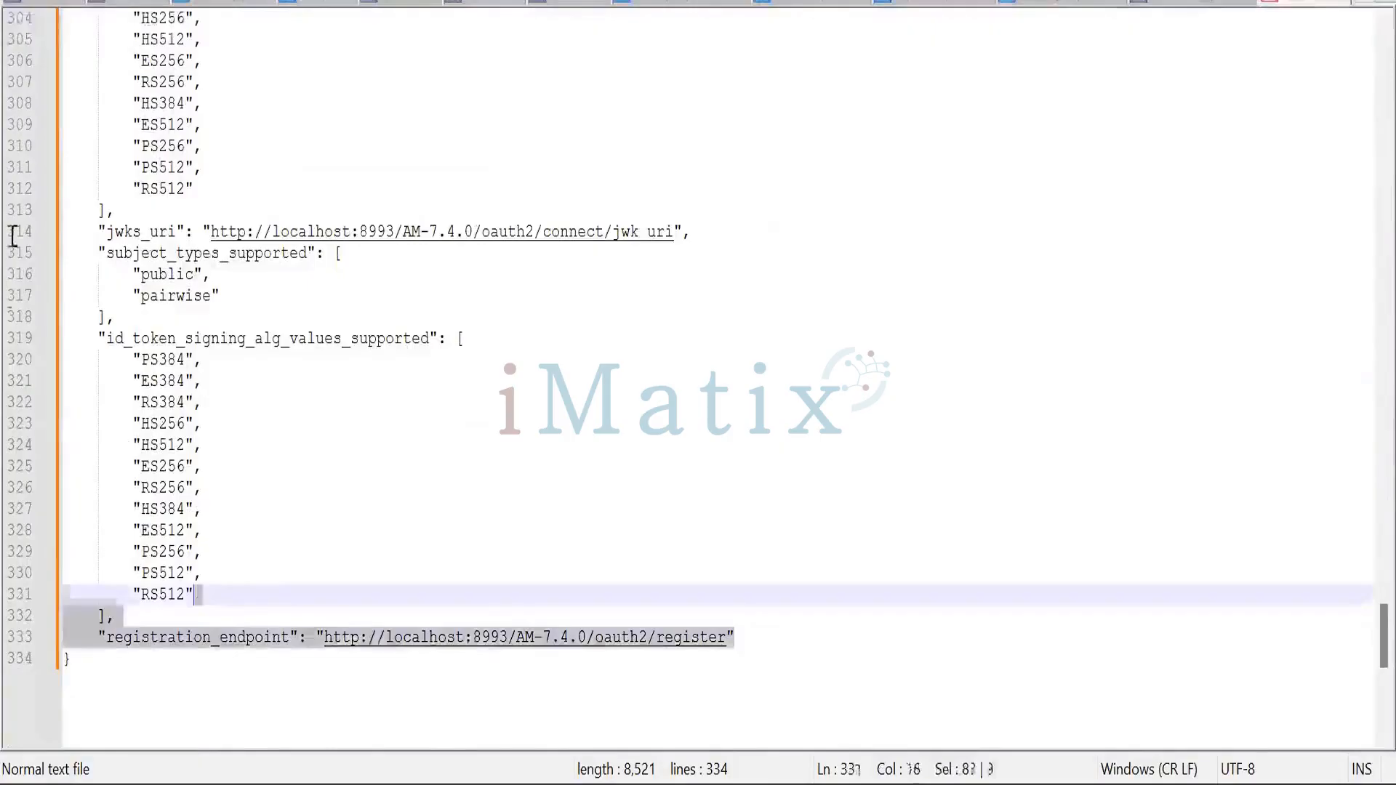
# Look back up through the configuration from jwks_uri to the introspection signing algorithms.
pyautogui.moveTo(13, 237); pyautogui.dragTo(13, 5)
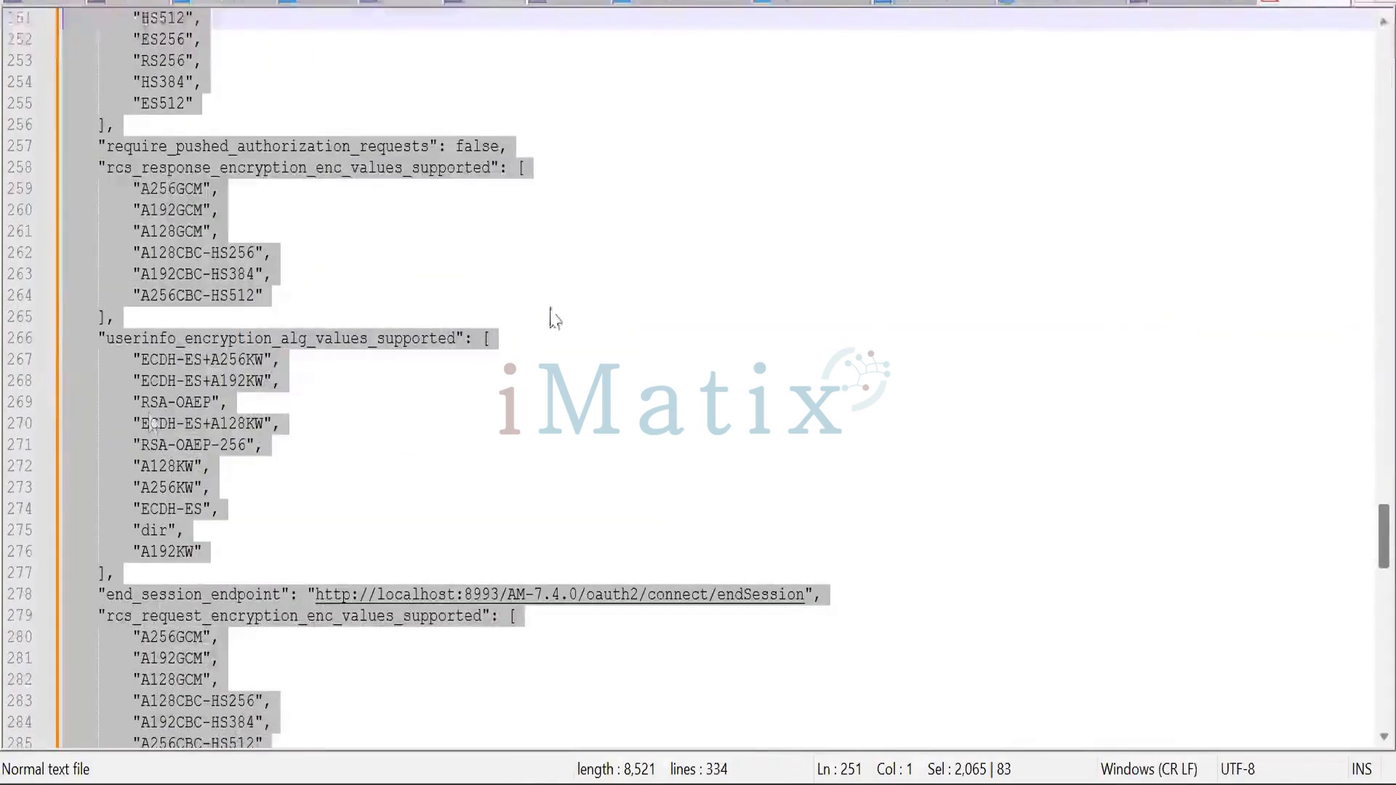
pyautogui.scroll(7, 582, 328)
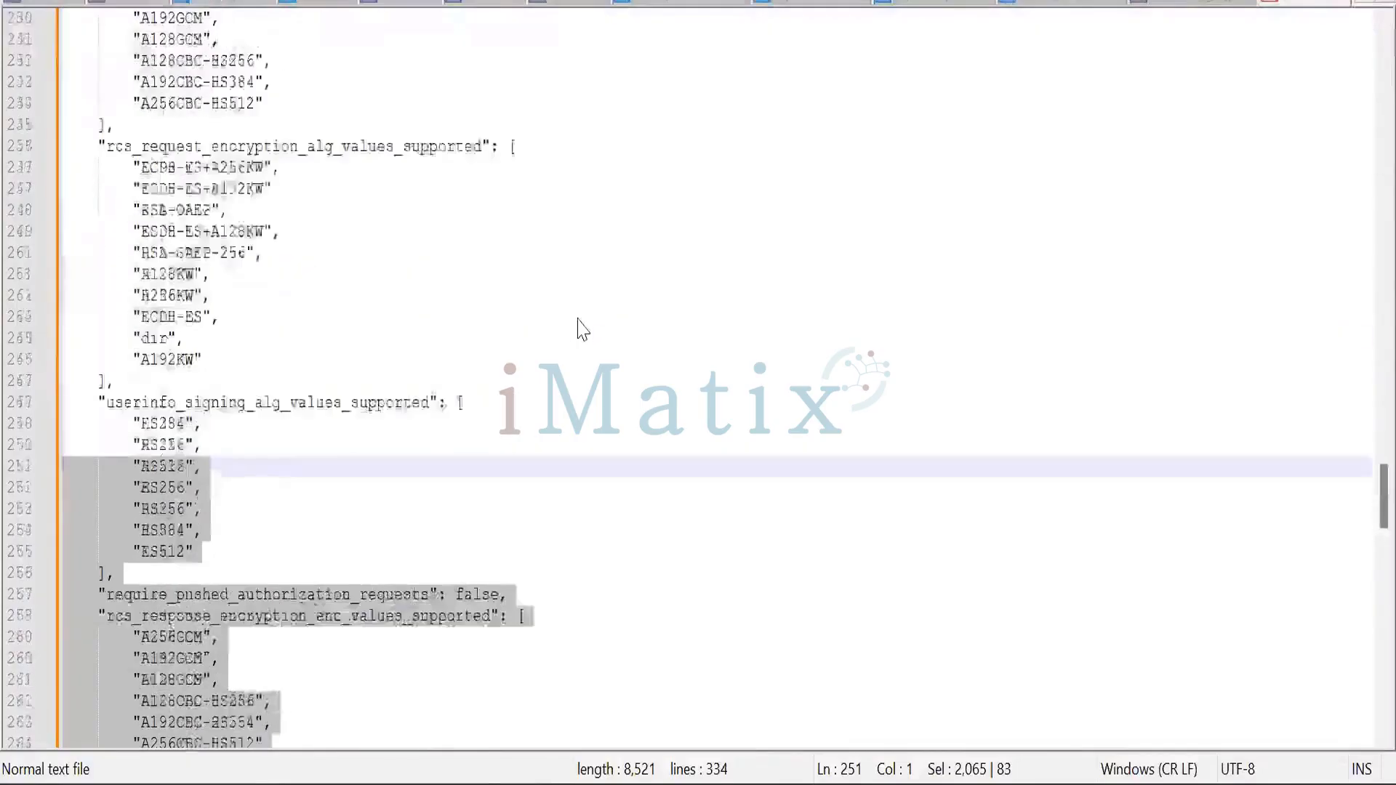
pyautogui.scroll(5, 581, 329)
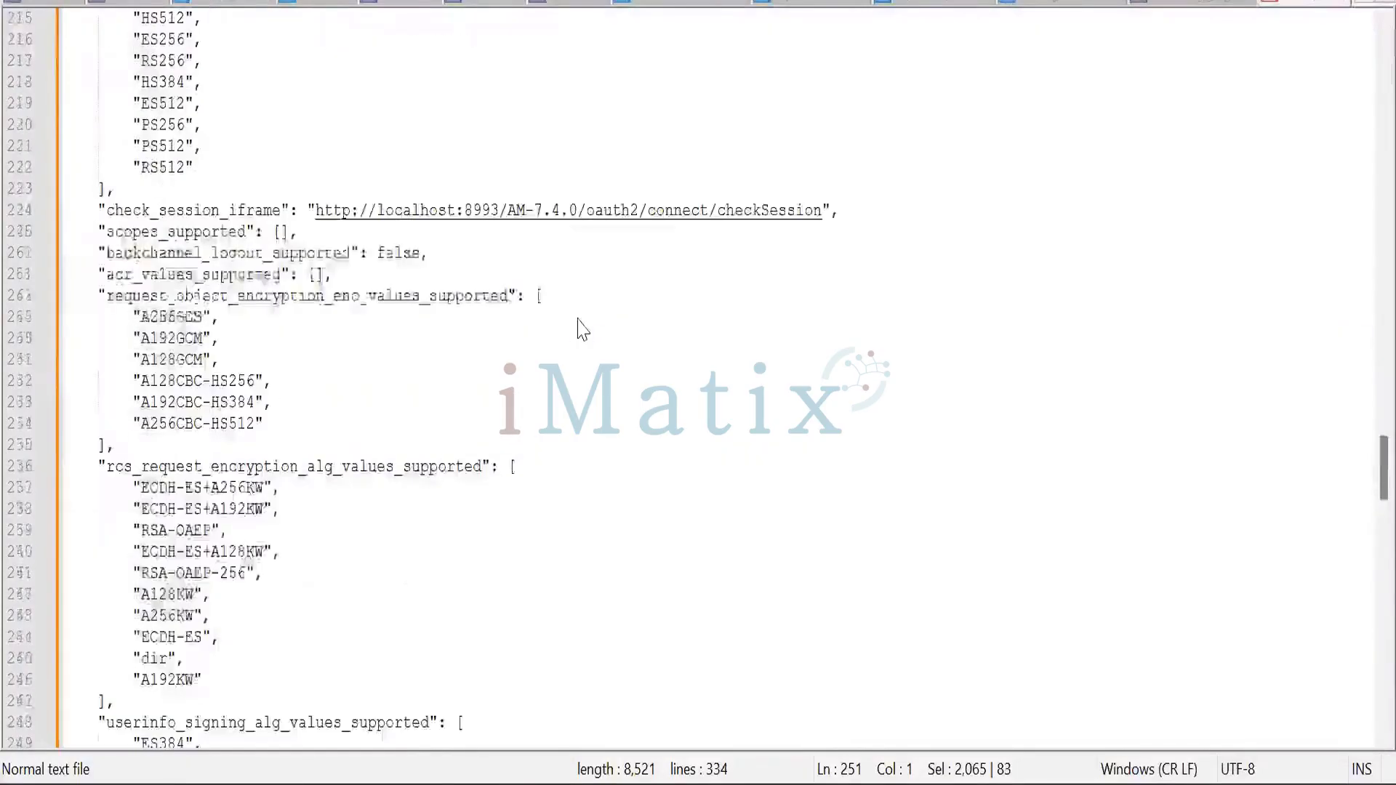
pyautogui.scroll(4, 583, 324)
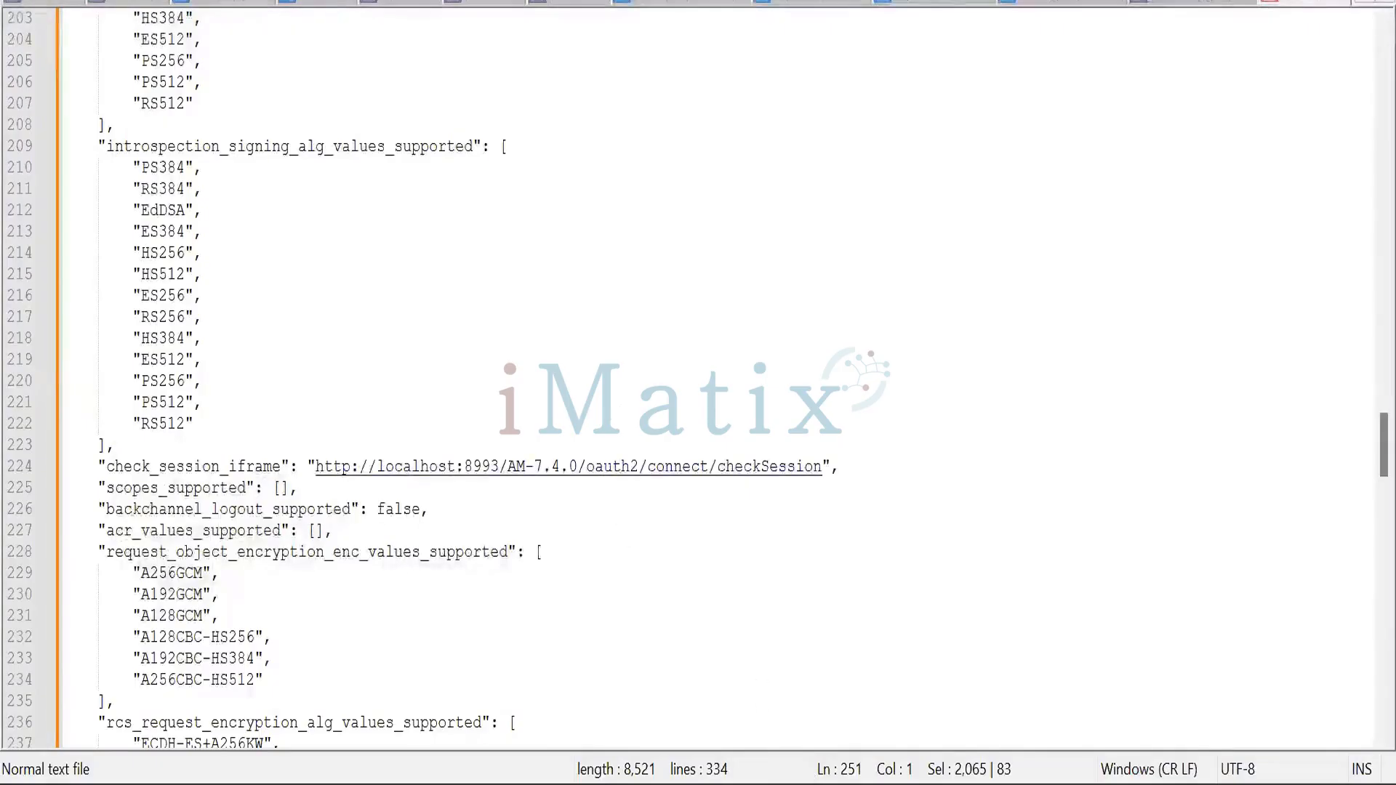
# Point out the .well-known/openid-configuration path in Postman's request URL and bring up the "ID token as Session Cookies" slide in PowerPoint.
pyautogui.hotkey('alt', 'Tab')
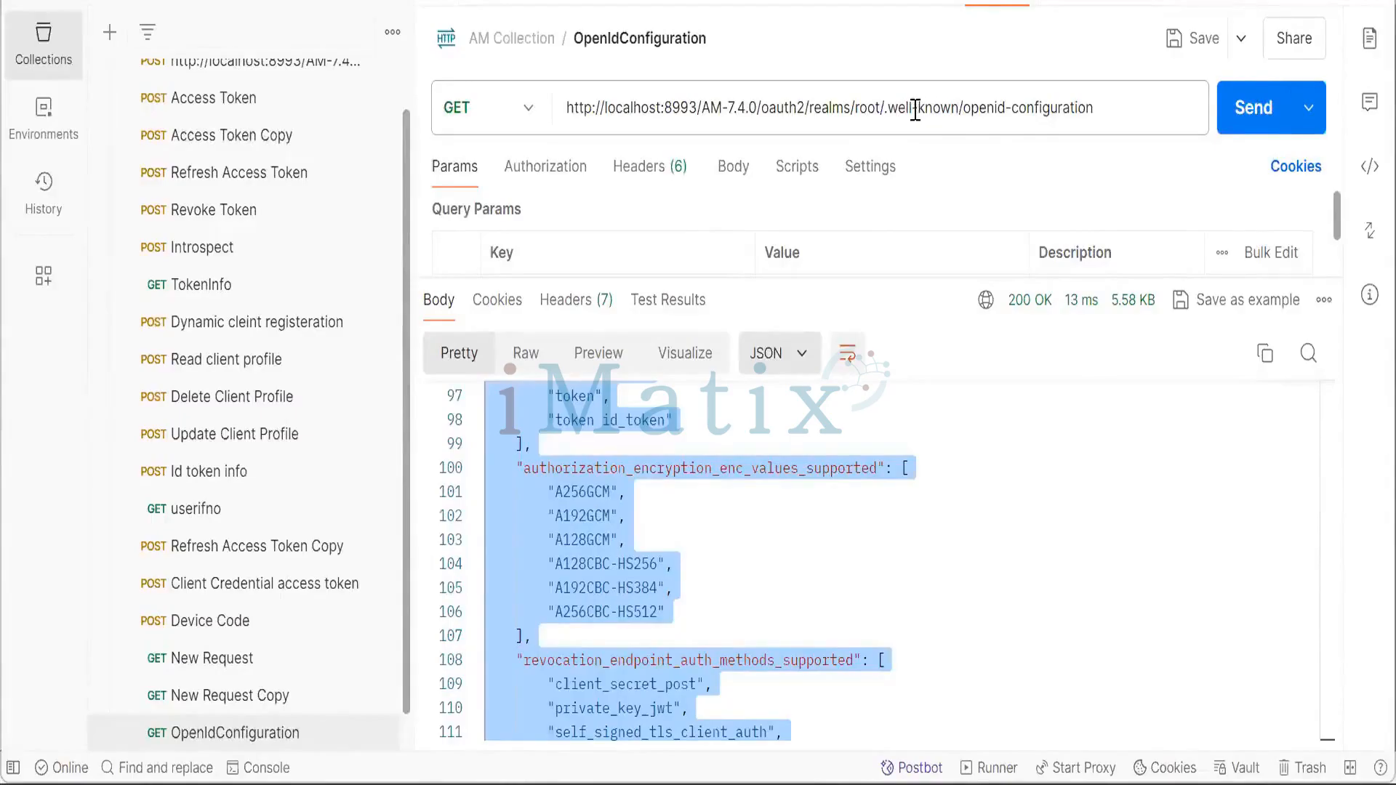
pyautogui.moveTo(869, 108); pyautogui.dragTo(1066, 114)
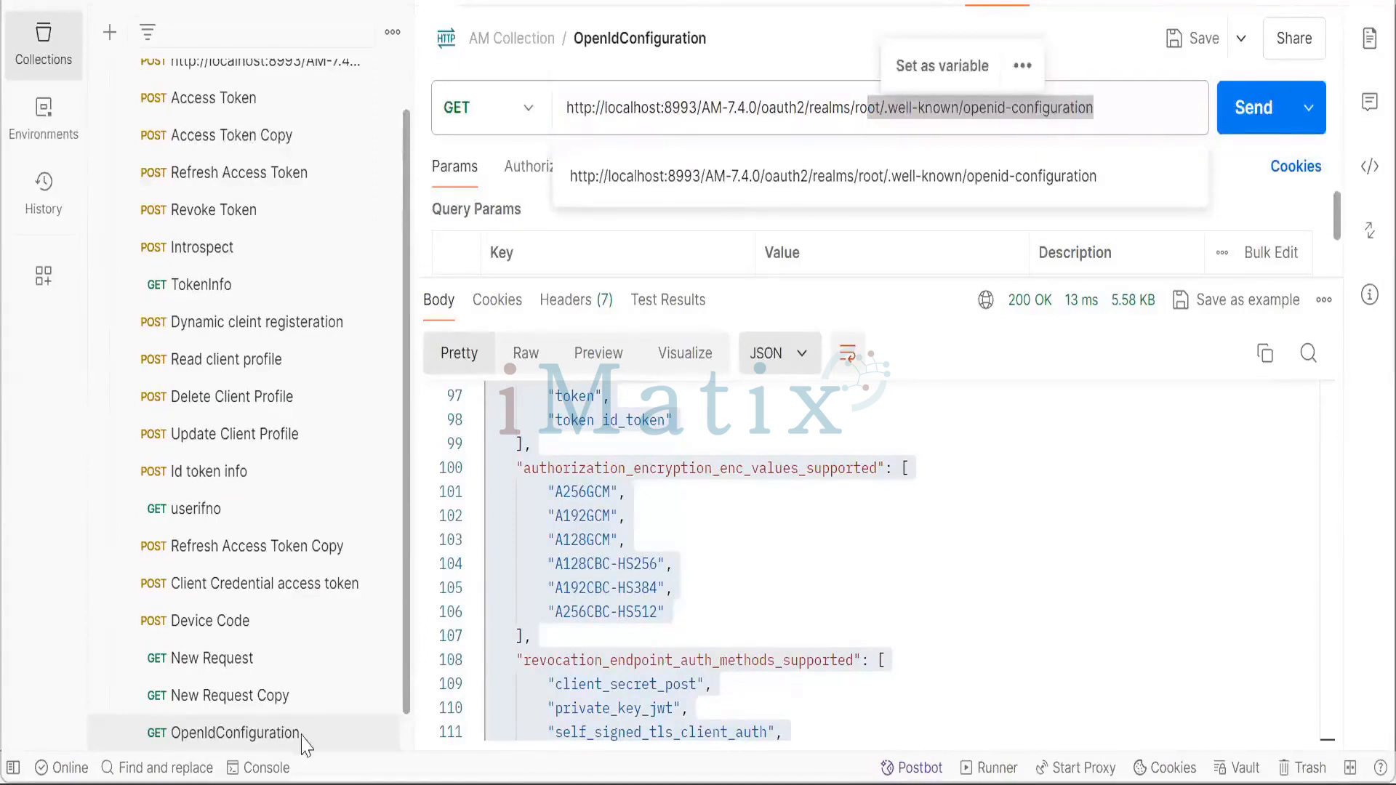
pyautogui.moveTo(674, 783)
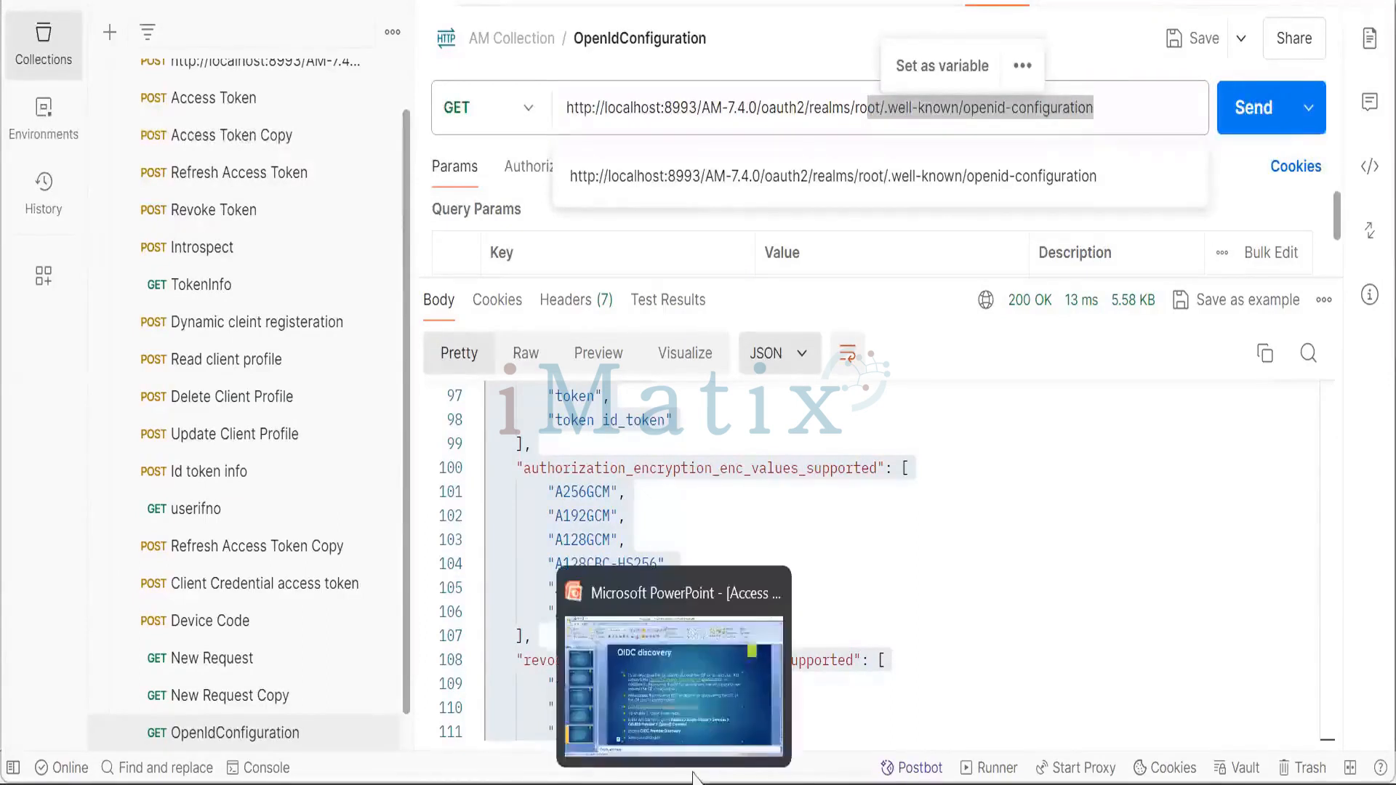
pyautogui.click(724, 730)
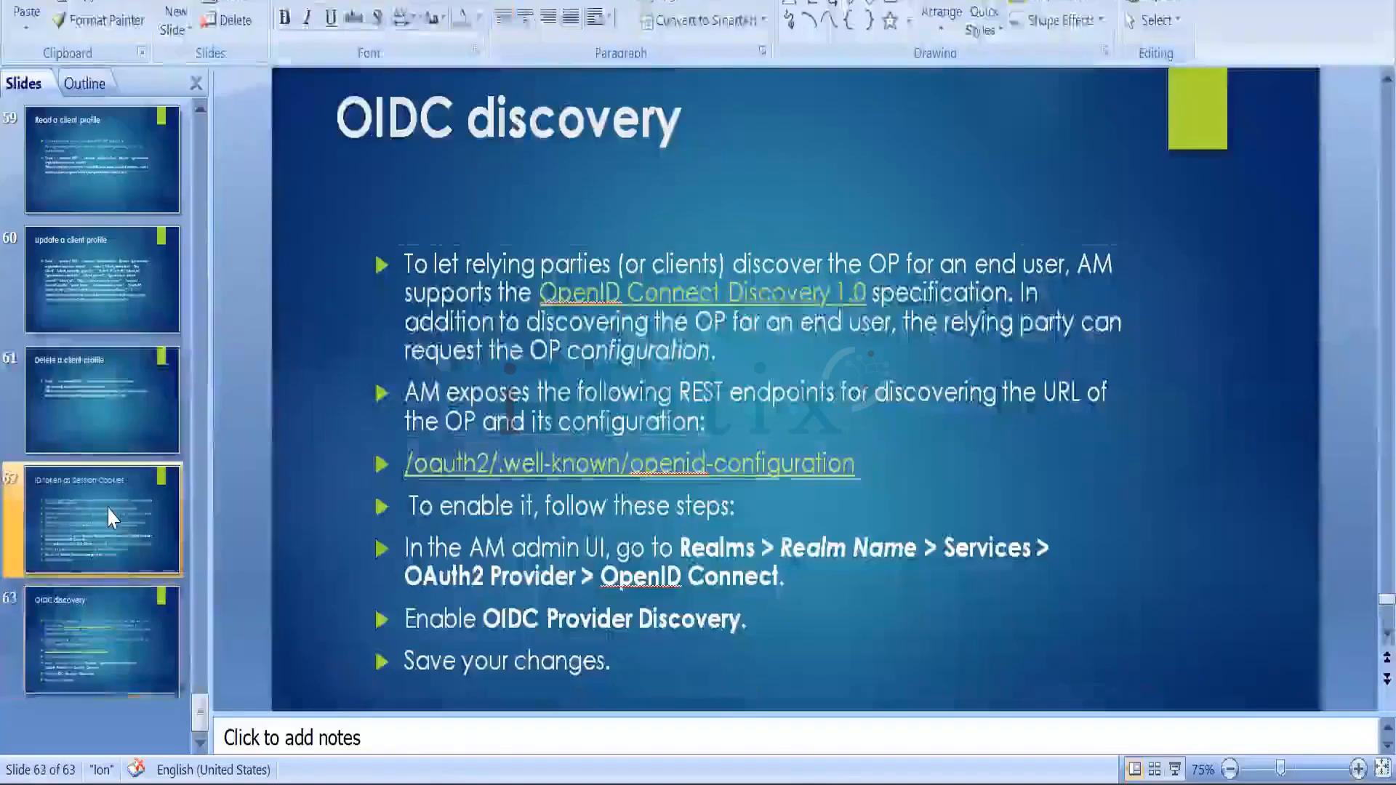
pyautogui.click(106, 506)
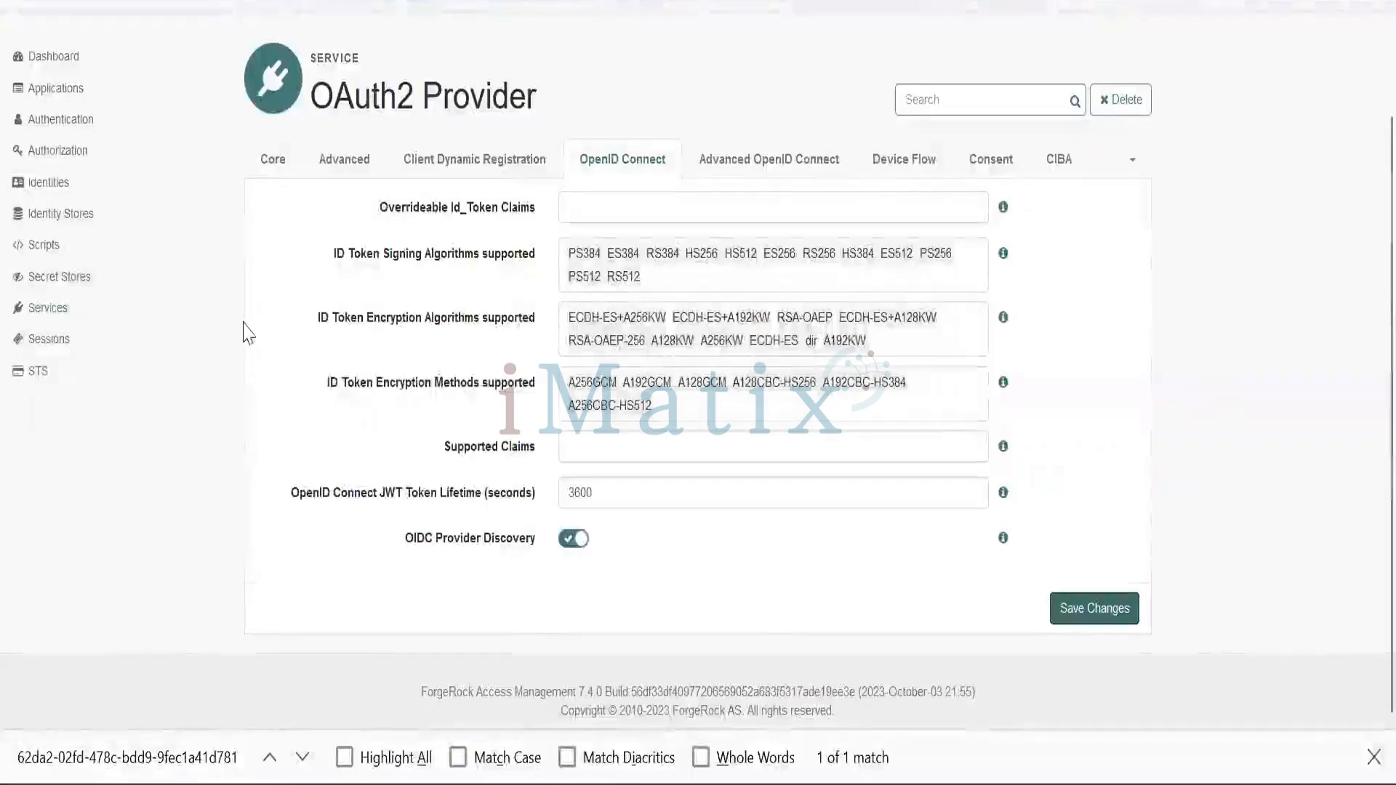
# In the AM admin console, open the Advanced OpenID Connect settings of the OAuth2 Provider service.
pyautogui.click(62, 320)
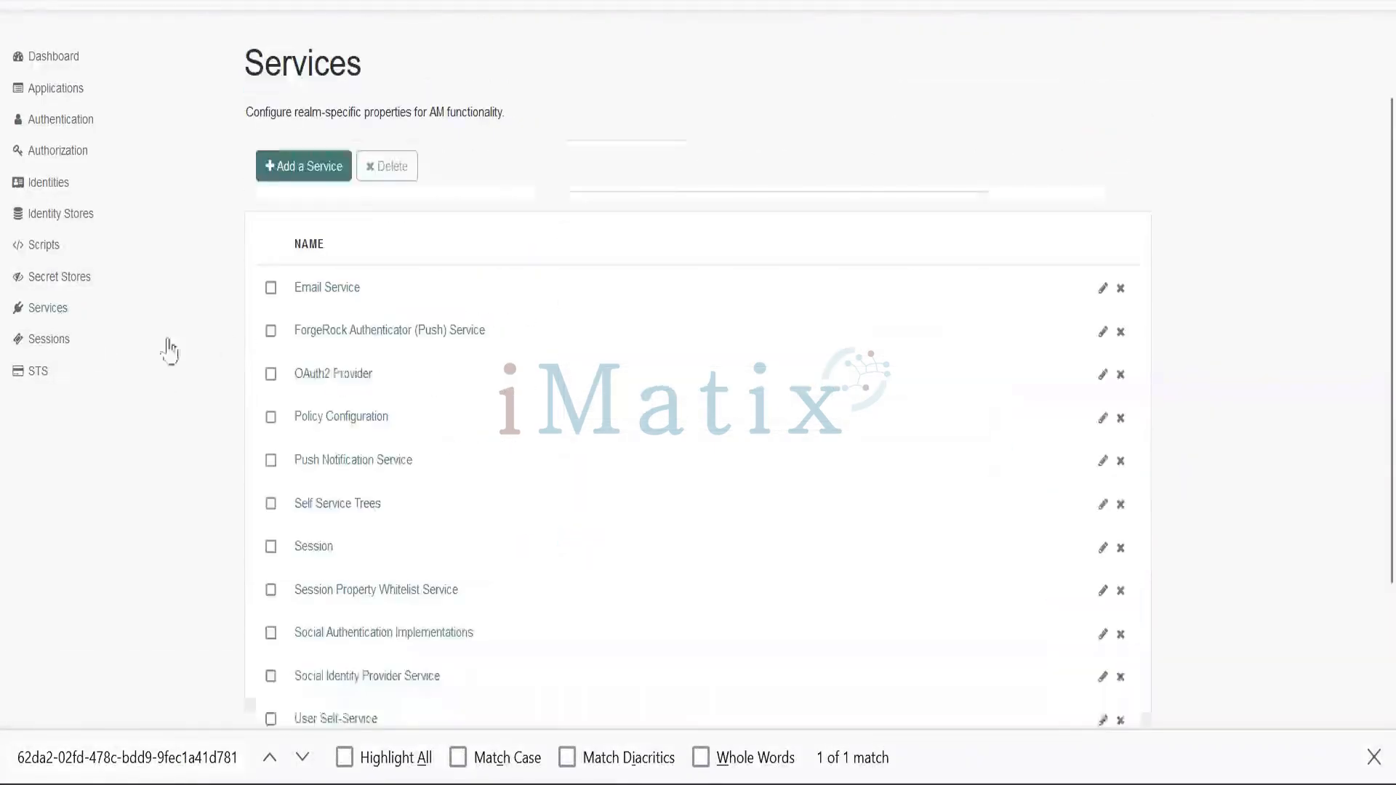
pyautogui.click(322, 381)
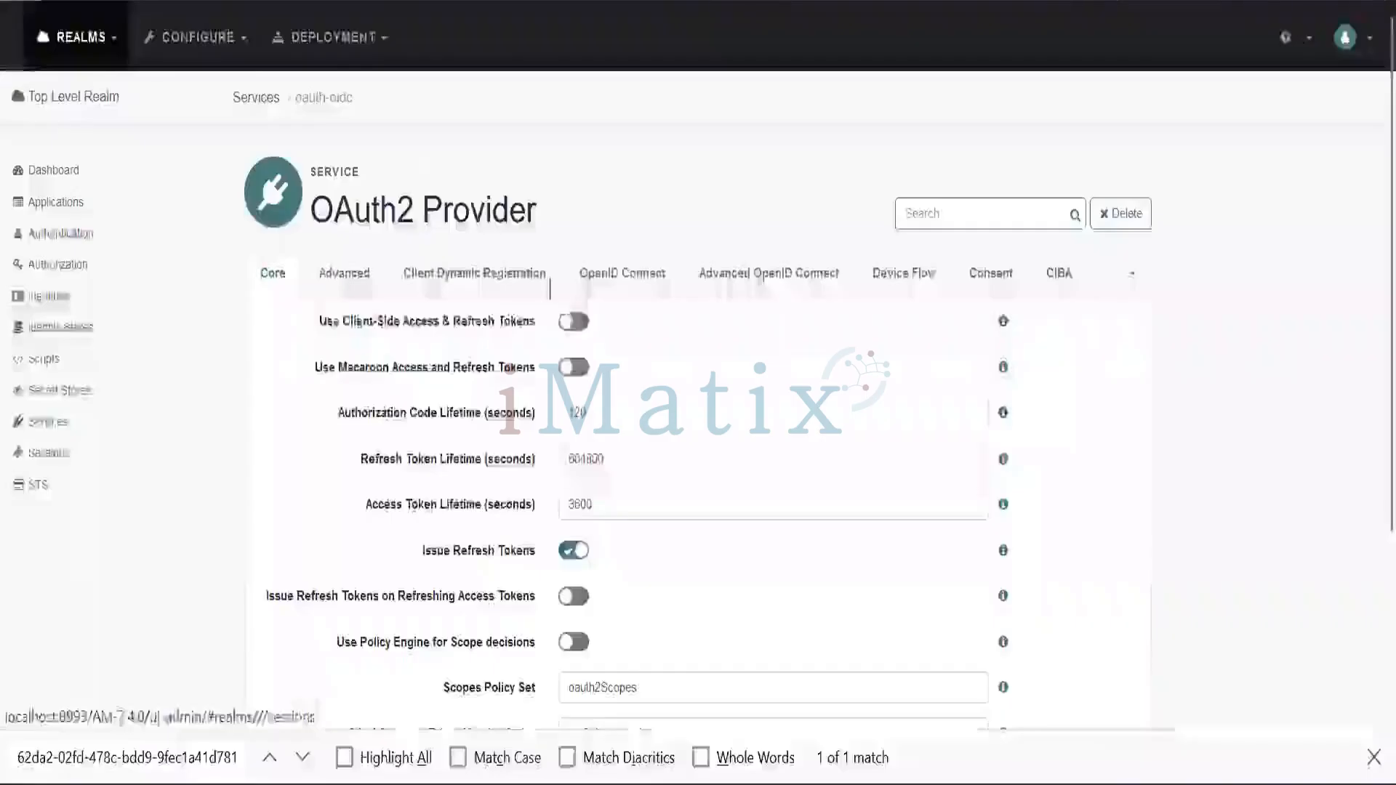
pyautogui.click(765, 274)
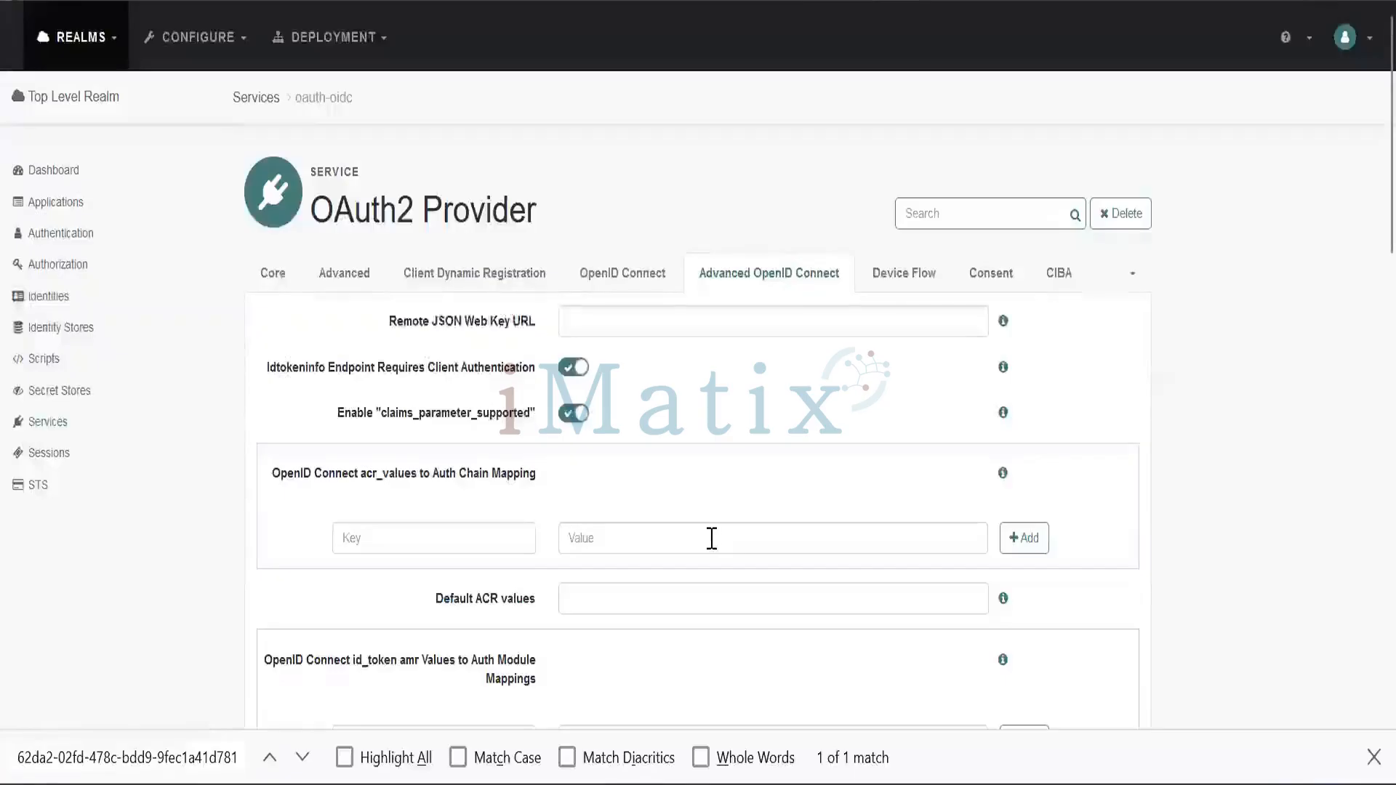
pyautogui.scroll(-5, 712, 538)
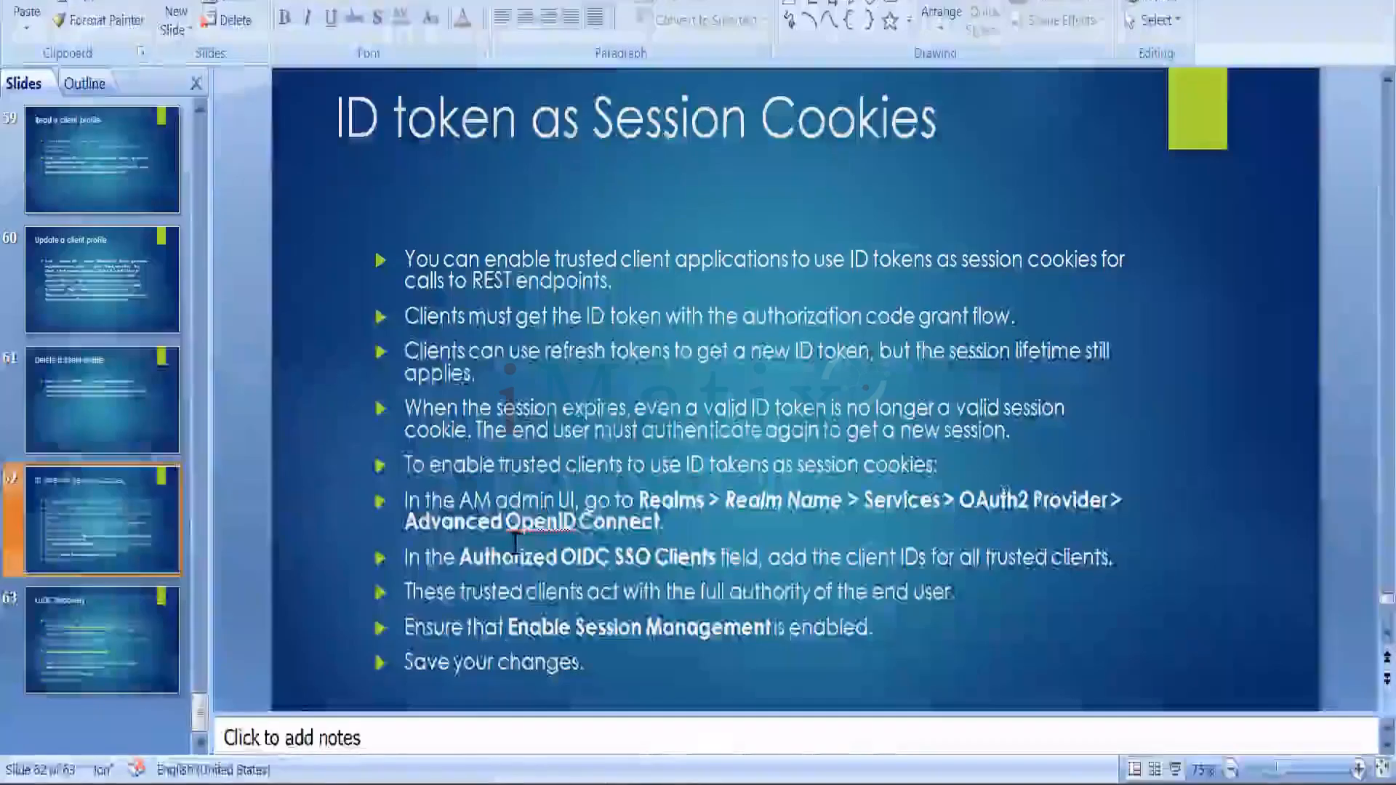
# Copy "Authorized OIDC SSO Clients" from the PowerPoint slide, find that field on the AM settings page, and check its help text against the slide.
pyautogui.moveTo(460, 557); pyautogui.dragTo(717, 559)
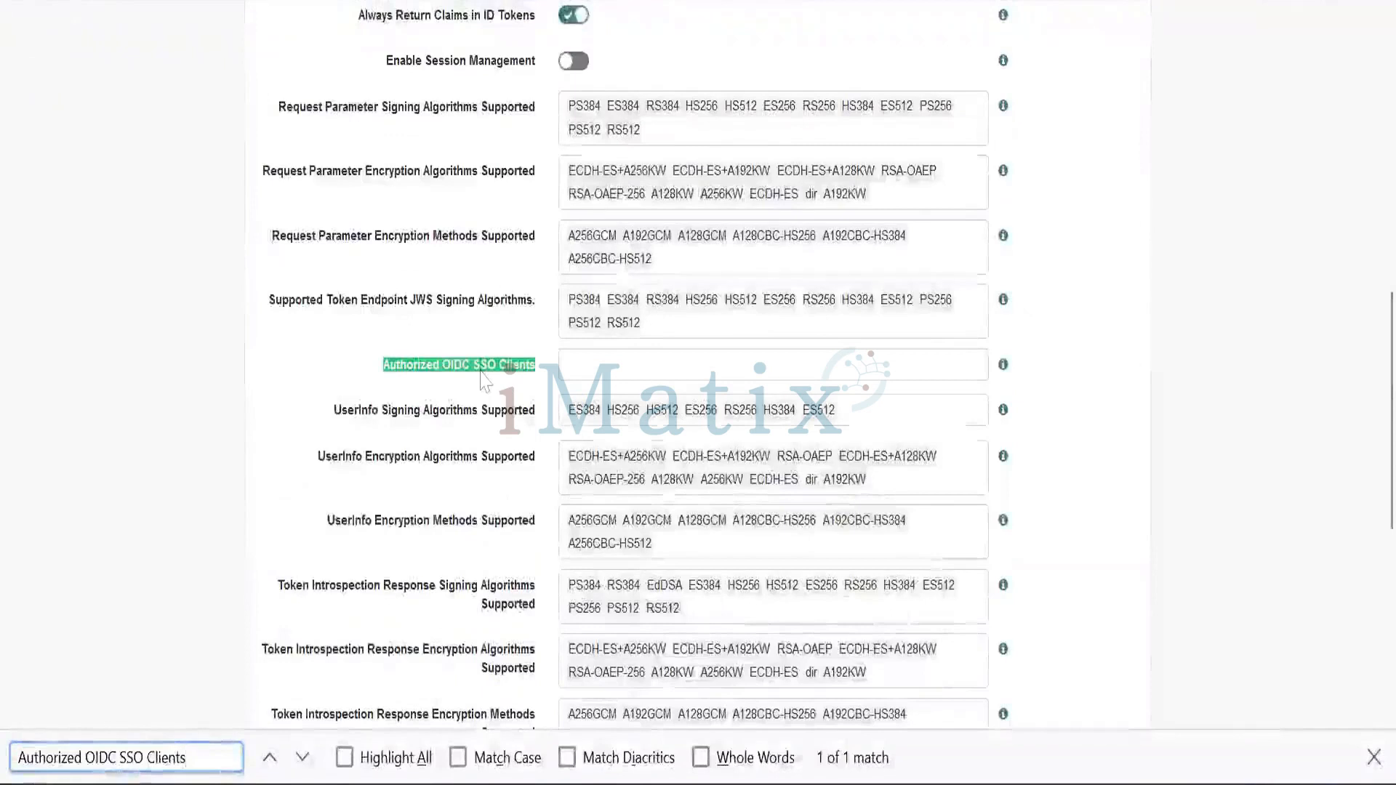
pyautogui.click(647, 379)
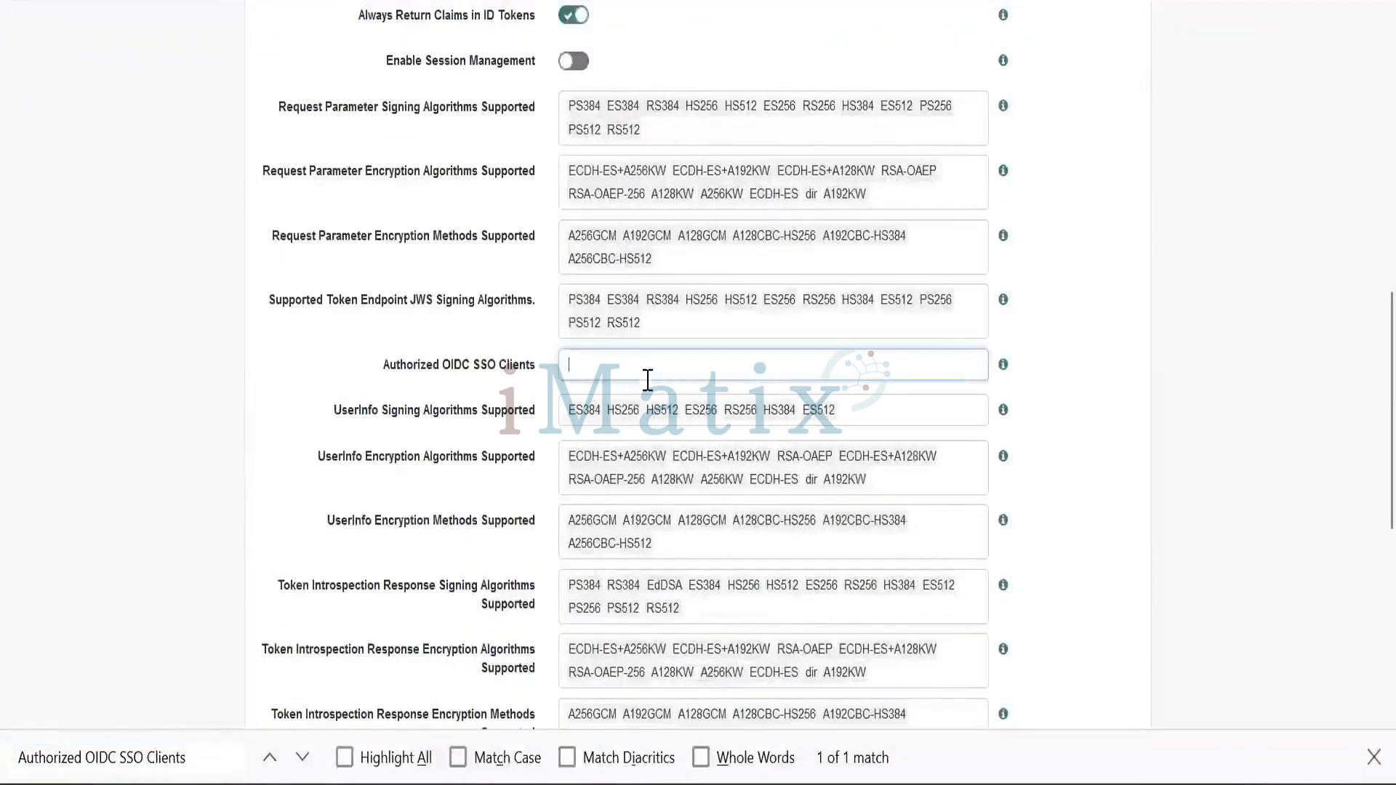
pyautogui.click(1005, 366)
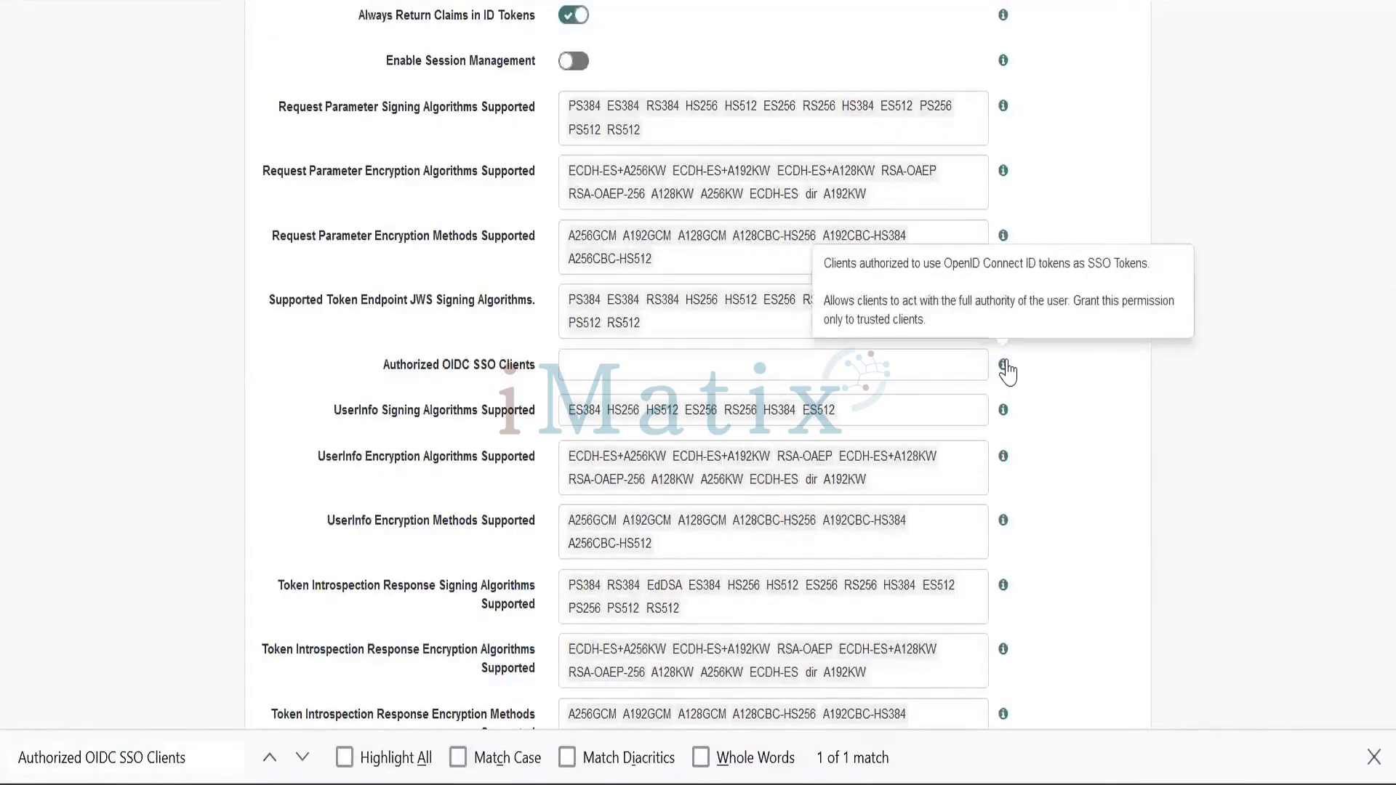
pyautogui.click(916, 361)
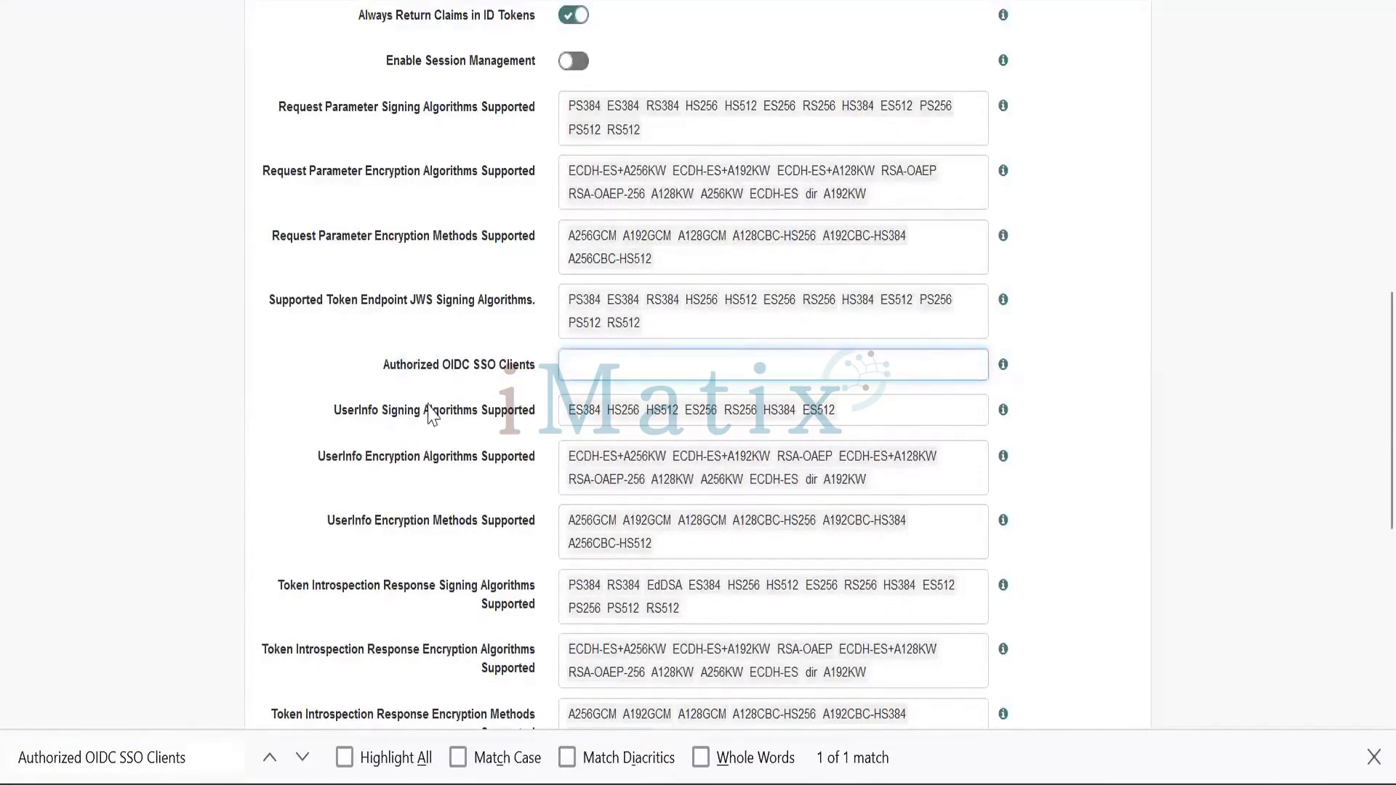
pyautogui.hotkey('alt', 'Tab')
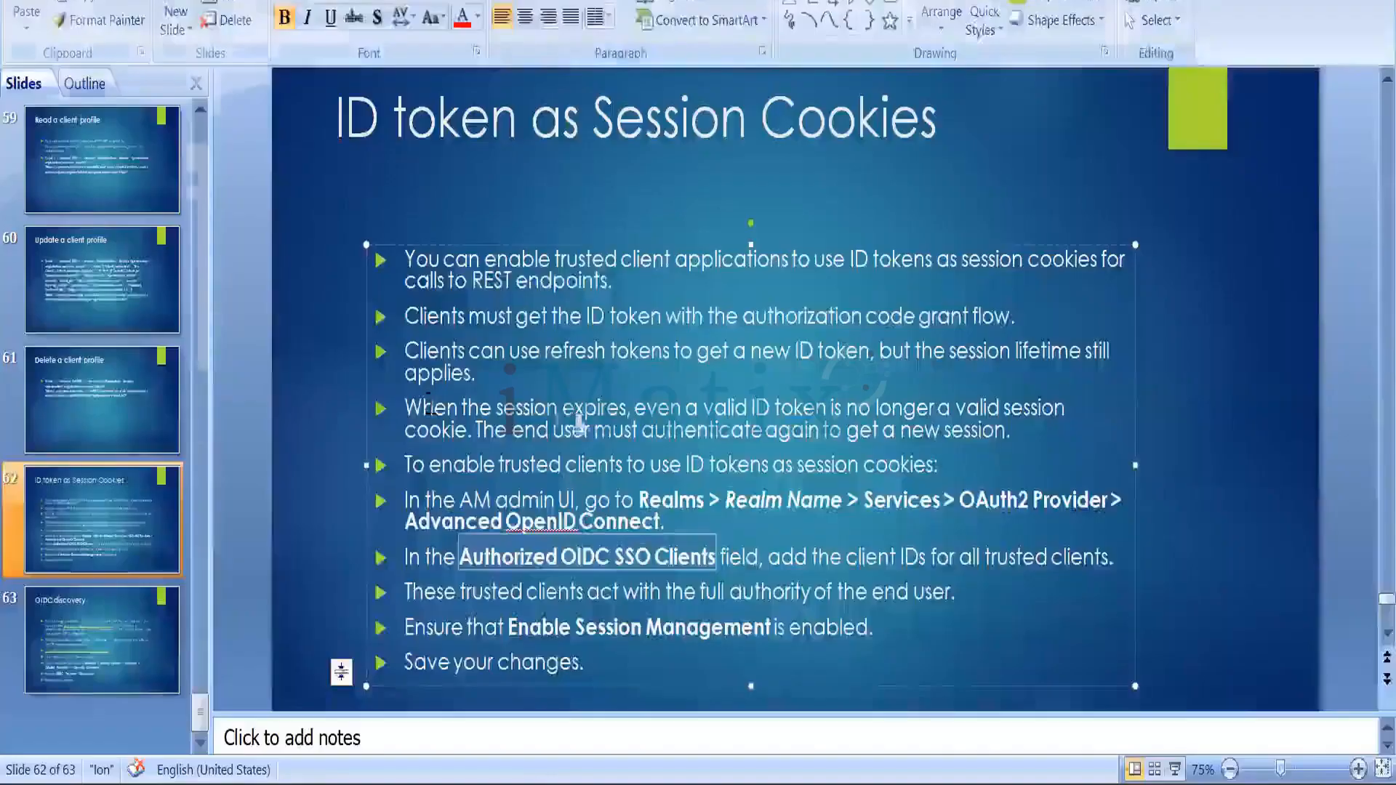
pyautogui.hotkey('alt', 'Tab')
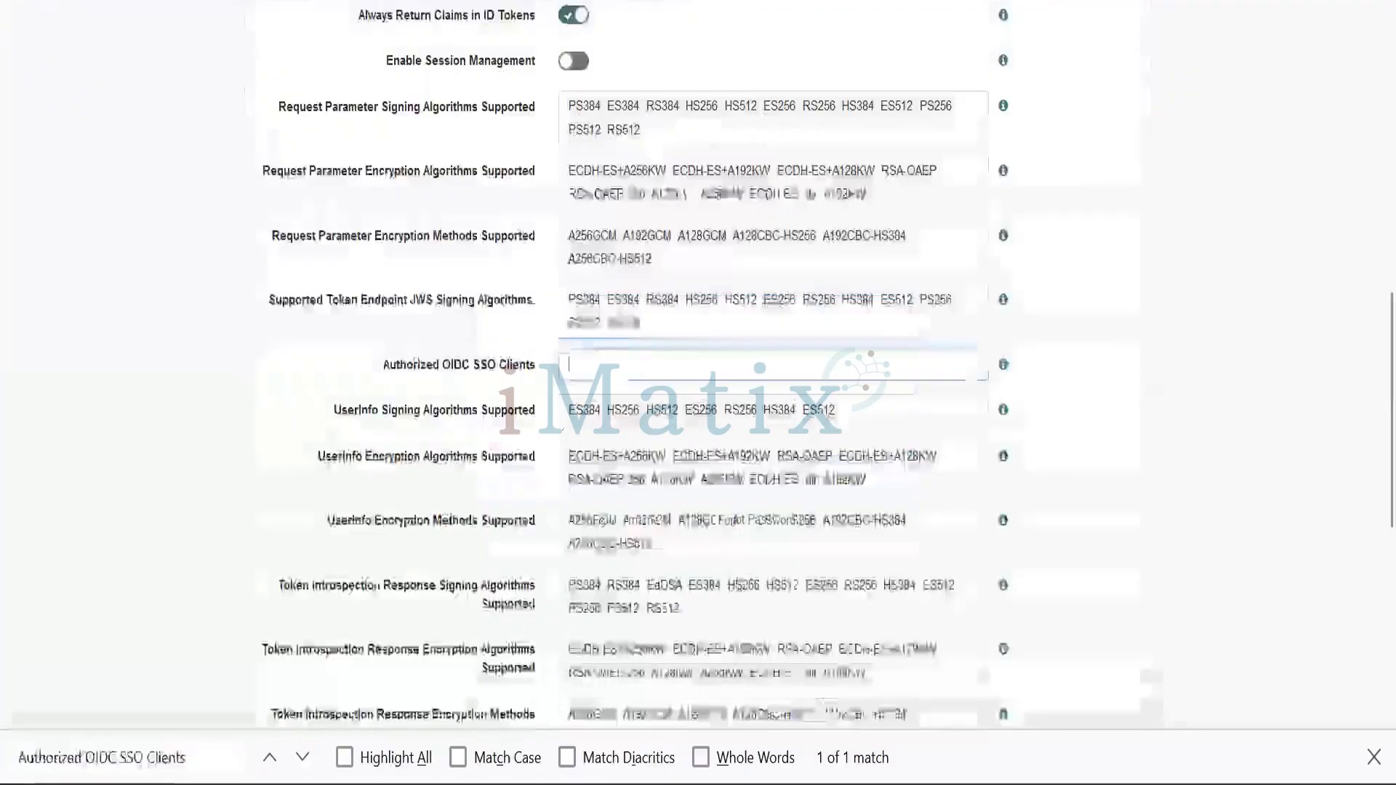
# Open newClient in the realm's OAuth 2.0 clients and copy its client ID.
pyautogui.scroll(10, 137, 296)
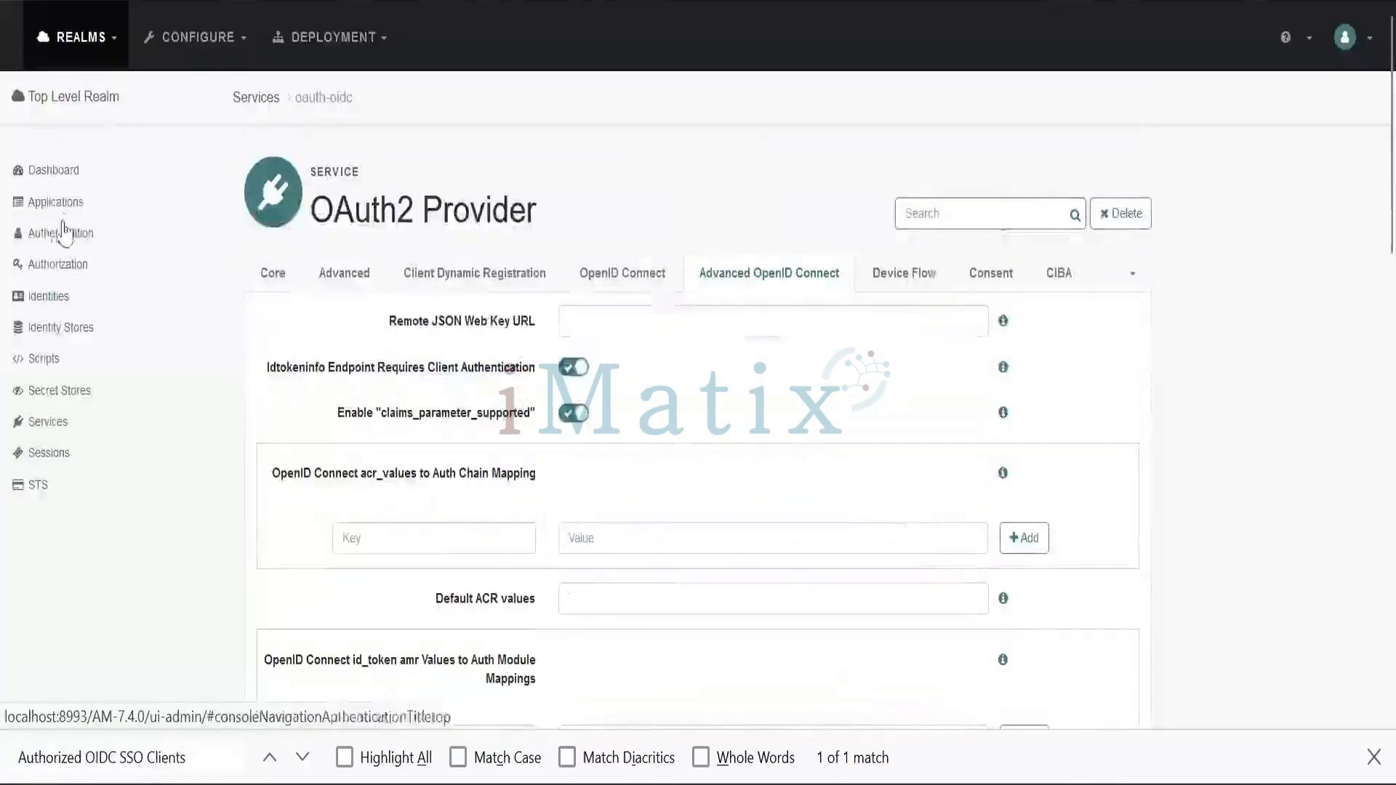
pyautogui.click(59, 199)
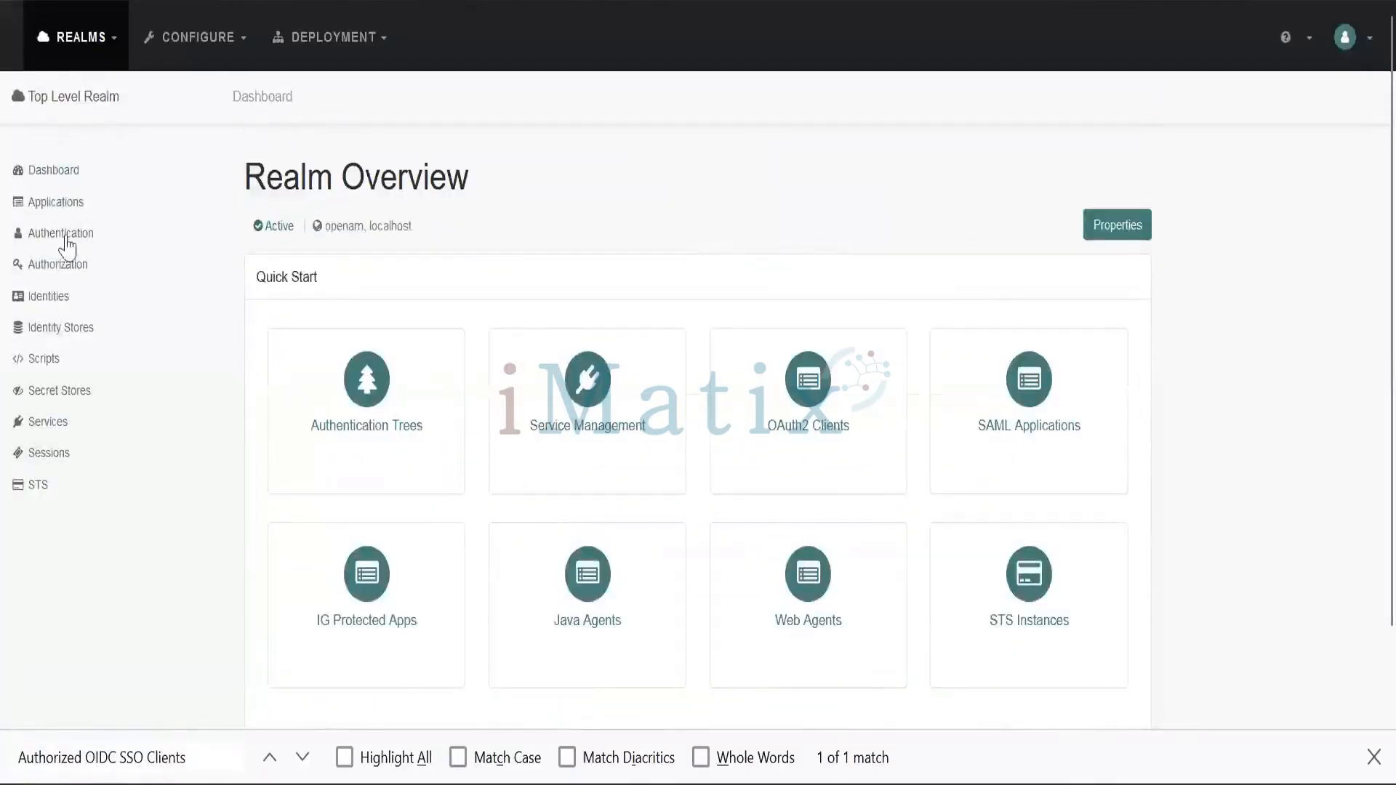
pyautogui.click(66, 211)
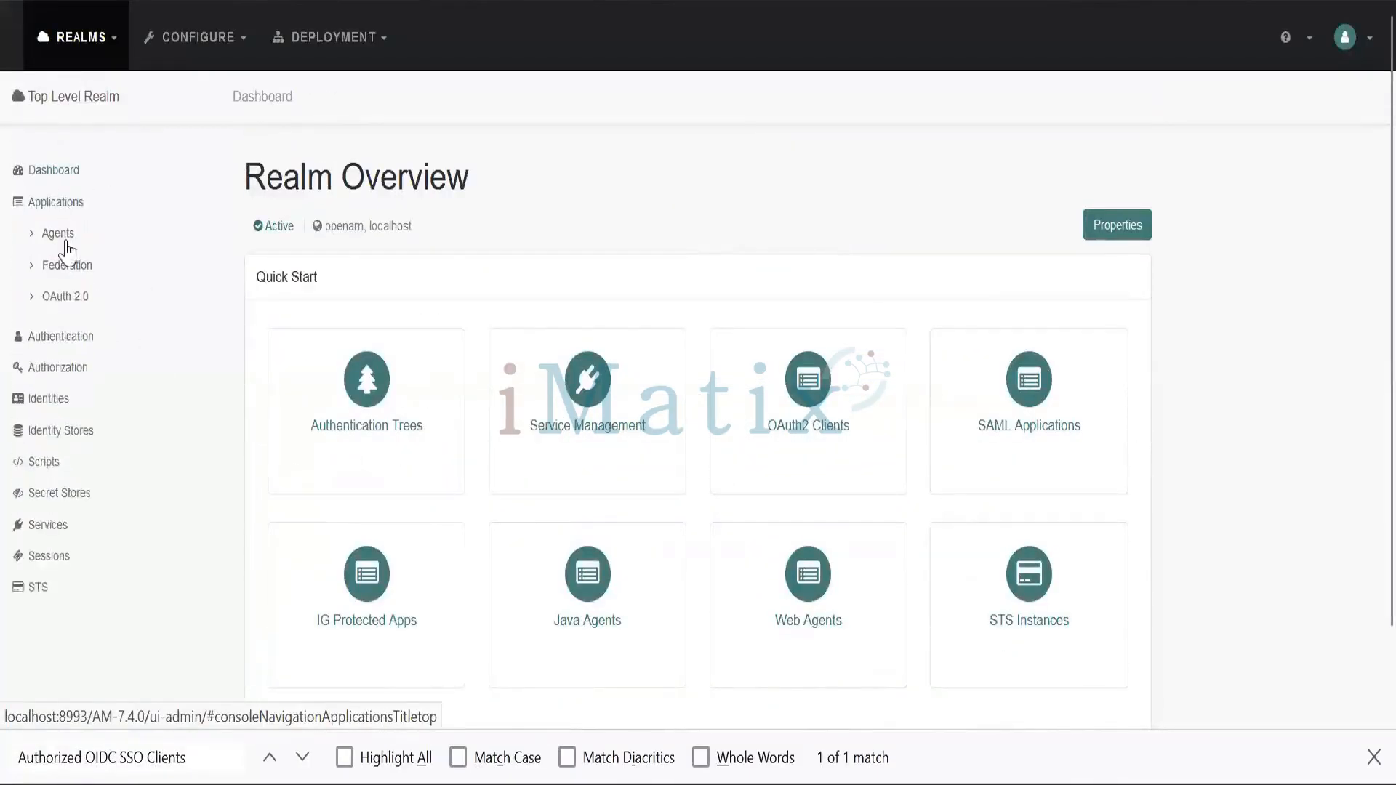
pyautogui.click(60, 299)
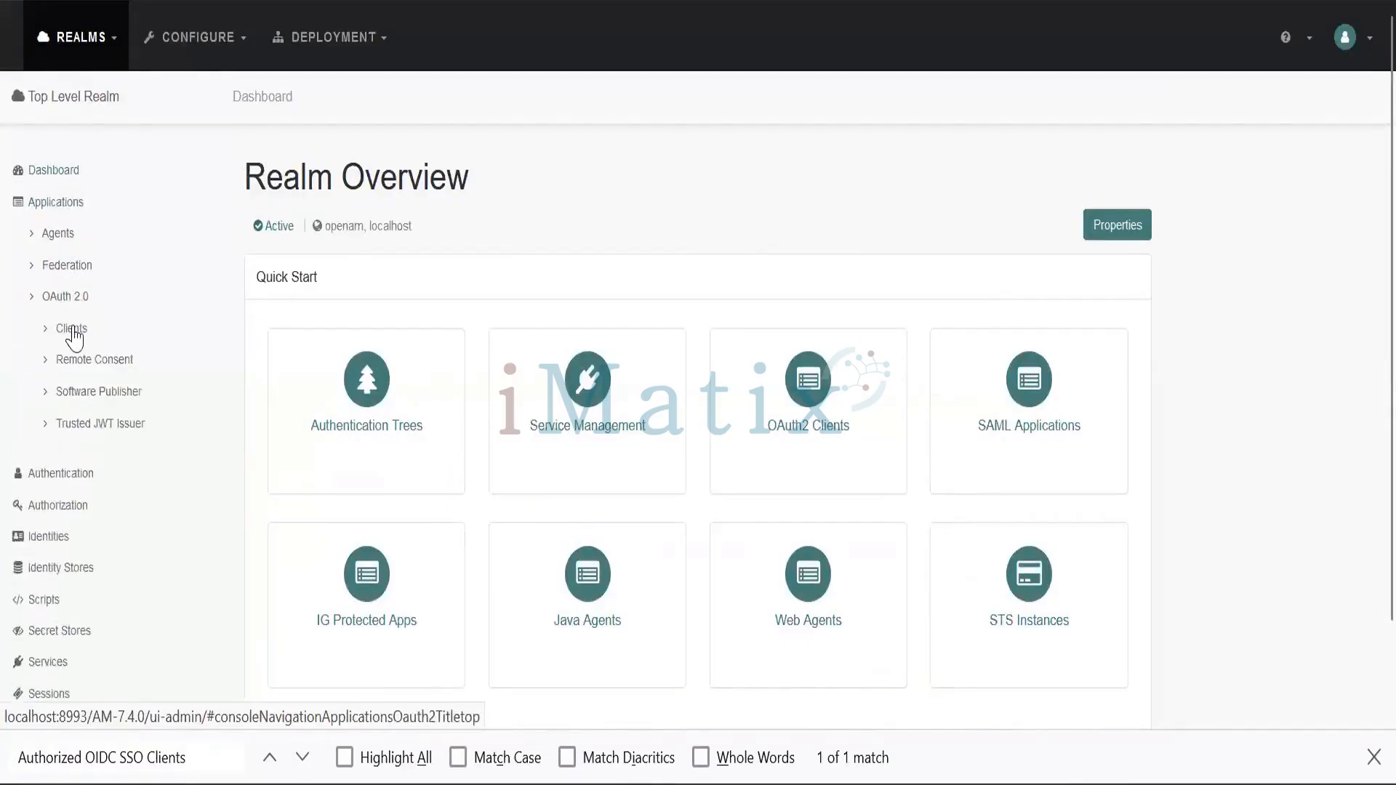
pyautogui.click(71, 329)
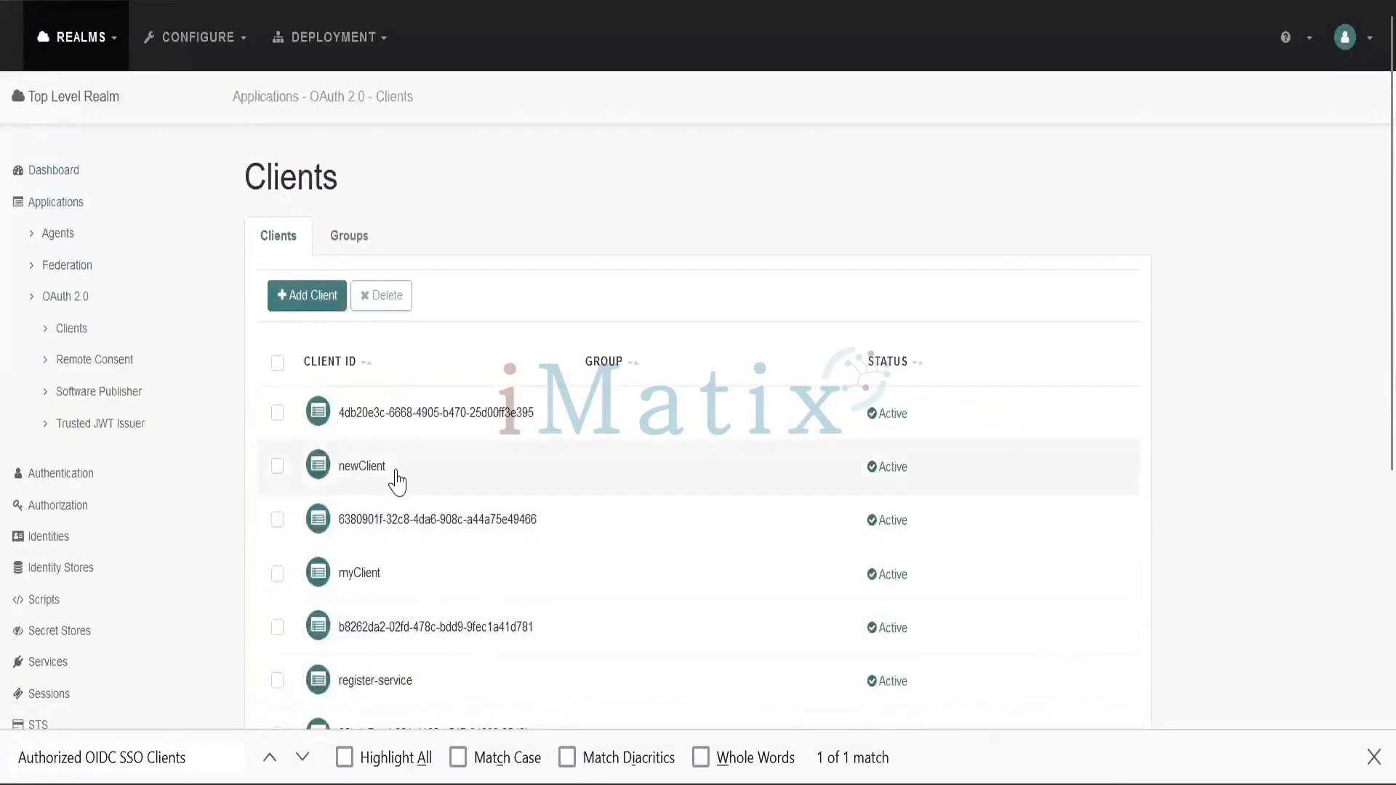
pyautogui.click(355, 467)
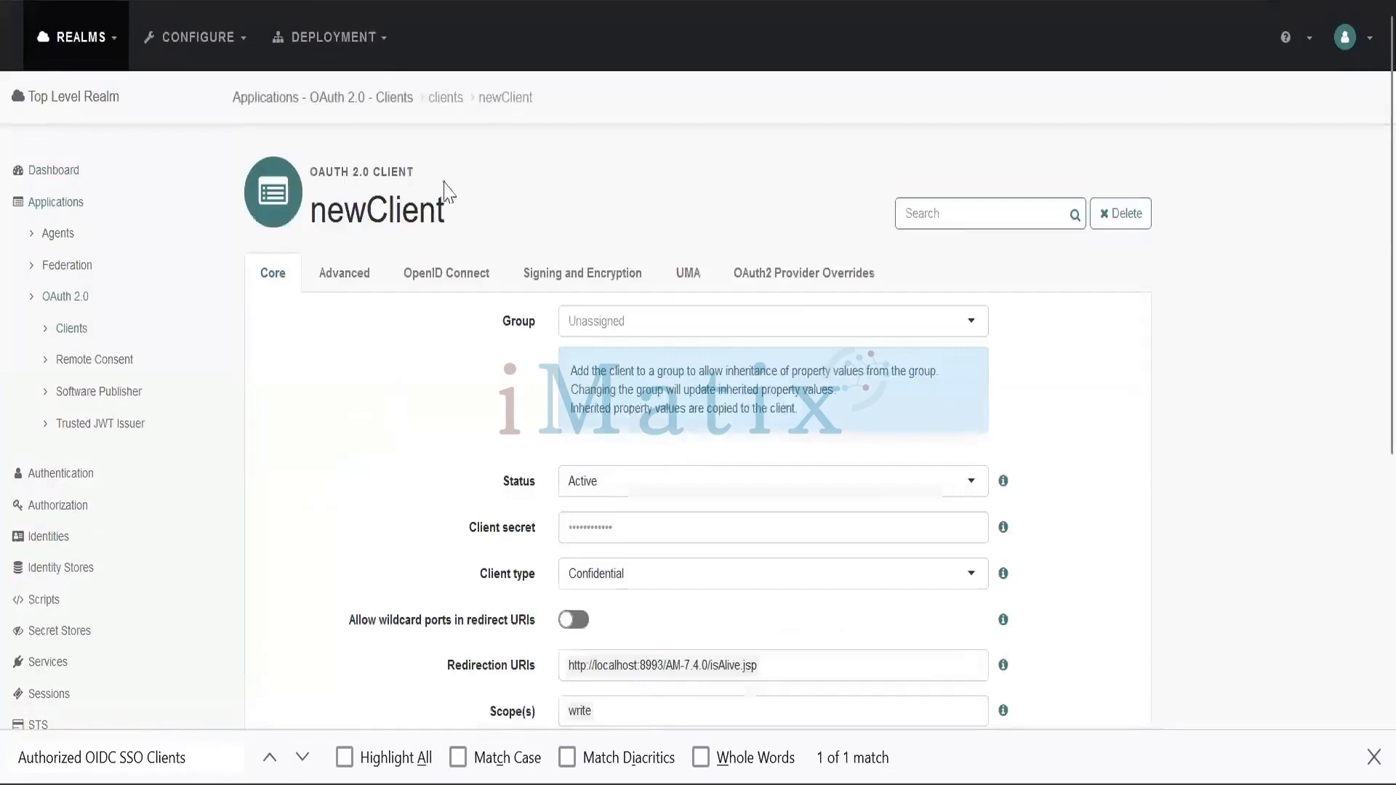
pyautogui.moveTo(444, 211); pyautogui.dragTo(316, 217)
pyautogui.hotkey('ctrl', 'c')
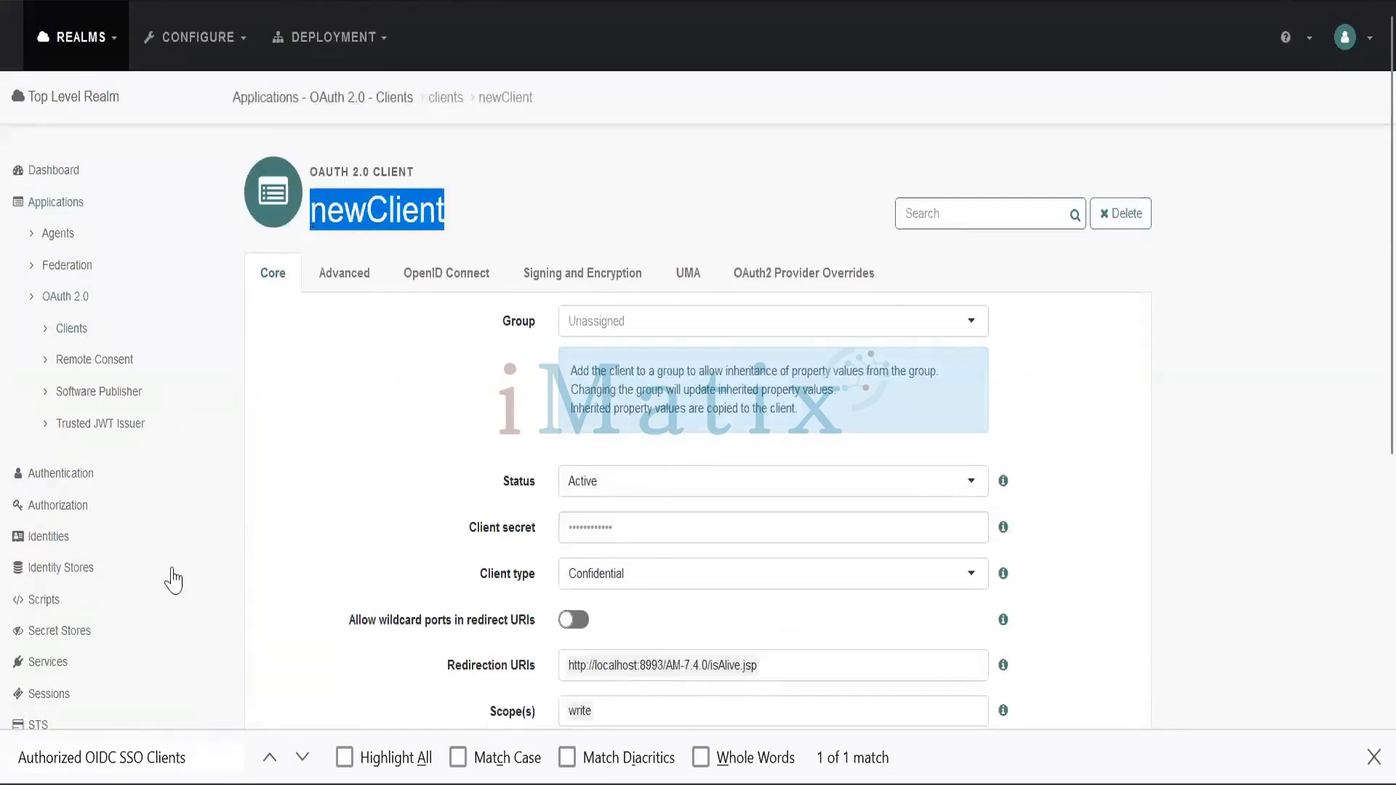
# Open the Advanced OpenID Connect settings of the realm's OAuth2 Provider service.
pyautogui.scroll(-3, 172, 577)
pyautogui.click(52, 464)
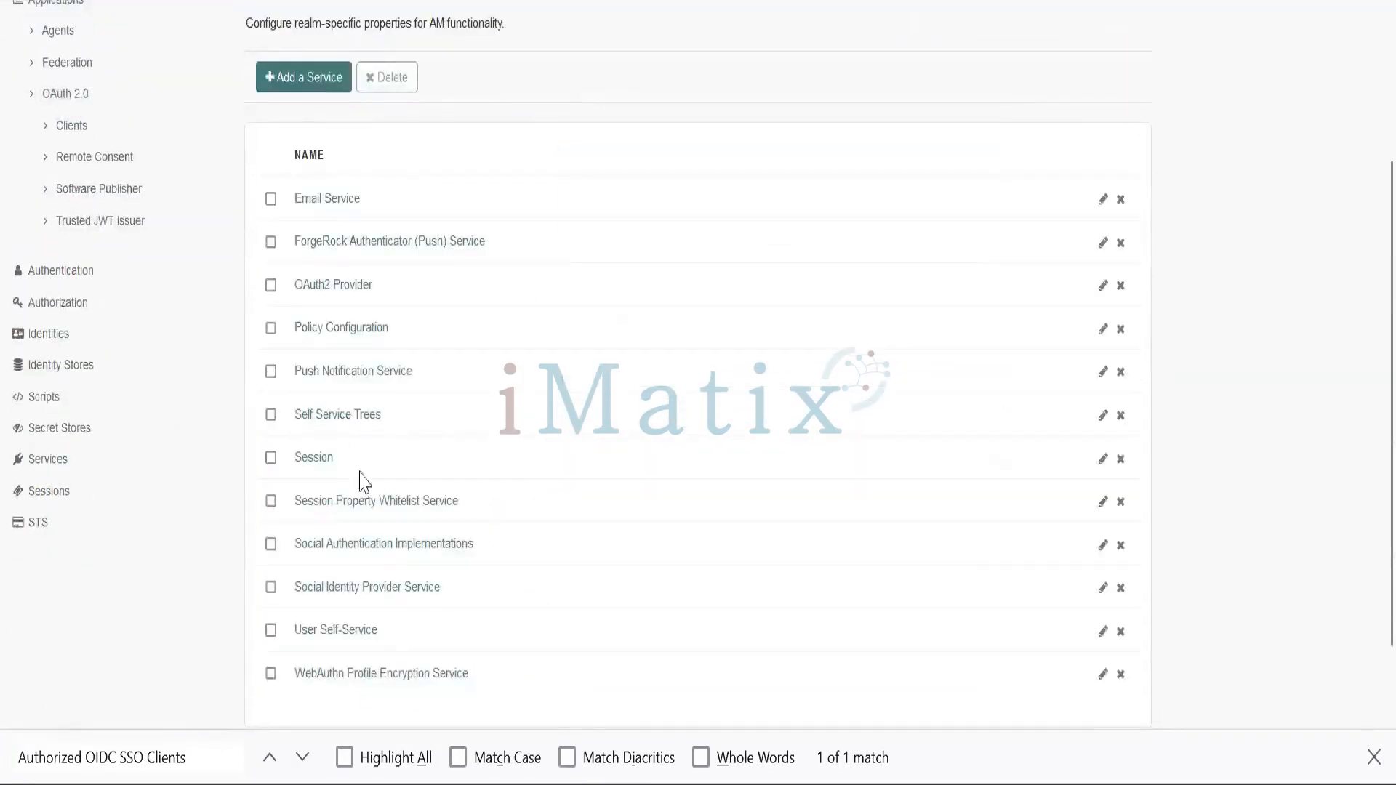
pyautogui.click(346, 285)
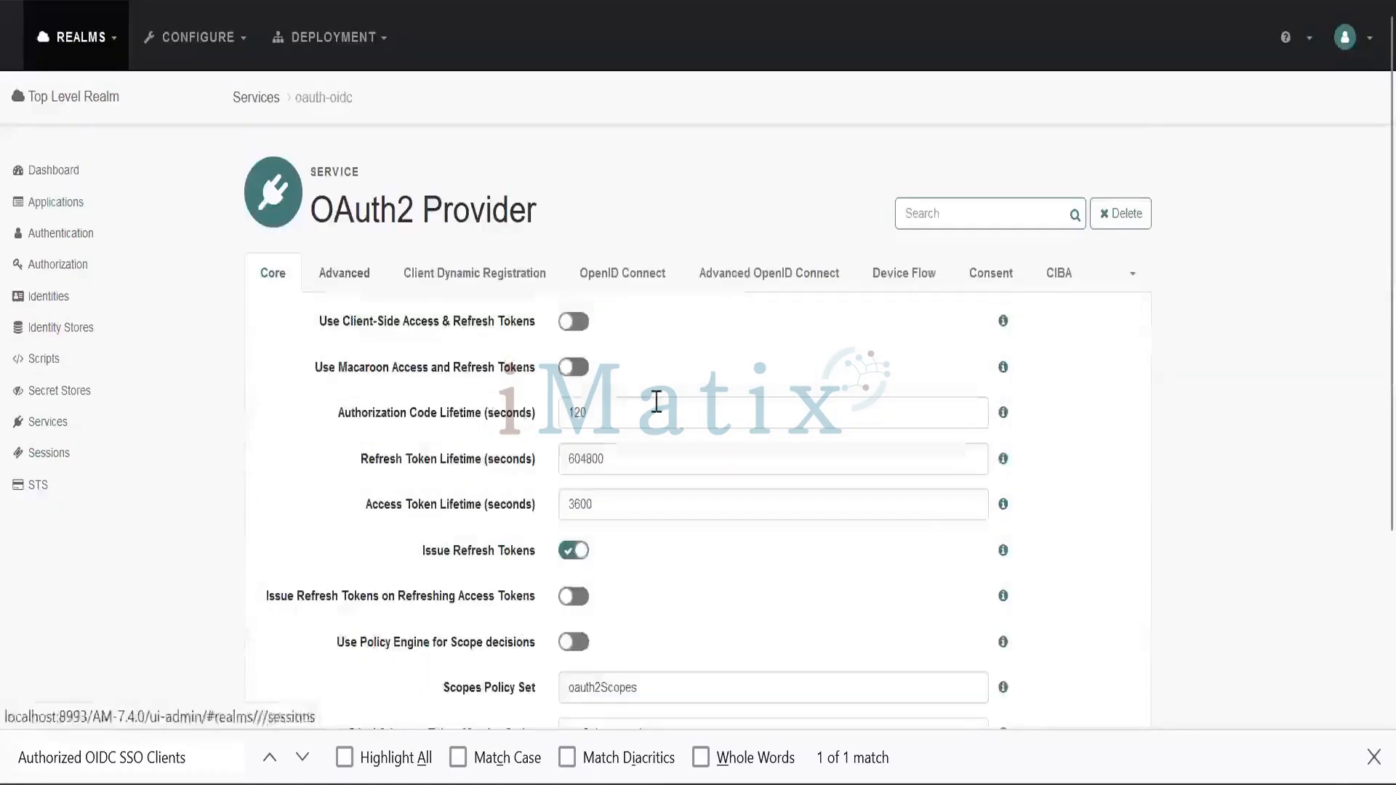
pyautogui.click(739, 272)
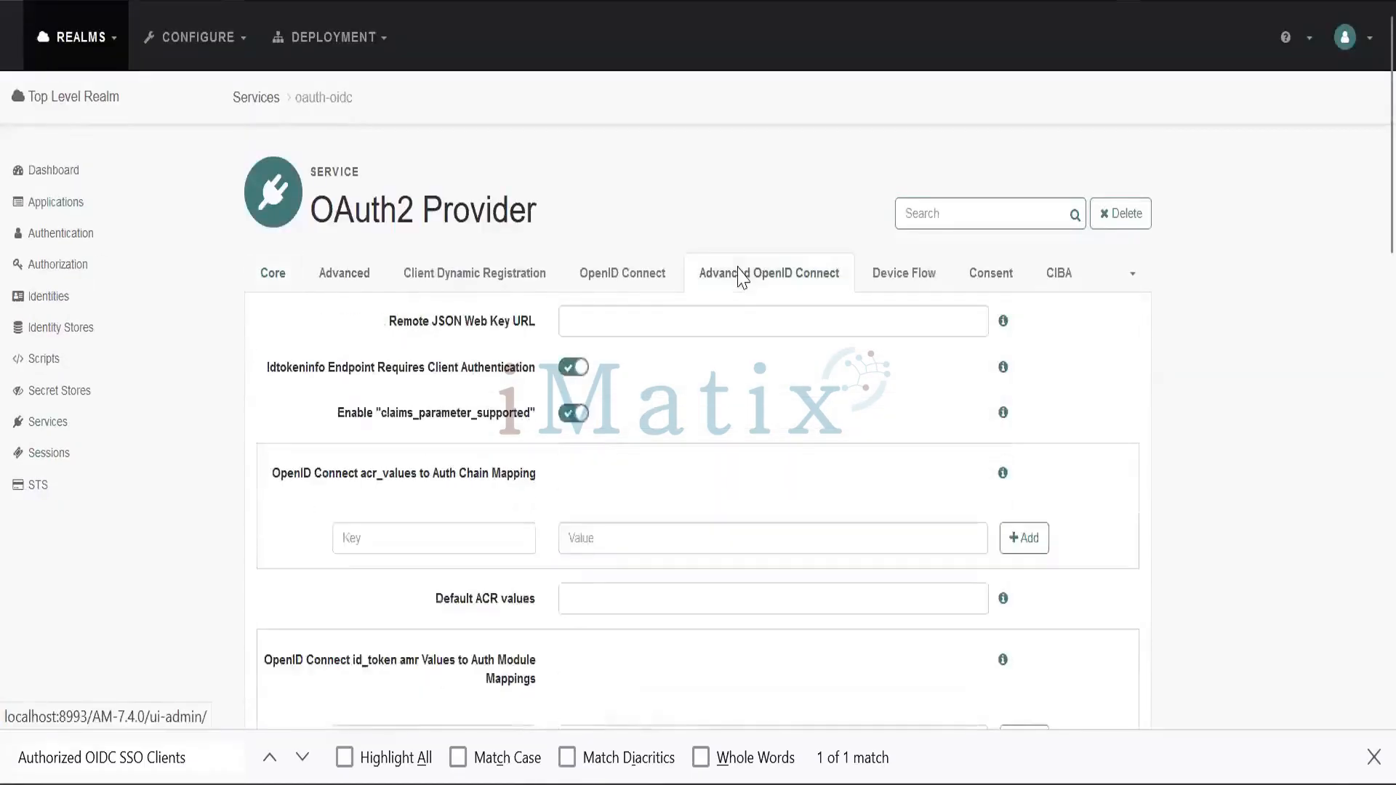
# Add newClient to the Authorized OIDC SSO Clients field and save the changes.
pyautogui.scroll(-15, 727, 356)
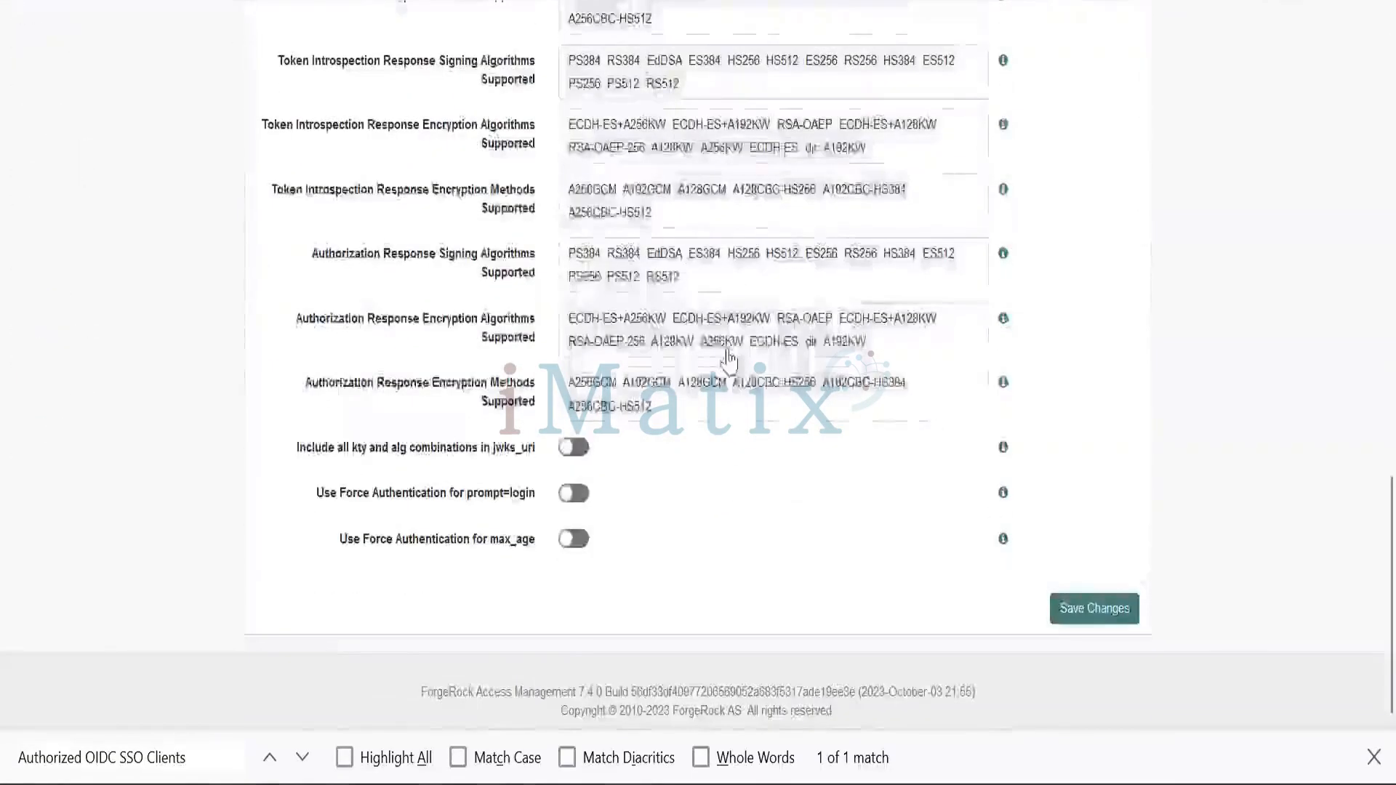
pyautogui.scroll(6, 723, 356)
pyautogui.click(614, 252)
pyautogui.hotkey('ctrl', 'v')
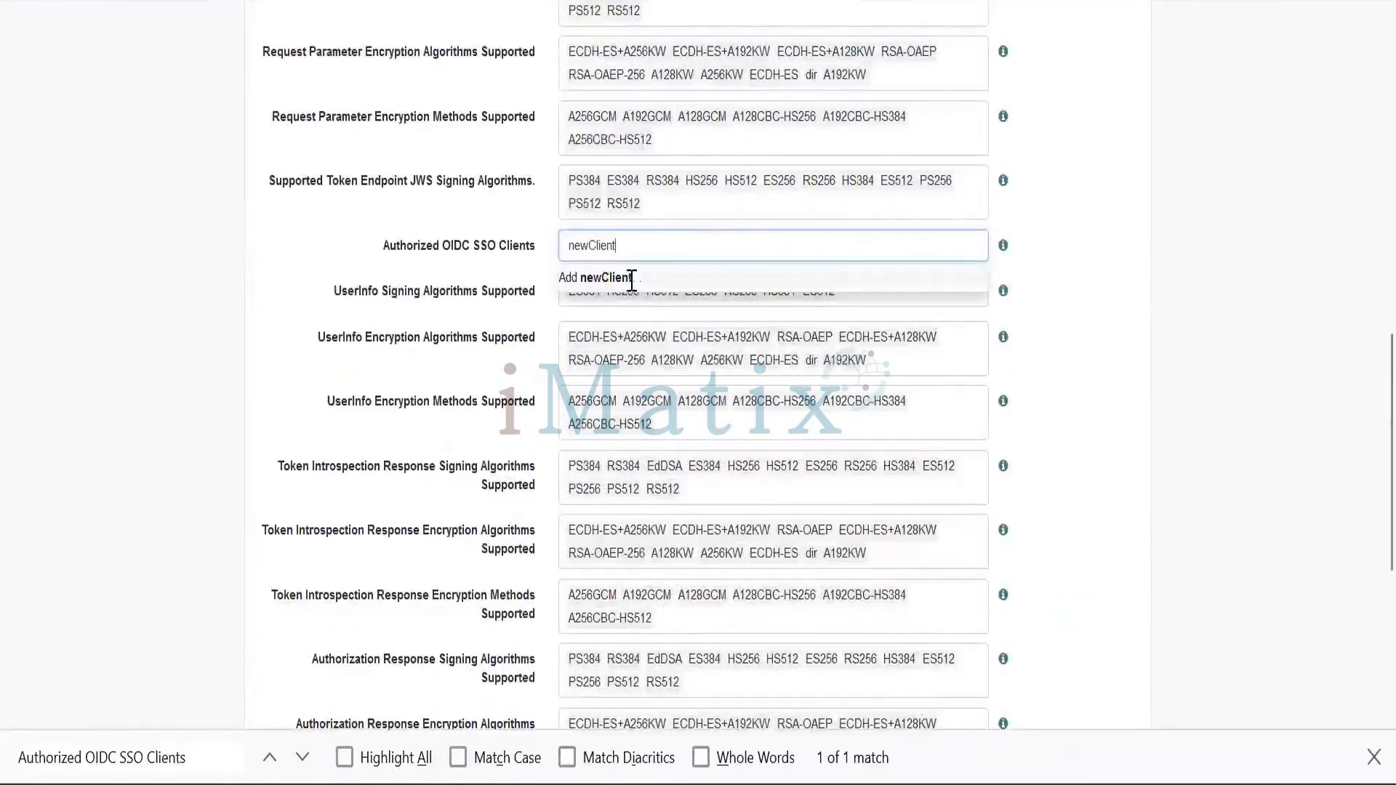
pyautogui.click(632, 280)
pyautogui.scroll(-5, 1125, 371)
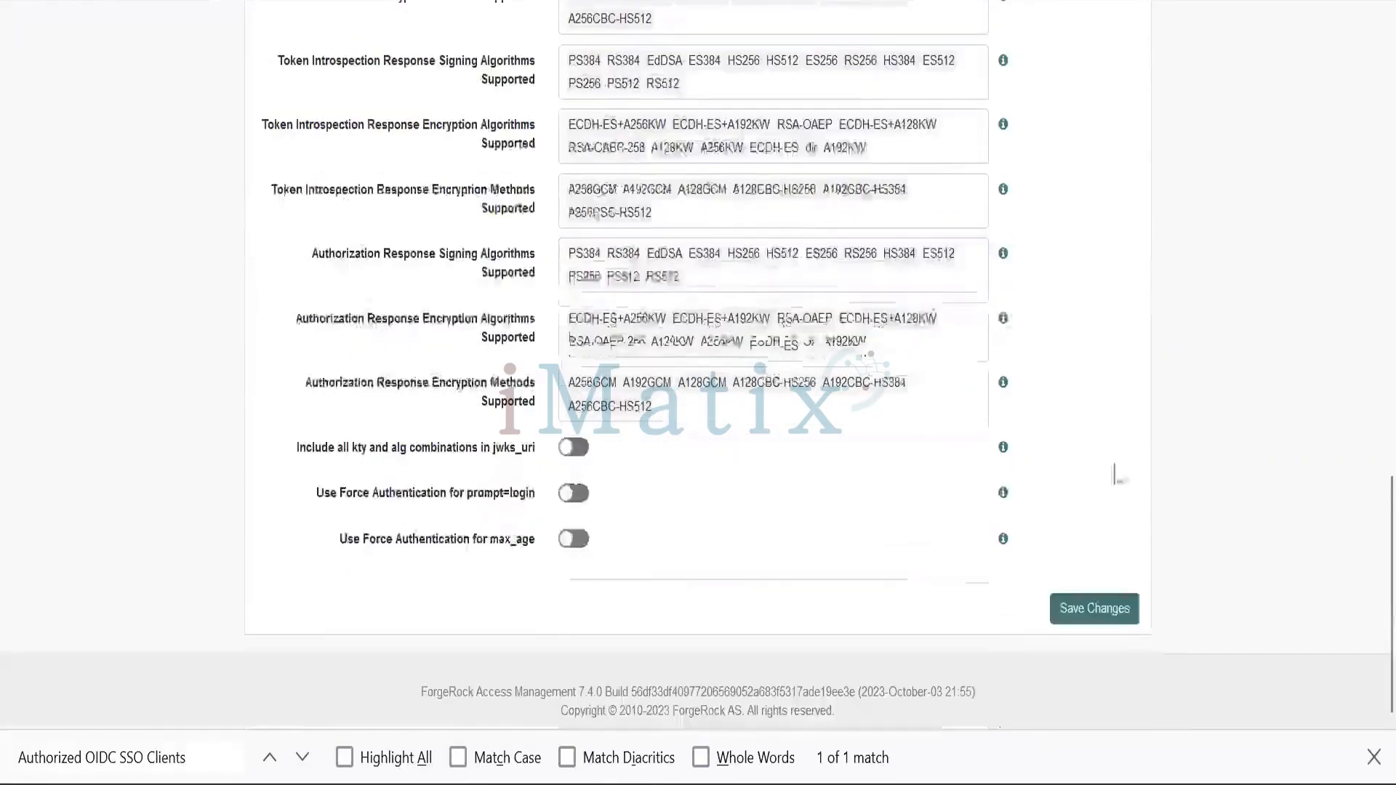
pyautogui.click(1115, 613)
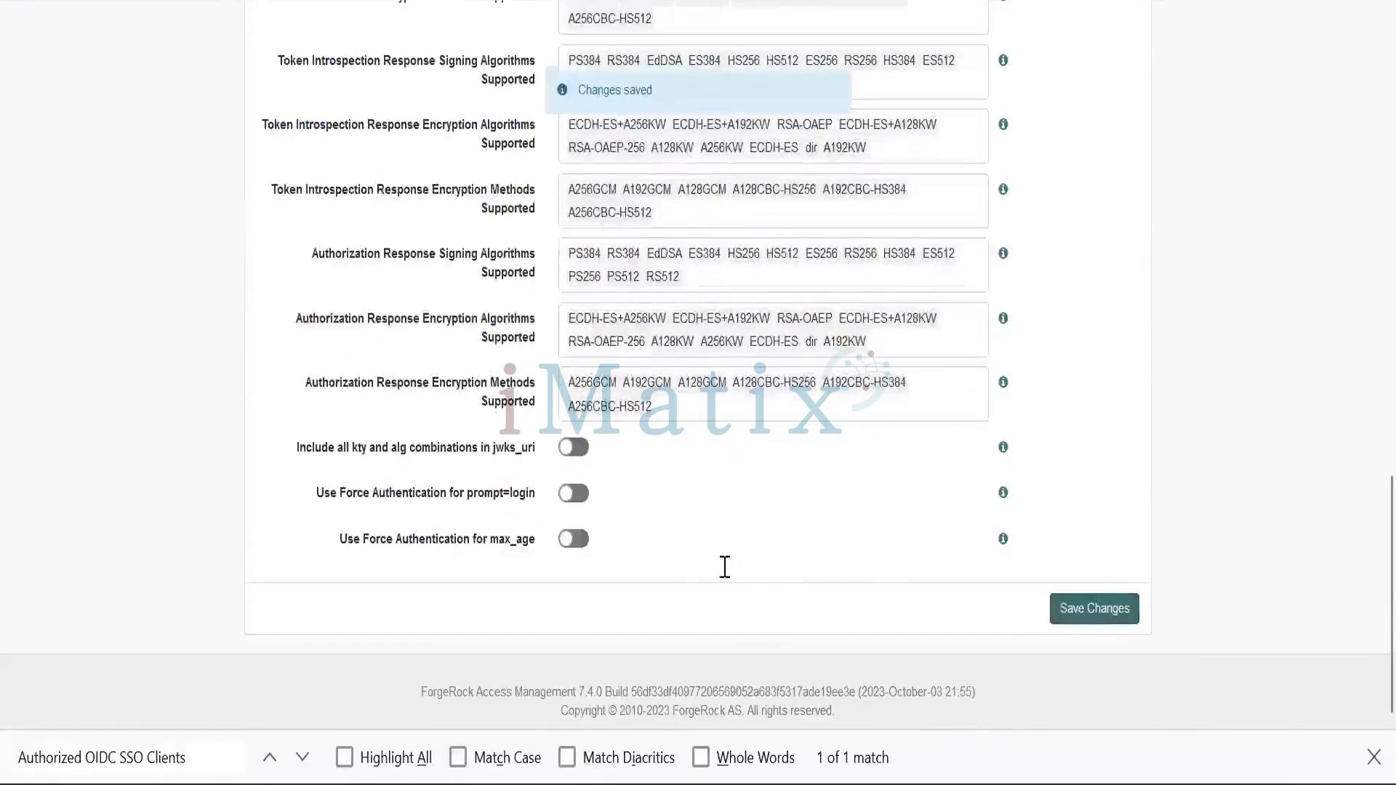
# Check the PowerPoint slide's "Enable Session Management" requirement, find that setting on the AM page, and turn it on.
pyautogui.hotkey('alt', 'Tab')
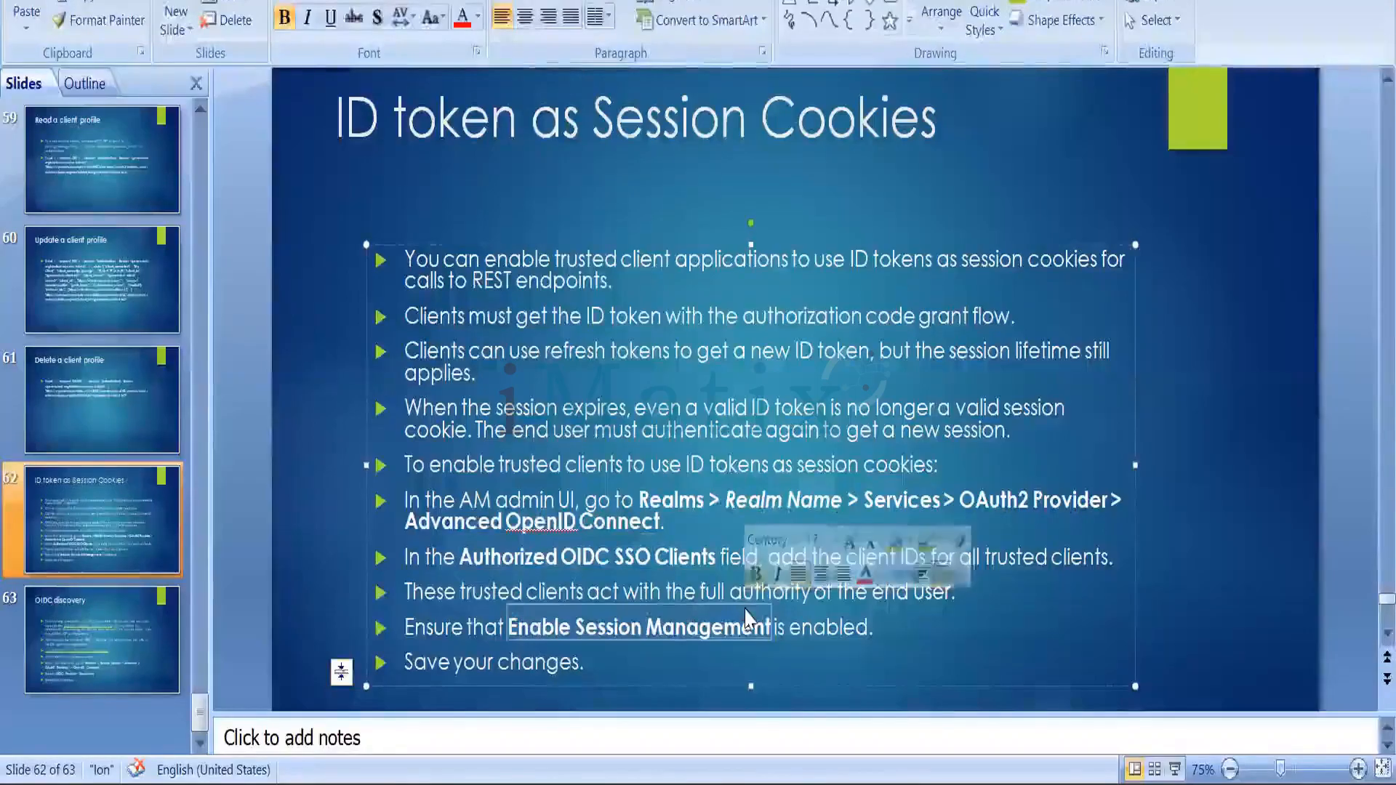
pyautogui.hotkey('alt', 'Tab')
pyautogui.hotkey('ctrl', 'f')
pyautogui.write('Enable Session Management')
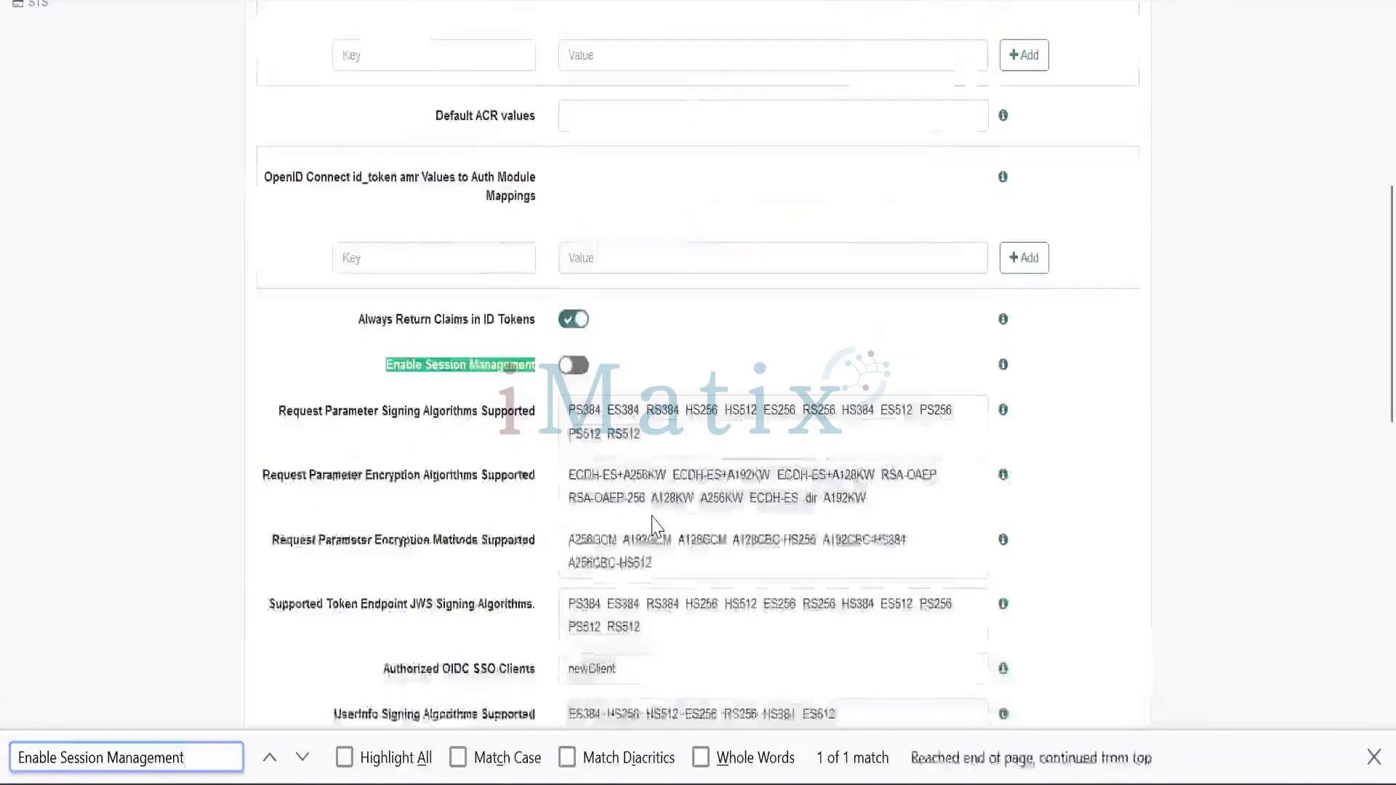
pyautogui.click(580, 371)
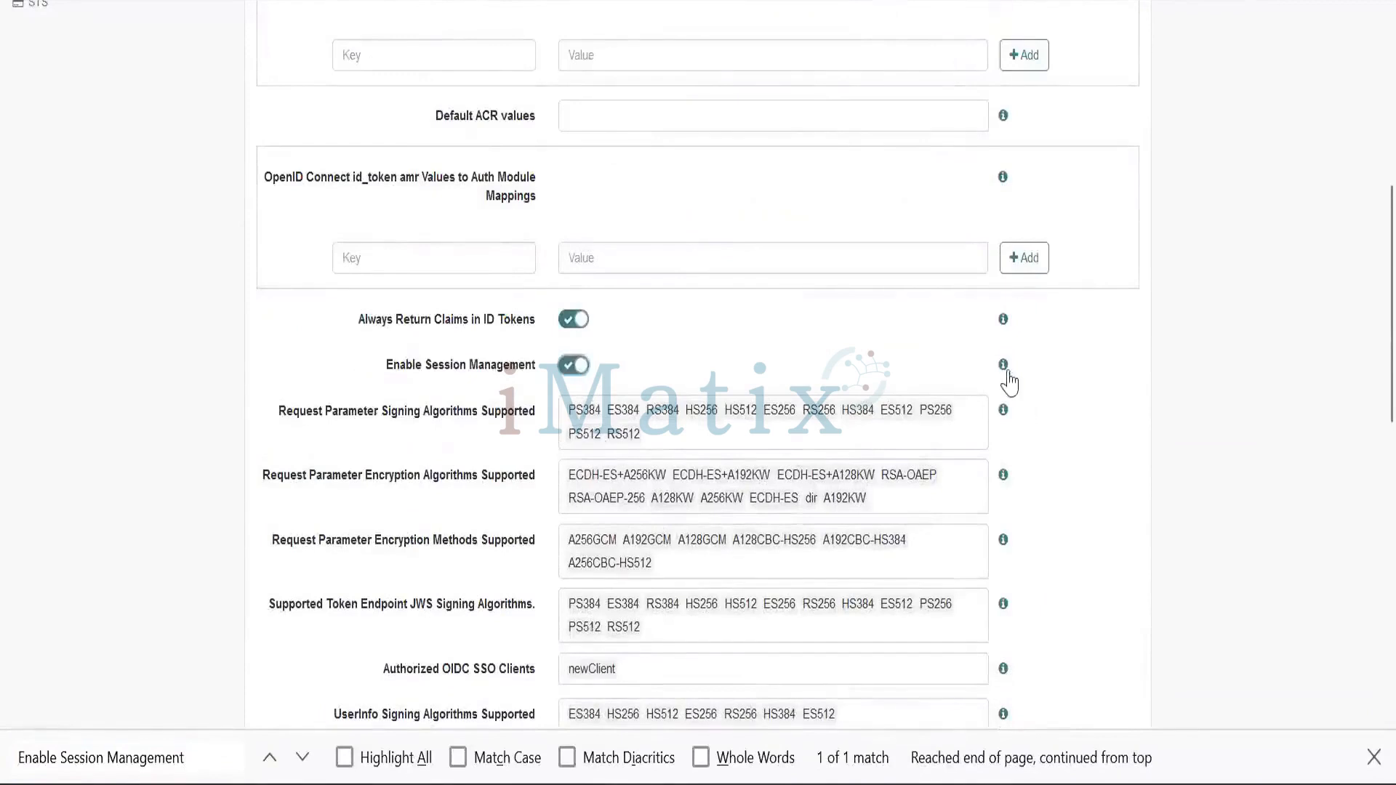
# Read the Enable Session Management help text, highlighting "OpenID Connect sessions in the CTS" and the setting's label.
pyautogui.moveTo(1003, 365)
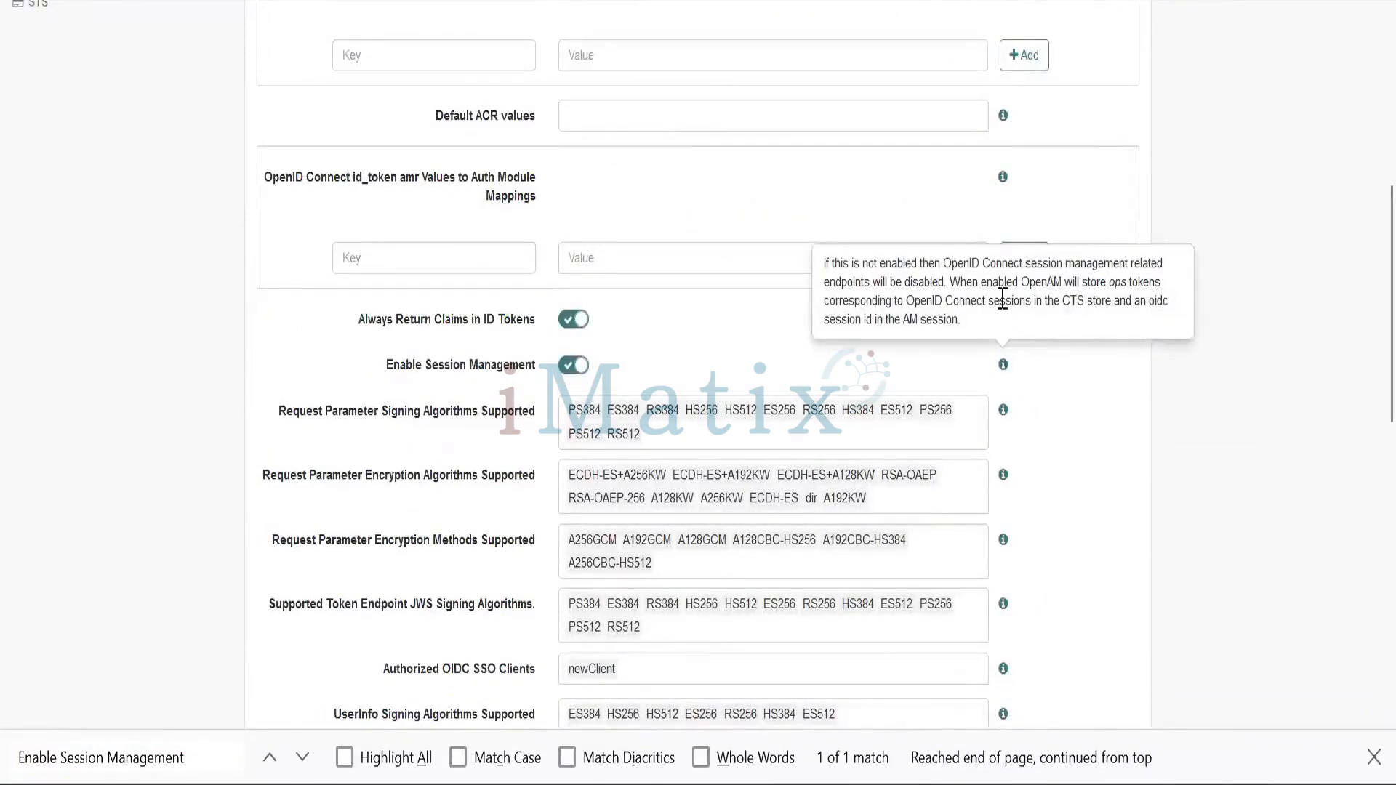
pyautogui.moveTo(907, 300); pyautogui.dragTo(1089, 303)
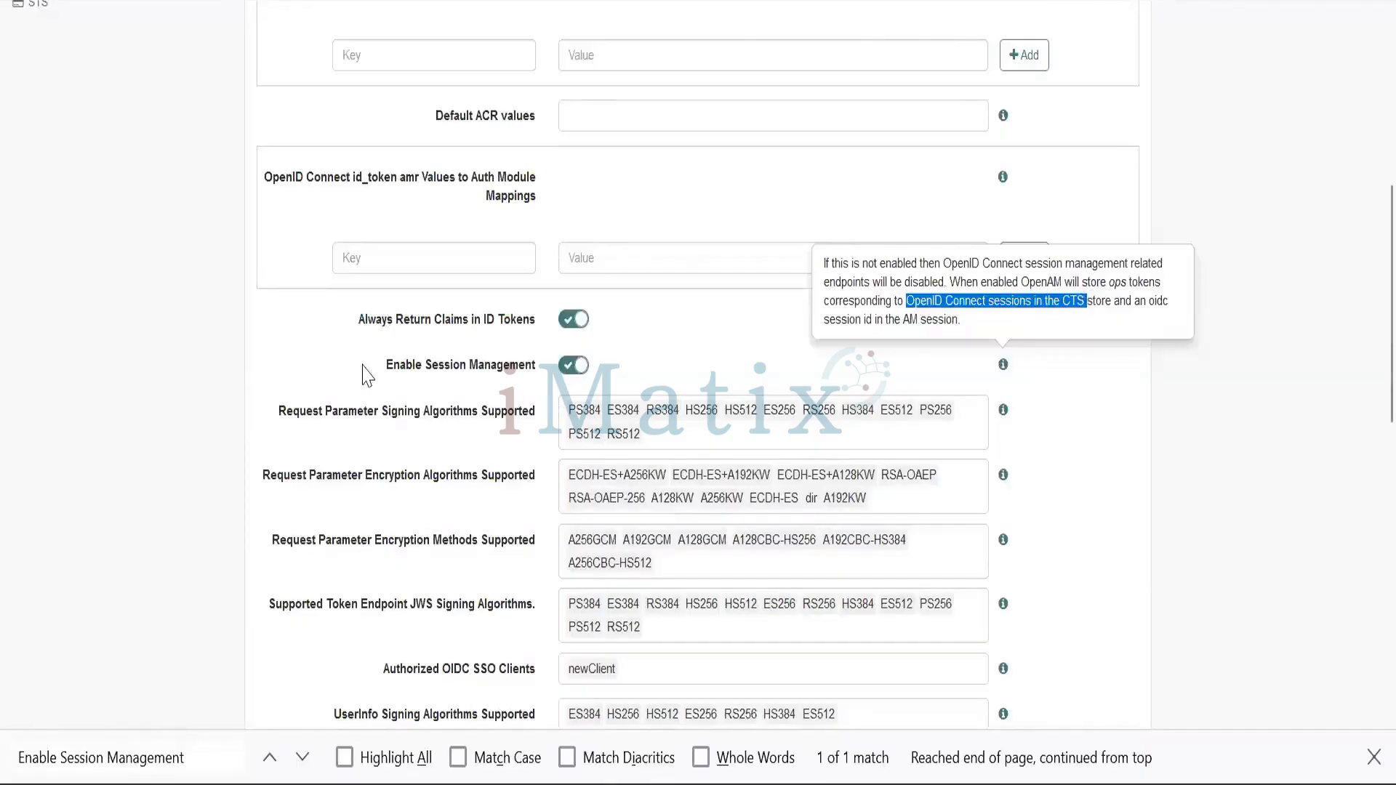
pyautogui.moveTo(365, 364); pyautogui.dragTo(526, 371)
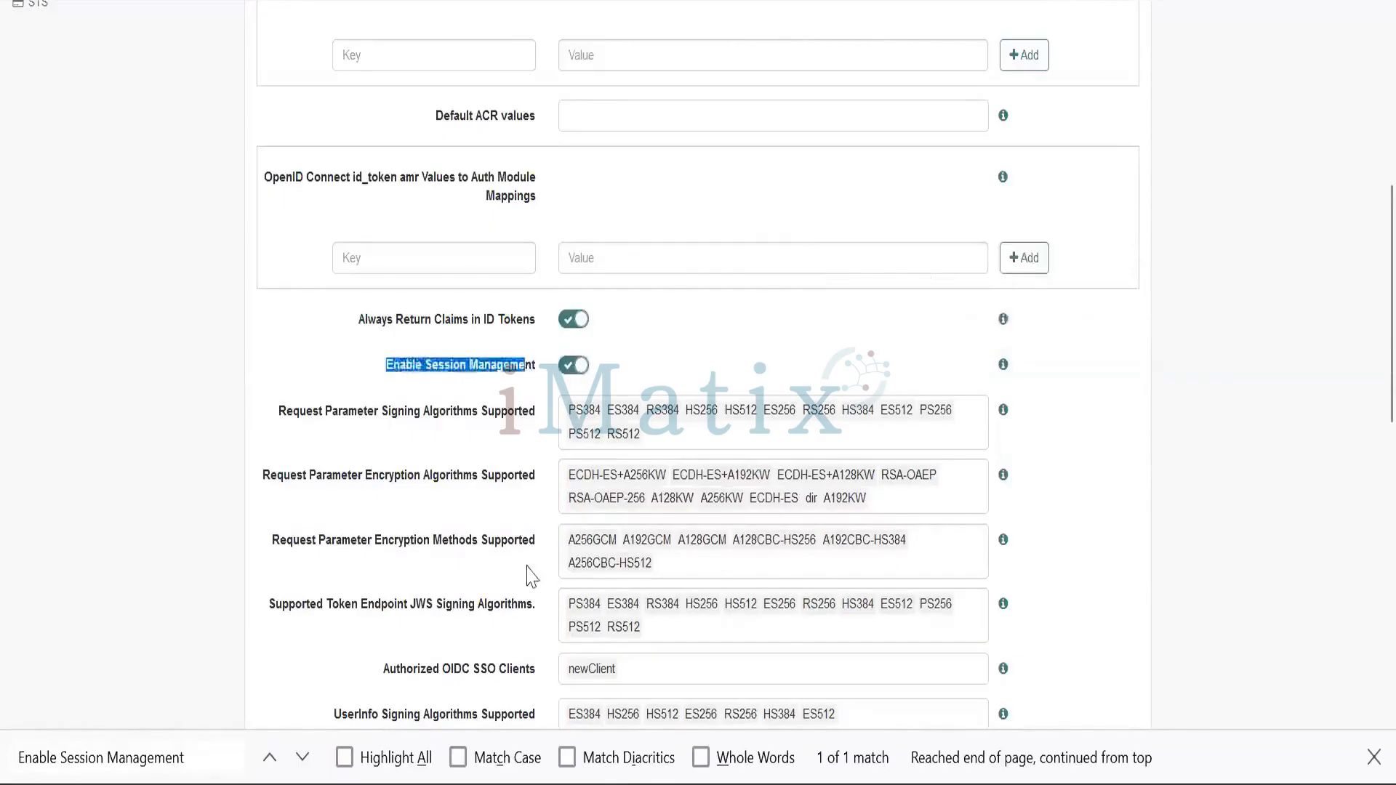
# Switch to PowerPoint and highlight all the bullet text on the "ID token as Session Cookies" slide.
pyautogui.hotkey('alt', 'Tab')
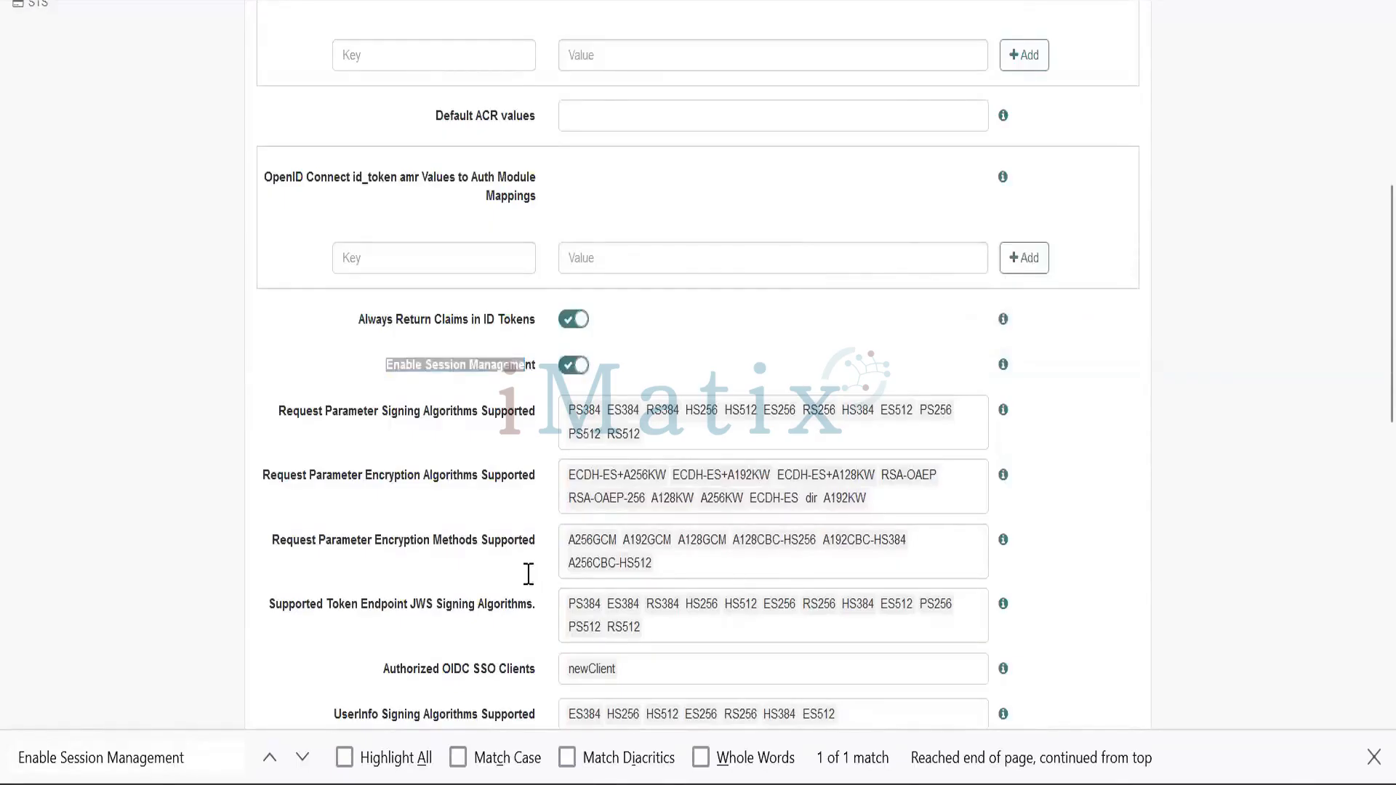
pyautogui.moveTo(601, 660); pyautogui.dragTo(405, 259)
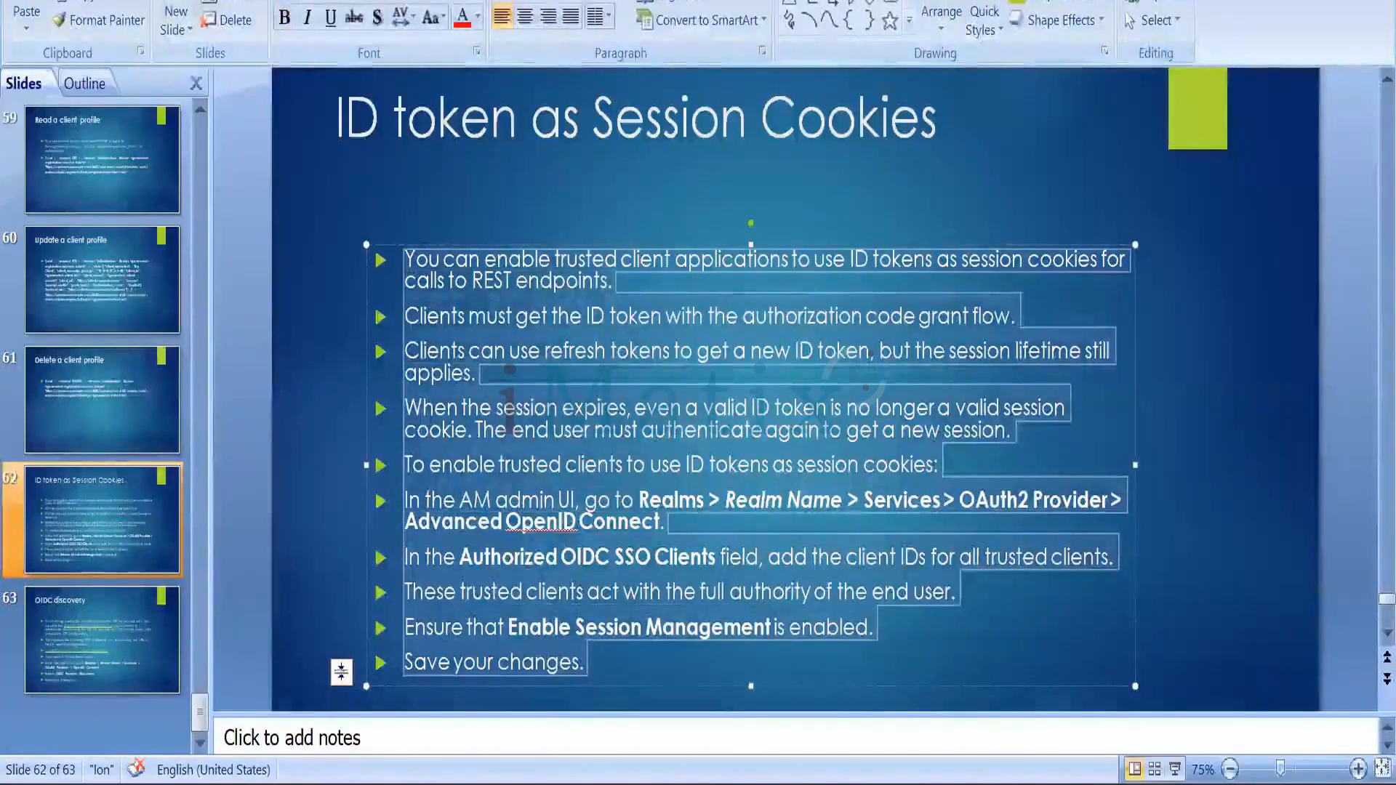